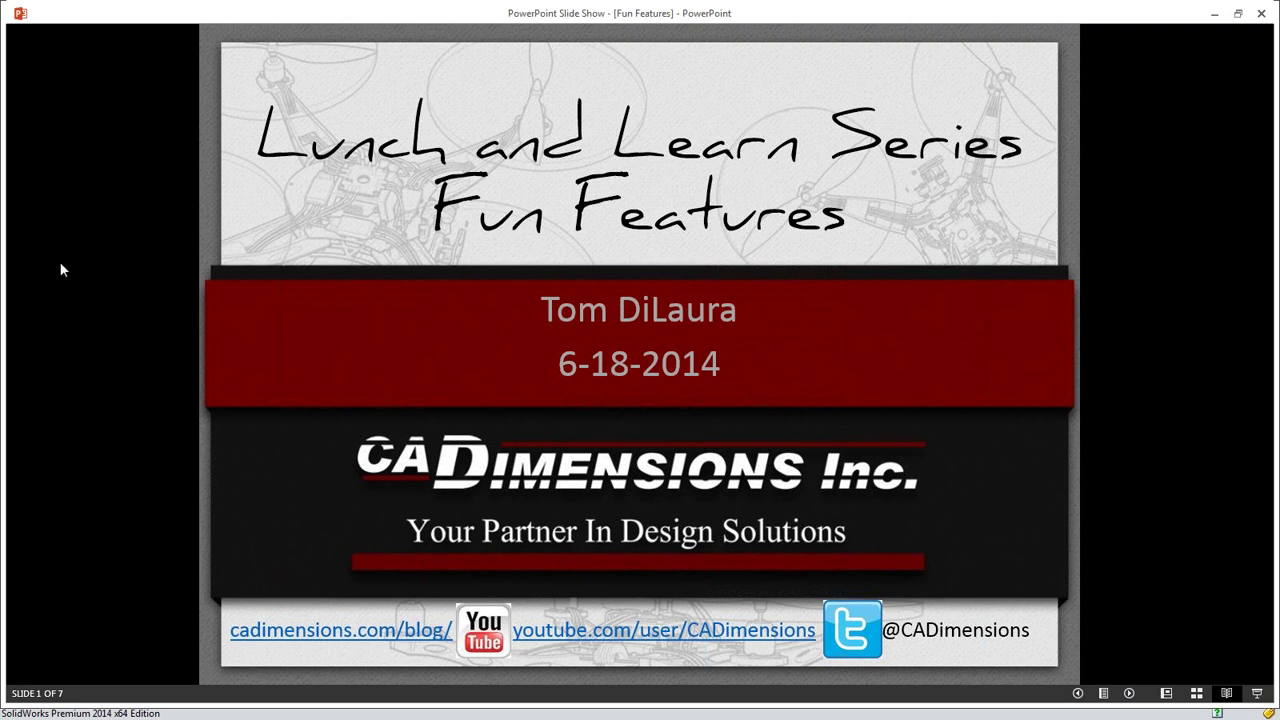
{"action": "left_click", "coordinate": [128, 308]}
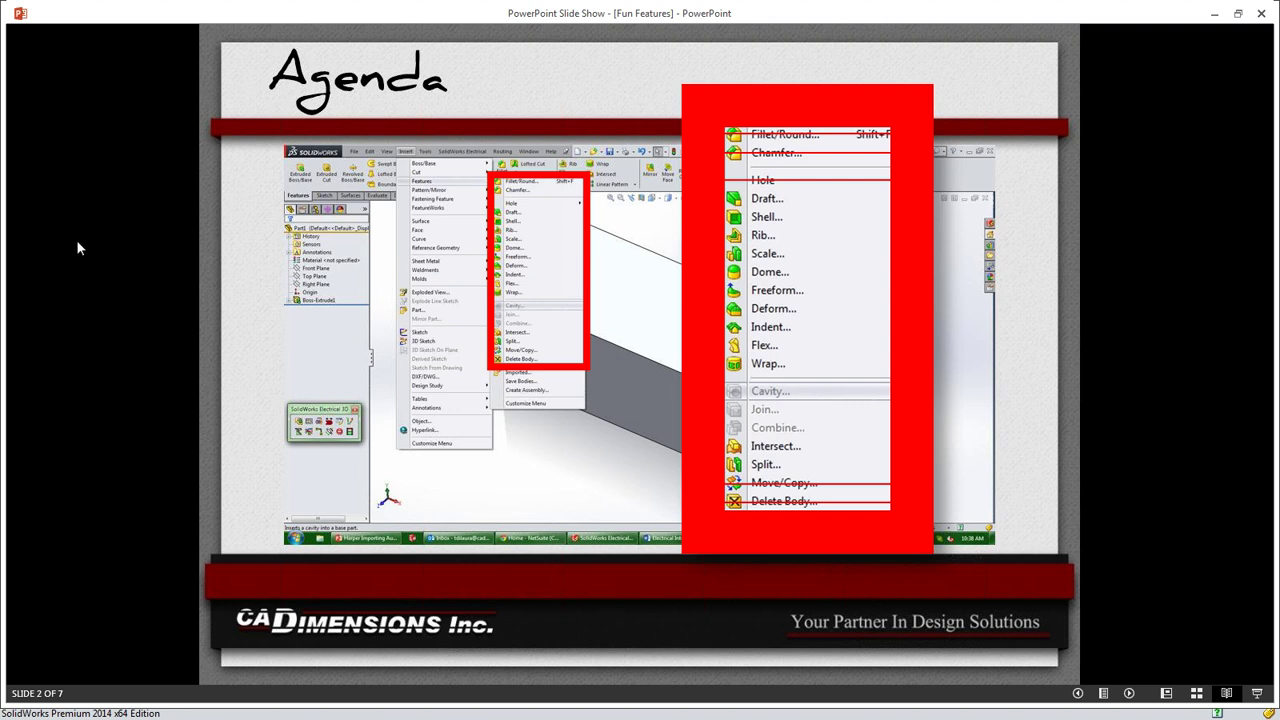
{"action": "key", "text": "Right"}
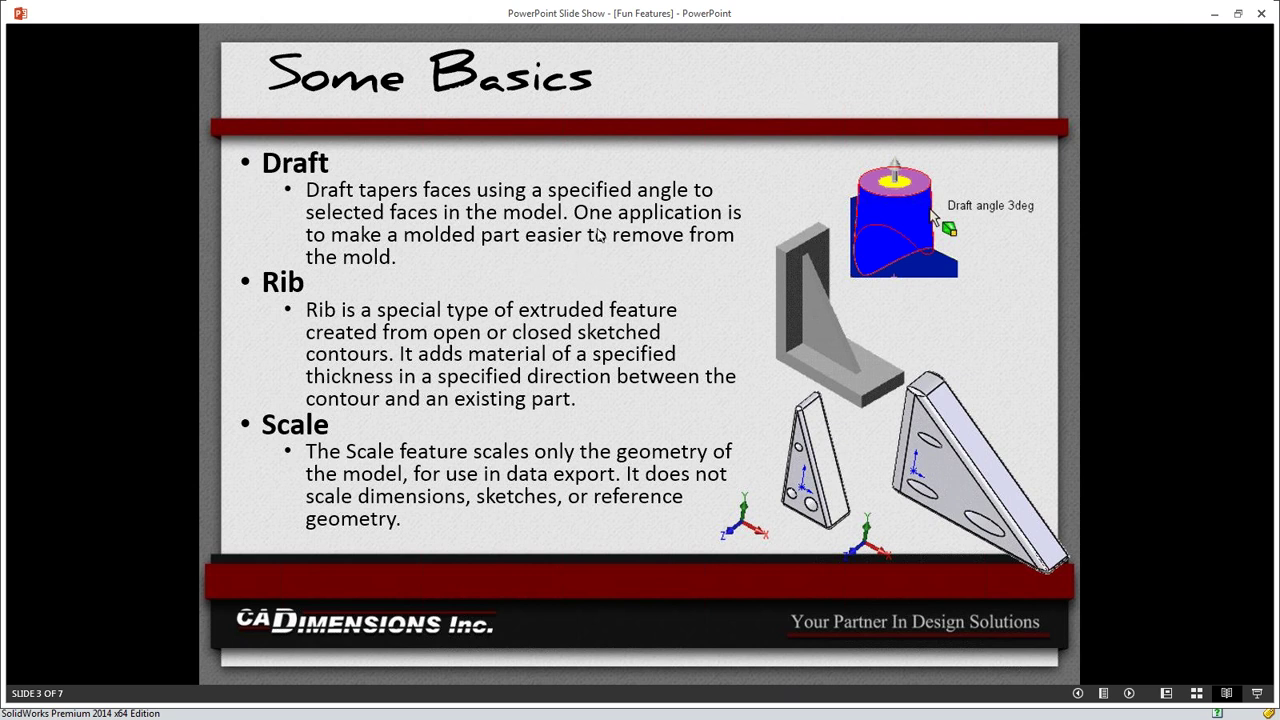
Switch to SolidWorks and create a new part from the 5x5block template
{"action": "key", "text": "alt+Tab"}
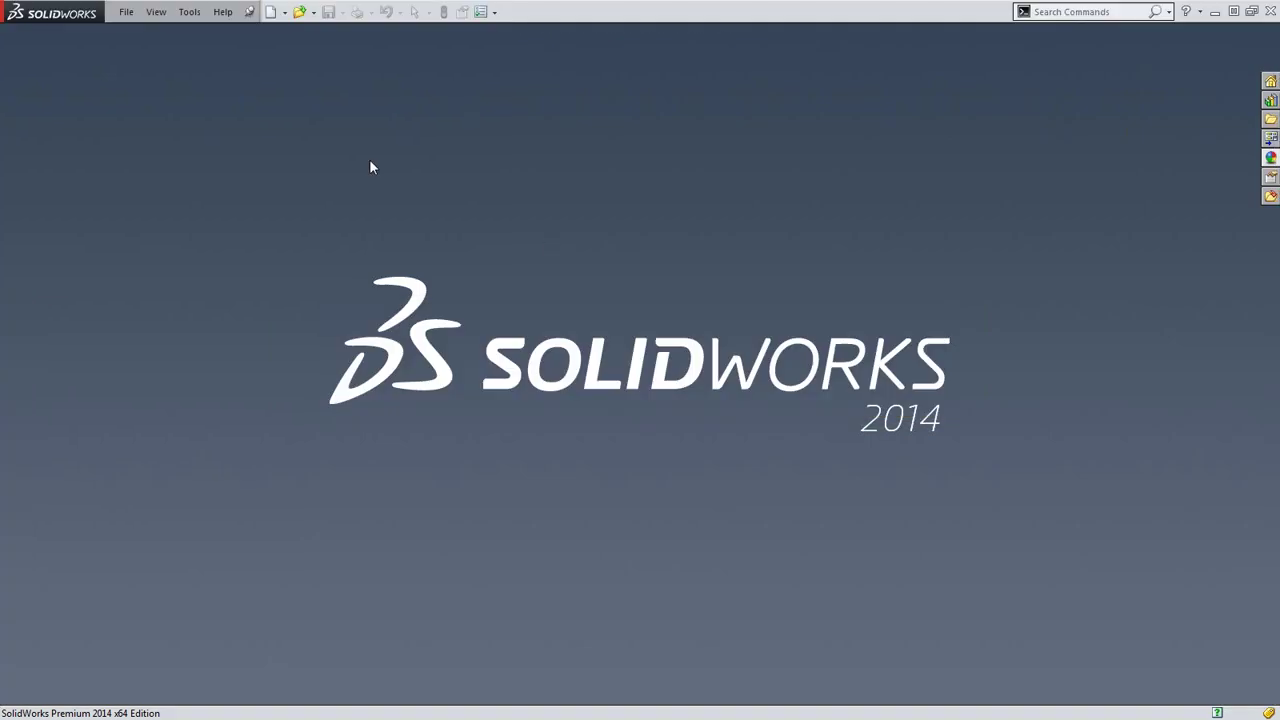
{"action": "left_click", "coordinate": [270, 12]}
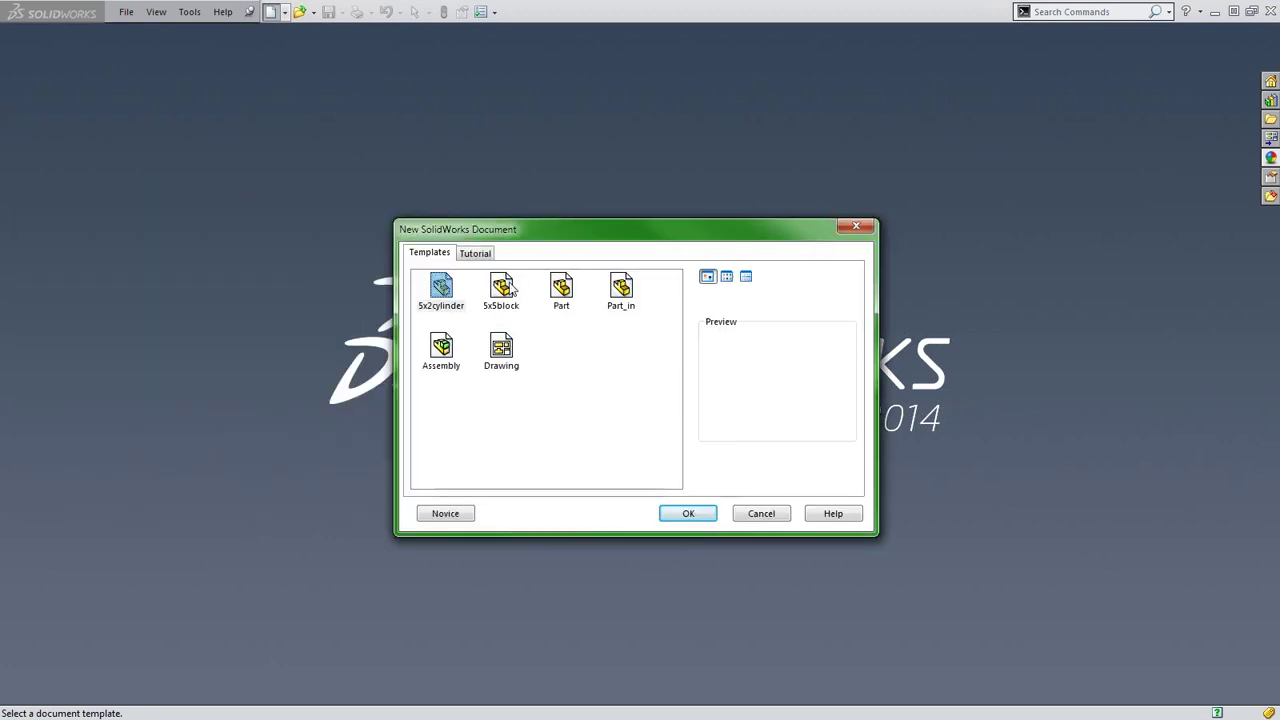
{"action": "left_click", "coordinate": [505, 290]}
{"action": "double_click", "coordinate": [505, 290]}
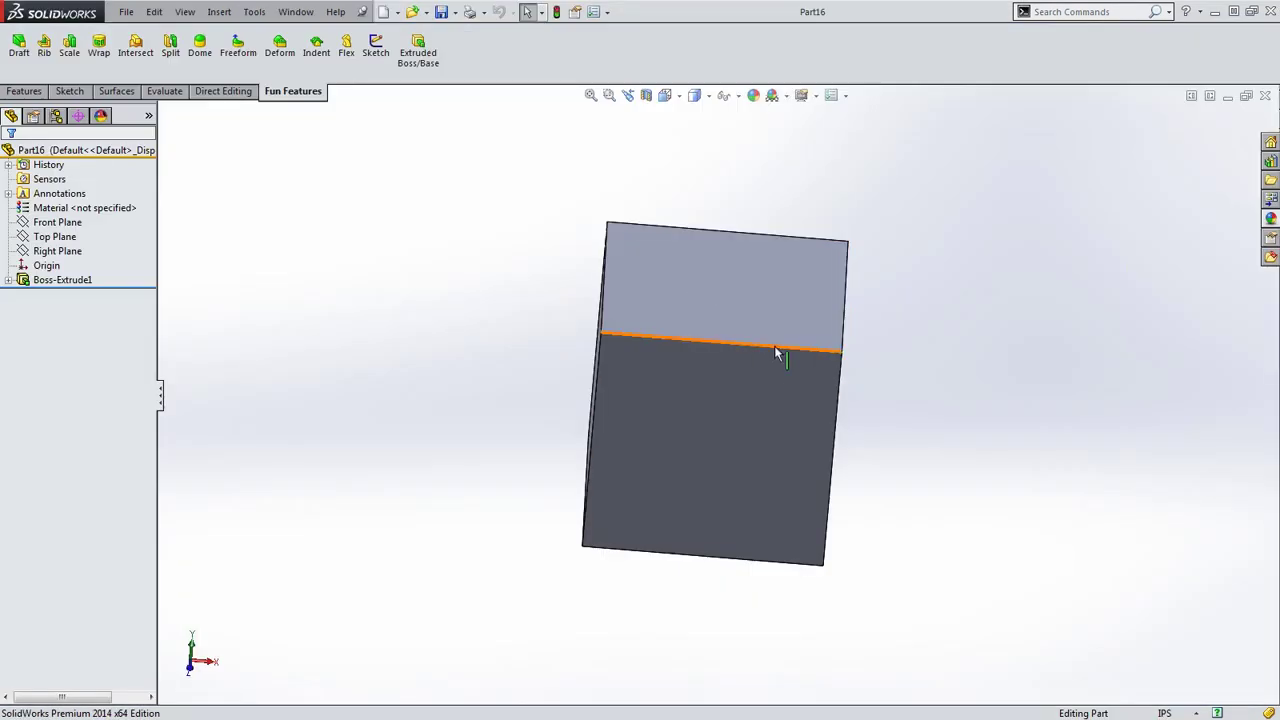
Sketch a circle centred on the origin on the block's back face, with a radius of about 1.47 in, and finish the sketch
{"action": "middle_click_drag", "start_coordinate": [777, 351], "coordinate": [742, 515]}
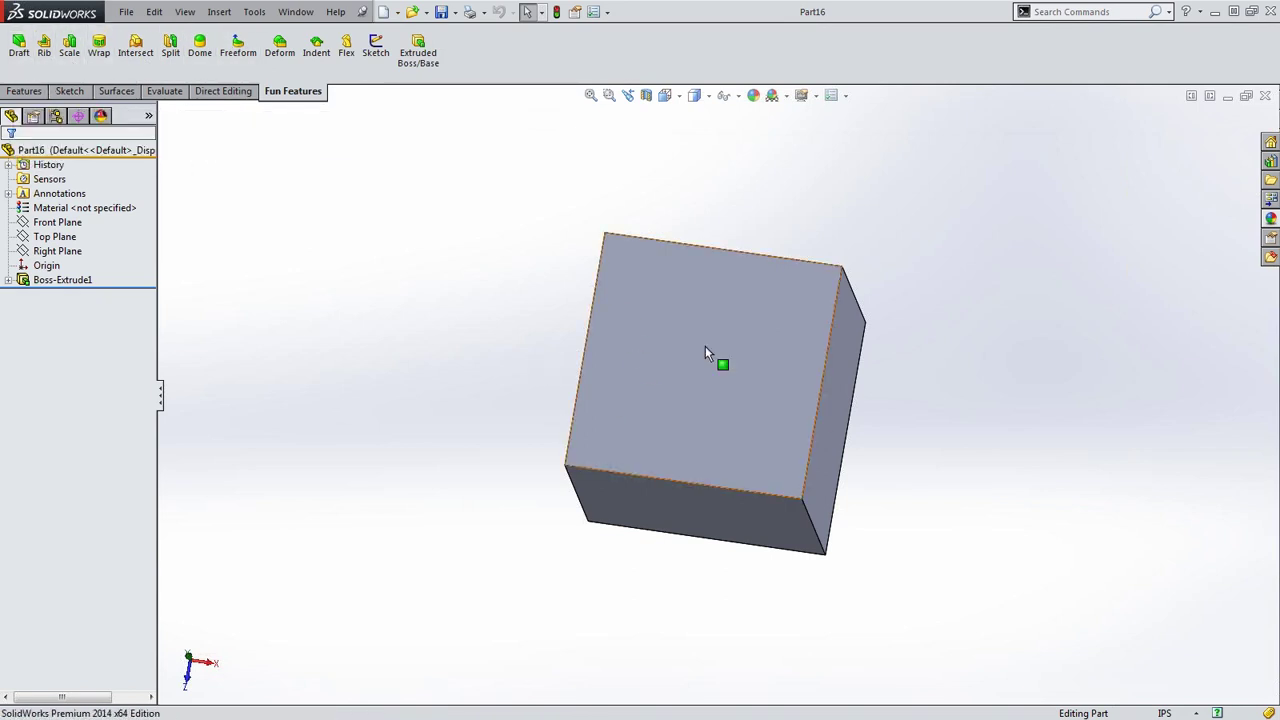
{"action": "middle_click_drag", "start_coordinate": [763, 379], "coordinate": [763, 569]}
{"action": "left_click", "coordinate": [785, 352]}
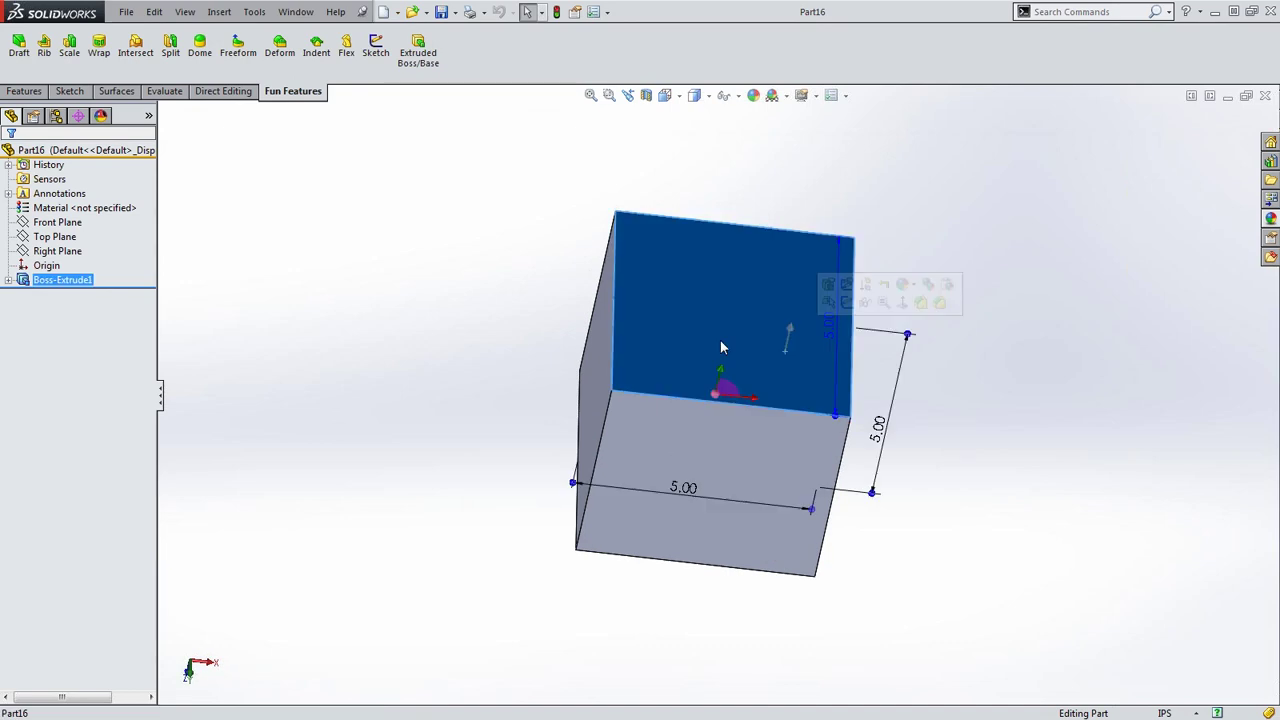
{"action": "left_click", "coordinate": [542, 383]}
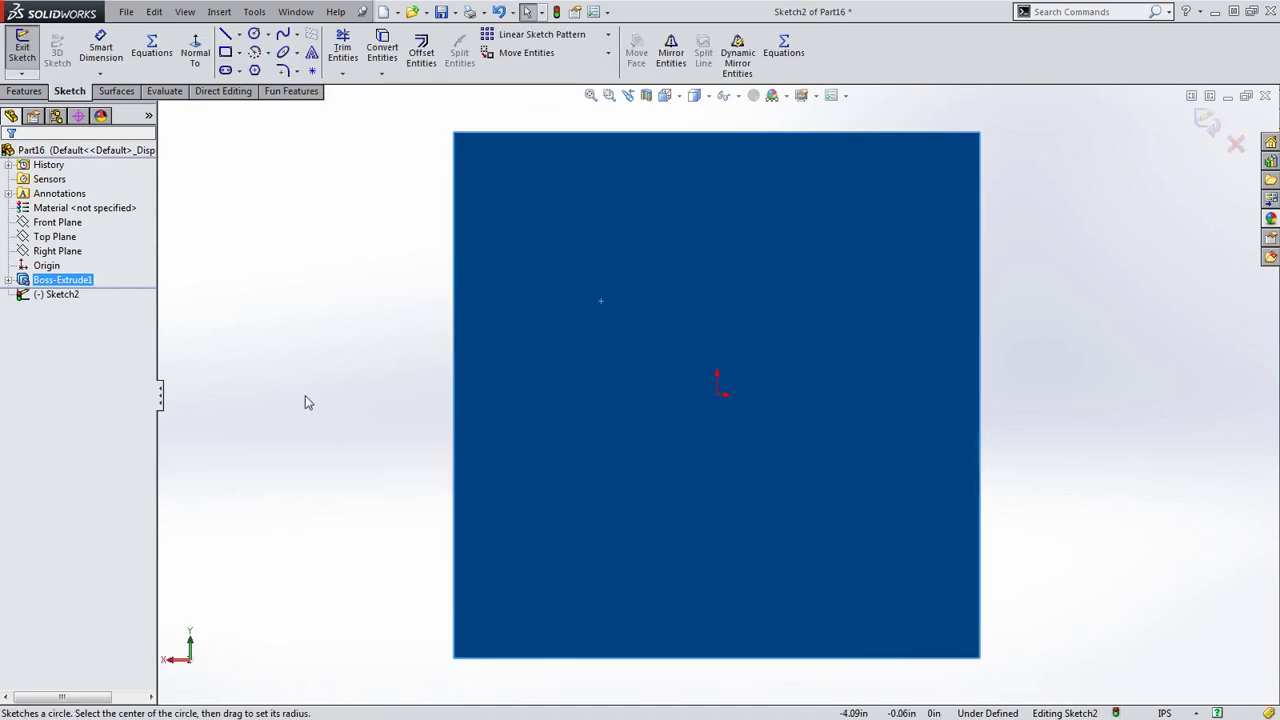
{"action": "key", "text": "c"}
{"action": "left_click", "coordinate": [718, 392]}
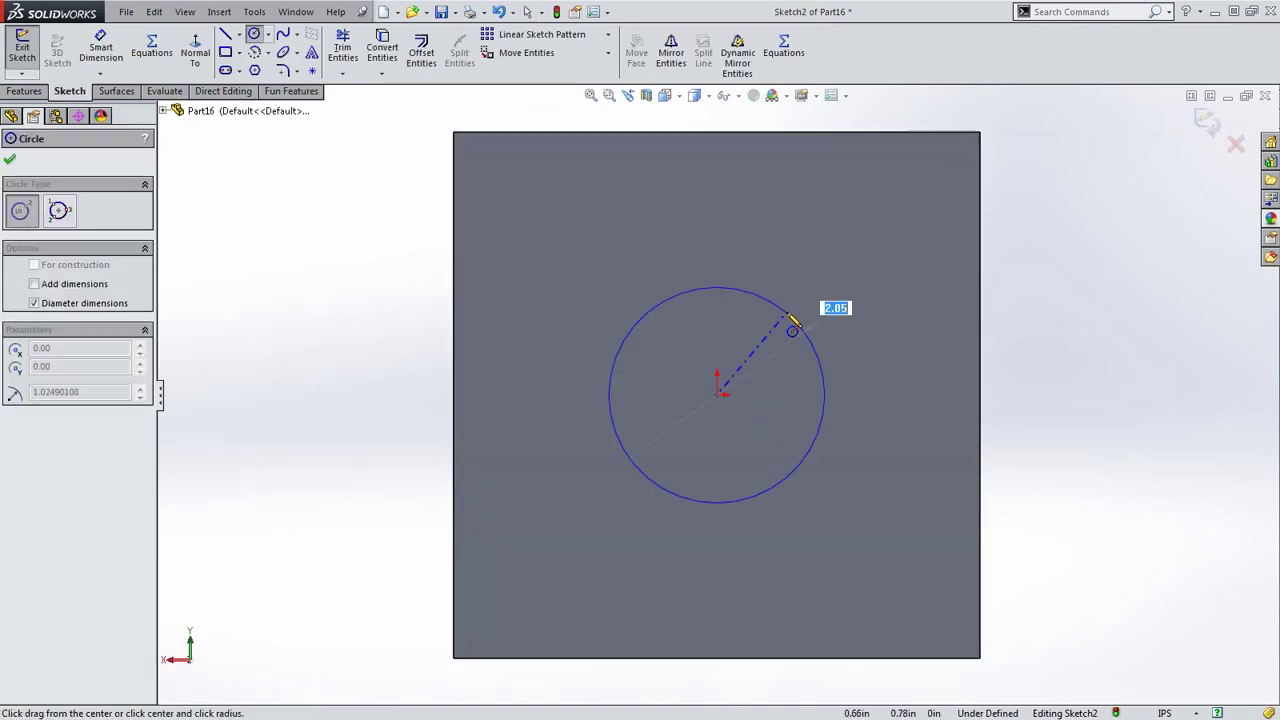
{"action": "left_click", "coordinate": [818, 276]}
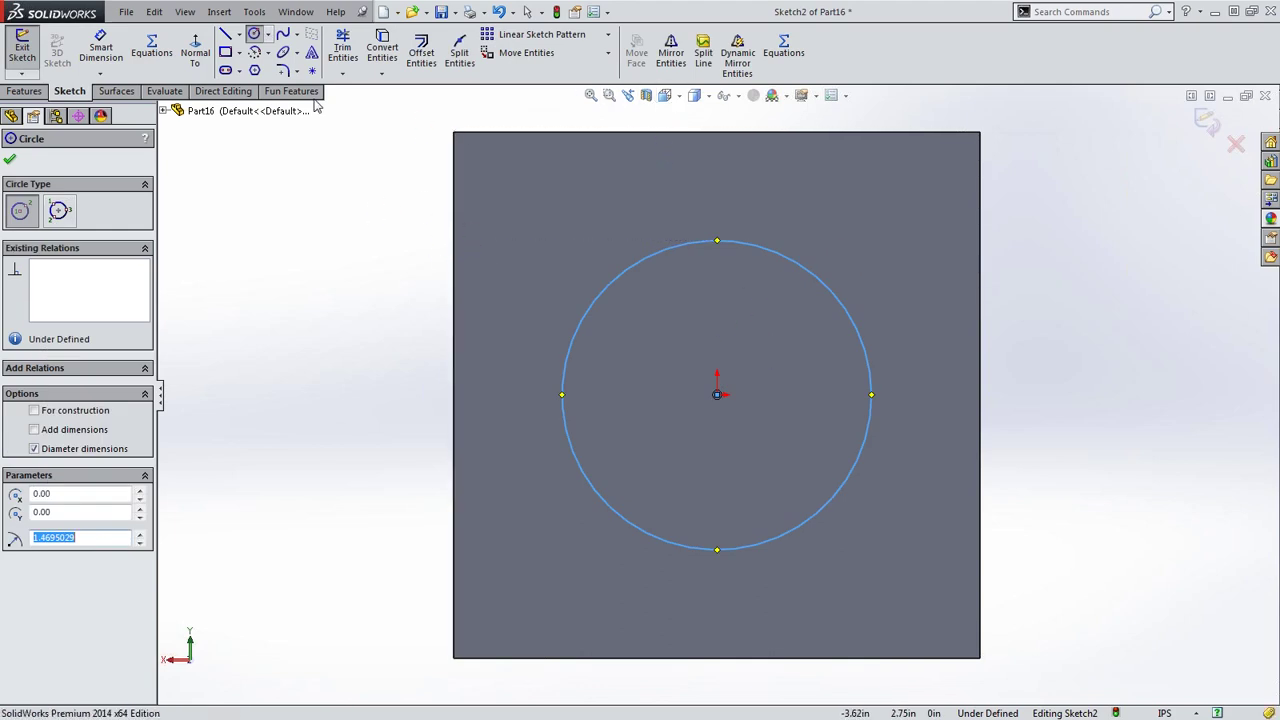
{"action": "left_click", "coordinate": [24, 52]}
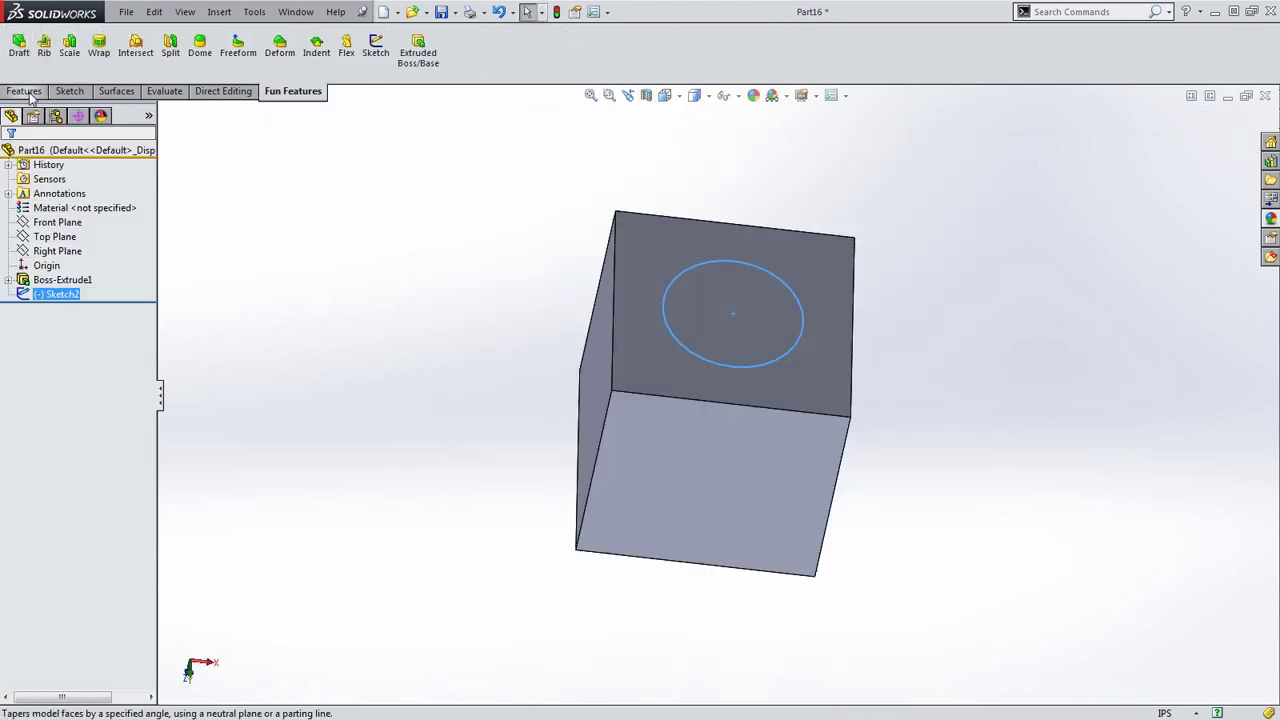
Extrude the circle outward from the block's face into a cylindrical boss
{"action": "left_click", "coordinate": [24, 56]}
{"action": "left_click_drag", "start_coordinate": [737, 297], "coordinate": [805, 247]}
{"action": "key", "text": "Return"}
{"action": "middle_click_drag", "start_coordinate": [708, 329], "coordinate": [950, 320]}
{"action": "middle_click_drag", "start_coordinate": [923, 240], "coordinate": [940, 262]}
{"action": "middle_click_drag", "start_coordinate": [971, 325], "coordinate": [856, 311]}
{"action": "middle_click_drag", "start_coordinate": [709, 283], "coordinate": [597, 282]}
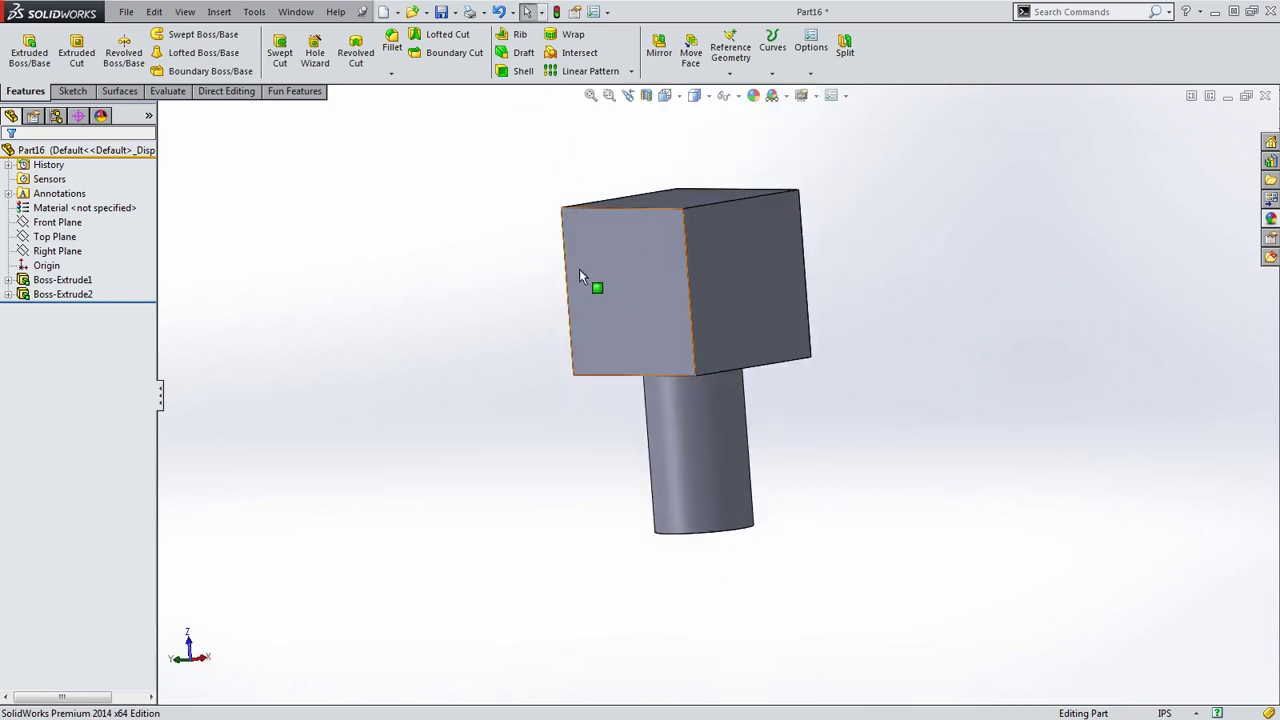
Set up a draft analysis at 3 degrees with the cylinder's free end face as the direction of pull
{"action": "left_click", "coordinate": [158, 91]}
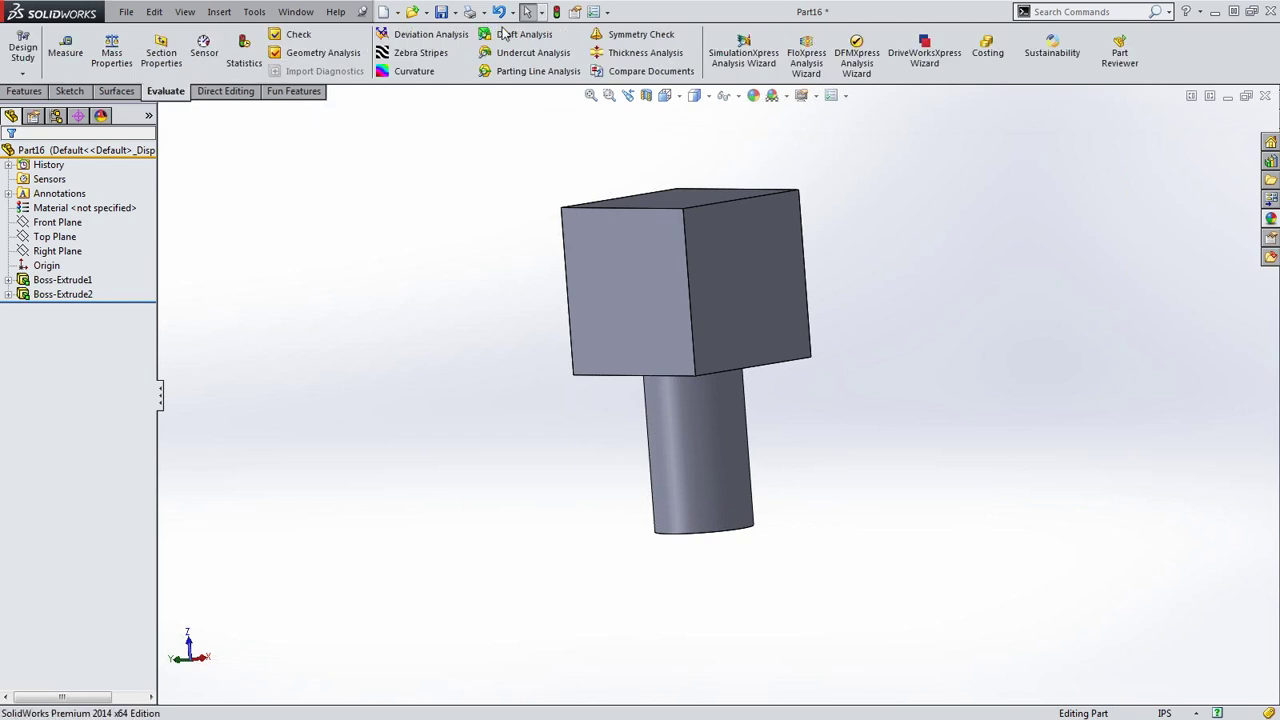
{"action": "left_click", "coordinate": [519, 36]}
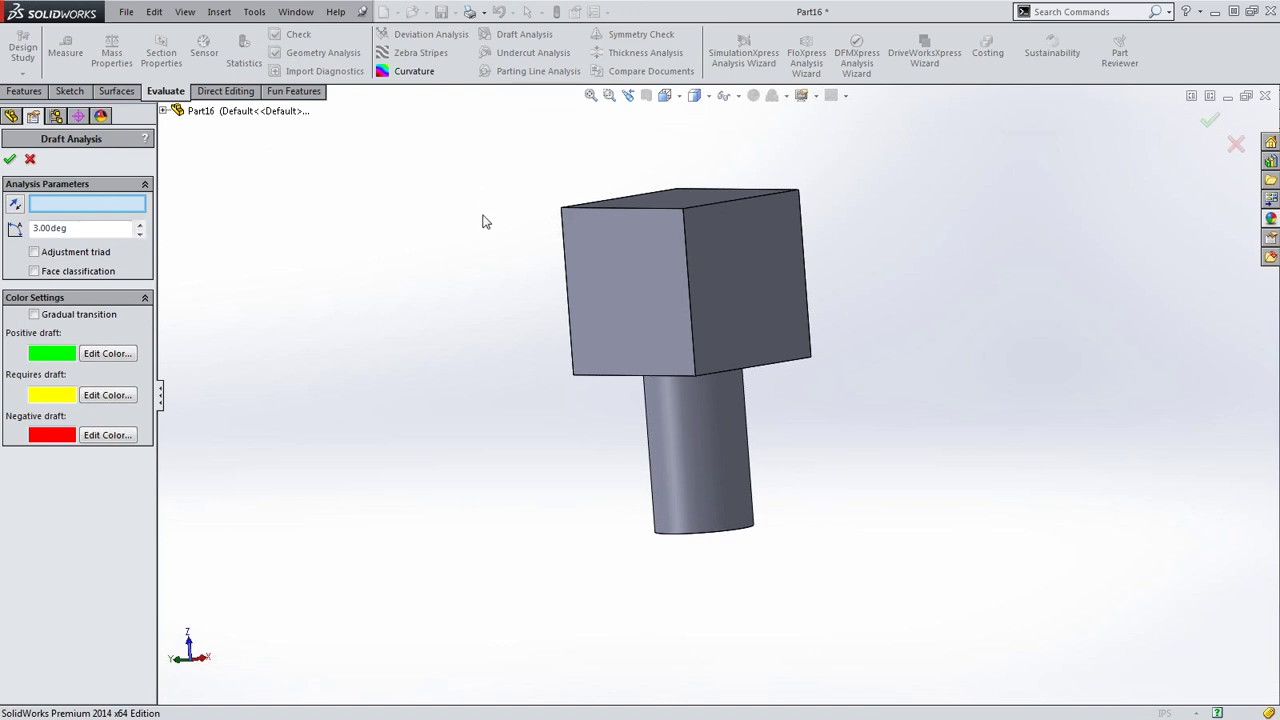
{"action": "middle_click_drag", "start_coordinate": [465, 263], "coordinate": [590, 287]}
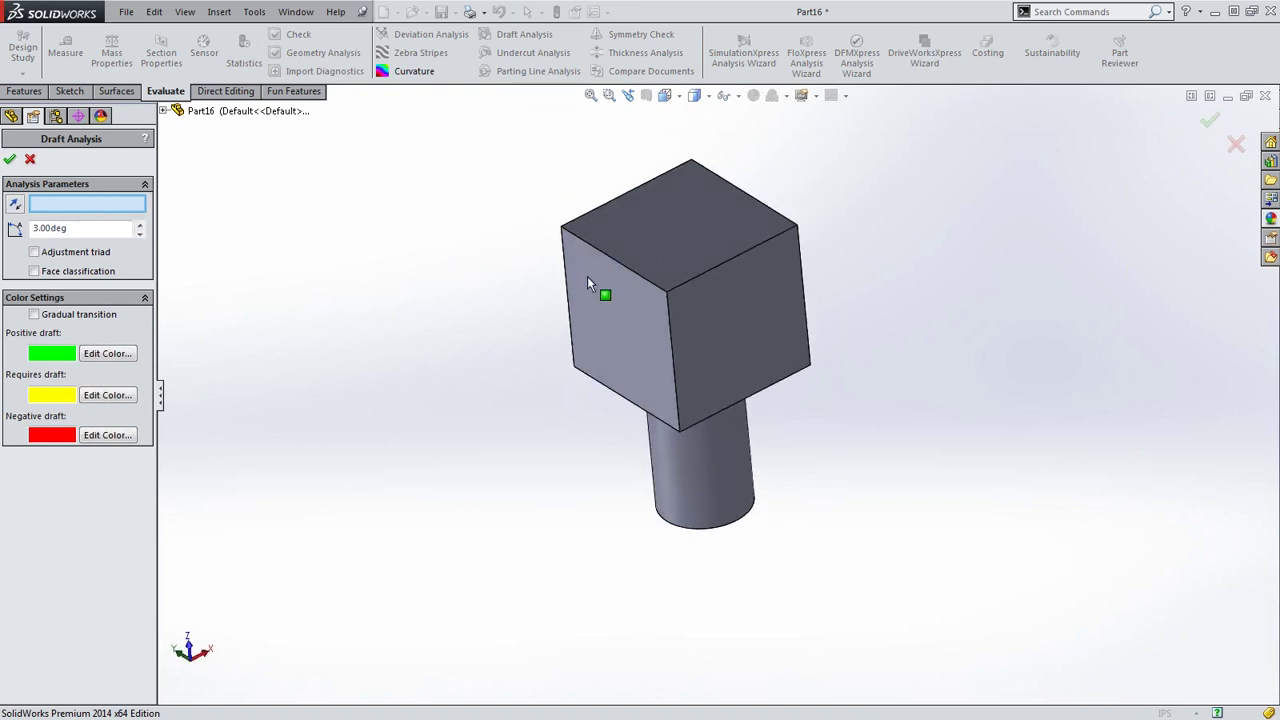
{"action": "left_click", "coordinate": [700, 226]}
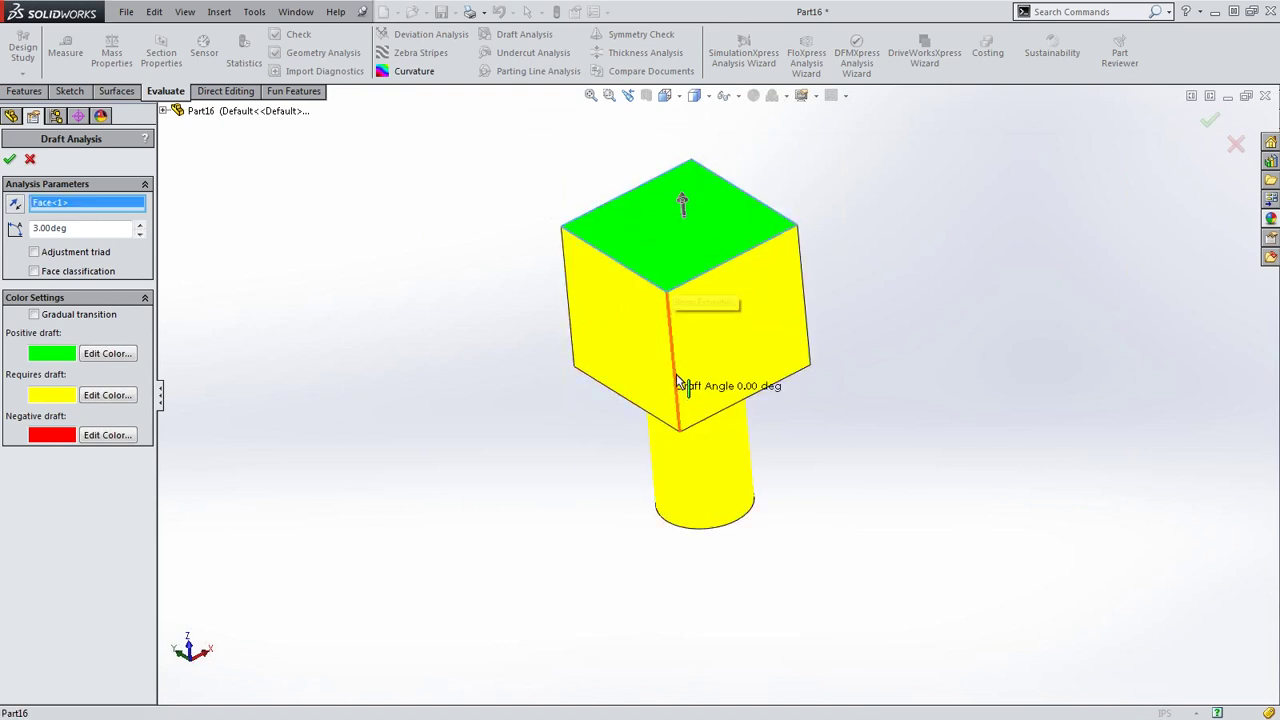
{"action": "middle_click_drag", "start_coordinate": [680, 391], "coordinate": [667, 304]}
{"action": "left_click", "coordinate": [706, 487]}
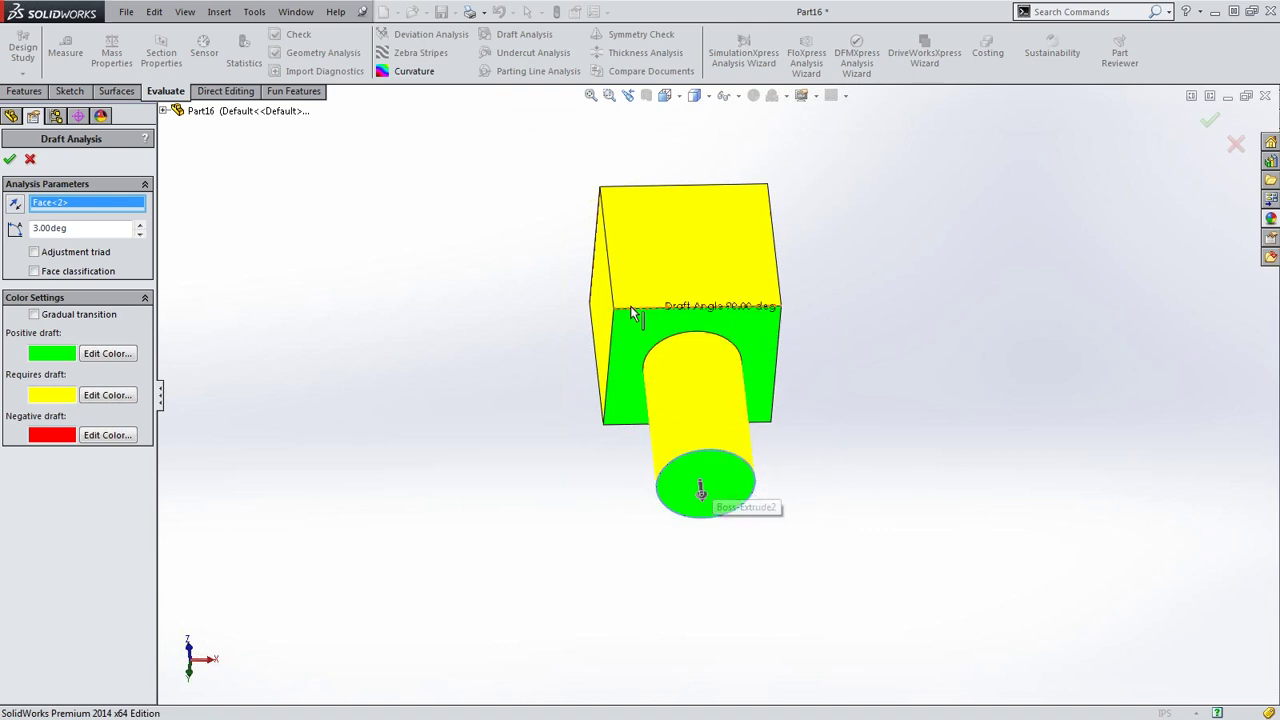
Inspect the draft colours on all sides of the block and cylinder, and accept the draft analysis
{"action": "middle_click_drag", "start_coordinate": [651, 343], "coordinate": [745, 338]}
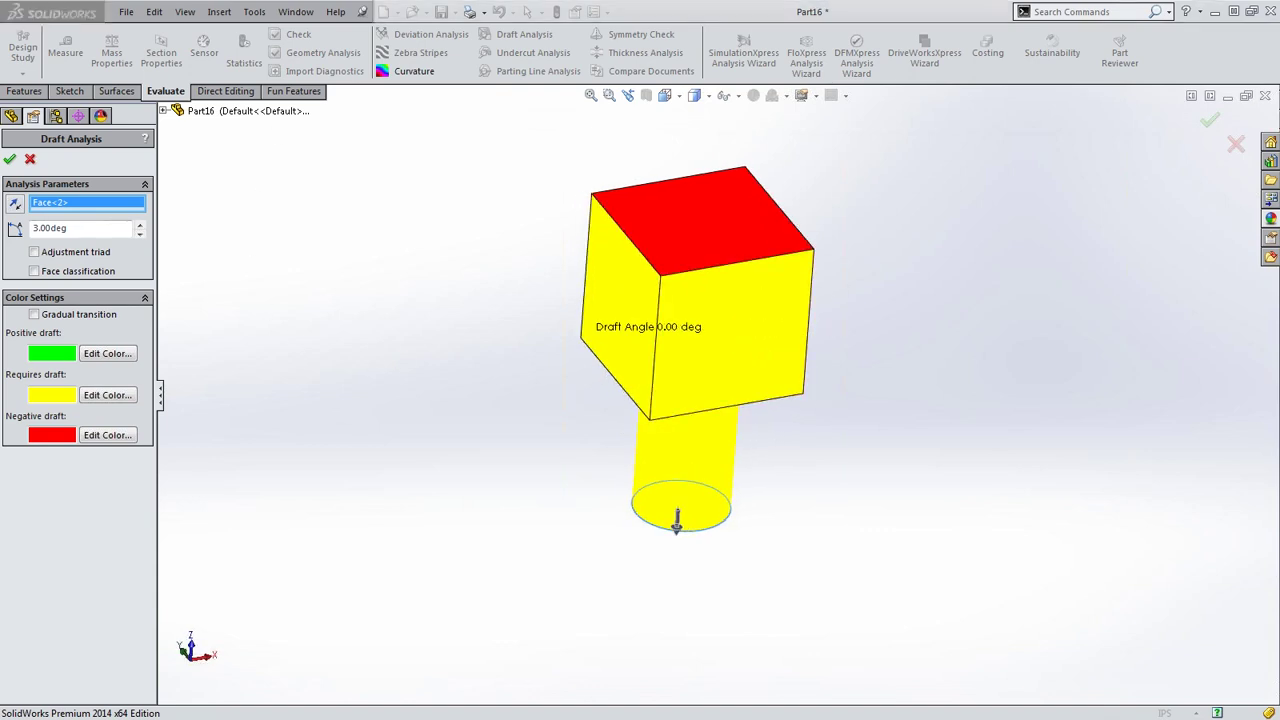
{"action": "middle_click_drag", "start_coordinate": [517, 449], "coordinate": [545, 362]}
{"action": "middle_click_drag", "start_coordinate": [523, 509], "coordinate": [512, 390]}
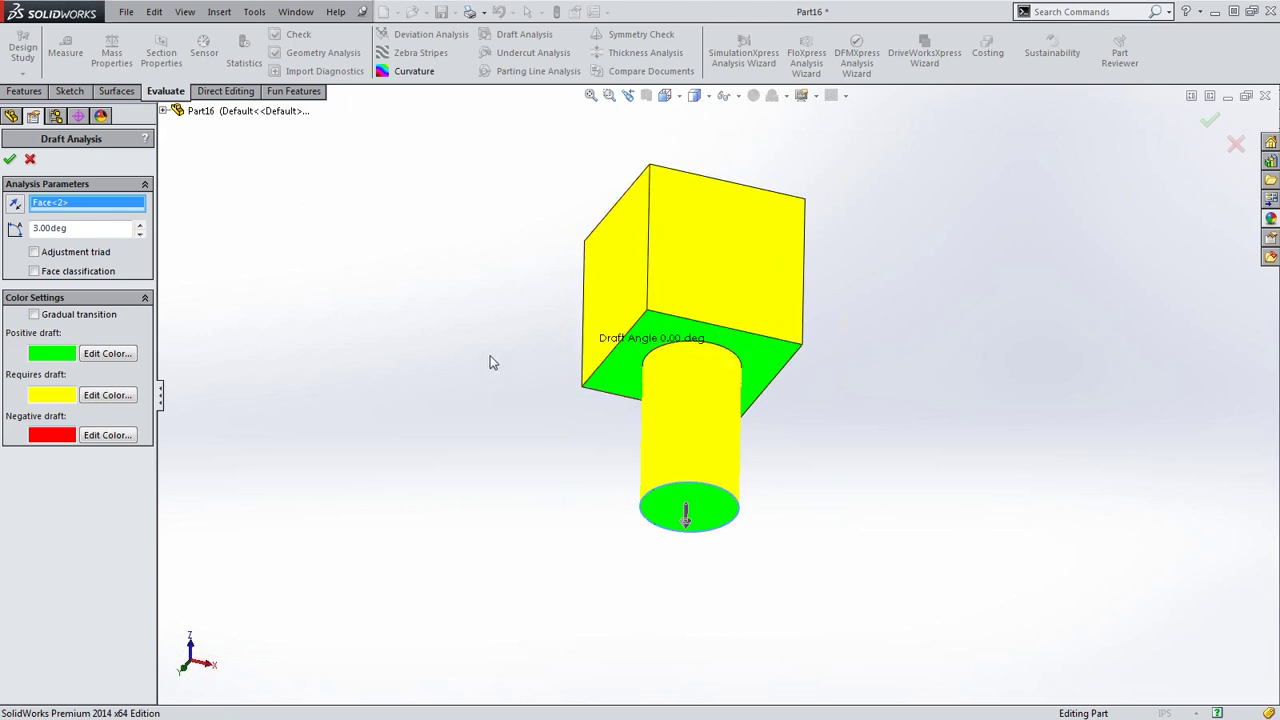
{"action": "middle_click_drag", "start_coordinate": [507, 325], "coordinate": [663, 443]}
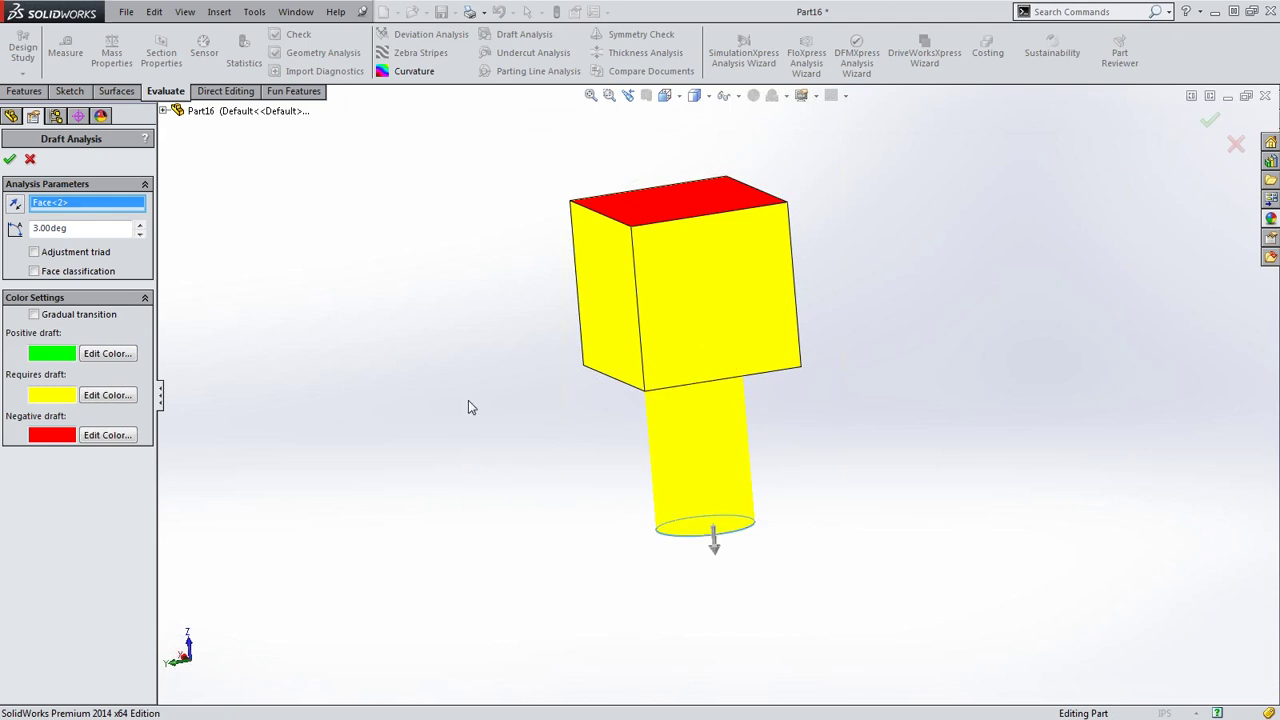
{"action": "middle_click_drag", "start_coordinate": [465, 389], "coordinate": [634, 243]}
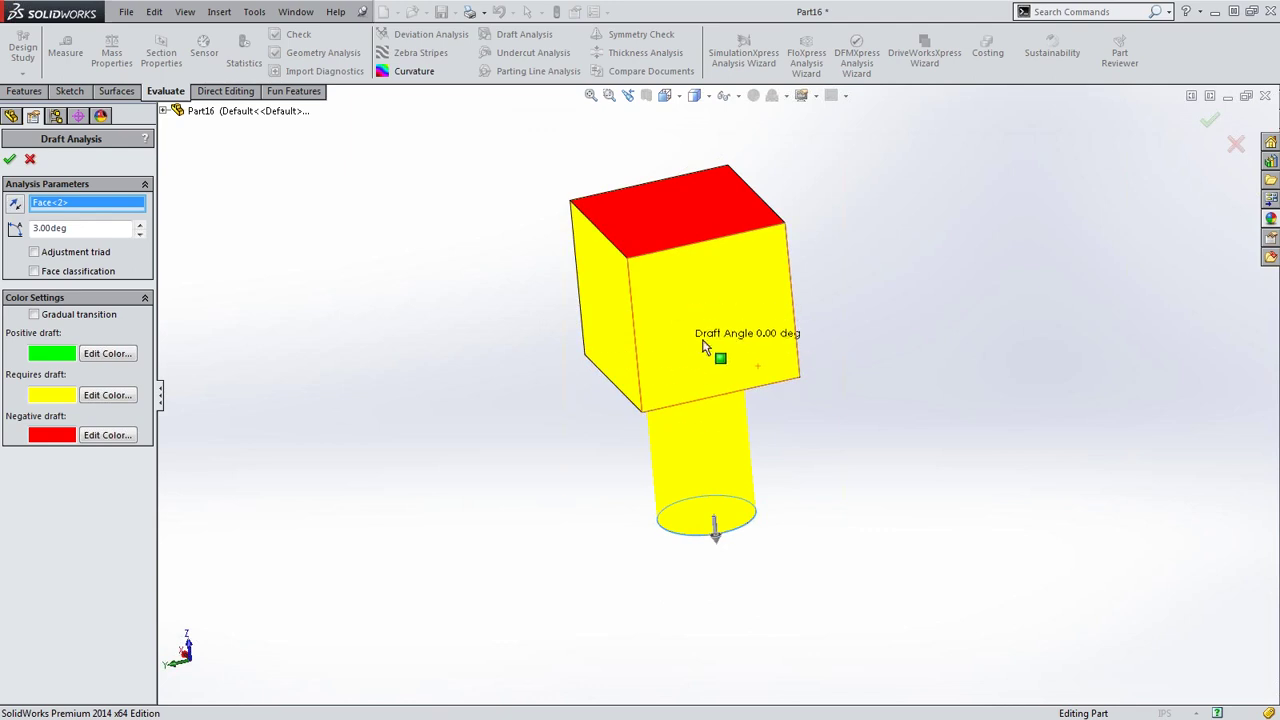
{"action": "middle_click_drag", "start_coordinate": [850, 435], "coordinate": [806, 334]}
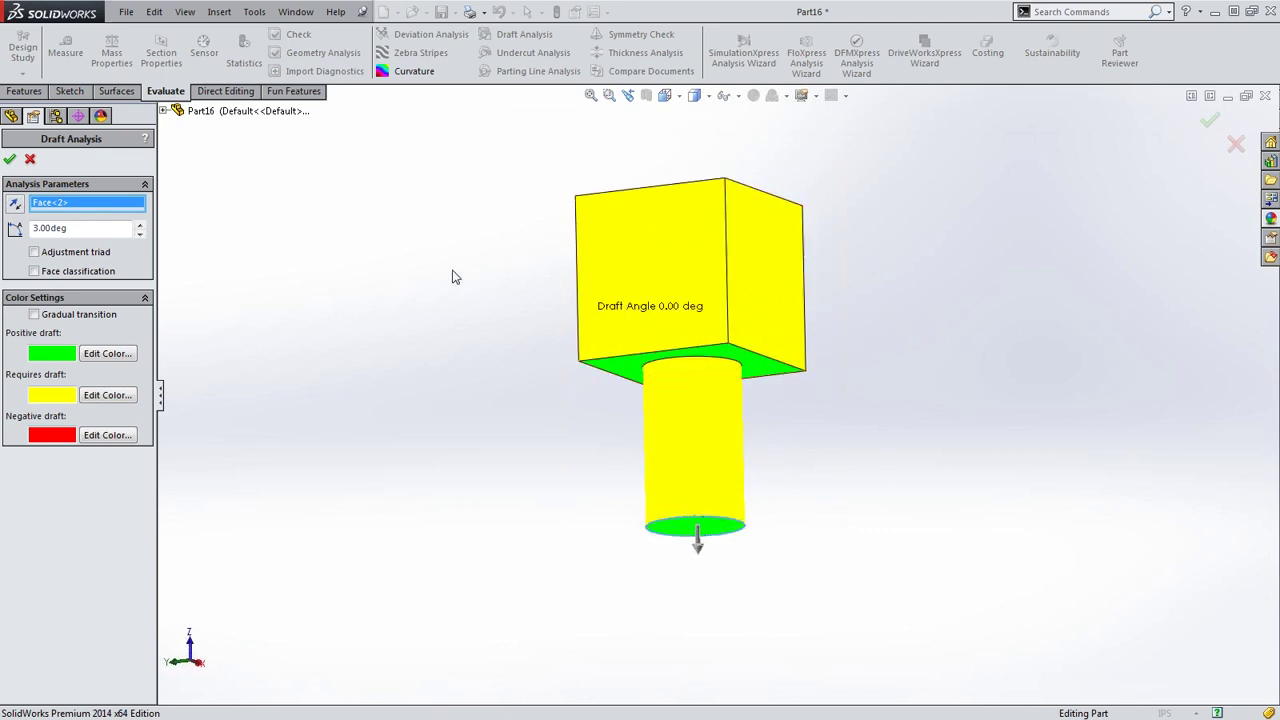
{"action": "left_click", "coordinate": [10, 161]}
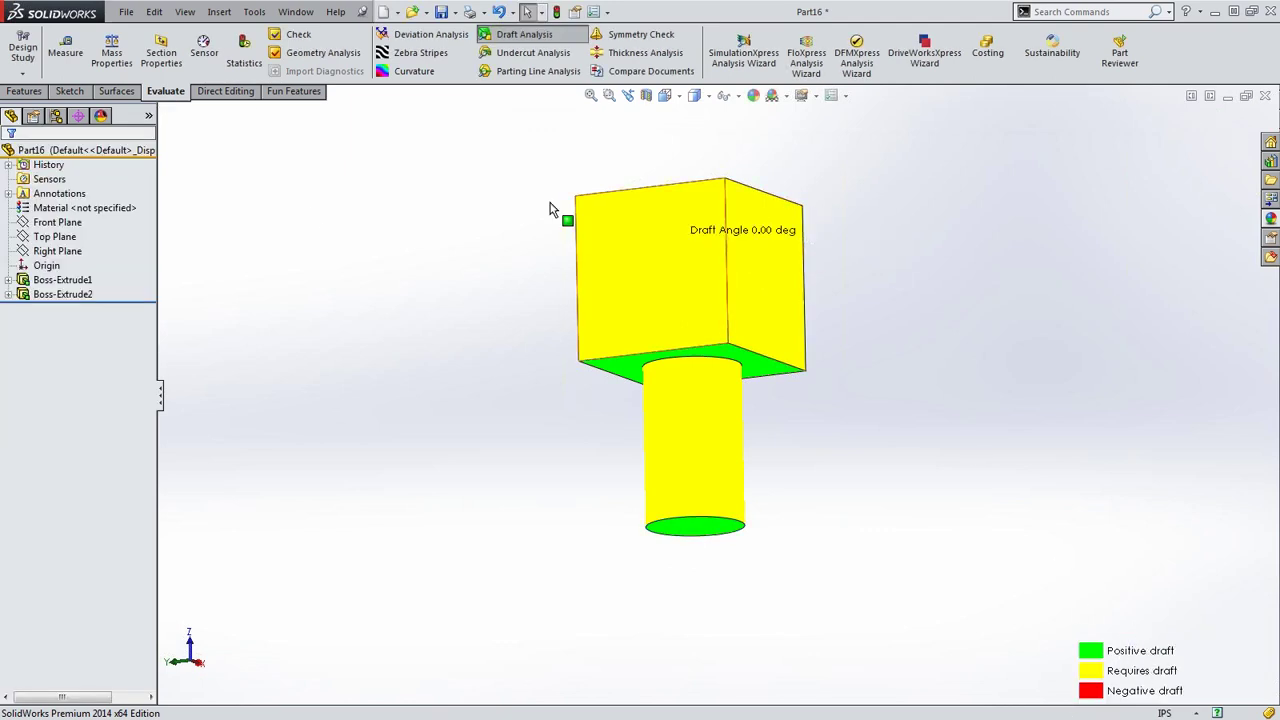
Apply a 3-degree neutral-plane draft to the cylinder's side face, using its free end face as the neutral plane
{"action": "left_click", "coordinate": [293, 91]}
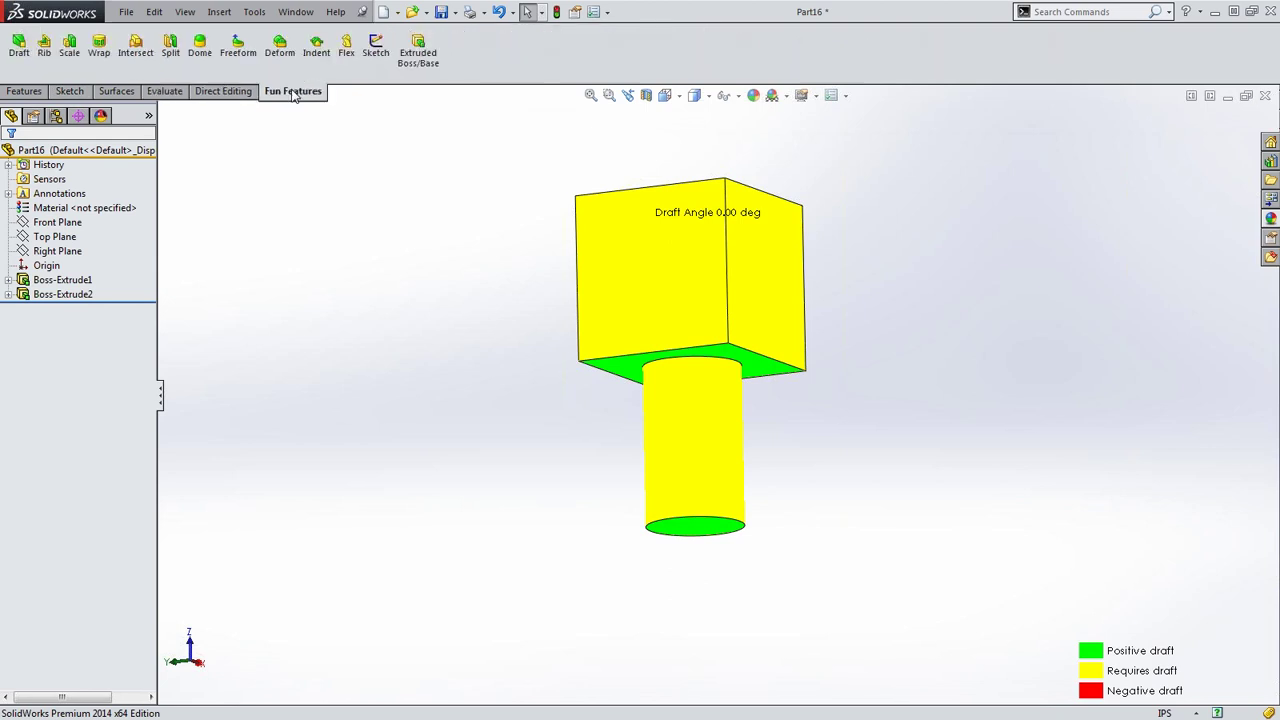
{"action": "left_click", "coordinate": [19, 45]}
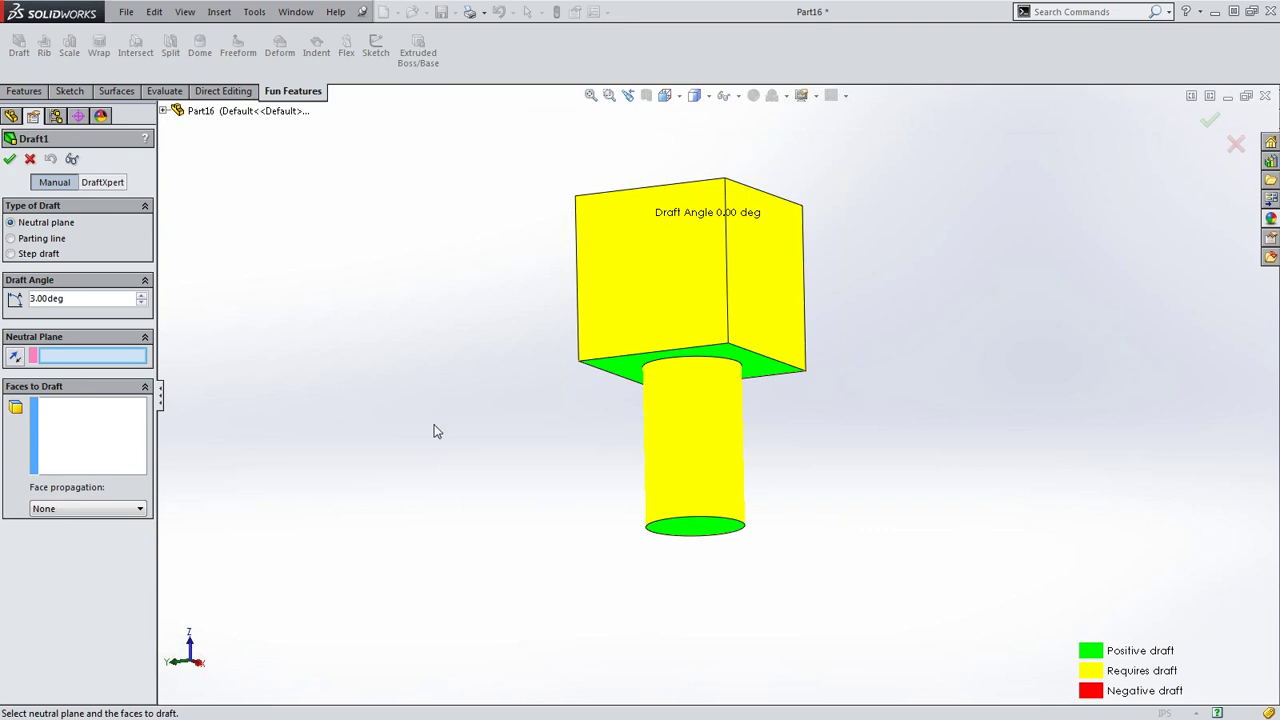
{"action": "left_click", "coordinate": [714, 532]}
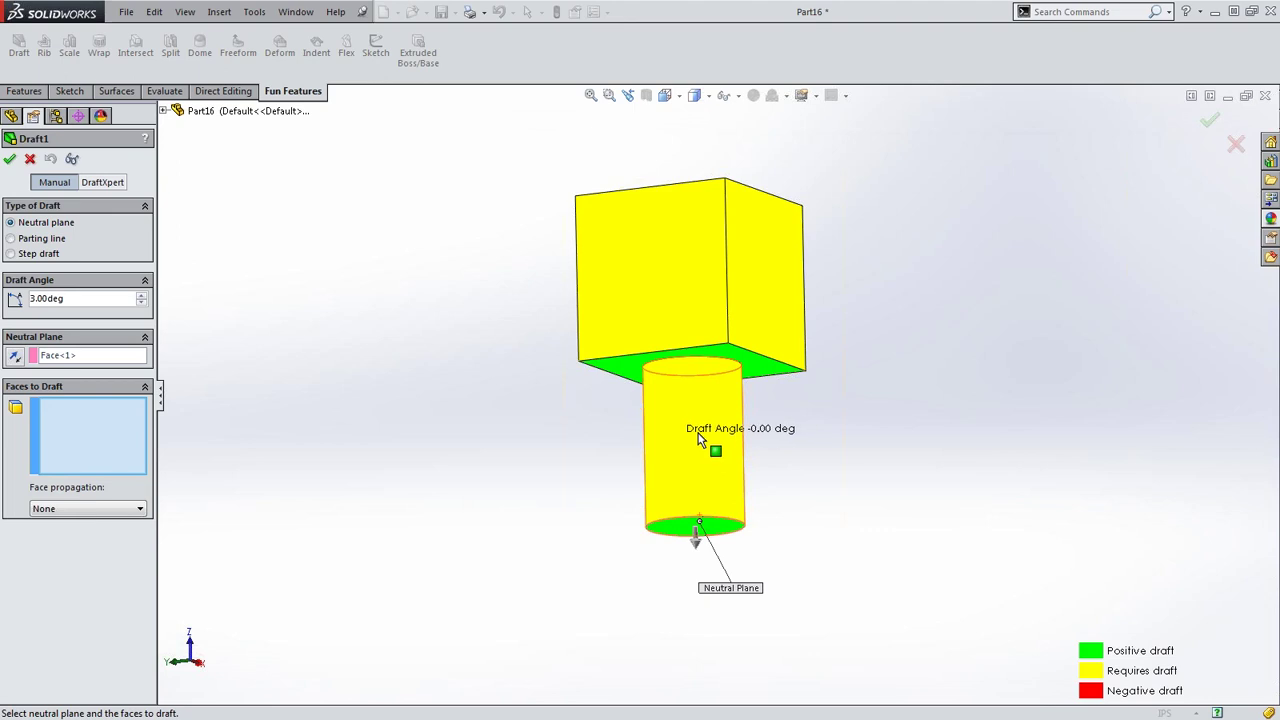
{"action": "left_click", "coordinate": [700, 431]}
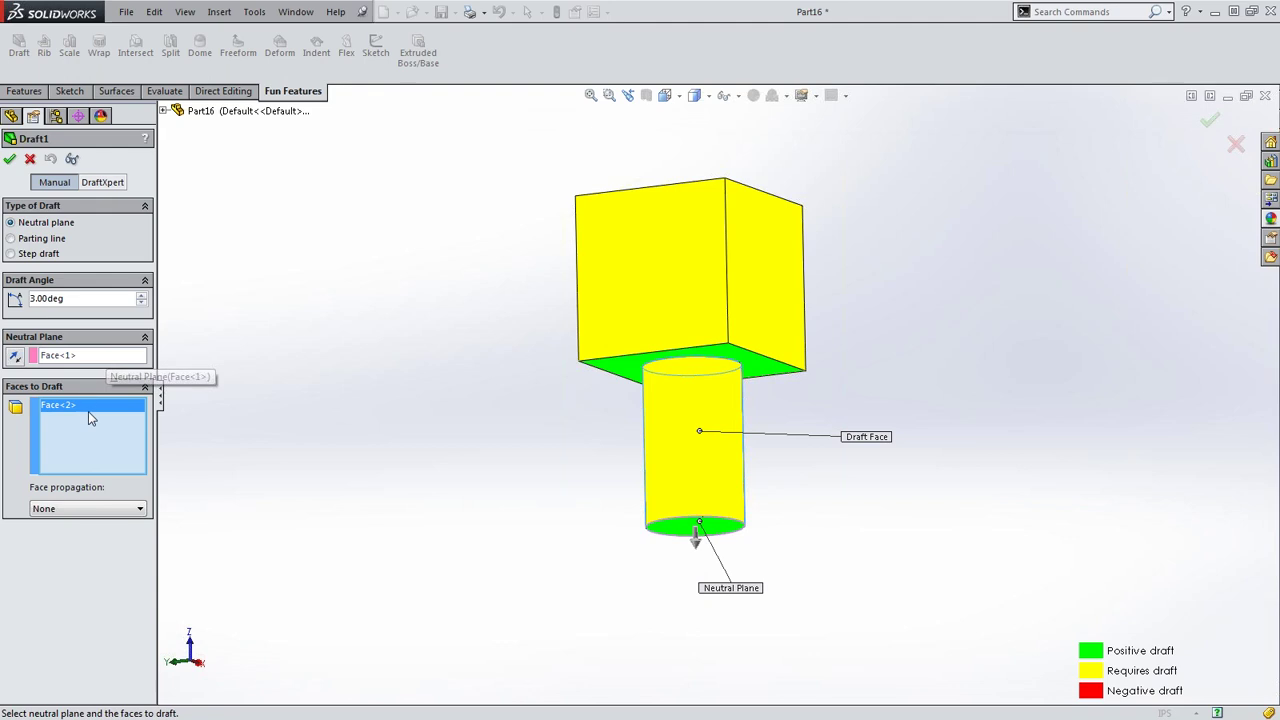
{"action": "scroll", "coordinate": [716, 443], "scroll_direction": "down", "scroll_amount": 2}
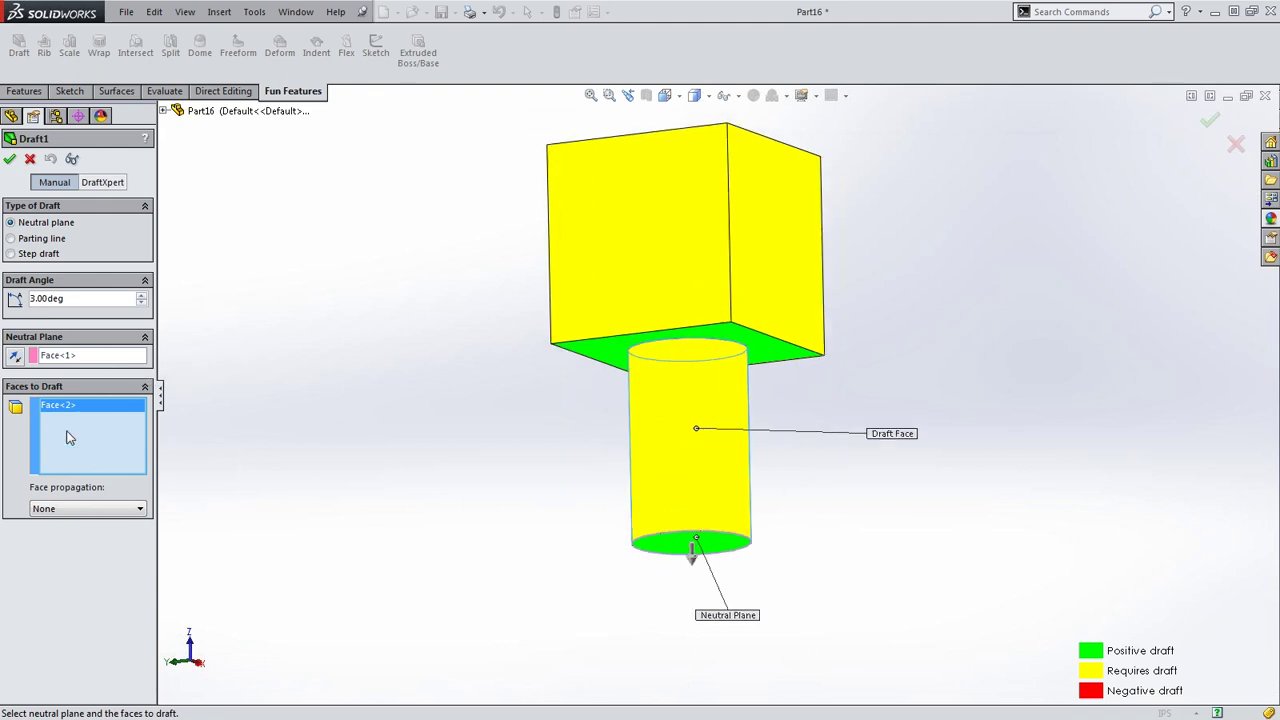
{"action": "left_click", "coordinate": [10, 160]}
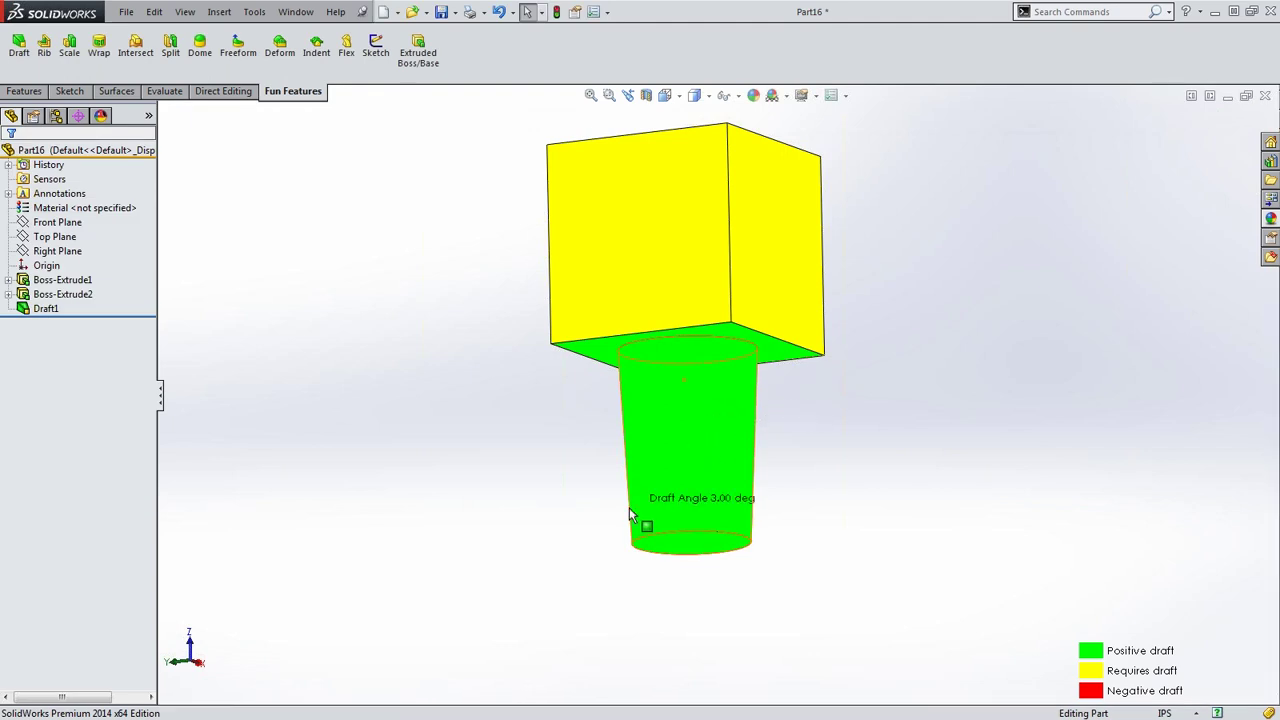
Examine the draft angle on the cylinder's side face and on the block's faces from several directions
{"action": "middle_click_drag", "start_coordinate": [529, 429], "coordinate": [612, 428]}
{"action": "scroll", "coordinate": [697, 396], "scroll_direction": "down", "scroll_amount": 2}
{"action": "middle_click_drag", "start_coordinate": [697, 396], "coordinate": [694, 344]}
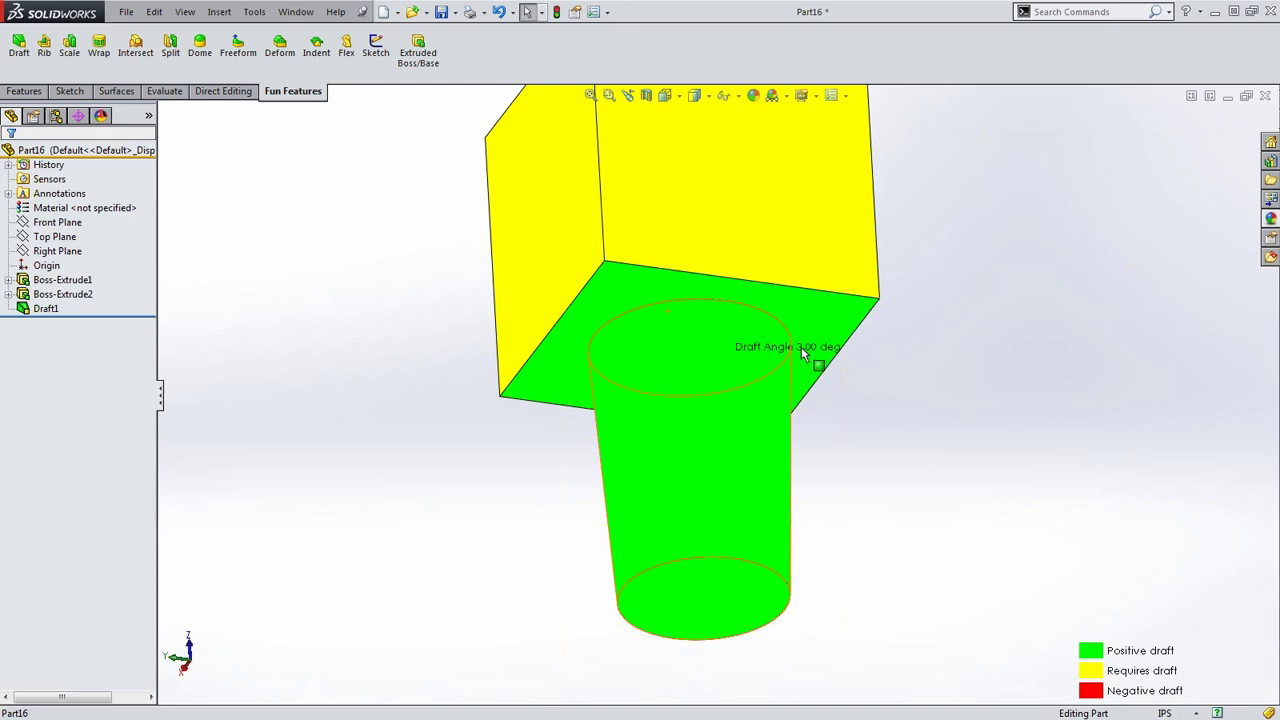
{"action": "middle_click_drag", "start_coordinate": [705, 465], "coordinate": [736, 510]}
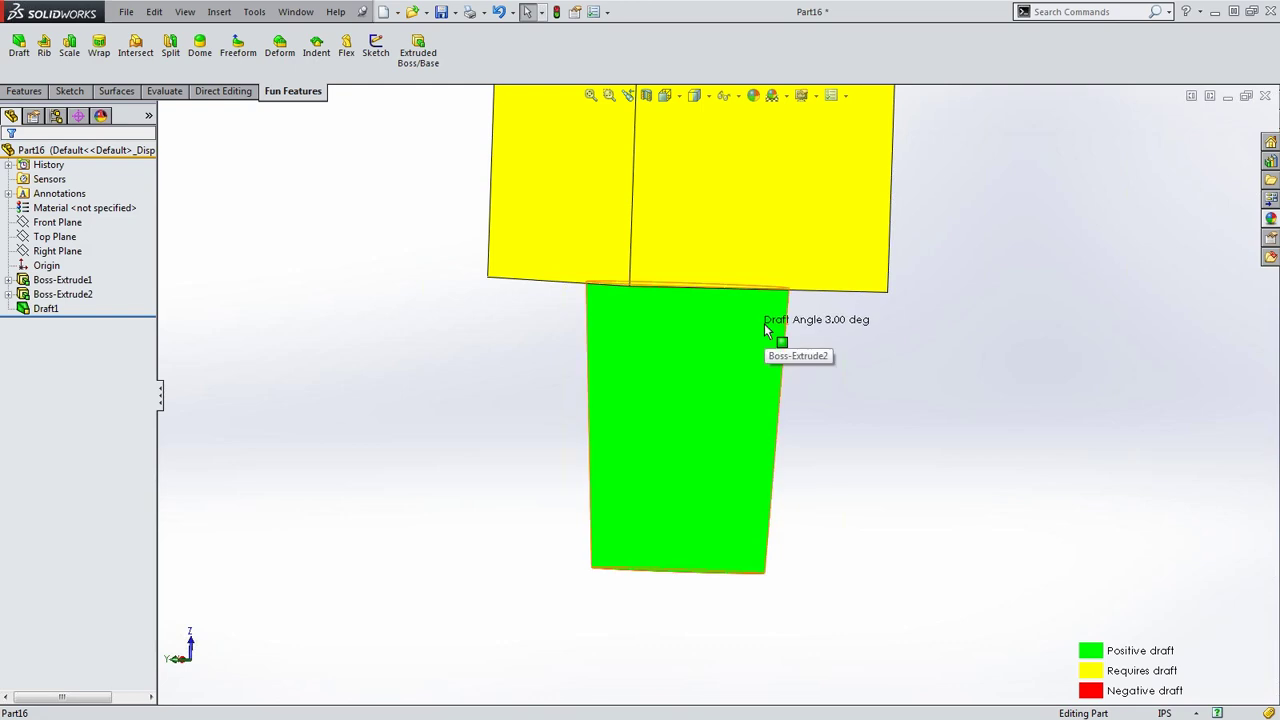
{"action": "key", "text": "z"}
{"action": "middle_click_drag", "start_coordinate": [726, 258], "coordinate": [690, 235]}
Apply a 3-degree neutral-plane draft to the block's four side faces, using the block face that carries the cylinder as the neutral plane
{"action": "left_click", "coordinate": [18, 45]}
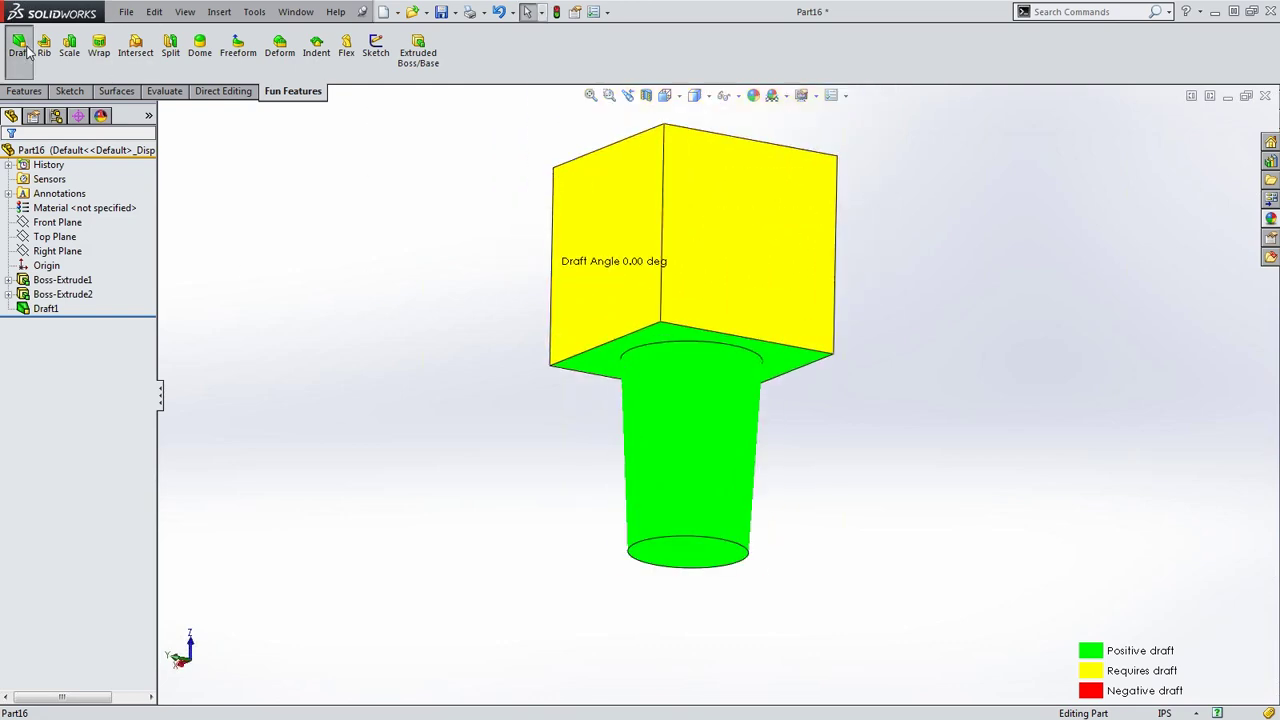
{"action": "left_click", "coordinate": [662, 342]}
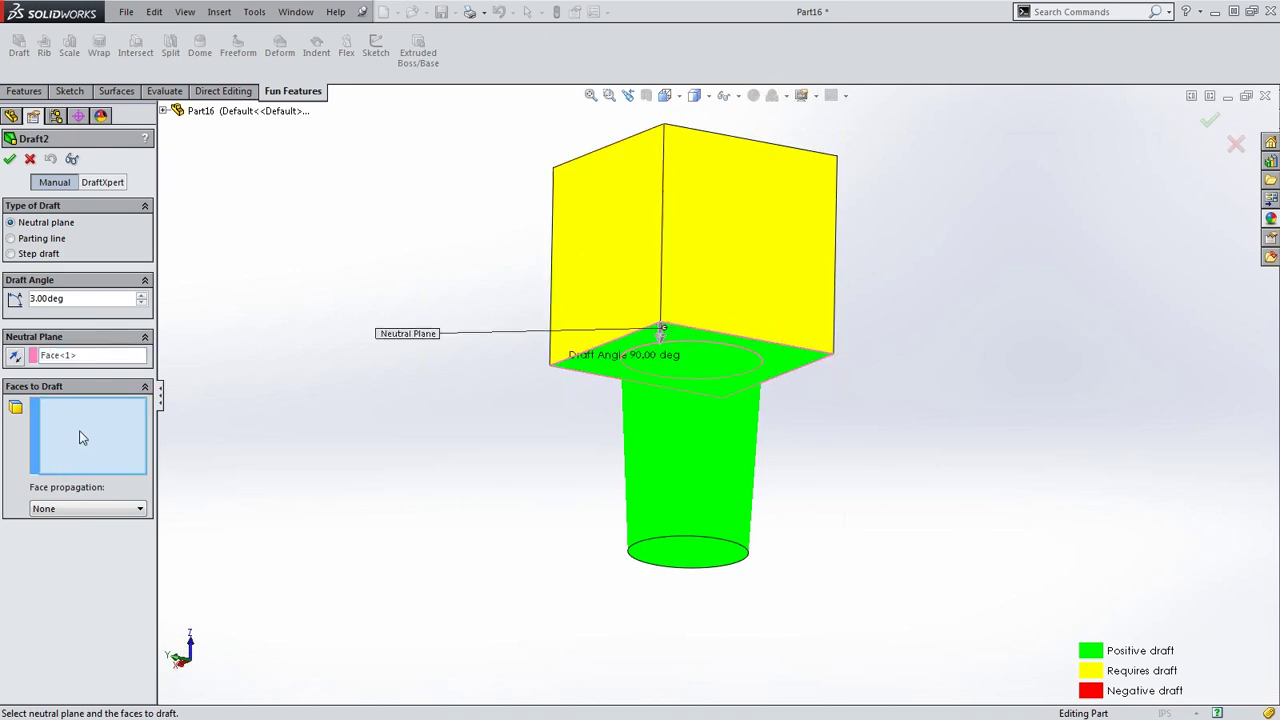
{"action": "left_click", "coordinate": [663, 251]}
{"action": "left_click", "coordinate": [720, 277]}
{"action": "middle_click_drag", "start_coordinate": [720, 277], "coordinate": [600, 277]}
{"action": "left_click", "coordinate": [823, 211]}
{"action": "middle_click_drag", "start_coordinate": [823, 211], "coordinate": [811, 277]}
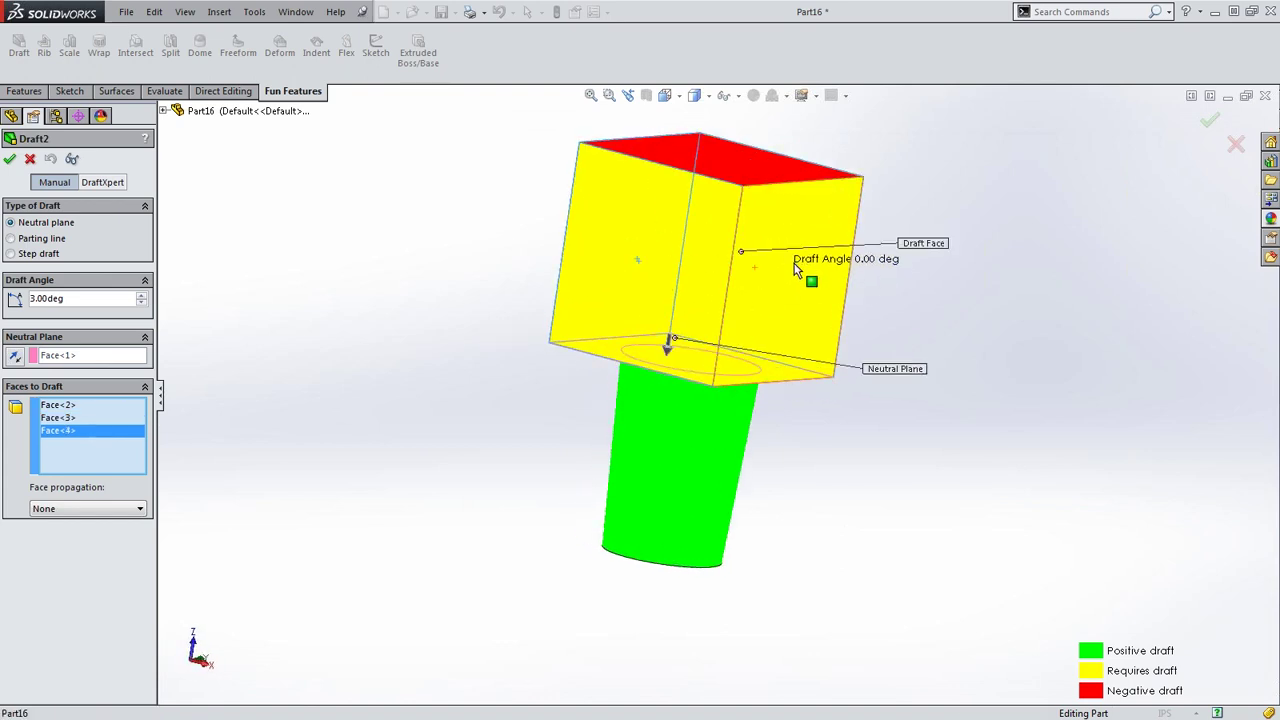
{"action": "left_click", "coordinate": [811, 277]}
{"action": "middle_click_drag", "start_coordinate": [455, 309], "coordinate": [634, 329]}
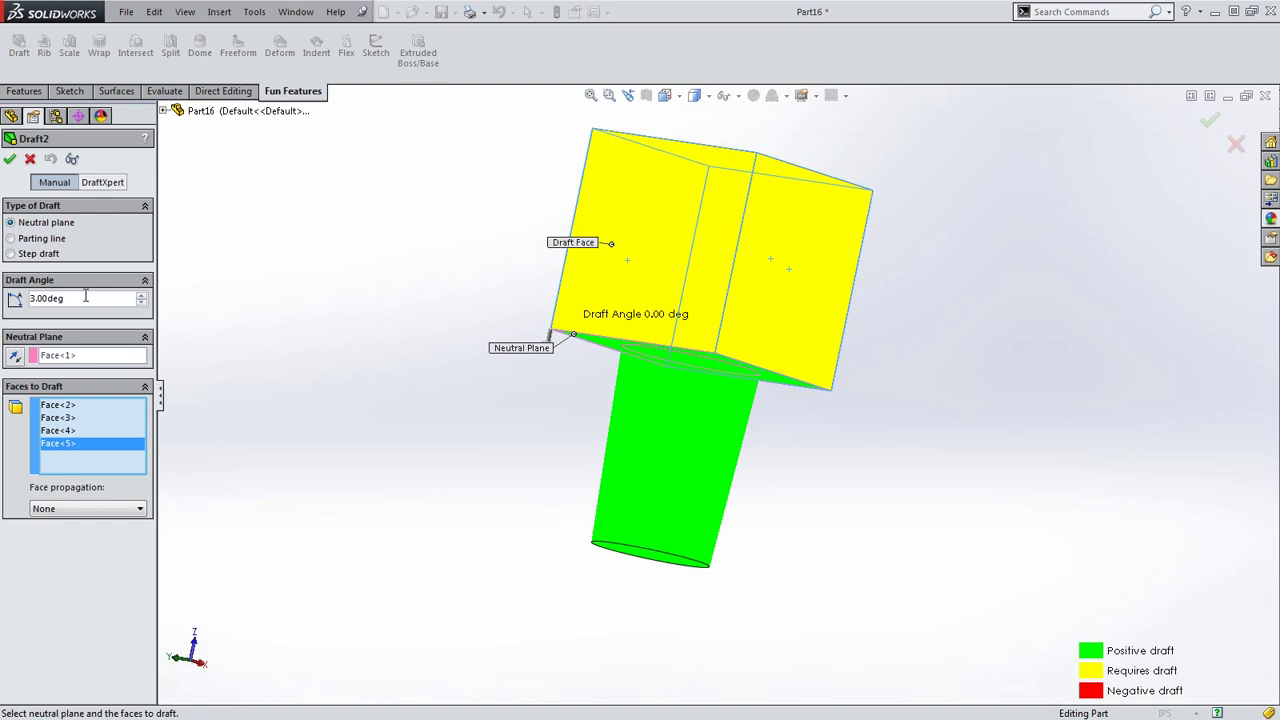
{"action": "left_click", "coordinate": [10, 160]}
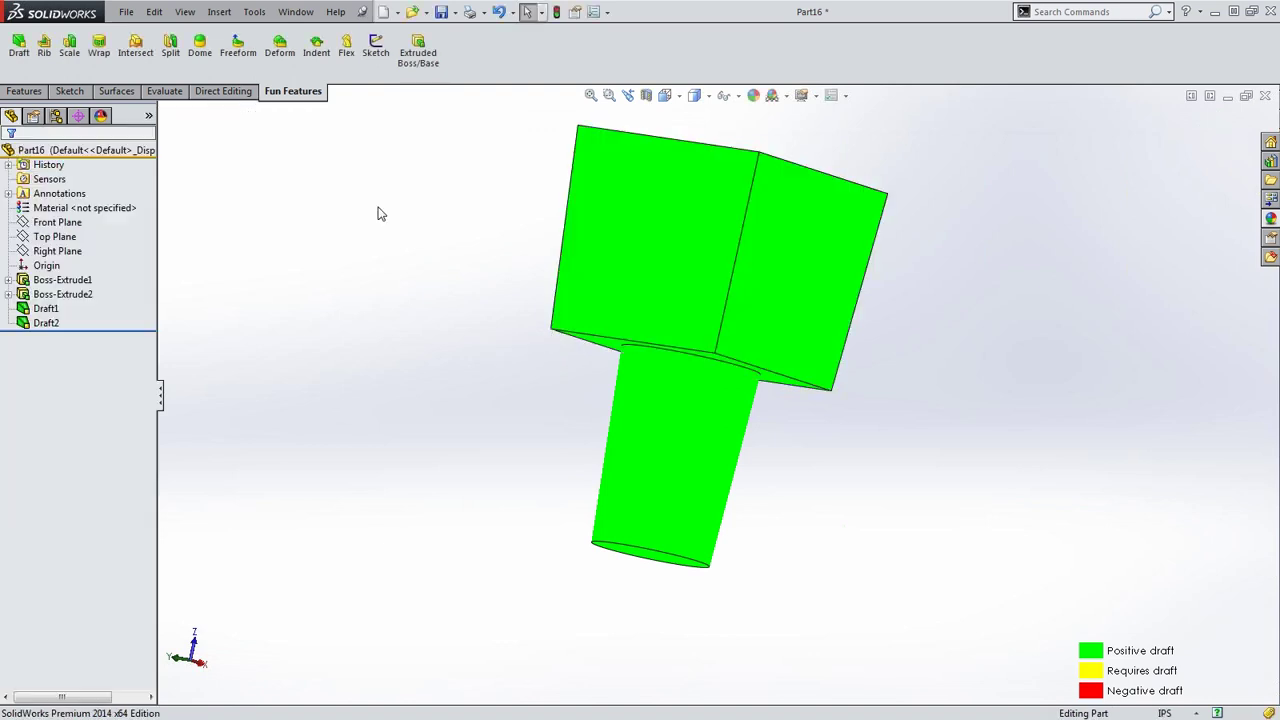
Check the drafted part from several sides and roll the model back to before both draft features
{"action": "middle_click_drag", "start_coordinate": [525, 257], "coordinate": [649, 289]}
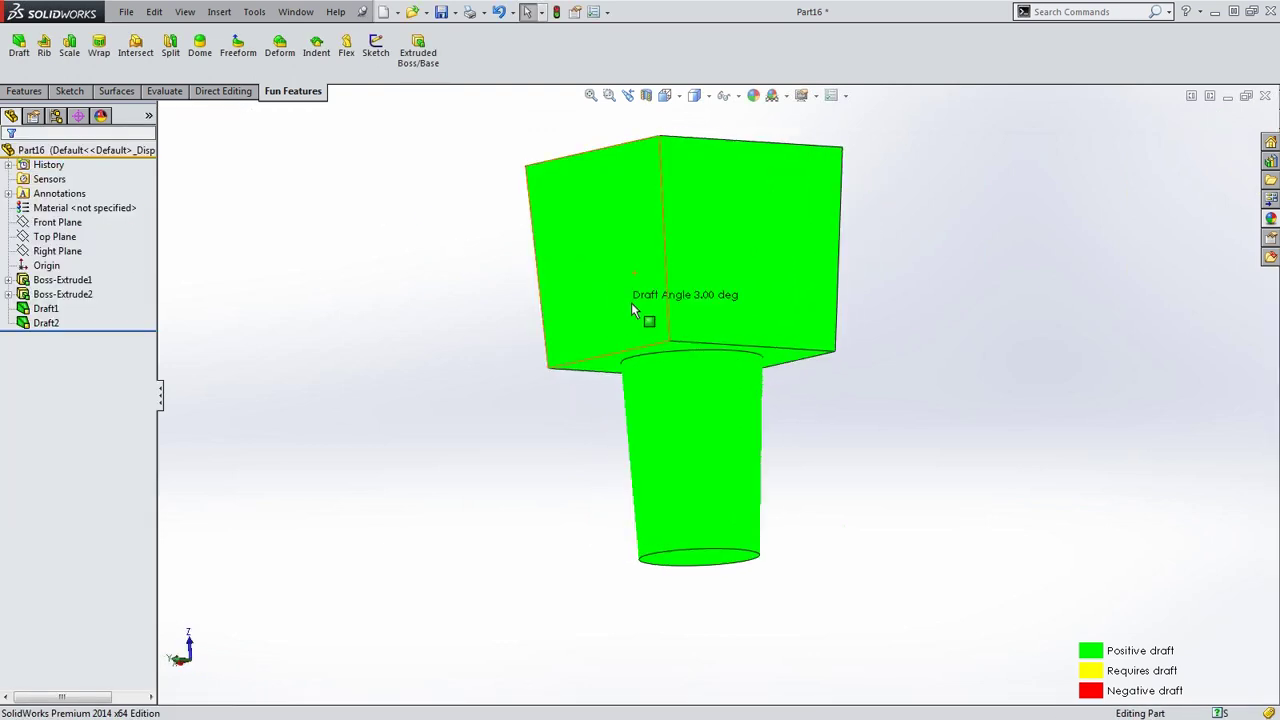
{"action": "middle_click_drag", "start_coordinate": [716, 325], "coordinate": [756, 365]}
{"action": "middle_click_drag", "start_coordinate": [617, 369], "coordinate": [718, 303]}
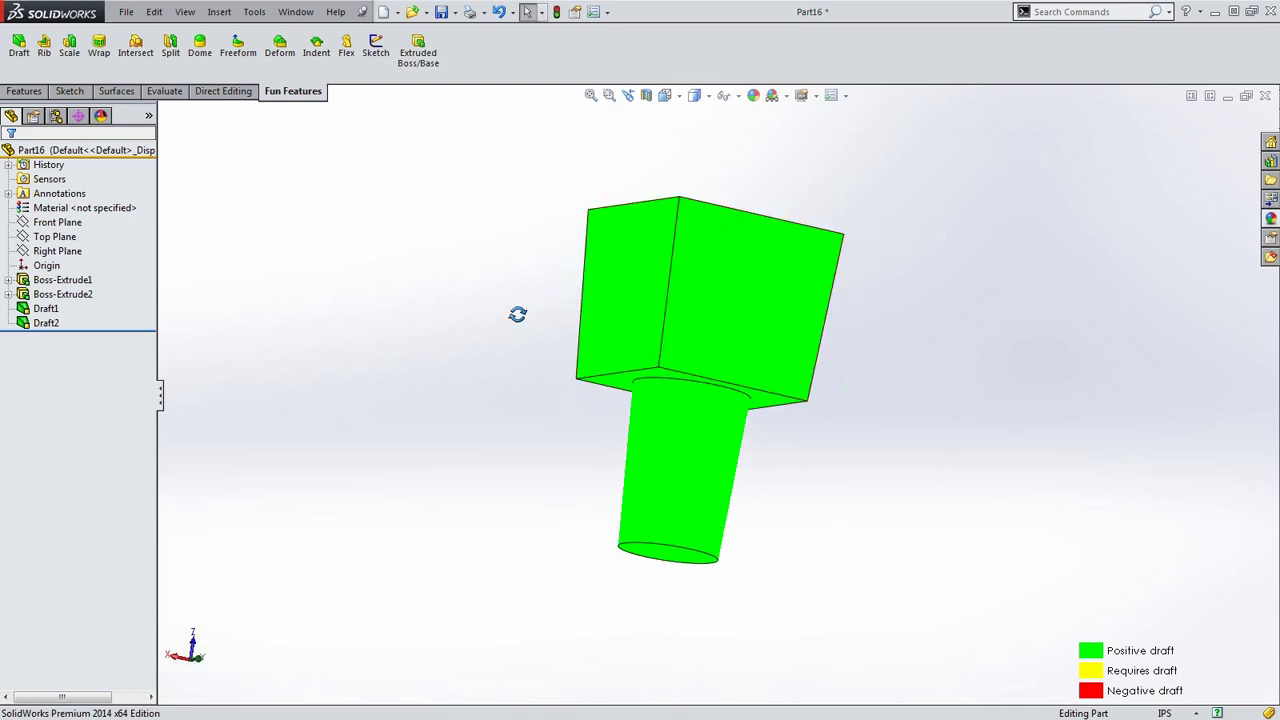
{"action": "middle_click_drag", "start_coordinate": [531, 311], "coordinate": [485, 321]}
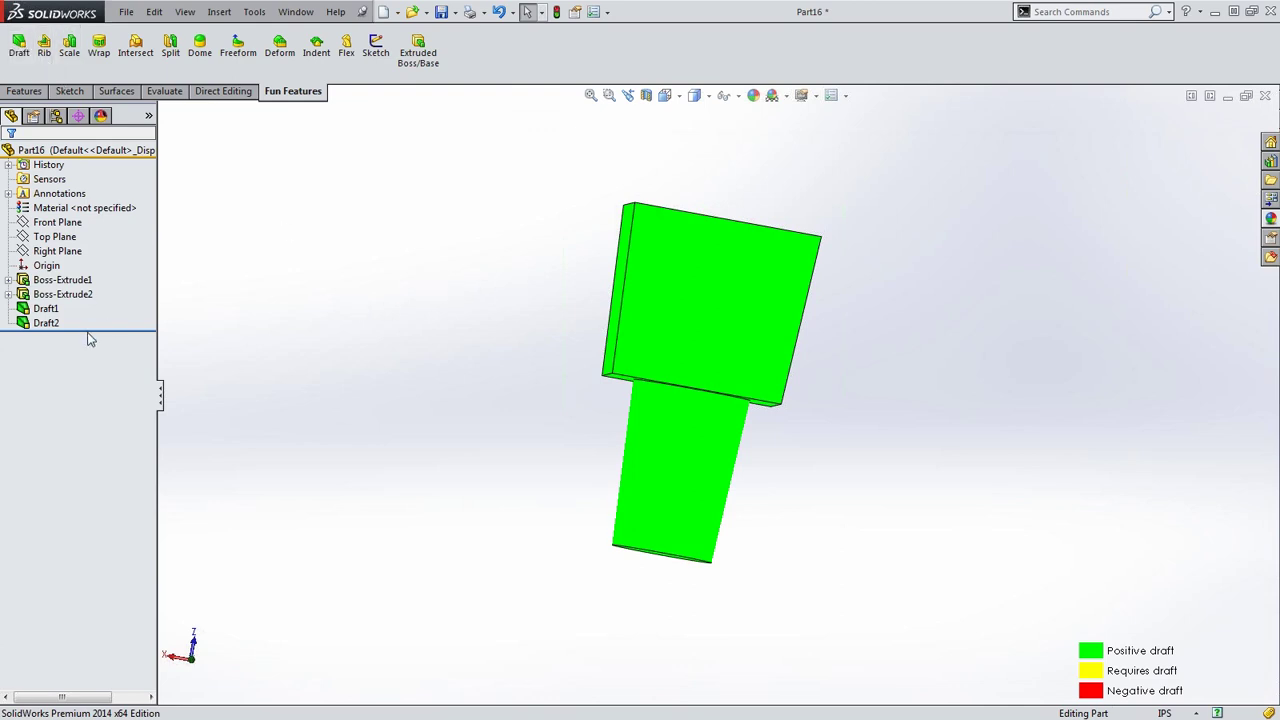
{"action": "left_click_drag", "start_coordinate": [101, 328], "coordinate": [92, 302]}
{"action": "left_click", "coordinate": [80, 282]}
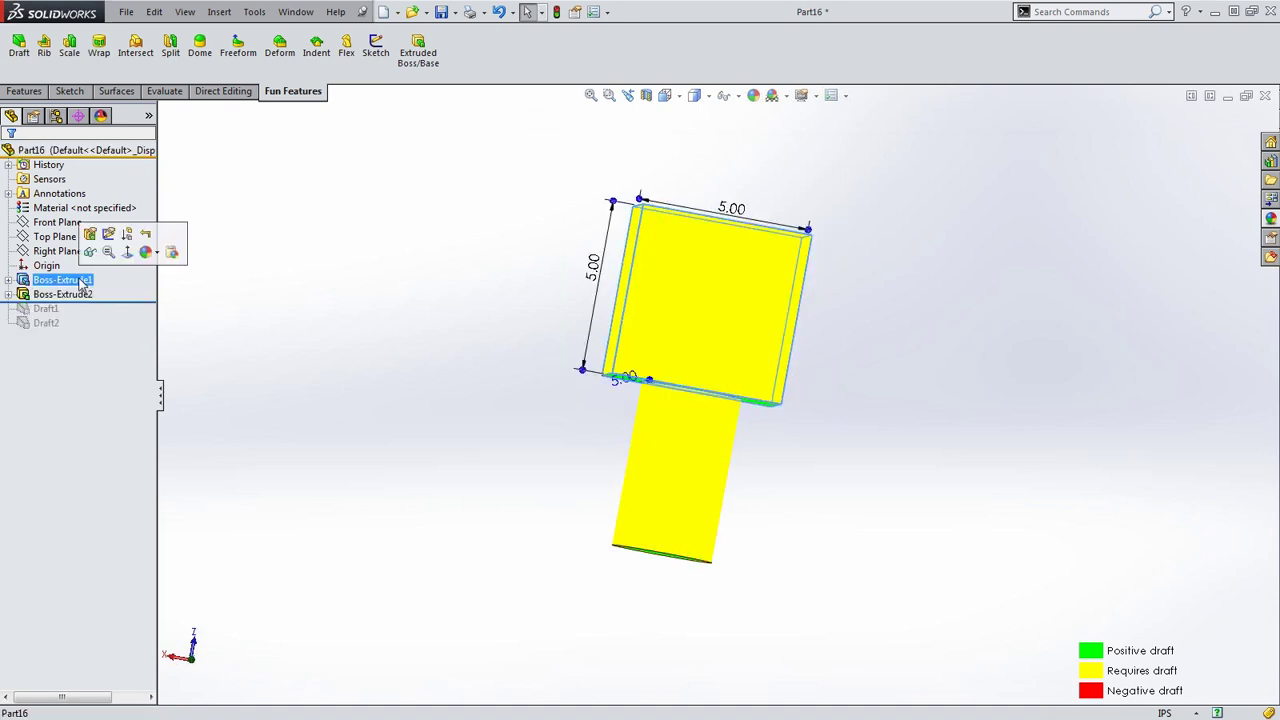
{"action": "left_click", "coordinate": [260, 327]}
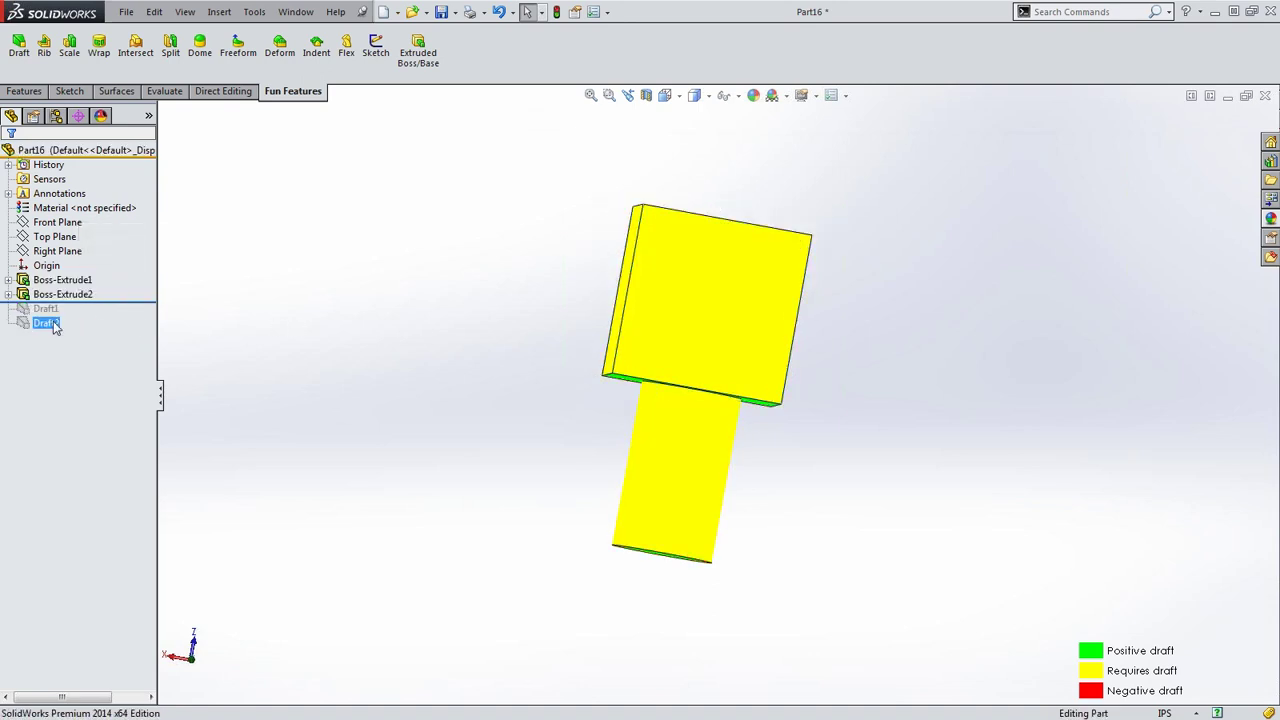
Edit the block's mid-plane extrusion to include a 3-degree draft
{"action": "left_click", "coordinate": [66, 281]}
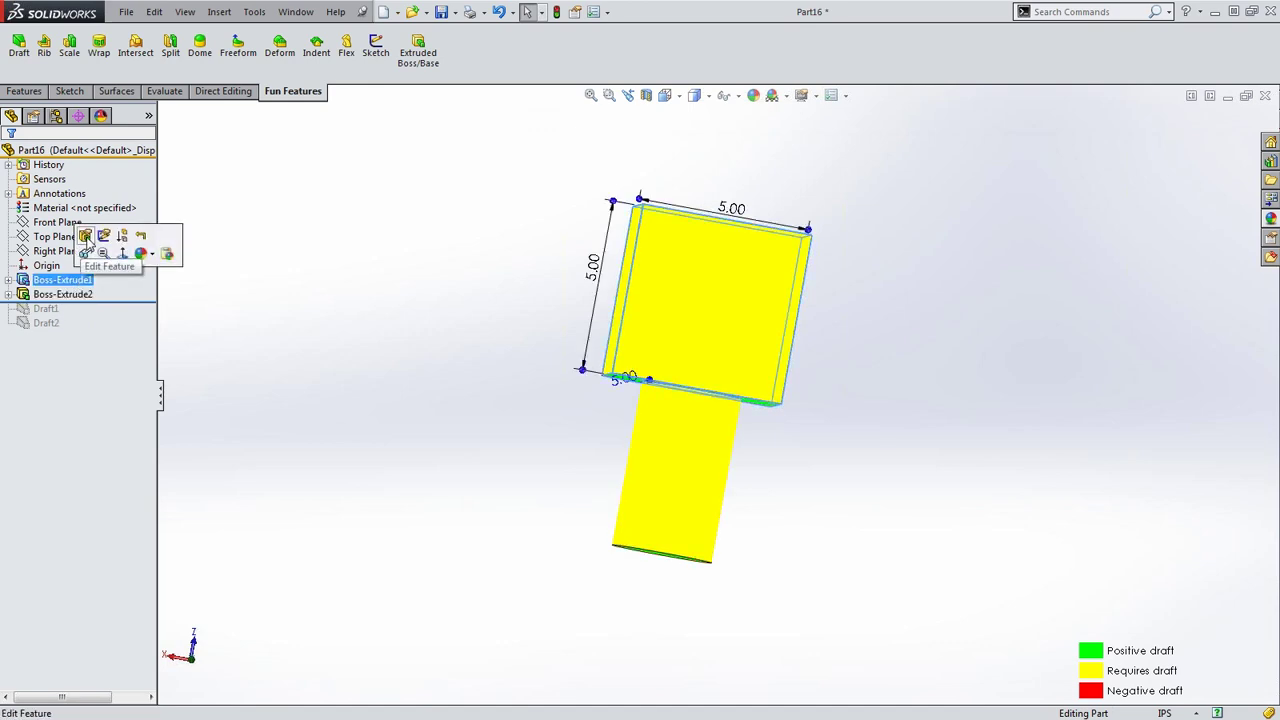
{"action": "left_click", "coordinate": [86, 238]}
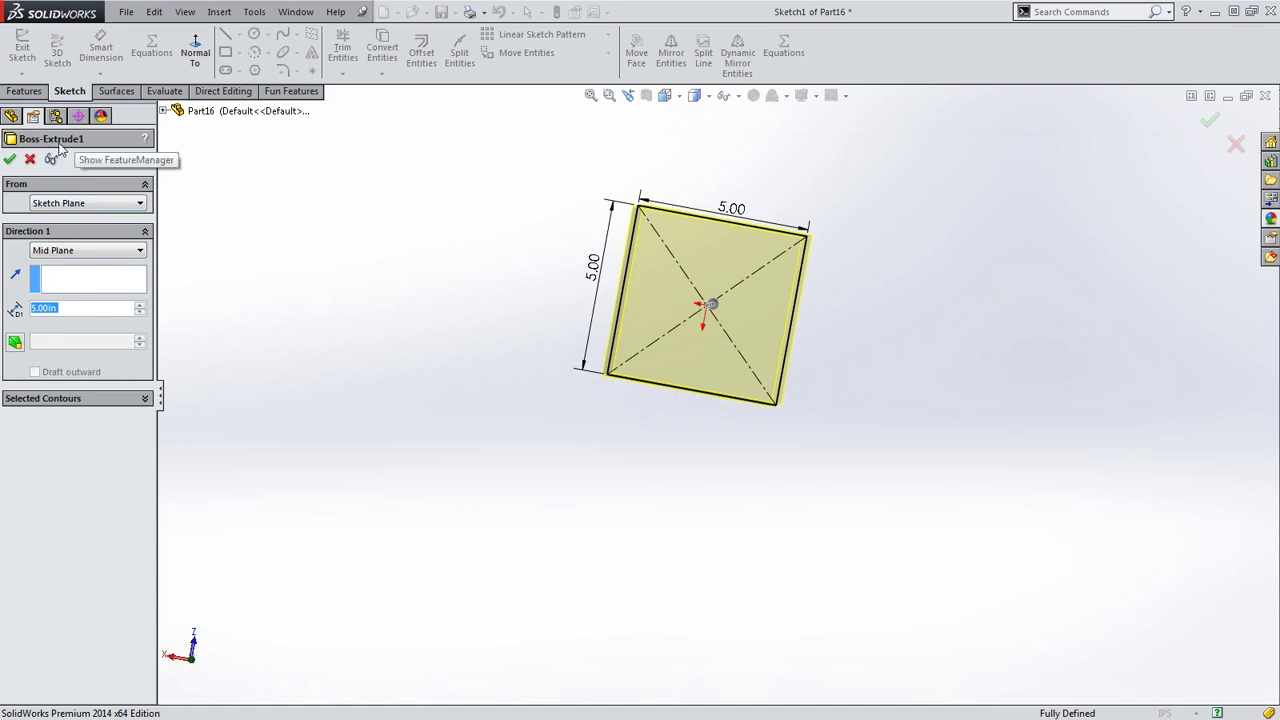
{"action": "left_click", "coordinate": [16, 343]}
{"action": "type", "text": "3"}
{"action": "key", "text": "Return"}
{"action": "mouse_move", "coordinate": [350, 256]}
{"action": "middle_mouse_down"}
{"action": "mouse_move", "coordinate": [309, 517]}
{"action": "mouse_move", "coordinate": [310, 610]}
{"action": "middle_mouse_up"}
{"action": "middle_click_drag", "start_coordinate": [614, 323], "coordinate": [576, 388]}
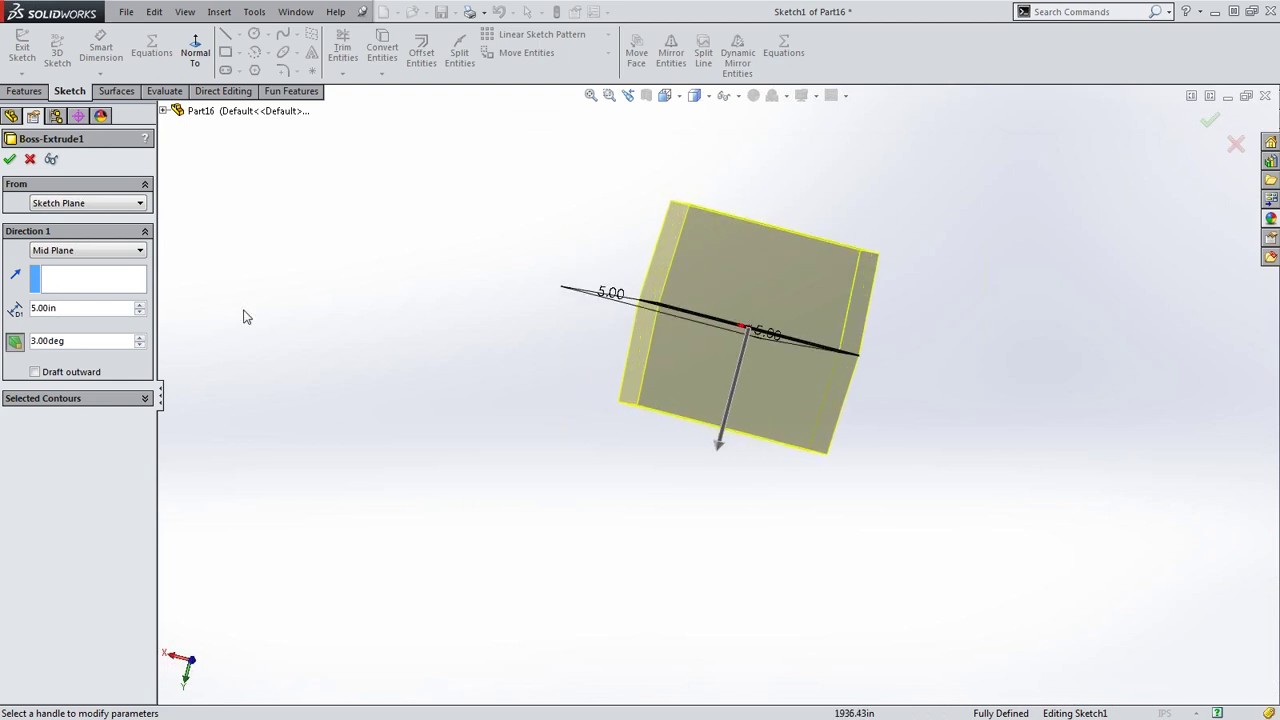
{"action": "scroll", "coordinate": [740, 299], "scroll_direction": "up", "scroll_amount": 1}
{"action": "scroll", "coordinate": [739, 341], "scroll_direction": "up", "scroll_amount": 1}
{"action": "scroll", "coordinate": [774, 420], "scroll_direction": "down", "scroll_amount": 4}
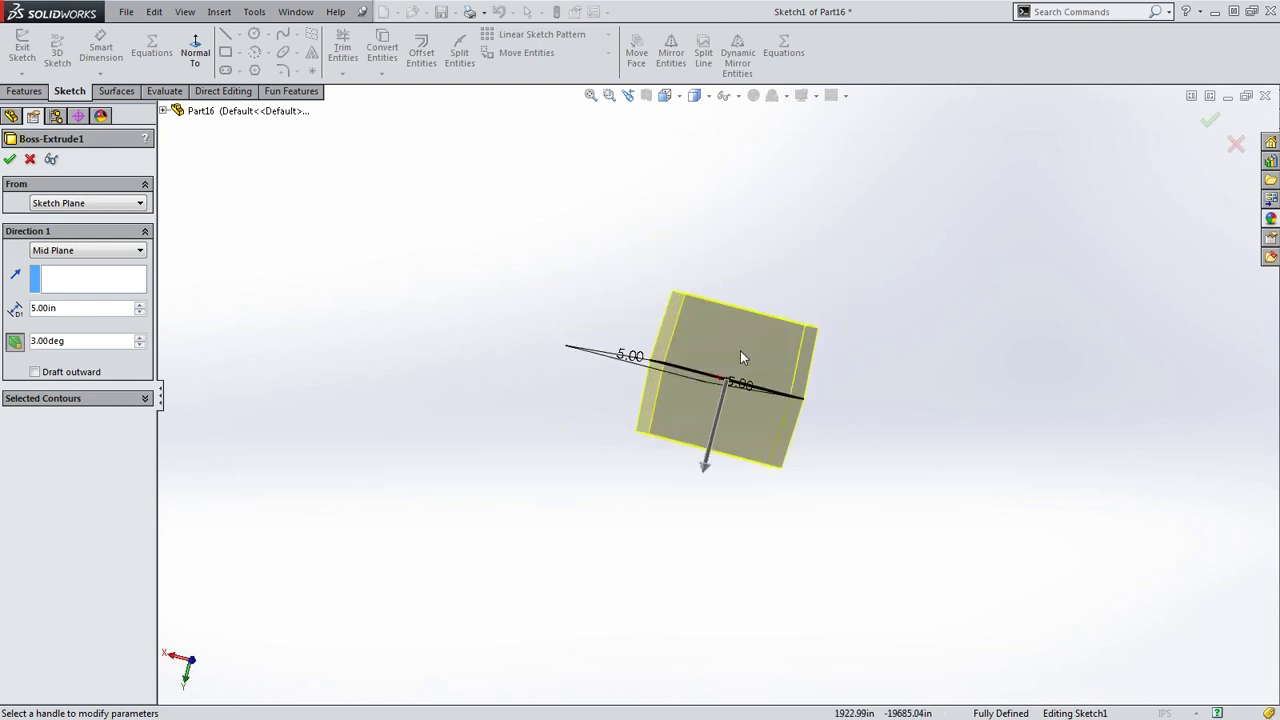
{"action": "middle_click_drag", "start_coordinate": [724, 344], "coordinate": [630, 318]}
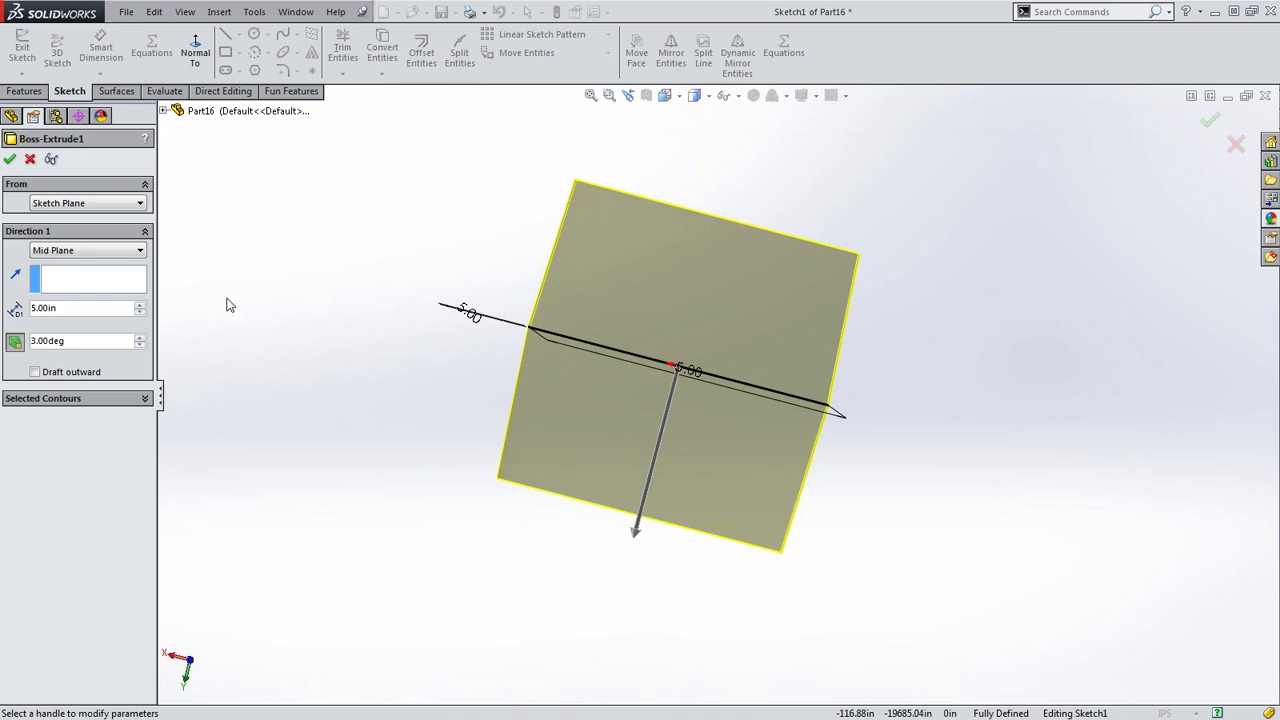
{"action": "left_click", "coordinate": [9, 161]}
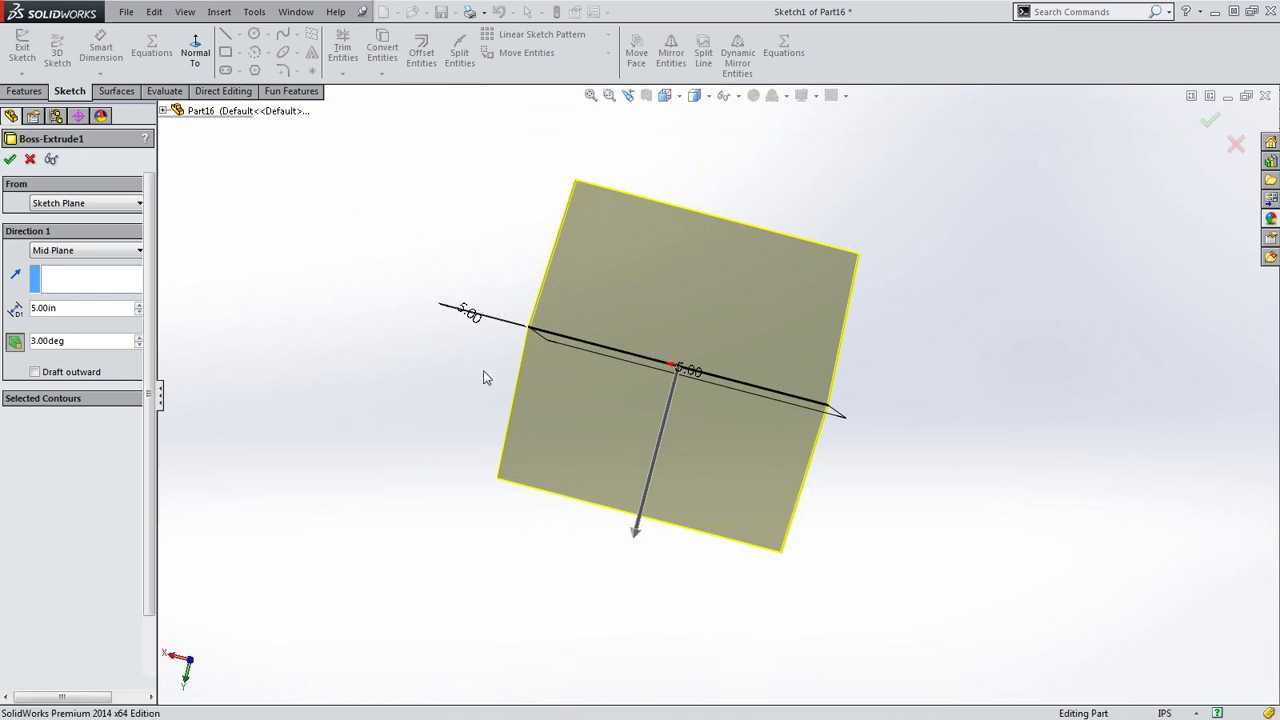
Turn on draft in the cylinder's extrusion, try an angle of 16 degrees, and set it to 3 degrees
{"action": "middle_click_drag", "start_coordinate": [458, 387], "coordinate": [611, 480]}
{"action": "mouse_move", "coordinate": [551, 363]}
{"action": "middle_mouse_down"}
{"action": "mouse_move", "coordinate": [608, 379]}
{"action": "mouse_move", "coordinate": [644, 276]}
{"action": "mouse_move", "coordinate": [654, 360]}
{"action": "mouse_move", "coordinate": [506, 480]}
{"action": "mouse_move", "coordinate": [592, 465]}
{"action": "mouse_move", "coordinate": [564, 384]}
{"action": "middle_mouse_up"}
{"action": "middle_click_drag", "start_coordinate": [877, 406], "coordinate": [728, 373]}
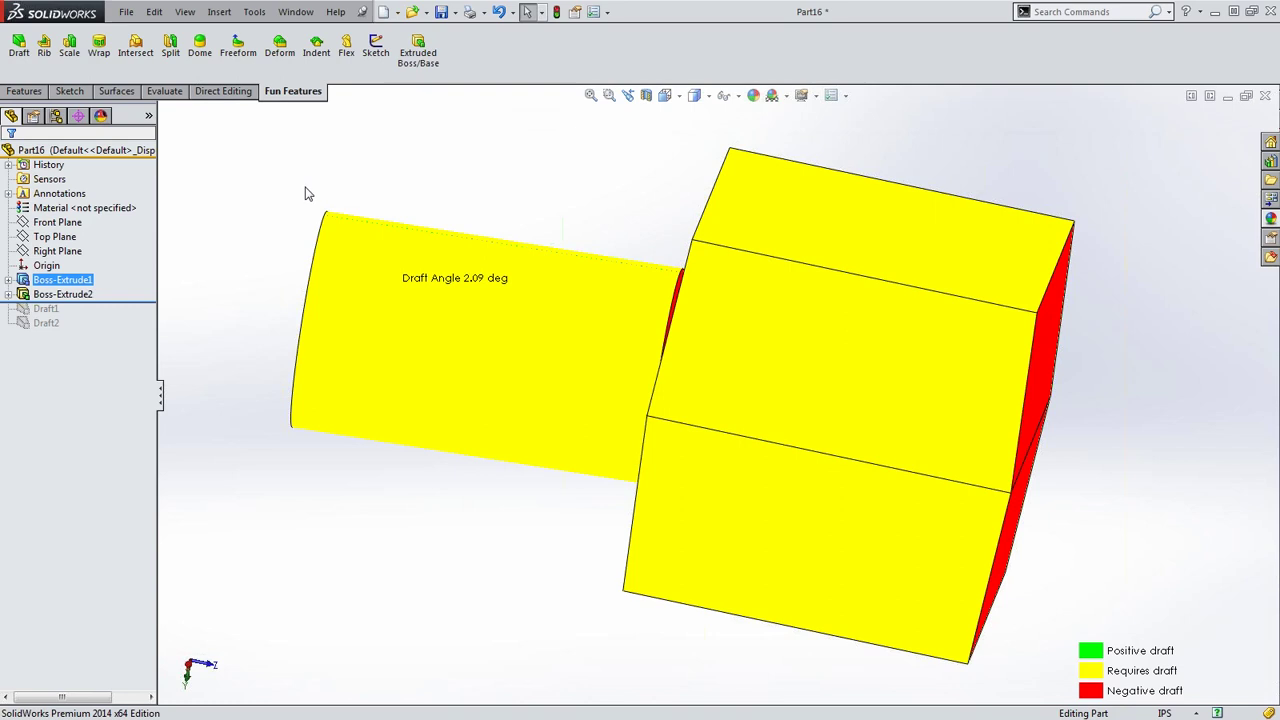
{"action": "left_click", "coordinate": [76, 295]}
{"action": "left_click", "coordinate": [76, 252]}
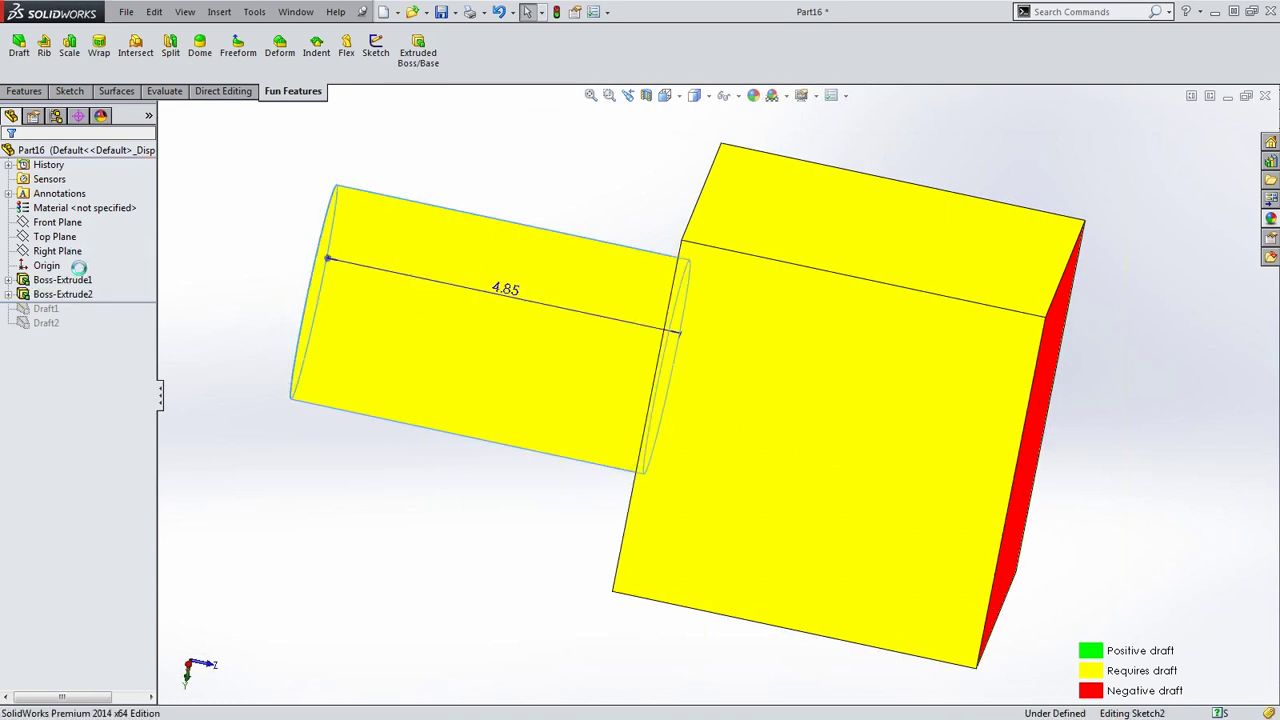
{"action": "left_click", "coordinate": [15, 360]}
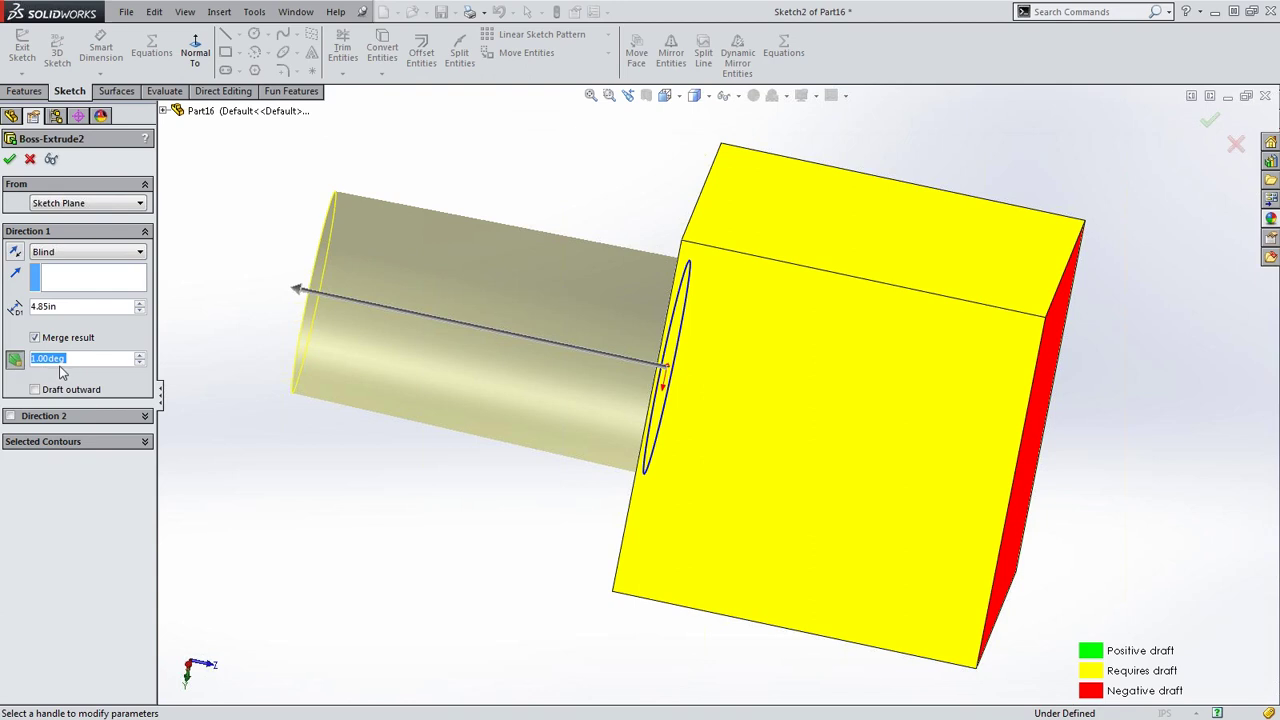
{"action": "type", "text": "16"}
{"action": "key", "text": "Return"}
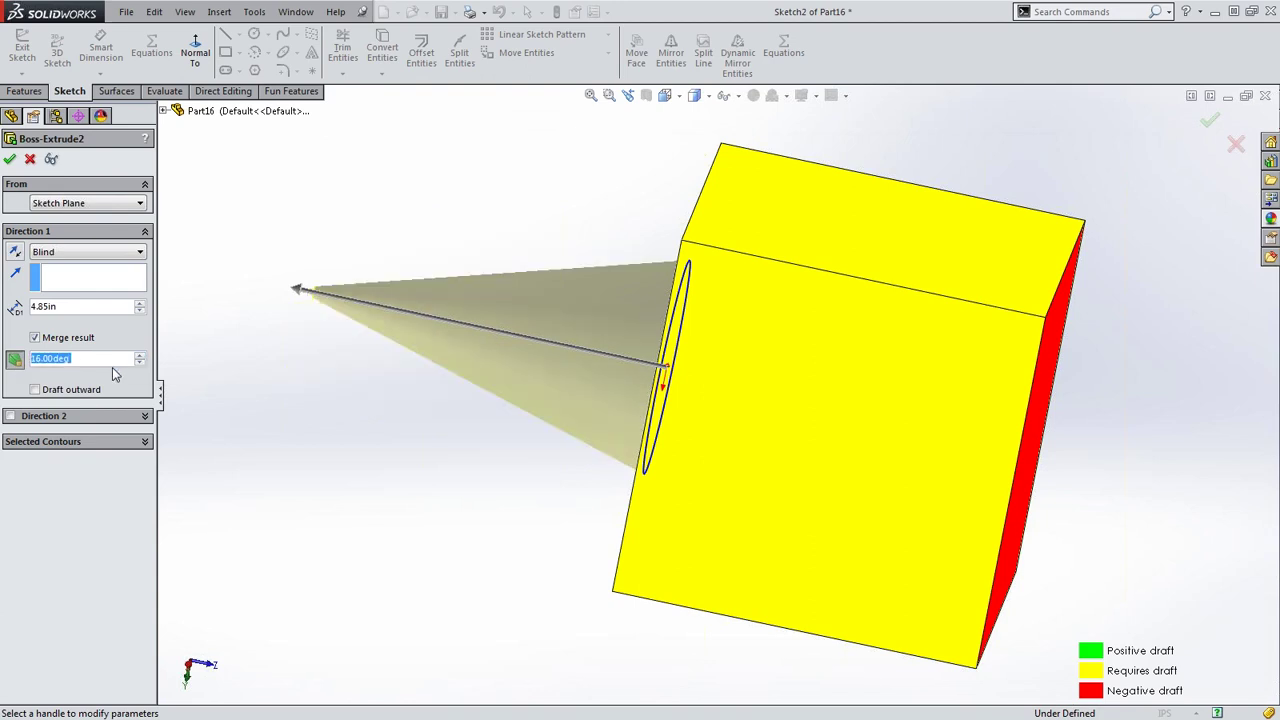
{"action": "left_click", "coordinate": [15, 358]}
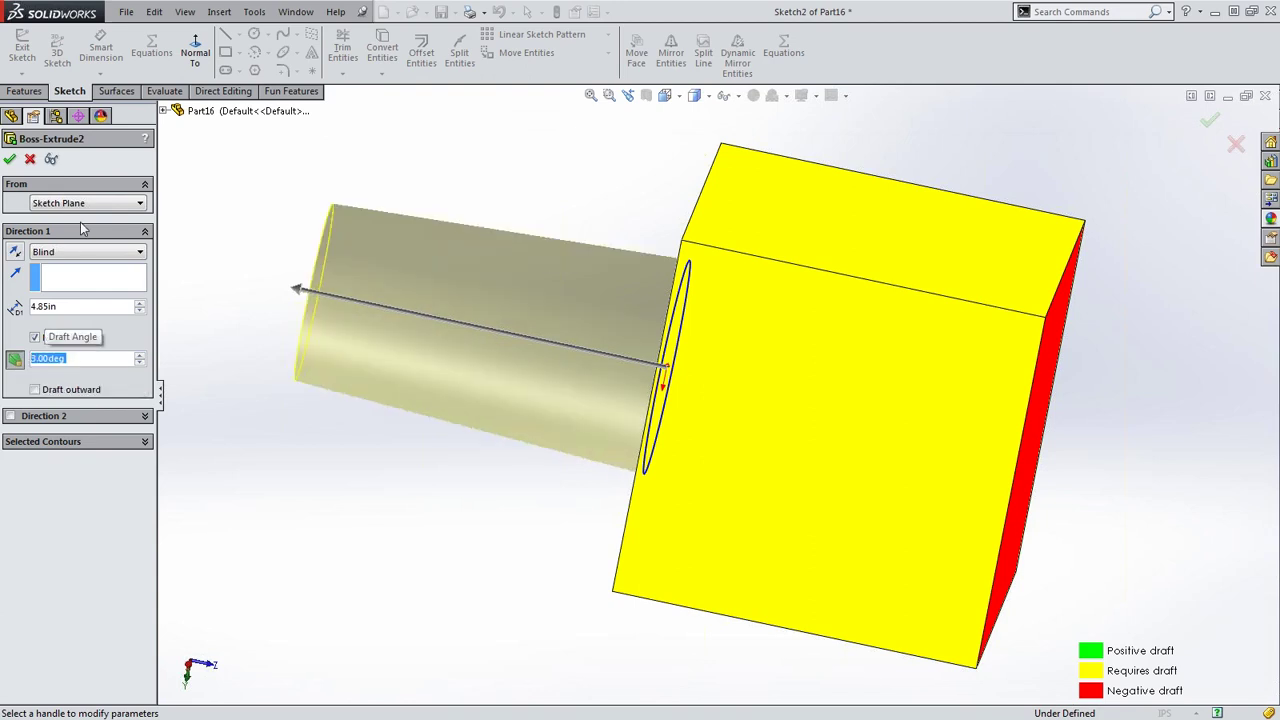
{"action": "key", "text": "Return"}
{"action": "middle_click_drag", "start_coordinate": [365, 305], "coordinate": [640, 172]}
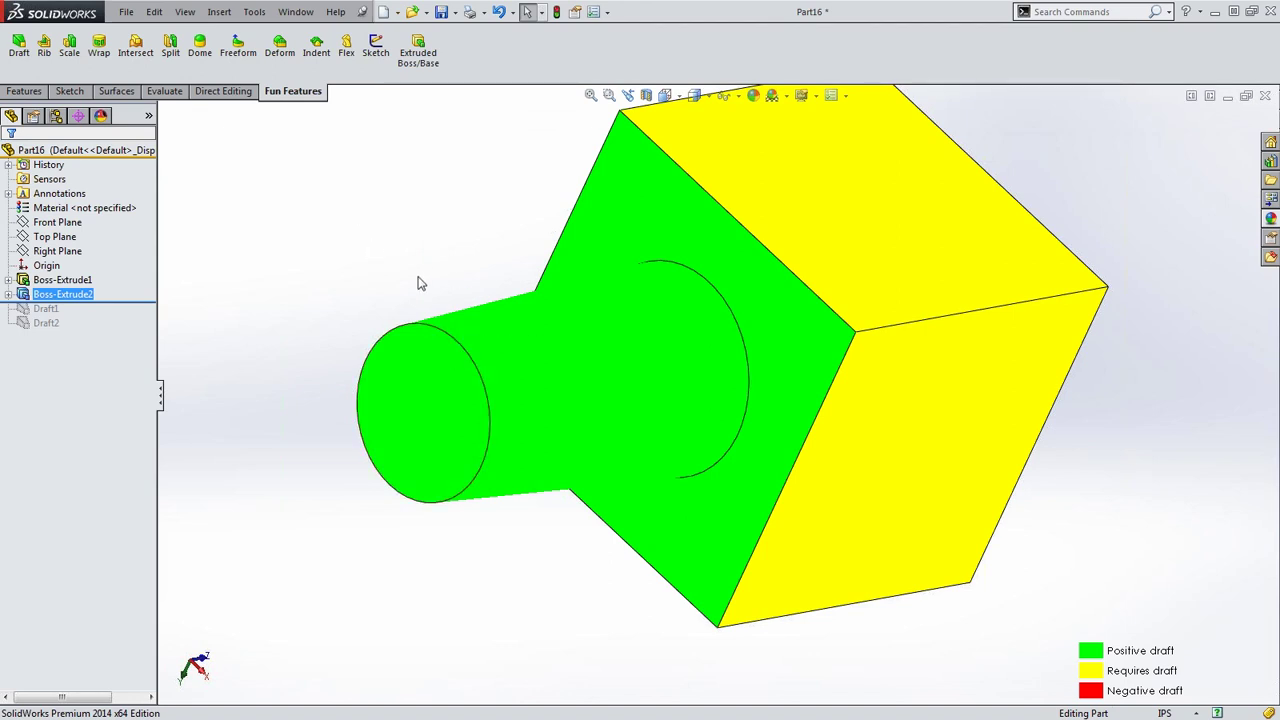
Create a new part from the 5x5block template
{"action": "left_click", "coordinate": [383, 11]}
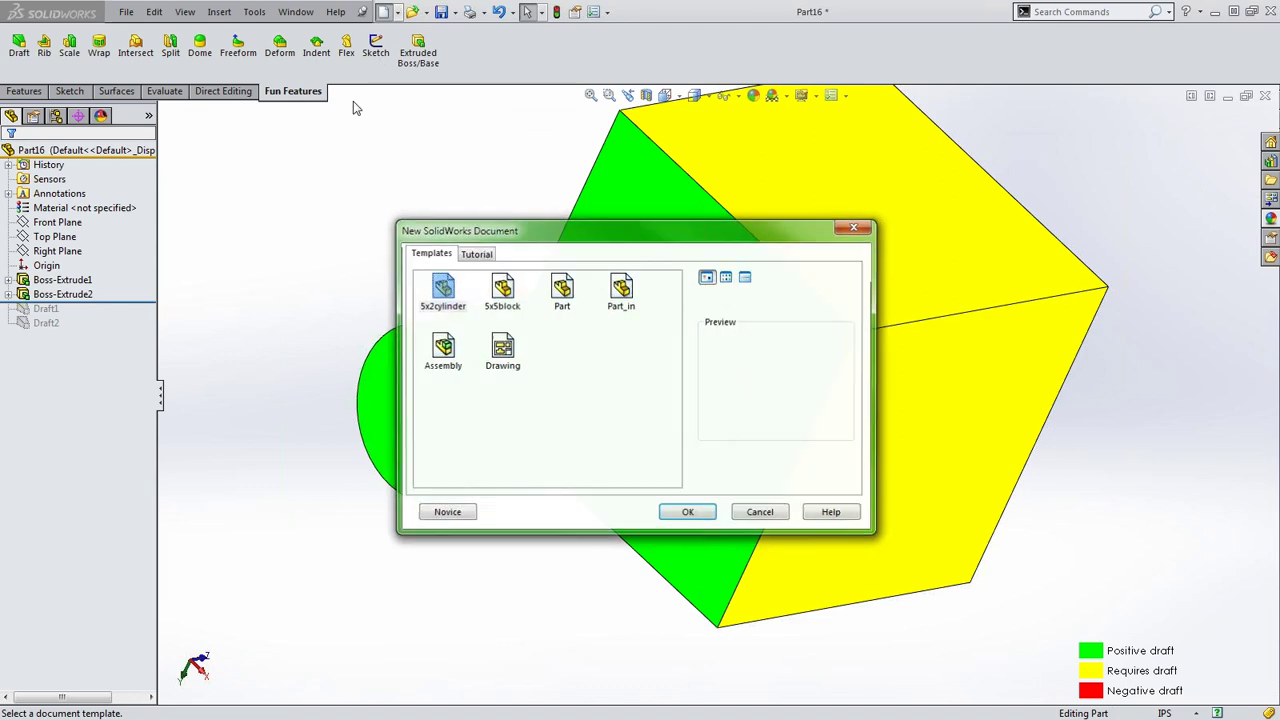
{"action": "double_click", "coordinate": [502, 290]}
{"action": "middle_click_drag", "start_coordinate": [714, 391], "coordinate": [686, 346]}
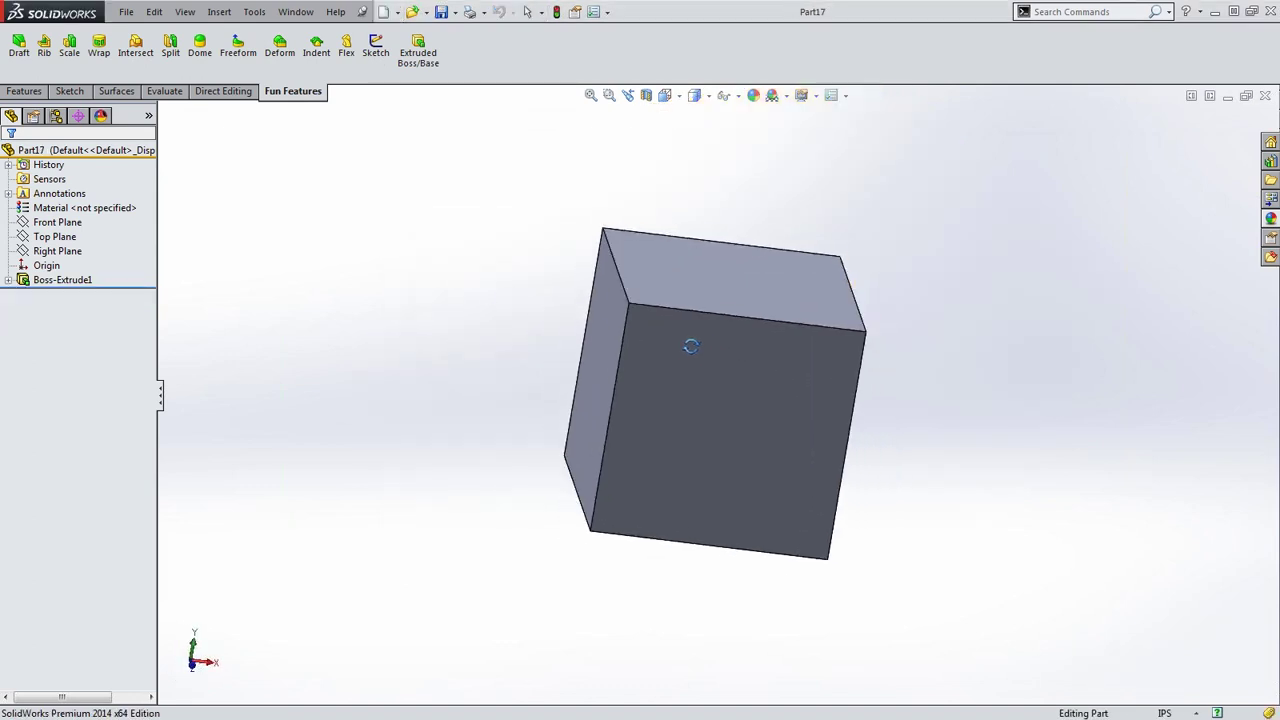
Shell the block to a 0.1 in wall thickness, removing its top and front faces
{"action": "left_click", "coordinate": [733, 291]}
{"action": "left_click", "coordinate": [422, 309]}
{"action": "left_click", "coordinate": [24, 91]}
{"action": "left_click", "coordinate": [520, 70]}
{"action": "left_click", "coordinate": [738, 313]}
{"action": "left_click", "coordinate": [672, 406]}
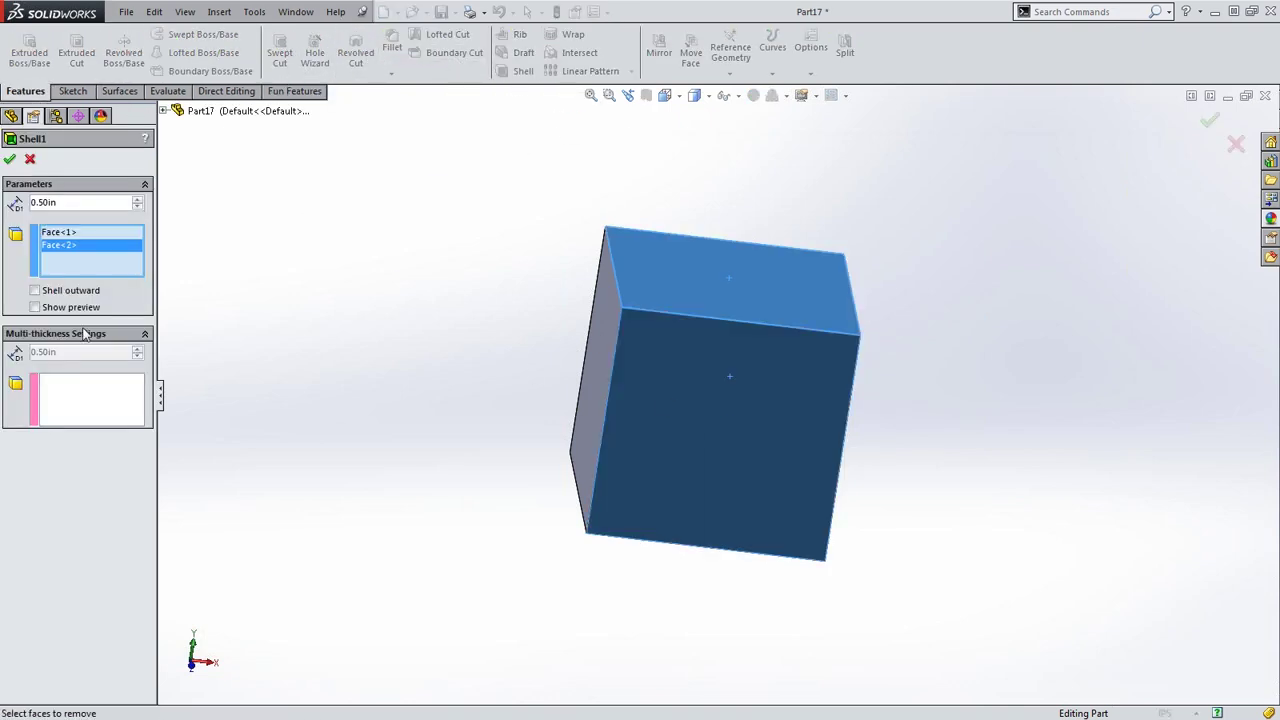
{"action": "type", "text": "0.1"}
{"action": "key", "text": "Return"}
Start a rib on the shelled block and open its sketch on the Front Plane
{"action": "middle_click_drag", "start_coordinate": [694, 300], "coordinate": [688, 325]}
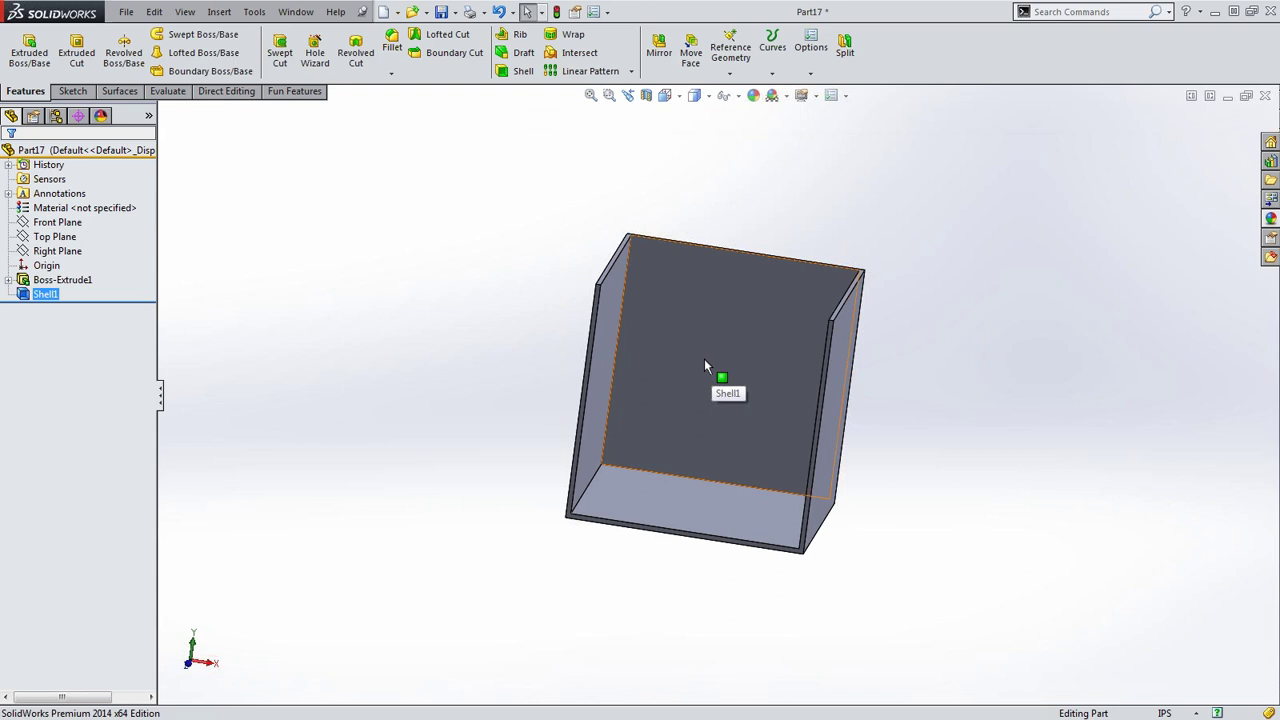
{"action": "middle_click_drag", "start_coordinate": [699, 321], "coordinate": [690, 360]}
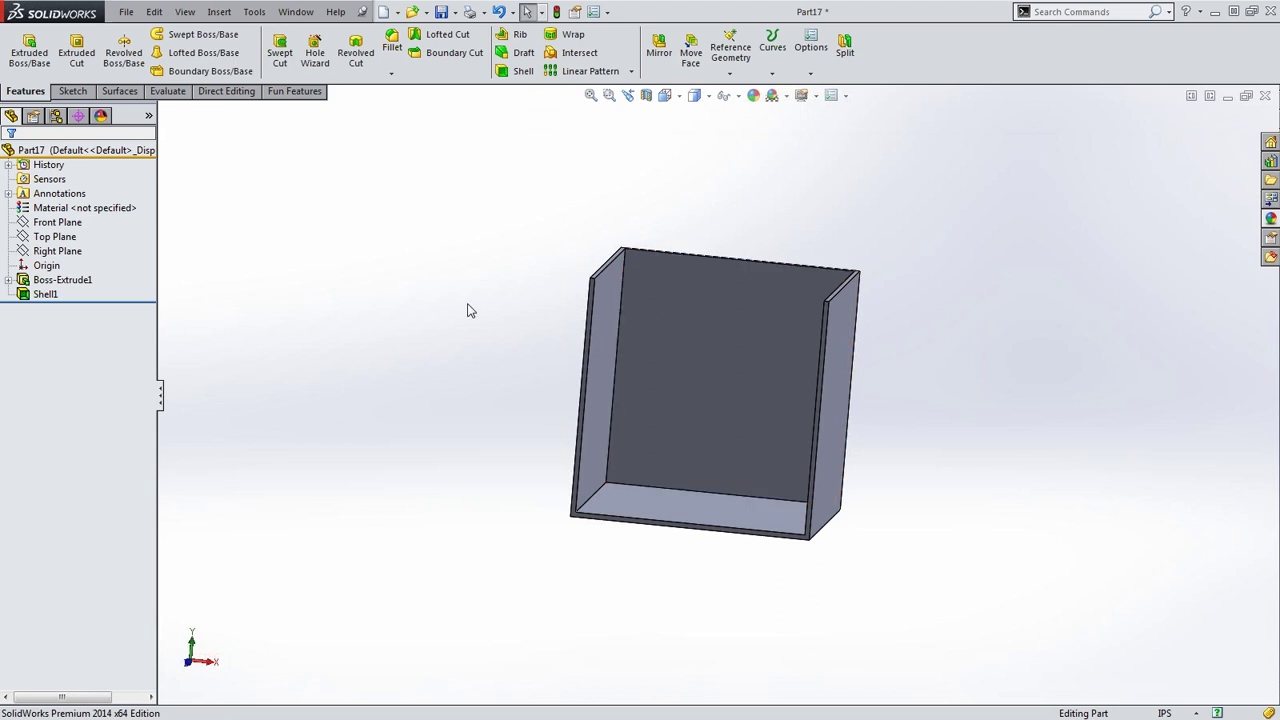
{"action": "left_click", "coordinate": [291, 91]}
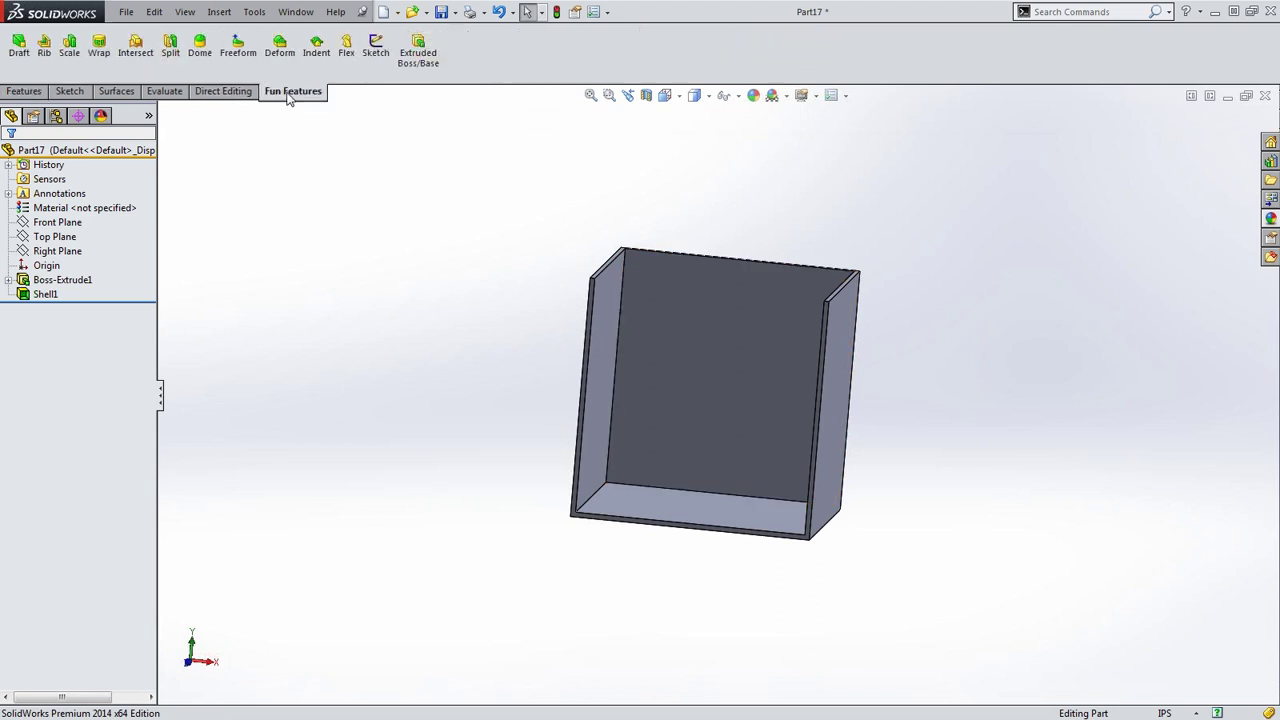
{"action": "left_click", "coordinate": [45, 45]}
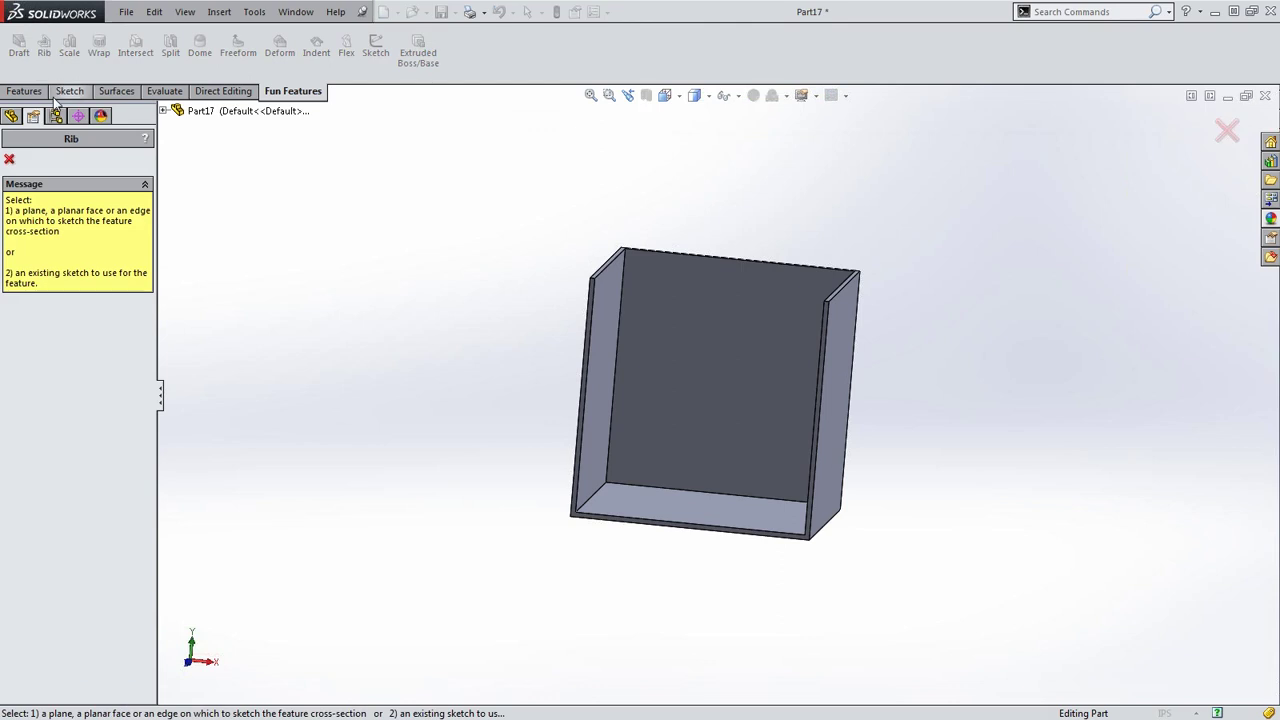
{"action": "left_click", "coordinate": [164, 111]}
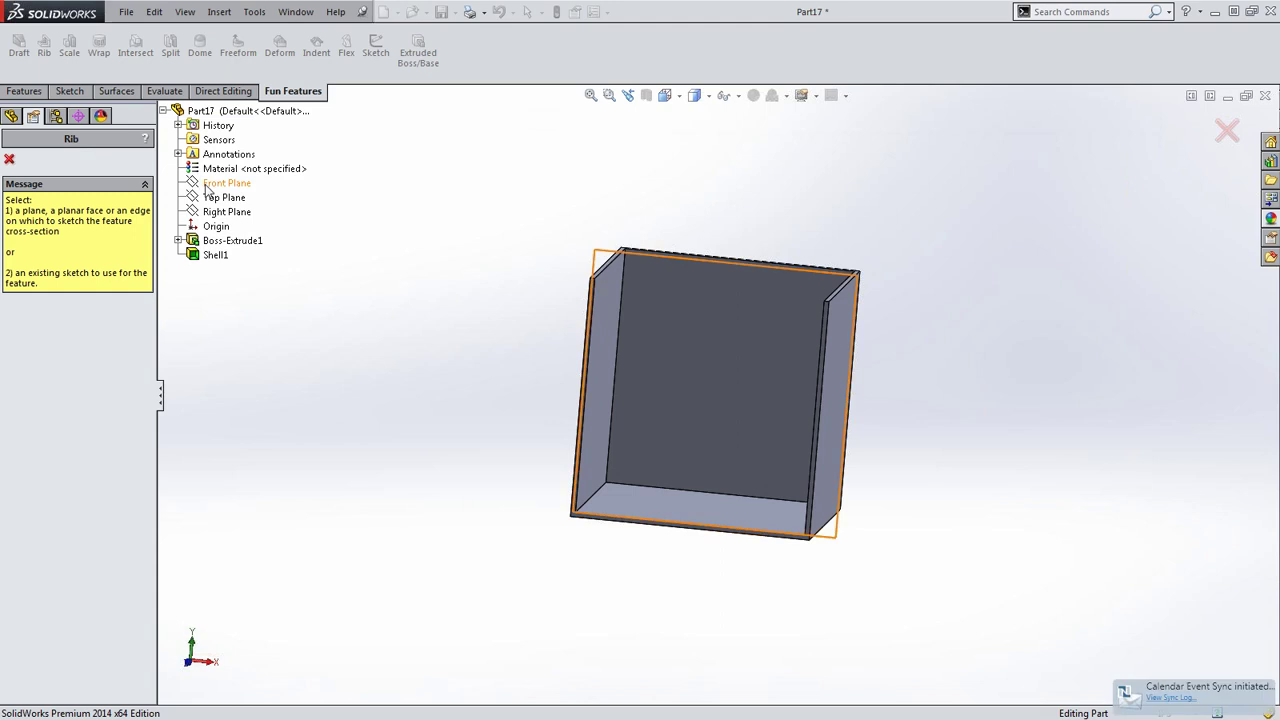
{"action": "left_click", "coordinate": [225, 183]}
{"action": "middle_click_drag", "start_coordinate": [411, 191], "coordinate": [614, 320]}
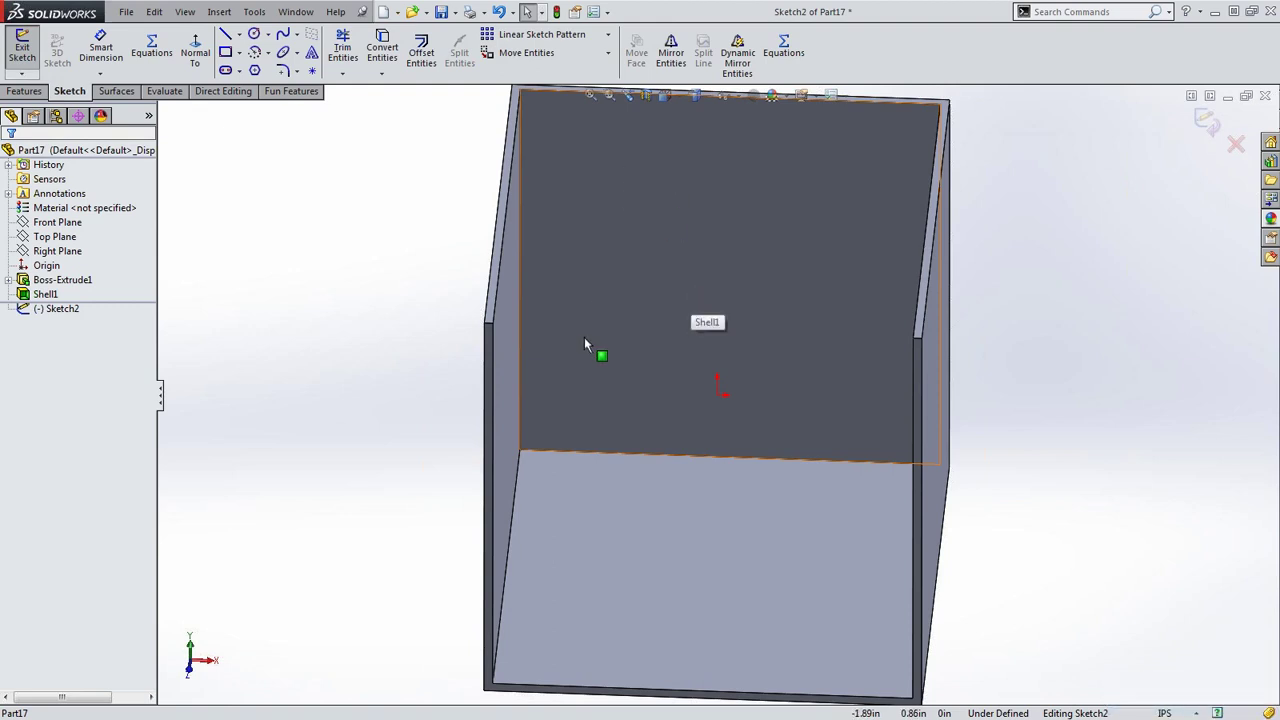
Sketch an open V-shaped rib profile of two slanted lines joined by a tangent arc of about 0.84 in radius
{"action": "right_click_drag", "start_coordinate": [380, 298], "coordinate": [398, 395]}
{"action": "right_click_drag", "start_coordinate": [300, 274], "coordinate": [220, 271]}
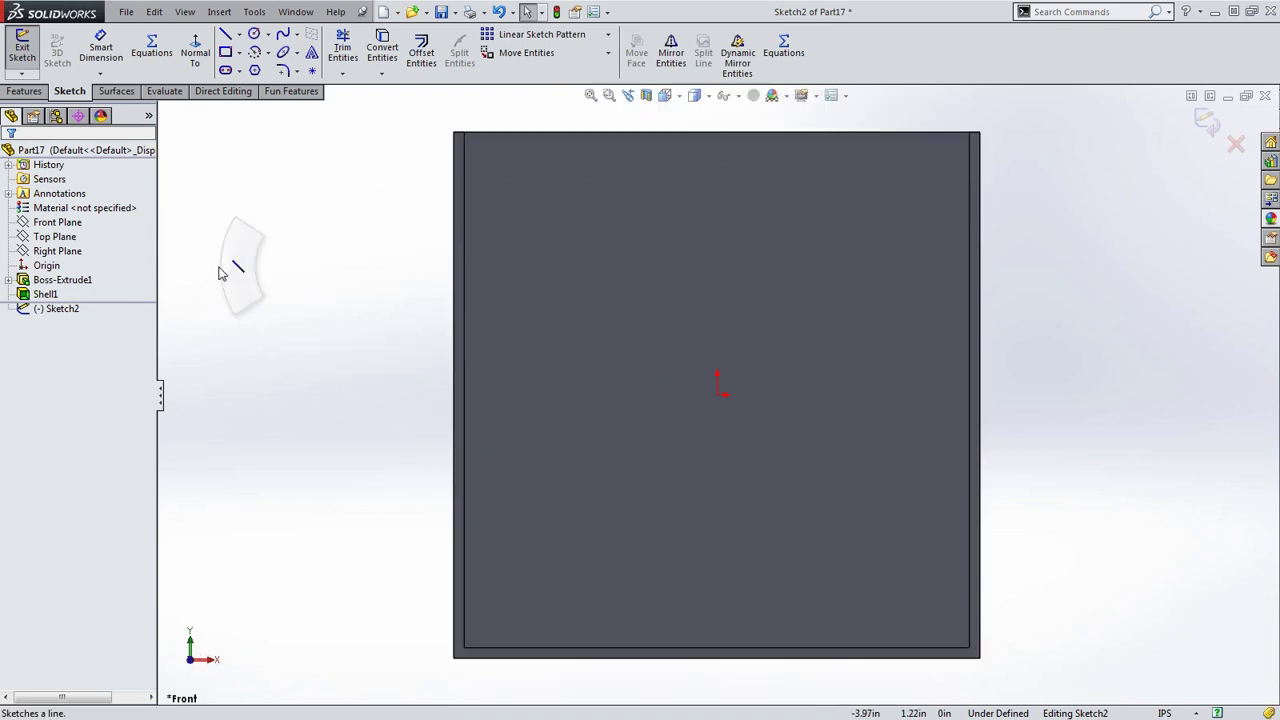
{"action": "left_click", "coordinate": [505, 224]}
{"action": "left_click", "coordinate": [643, 460]}
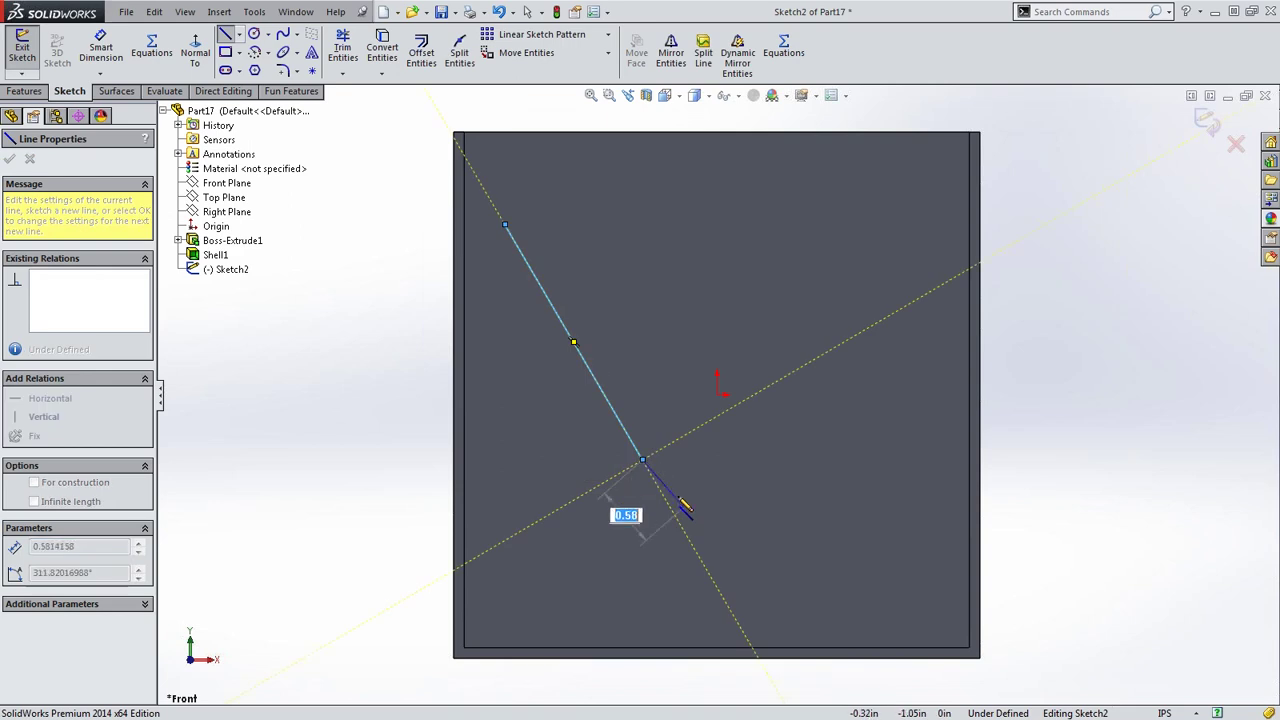
{"action": "left_click", "coordinate": [795, 462]}
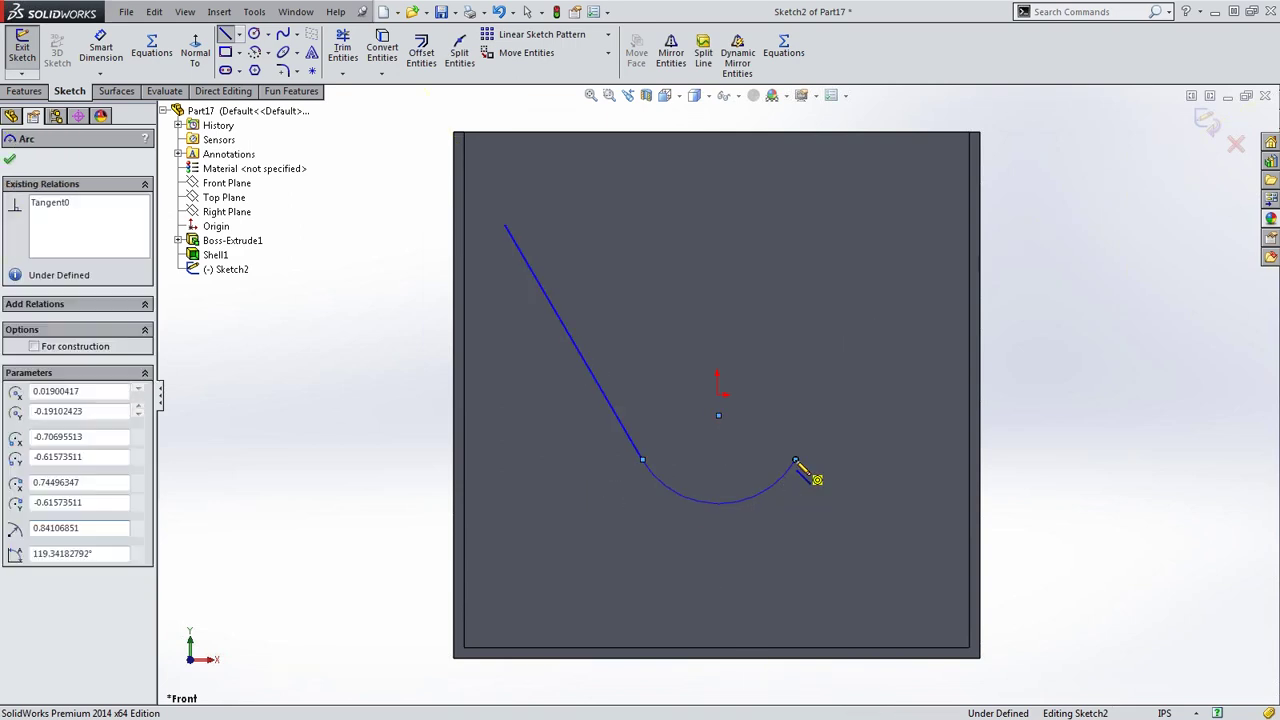
{"action": "left_click", "coordinate": [915, 254]}
{"action": "key", "text": "Escape"}
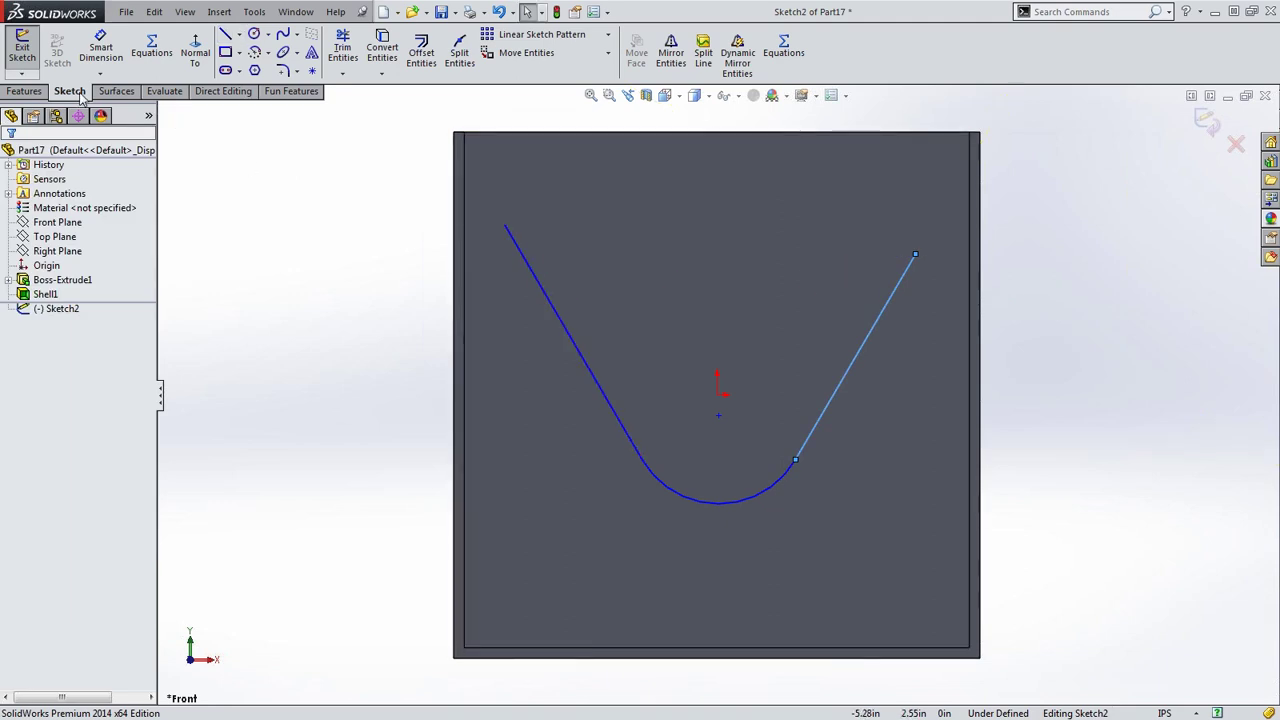
Finish the V-shaped profile's sketch and create the rib from it with a thickness of 0.25 in
{"action": "key", "text": "r"}
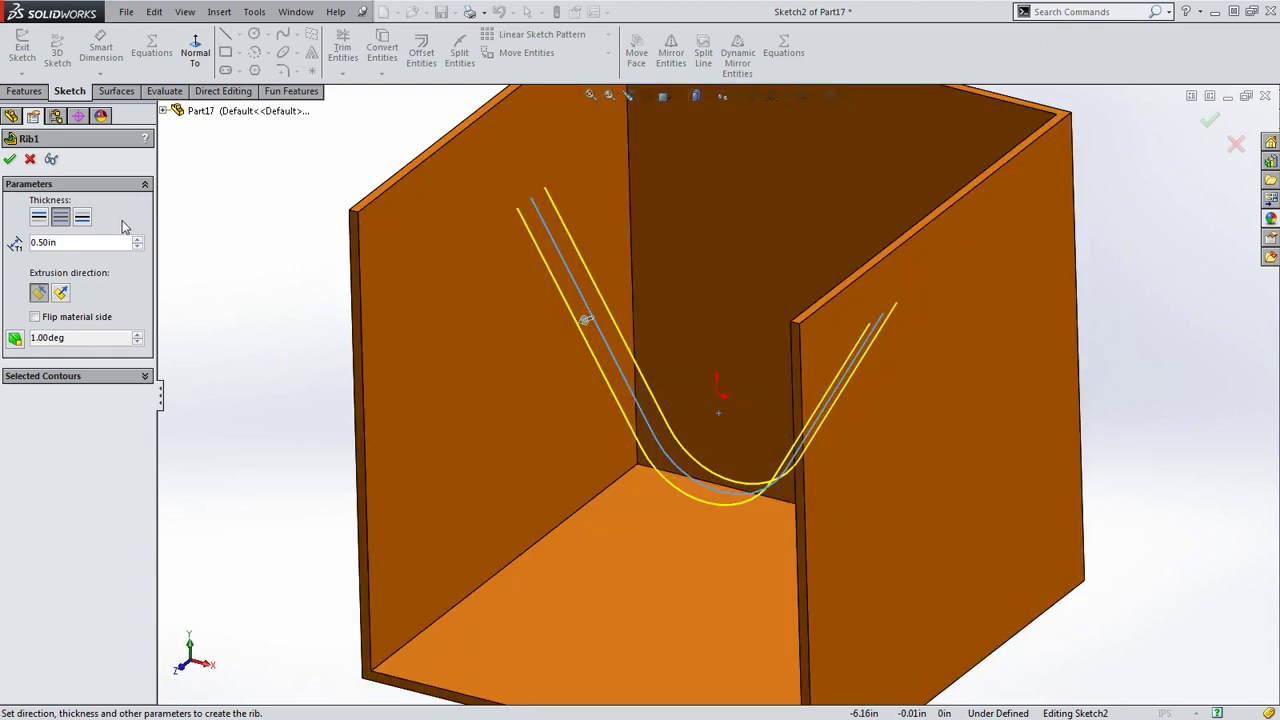
{"action": "type", "text": "0.25"}
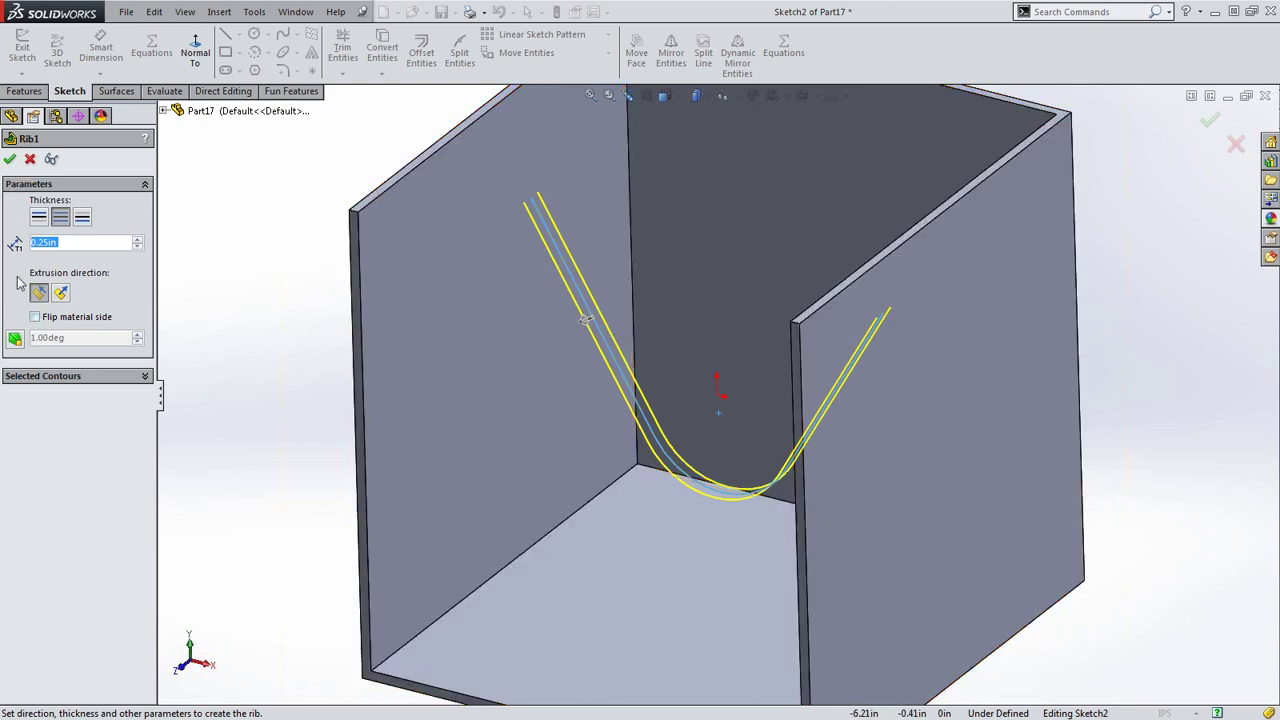
{"action": "left_click", "coordinate": [10, 160]}
{"action": "middle_click_drag", "start_coordinate": [641, 444], "coordinate": [600, 331]}
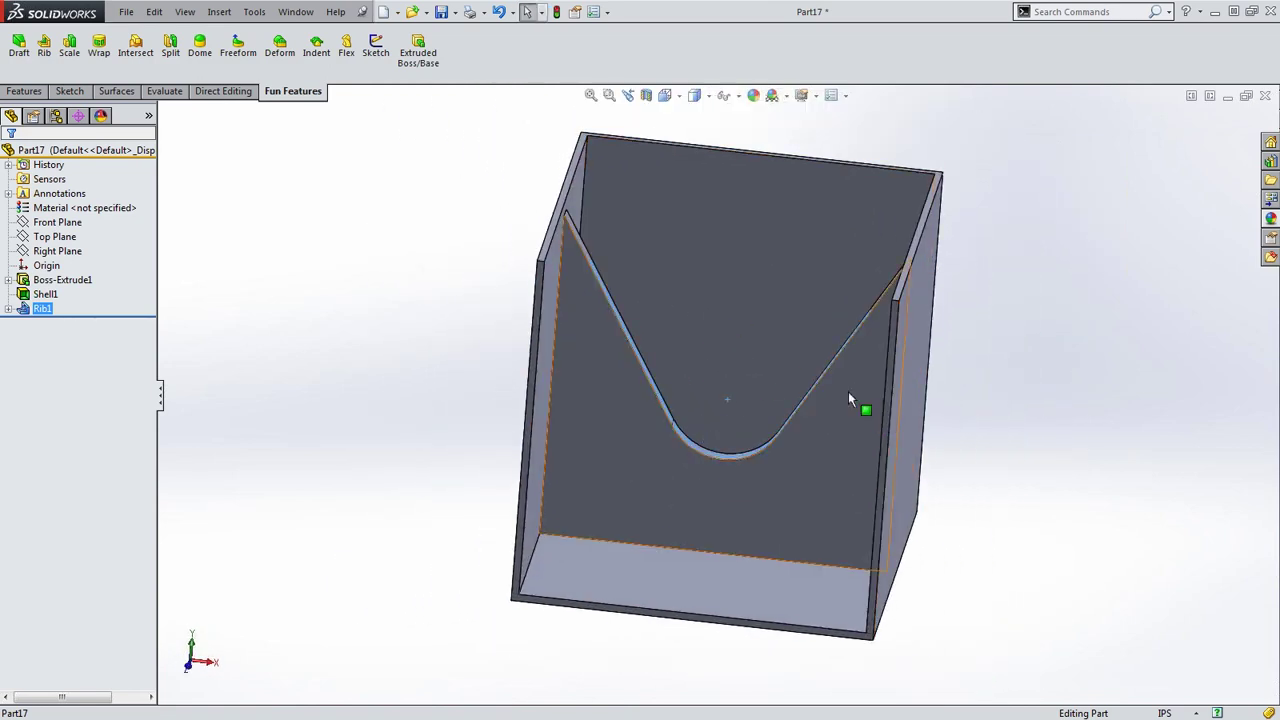
{"action": "middle_click_drag", "start_coordinate": [884, 360], "coordinate": [845, 320]}
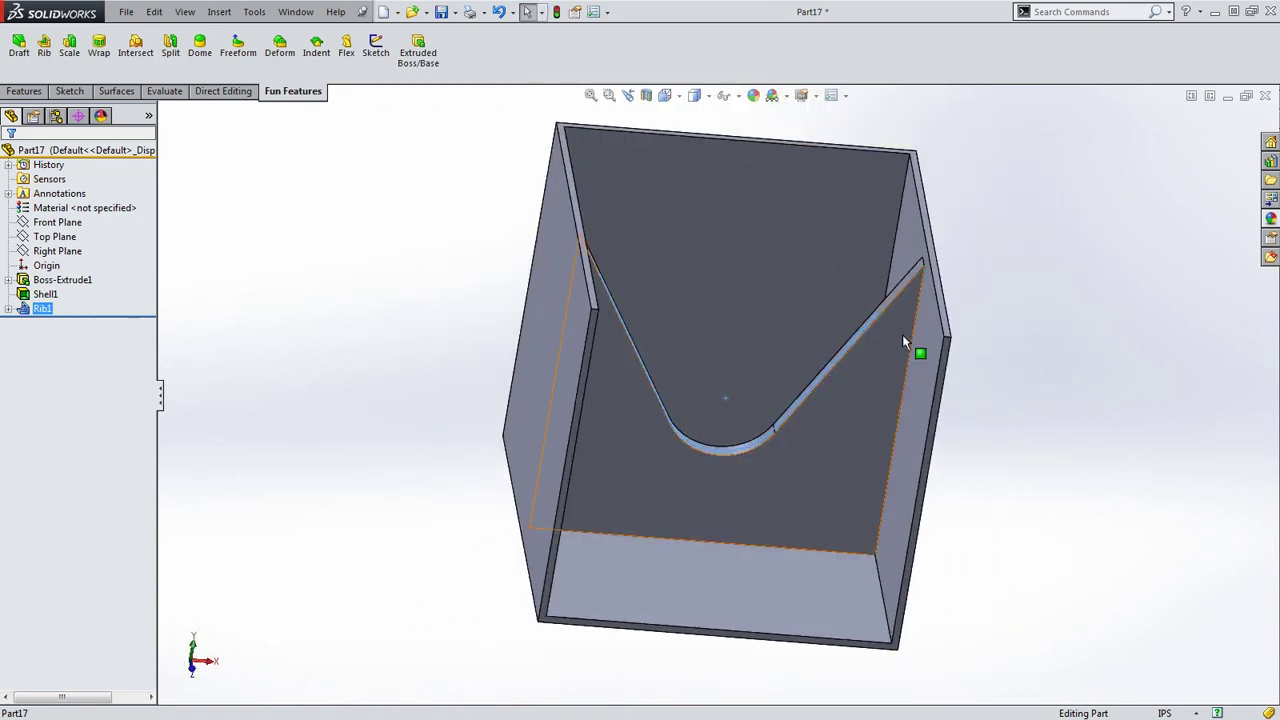
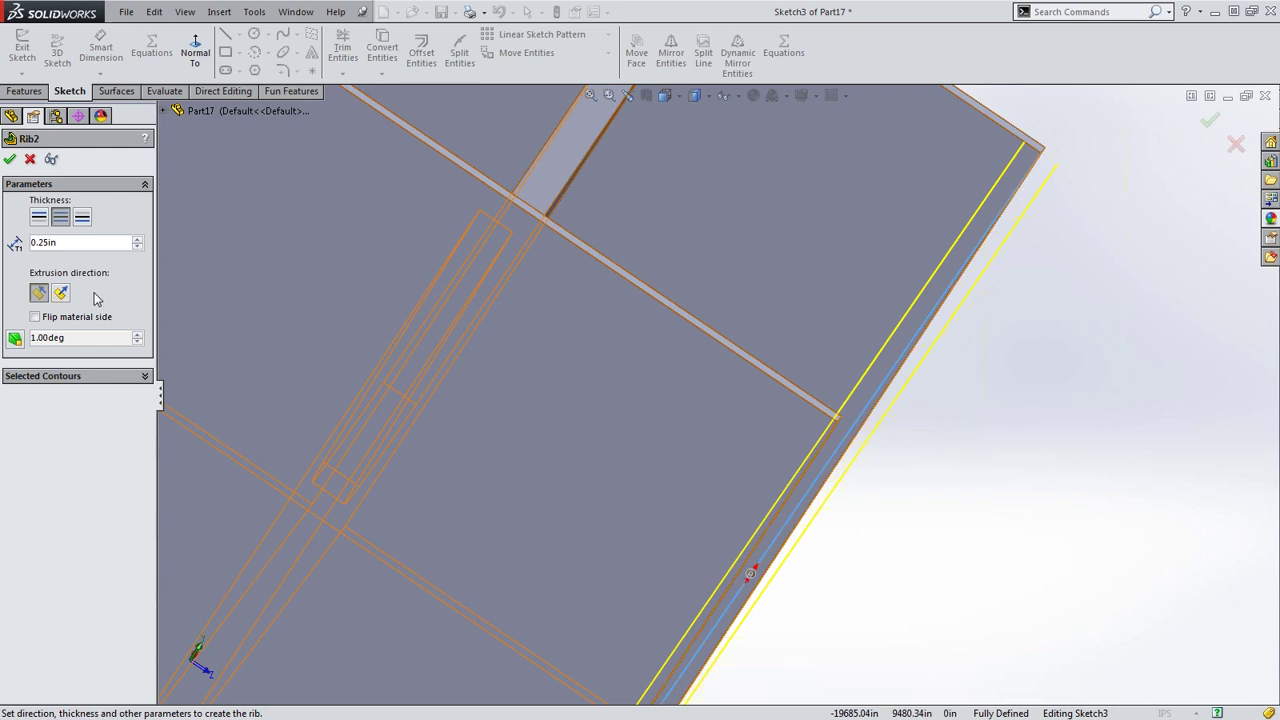
Set the diagonal line's rib to thicken on the second side only and flip its material side
{"action": "left_click", "coordinate": [82, 218]}
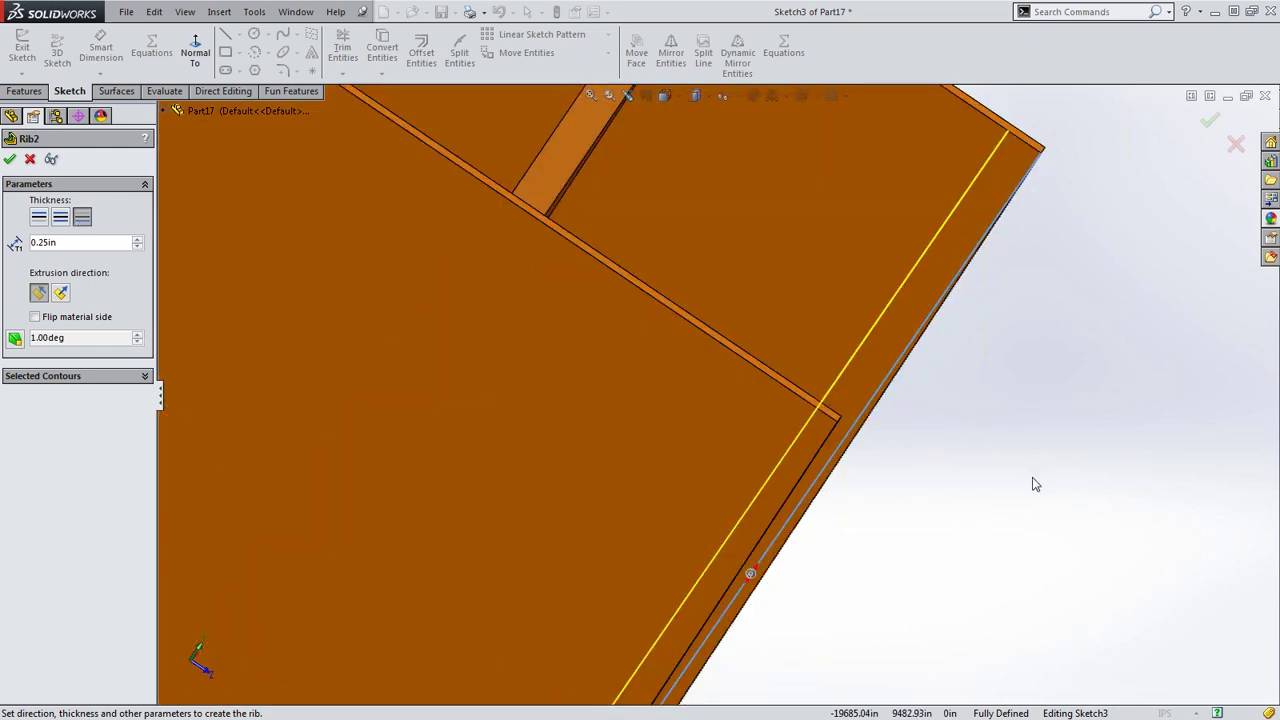
{"action": "middle_click_drag", "start_coordinate": [1001, 419], "coordinate": [352, 360]}
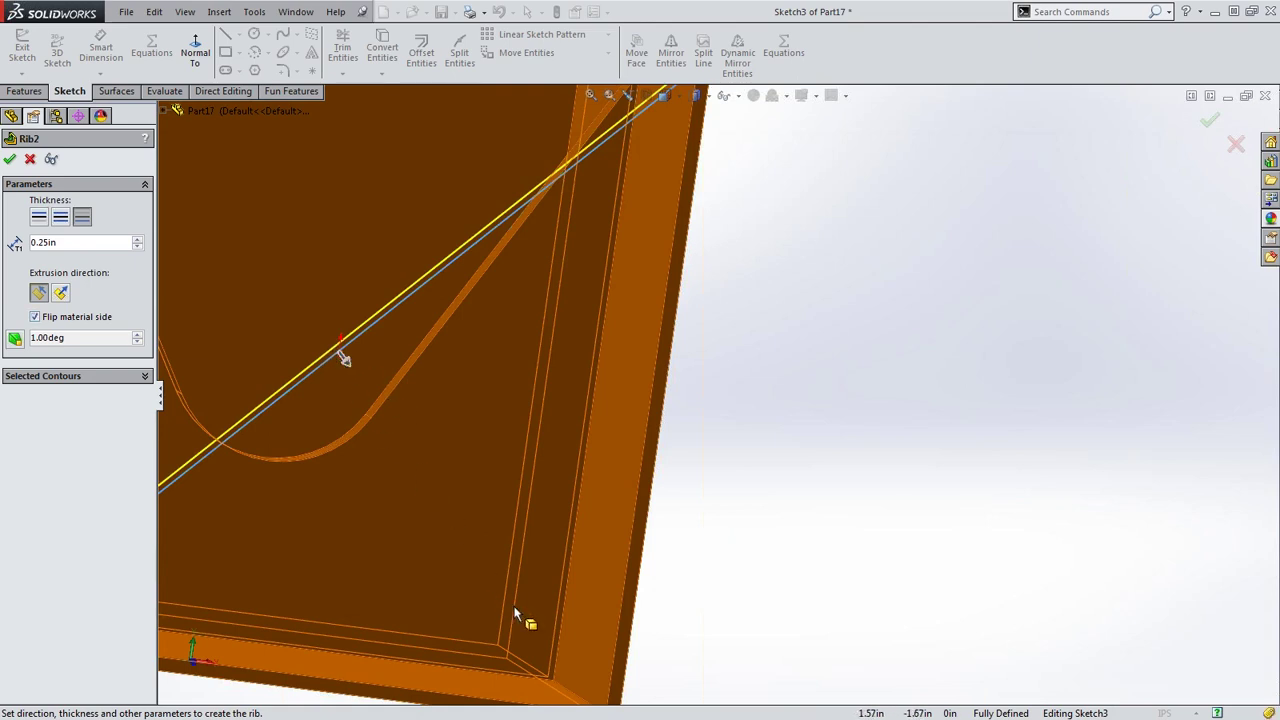
{"action": "scroll", "coordinate": [477, 520], "scroll_direction": "up", "scroll_amount": 5}
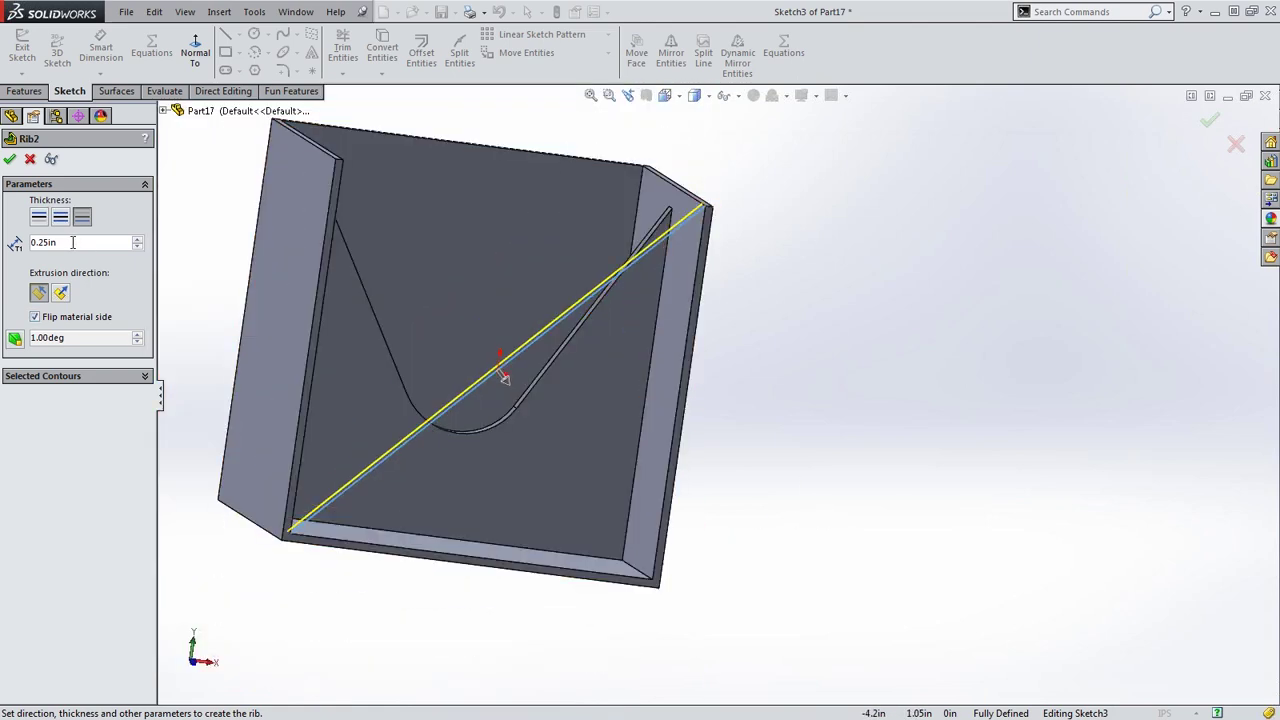
Add a 5-degree outward draft to the diagonal rib and create the feature
{"action": "left_click", "coordinate": [15, 342]}
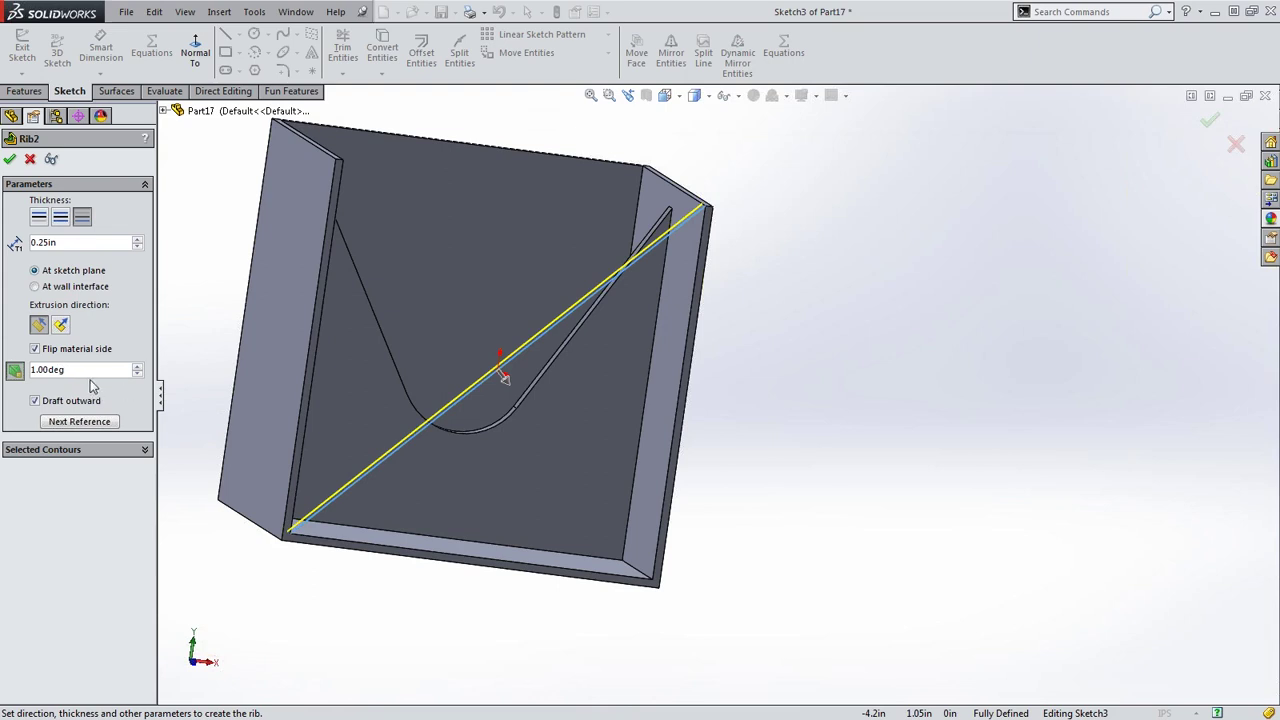
{"action": "left_click", "coordinate": [115, 370]}
{"action": "type", "text": "5"}
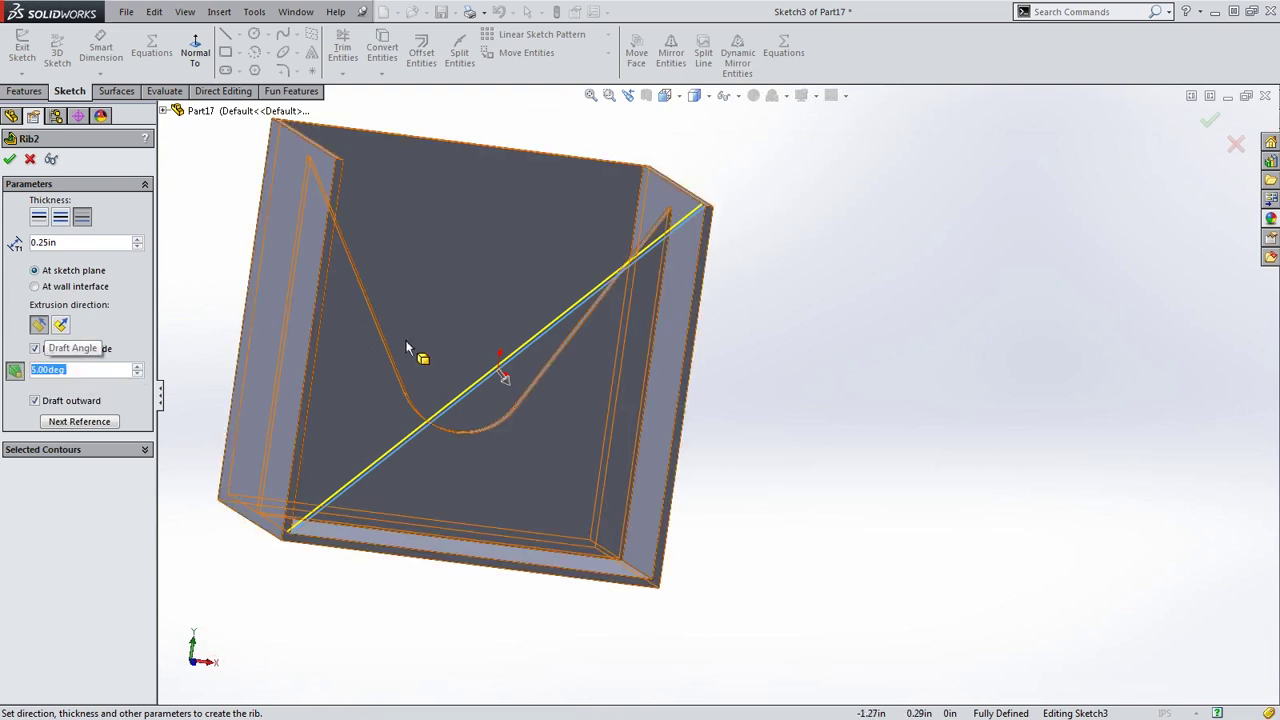
{"action": "middle_click_drag", "start_coordinate": [420, 354], "coordinate": [617, 350]}
{"action": "scroll", "coordinate": [617, 350], "scroll_direction": "down", "scroll_amount": 2}
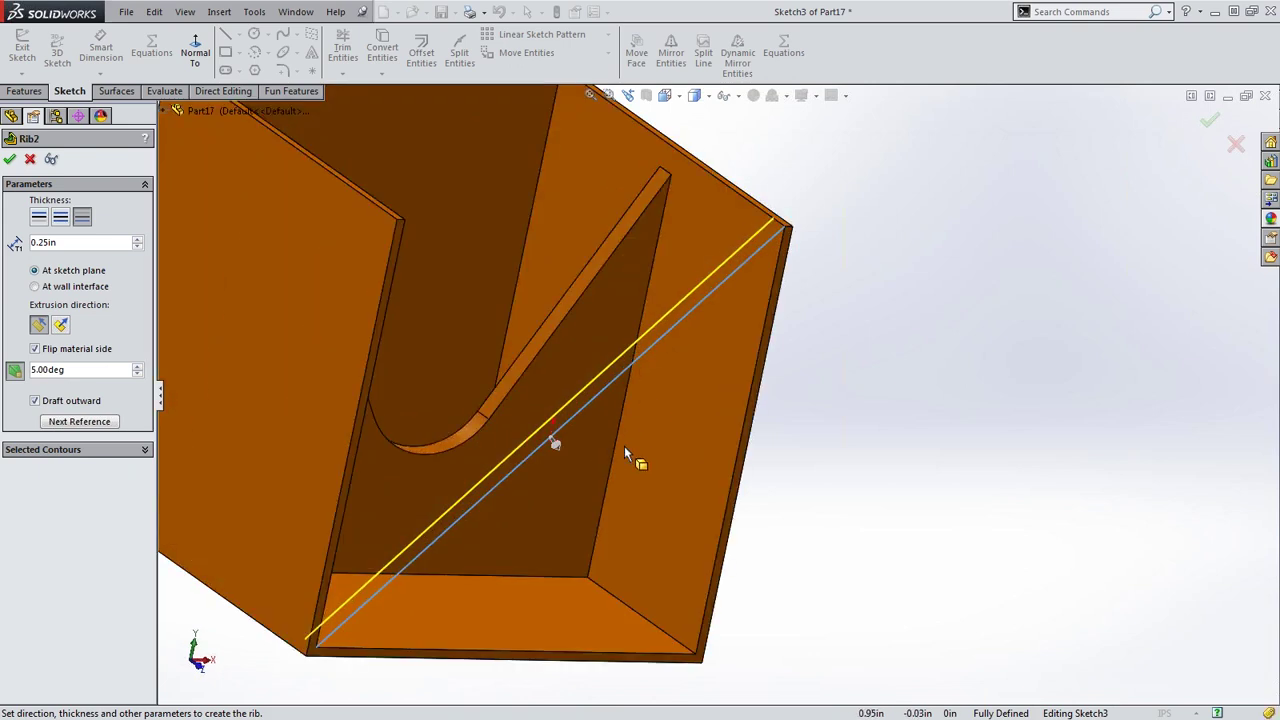
{"action": "middle_click_drag", "start_coordinate": [624, 452], "coordinate": [560, 390]}
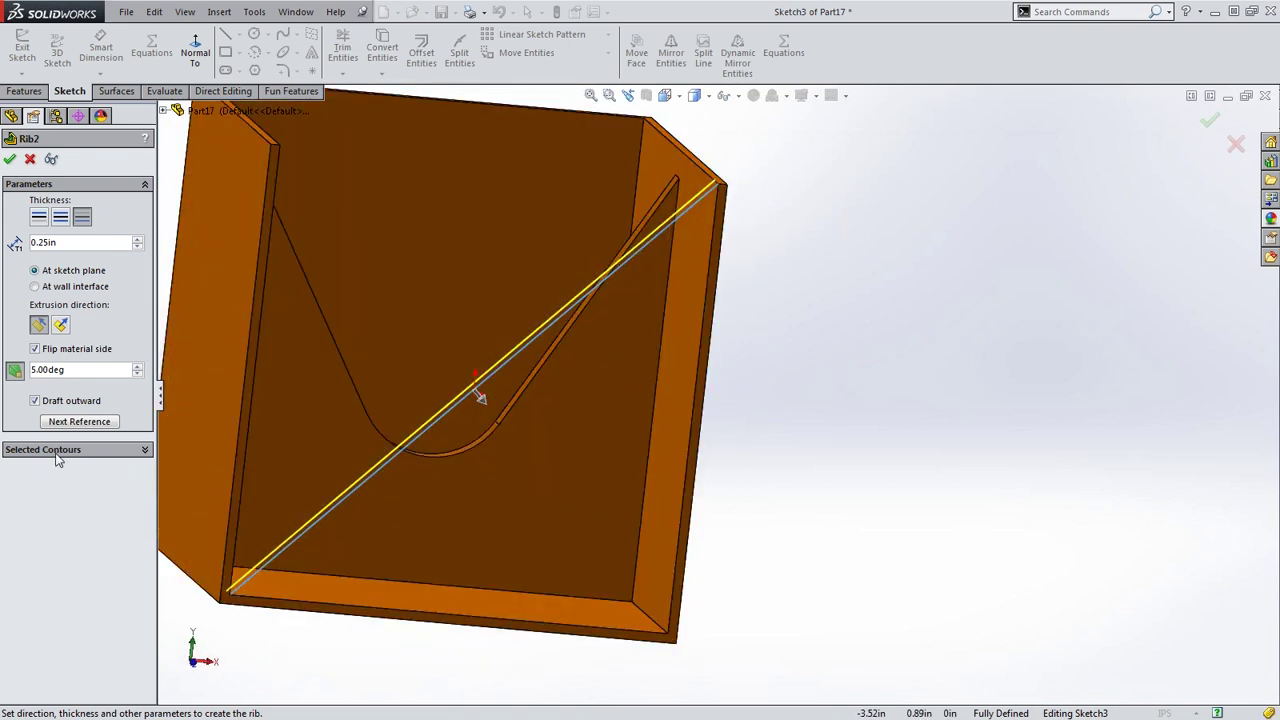
{"action": "left_click", "coordinate": [10, 160]}
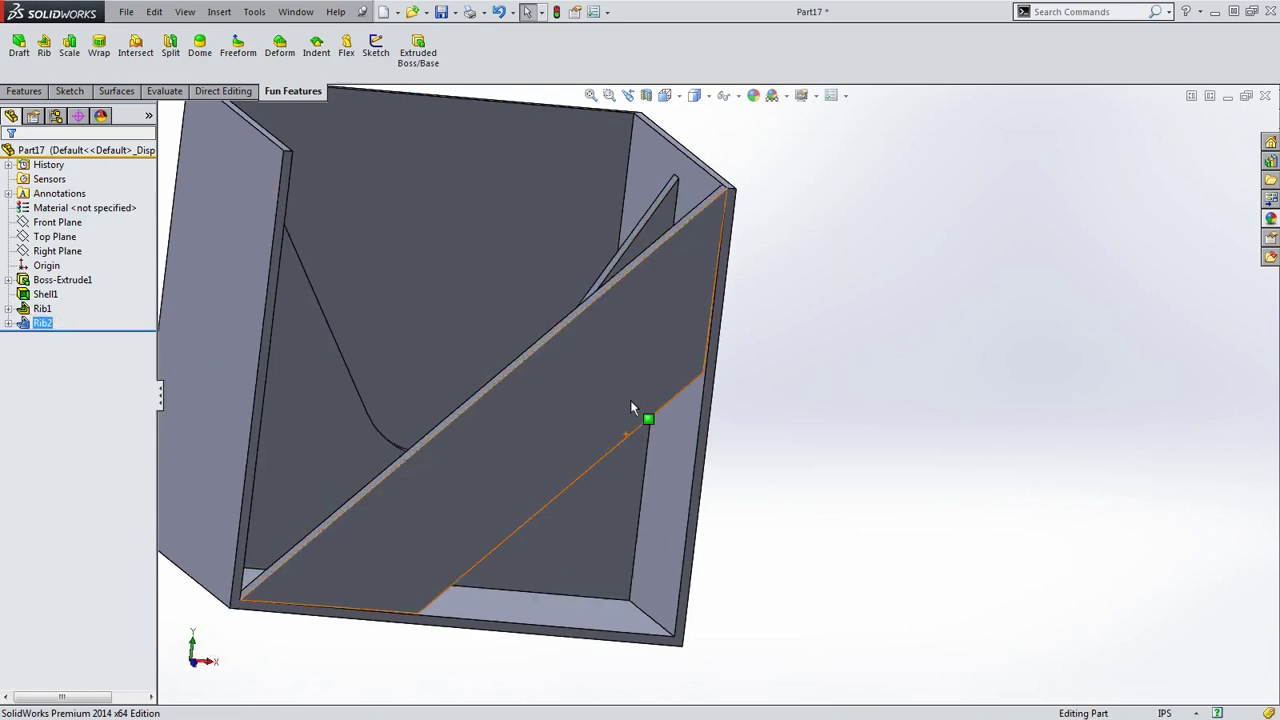
Edit the diagonal rib and turn off its draft
{"action": "middle_click_drag", "start_coordinate": [630, 408], "coordinate": [660, 420]}
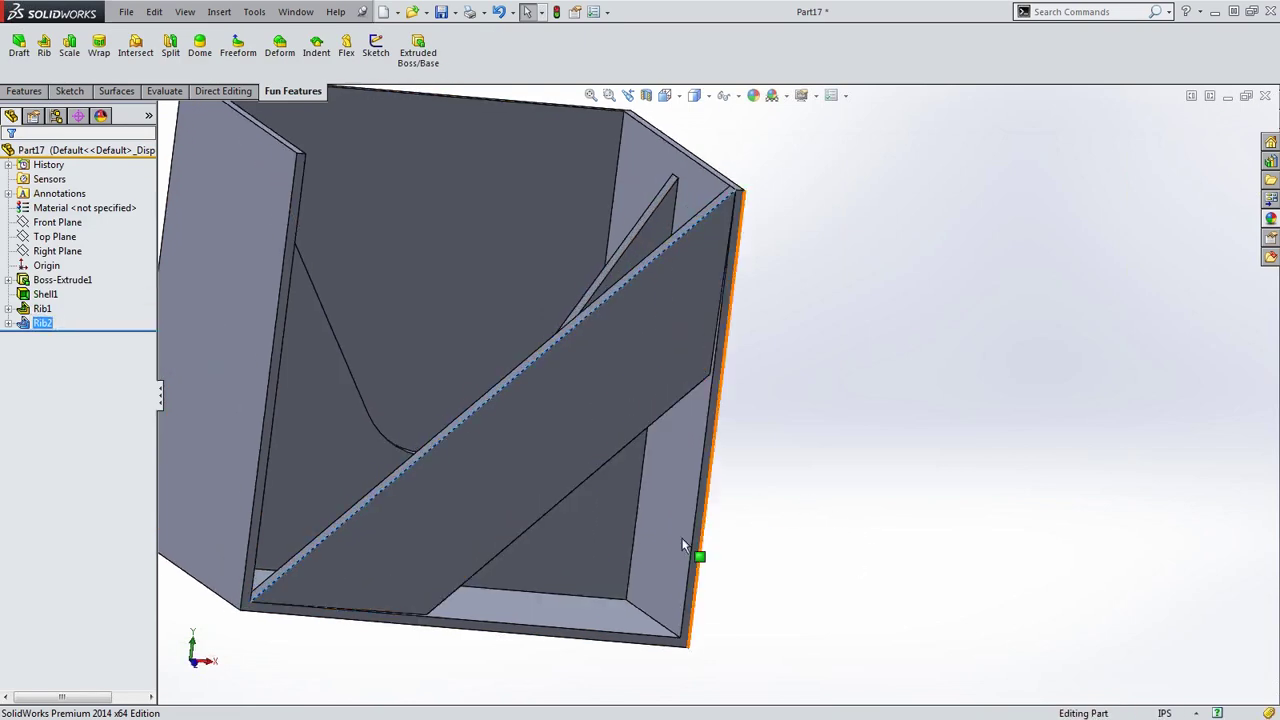
{"action": "scroll", "coordinate": [490, 482], "scroll_direction": "down", "scroll_amount": 2}
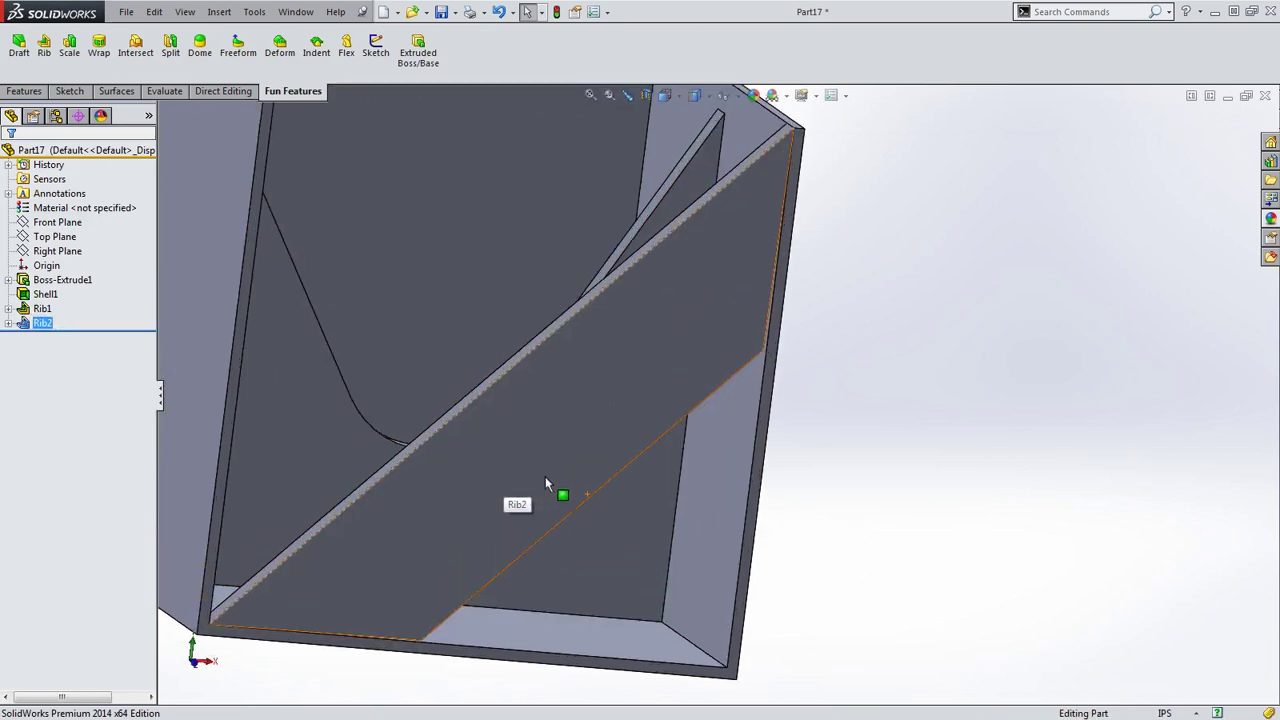
{"action": "middle_click_drag", "start_coordinate": [545, 477], "coordinate": [484, 631]}
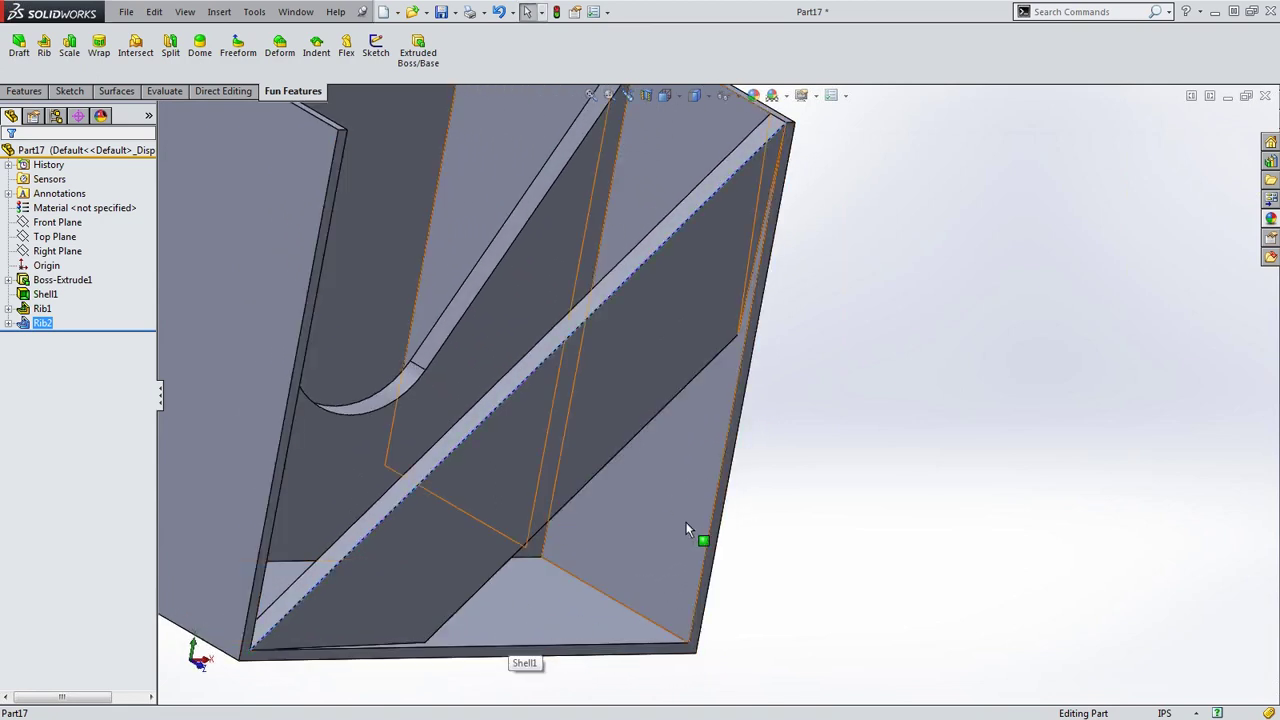
{"action": "scroll", "coordinate": [685, 363], "scroll_direction": "down", "scroll_amount": 5}
{"action": "middle_click_drag", "start_coordinate": [613, 242], "coordinate": [529, 537]}
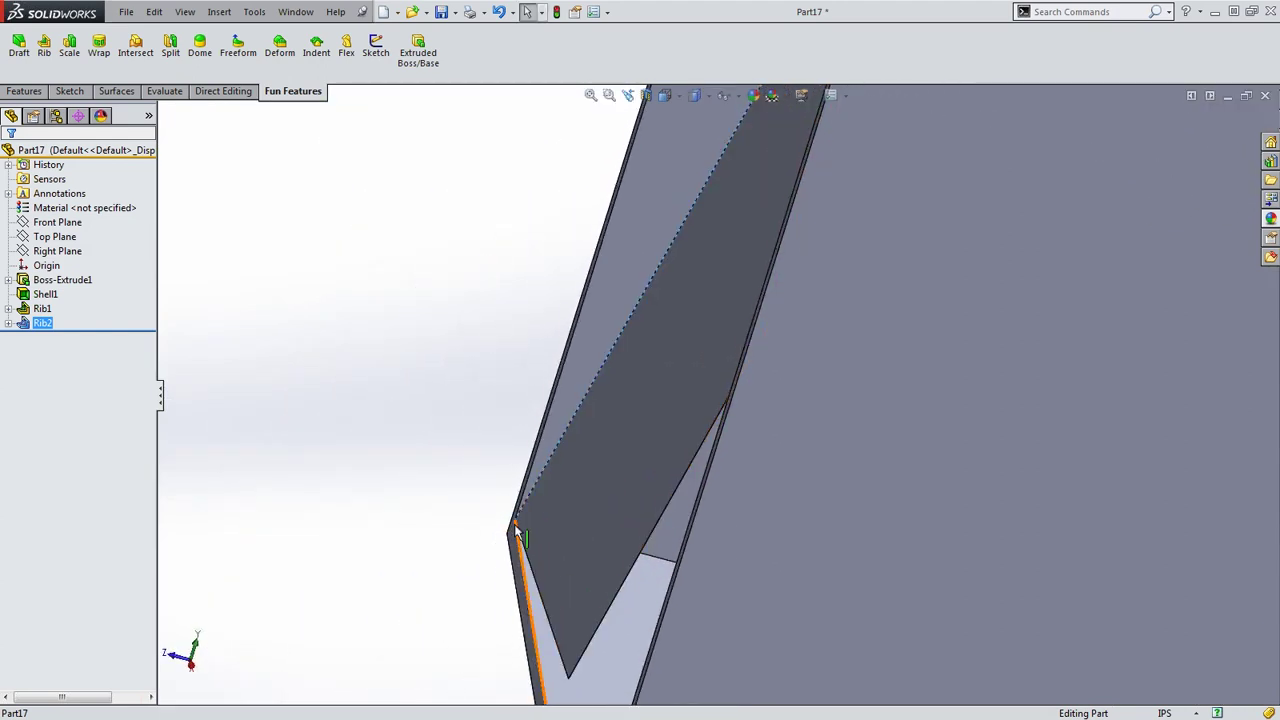
{"action": "left_click", "coordinate": [572, 669]}
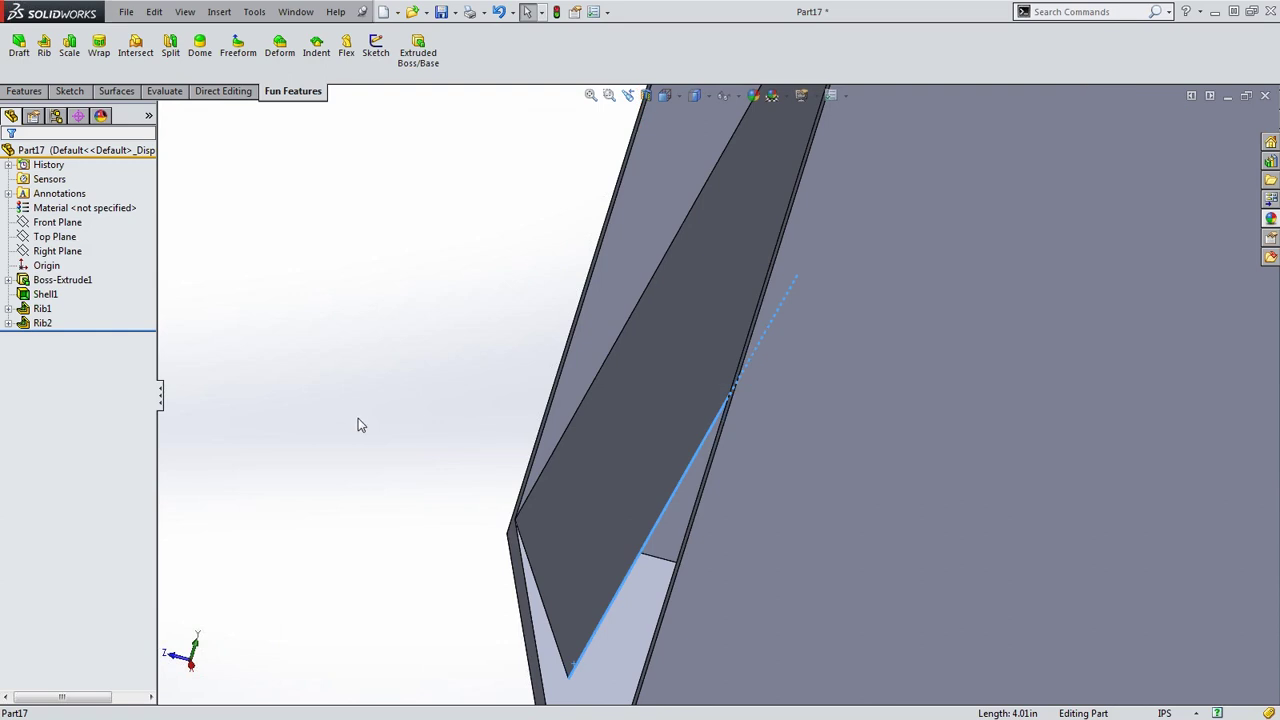
{"action": "left_click", "coordinate": [42, 323]}
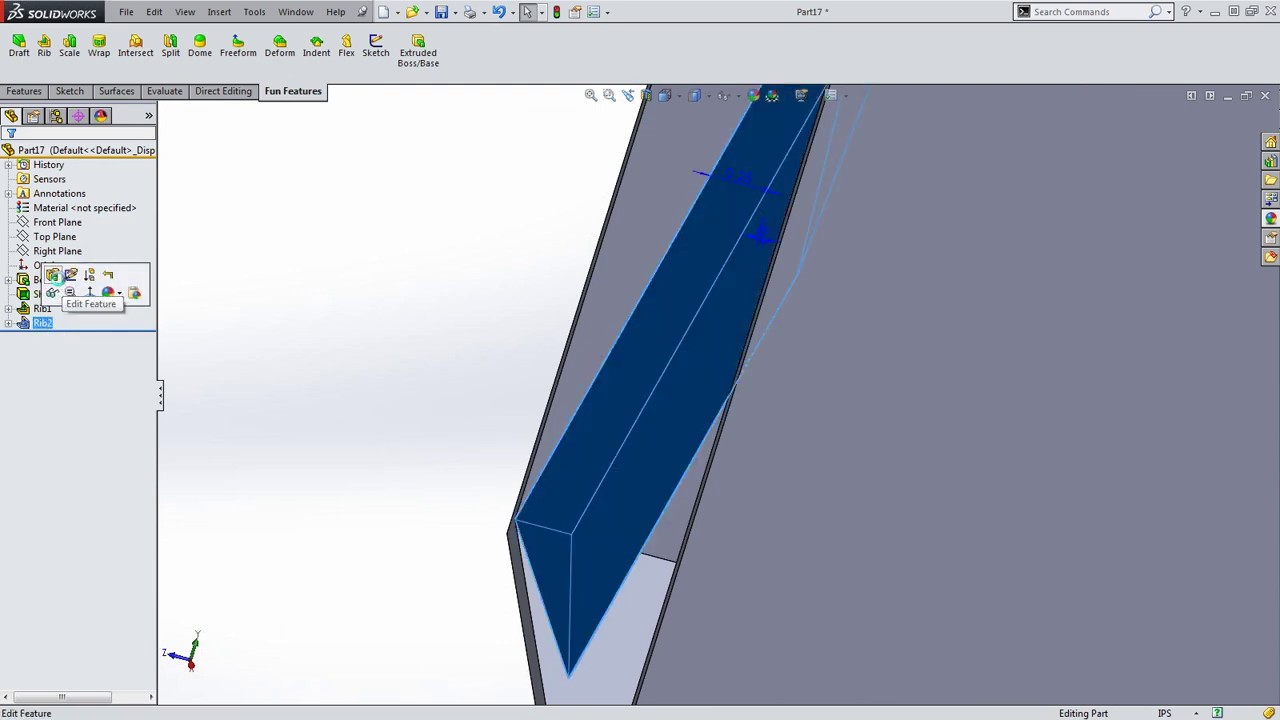
{"action": "left_click", "coordinate": [58, 280]}
{"action": "left_click", "coordinate": [15, 369]}
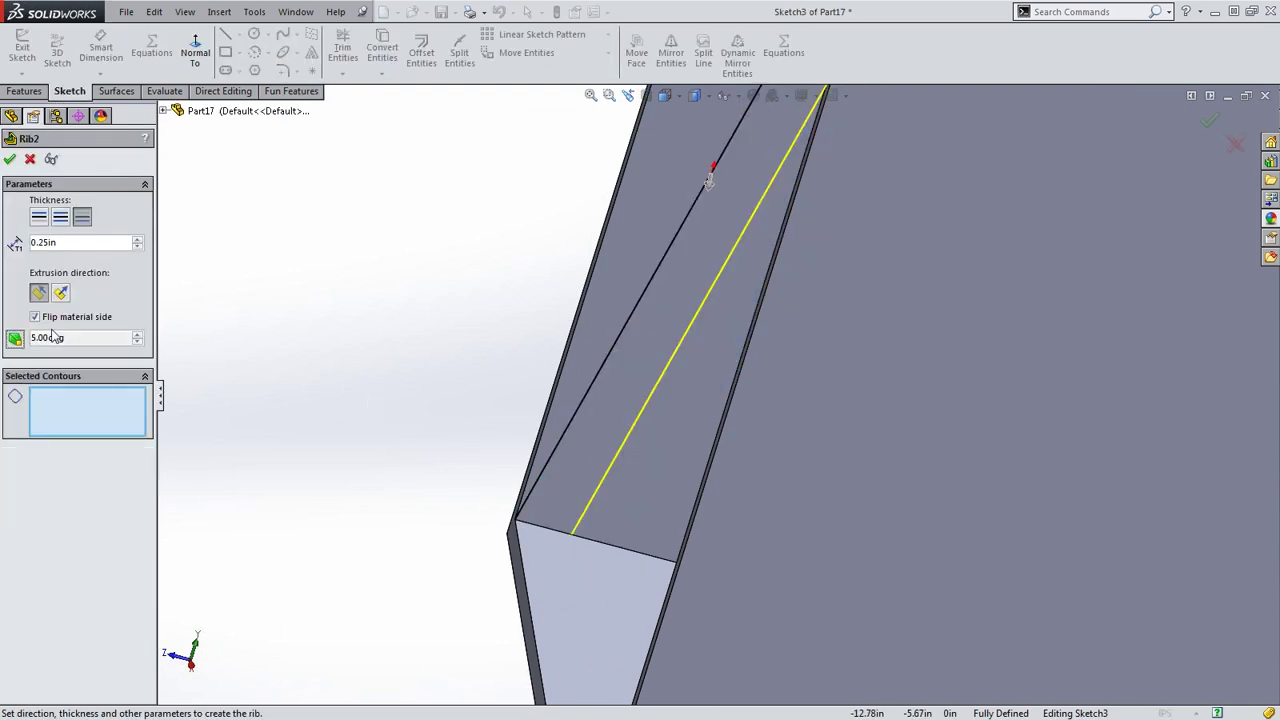
{"action": "left_click", "coordinate": [10, 160]}
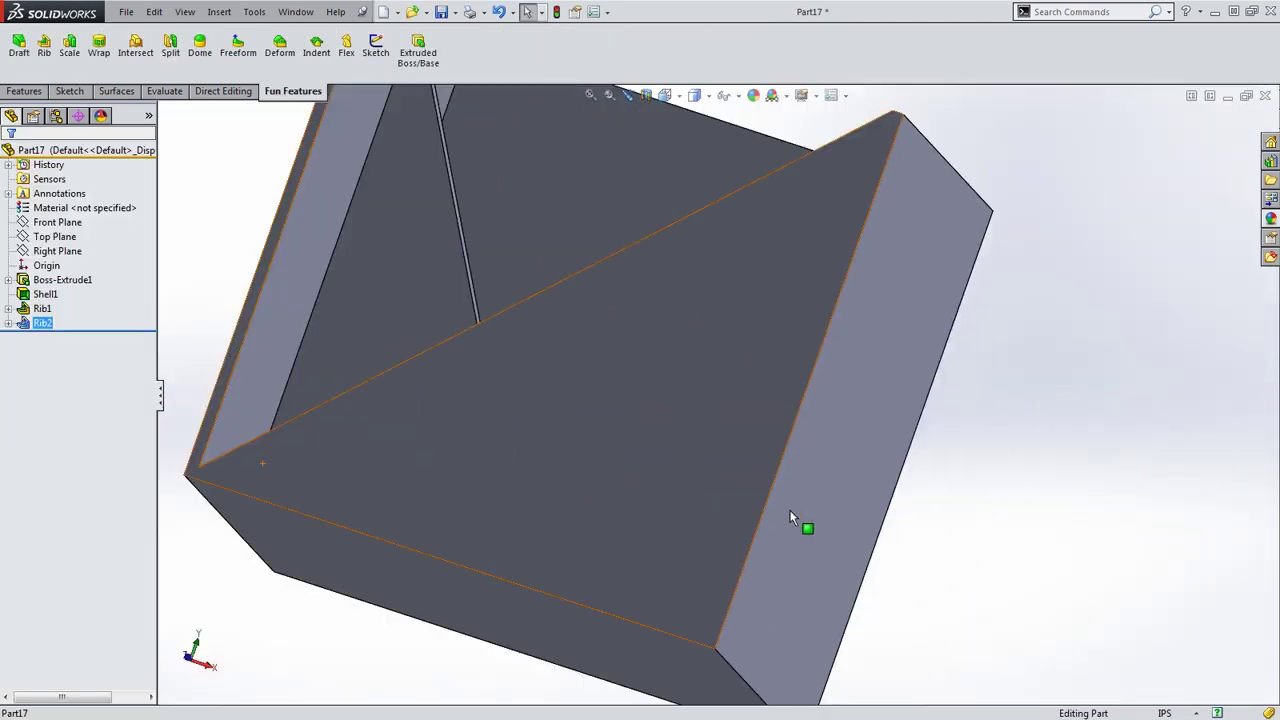
Examine from several angles how the diagonal rib's front face meets the block's front faces
{"action": "middle_click_drag", "start_coordinate": [790, 517], "coordinate": [545, 545]}
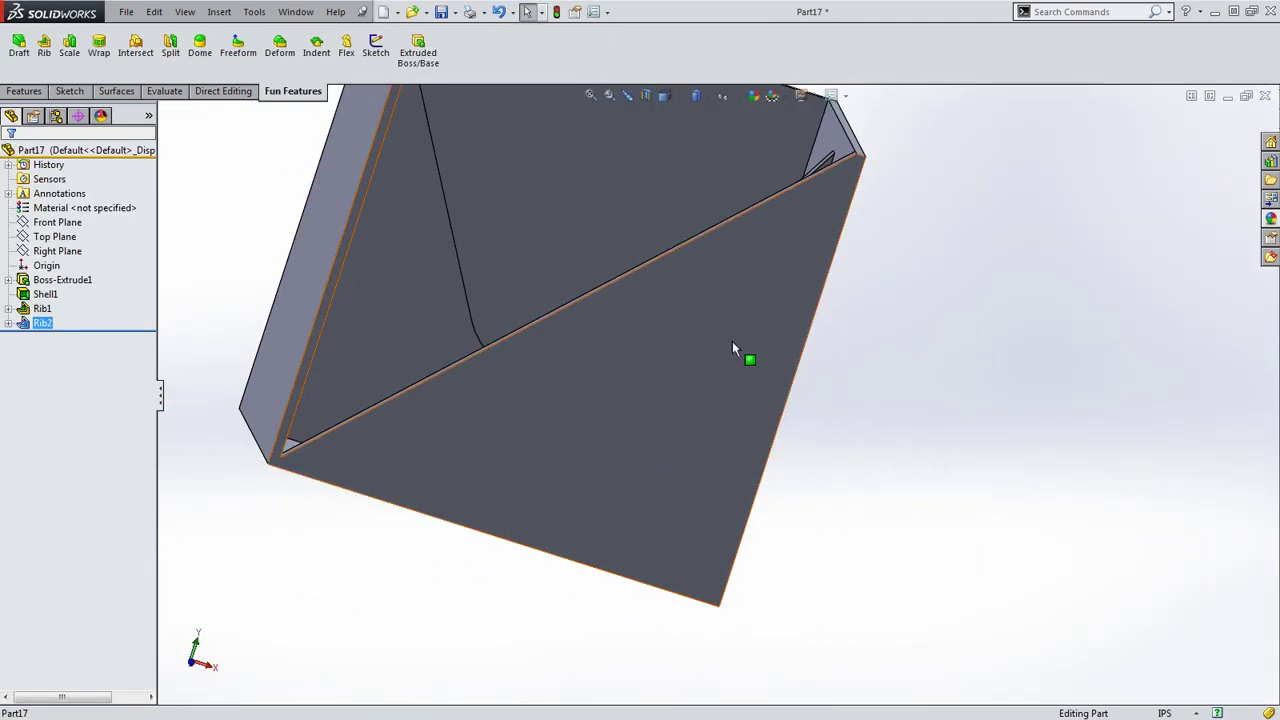
{"action": "middle_click_drag", "start_coordinate": [660, 403], "coordinate": [721, 362]}
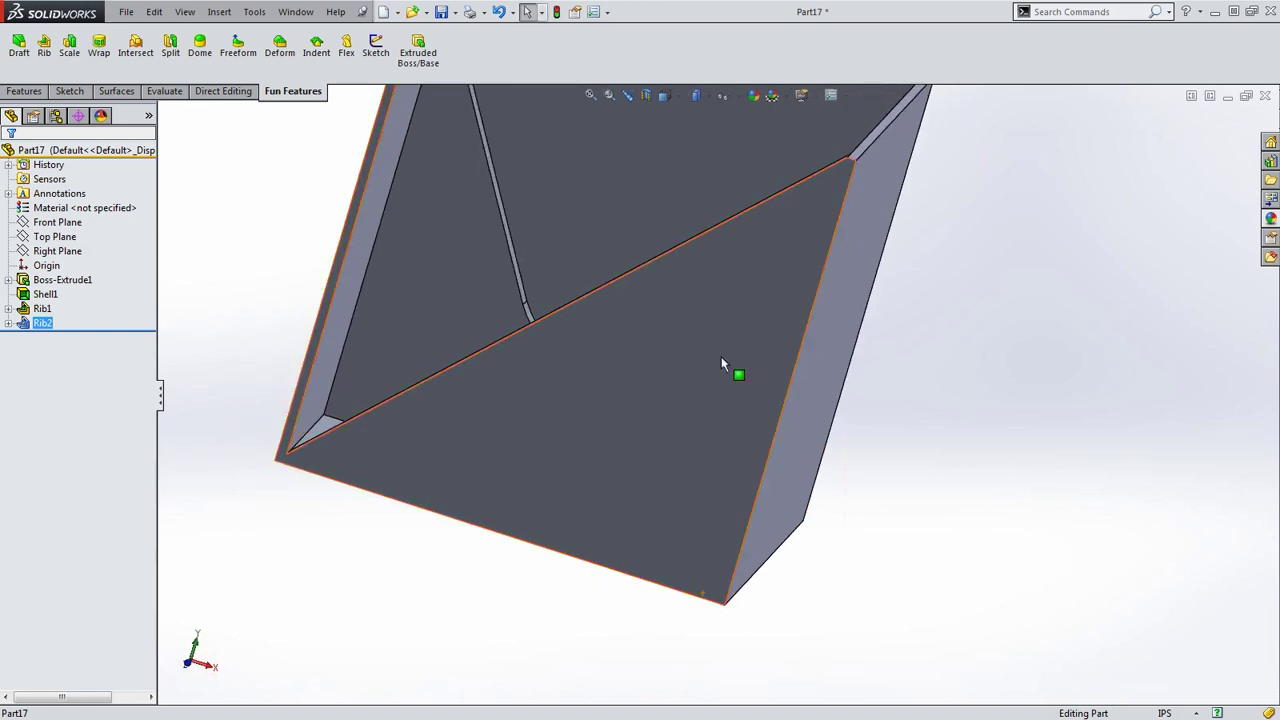
{"action": "left_click", "coordinate": [721, 360]}
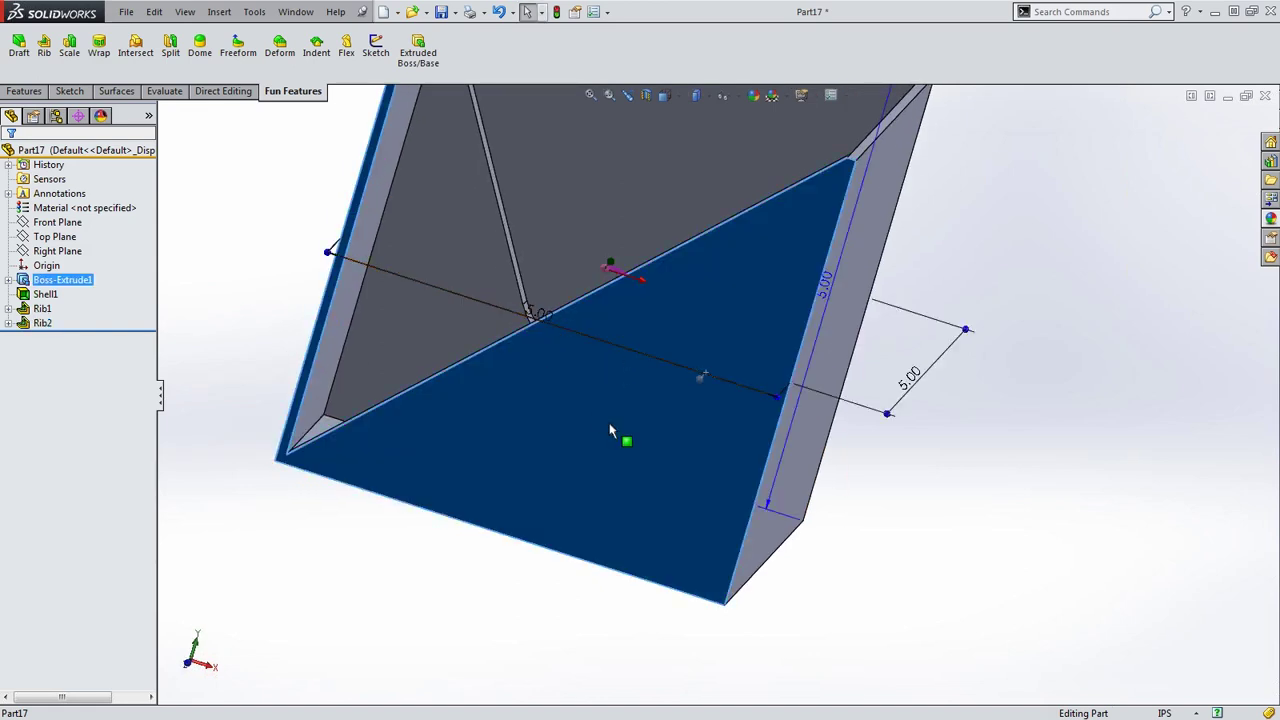
{"action": "middle_click_drag", "start_coordinate": [651, 434], "coordinate": [660, 503]}
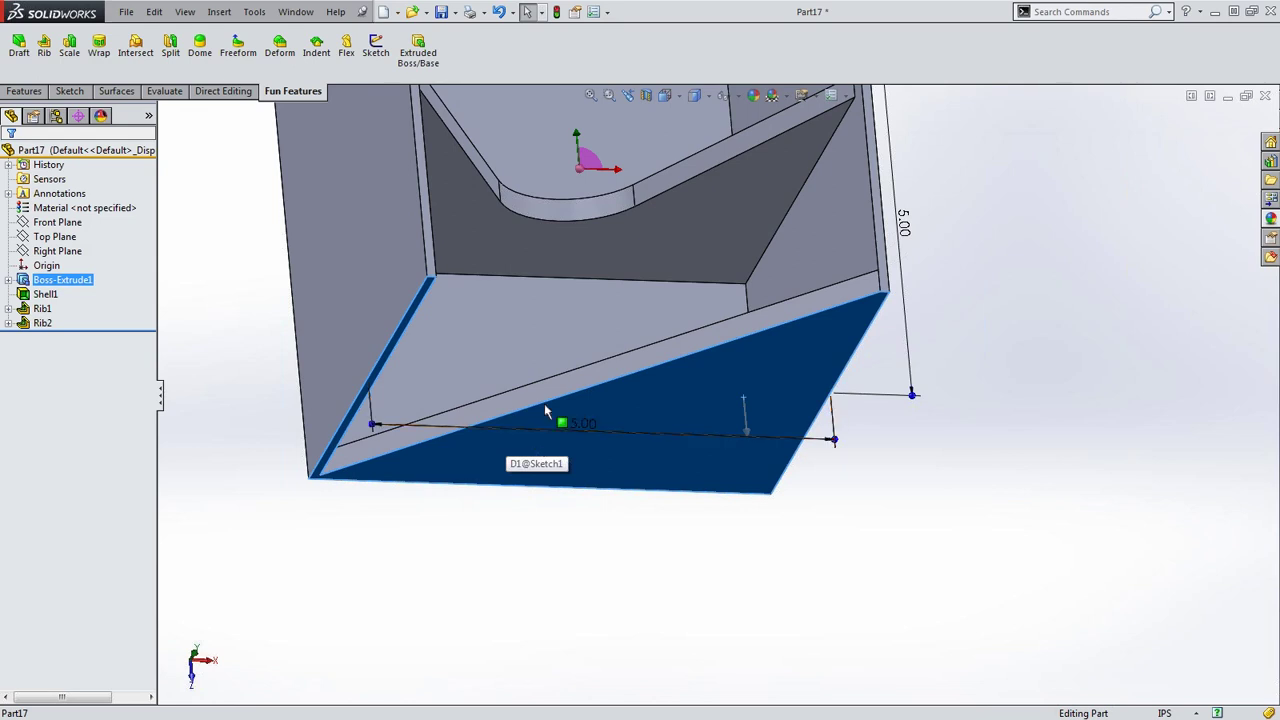
{"action": "key", "text": "Escape"}
{"action": "middle_click_drag", "start_coordinate": [695, 428], "coordinate": [657, 369]}
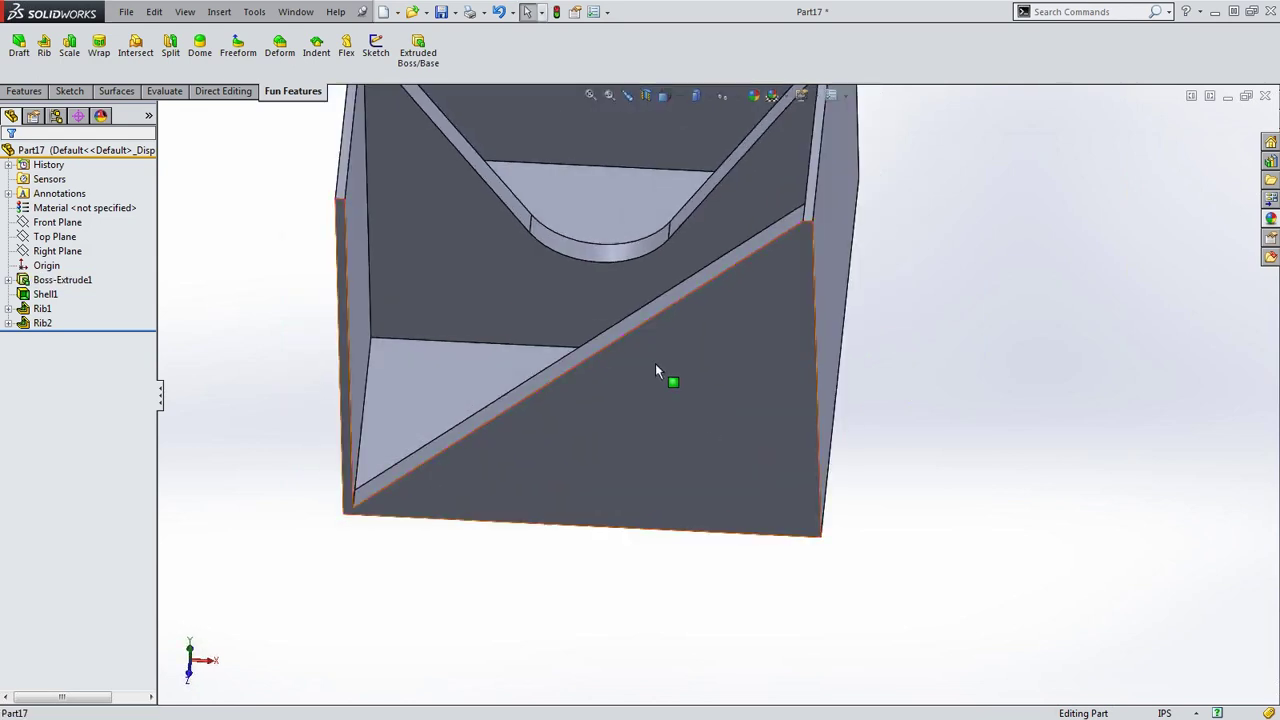
{"action": "middle_click_drag", "start_coordinate": [563, 360], "coordinate": [743, 131]}
{"action": "scroll", "coordinate": [725, 200], "scroll_direction": "up", "scroll_amount": 2}
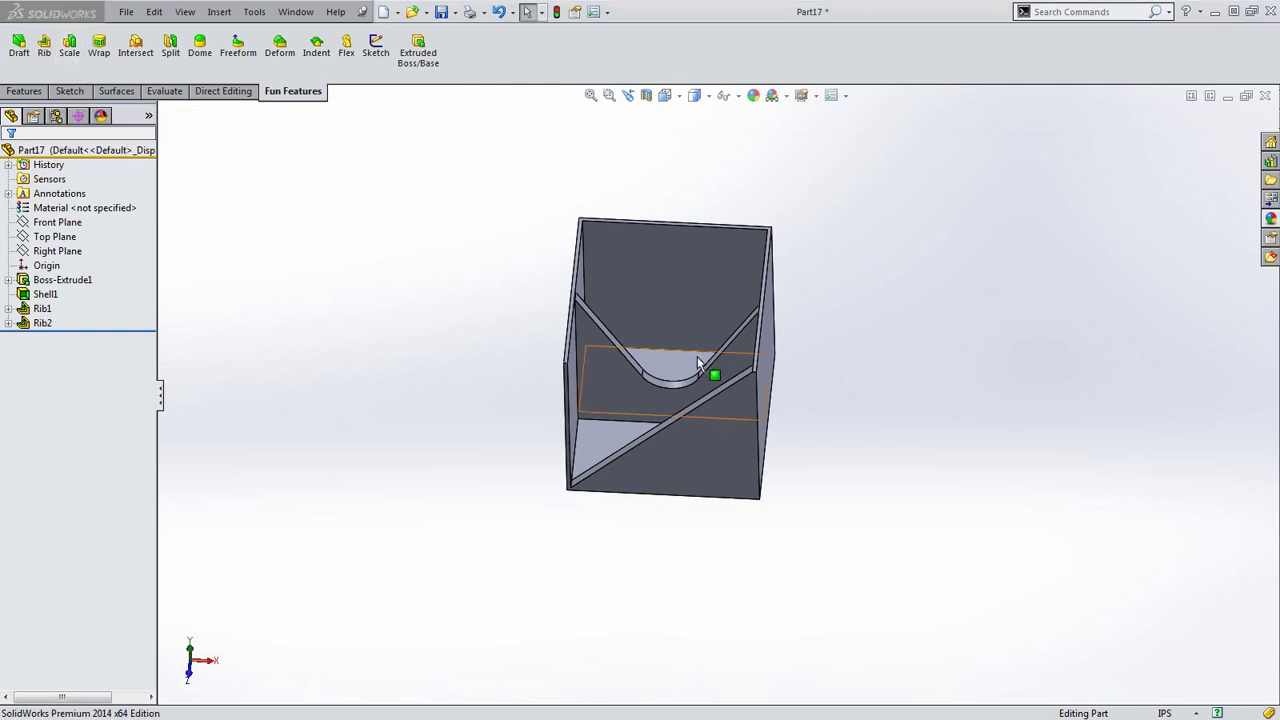
{"action": "middle_click_drag", "start_coordinate": [694, 380], "coordinate": [730, 335]}
Dismiss the AVG scan notification and examine the block's bottom front edge below the diagonal rib
{"action": "left_click", "coordinate": [1271, 603]}
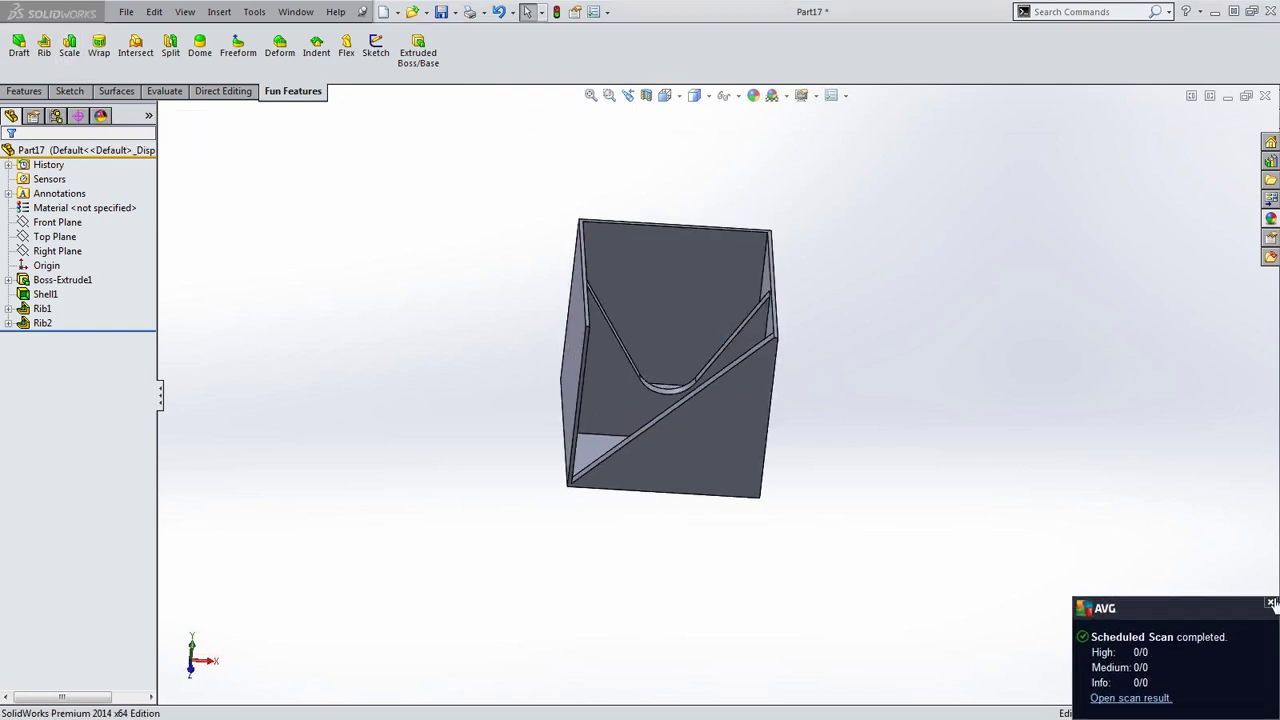
{"action": "scroll", "coordinate": [677, 507], "scroll_direction": "down", "scroll_amount": 2}
{"action": "scroll", "coordinate": [677, 505], "scroll_direction": "down", "scroll_amount": 2}
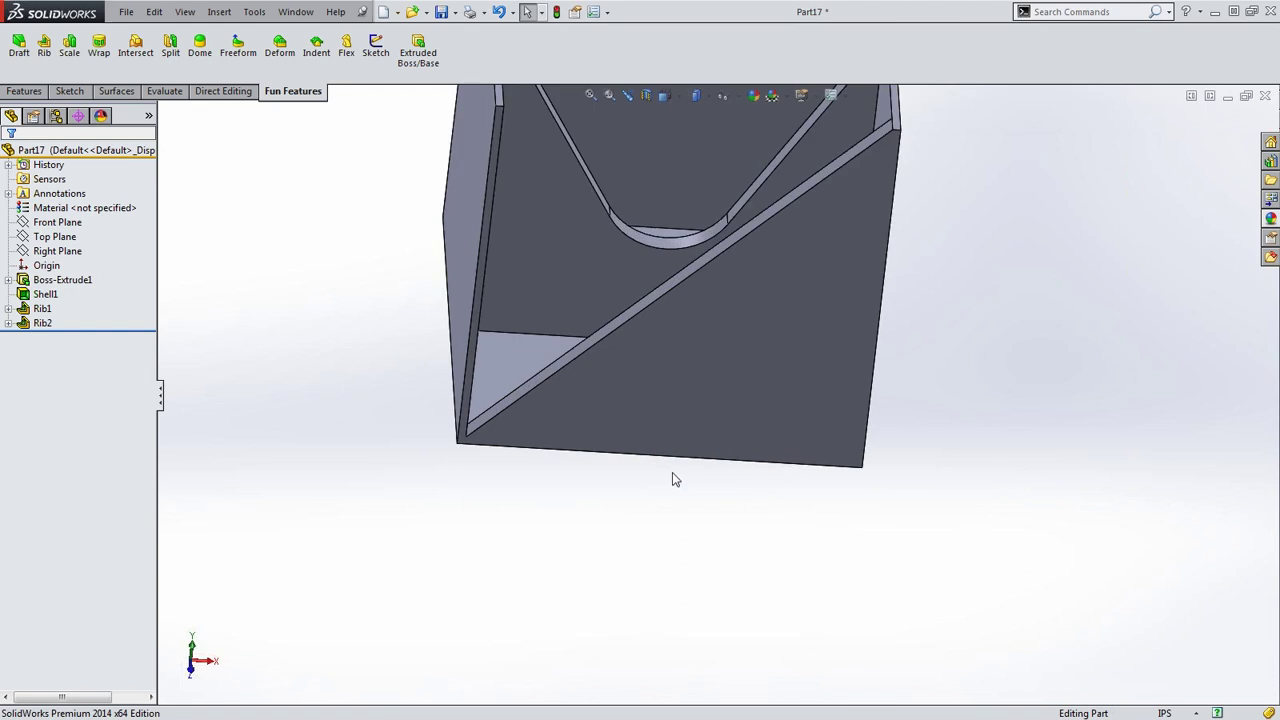
{"action": "left_click", "coordinate": [674, 457]}
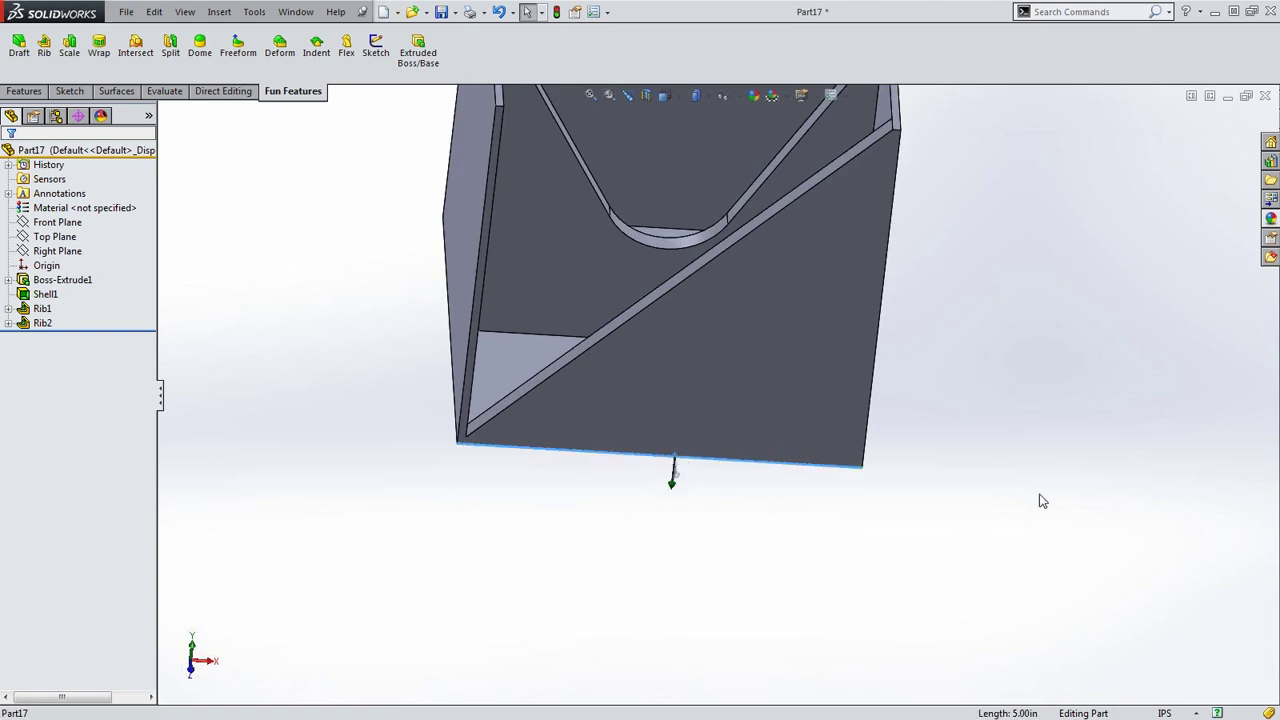
{"action": "left_click", "coordinate": [957, 451]}
{"action": "scroll", "coordinate": [853, 332], "scroll_direction": "up", "scroll_amount": 2}
{"action": "middle_click_drag", "start_coordinate": [848, 298], "coordinate": [829, 346]}
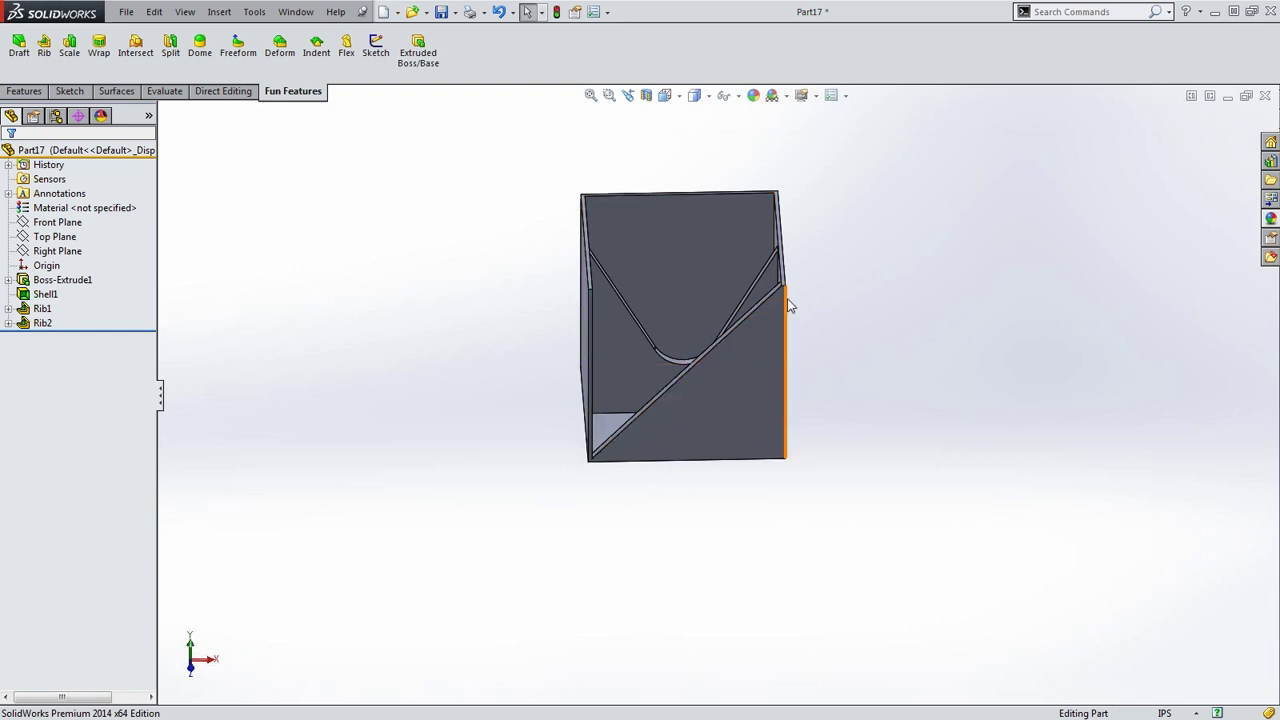
Show the base extrusion's dimensions and clear the selection
{"action": "scroll", "coordinate": [716, 350], "scroll_direction": "down", "scroll_amount": 2}
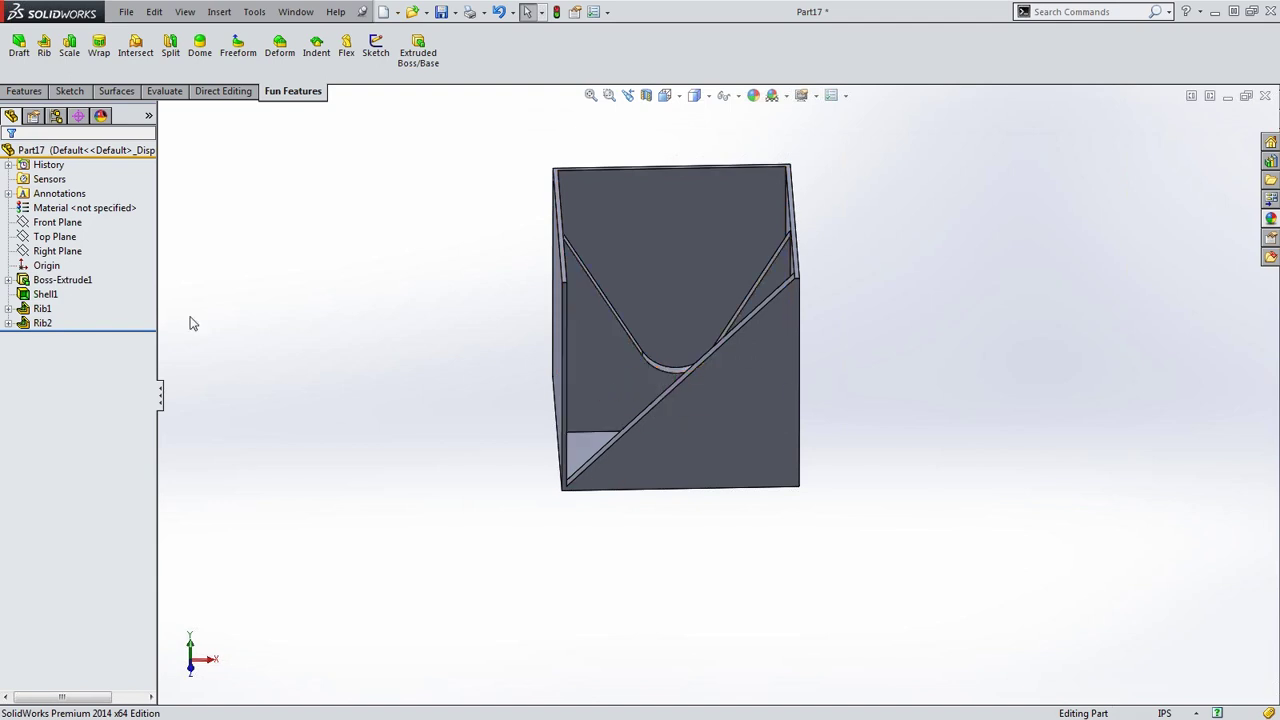
{"action": "left_click", "coordinate": [62, 280]}
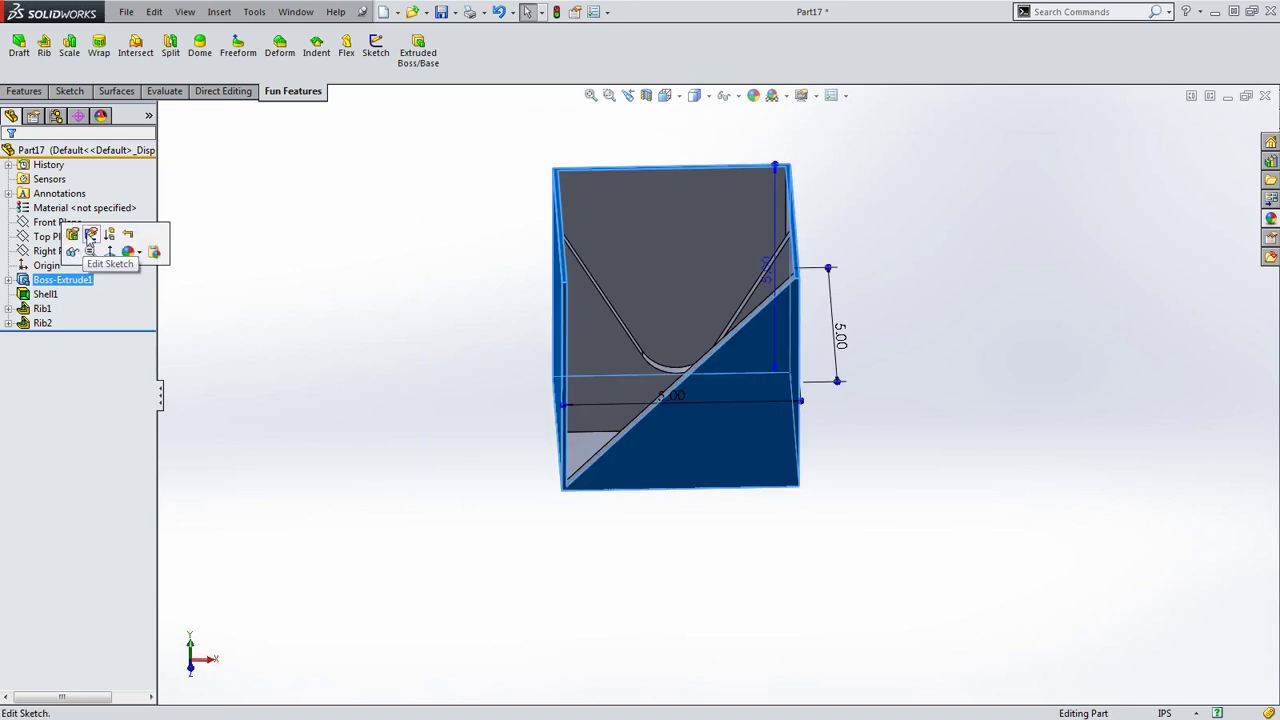
{"action": "left_click", "coordinate": [335, 433]}
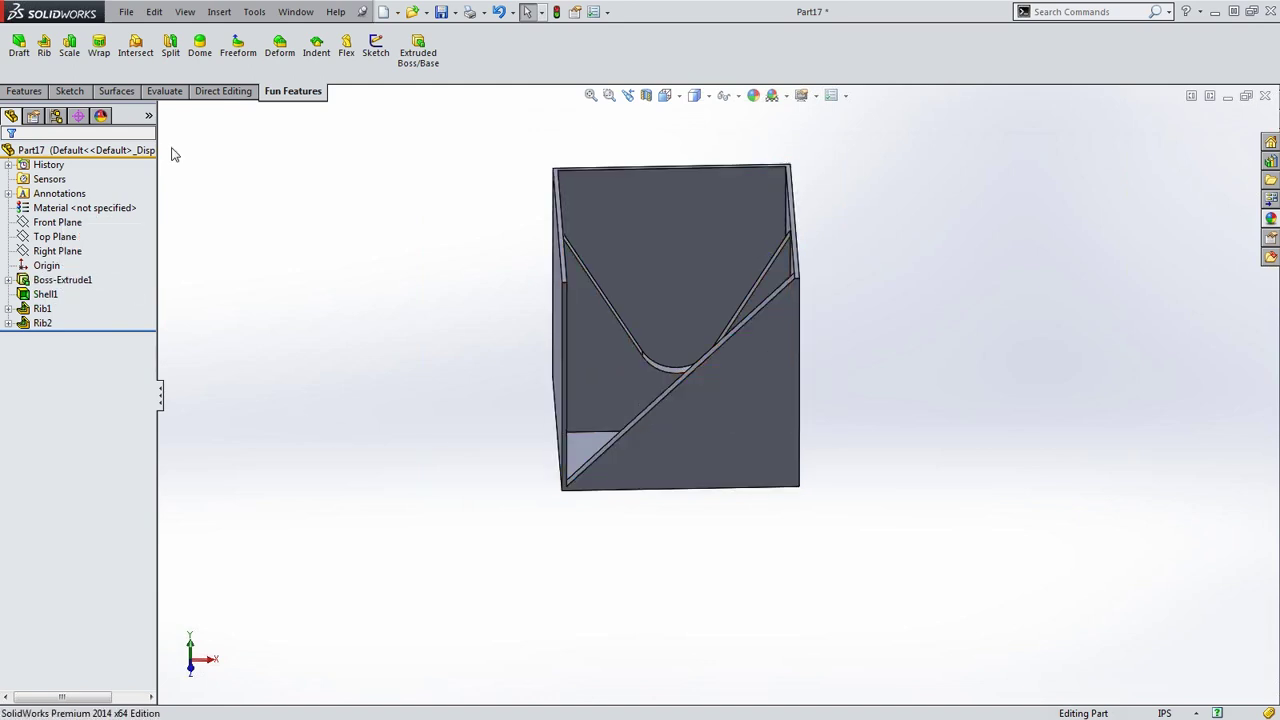
Scale the shelled block uniformly about the origin by a factor of 2
{"action": "left_click", "coordinate": [69, 45]}
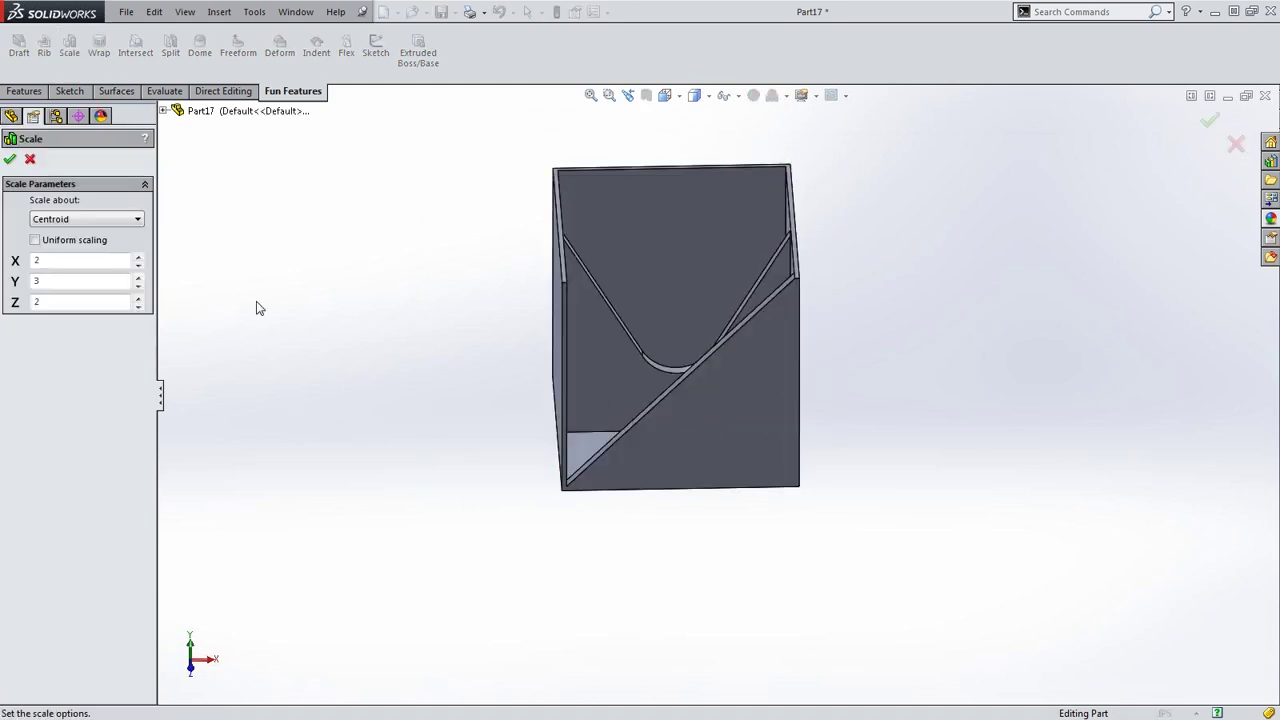
{"action": "left_click", "coordinate": [88, 219]}
{"action": "left_click", "coordinate": [86, 247]}
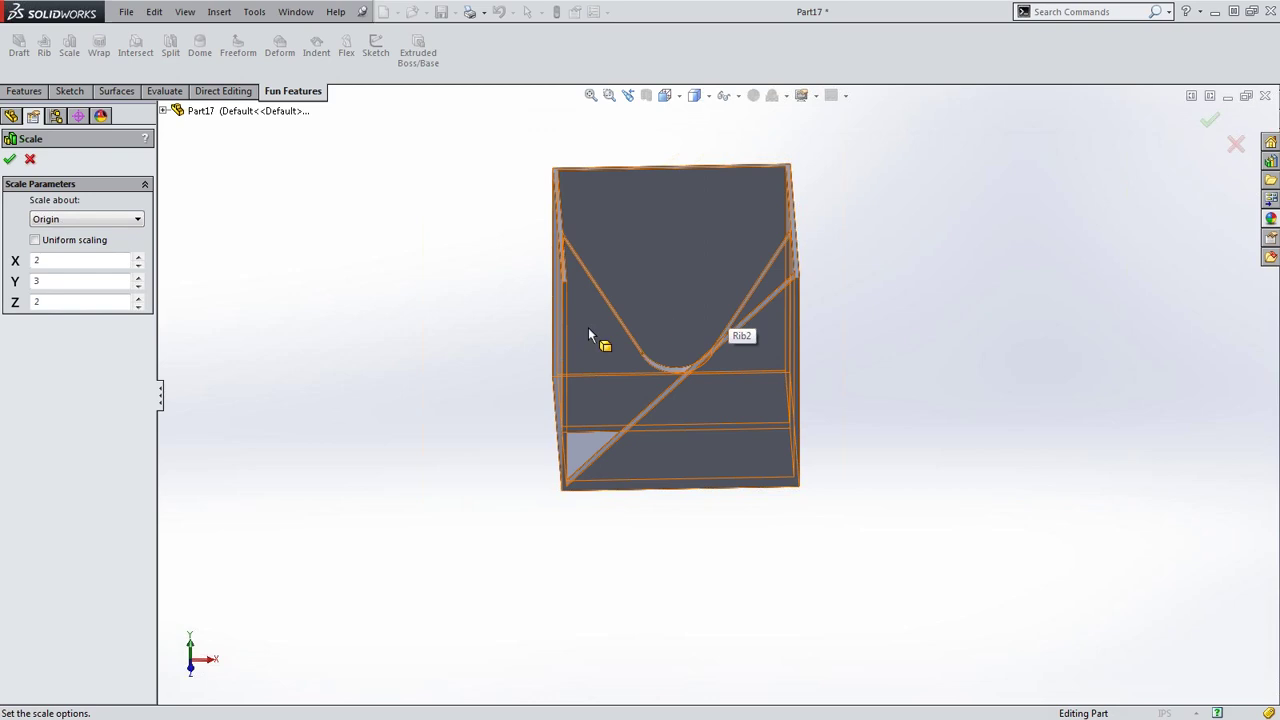
{"action": "left_click", "coordinate": [35, 240]}
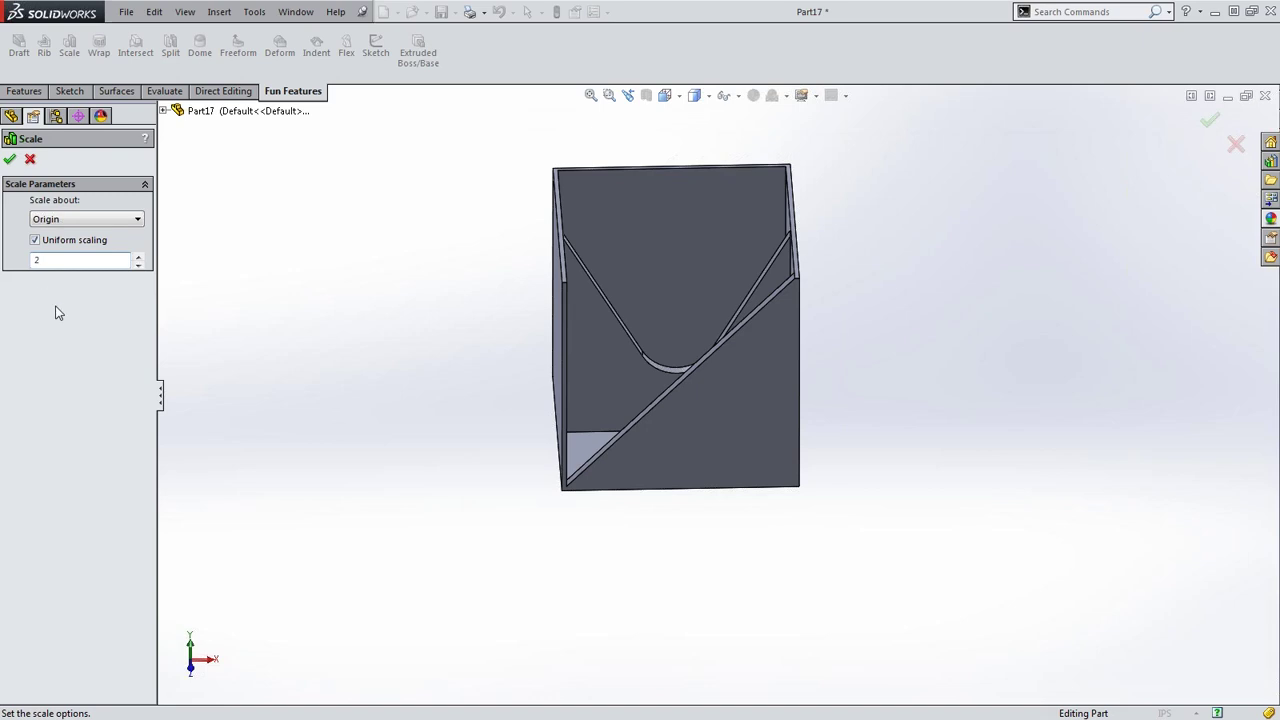
{"action": "type", "text": "2"}
{"action": "left_click", "coordinate": [10, 161]}
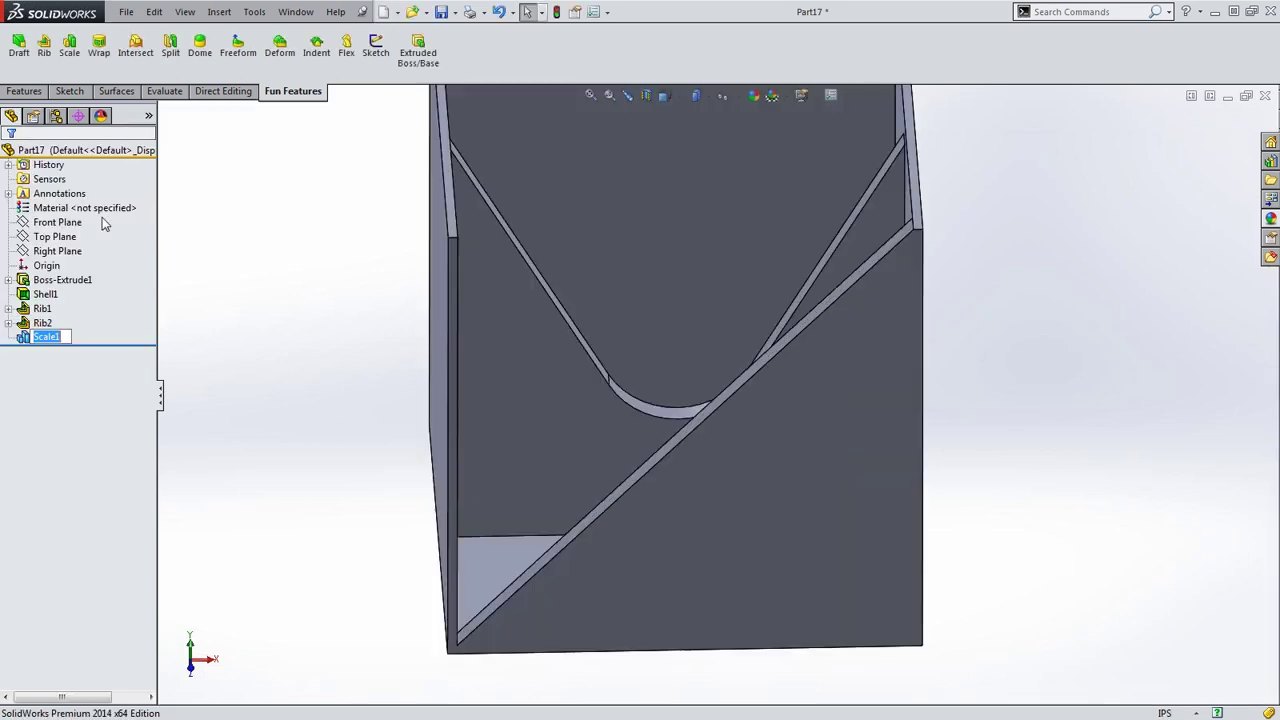
Measure the length of the block's bottom front edge
{"action": "key", "text": "f"}
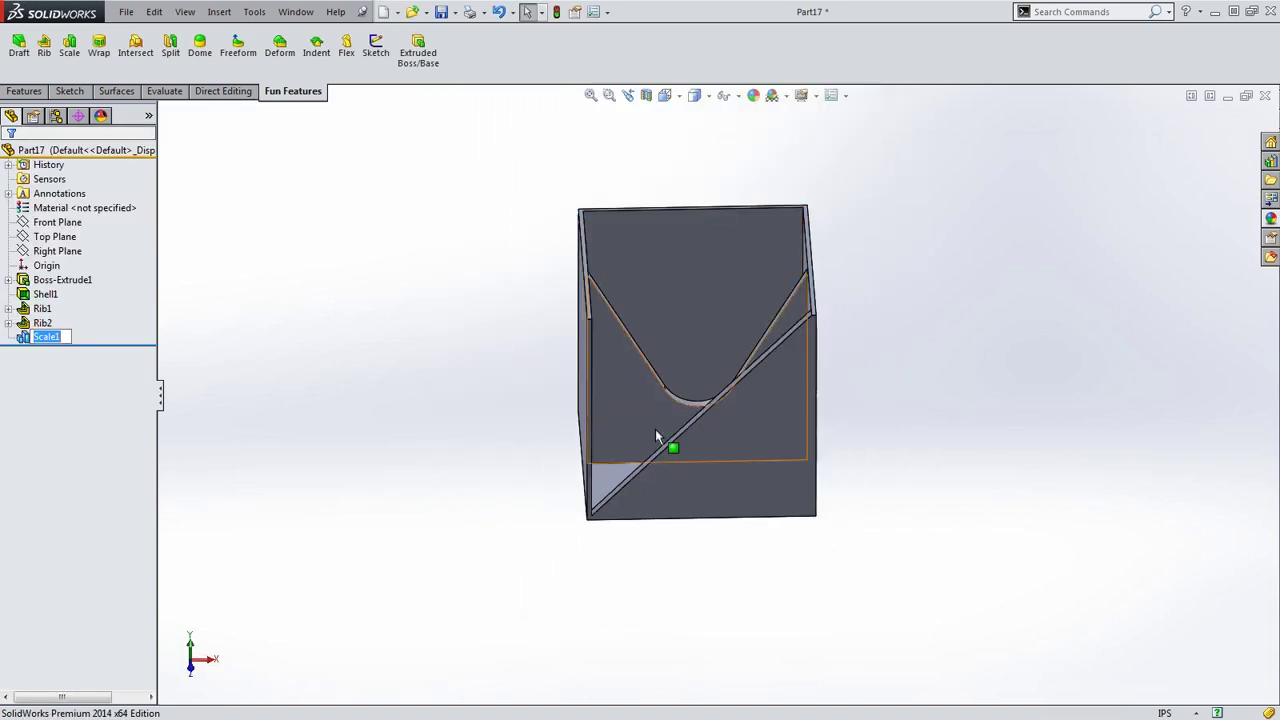
{"action": "left_click", "coordinate": [692, 519]}
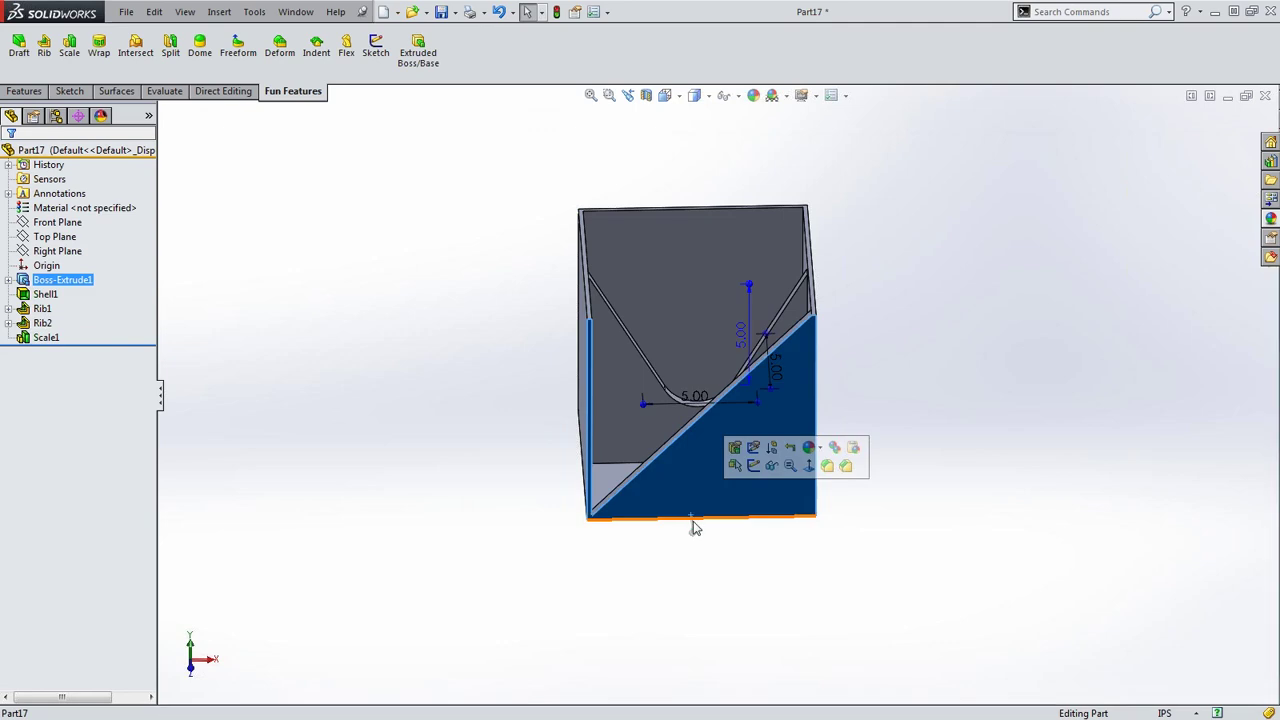
{"action": "left_click", "coordinate": [693, 518]}
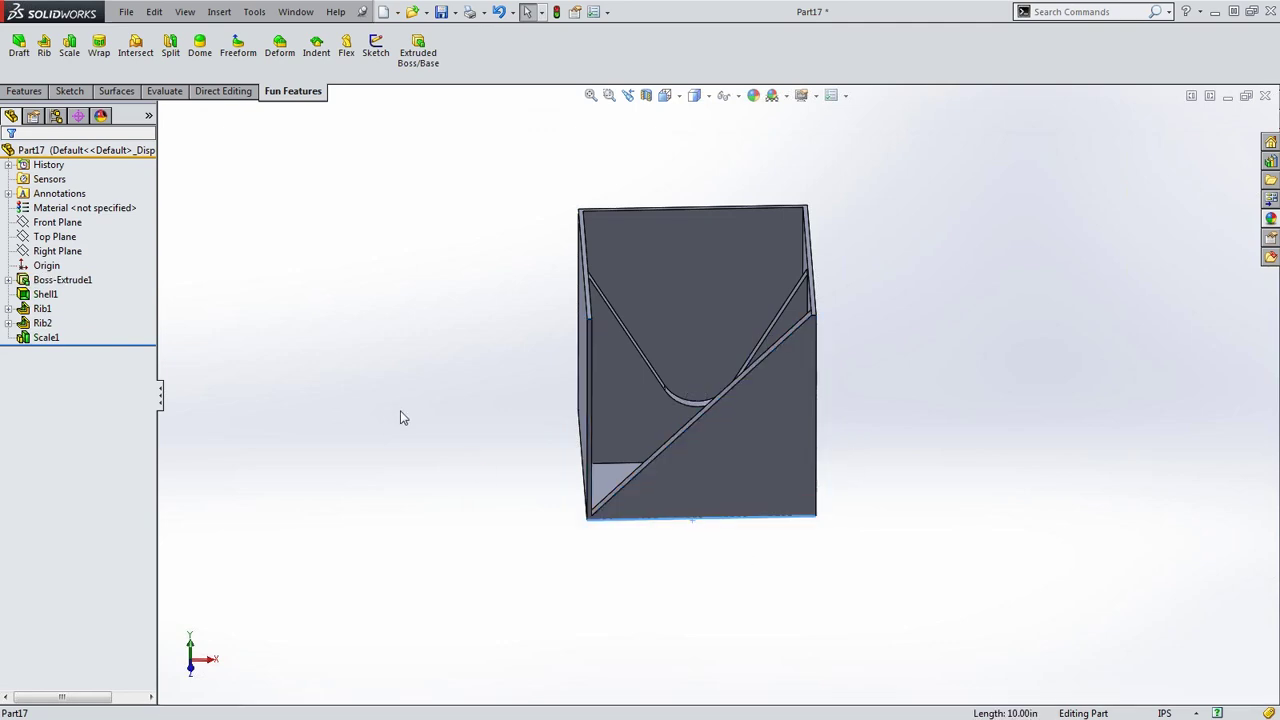
{"action": "right_click_drag", "start_coordinate": [400, 418], "coordinate": [443, 414]}
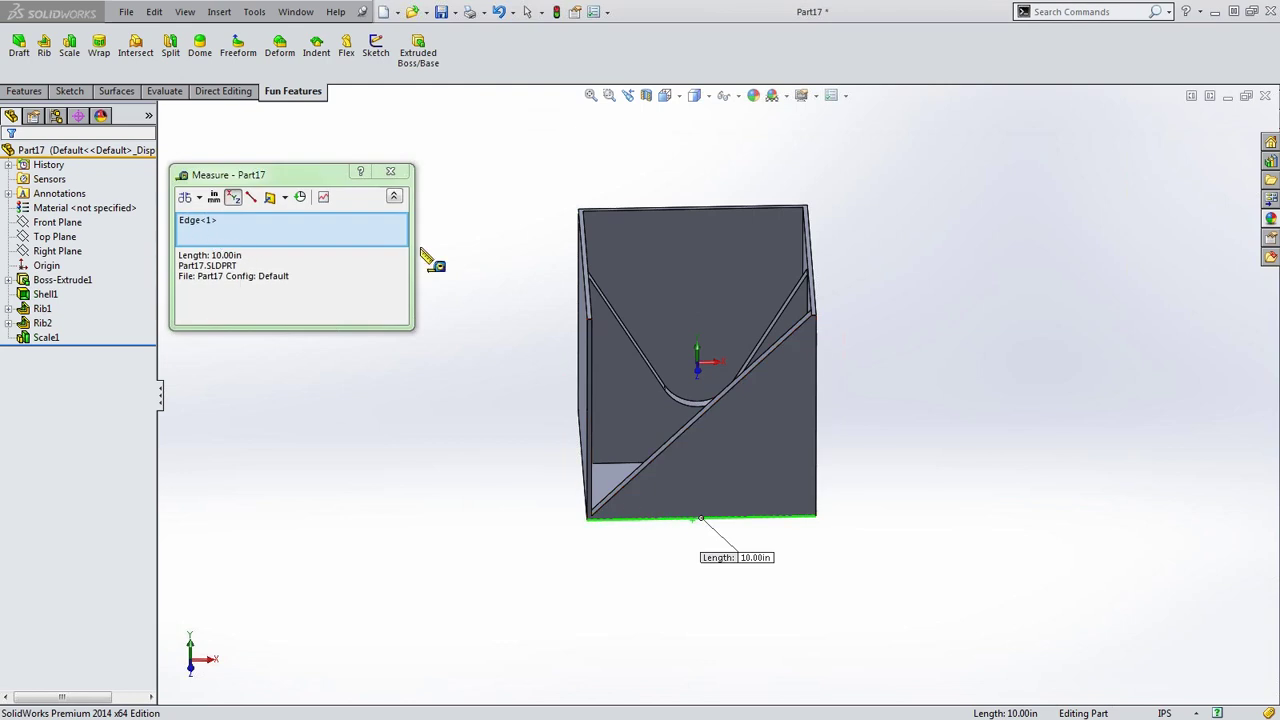
{"action": "left_click", "coordinate": [393, 176]}
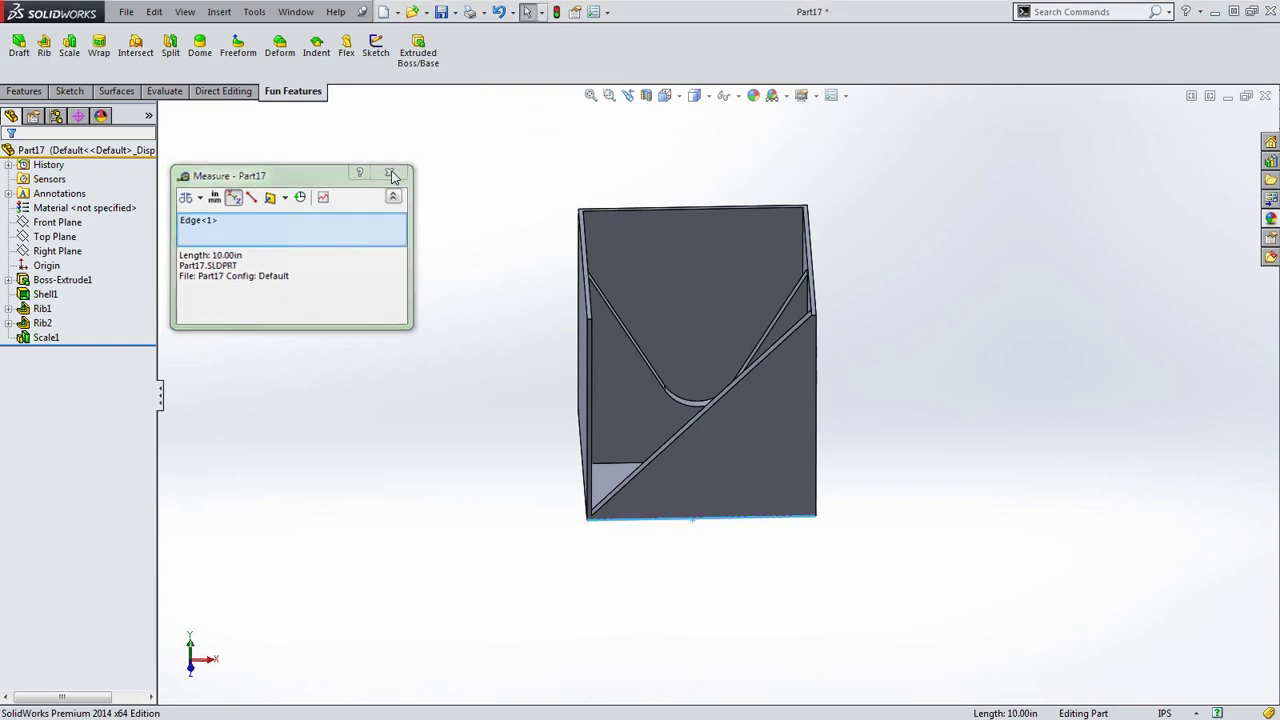
Open the base extrusion's sketch, check its dimensions and exit the sketch without changes
{"action": "left_click", "coordinate": [62, 280]}
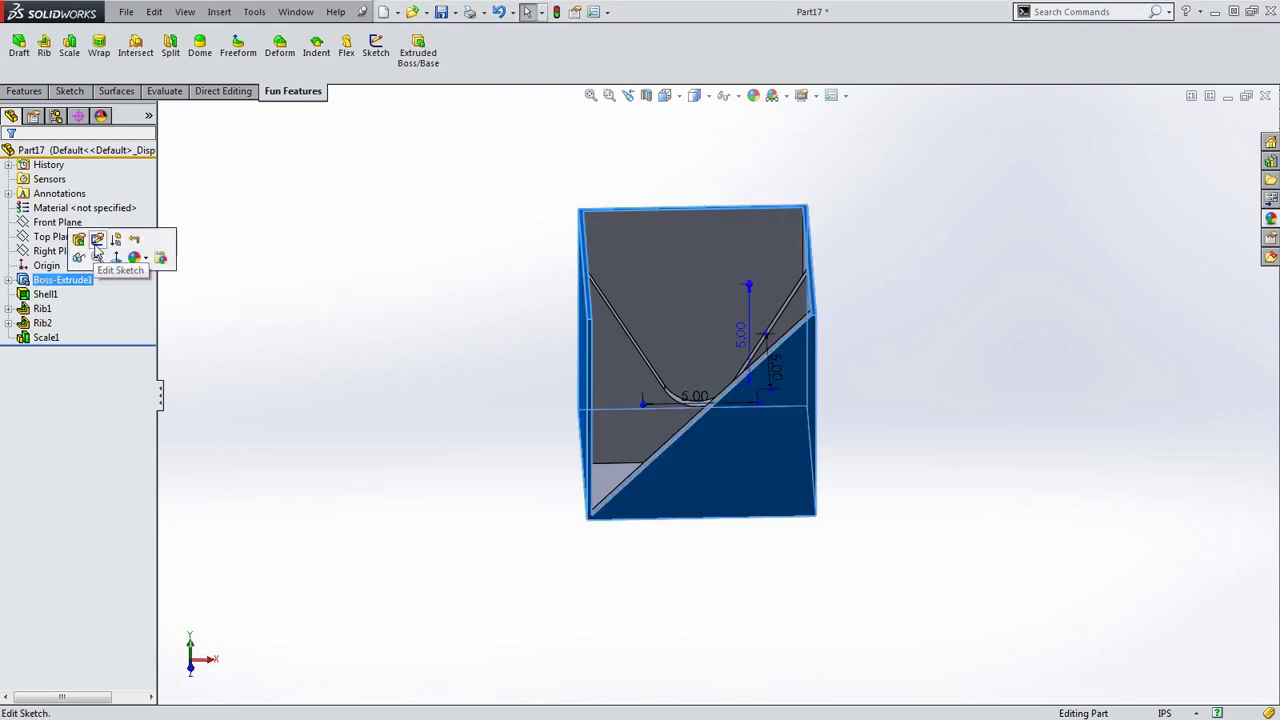
{"action": "left_click", "coordinate": [97, 241]}
{"action": "middle_click_drag", "start_coordinate": [710, 370], "coordinate": [744, 493]}
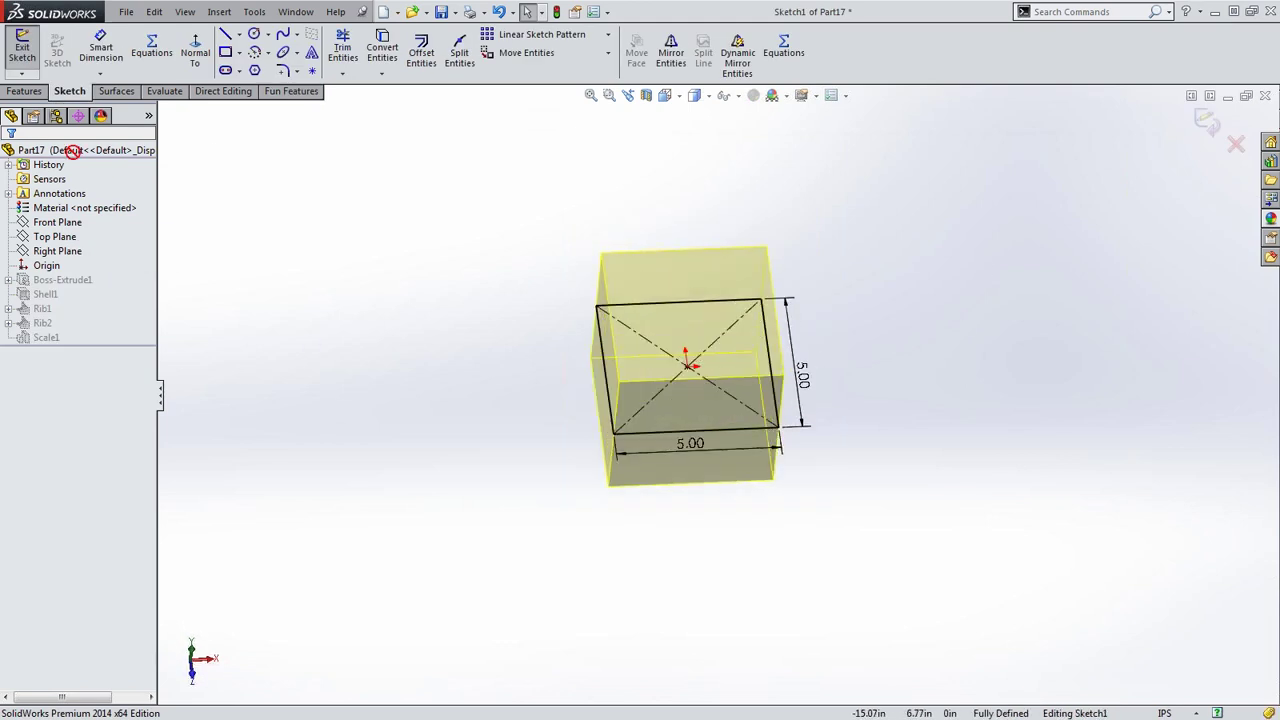
{"action": "left_click", "coordinate": [22, 47]}
Roll the model back to before the Scale feature, check the block's front face, and roll forward past Scale again
{"action": "left_click", "coordinate": [58, 345]}
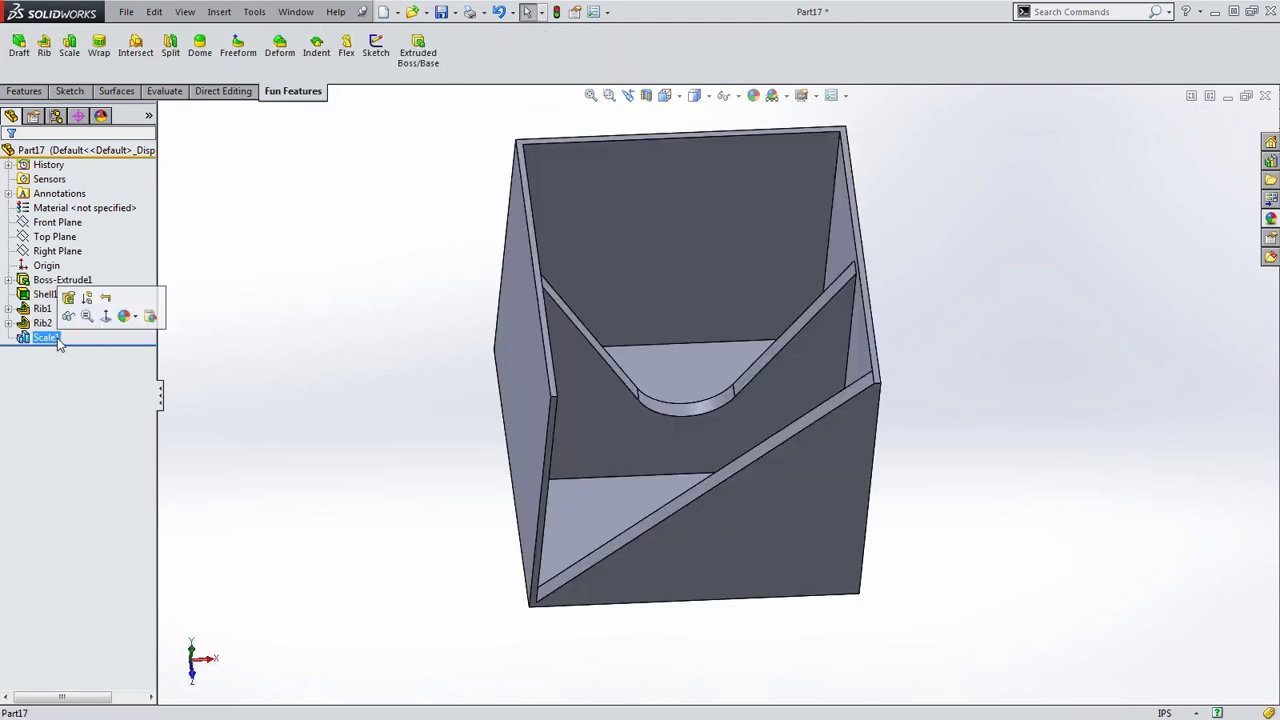
{"action": "left_click", "coordinate": [165, 373]}
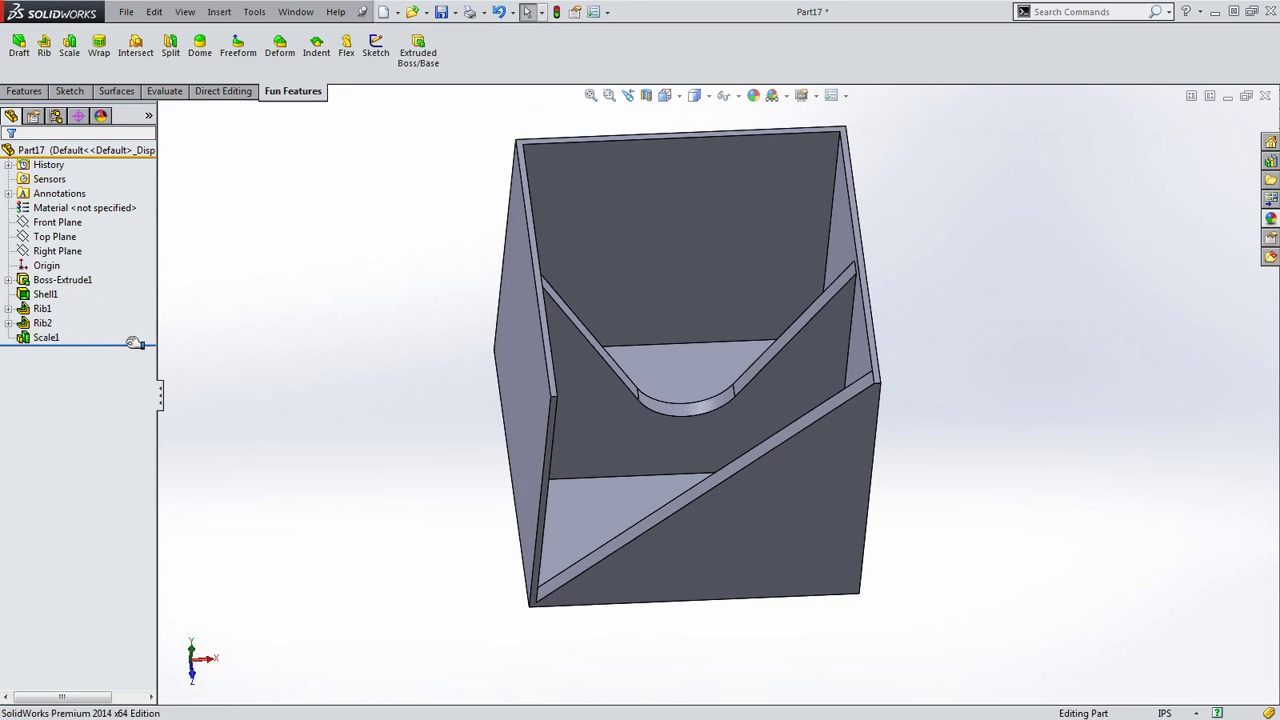
{"action": "left_click_drag", "start_coordinate": [133, 343], "coordinate": [133, 331]}
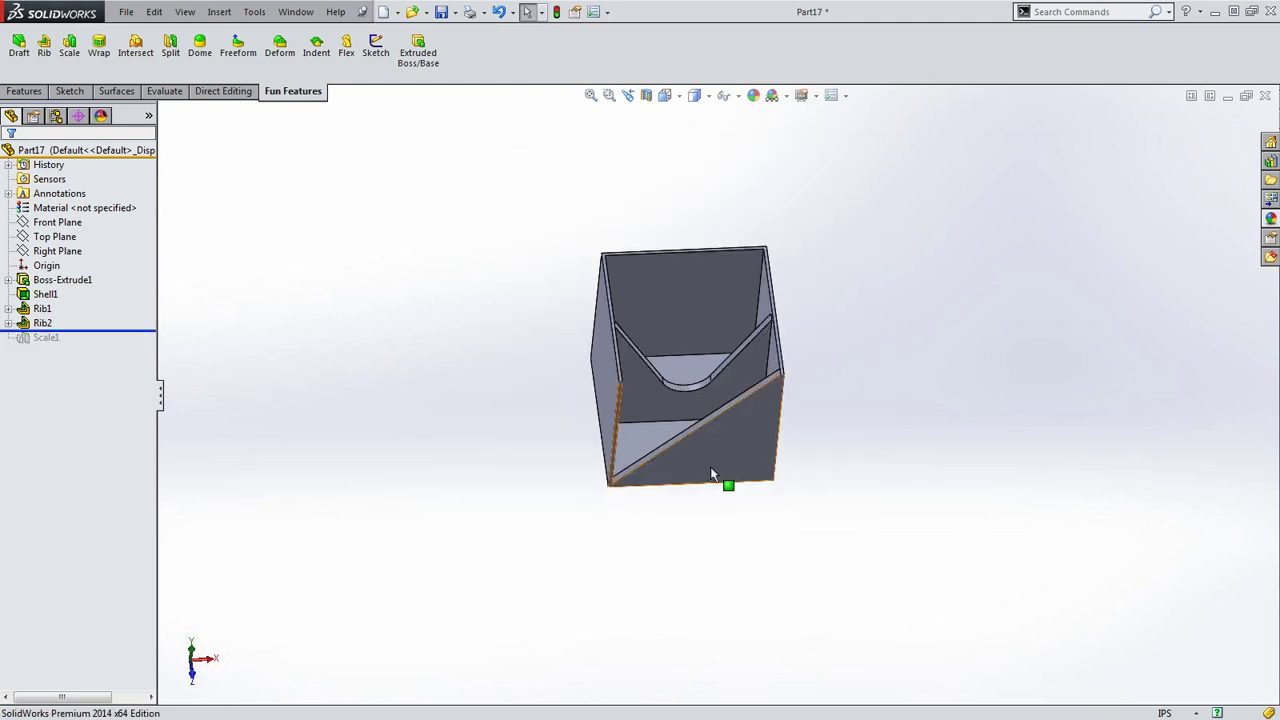
{"action": "left_click", "coordinate": [711, 478]}
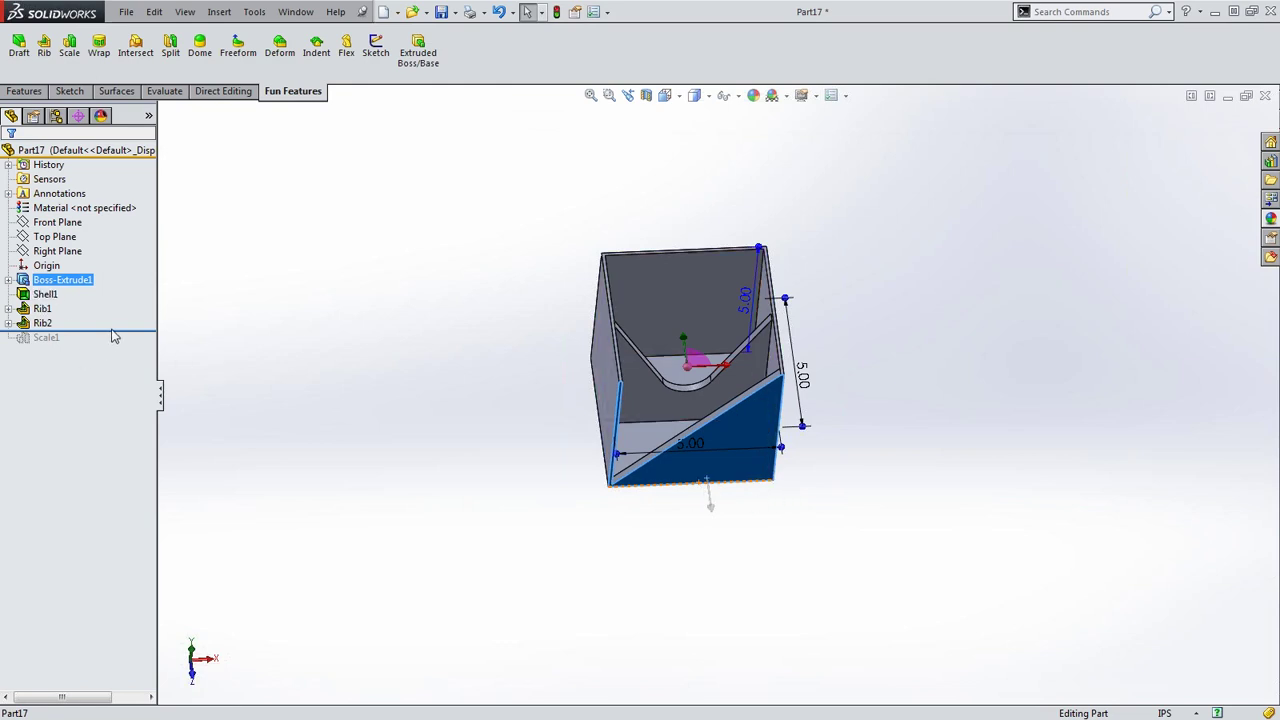
{"action": "left_click_drag", "start_coordinate": [120, 332], "coordinate": [120, 345]}
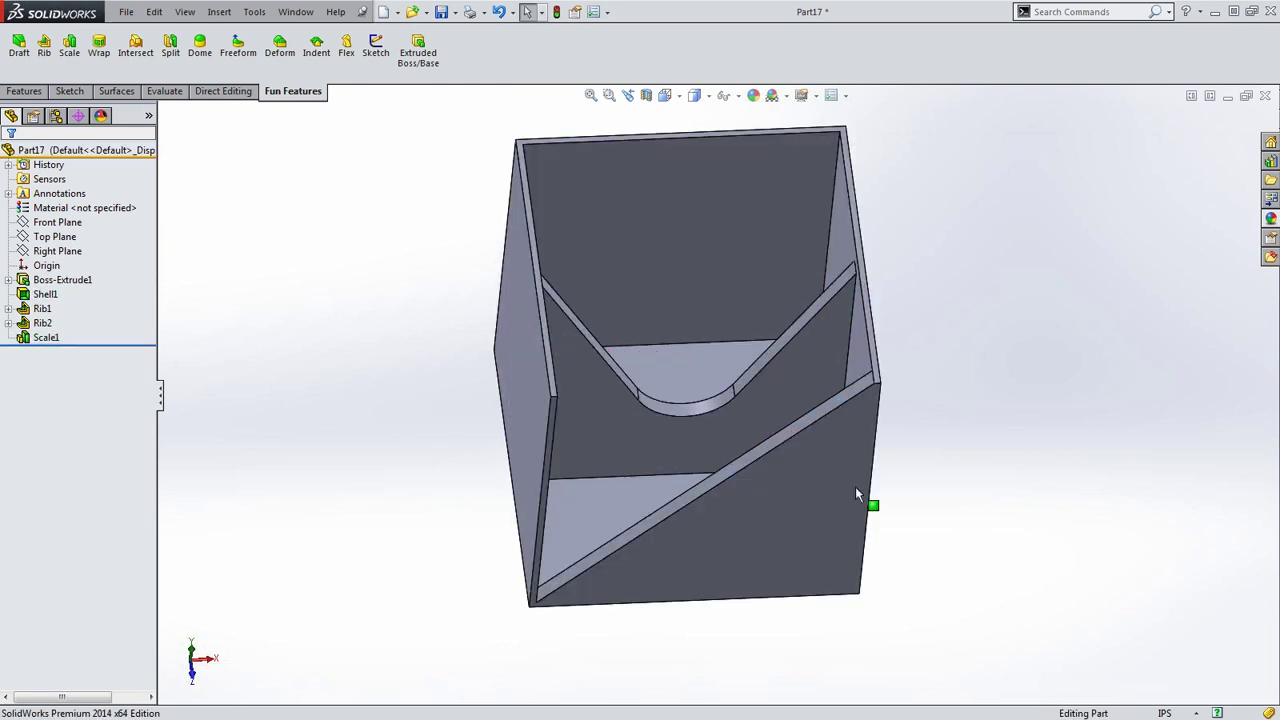
Edit the Scale feature to use non-uniform scaling with an X factor of 4
{"action": "middle_click_drag", "start_coordinate": [855, 486], "coordinate": [868, 380]}
{"action": "left_click", "coordinate": [53, 339]}
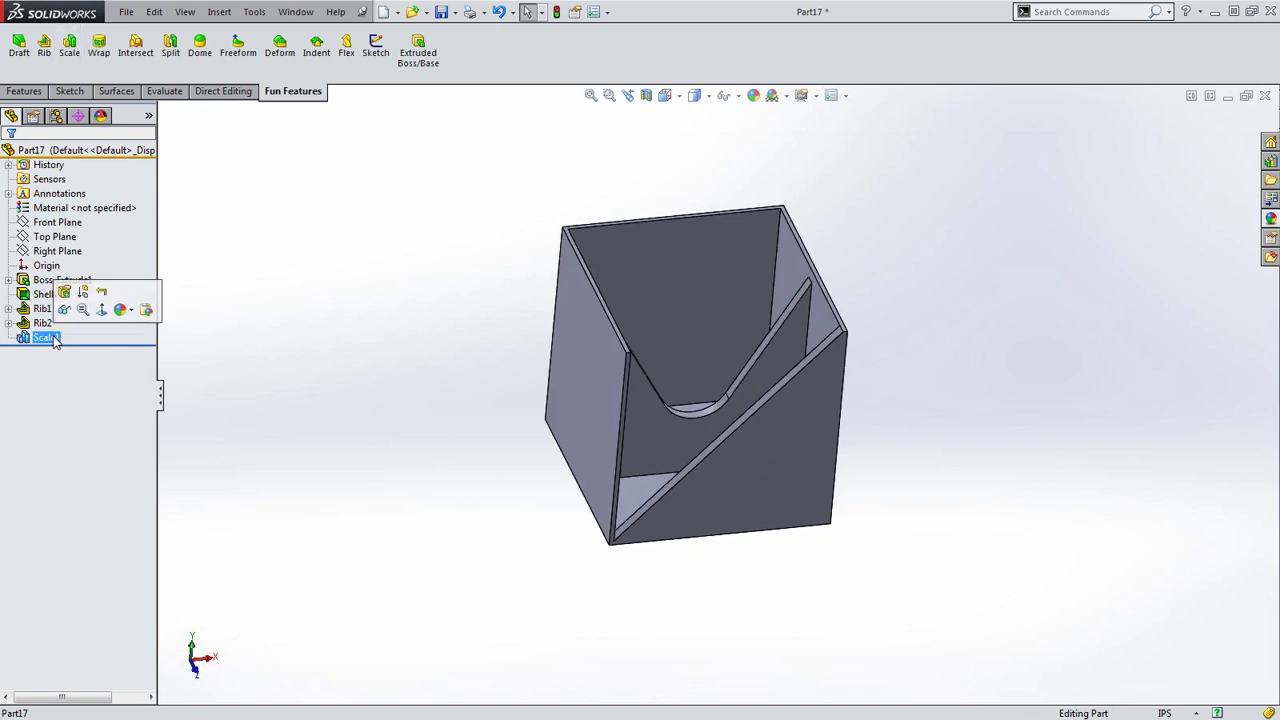
{"action": "left_click", "coordinate": [64, 291]}
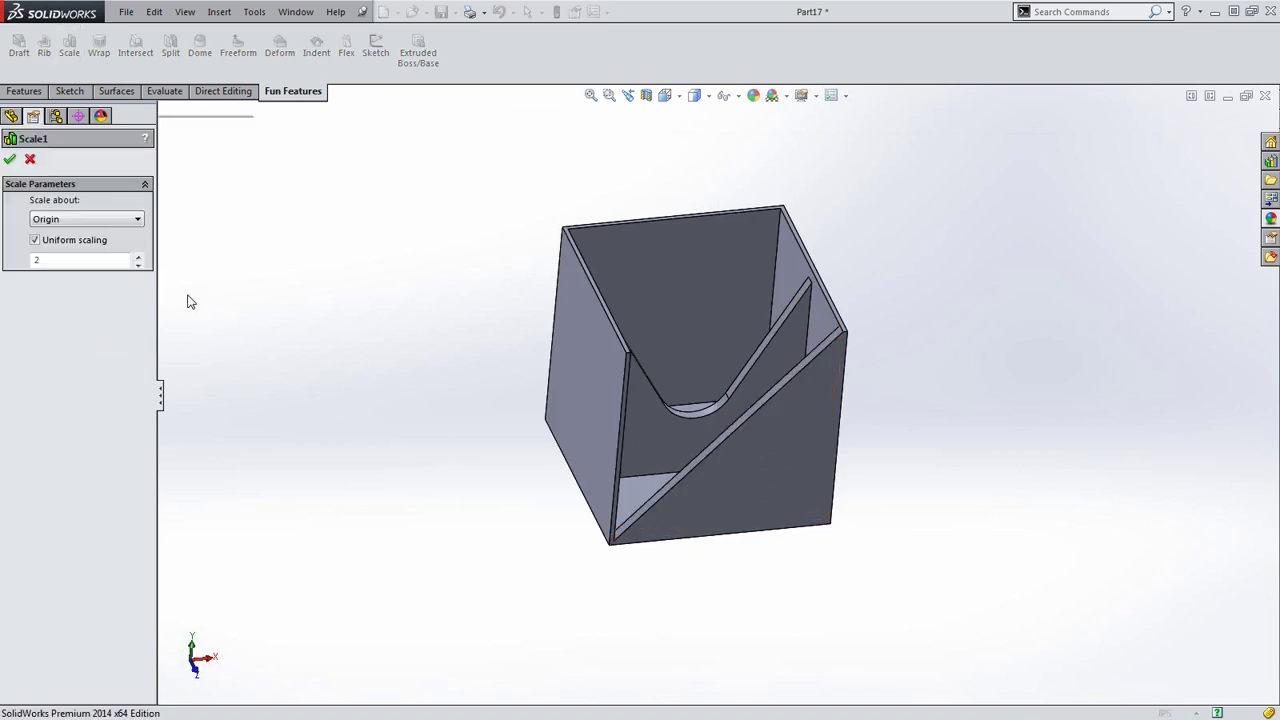
{"action": "left_click", "coordinate": [77, 245]}
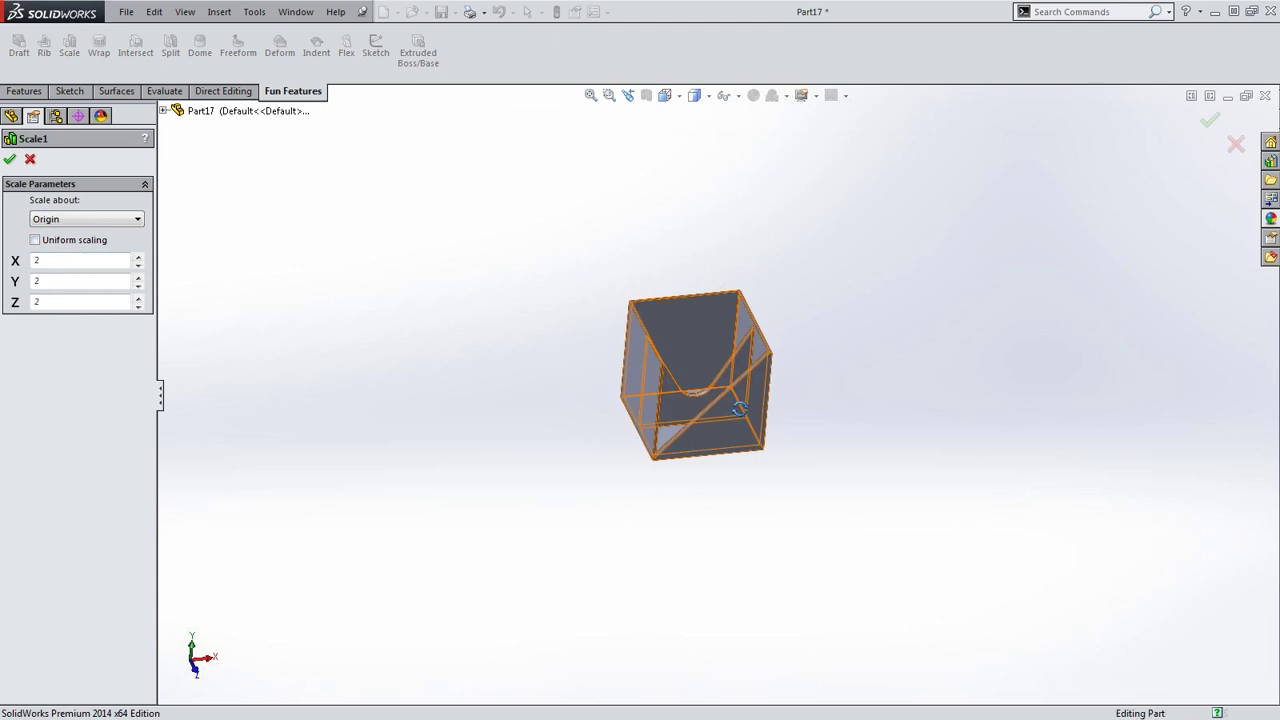
{"action": "middle_click_drag", "start_coordinate": [751, 423], "coordinate": [688, 502]}
{"action": "scroll", "coordinate": [711, 423], "scroll_direction": "down", "scroll_amount": 5}
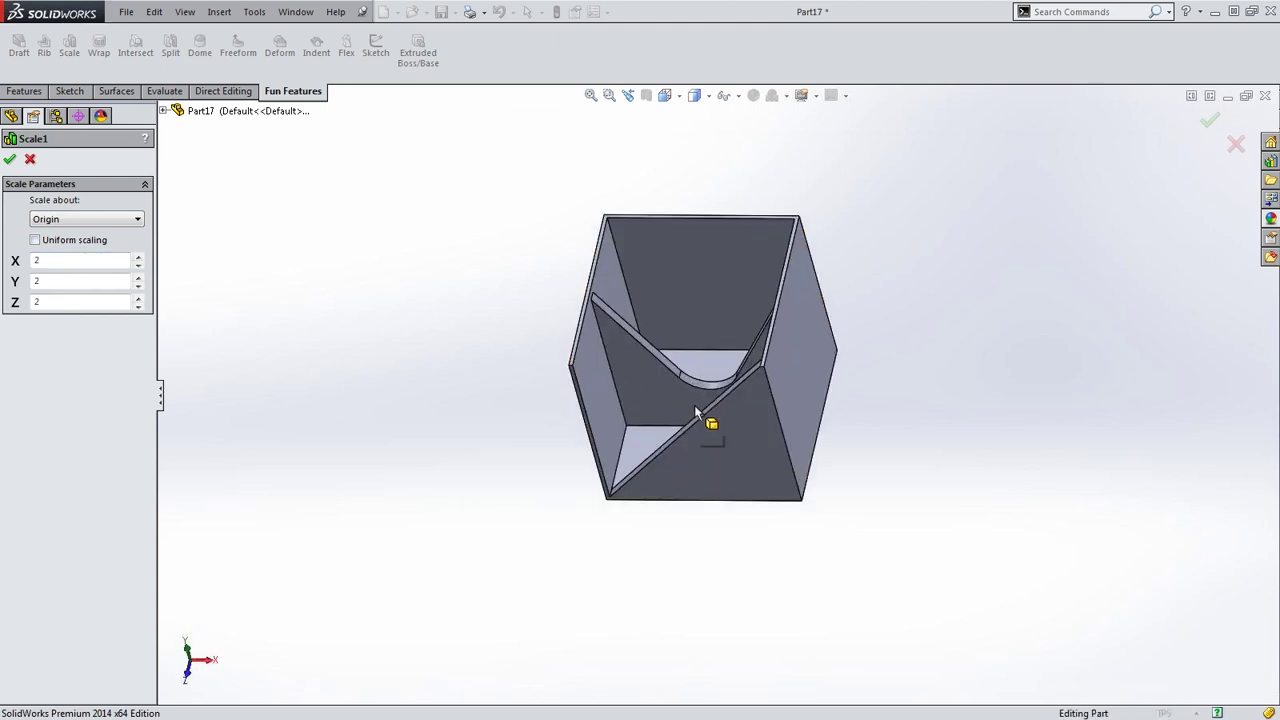
{"action": "middle_click_drag", "start_coordinate": [734, 437], "coordinate": [750, 307]}
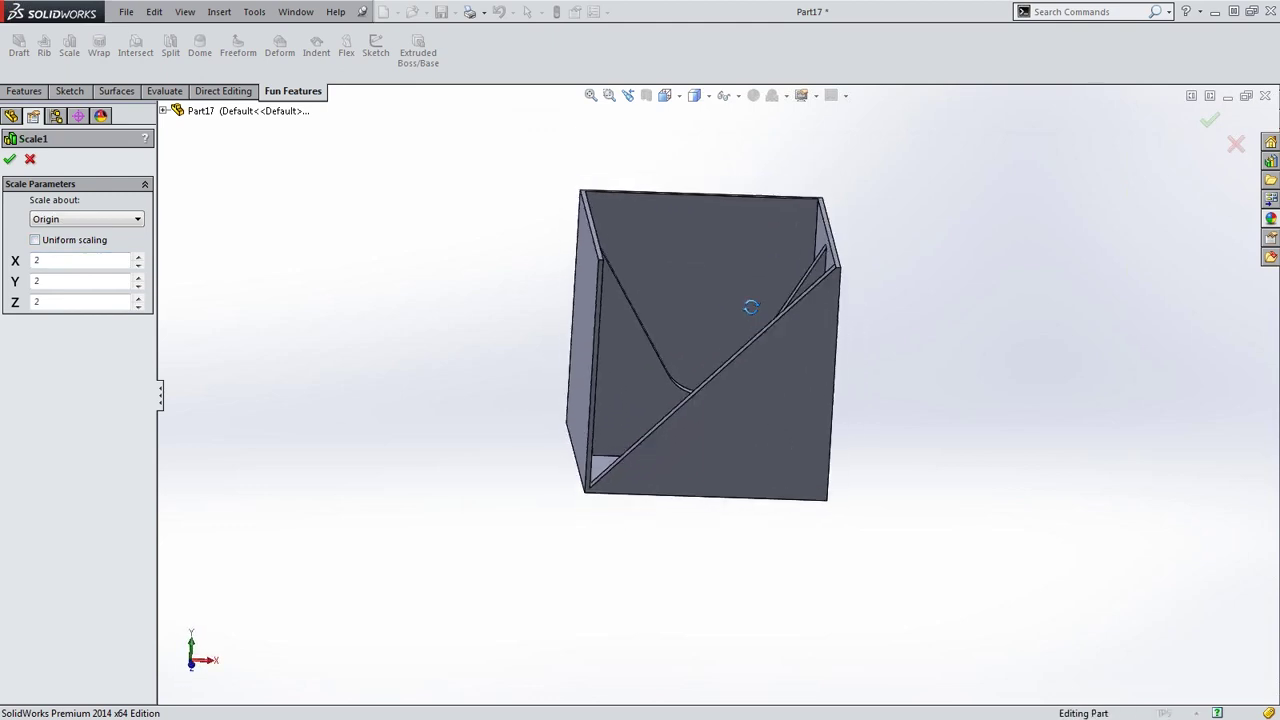
{"action": "left_click", "coordinate": [139, 278]}
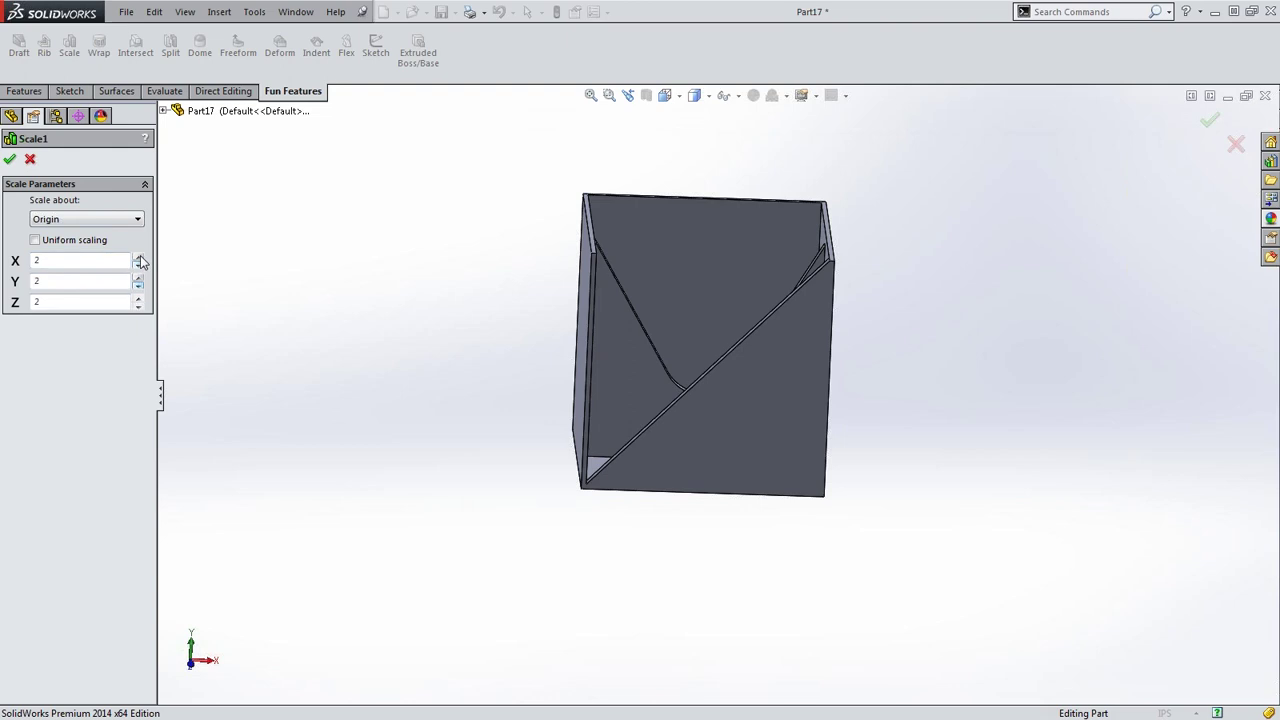
{"action": "left_click", "coordinate": [10, 161]}
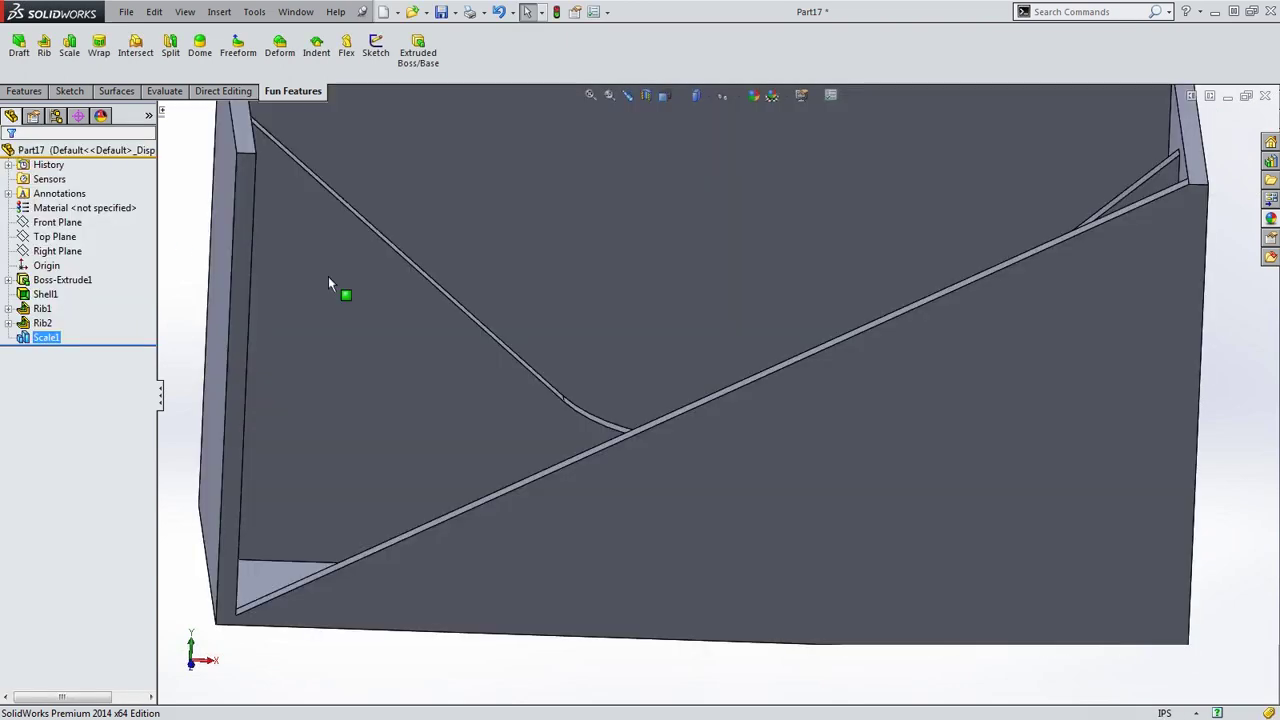
Check the lengths of the block's bottom front edge and its vertical front edge
{"action": "scroll", "coordinate": [545, 346], "scroll_direction": "down", "scroll_amount": 3}
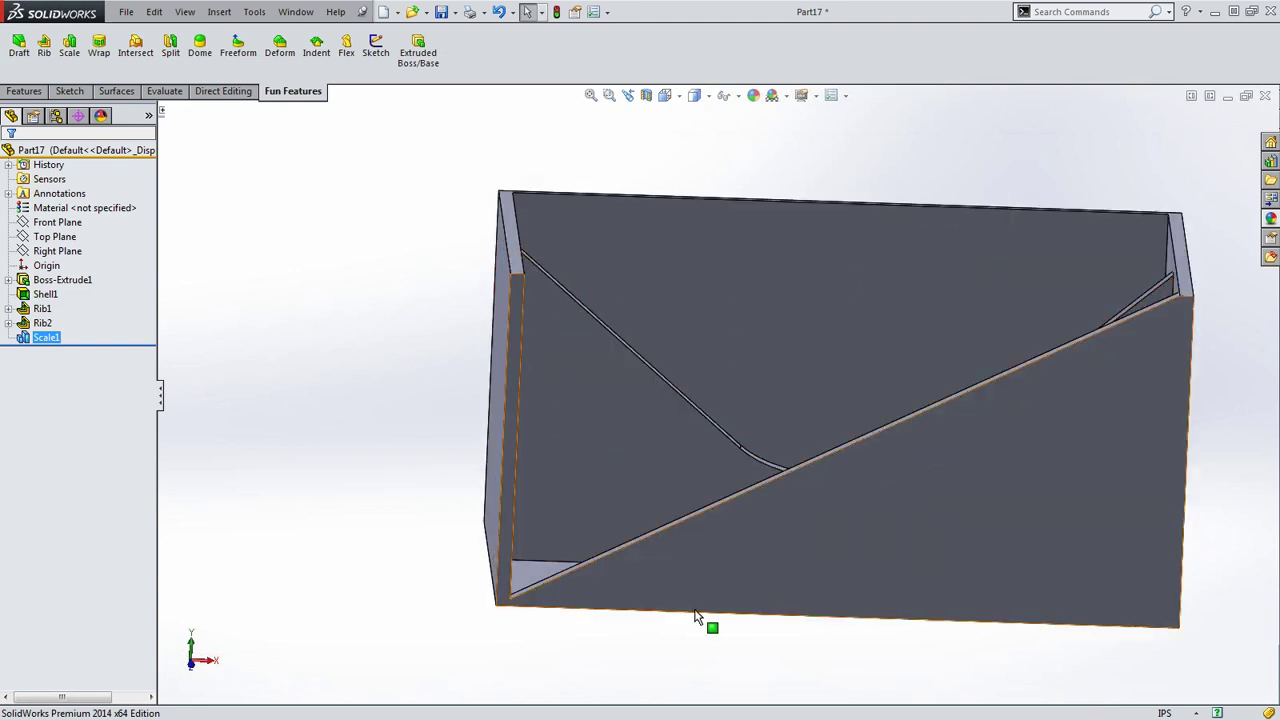
{"action": "left_click", "coordinate": [702, 612]}
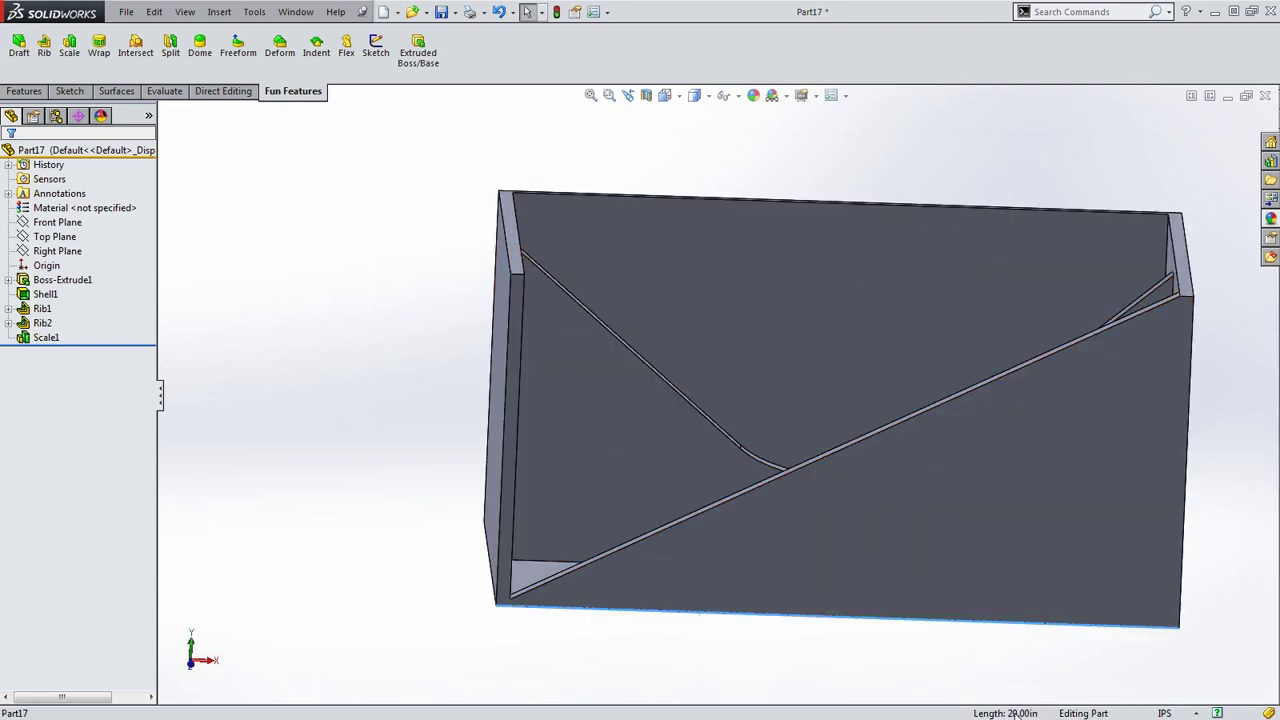
{"action": "left_click", "coordinate": [505, 430]}
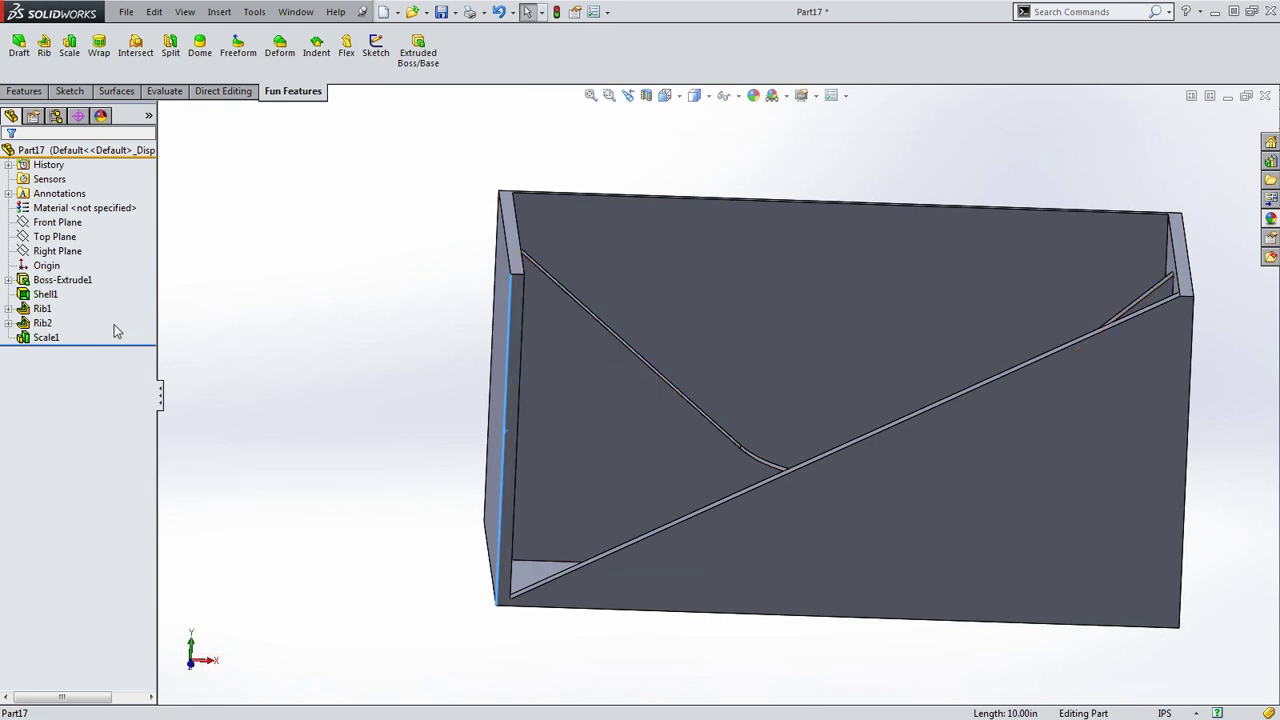
Edit the Scale feature's factors to X 3, Y 1 and Z 1
{"action": "left_click", "coordinate": [50, 337]}
{"action": "left_click", "coordinate": [62, 292]}
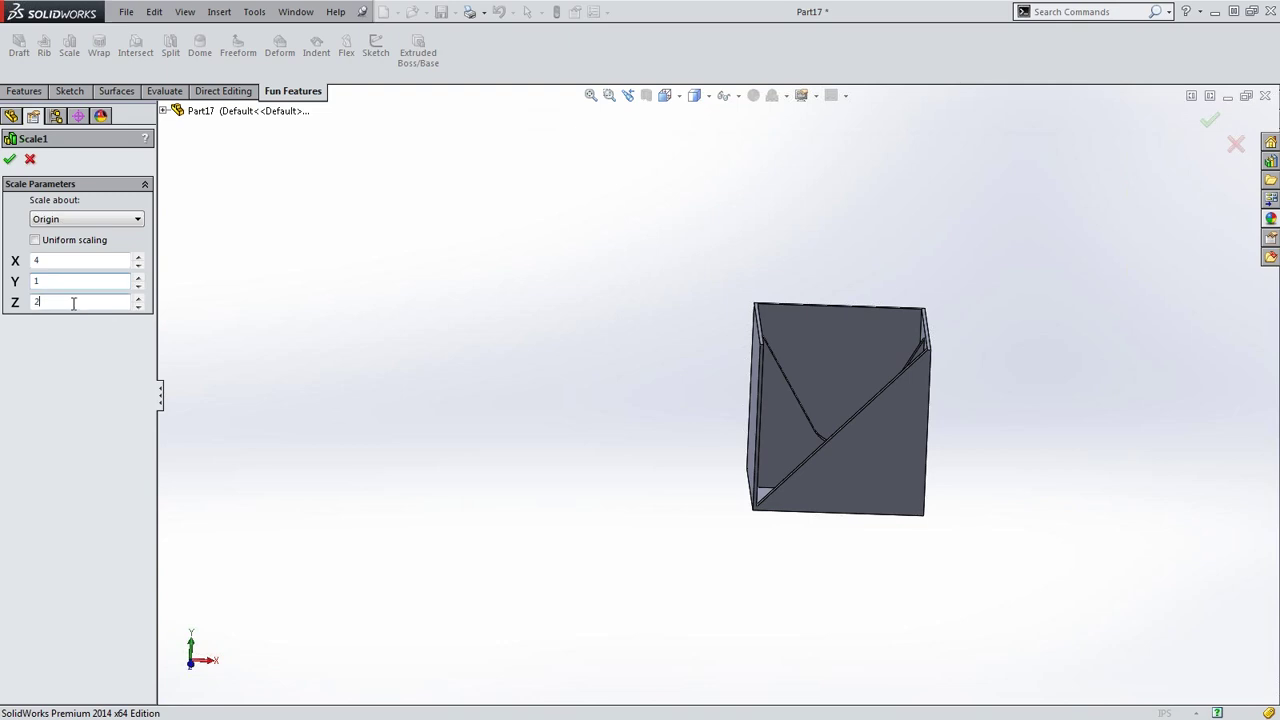
{"action": "key", "text": "Tab"}
{"action": "left_click_drag", "start_coordinate": [45, 260], "coordinate": [13, 260]}
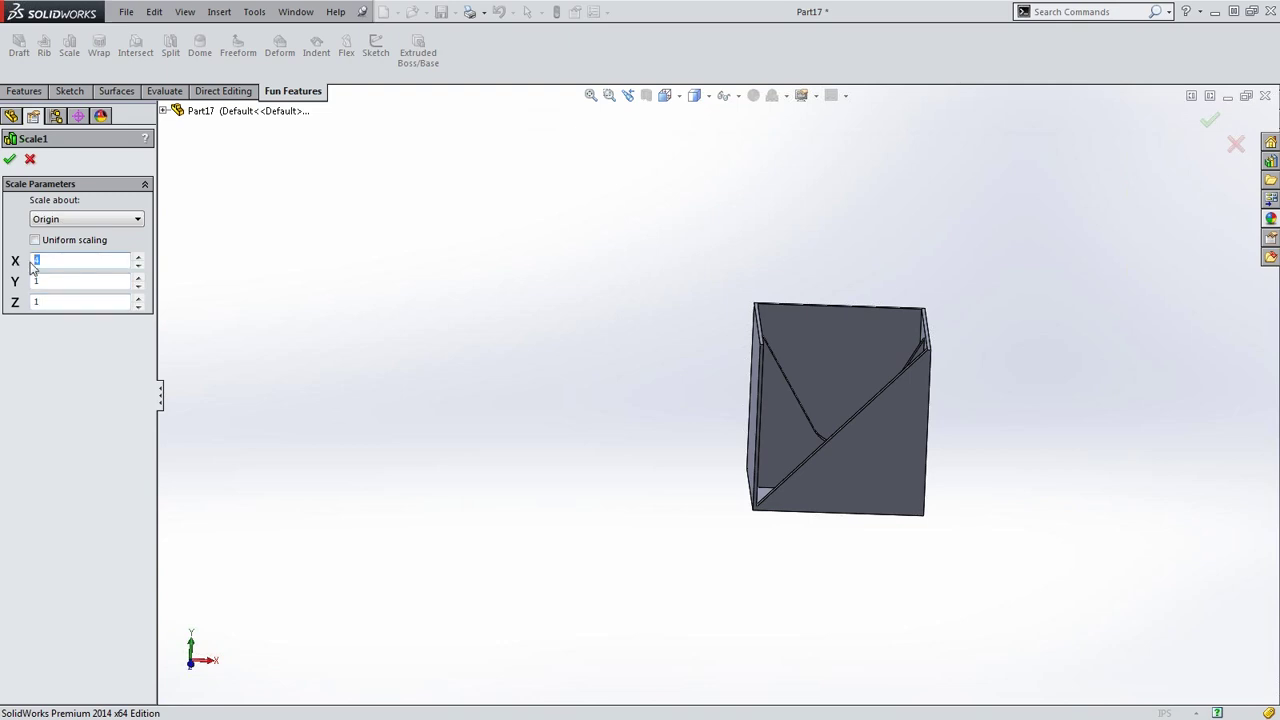
{"action": "left_click", "coordinate": [9, 161]}
Check the lengths of the rescaled block's vertical front edge, bottom front edge and bottom side edge
{"action": "scroll", "coordinate": [600, 394], "scroll_direction": "down", "scroll_amount": 3}
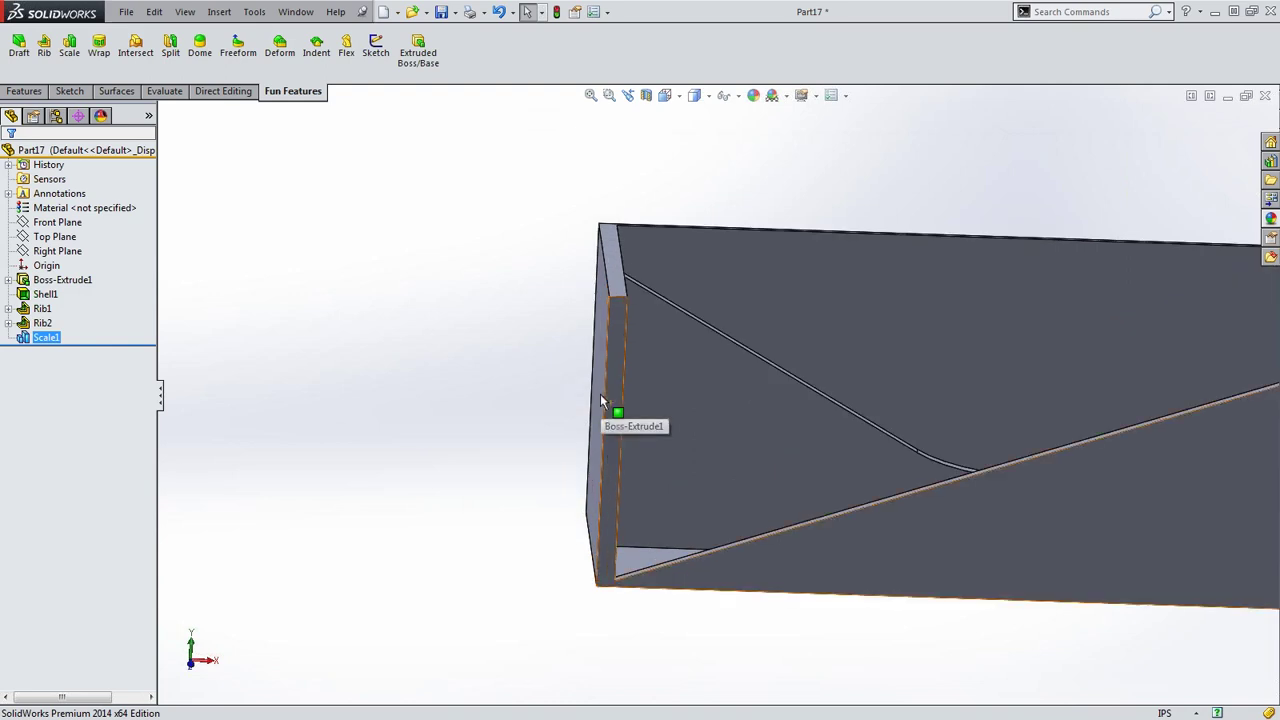
{"action": "left_click", "coordinate": [607, 373]}
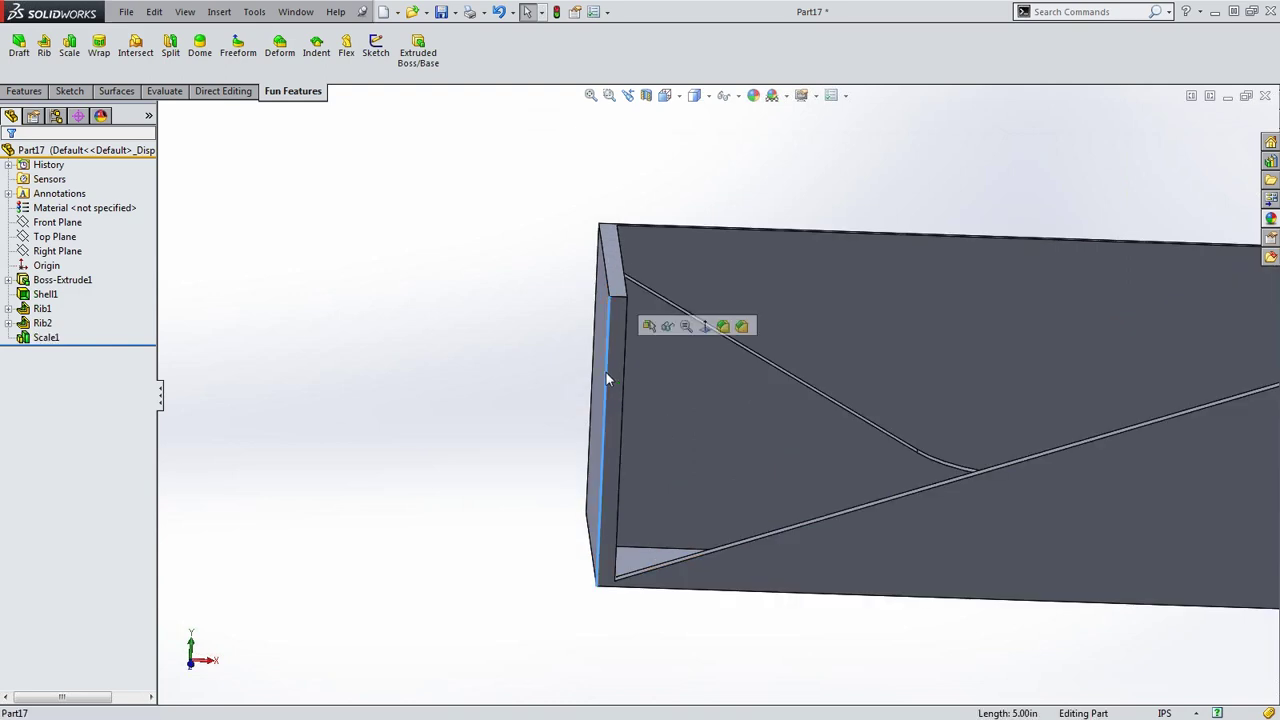
{"action": "left_click", "coordinate": [784, 592]}
{"action": "scroll", "coordinate": [1029, 503], "scroll_direction": "up", "scroll_amount": 3}
{"action": "scroll", "coordinate": [1000, 480], "scroll_direction": "down", "scroll_amount": 1}
{"action": "middle_click_drag", "start_coordinate": [954, 445], "coordinate": [800, 431]}
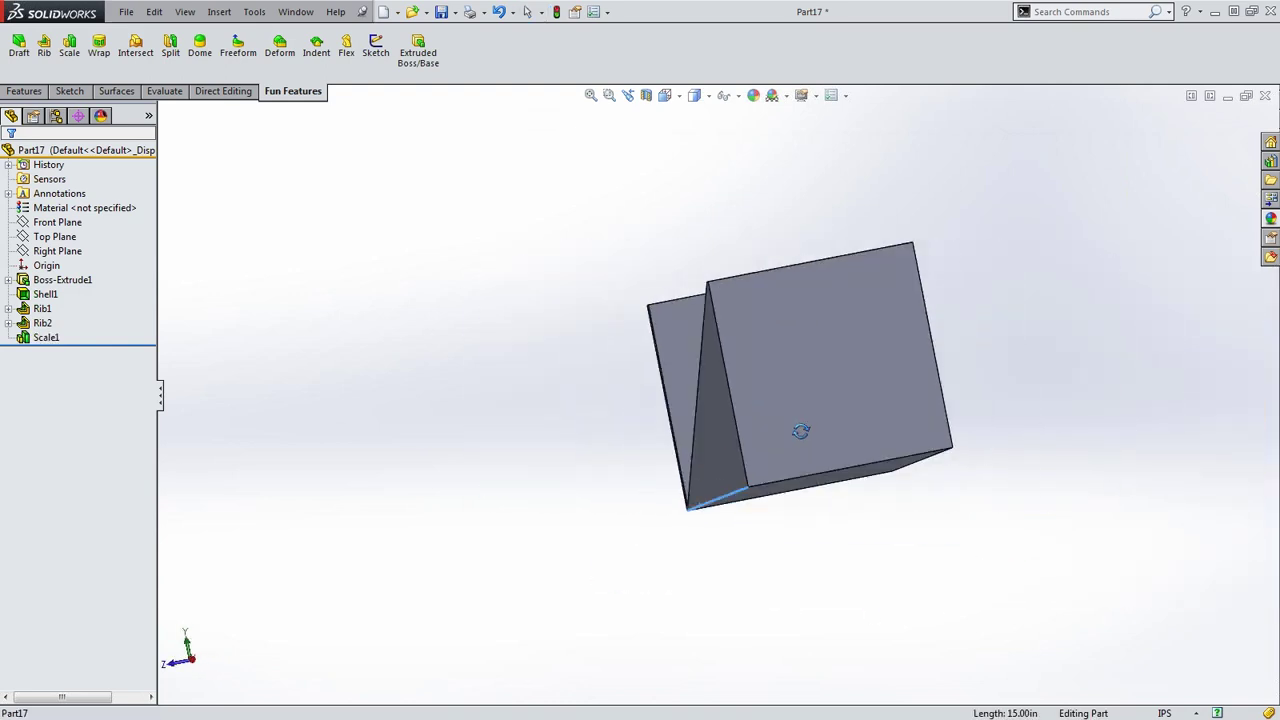
{"action": "left_click", "coordinate": [870, 467]}
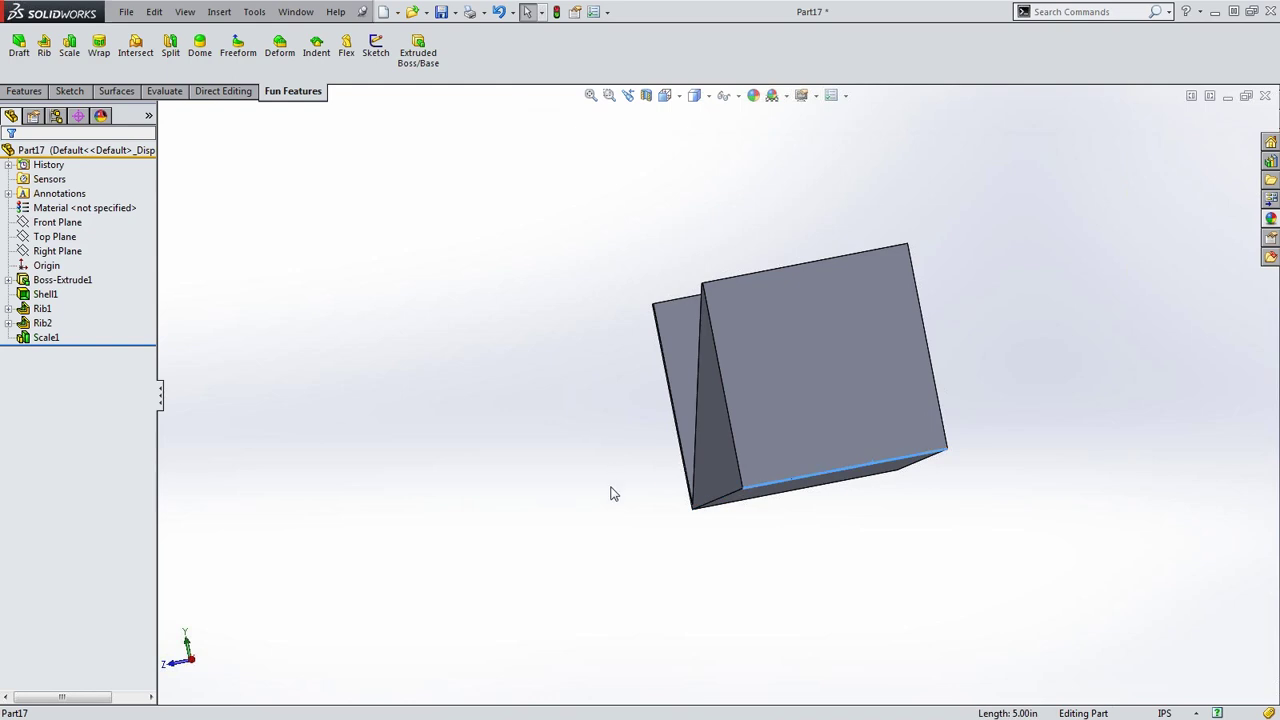
Start a new sketch on the Front Plane
{"action": "middle_click_drag", "start_coordinate": [609, 491], "coordinate": [794, 514]}
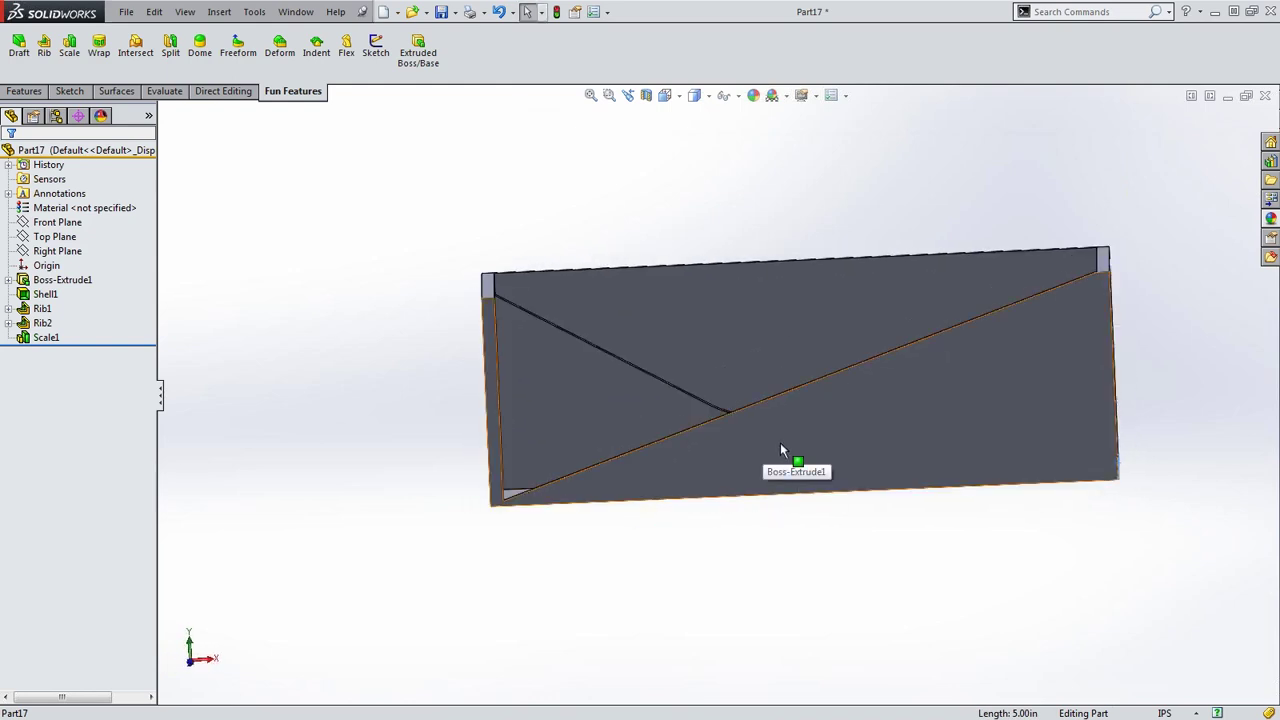
{"action": "middle_click_drag", "start_coordinate": [782, 450], "coordinate": [840, 432]}
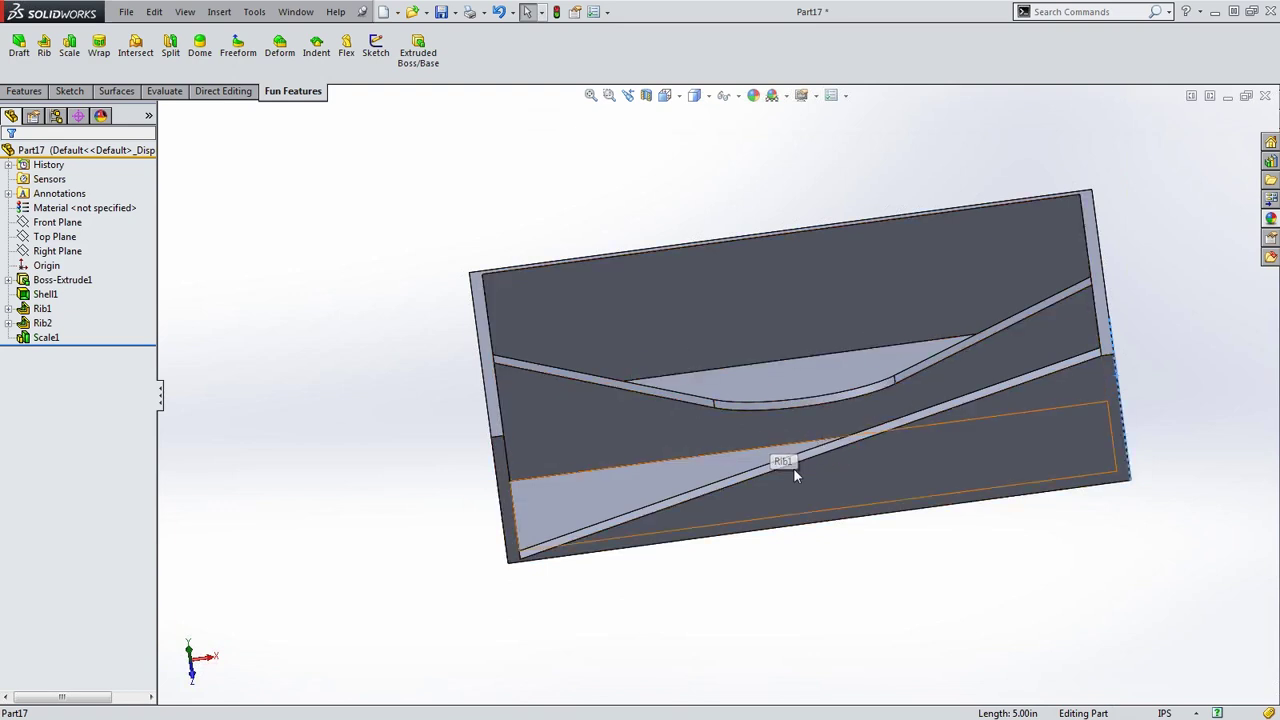
{"action": "scroll", "coordinate": [700, 435], "scroll_direction": "up", "scroll_amount": 2}
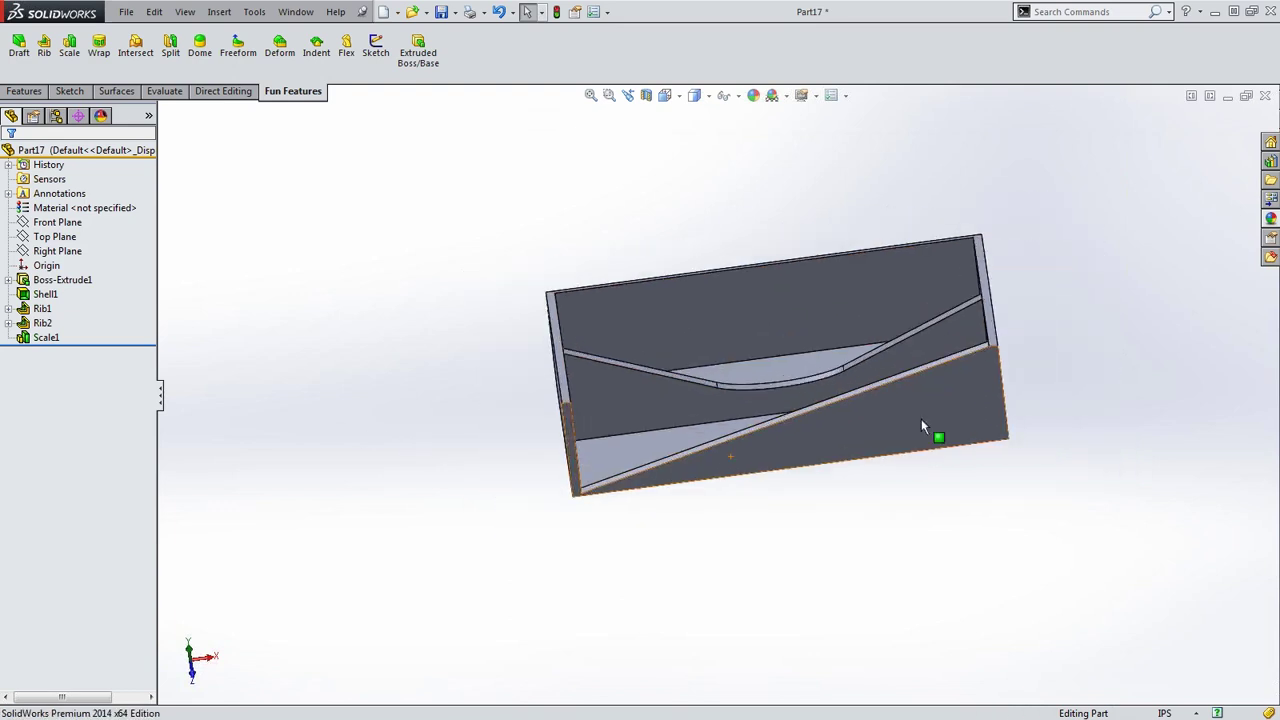
{"action": "middle_click_drag", "start_coordinate": [921, 419], "coordinate": [641, 410]}
{"action": "scroll", "coordinate": [457, 386], "scroll_direction": "up", "scroll_amount": 3}
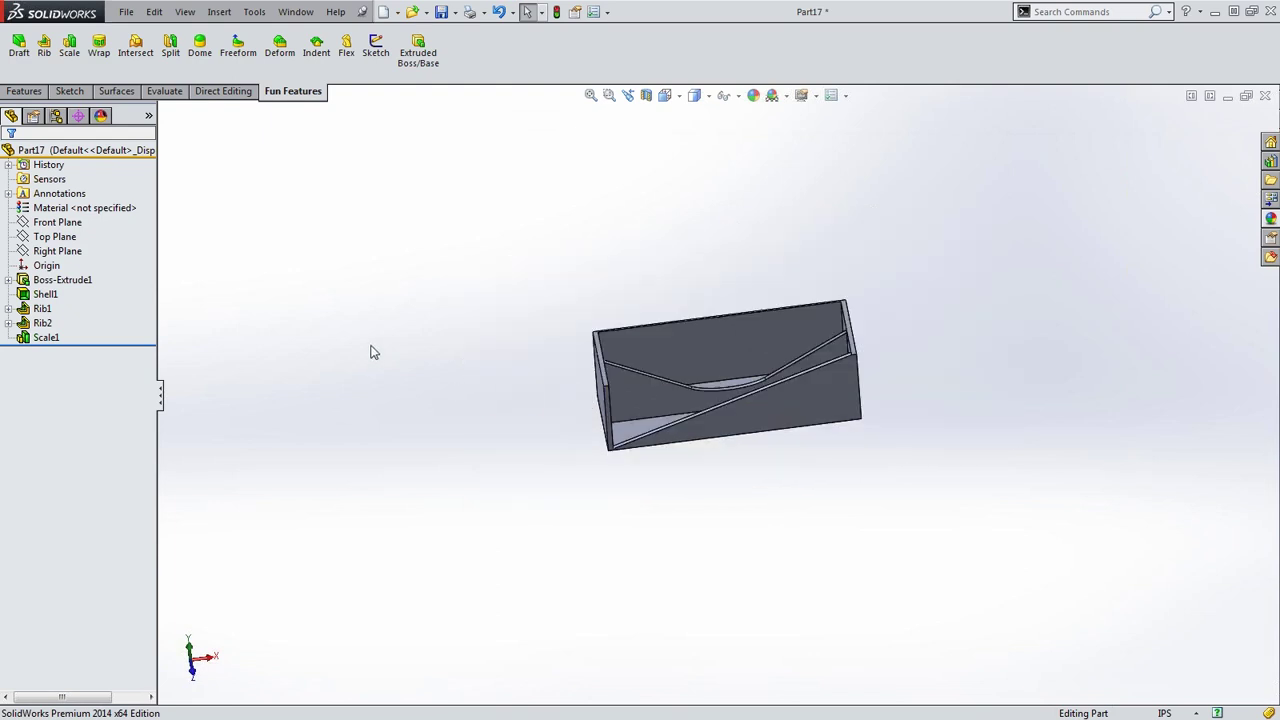
{"action": "right_click_drag", "start_coordinate": [370, 352], "coordinate": [358, 410]}
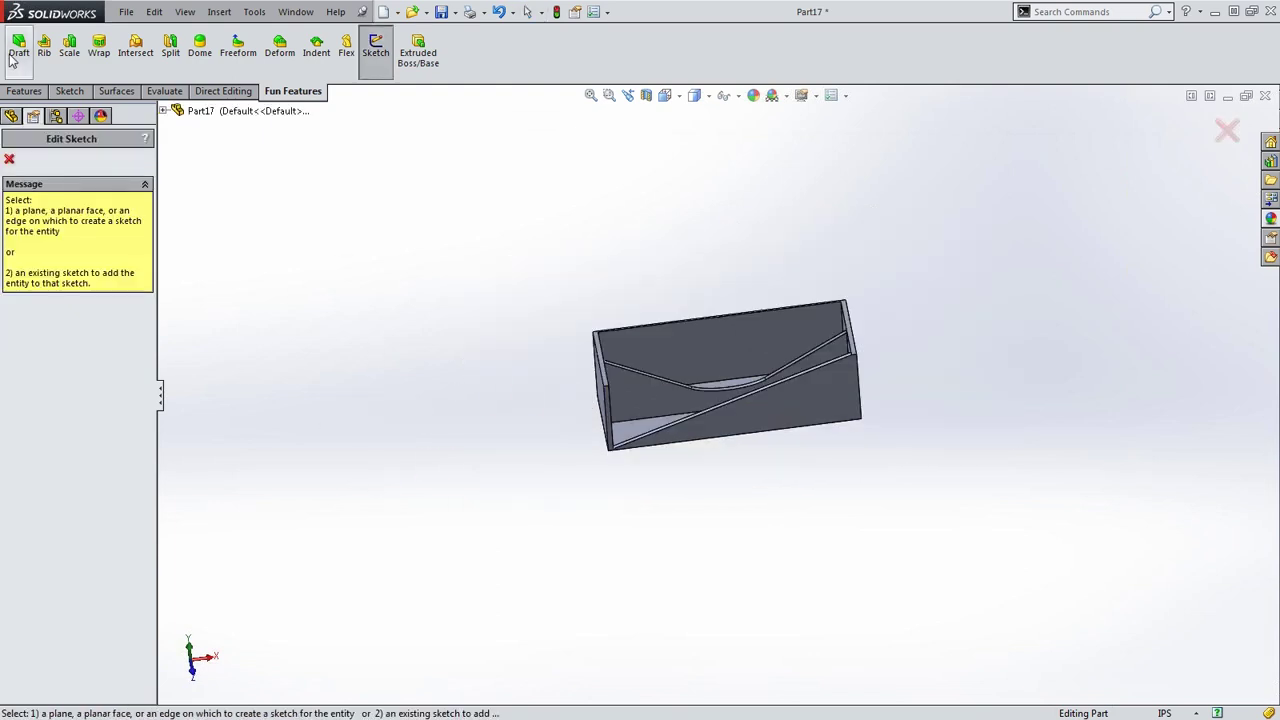
{"action": "left_click", "coordinate": [165, 111]}
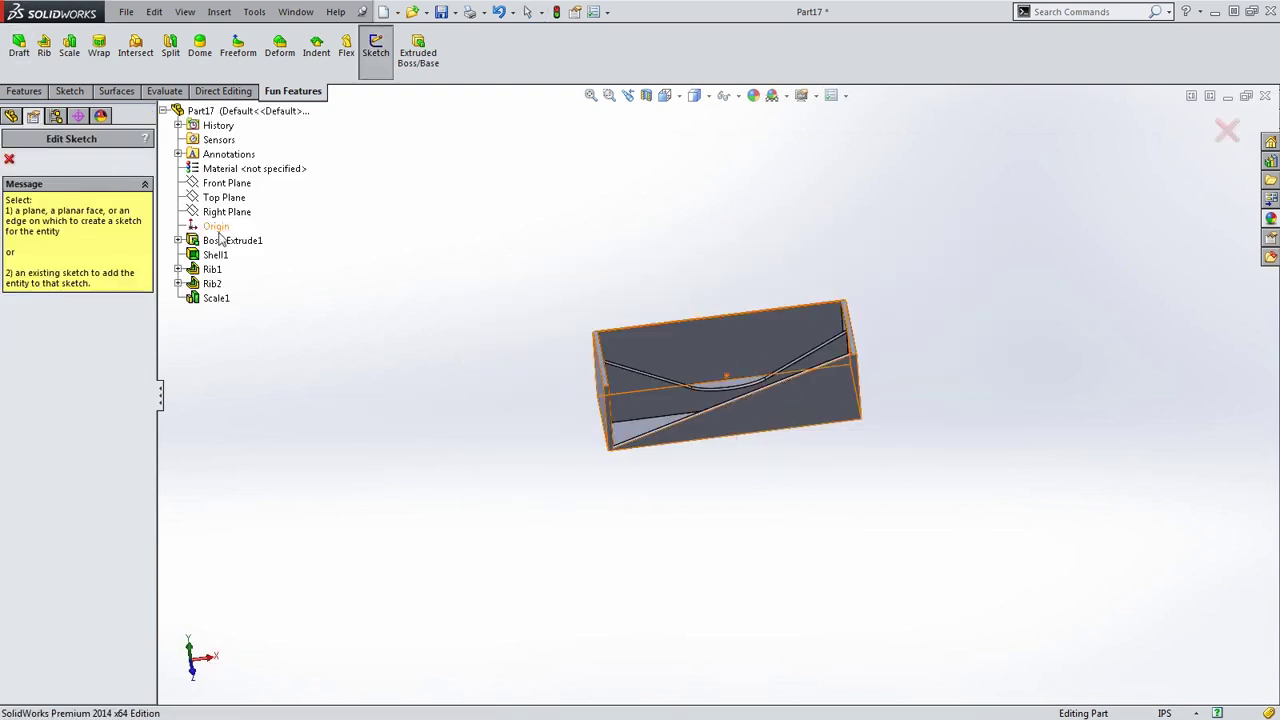
{"action": "left_click", "coordinate": [212, 184]}
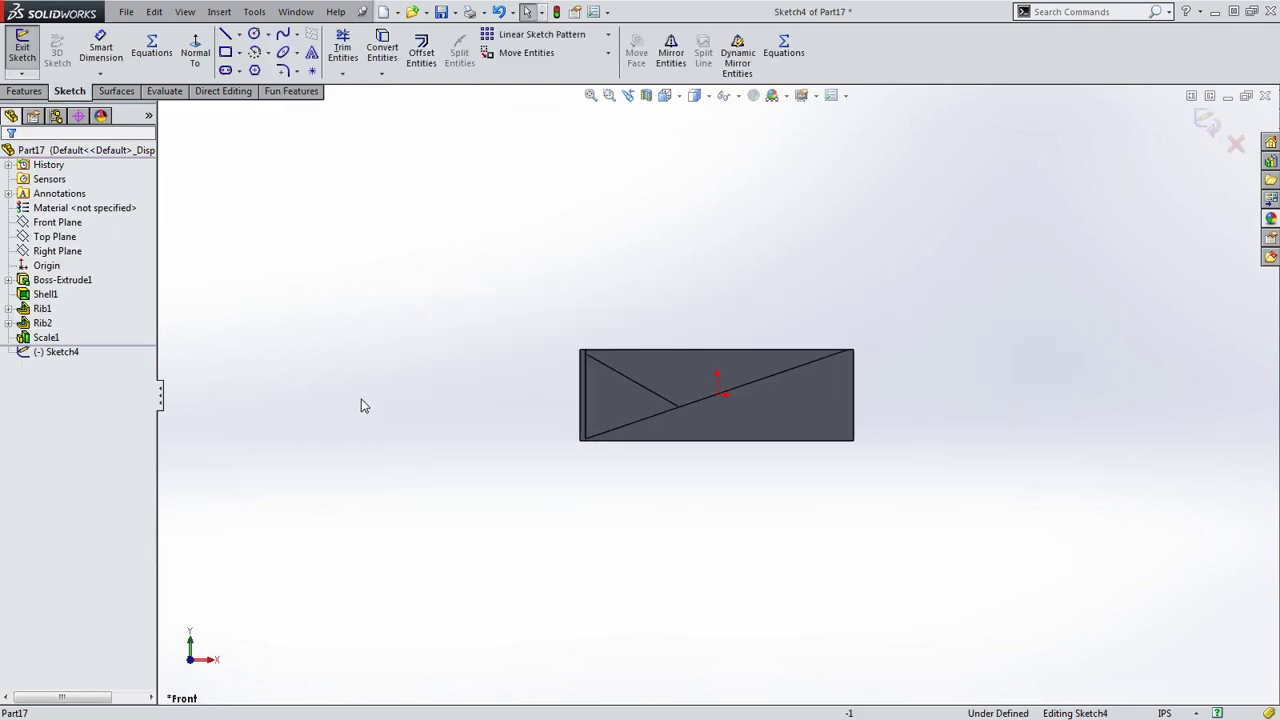
Sketch a vertical line about 8.95 in long beside the block's left end and close it with a semicircular arc bulging away from the block
{"action": "key", "text": "l"}
{"action": "left_click", "coordinate": [403, 318]}
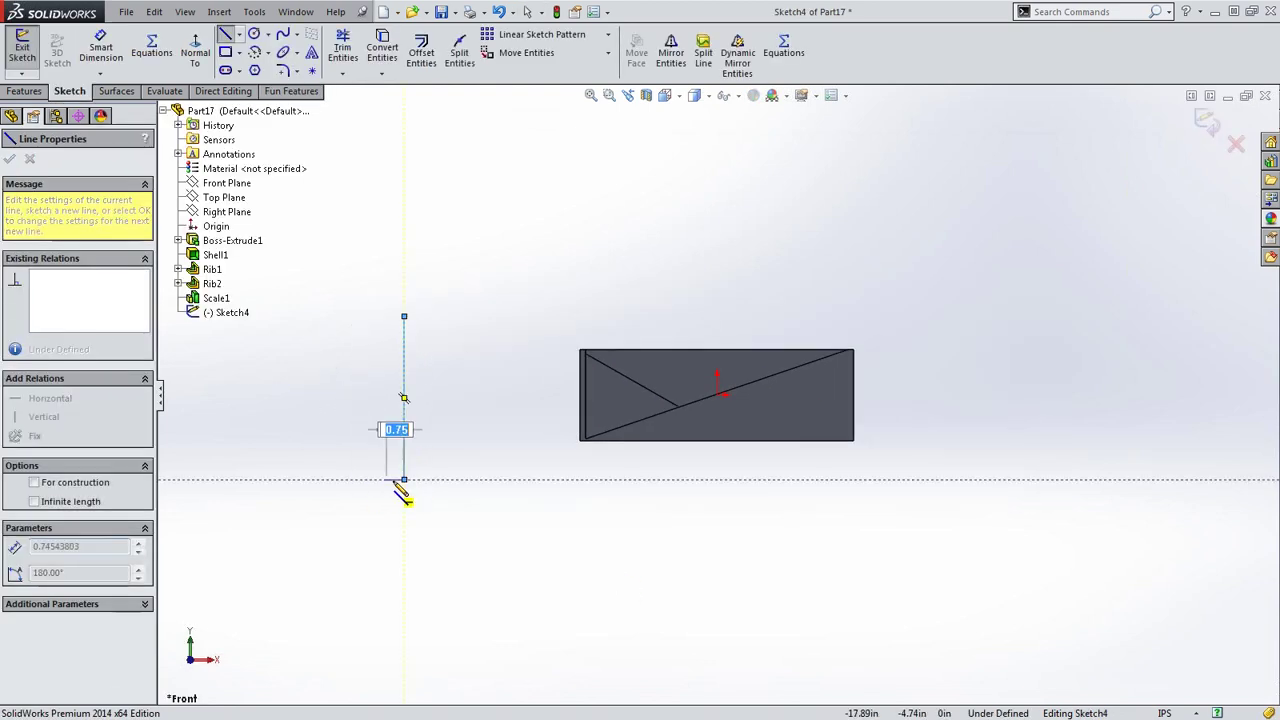
{"action": "left_click", "coordinate": [404, 479]}
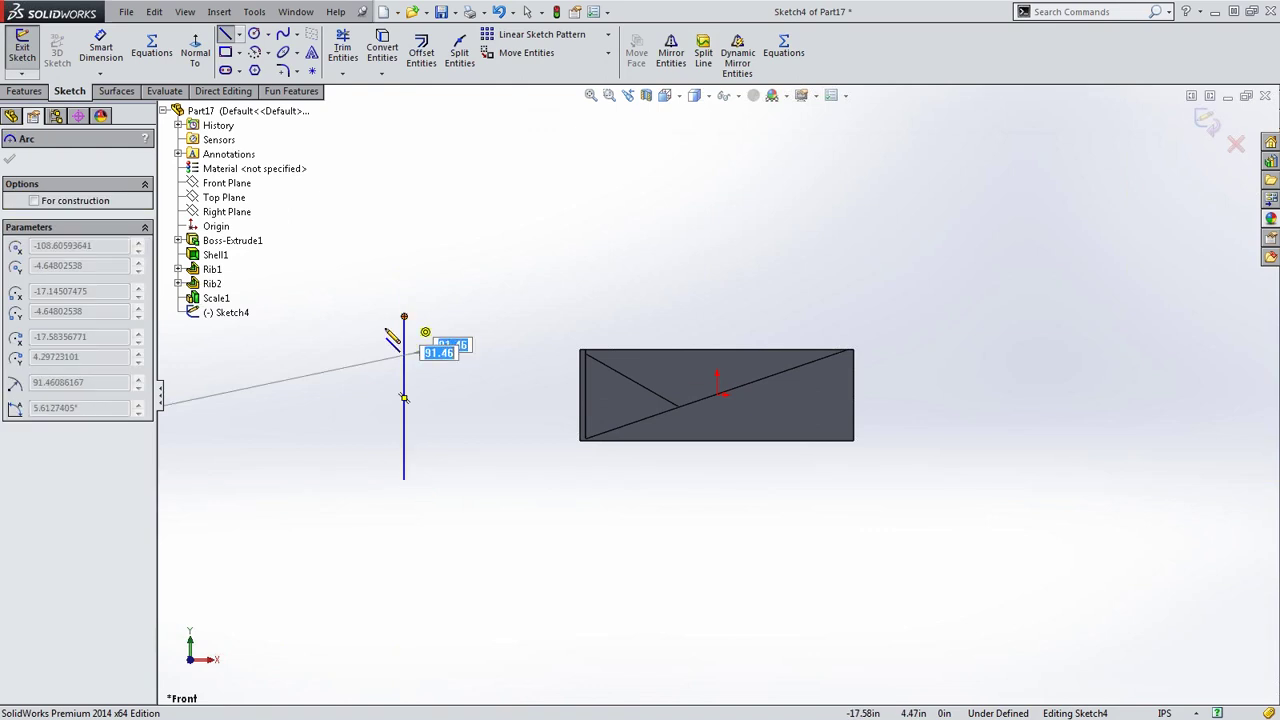
{"action": "key", "text": "Escape"}
{"action": "right_click_drag", "start_coordinate": [411, 533], "coordinate": [408, 497]}
{"action": "left_click", "coordinate": [404, 480]}
{"action": "key", "text": "Escape"}
{"action": "left_click", "coordinate": [404, 481]}
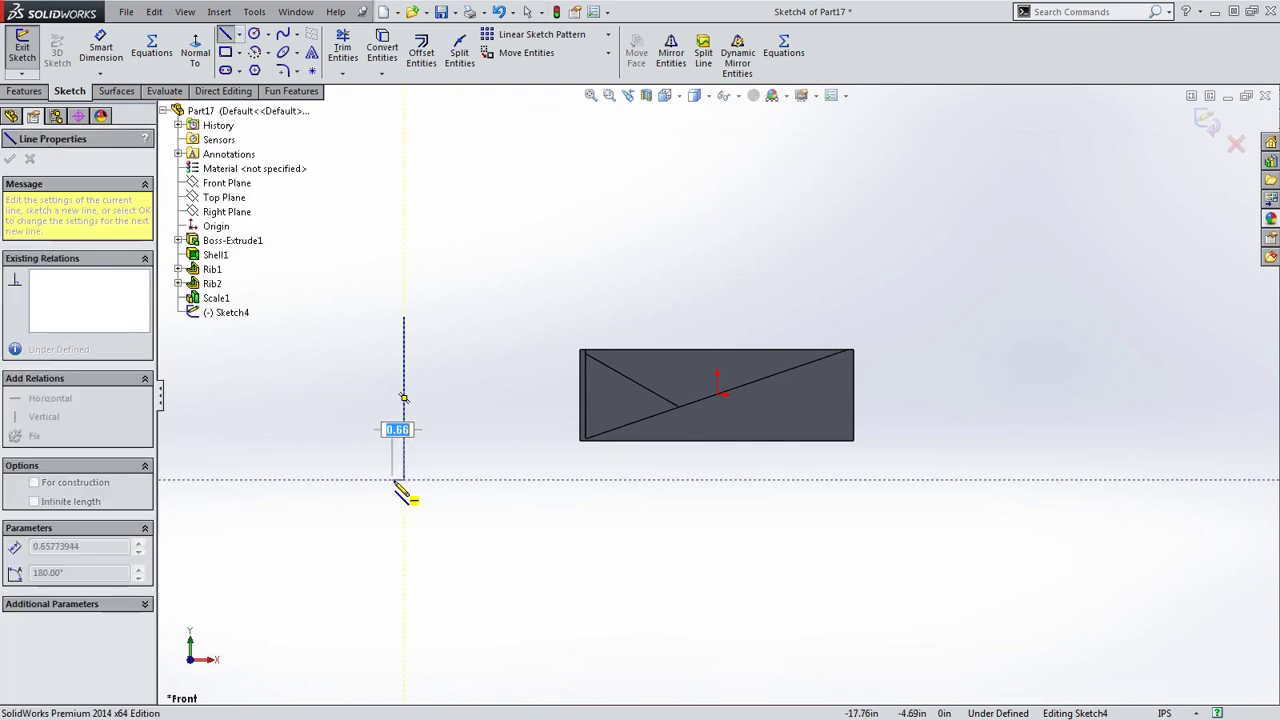
{"action": "left_click", "coordinate": [404, 318]}
{"action": "key", "text": "Escape"}
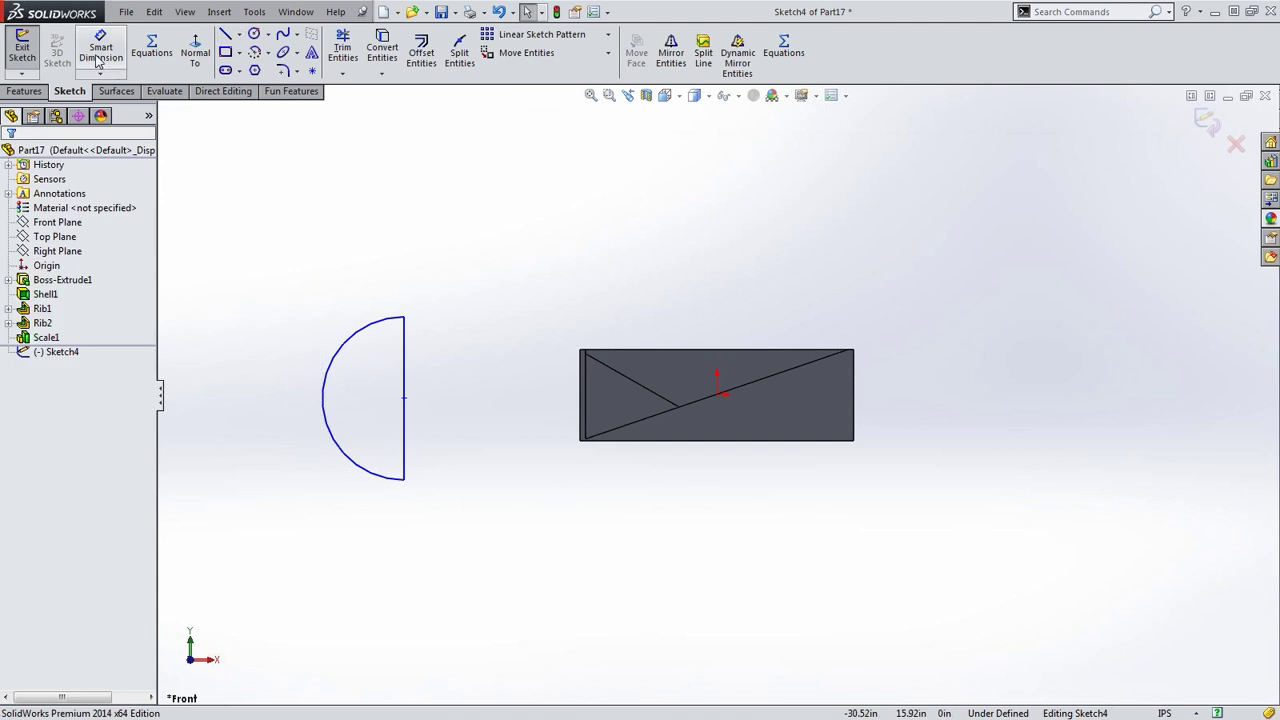
Revolve the half-circle profile 360 degrees about its vertical line to make a sphere
{"action": "left_click", "coordinate": [40, 91]}
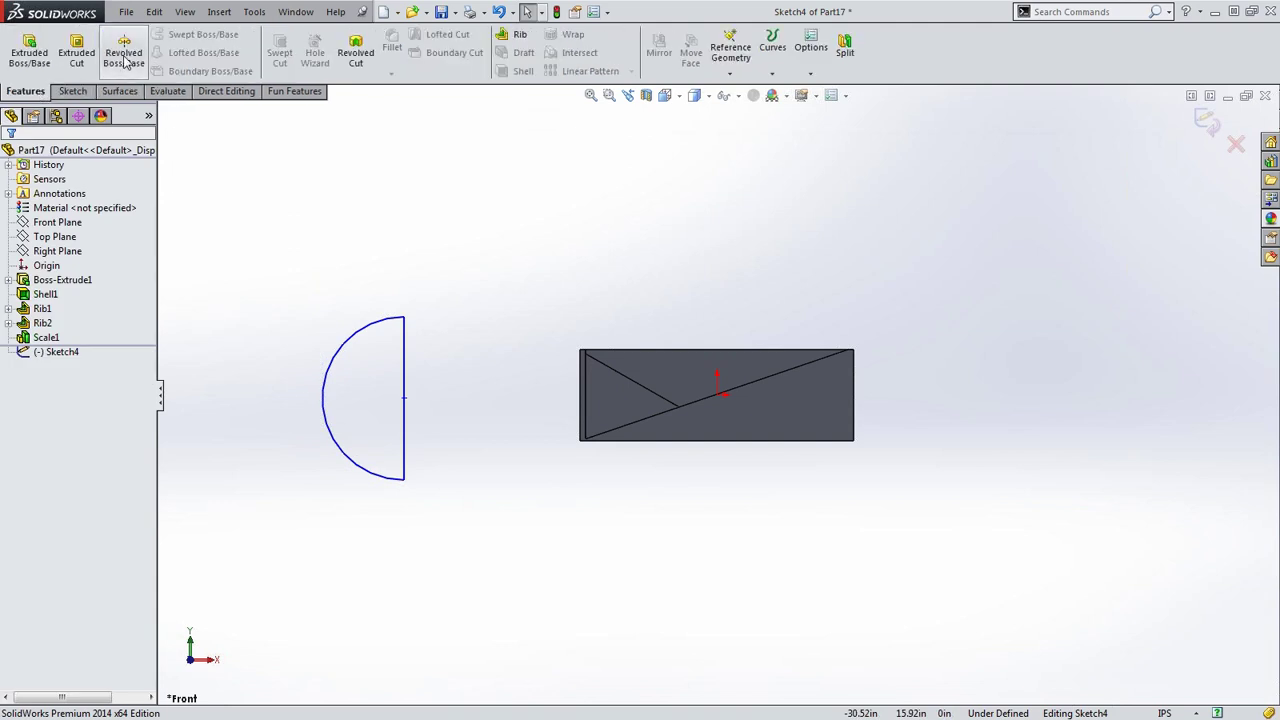
{"action": "left_click", "coordinate": [124, 52]}
{"action": "left_click", "coordinate": [404, 355]}
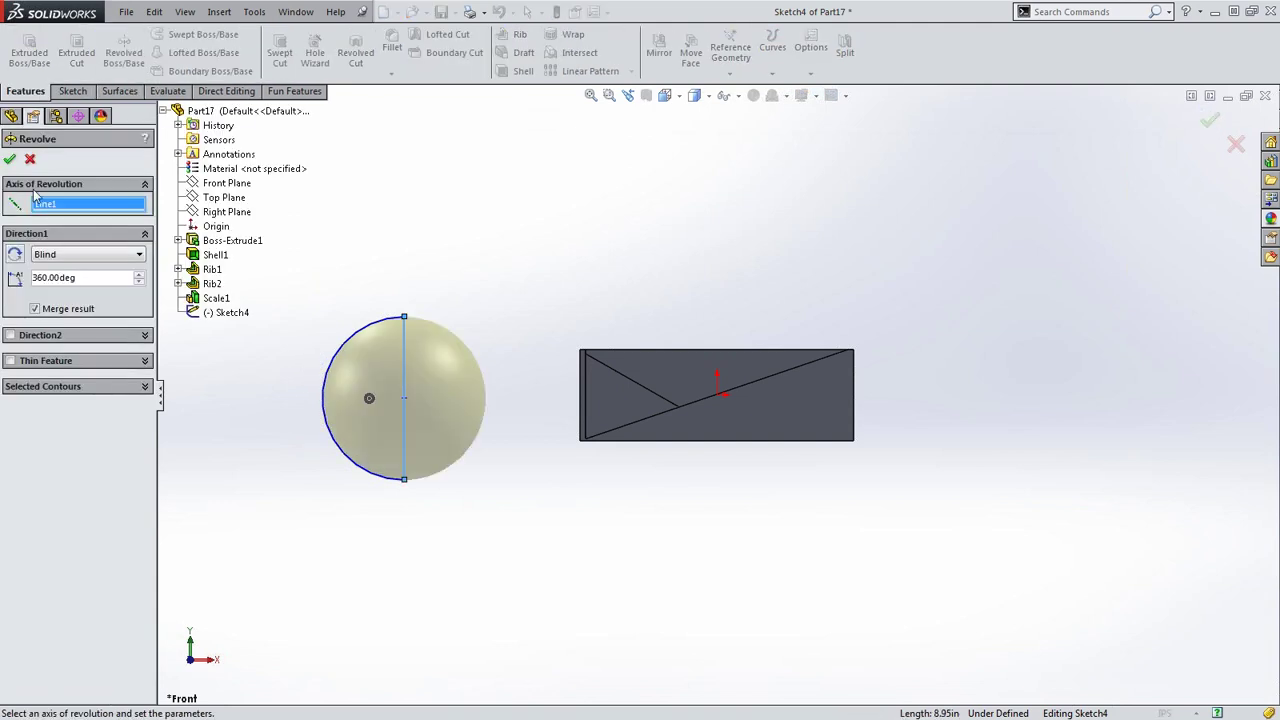
{"action": "left_click", "coordinate": [11, 160]}
Scale the sphere about its centroid with non-uniform factors X 1, Y 2 and Z 1
{"action": "mouse_move", "coordinate": [449, 243]}
{"action": "middle_mouse_down"}
{"action": "mouse_move", "coordinate": [437, 566]}
{"action": "mouse_move", "coordinate": [455, 470]}
{"action": "middle_mouse_up"}
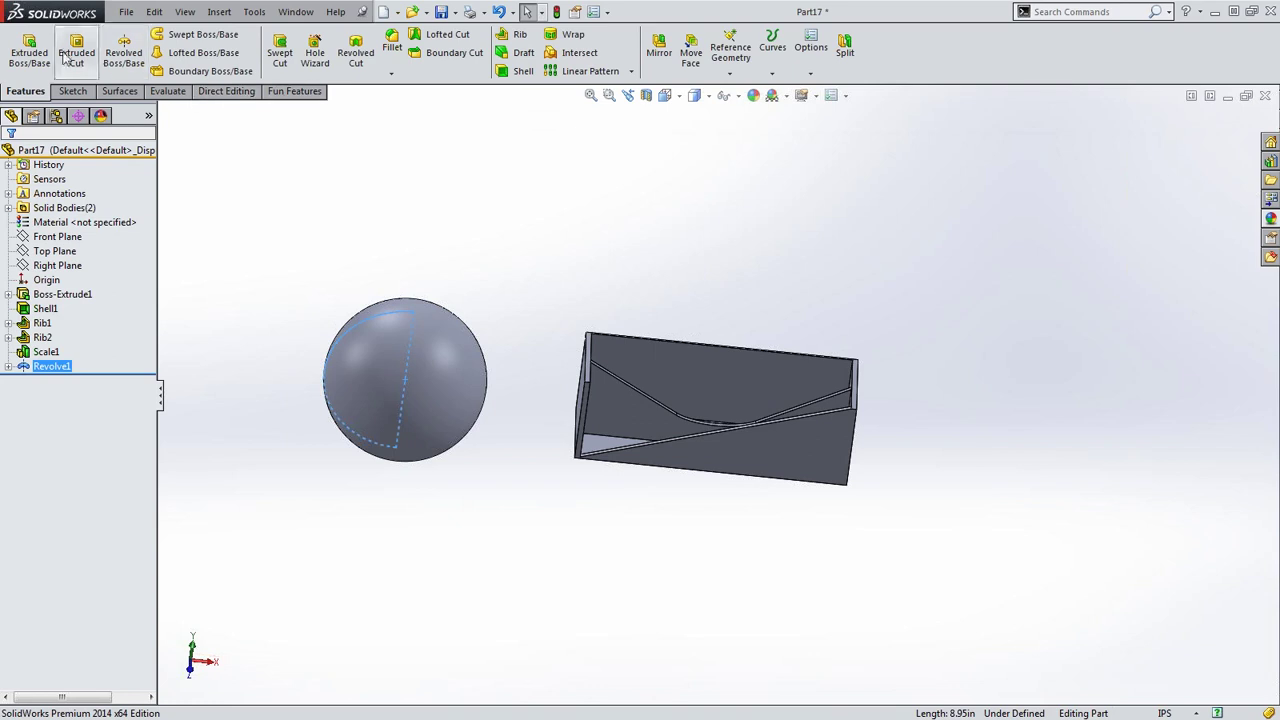
{"action": "left_click", "coordinate": [294, 91]}
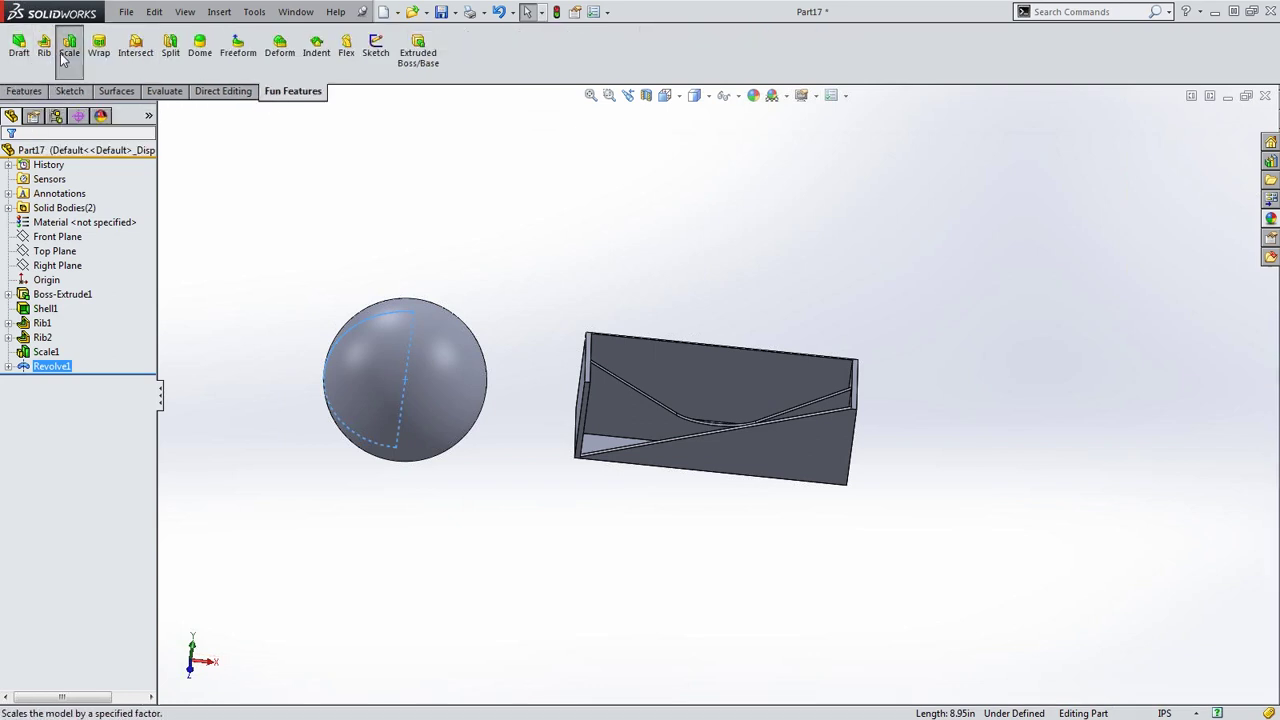
{"action": "left_click", "coordinate": [69, 45]}
{"action": "left_click", "coordinate": [451, 370]}
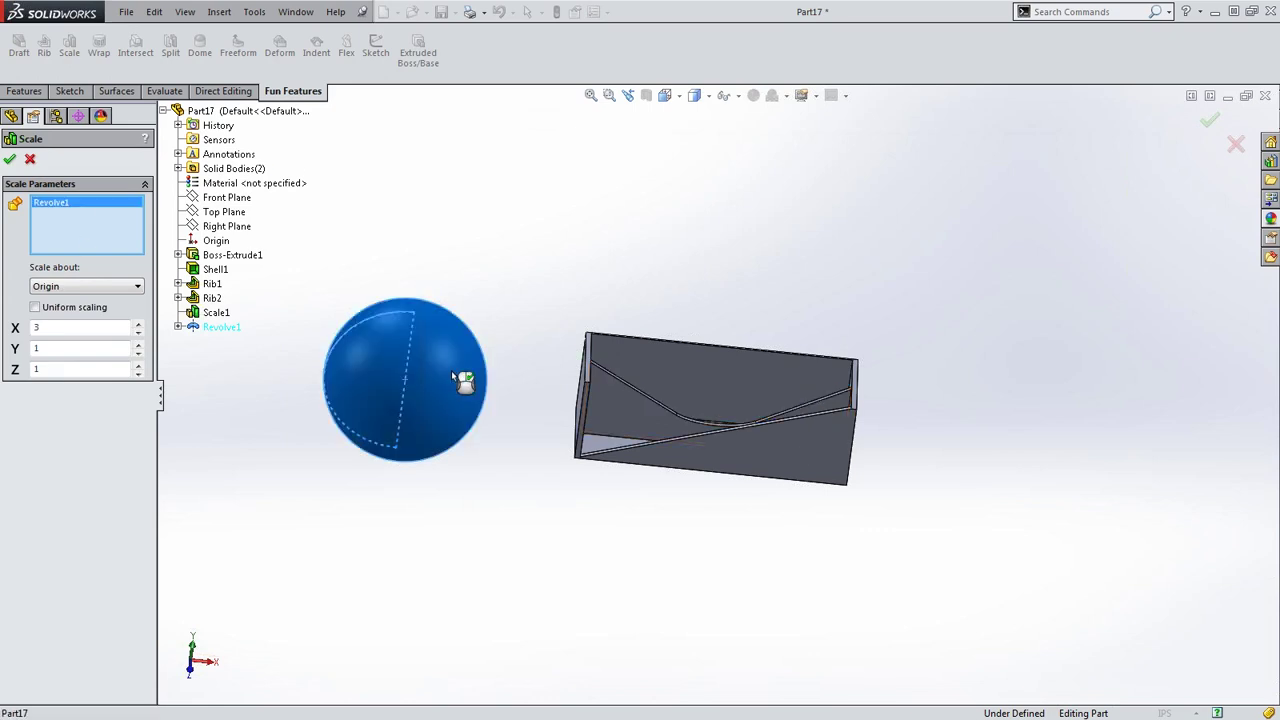
{"action": "left_click", "coordinate": [86, 287]}
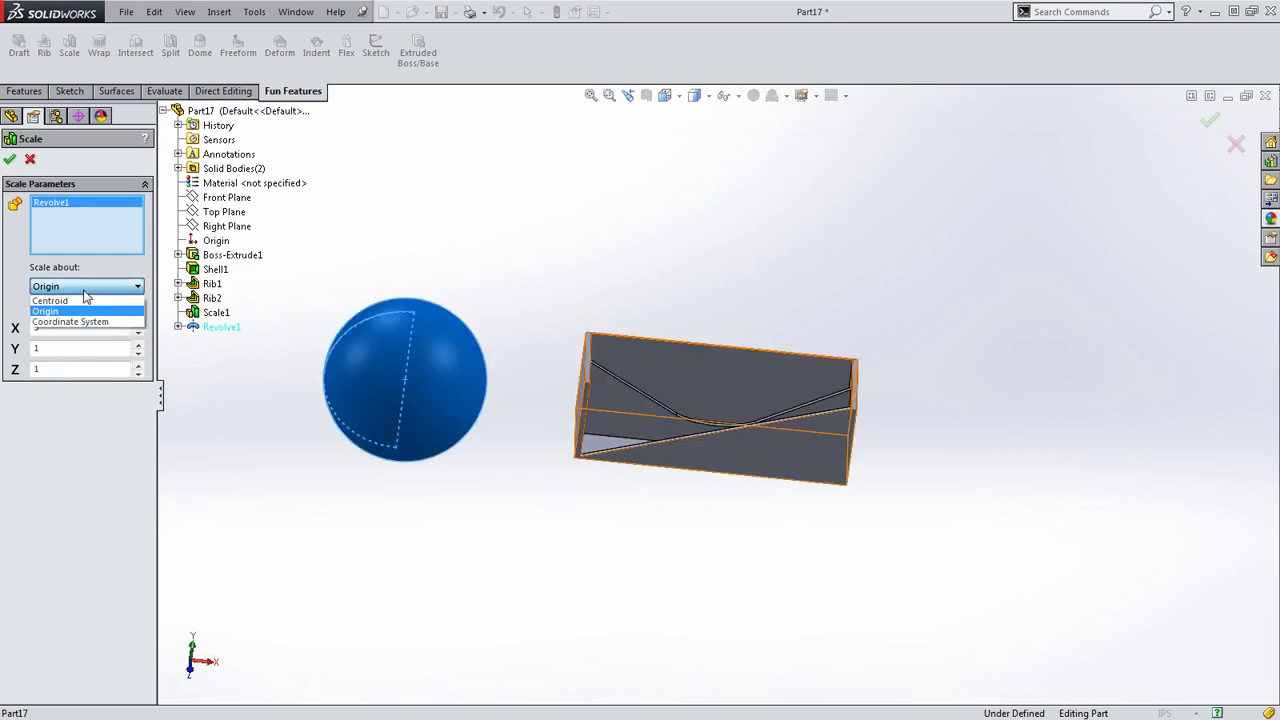
{"action": "left_click", "coordinate": [50, 300]}
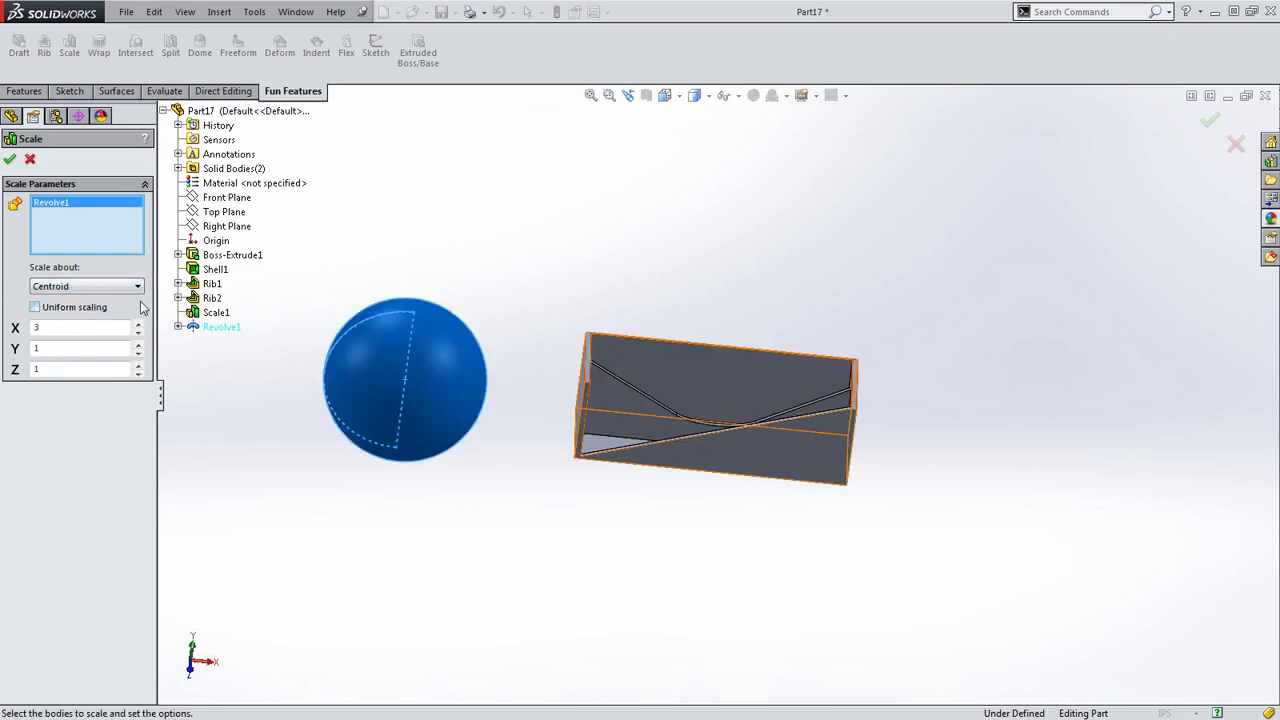
{"action": "left_click", "coordinate": [60, 366]}
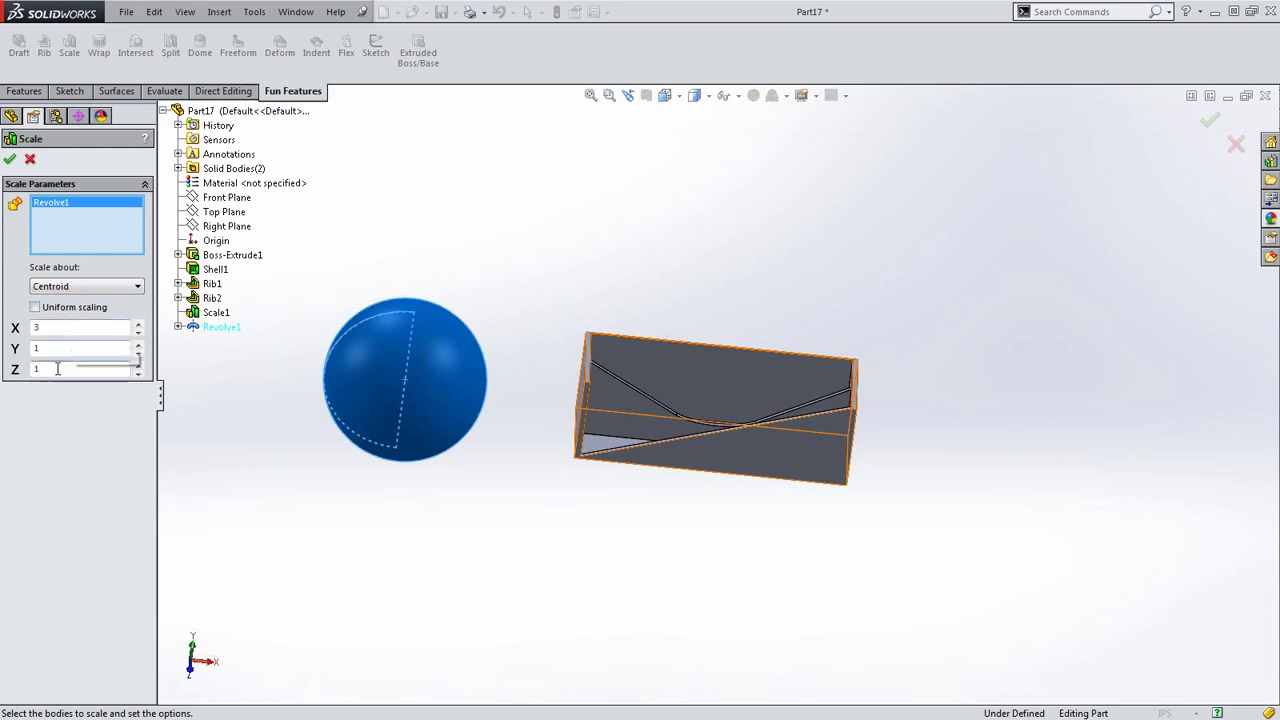
{"action": "left_click_drag", "start_coordinate": [42, 369], "coordinate": [27, 348]}
{"action": "type", "text": "1"}
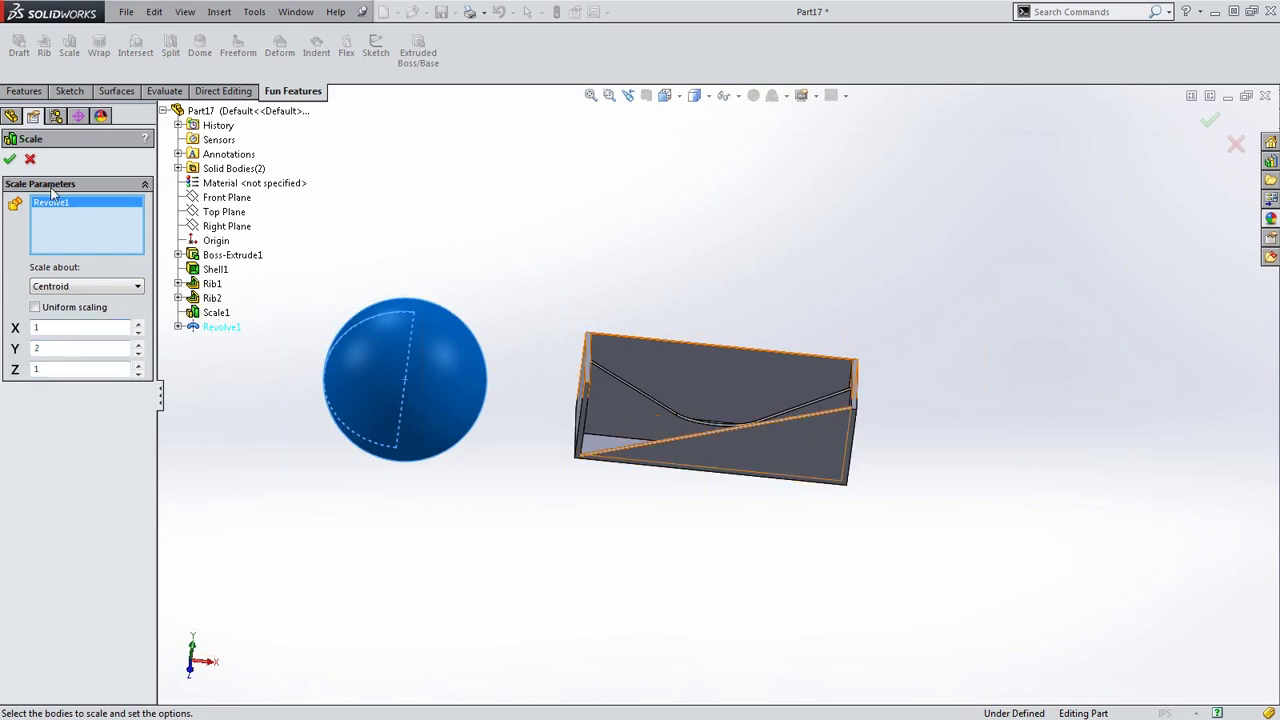
{"action": "left_click", "coordinate": [9, 160]}
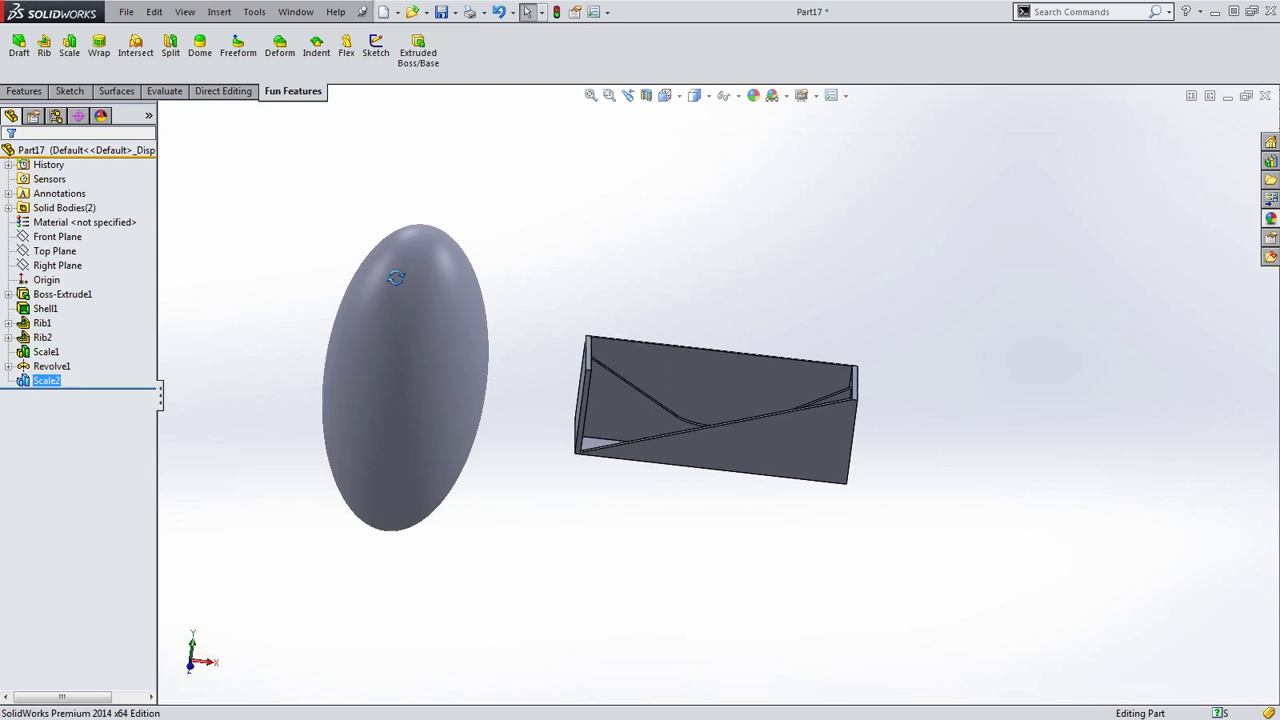
Edit the revolved body's Scale feature to use a Y factor of 3
{"action": "middle_click_drag", "start_coordinate": [491, 371], "coordinate": [605, 427]}
{"action": "scroll", "coordinate": [605, 427], "scroll_direction": "down", "scroll_amount": 3}
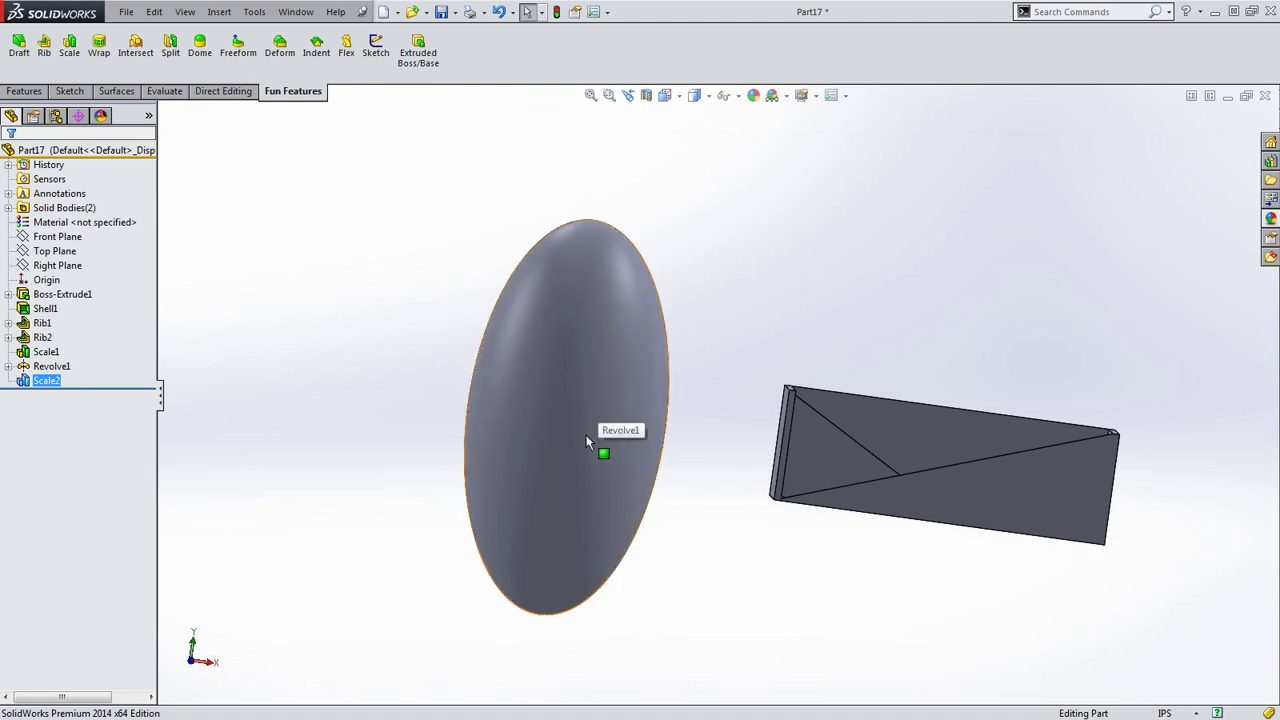
{"action": "middle_click_drag", "start_coordinate": [586, 437], "coordinate": [592, 441]}
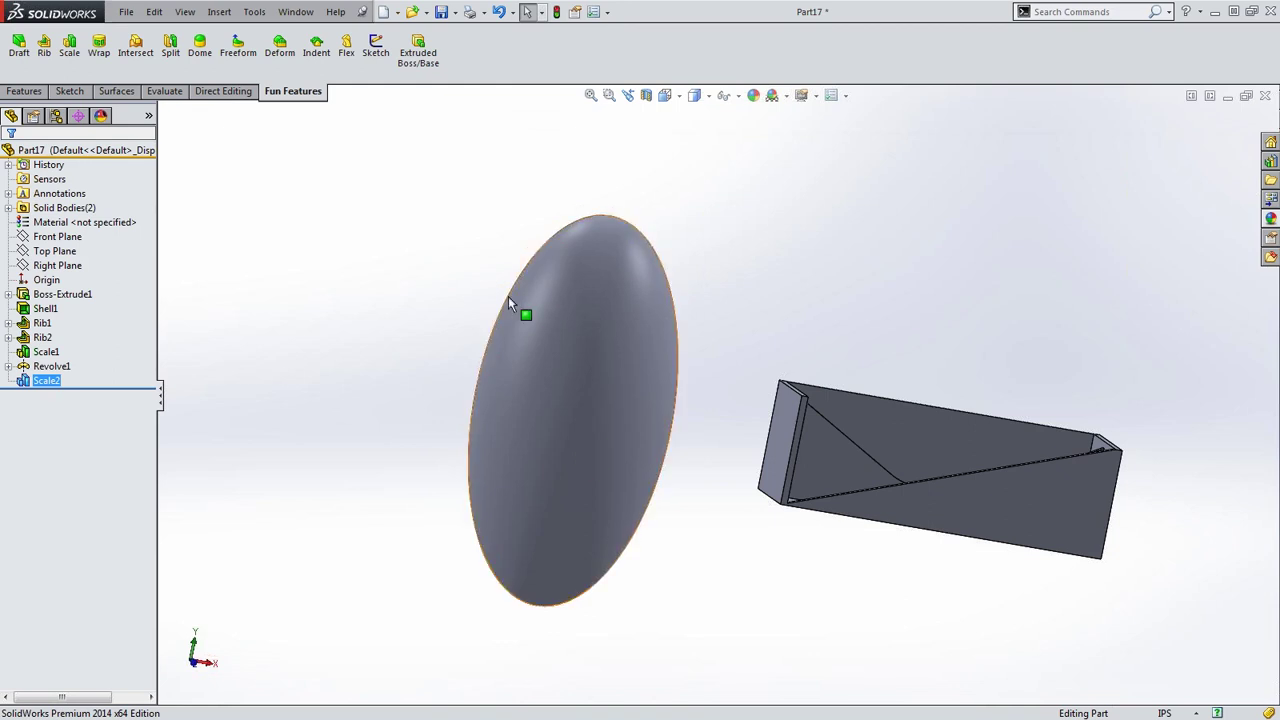
{"action": "left_click", "coordinate": [48, 381]}
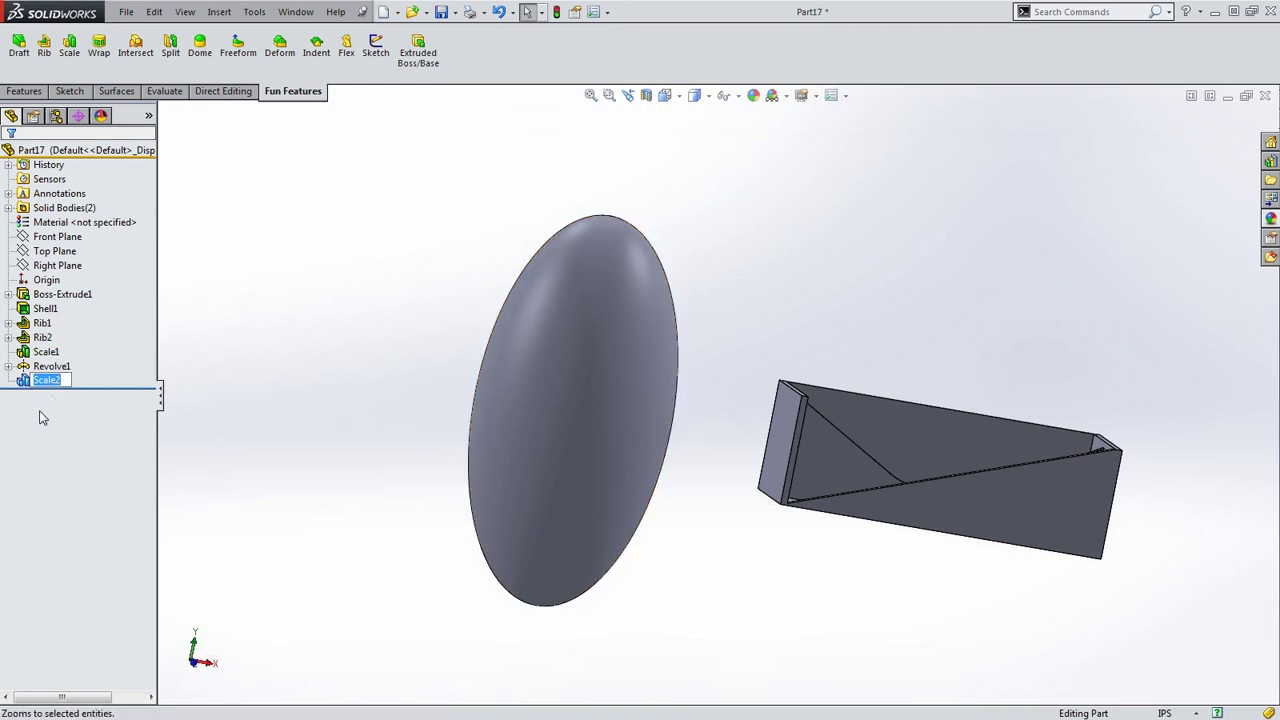
{"action": "left_click", "coordinate": [50, 366], "text": "ctrl"}
{"action": "left_click", "coordinate": [57, 337]}
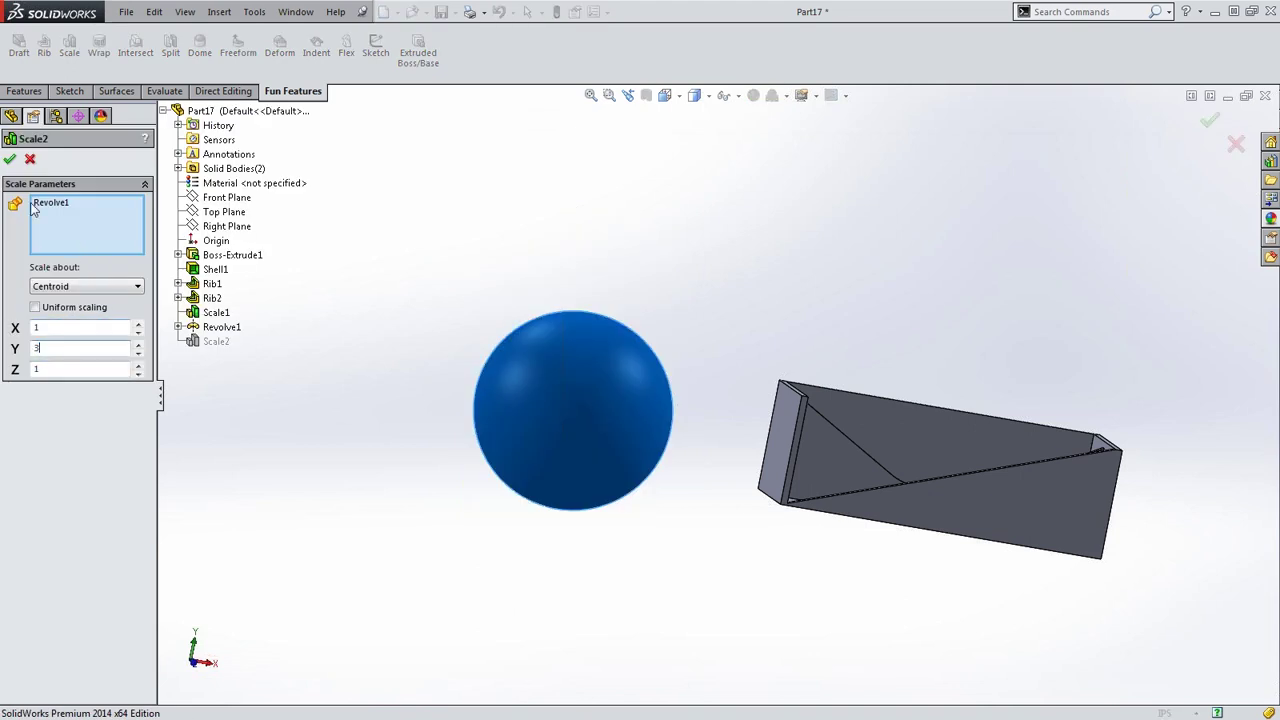
{"action": "left_click", "coordinate": [9, 162]}
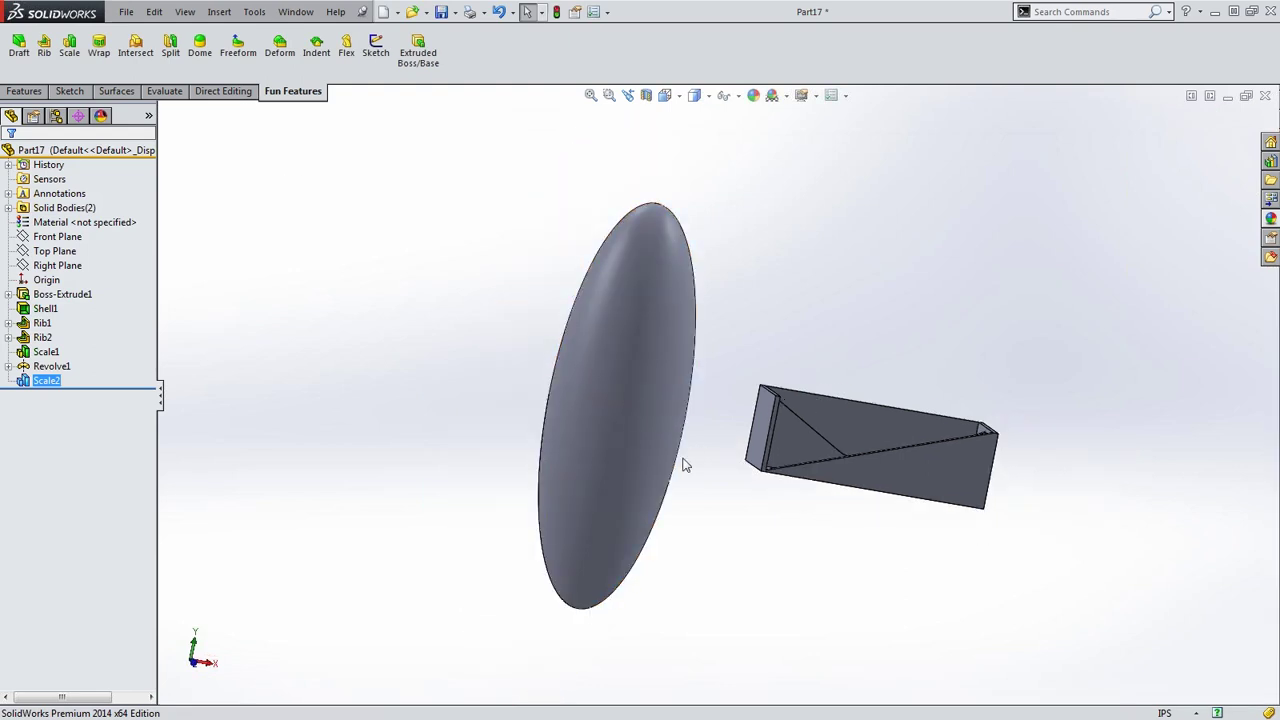
{"action": "left_click", "coordinate": [714, 552]}
{"action": "left_click", "coordinate": [219, 12]}
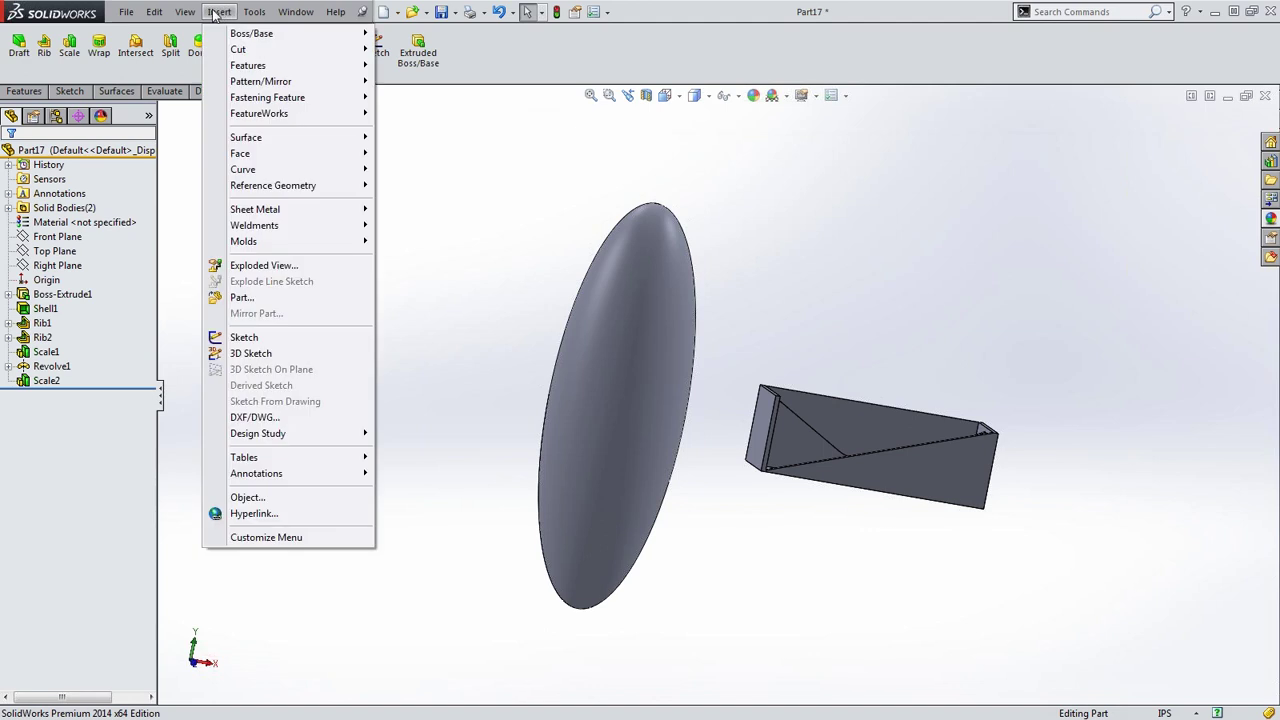
{"action": "mouse_move", "coordinate": [262, 68]}
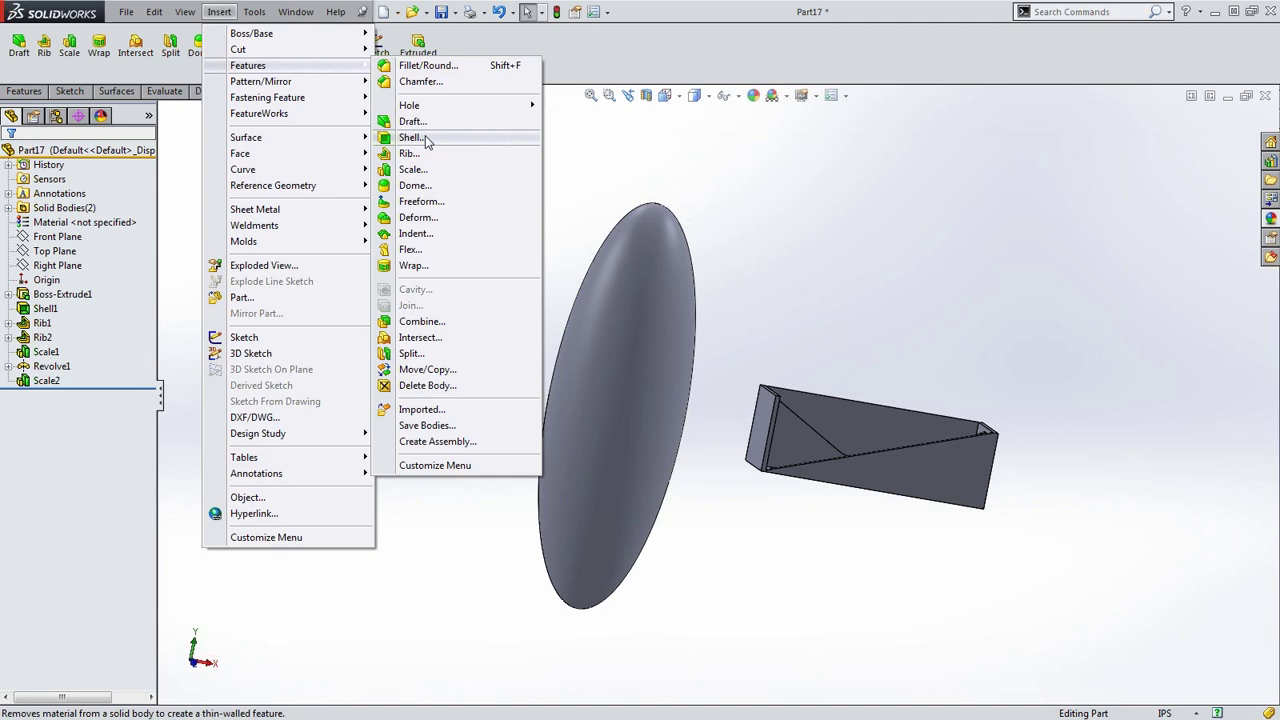
{"action": "left_click", "coordinate": [844, 195]}
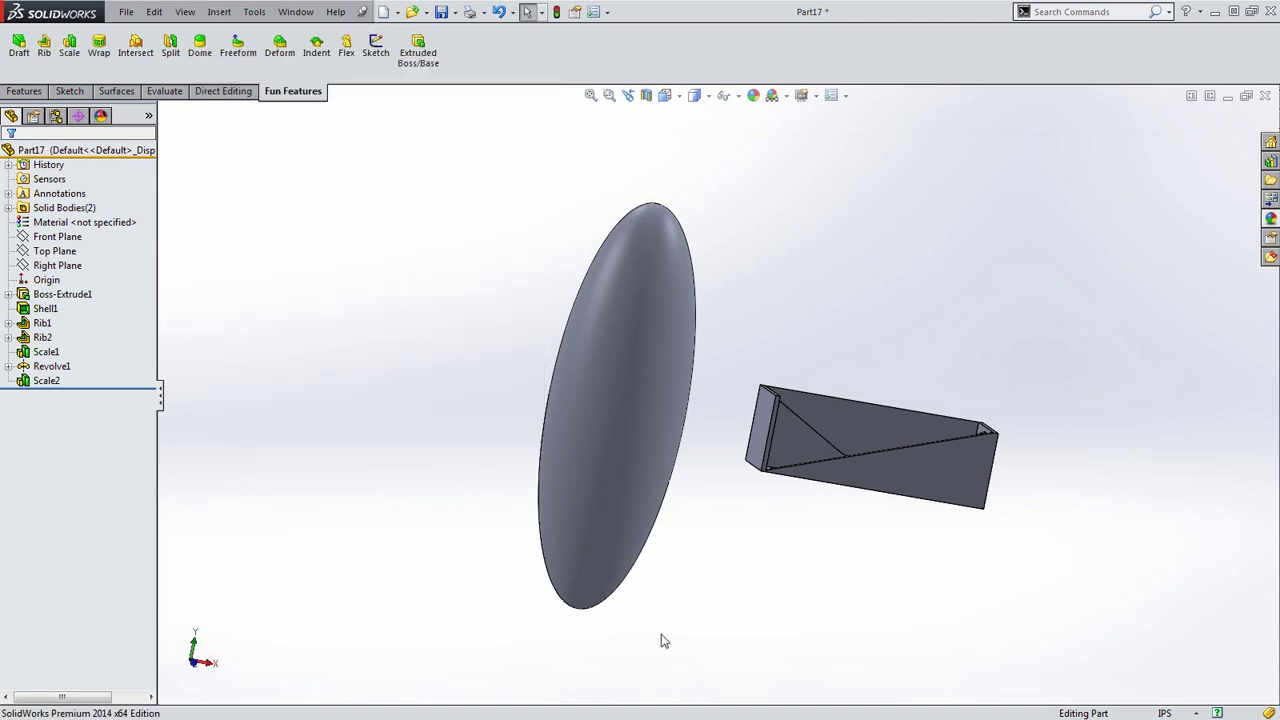
Switch to the PowerPoint slide show and advance to the slide on Wrap, Intersect and Split
{"action": "key", "text": "alt+Tab"}
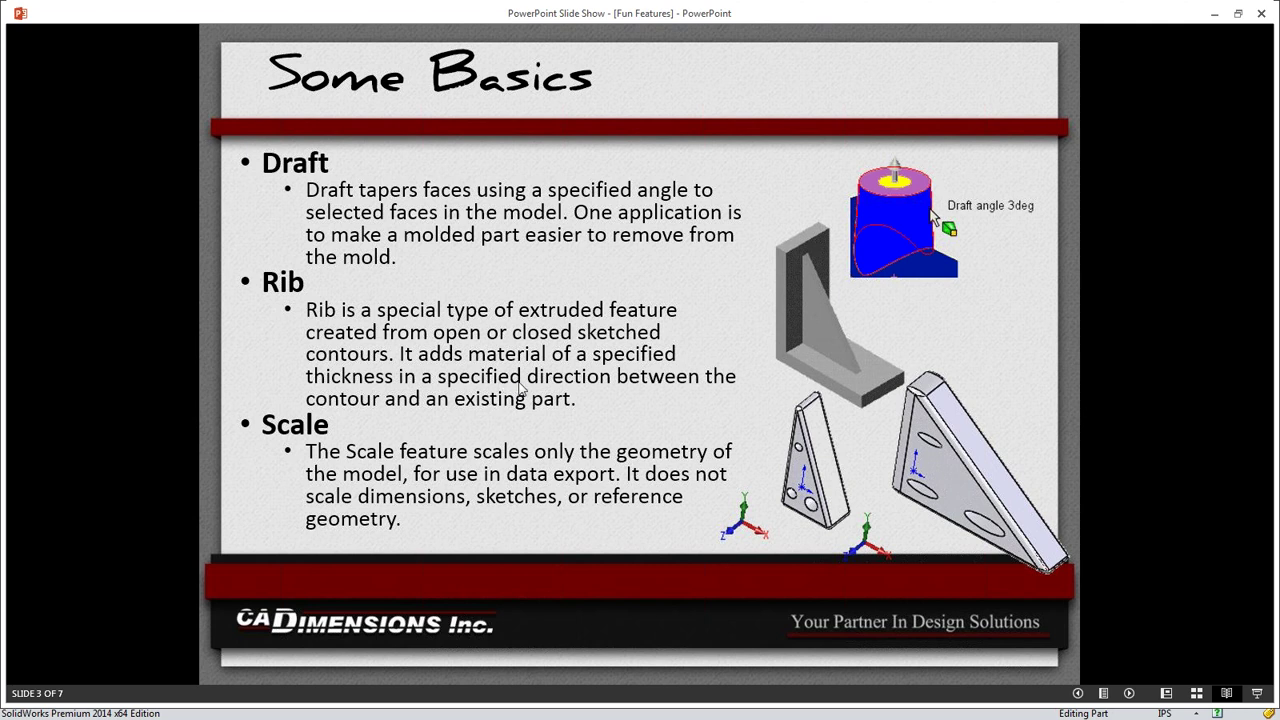
{"action": "left_click", "coordinate": [437, 345]}
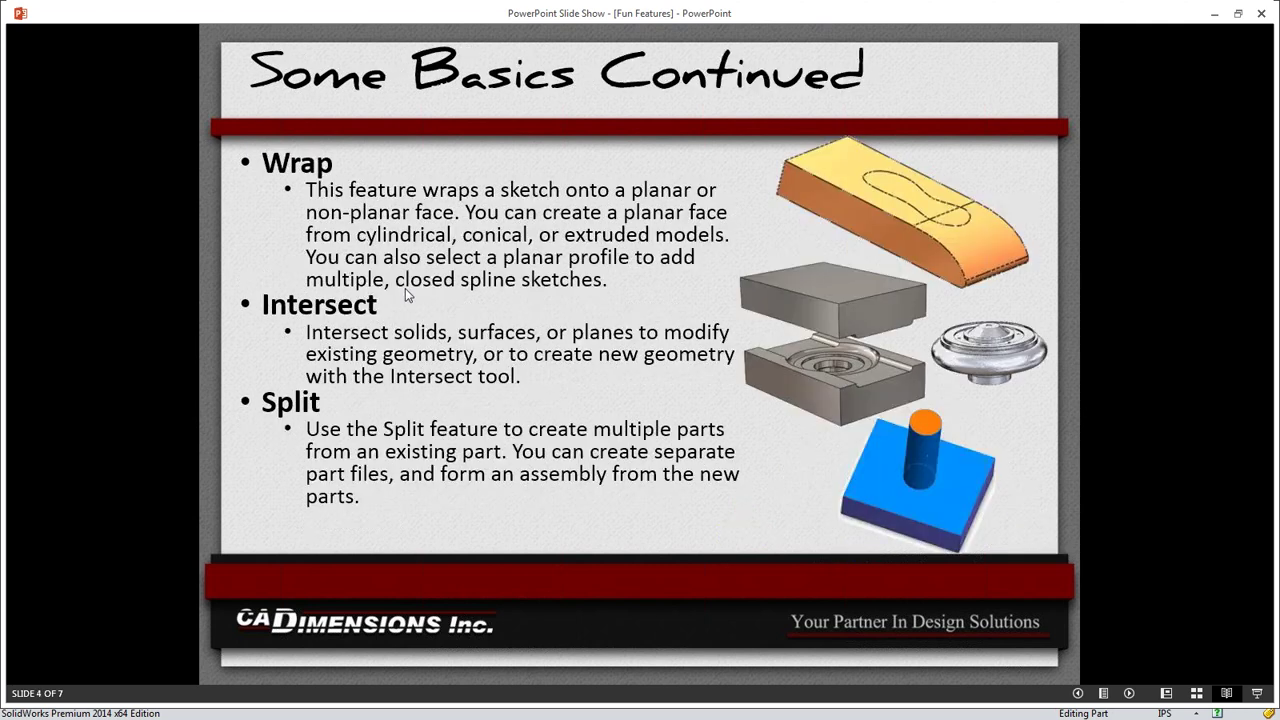
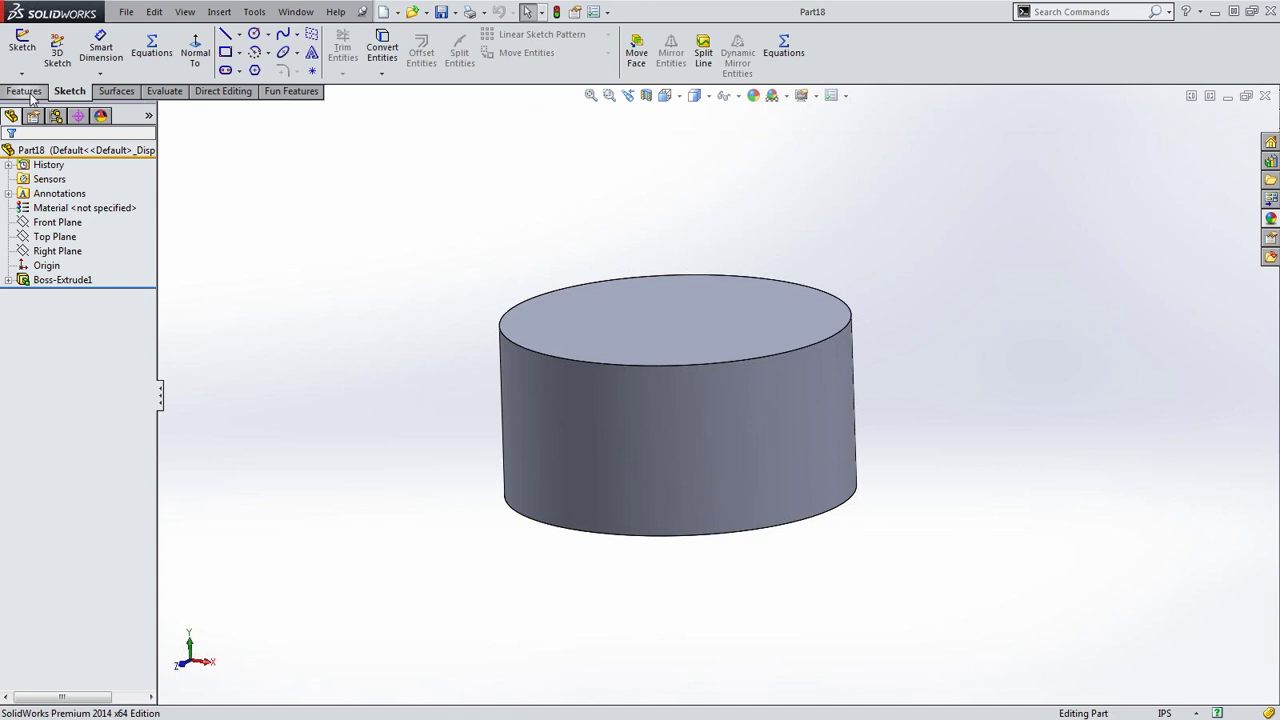
Create a reference plane parallel to the Front Plane at a 6.00 in offset, in front of the cylinder
{"action": "left_click", "coordinate": [28, 92]}
{"action": "left_click", "coordinate": [732, 72]}
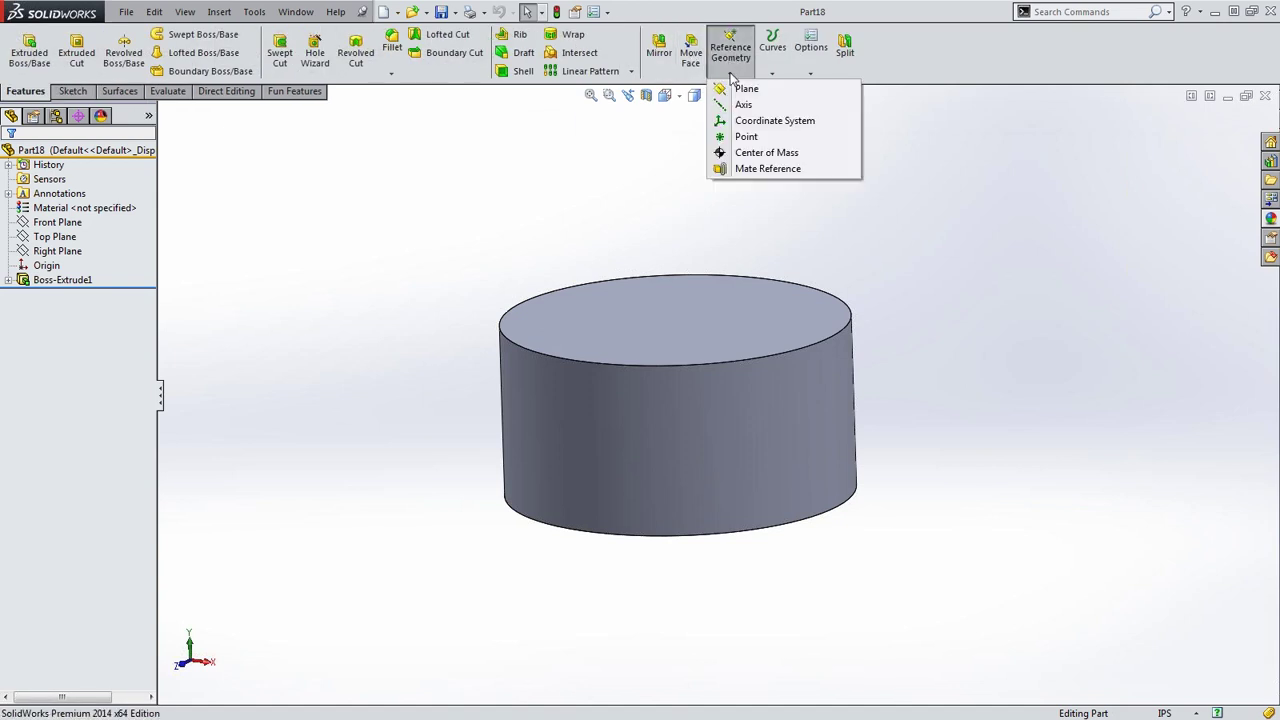
{"action": "left_click", "coordinate": [746, 88]}
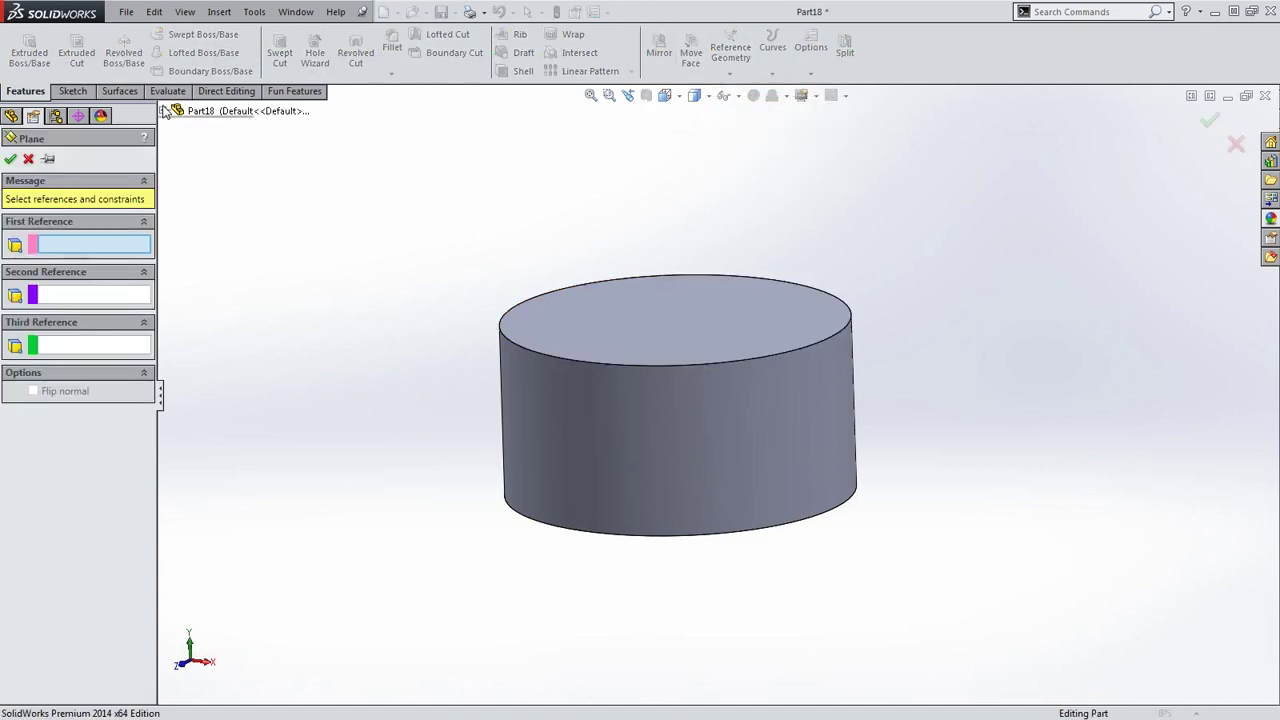
{"action": "left_click", "coordinate": [166, 111]}
{"action": "left_click", "coordinate": [225, 183]}
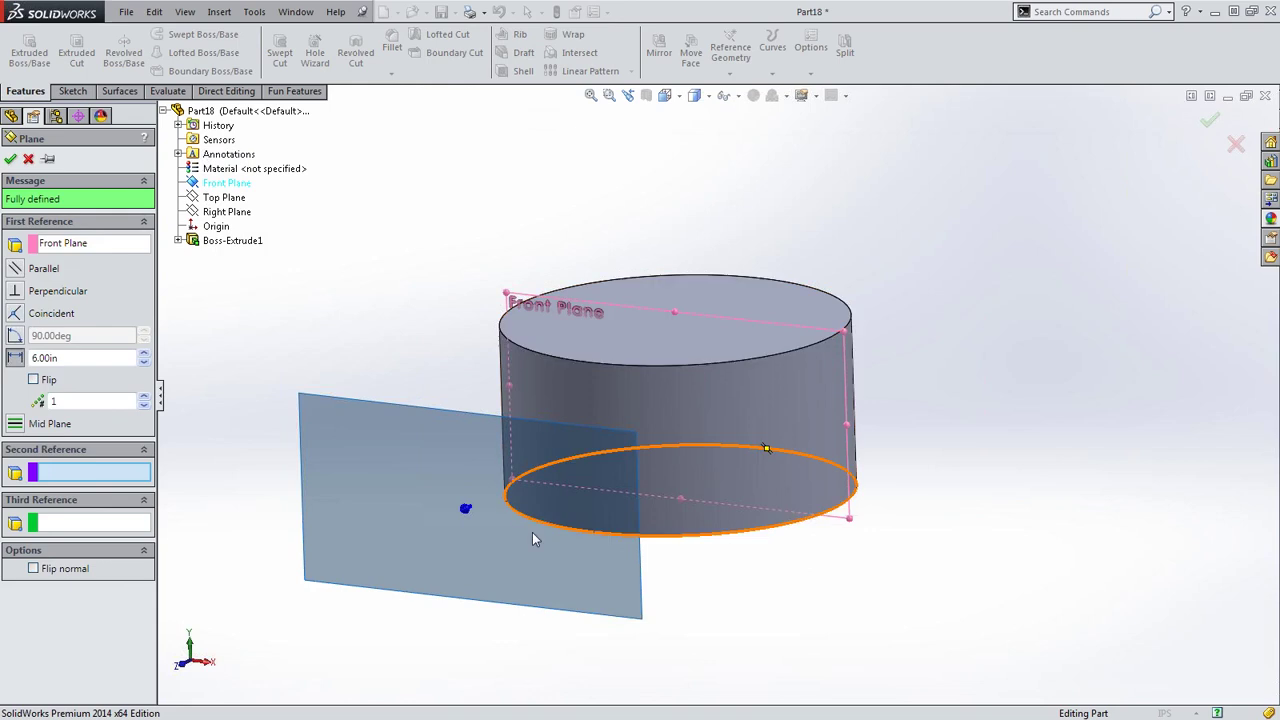
{"action": "middle_click_drag", "start_coordinate": [532, 540], "coordinate": [357, 363]}
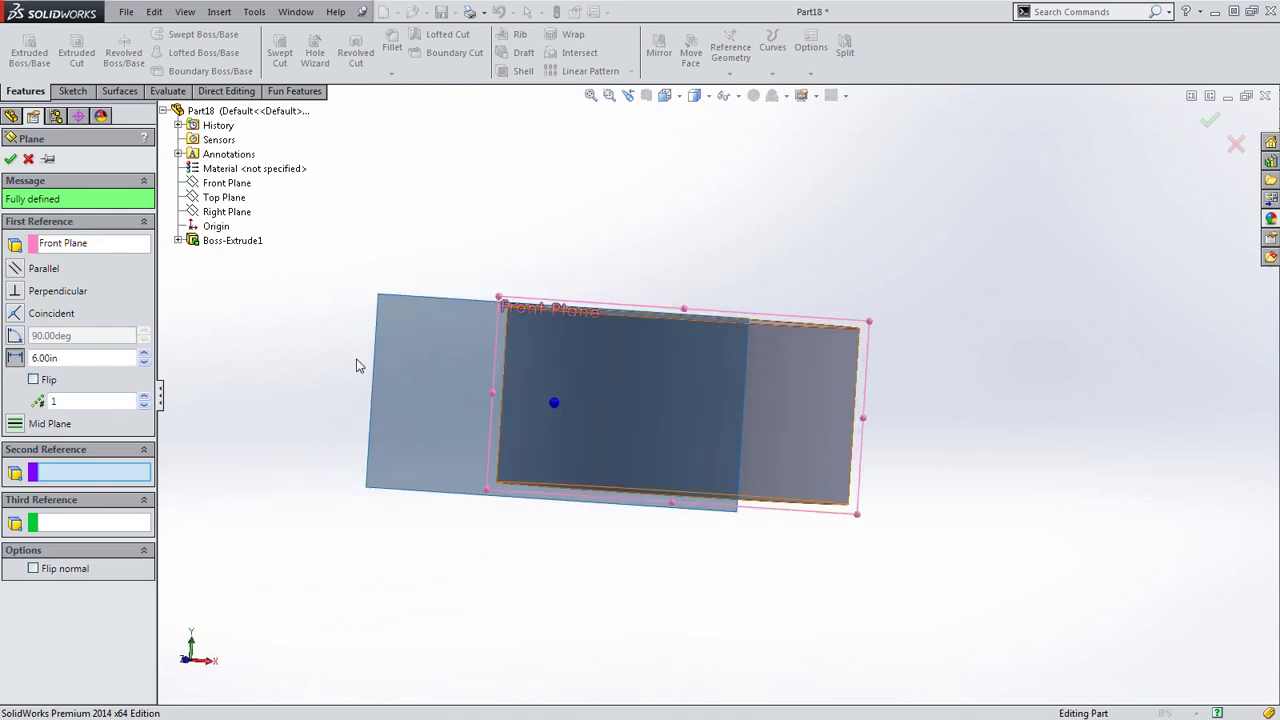
{"action": "left_click", "coordinate": [10, 160]}
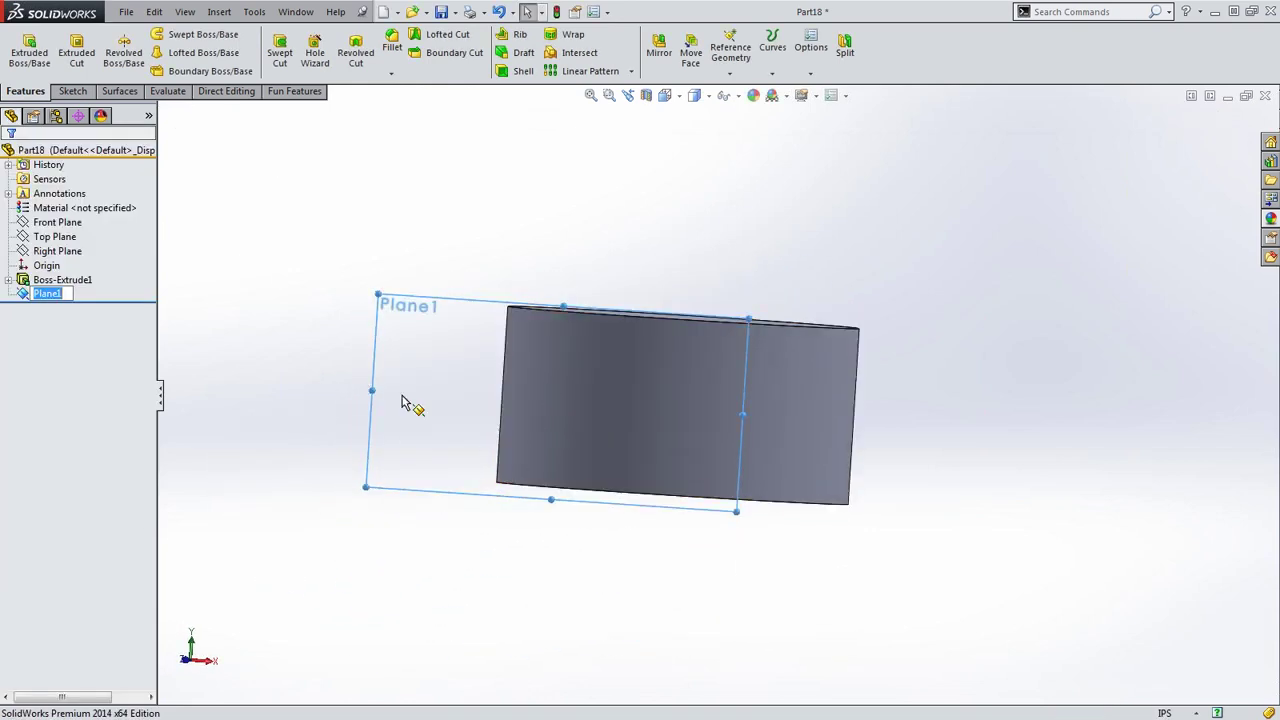
Sketch a horizontal line about 3.8 in long on the new offset plane, below the origin, and make it construction geometry
{"action": "key", "text": "s"}
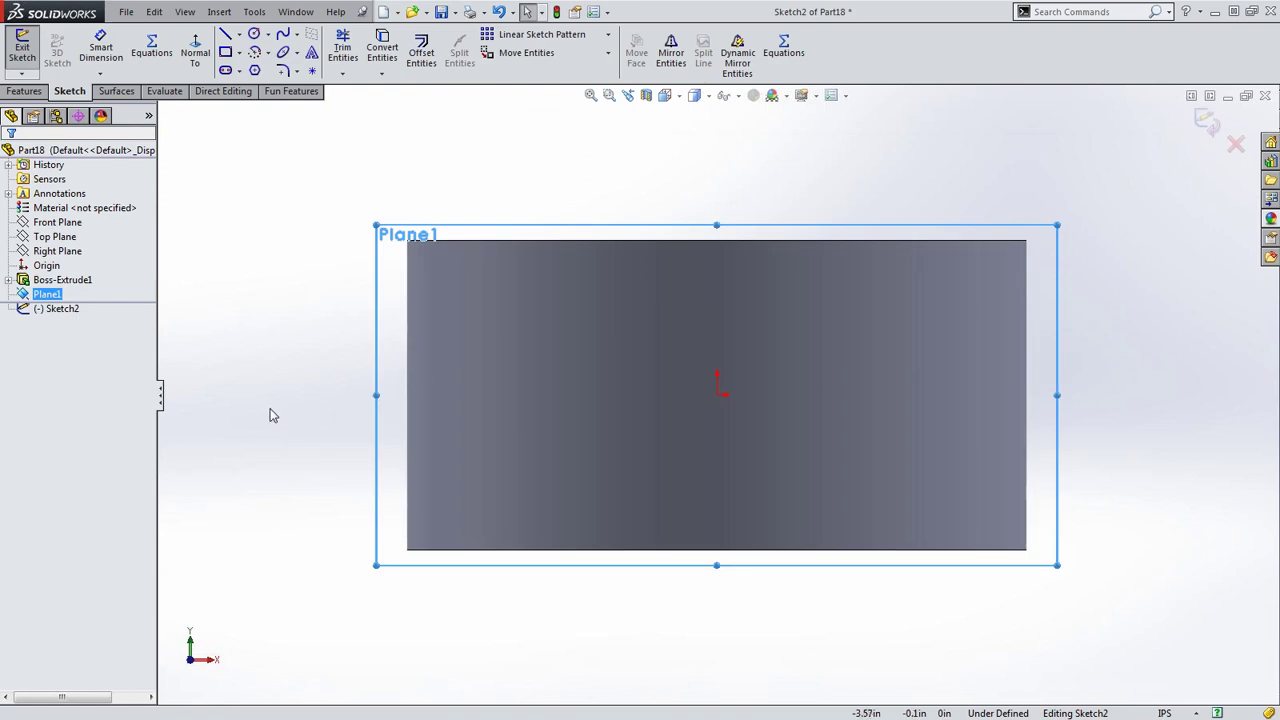
{"action": "key", "text": "l"}
{"action": "left_click", "coordinate": [484, 438]}
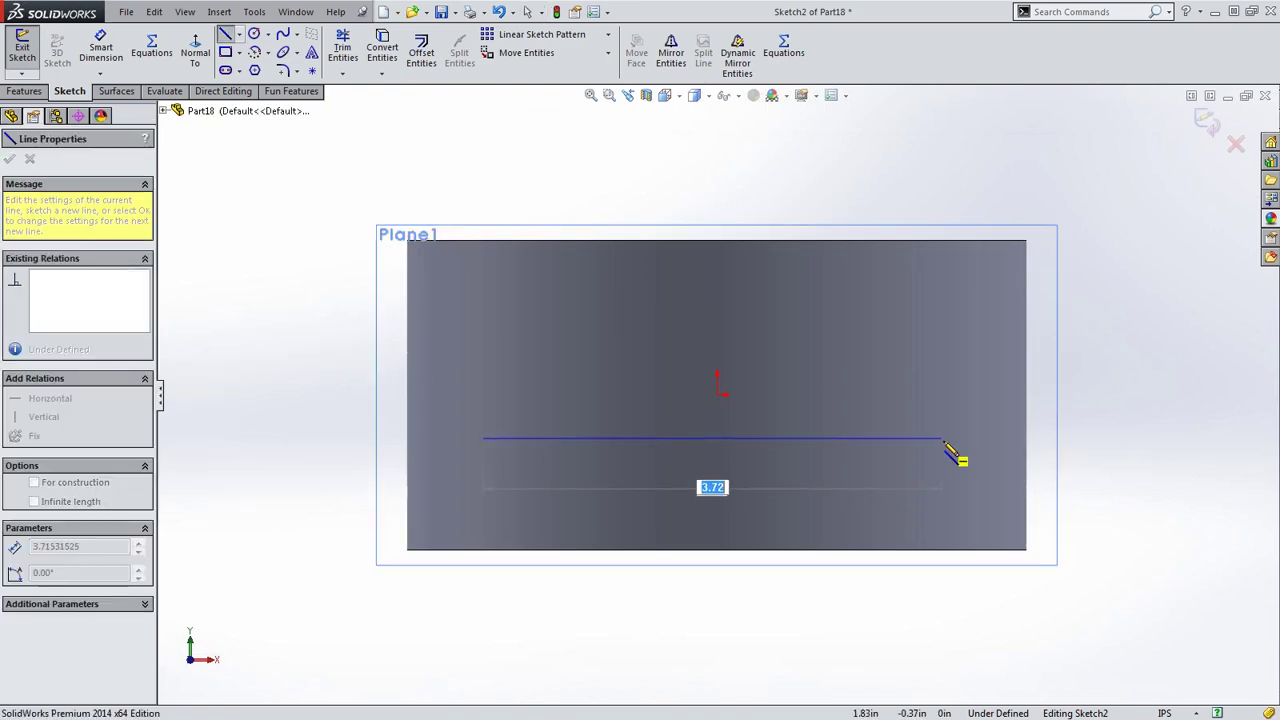
{"action": "left_click", "coordinate": [954, 439]}
{"action": "key", "text": "Escape"}
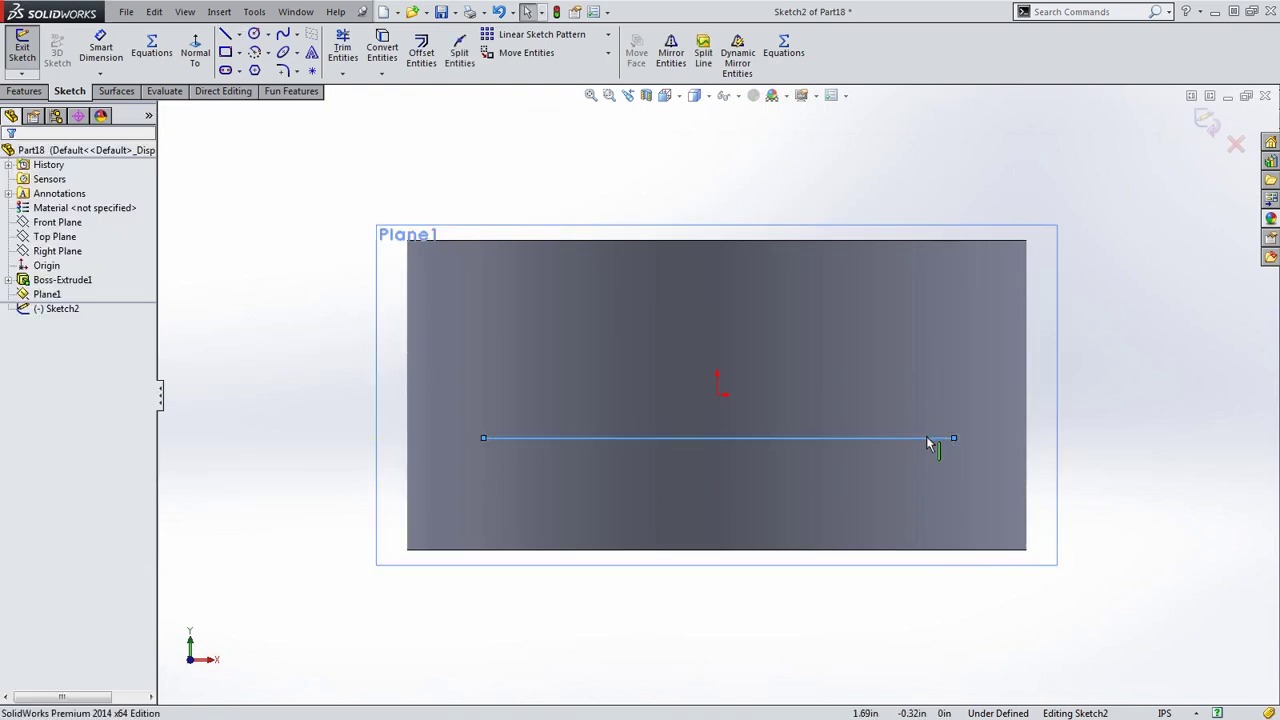
{"action": "left_click", "coordinate": [937, 439]}
{"action": "left_click", "coordinate": [1062, 386]}
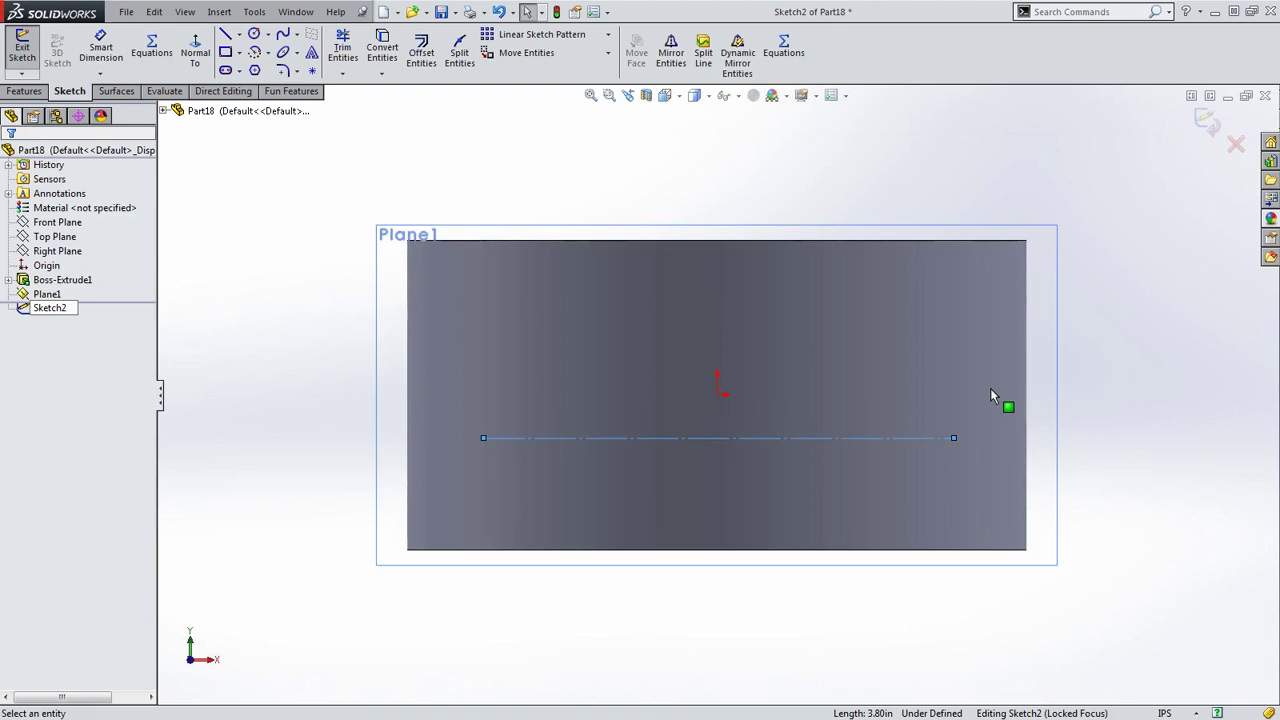
Add the sketch text "CADimensions" along the construction line, upright above it and reading left to right
{"action": "left_click", "coordinate": [312, 52]}
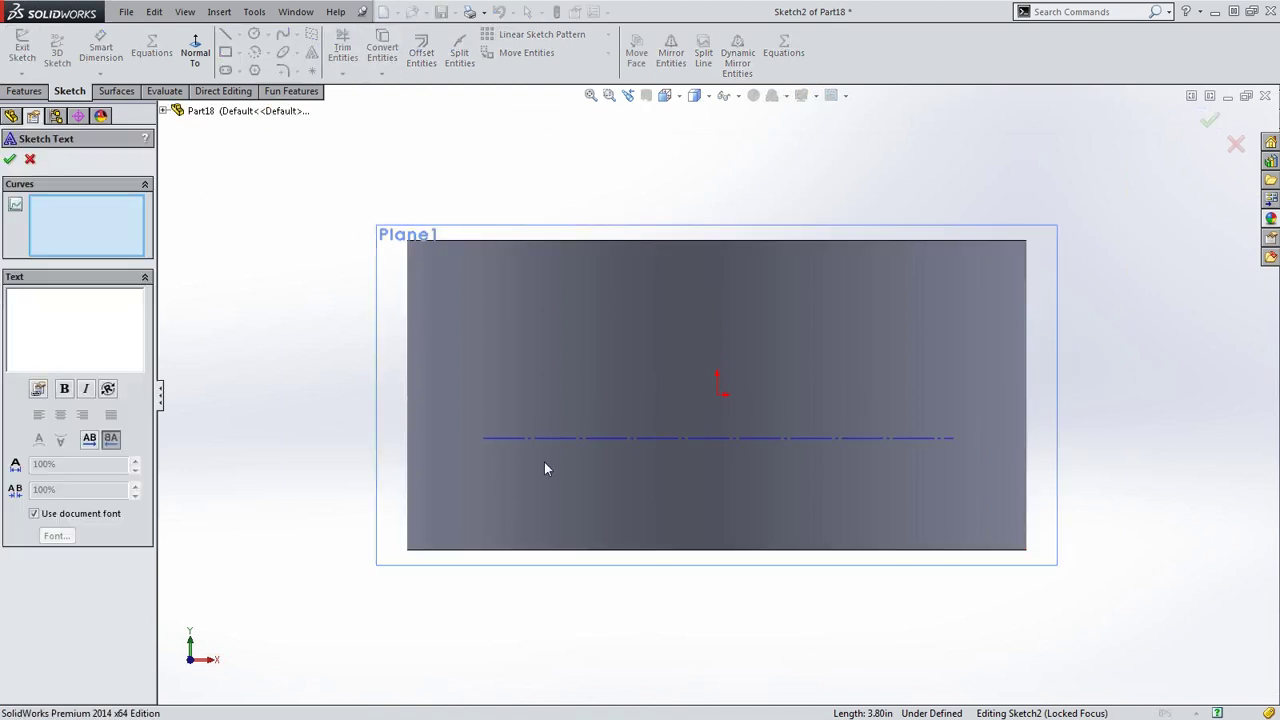
{"action": "left_click", "coordinate": [555, 442]}
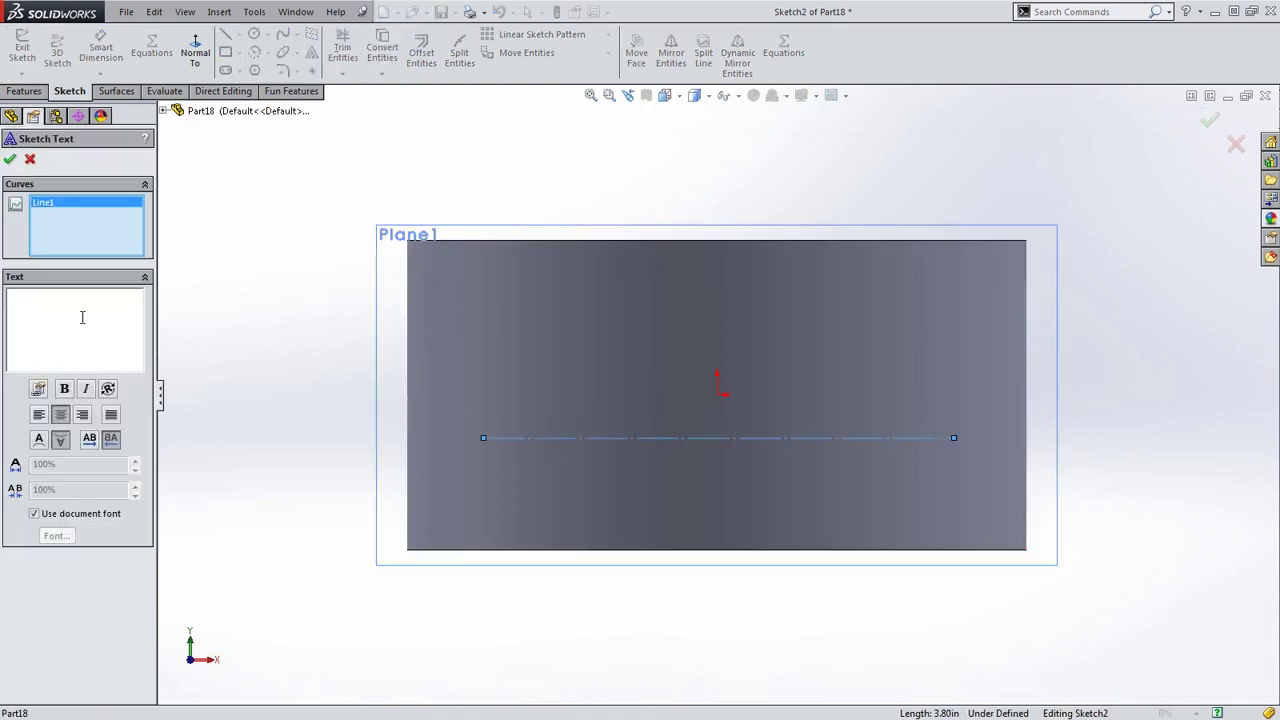
{"action": "left_click", "coordinate": [82, 317]}
{"action": "type", "text": "CADimensions"}
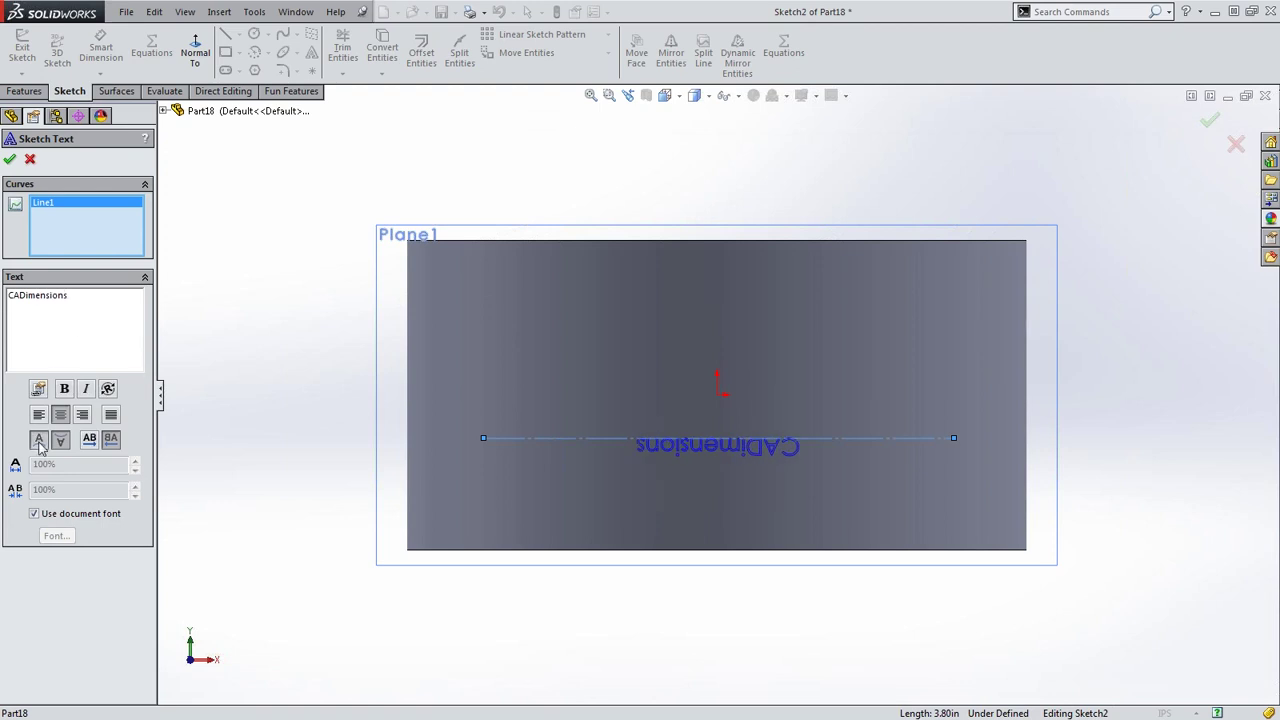
{"action": "left_click", "coordinate": [39, 441]}
{"action": "left_click", "coordinate": [89, 446]}
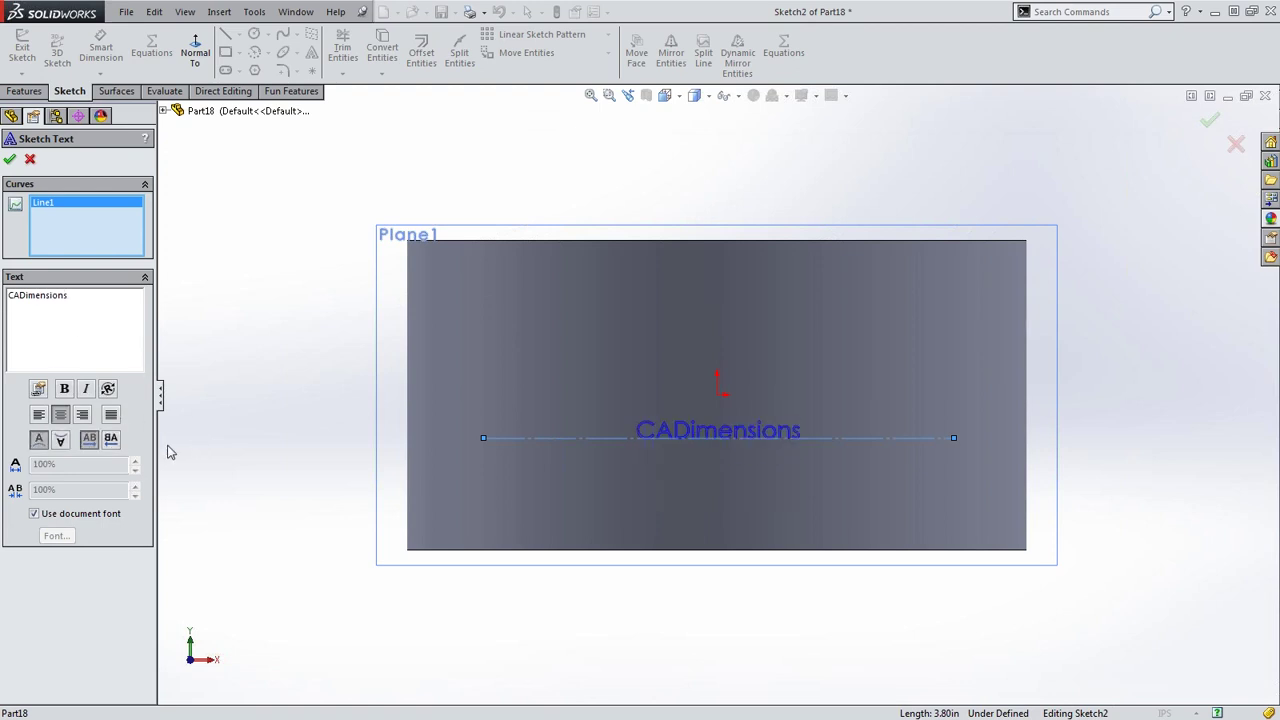
Override the document font for the sketch text and set its letter height to 0.5 in
{"action": "left_click", "coordinate": [57, 517]}
{"action": "left_click", "coordinate": [57, 535]}
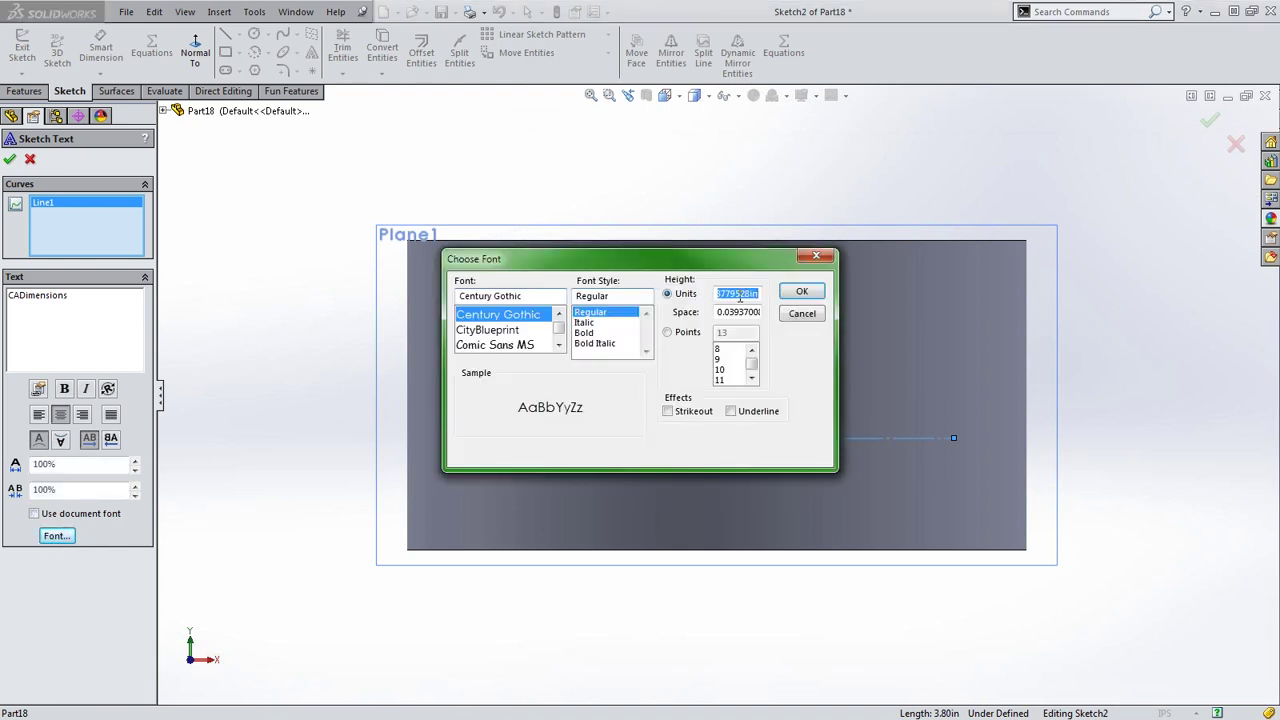
{"action": "key", "text": "Return"}
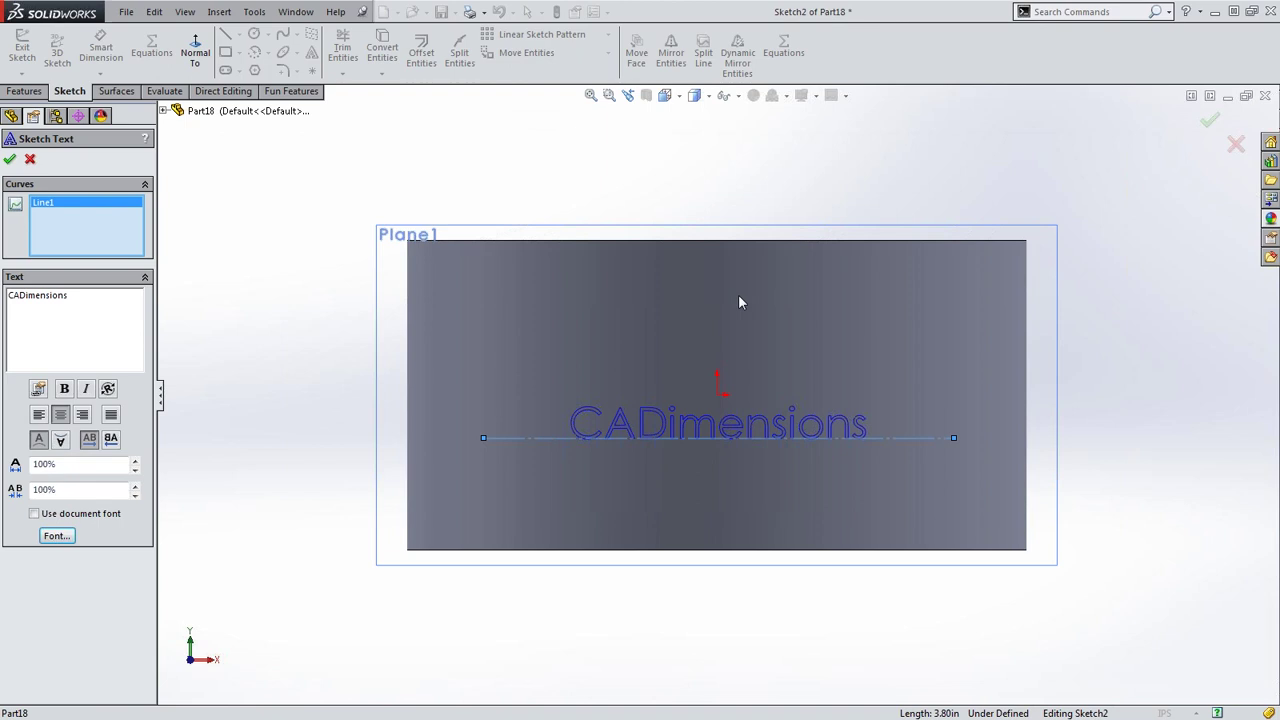
{"action": "left_click", "coordinate": [73, 537]}
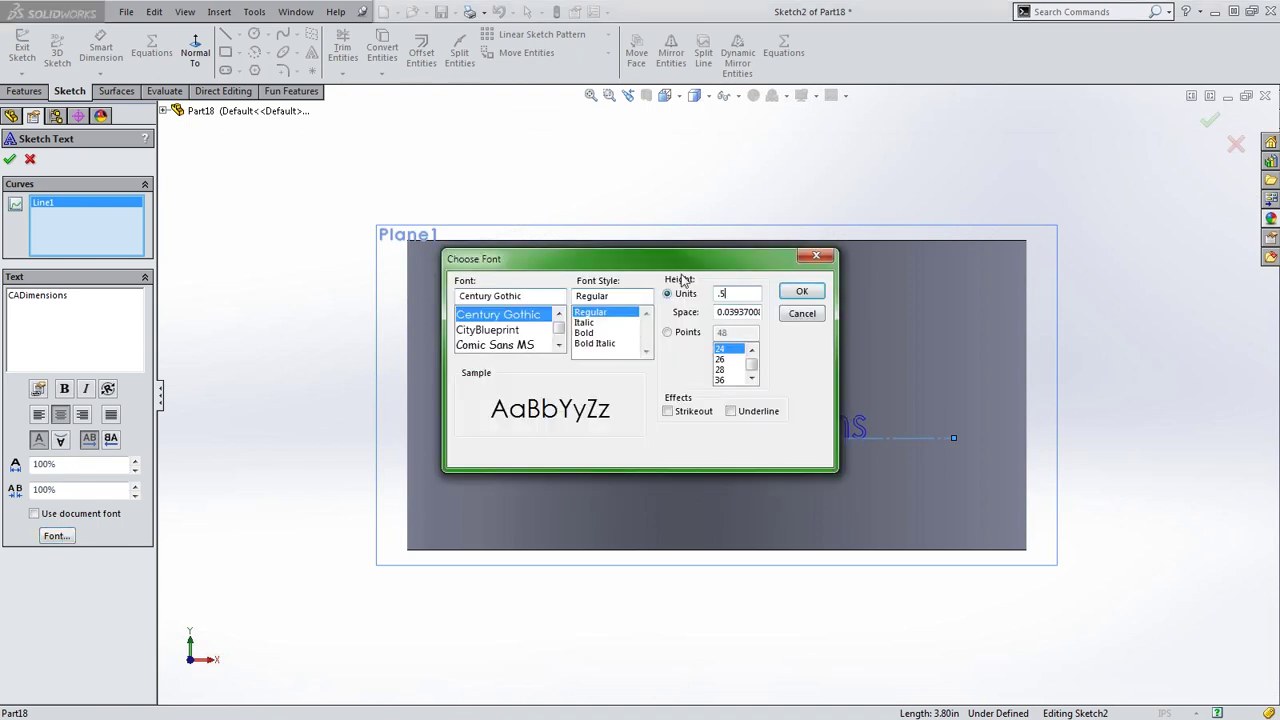
{"action": "type", "text": ".5"}
{"action": "key", "text": "Return"}
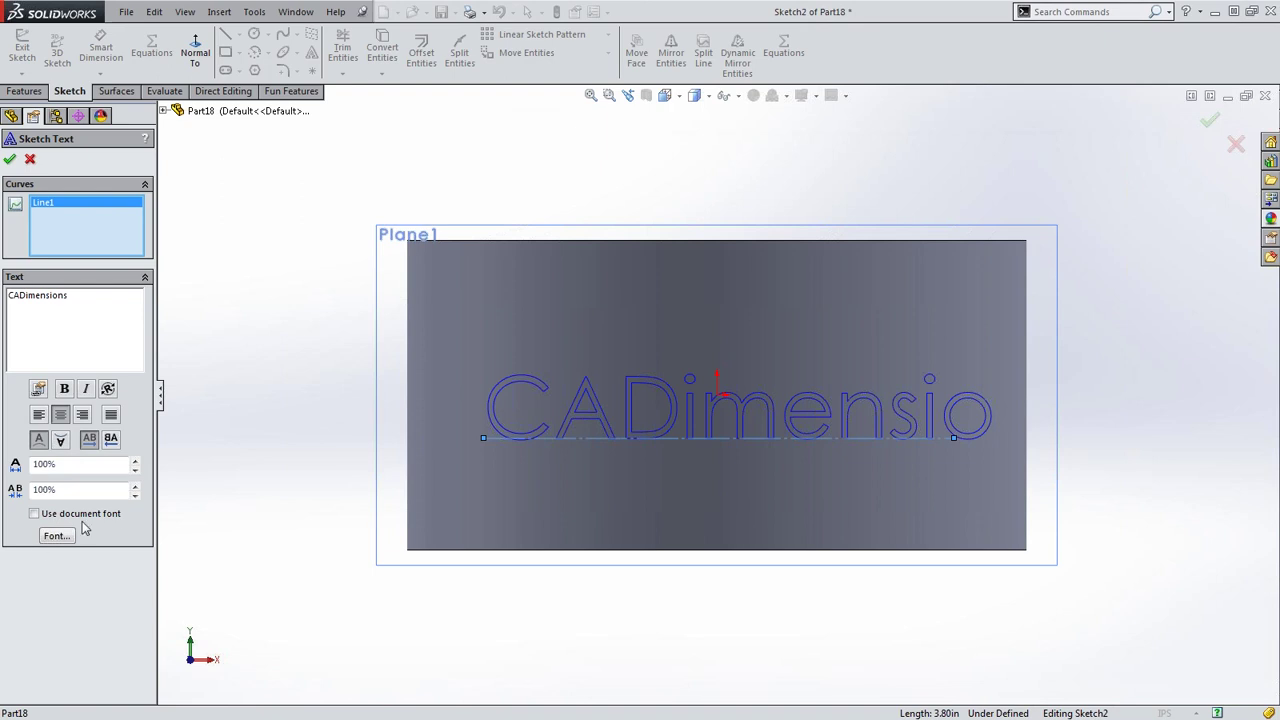
Reduce the sketch text's letter height so the whole word fits the construction line, and accept the text
{"action": "left_click", "coordinate": [50, 536]}
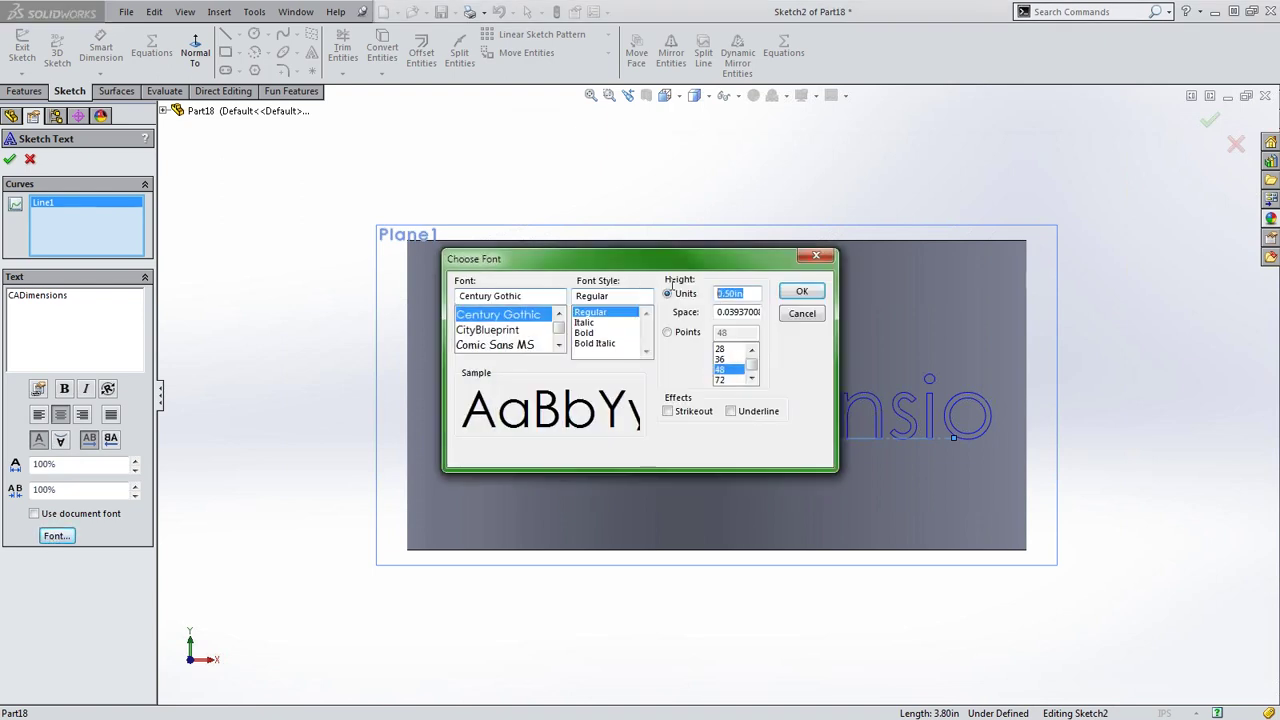
{"action": "key", "text": "Return"}
{"action": "key", "text": "Return"}
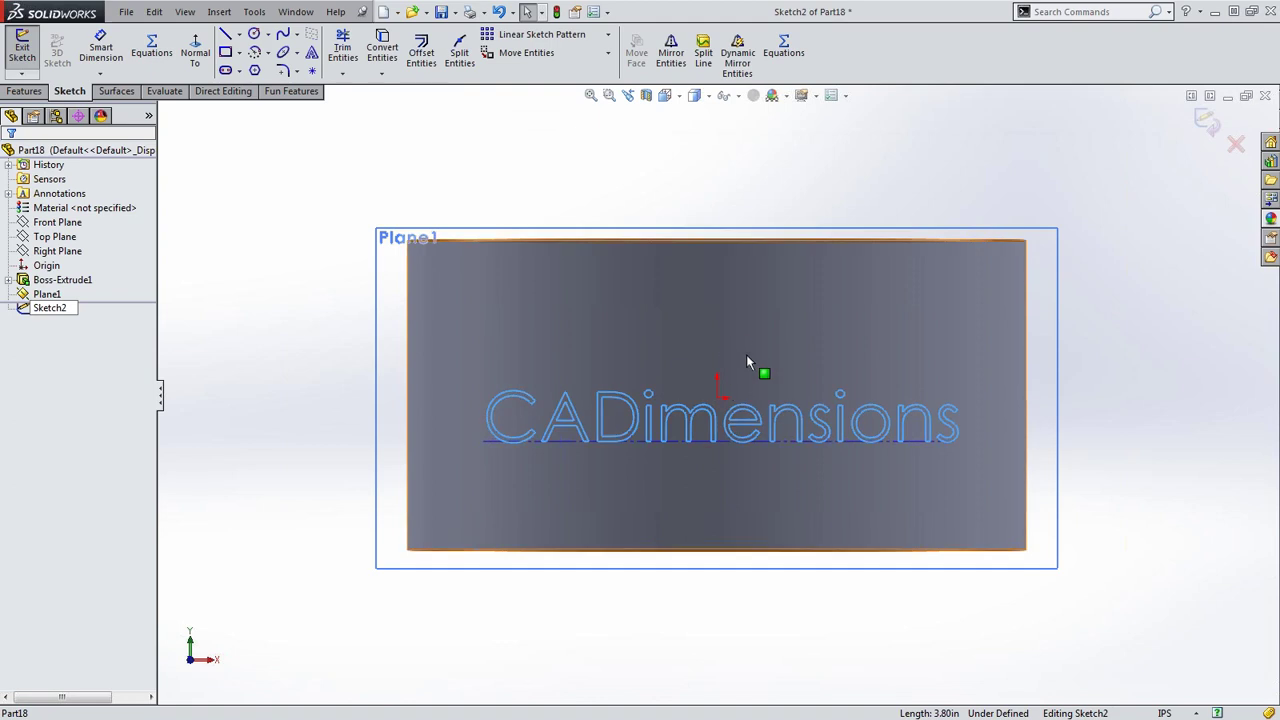
Cut-extrude the text into the cylinder using Offset From Surface, 0.50 in from the curved side face, with Reverse offset enabled
{"action": "middle_click_drag", "start_coordinate": [746, 354], "coordinate": [729, 400]}
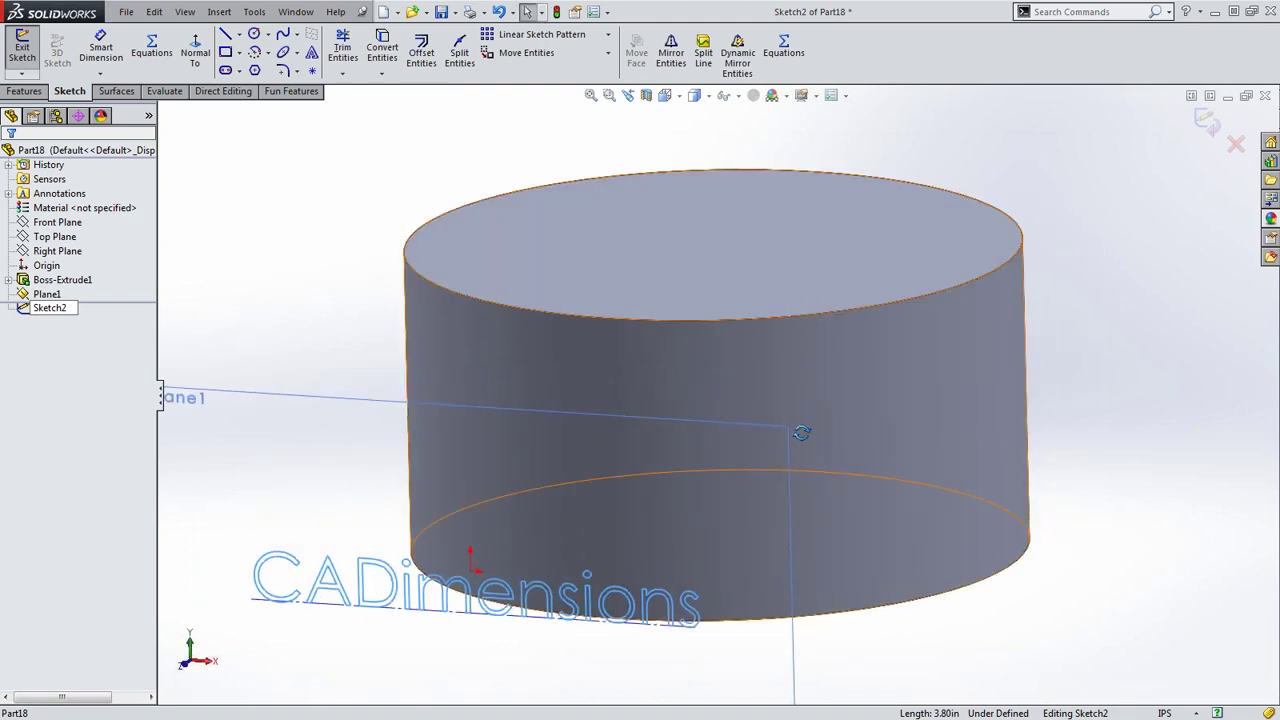
{"action": "middle_click_drag", "start_coordinate": [801, 433], "coordinate": [843, 443]}
{"action": "scroll", "coordinate": [814, 429], "scroll_direction": "up", "scroll_amount": 2}
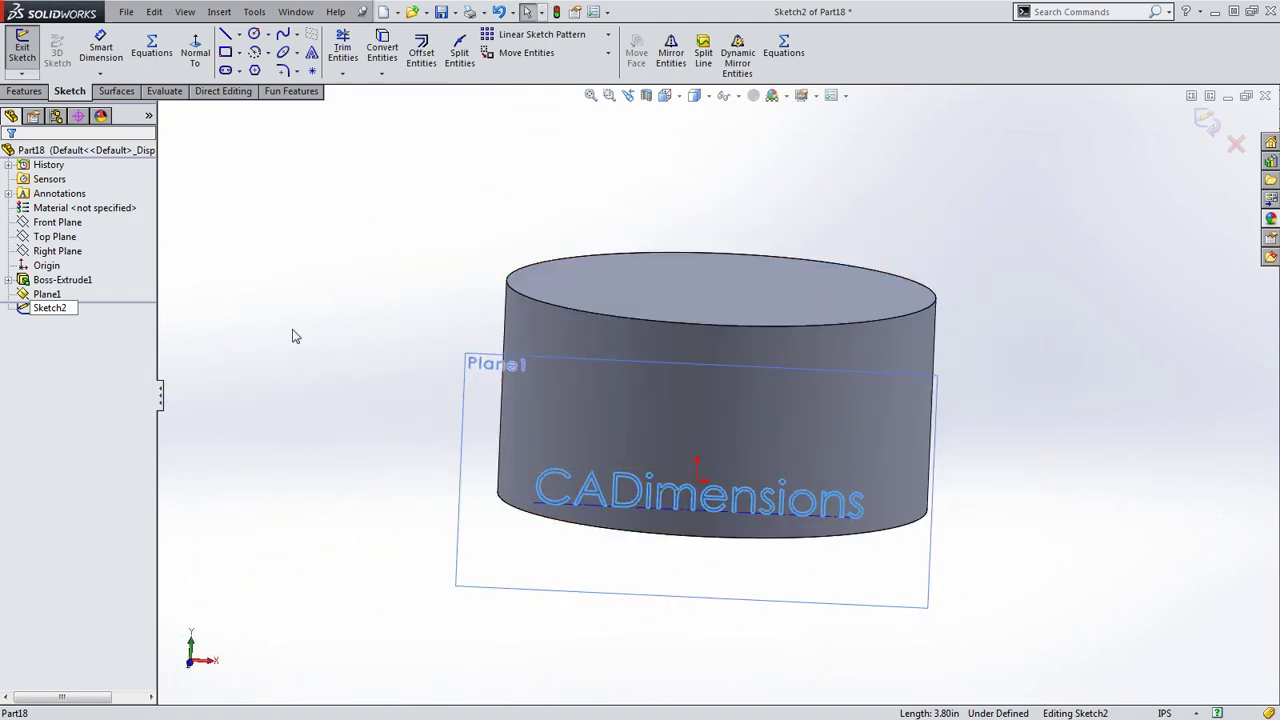
{"action": "left_click", "coordinate": [25, 91]}
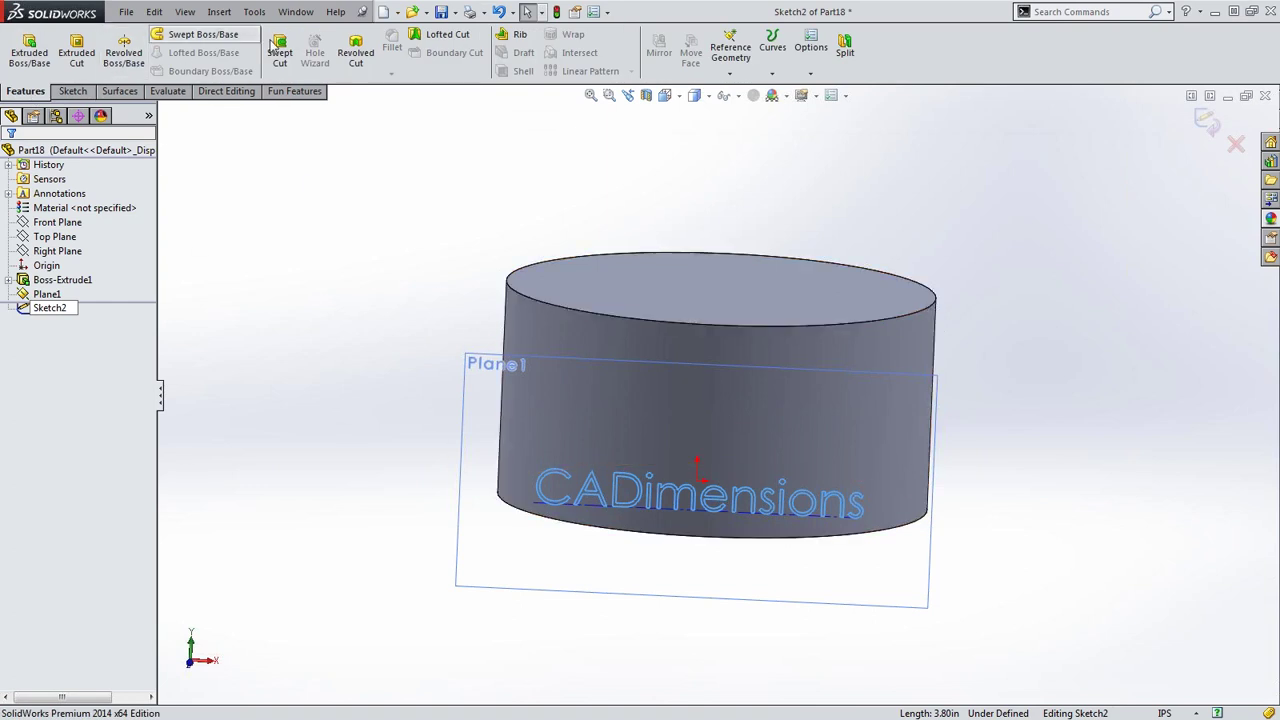
{"action": "left_click", "coordinate": [76, 50]}
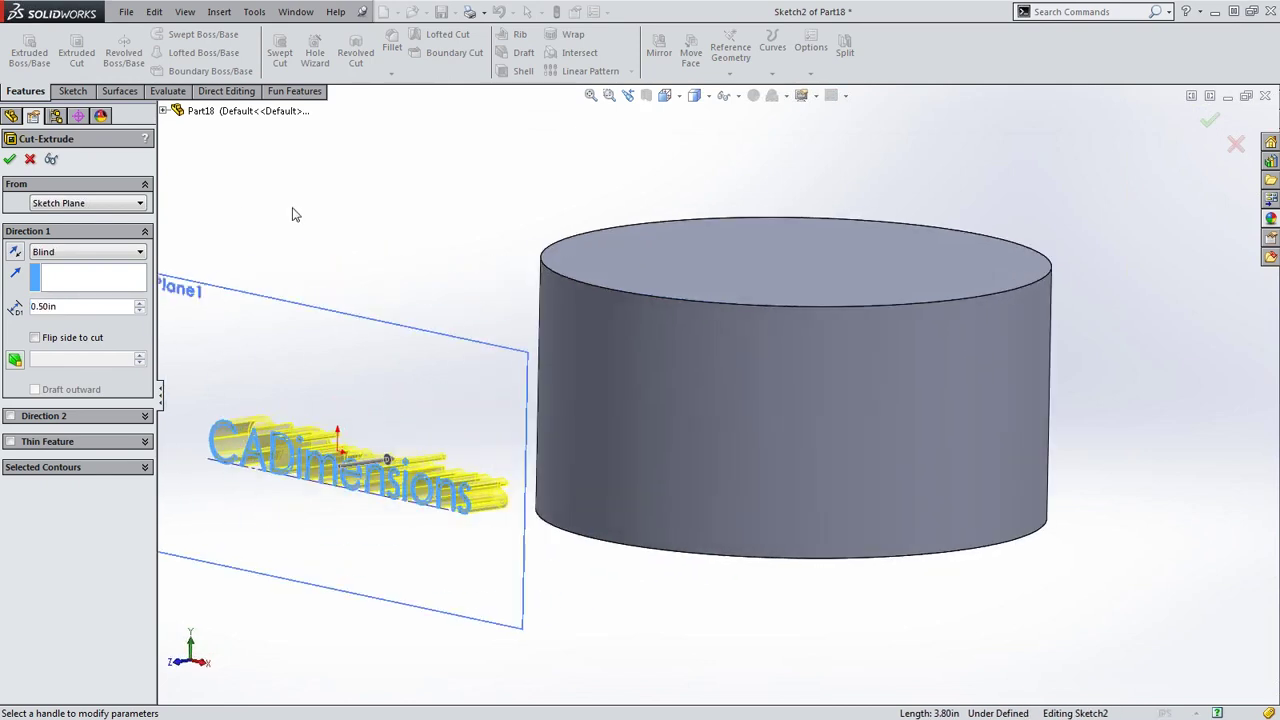
{"action": "left_click", "coordinate": [113, 252]}
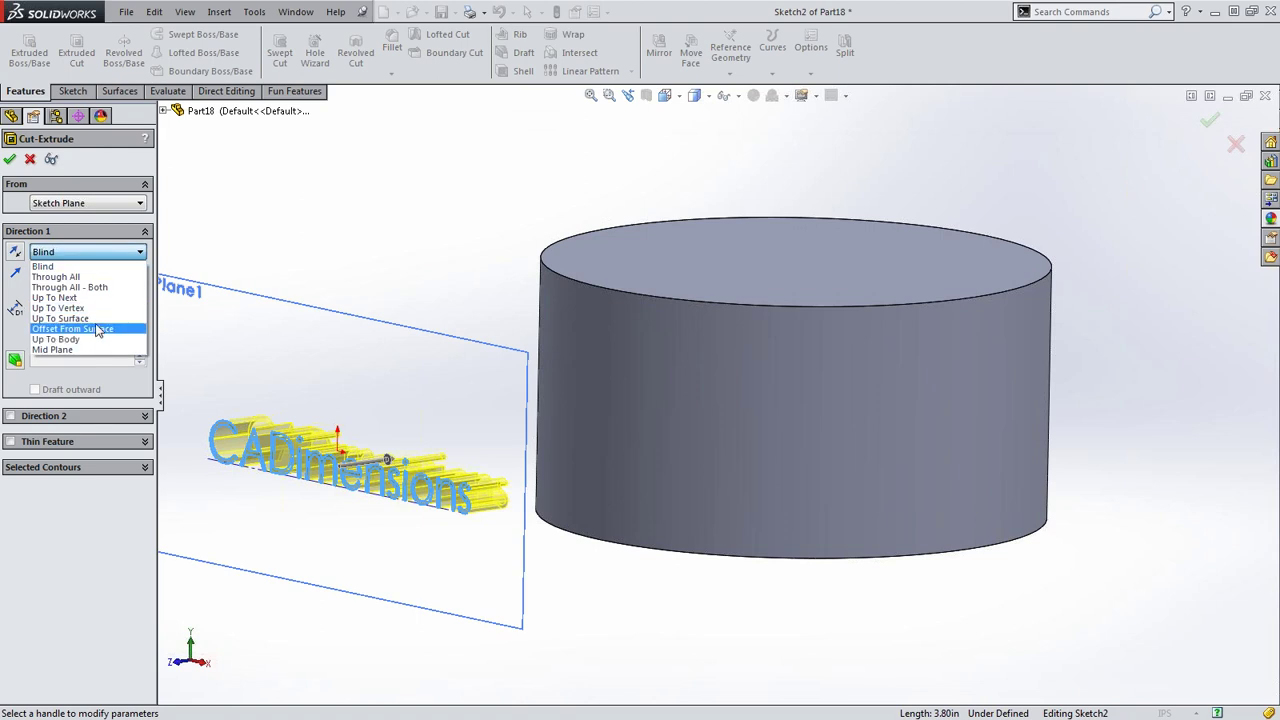
{"action": "left_click", "coordinate": [97, 329]}
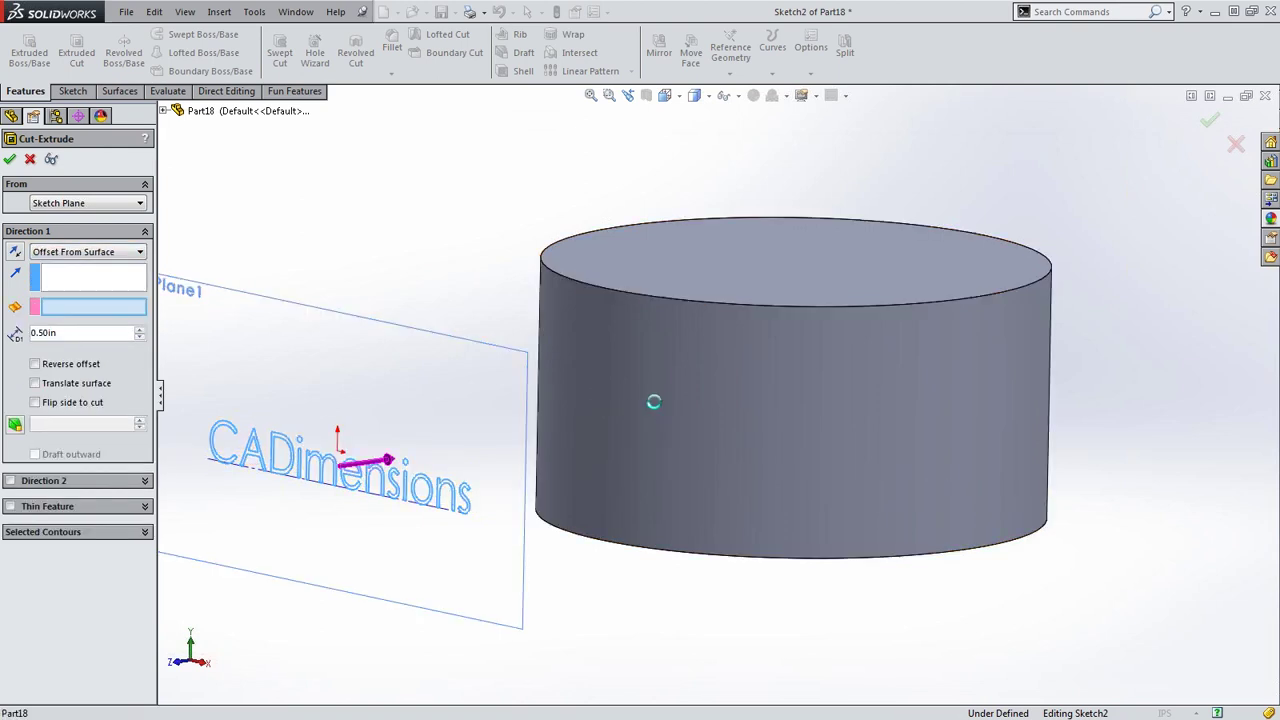
{"action": "left_click", "coordinate": [654, 401]}
{"action": "scroll", "coordinate": [700, 430], "scroll_direction": "down", "scroll_amount": 5}
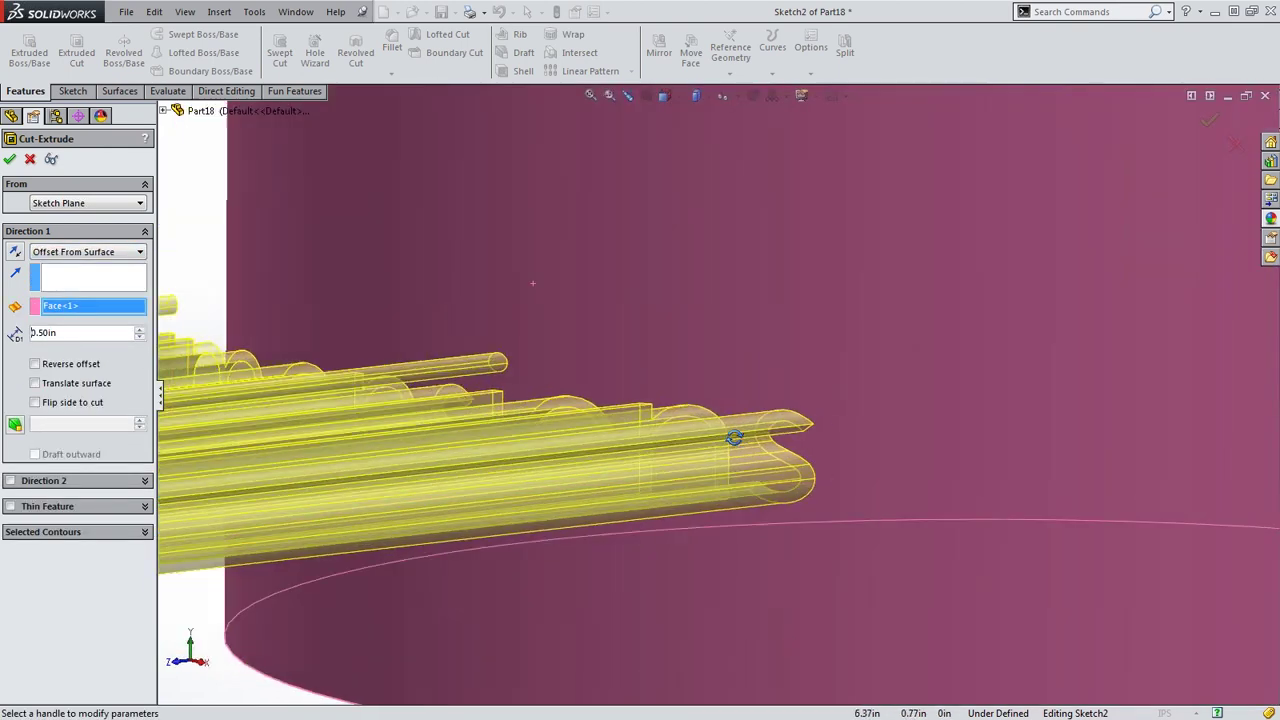
{"action": "middle_click_drag", "start_coordinate": [734, 438], "coordinate": [308, 381]}
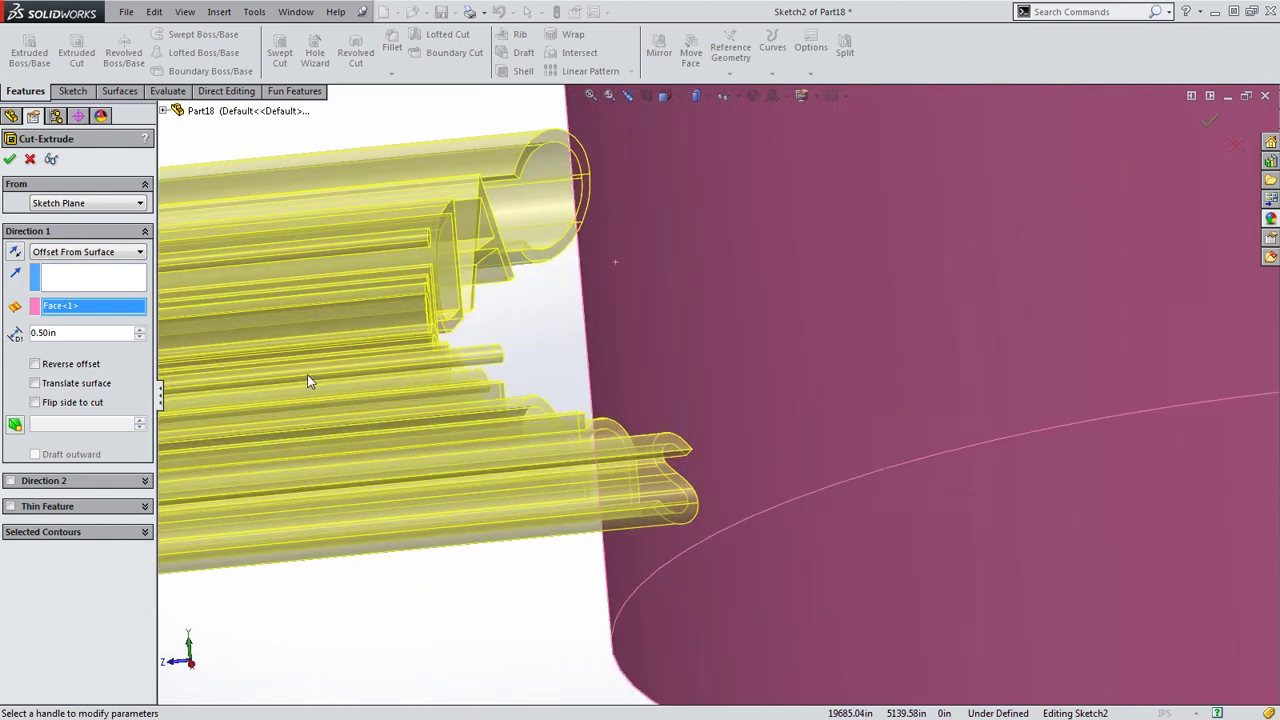
{"action": "left_click", "coordinate": [143, 371]}
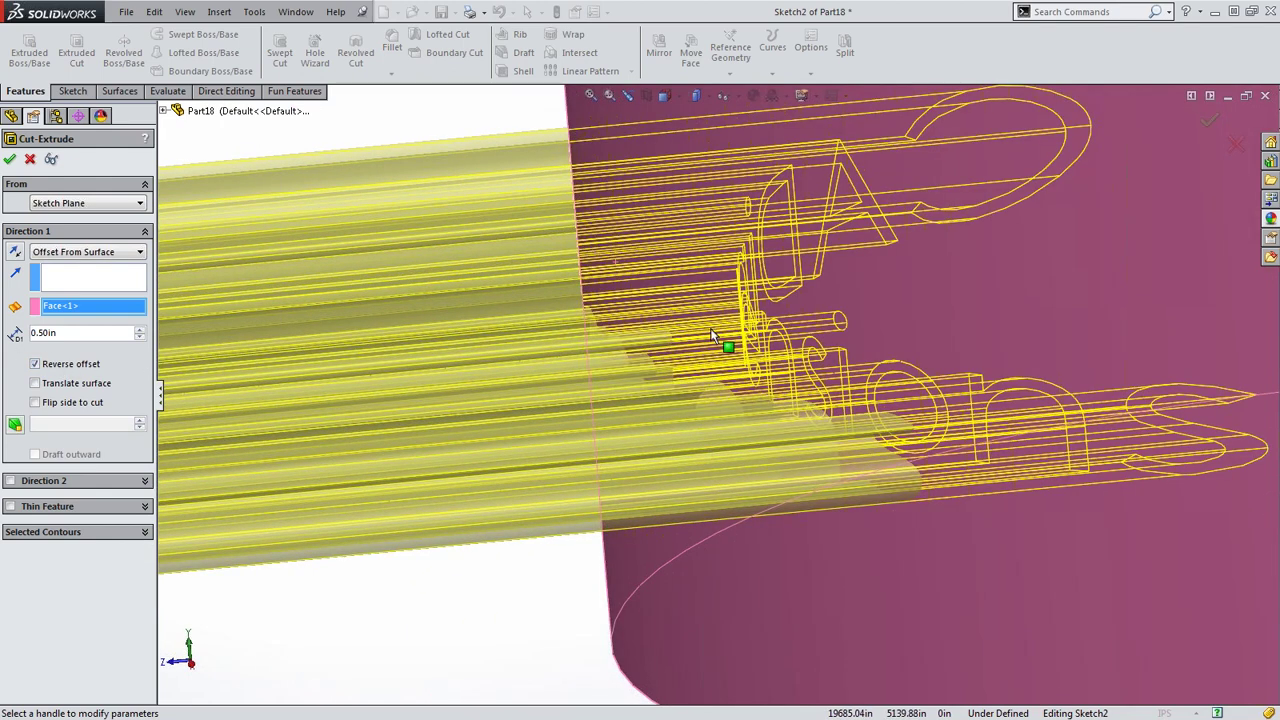
{"action": "left_click", "coordinate": [10, 160]}
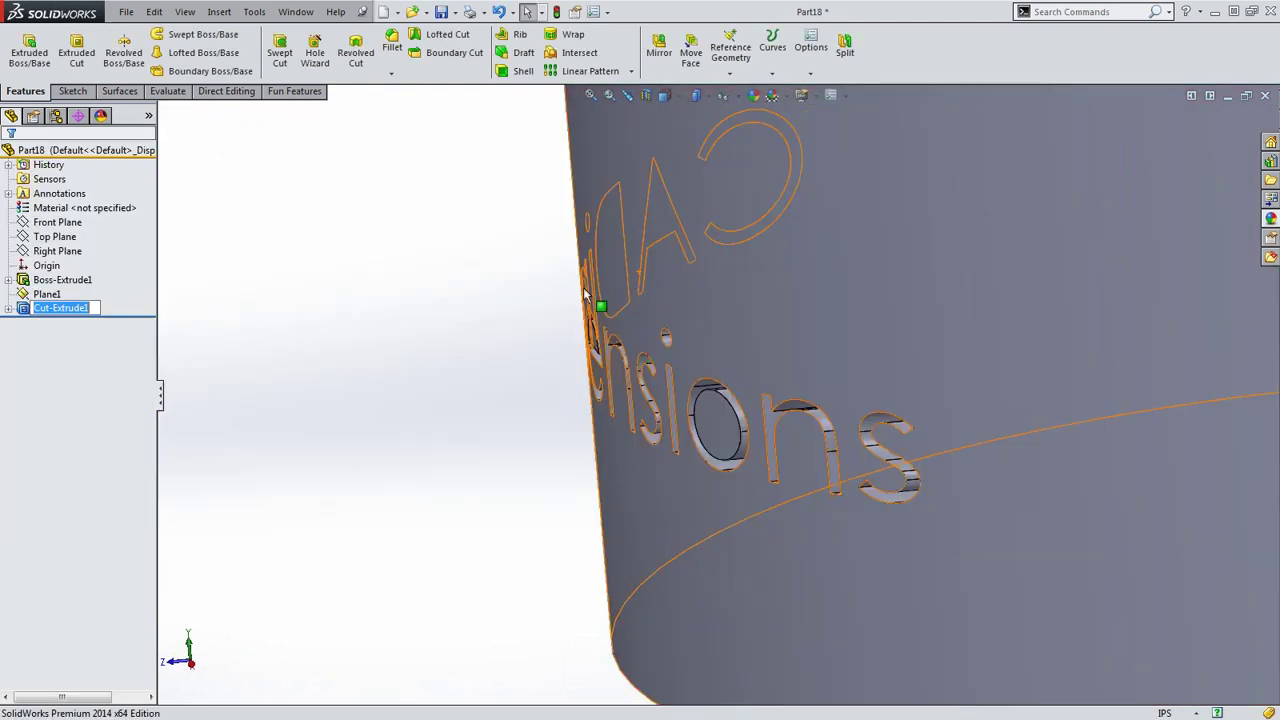
Examine the cut letters from both sides of the cylinder for distortion around the curved face, and return to the front view
{"action": "middle_click_drag", "start_coordinate": [583, 287], "coordinate": [837, 350]}
{"action": "scroll", "coordinate": [545, 357], "scroll_direction": "down", "scroll_amount": 4}
{"action": "scroll", "coordinate": [383, 287], "scroll_direction": "down", "scroll_amount": 5}
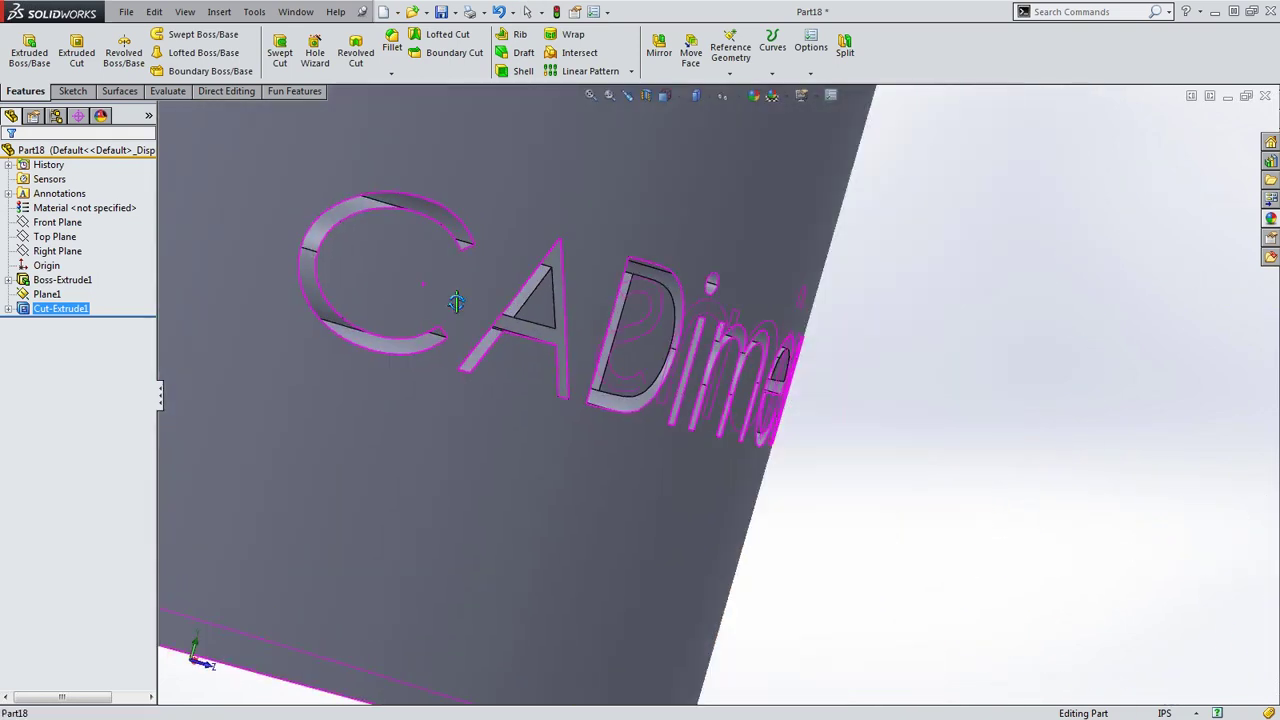
{"action": "mouse_move", "coordinate": [505, 303]}
{"action": "middle_mouse_down"}
{"action": "mouse_move", "coordinate": [480, 264]}
{"action": "mouse_move", "coordinate": [523, 308]}
{"action": "middle_mouse_up"}
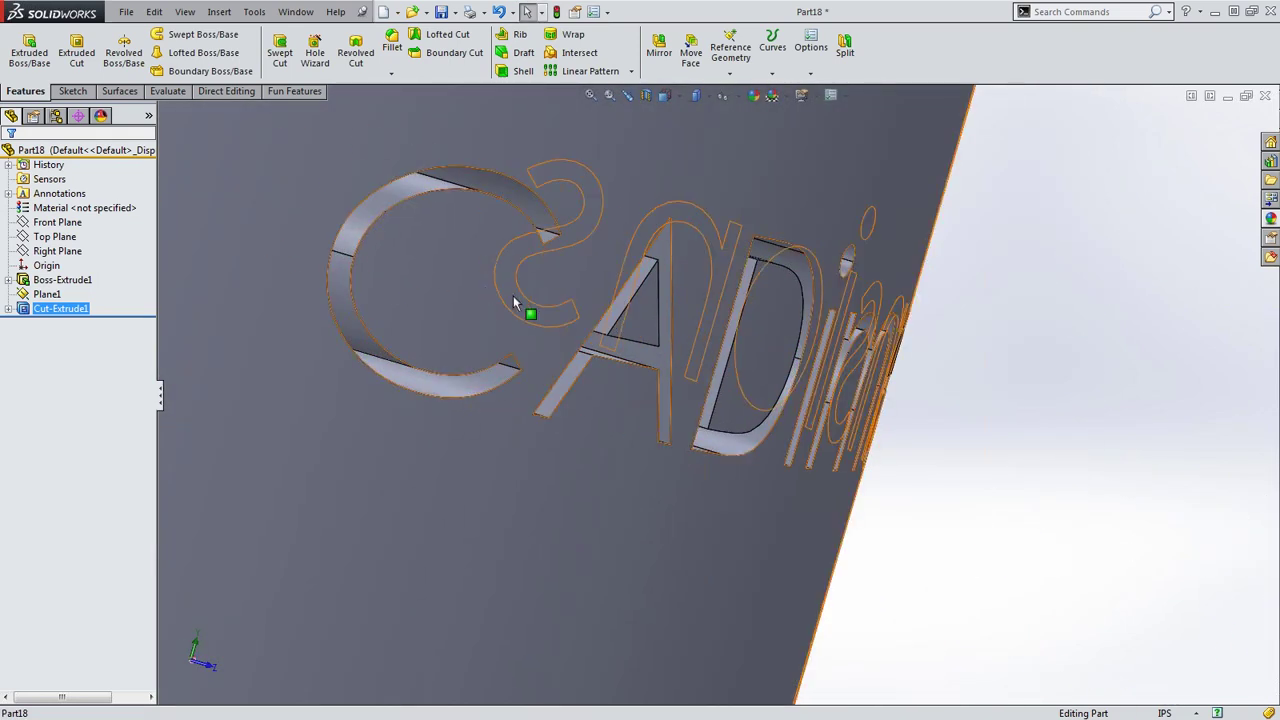
{"action": "scroll", "coordinate": [600, 366], "scroll_direction": "up", "scroll_amount": 5}
{"action": "middle_click_drag", "start_coordinate": [600, 366], "coordinate": [706, 398]}
{"action": "scroll", "coordinate": [706, 398], "scroll_direction": "down", "scroll_amount": 6}
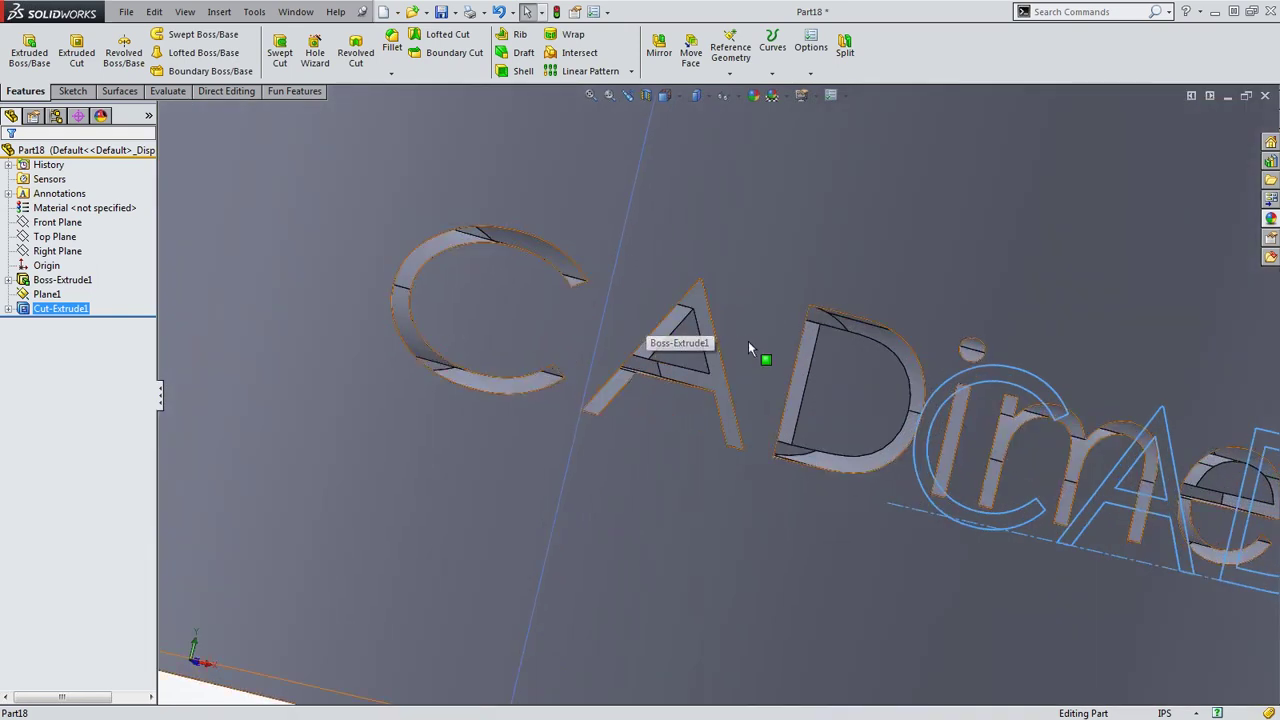
{"action": "middle_click_drag", "start_coordinate": [737, 366], "coordinate": [746, 396]}
{"action": "scroll", "coordinate": [746, 396], "scroll_direction": "up", "scroll_amount": 5}
{"action": "middle_click_drag", "start_coordinate": [857, 528], "coordinate": [452, 428]}
{"action": "right_click_drag", "start_coordinate": [253, 308], "coordinate": [166, 297]}
{"action": "left_click", "coordinate": [609, 451]}
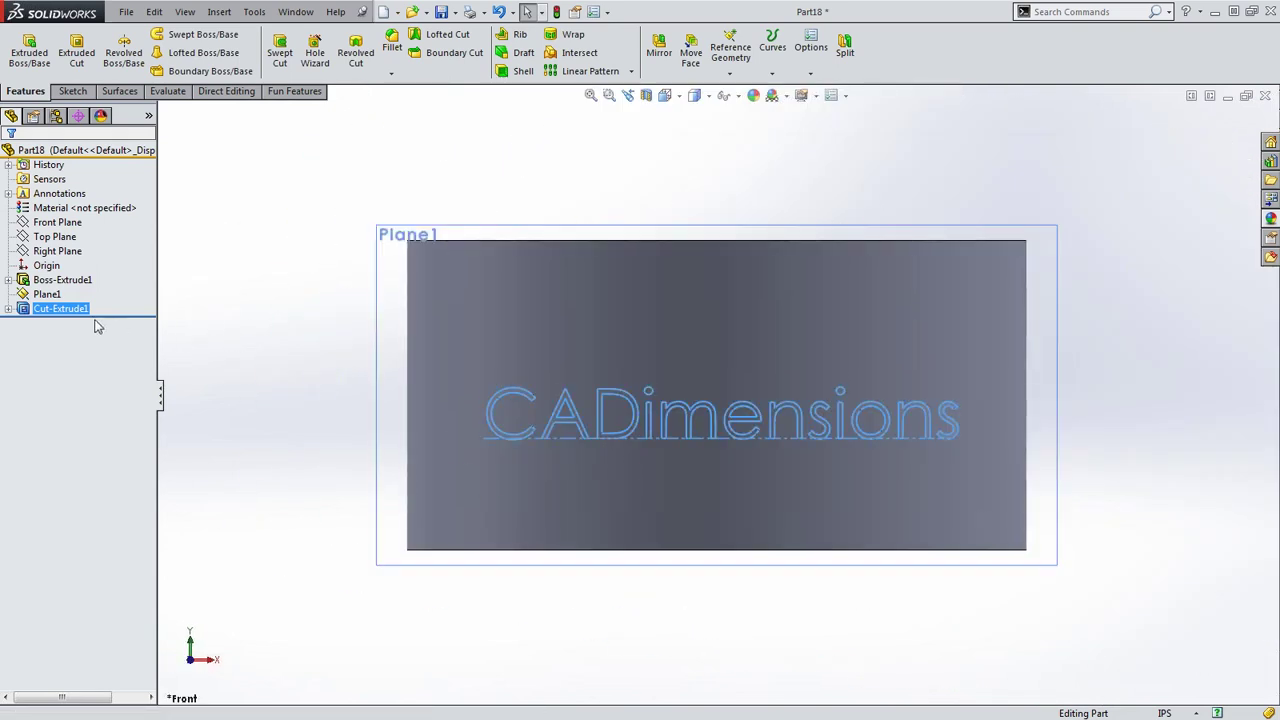
Edit the sketch text of the cut feature, setting its letter height to 0.45 in, and accept the text
{"action": "left_click", "coordinate": [60, 310]}
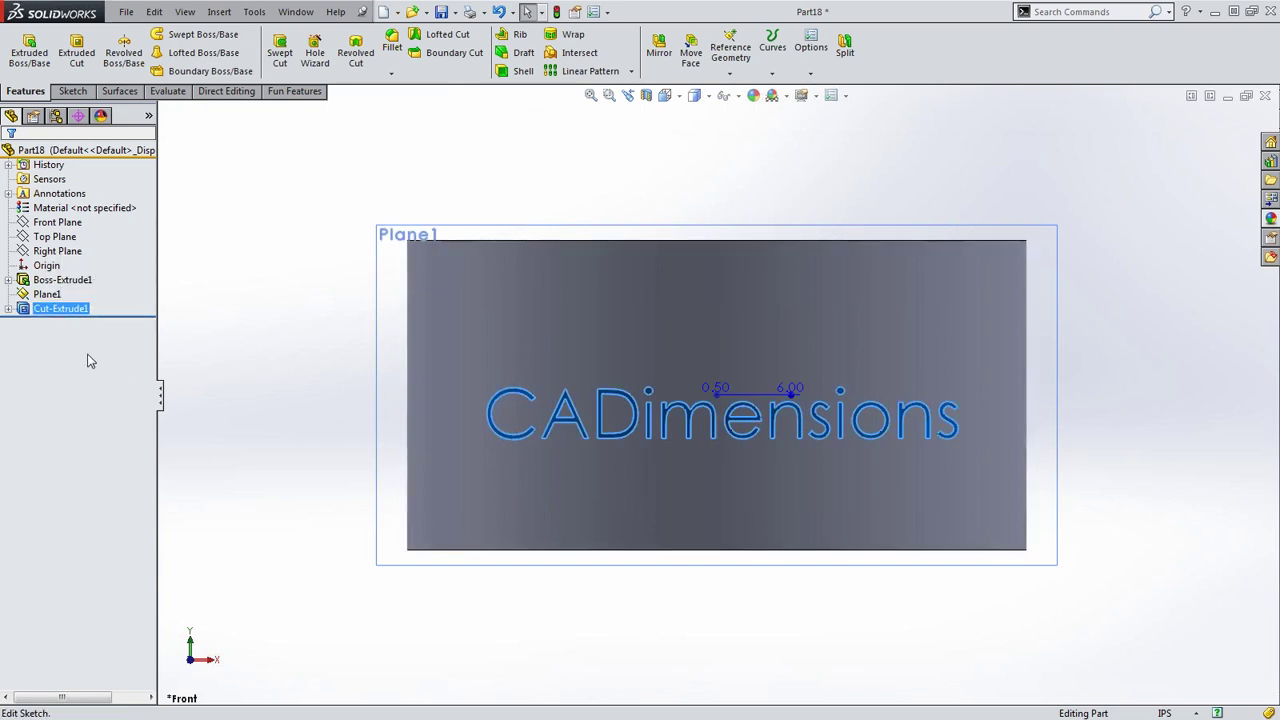
{"action": "left_click", "coordinate": [60, 310]}
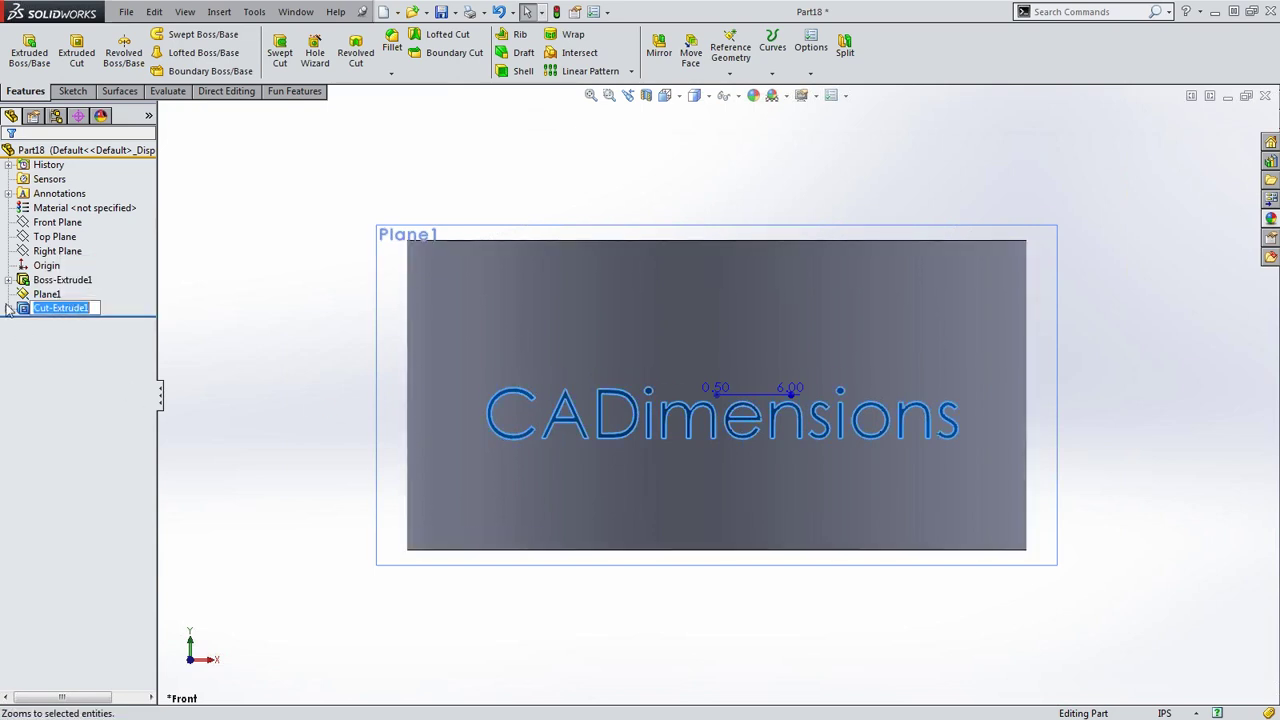
{"action": "left_click", "coordinate": [8, 310]}
{"action": "left_click", "coordinate": [60, 323]}
{"action": "left_click", "coordinate": [64, 285]}
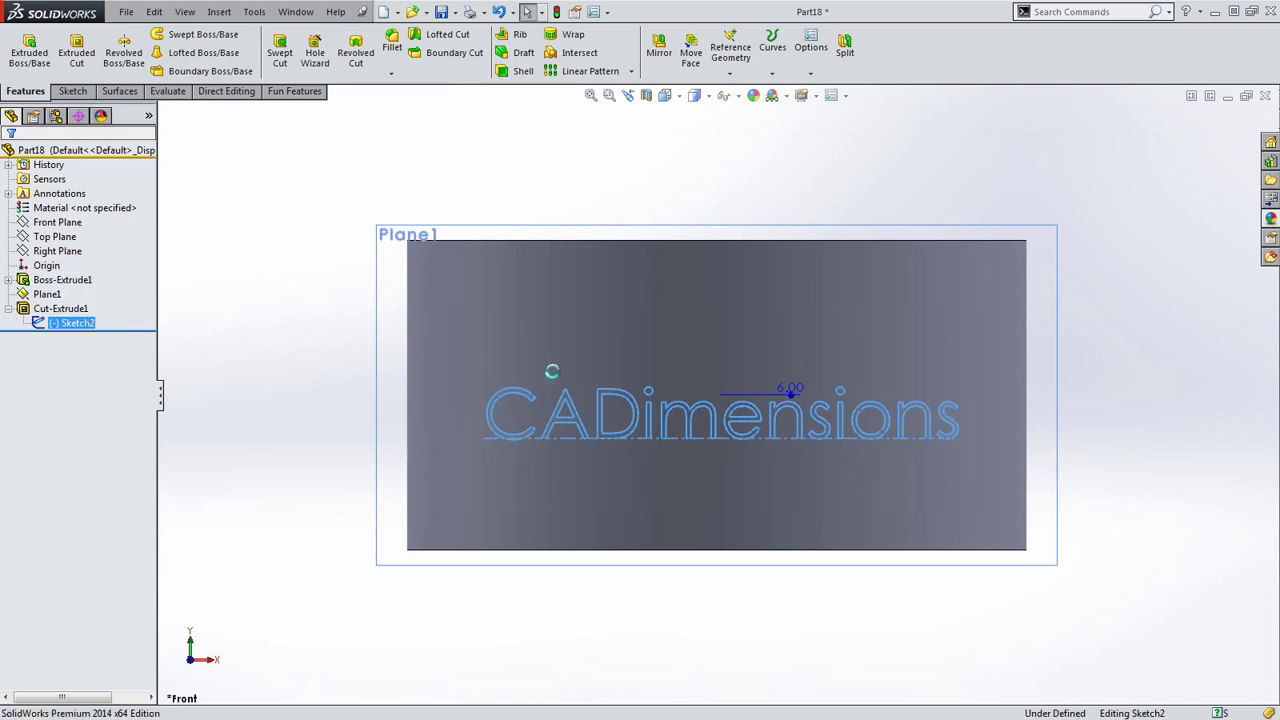
{"action": "double_click", "coordinate": [494, 417]}
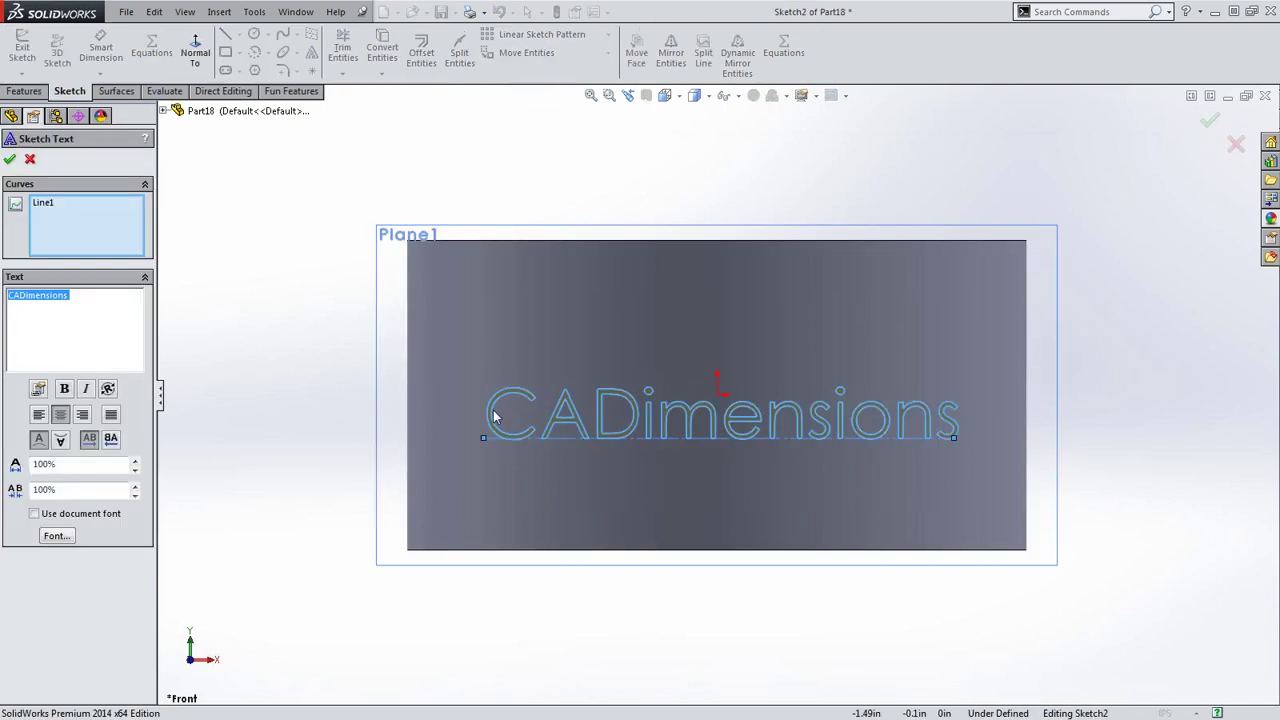
{"action": "left_click", "coordinate": [56, 536]}
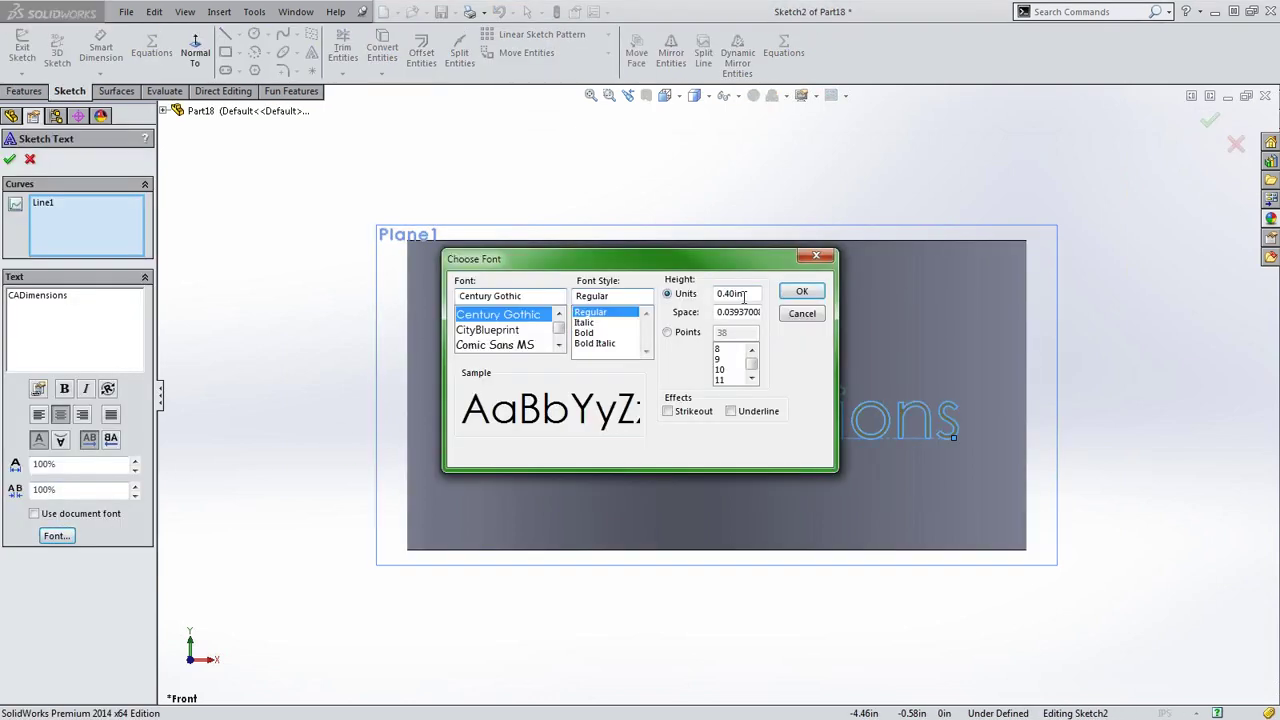
{"action": "left_click", "coordinate": [801, 291]}
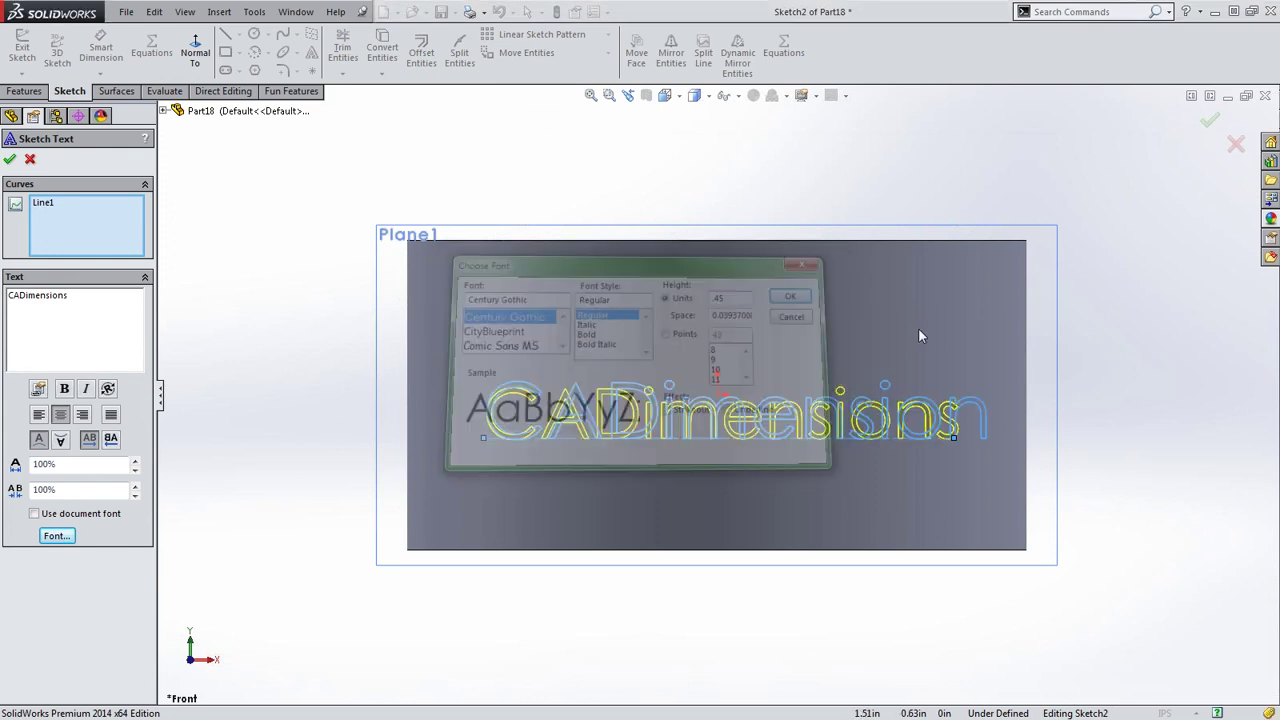
{"action": "left_click", "coordinate": [9, 161]}
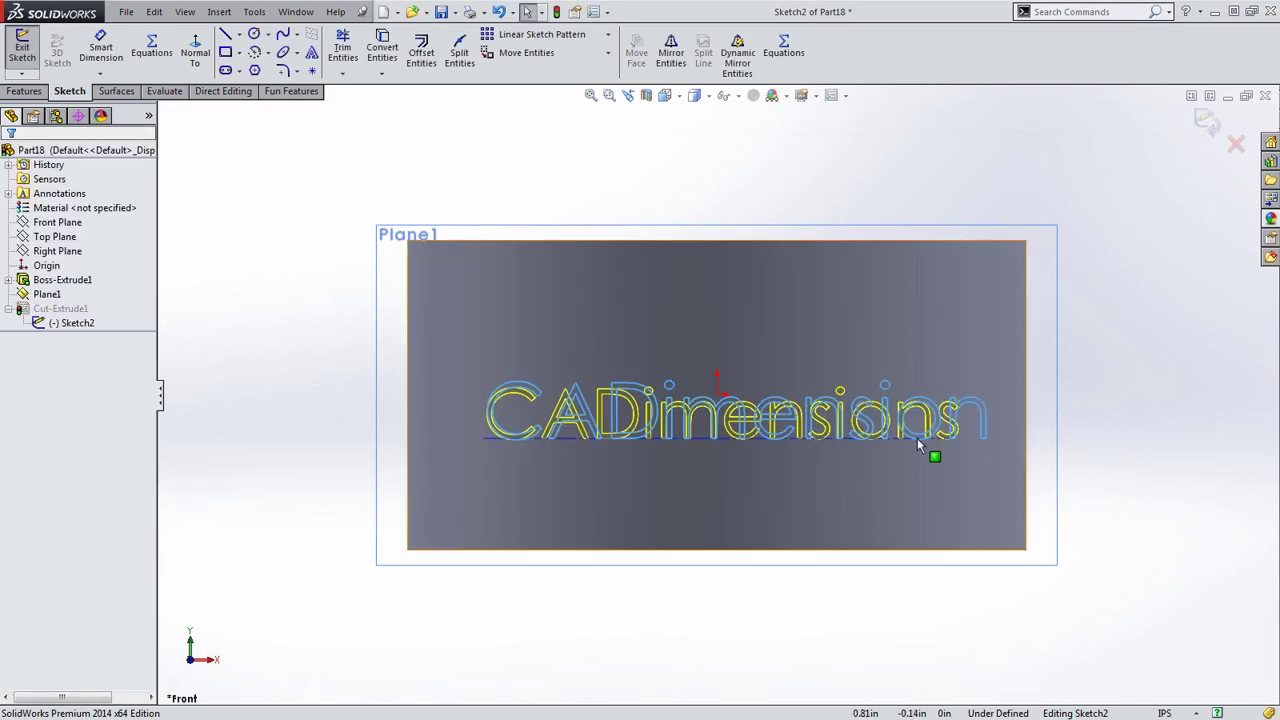
Stretch the construction line's ends to X about 2.29 in and -2.25 in so the whole word fits, and exit the sketch
{"action": "left_click", "coordinate": [926, 441]}
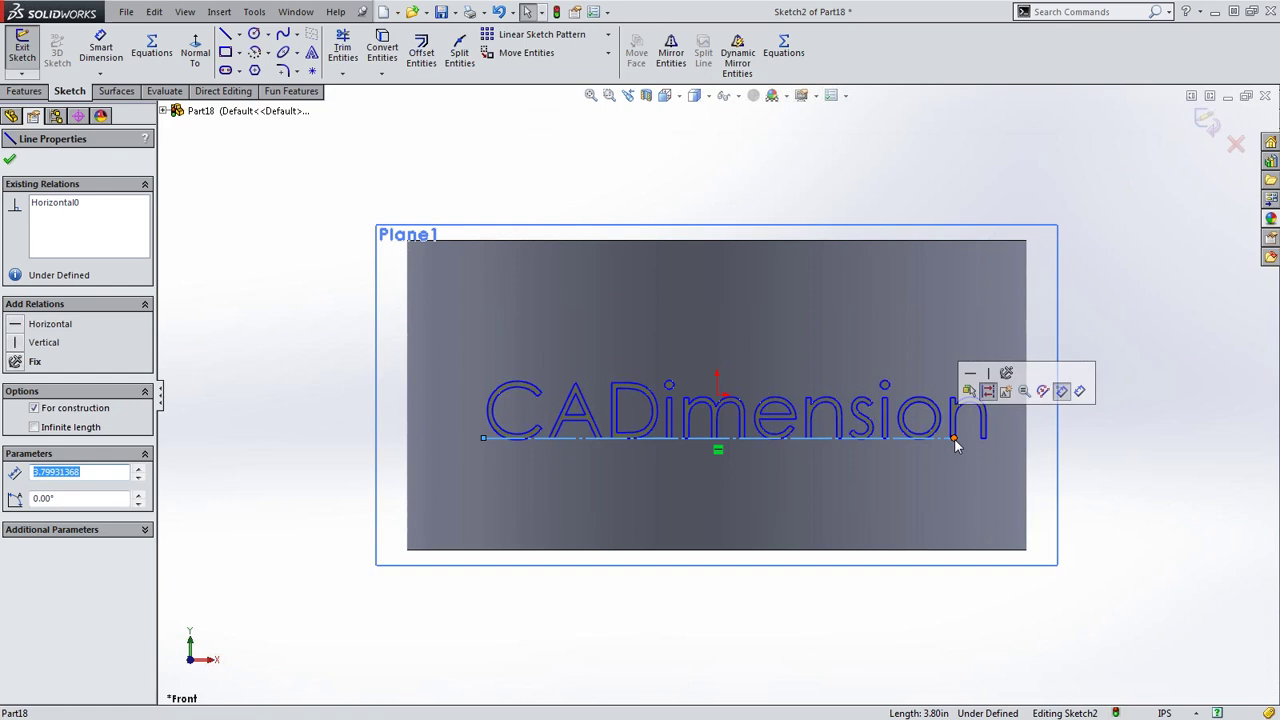
{"action": "left_click", "coordinate": [954, 438]}
{"action": "left_click_drag", "start_coordinate": [954, 438], "coordinate": [1000, 437]}
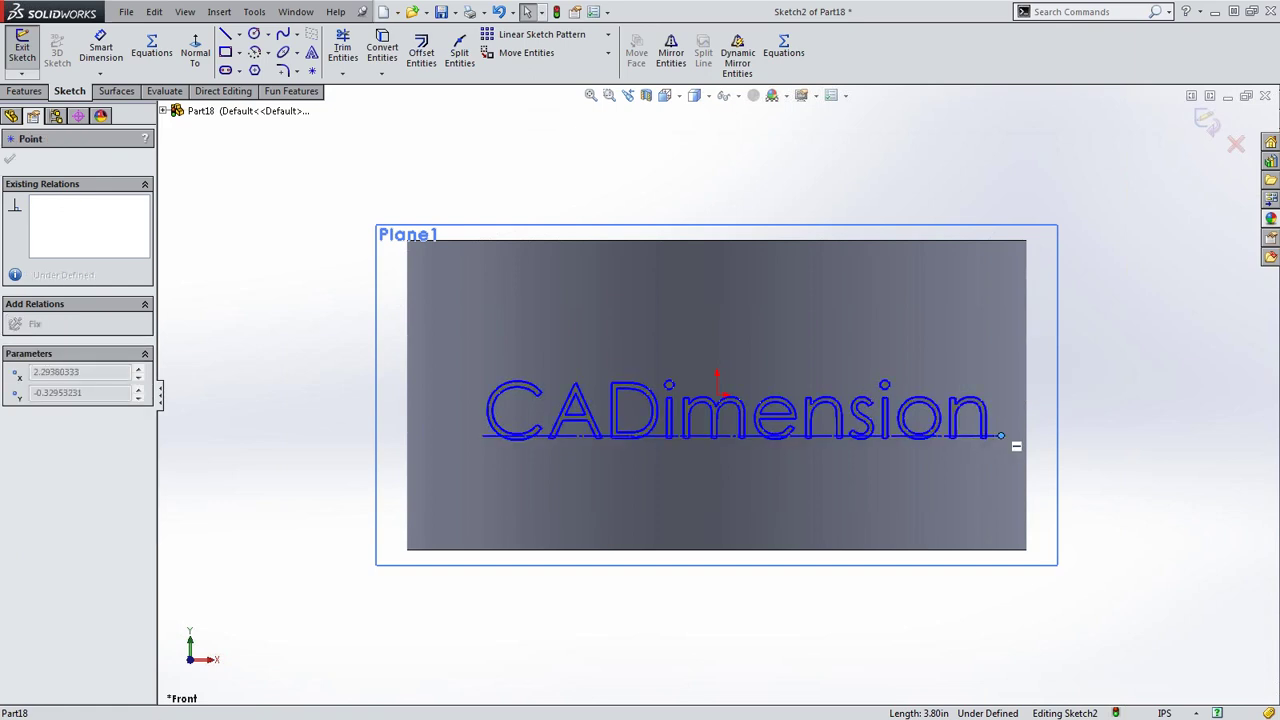
{"action": "left_click_drag", "start_coordinate": [473, 437], "coordinate": [438, 436]}
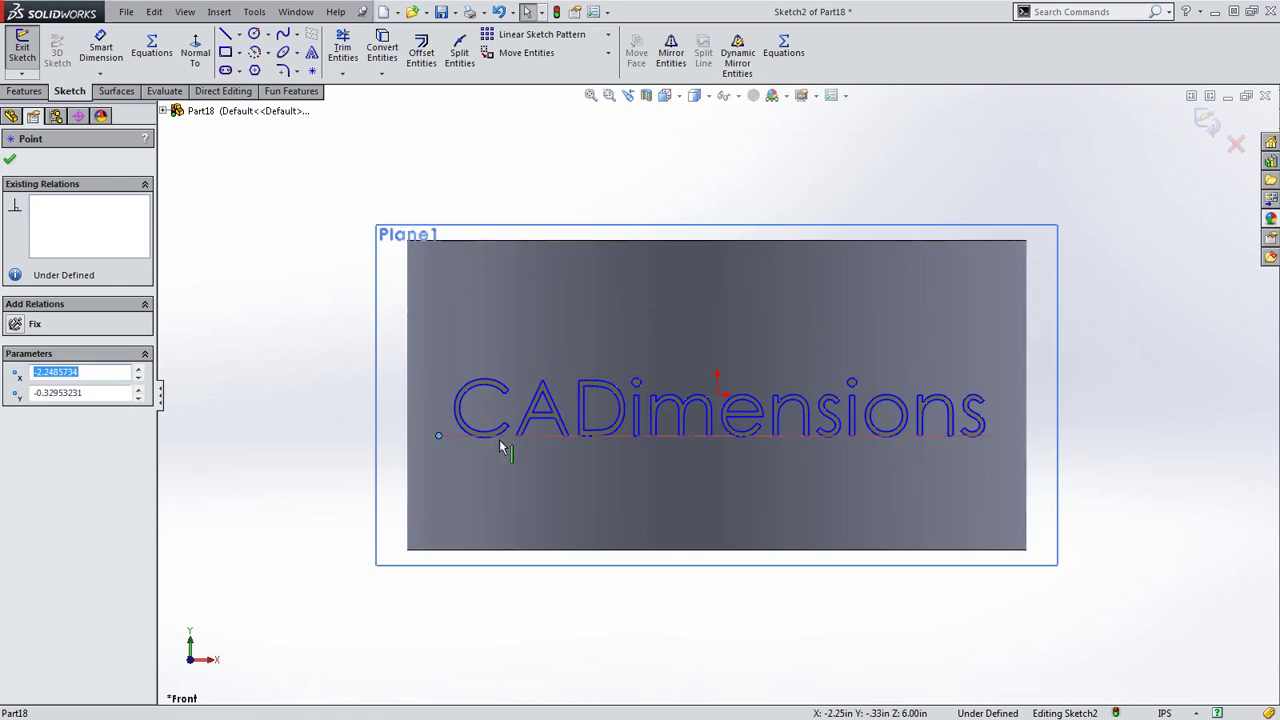
{"action": "left_click", "coordinate": [22, 45]}
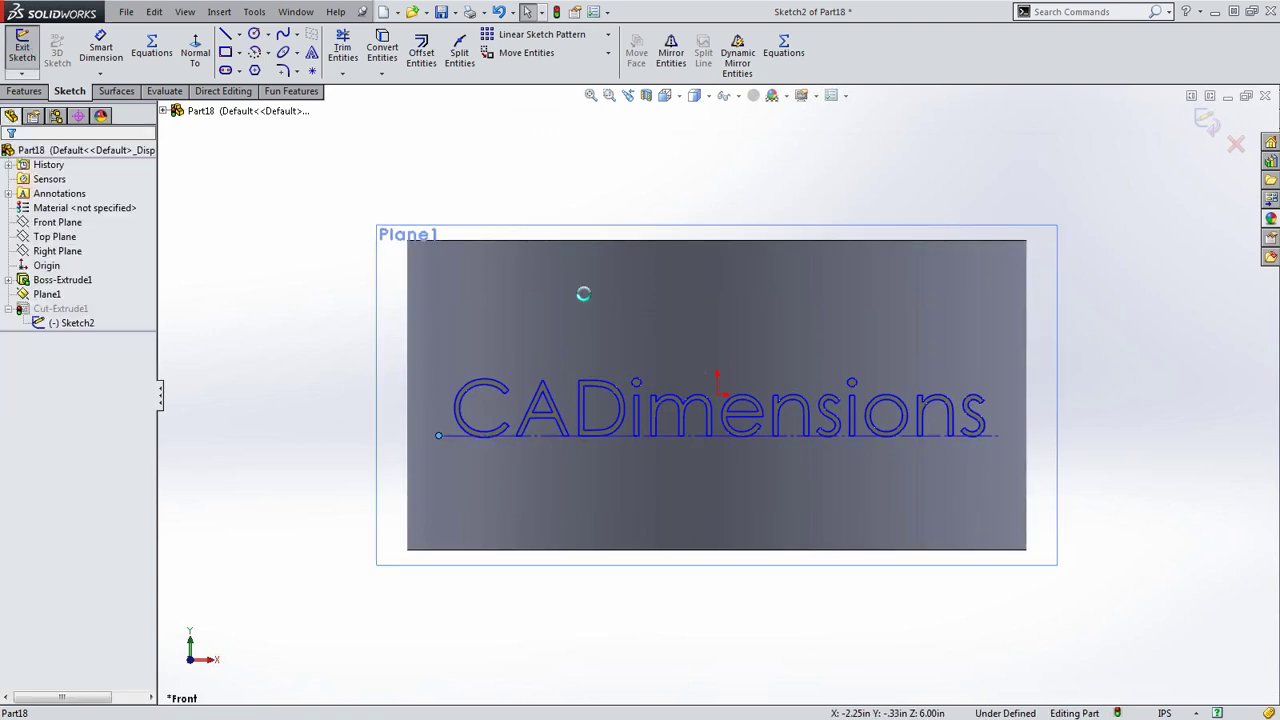
Examine the enlarged cut text around the cylinder for distortion in the outer letters, up close and from the front
{"action": "middle_click_drag", "start_coordinate": [598, 376], "coordinate": [881, 449]}
{"action": "scroll", "coordinate": [858, 405], "scroll_direction": "down", "scroll_amount": 5}
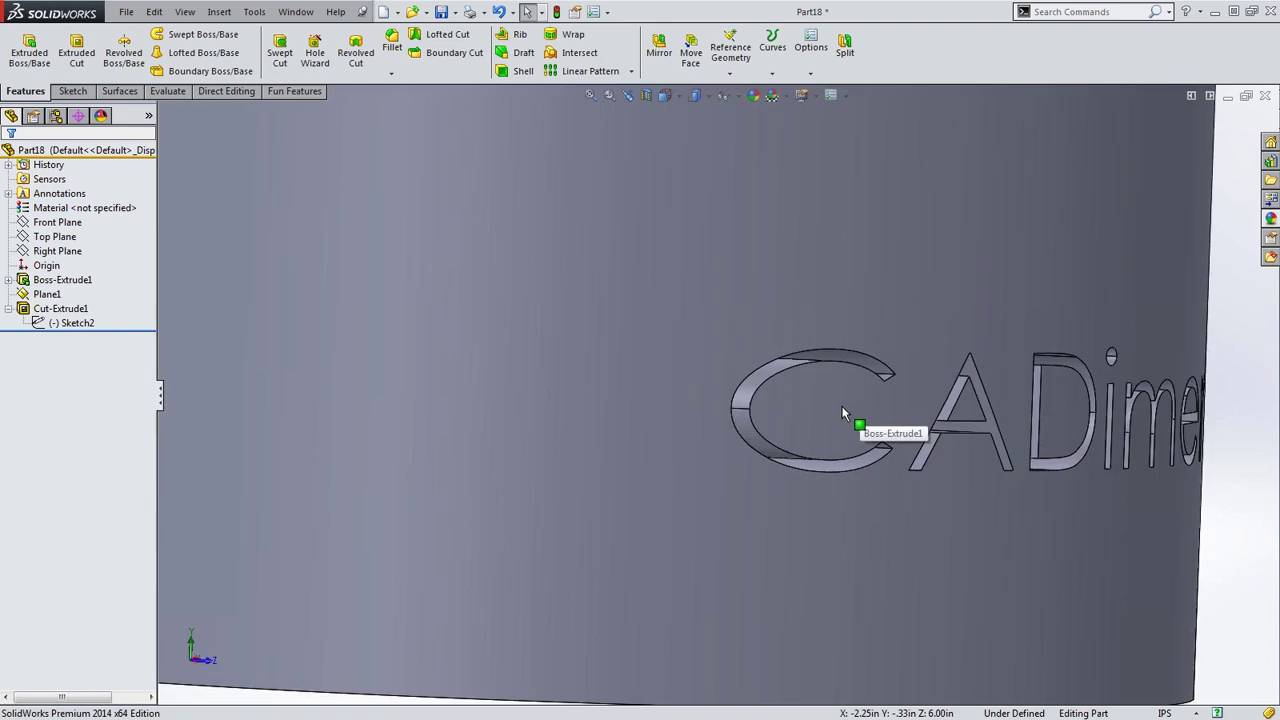
{"action": "left_click", "coordinate": [842, 406]}
{"action": "scroll", "coordinate": [900, 420], "scroll_direction": "up", "scroll_amount": 3}
{"action": "middle_click_drag", "start_coordinate": [936, 428], "coordinate": [654, 471]}
{"action": "scroll", "coordinate": [891, 426], "scroll_direction": "up", "scroll_amount": 3}
{"action": "left_click", "coordinate": [891, 426]}
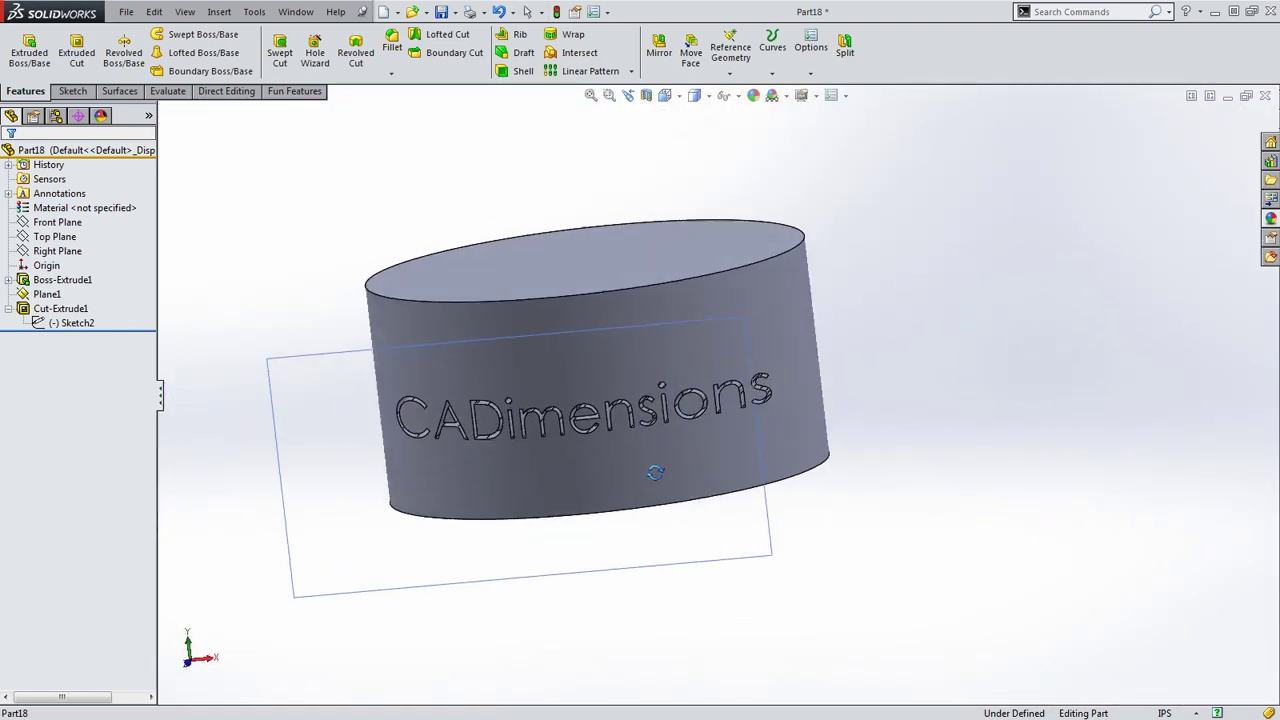
{"action": "left_click", "coordinate": [809, 377]}
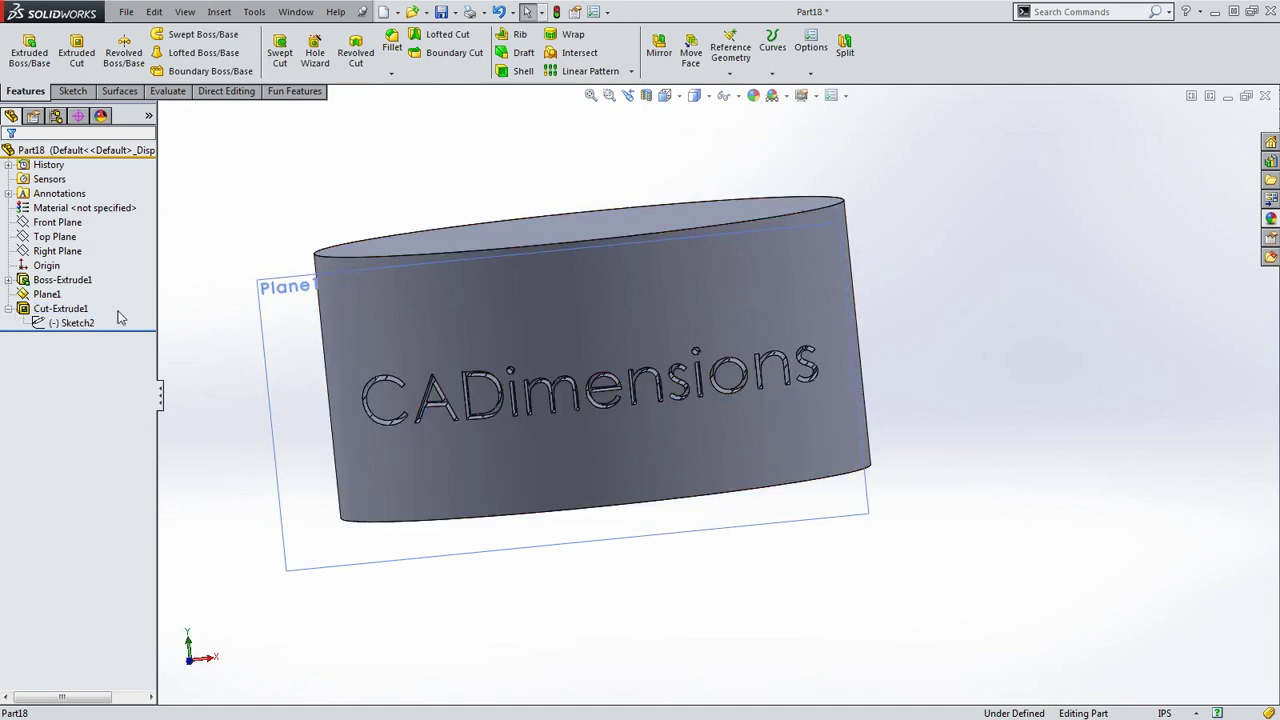
Delete the text's cut-extrude feature from the cylinder while keeping its absorbed sketch
{"action": "right_click", "coordinate": [58, 309]}
{"action": "left_click", "coordinate": [98, 409]}
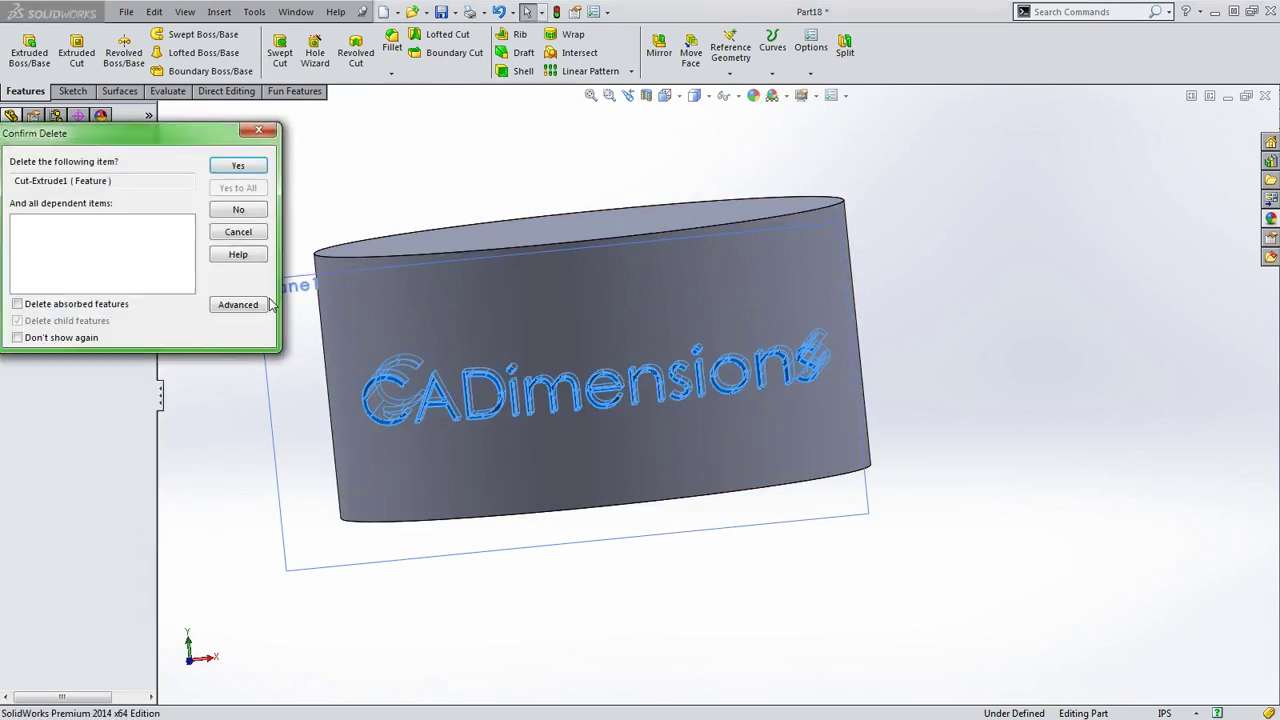
{"action": "left_click", "coordinate": [237, 167]}
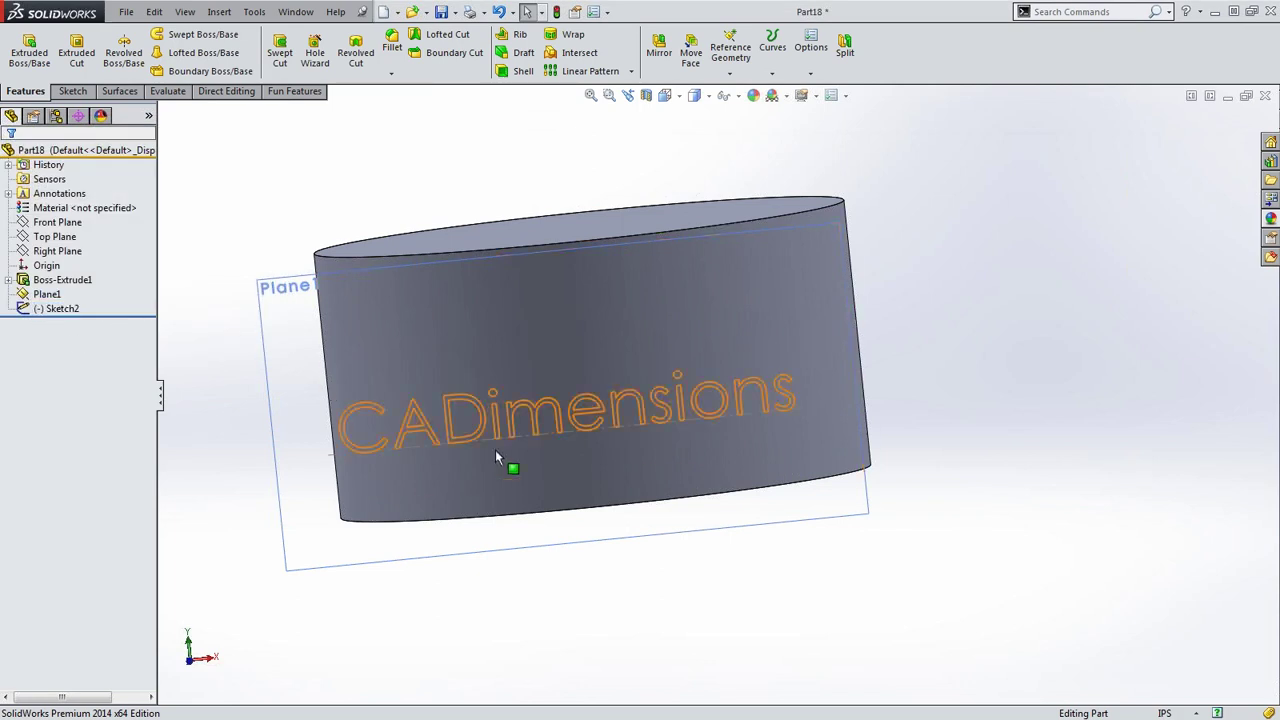
{"action": "middle_click_drag", "start_coordinate": [584, 588], "coordinate": [634, 586]}
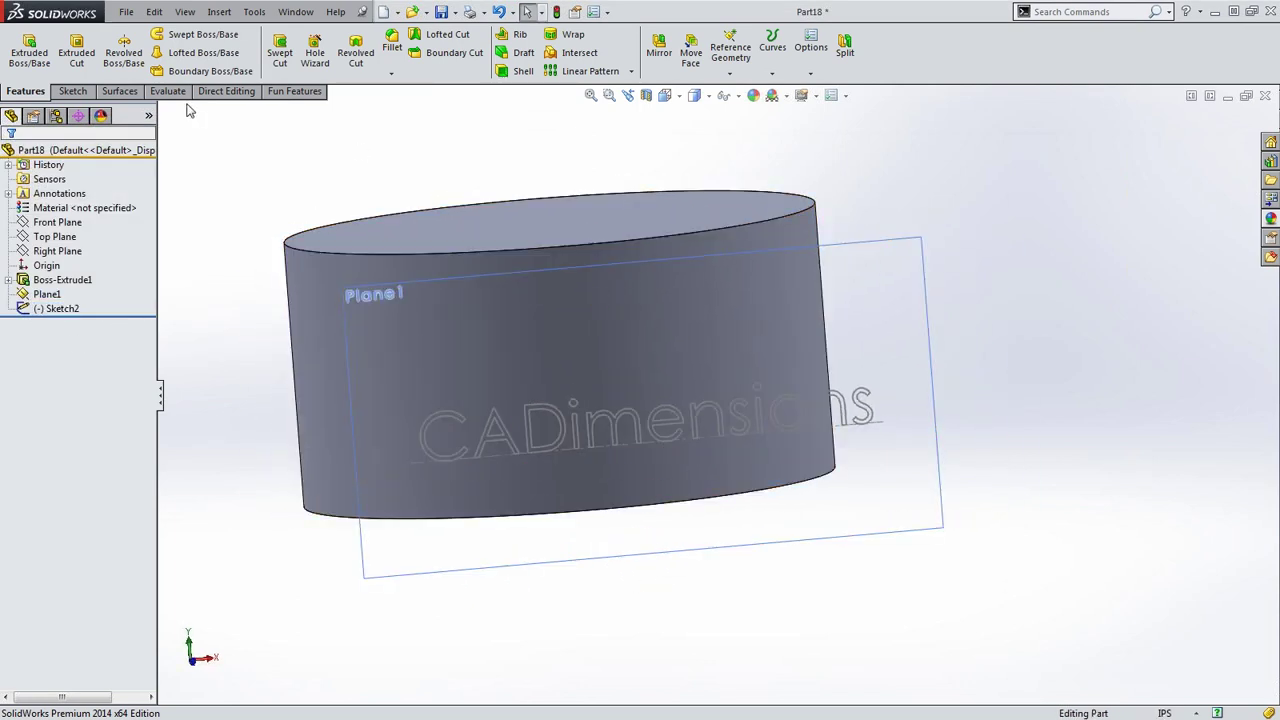
{"action": "left_click", "coordinate": [295, 94]}
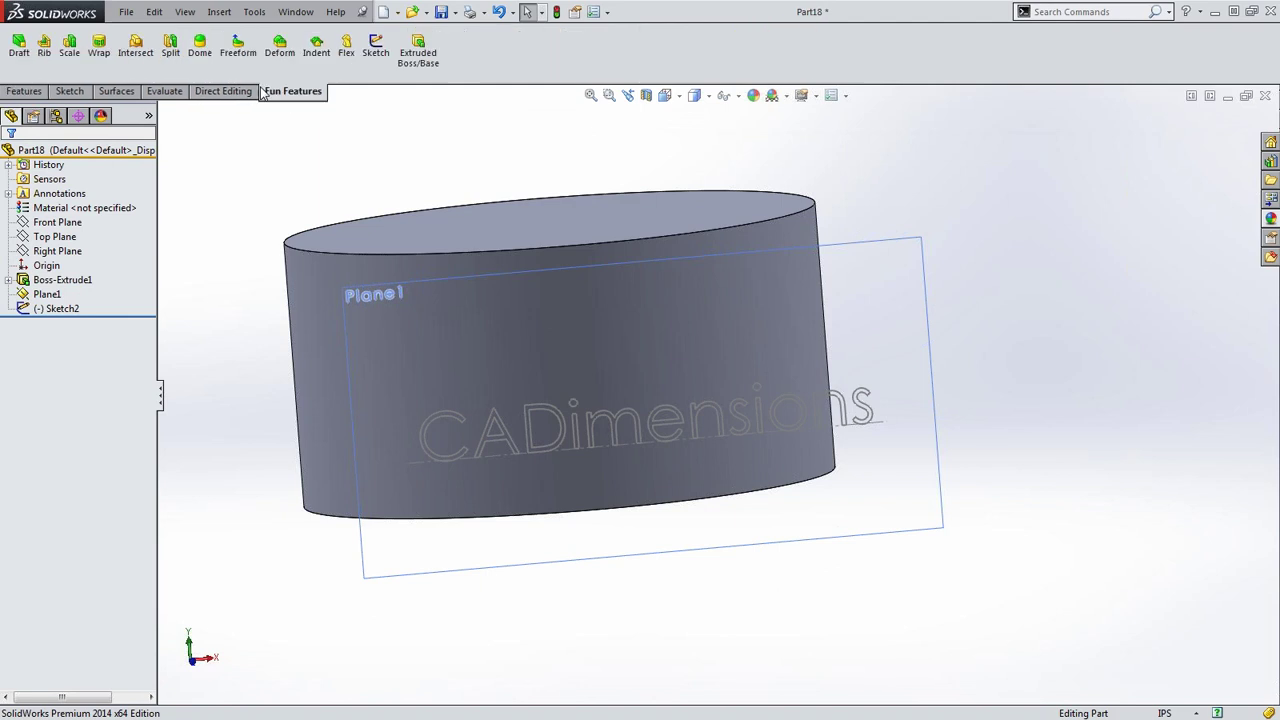
{"action": "left_click", "coordinate": [99, 46]}
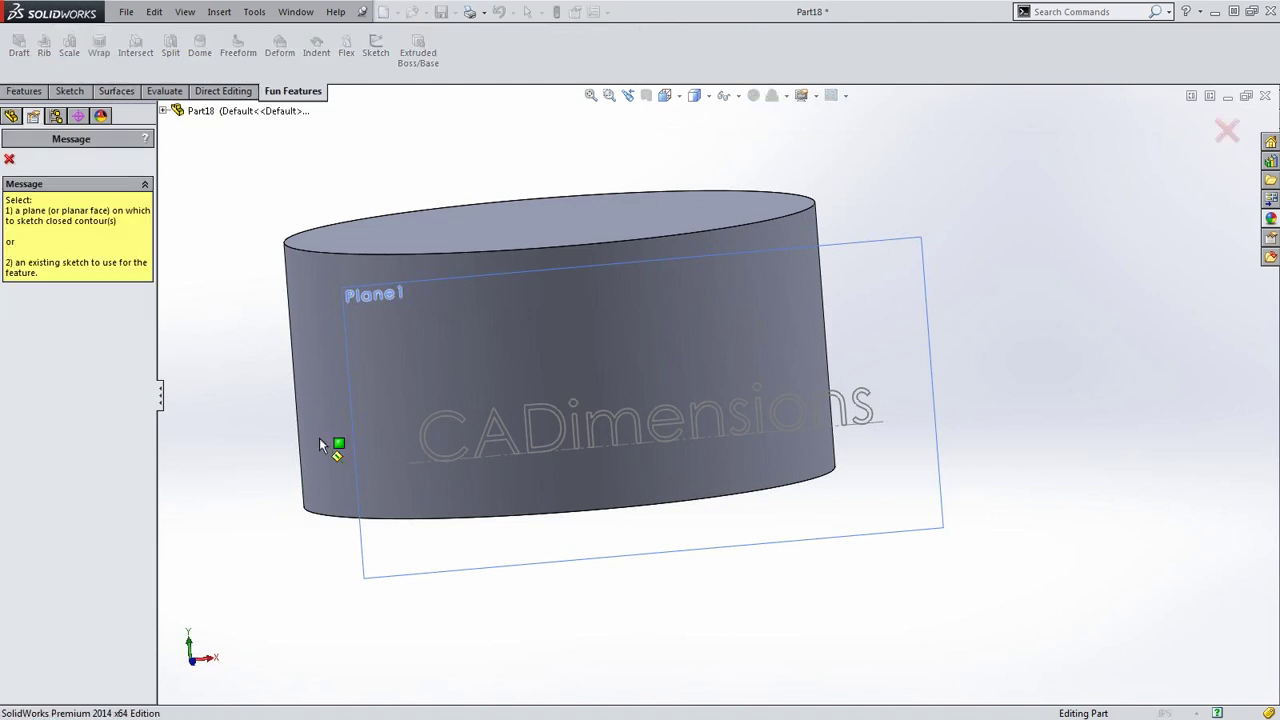
{"action": "scroll", "coordinate": [520, 437], "scroll_direction": "down", "scroll_amount": 5}
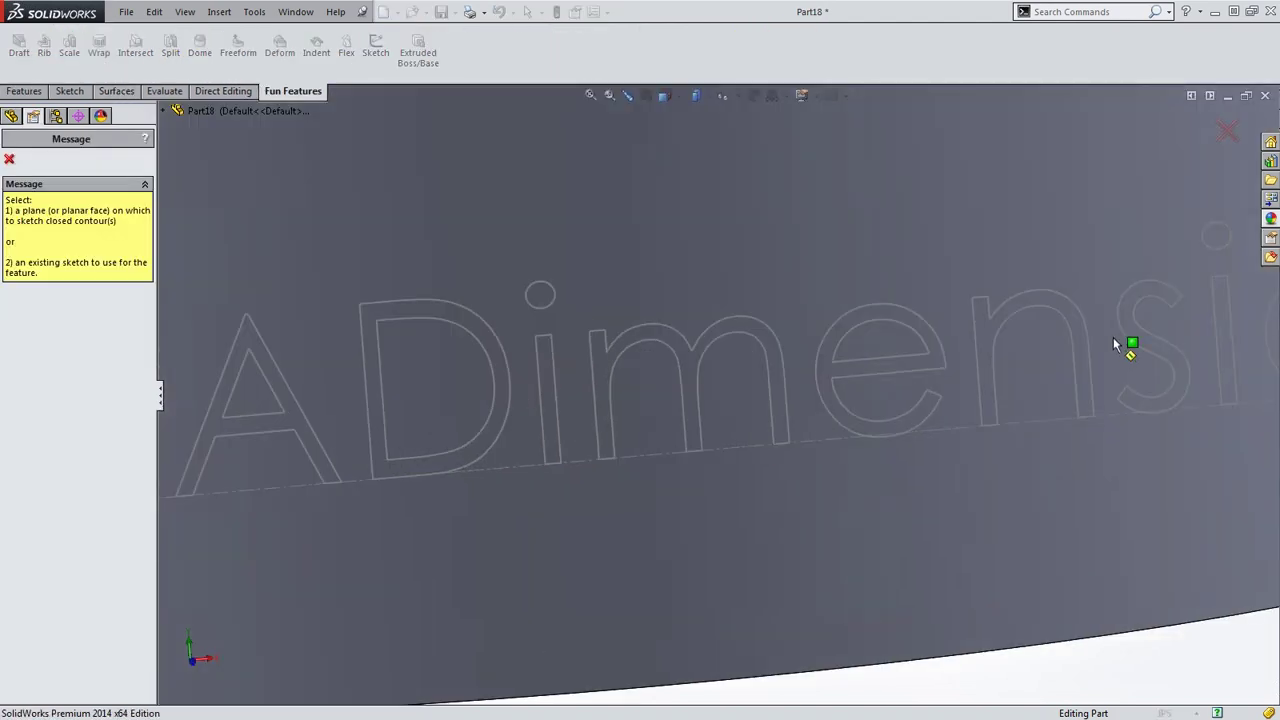
{"action": "scroll", "coordinate": [1109, 337], "scroll_direction": "up", "scroll_amount": 3}
{"action": "left_click", "coordinate": [1138, 348]}
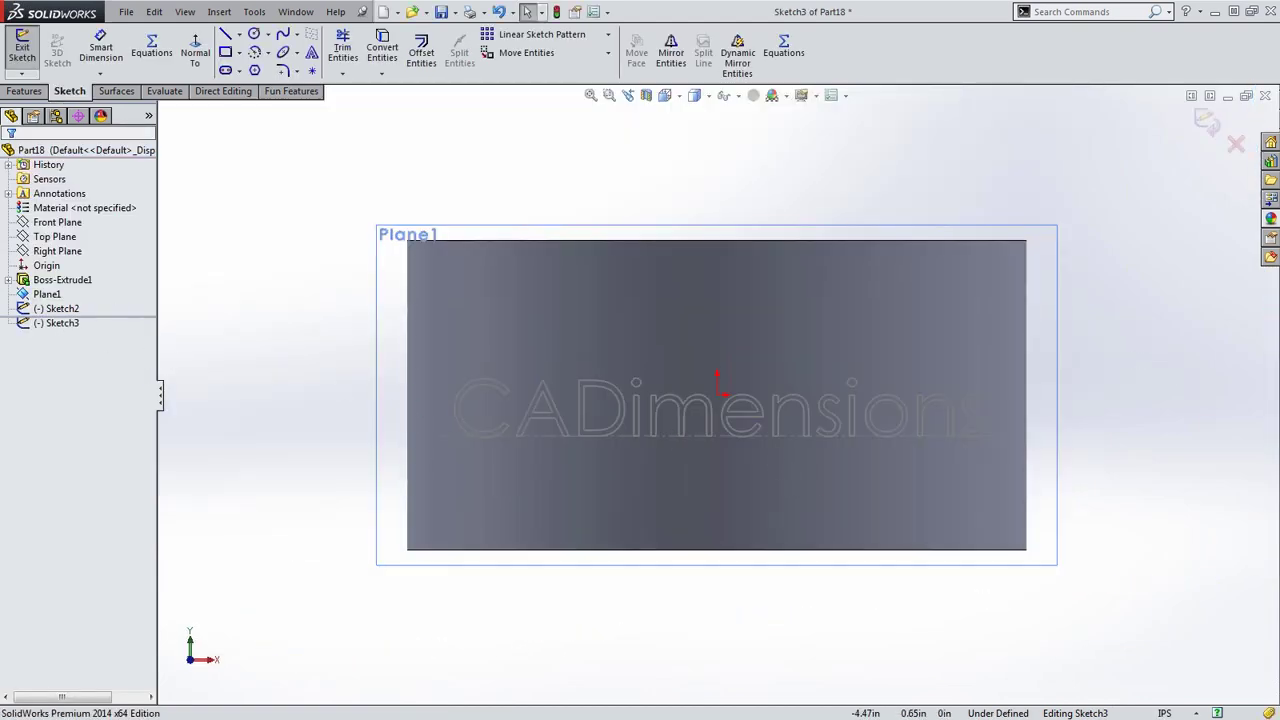
{"action": "left_click", "coordinate": [22, 48]}
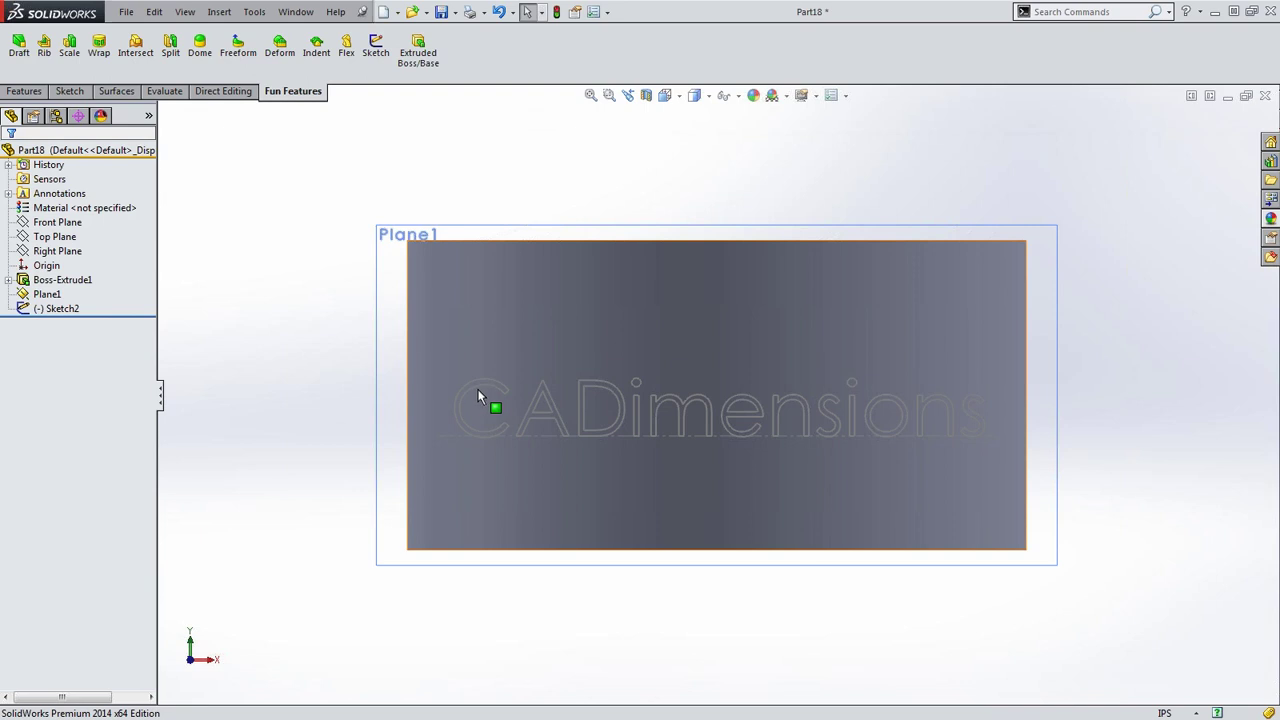
Wrap the CADimensions text sketch onto the cylinder's curved side face as an Emboss with 0.20 in thickness
{"action": "left_click", "coordinate": [519, 431]}
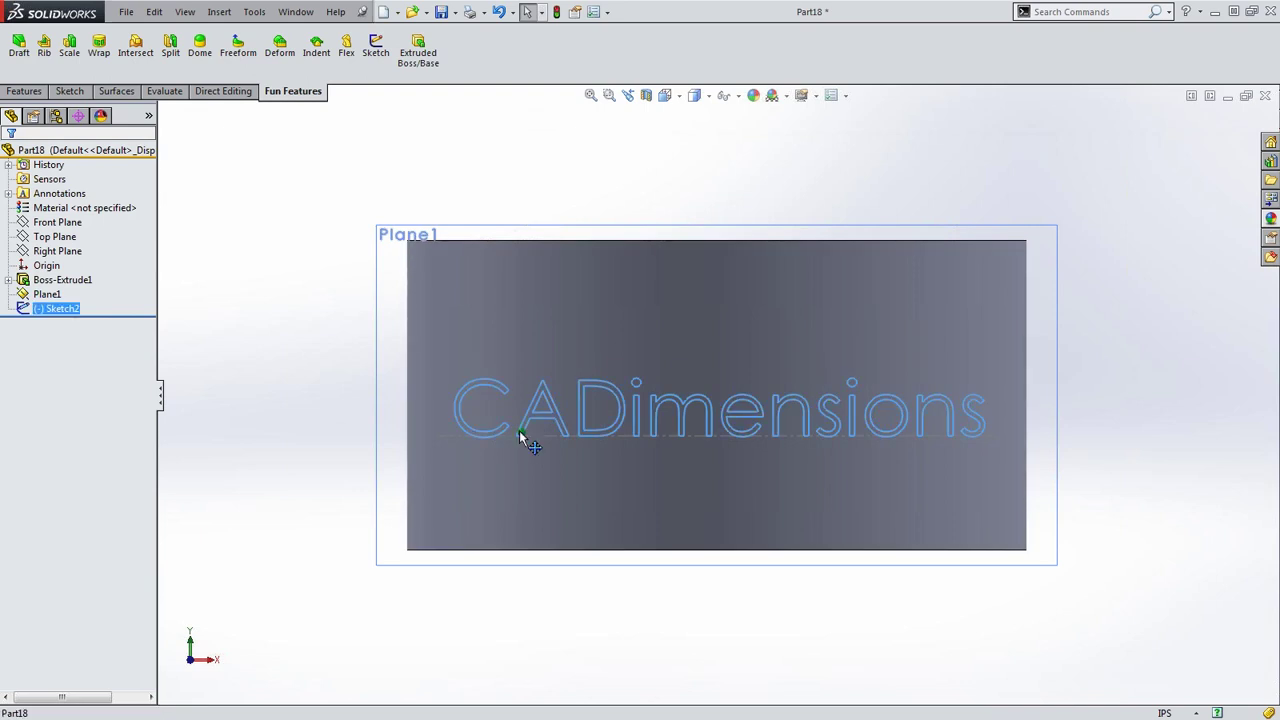
{"action": "left_click", "coordinate": [97, 44]}
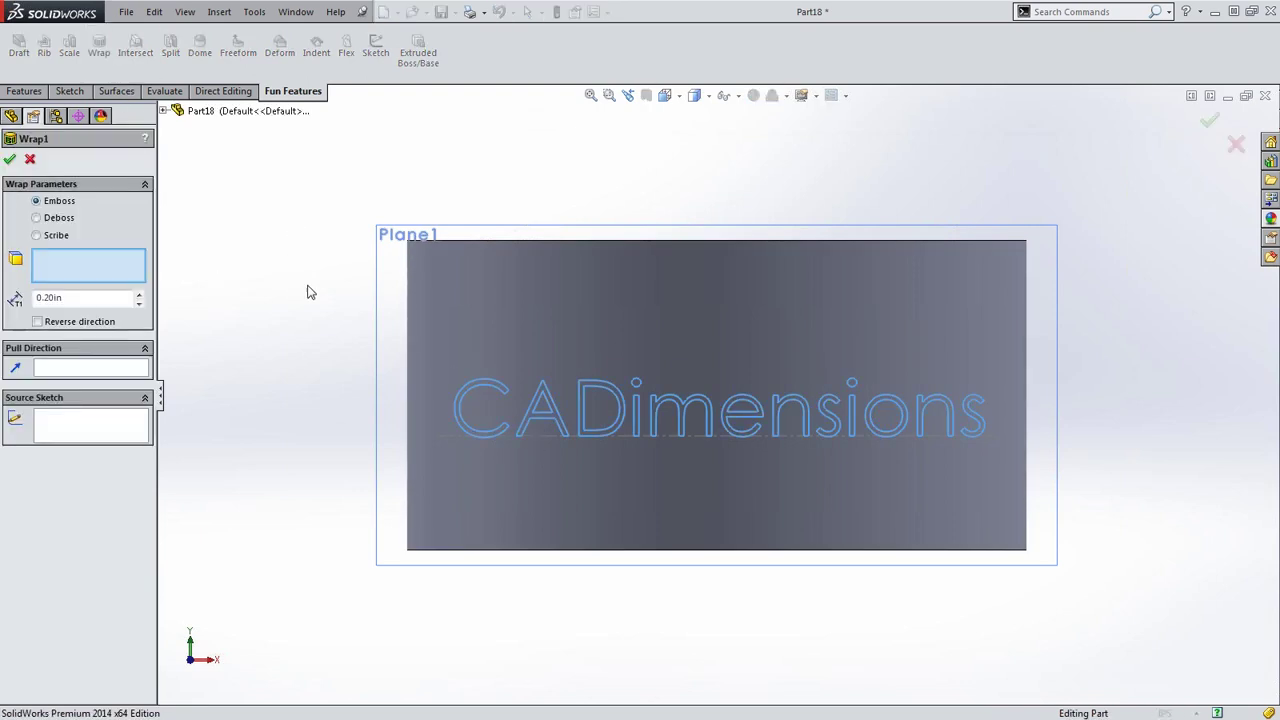
{"action": "key", "text": "Down"}
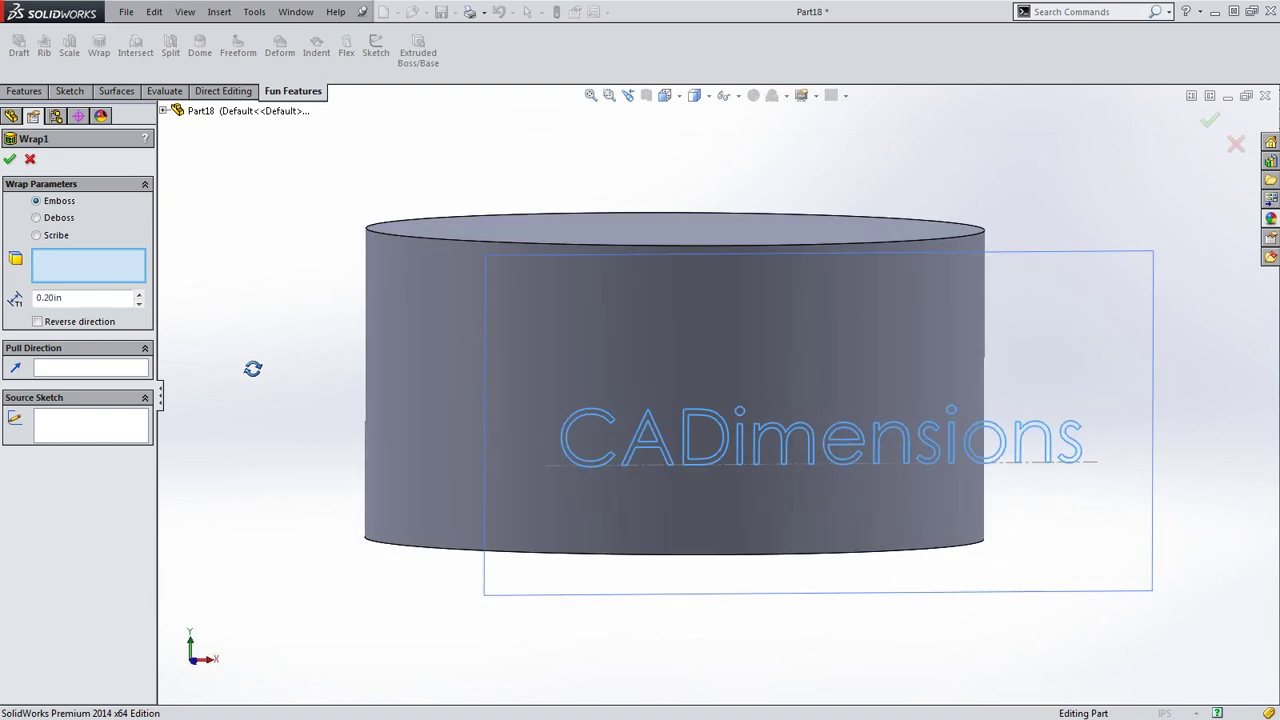
{"action": "left_click", "coordinate": [473, 365]}
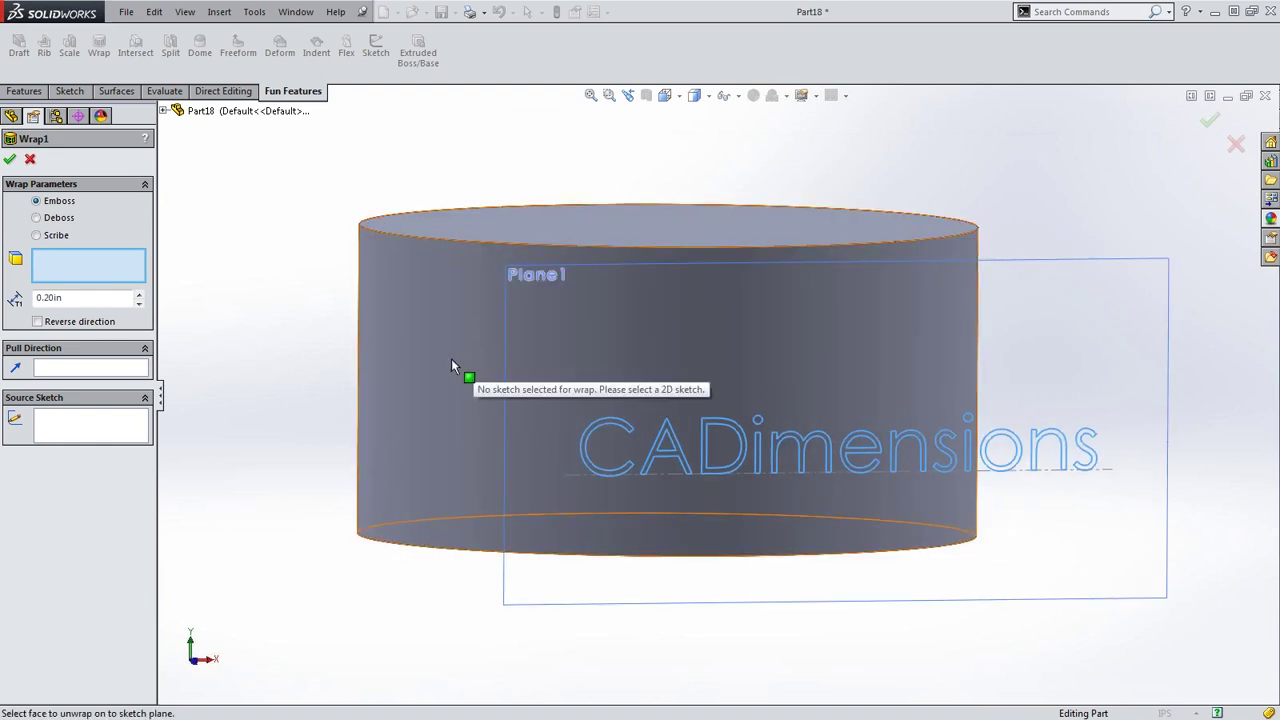
{"action": "key", "text": "z"}
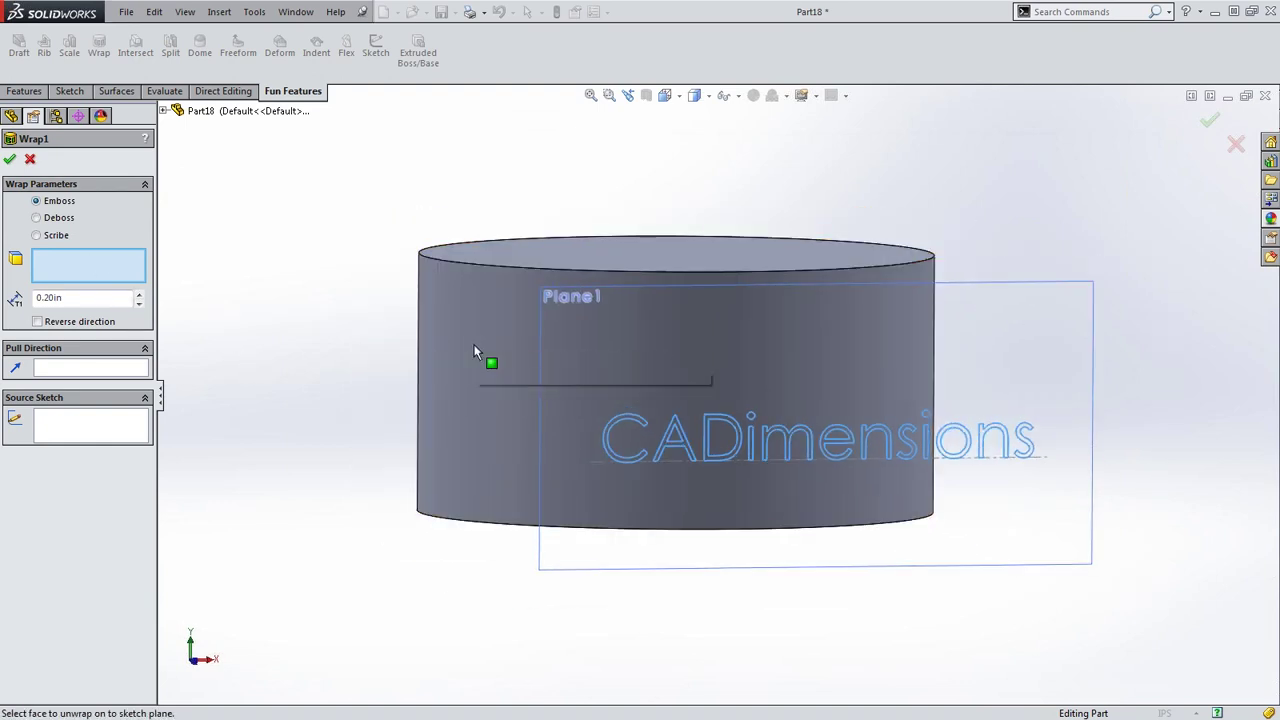
{"action": "left_click", "coordinate": [116, 437]}
{"action": "left_click", "coordinate": [714, 434]}
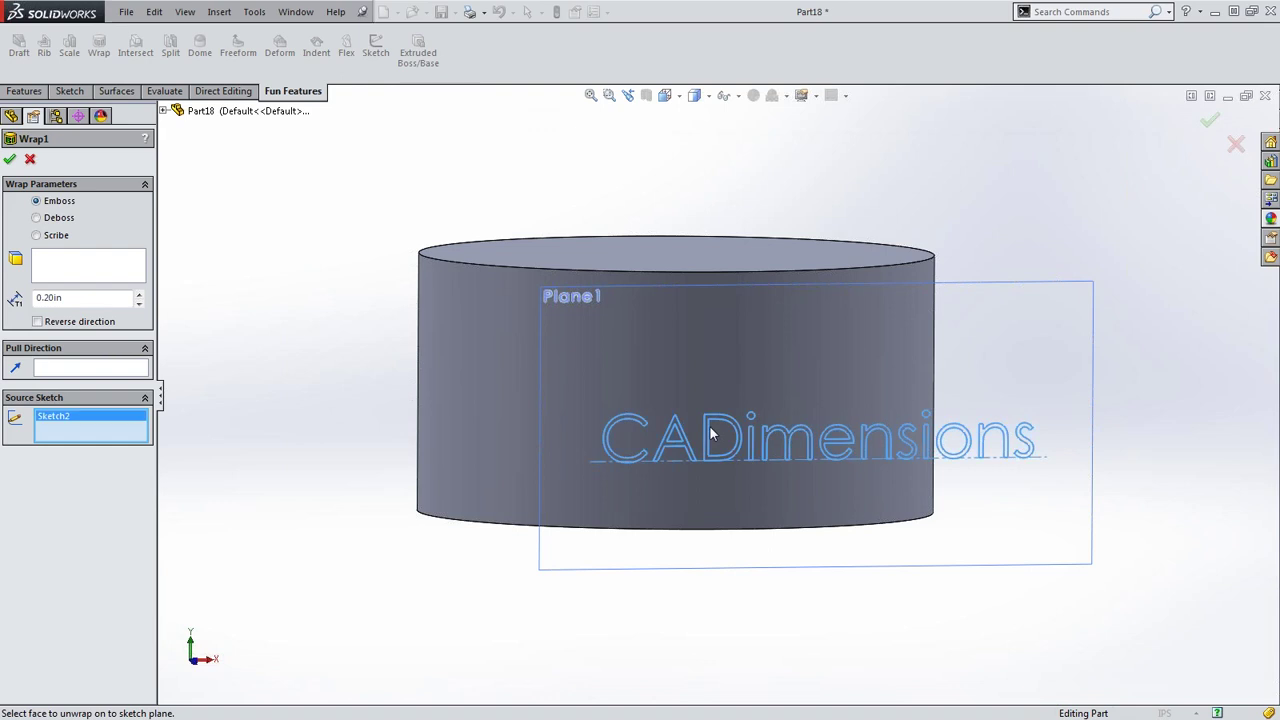
{"action": "left_click", "coordinate": [509, 363]}
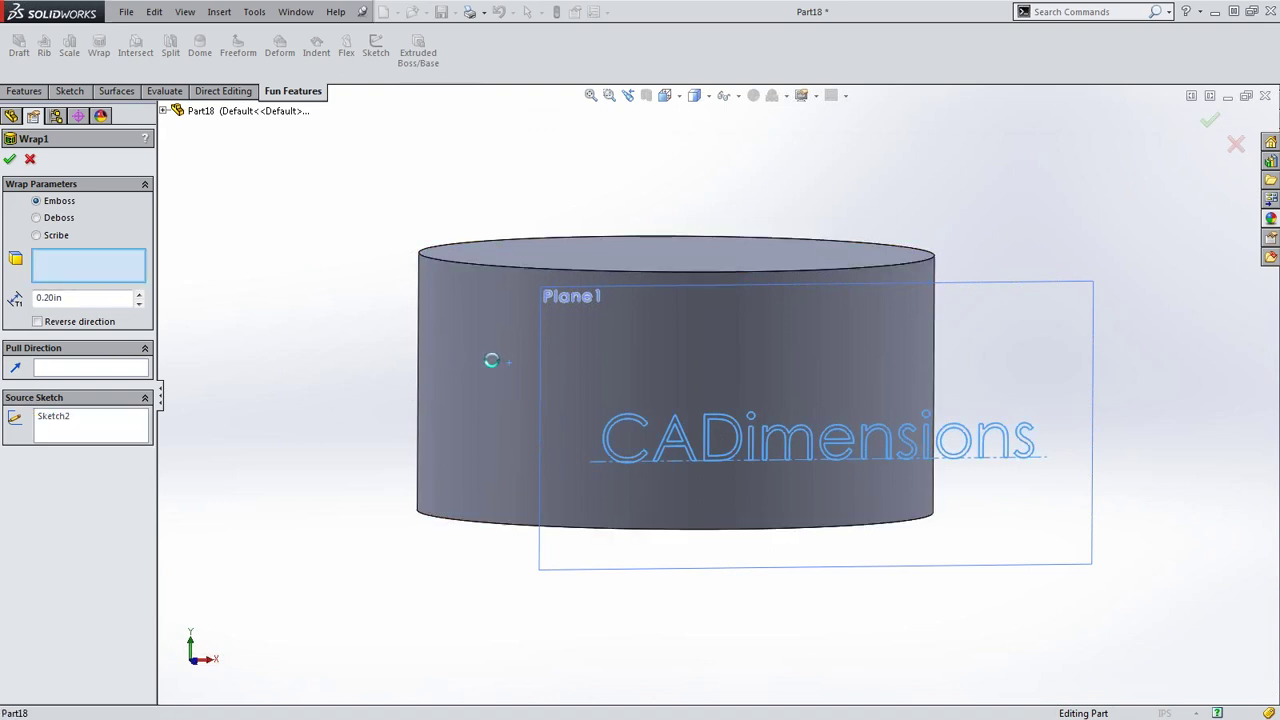
{"action": "middle_click_drag", "start_coordinate": [399, 385], "coordinate": [388, 485]}
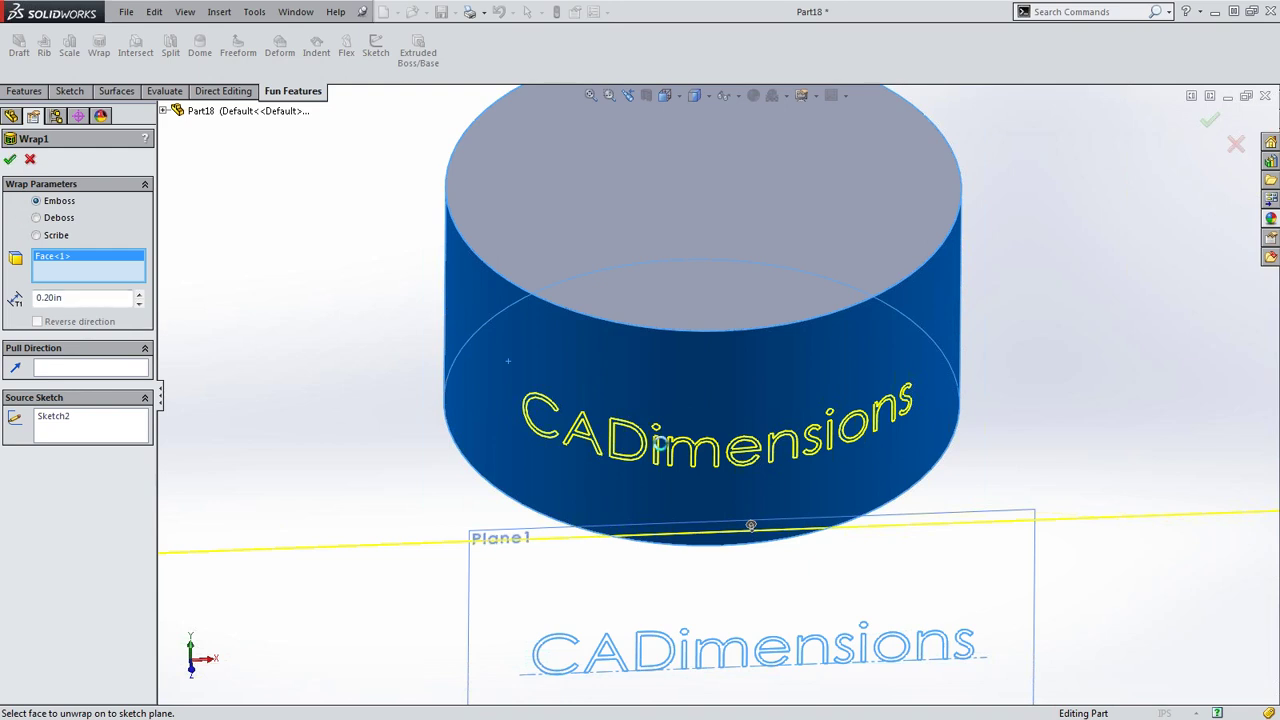
{"action": "key", "text": "Return"}
Examine the embossed letters from the side and from above to see how they follow the cylinder's curvature
{"action": "scroll", "coordinate": [680, 440], "scroll_direction": "up", "scroll_amount": 5}
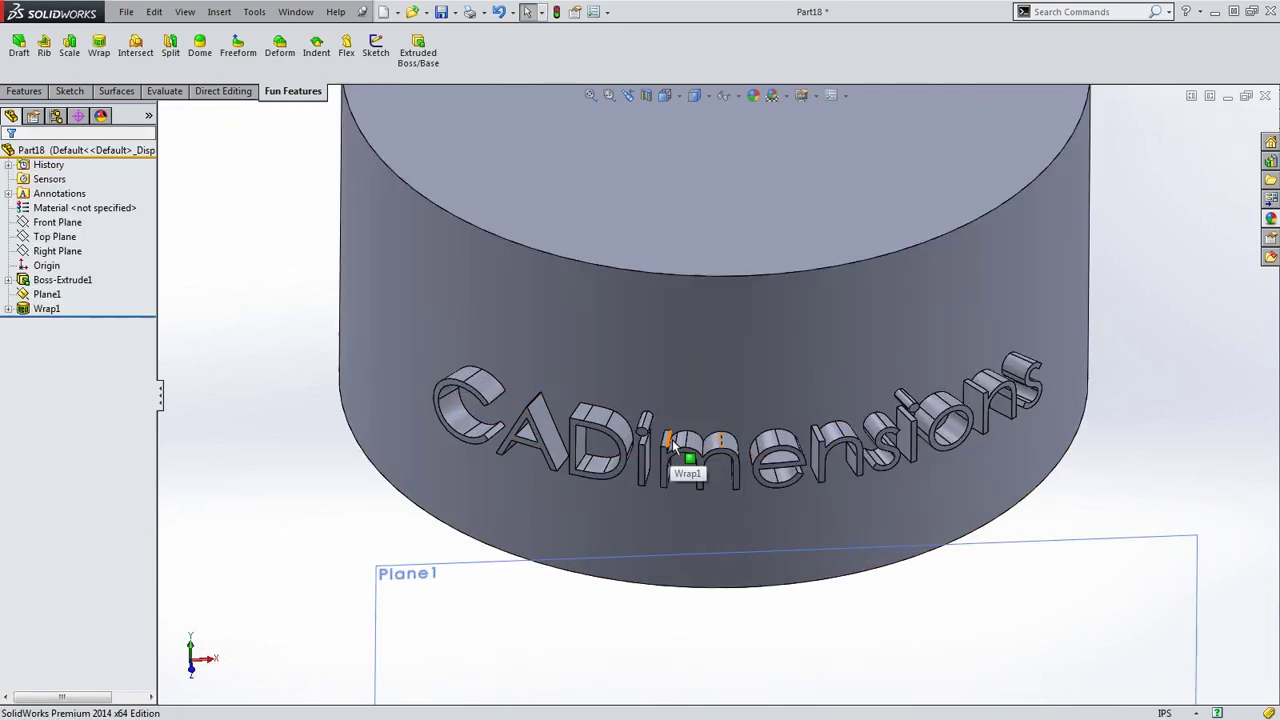
{"action": "middle_click_drag", "start_coordinate": [672, 444], "coordinate": [578, 419]}
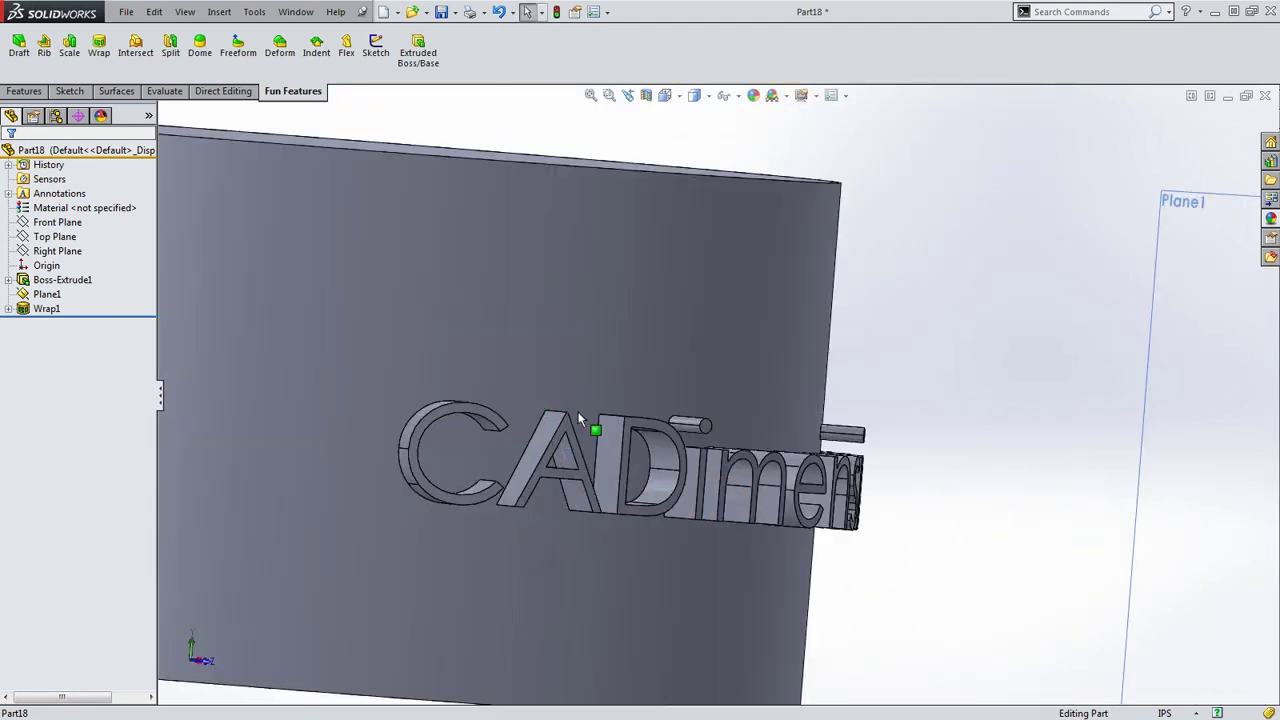
{"action": "middle_click_drag", "start_coordinate": [511, 396], "coordinate": [463, 437]}
{"action": "scroll", "coordinate": [471, 350], "scroll_direction": "down", "scroll_amount": 8}
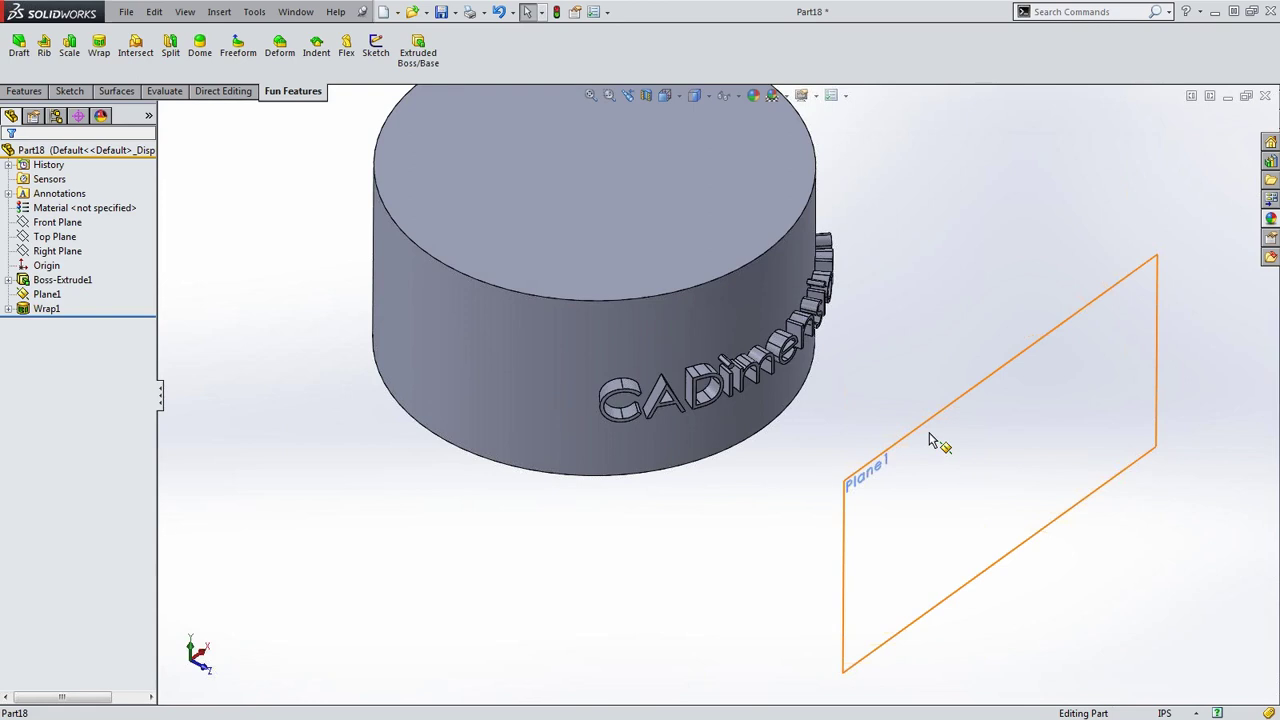
{"action": "middle_click_drag", "start_coordinate": [940, 334], "coordinate": [914, 574]}
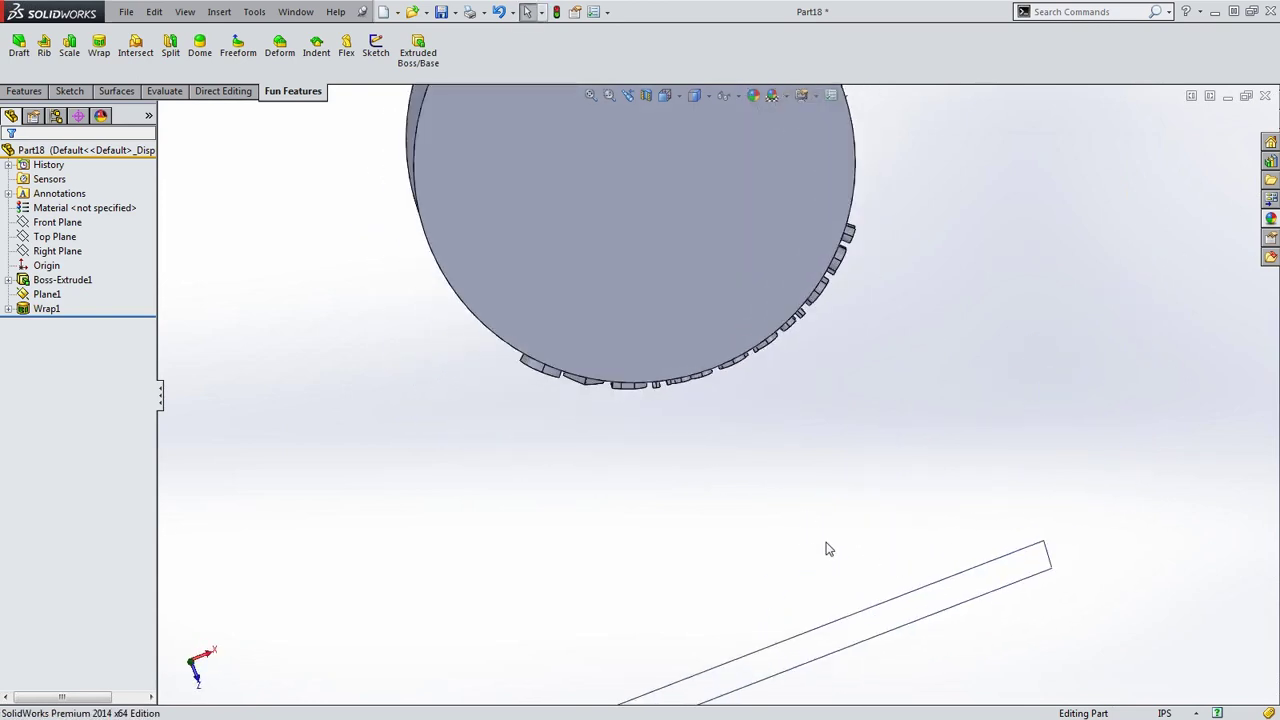
{"action": "middle_click_drag", "start_coordinate": [815, 540], "coordinate": [792, 404]}
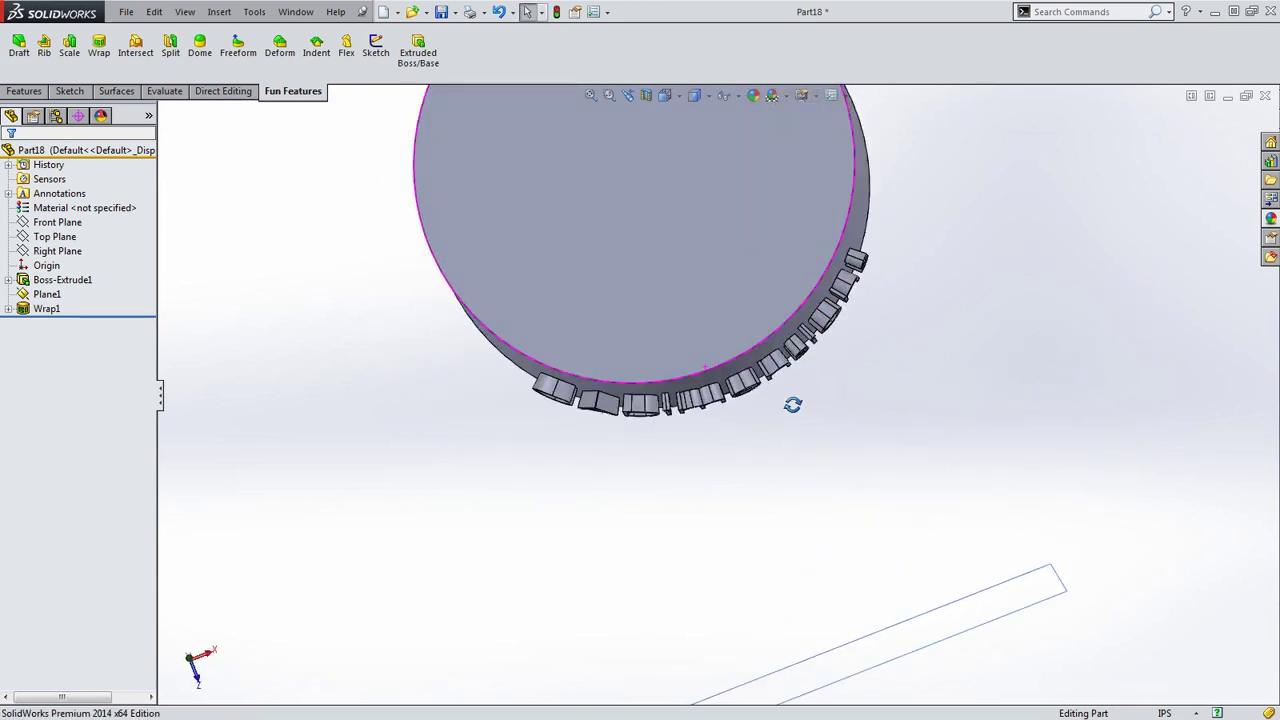
Change the text's Wrap feature on the cylinder from Emboss to Deboss with a depth of 0.20 in
{"action": "left_click", "coordinate": [47, 308]}
{"action": "left_click", "coordinate": [80, 287]}
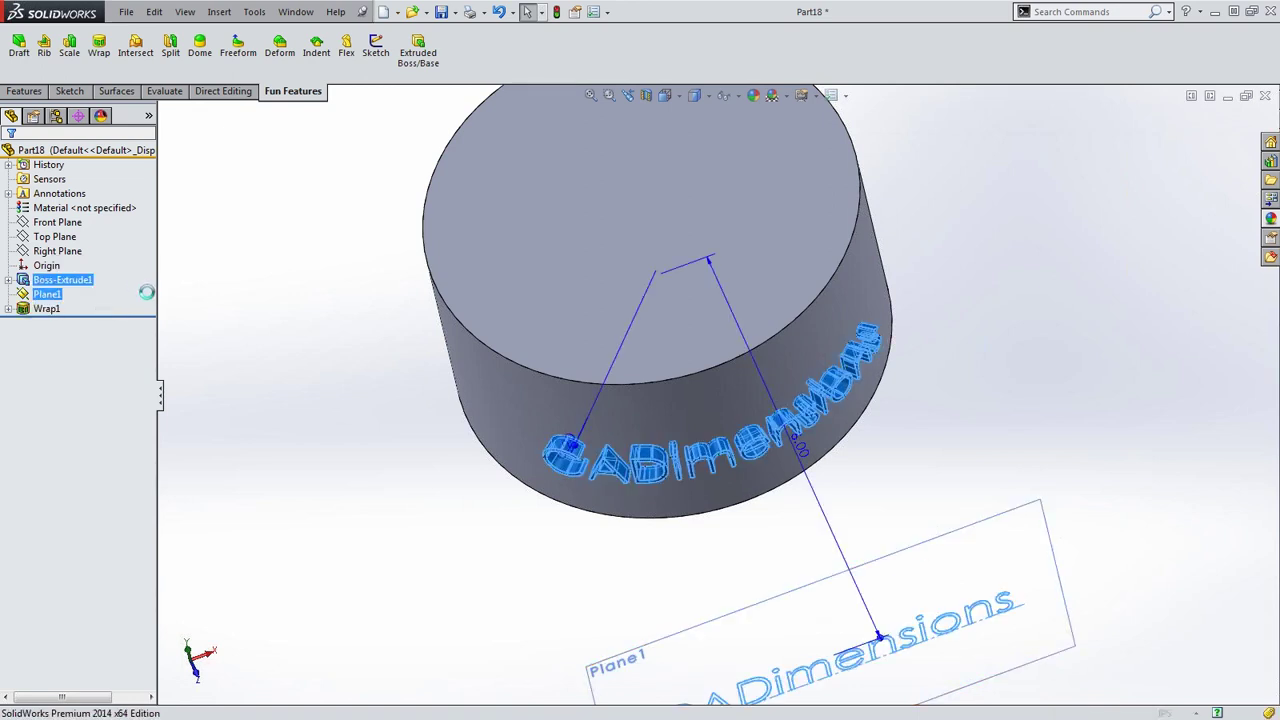
{"action": "left_click", "coordinate": [42, 220]}
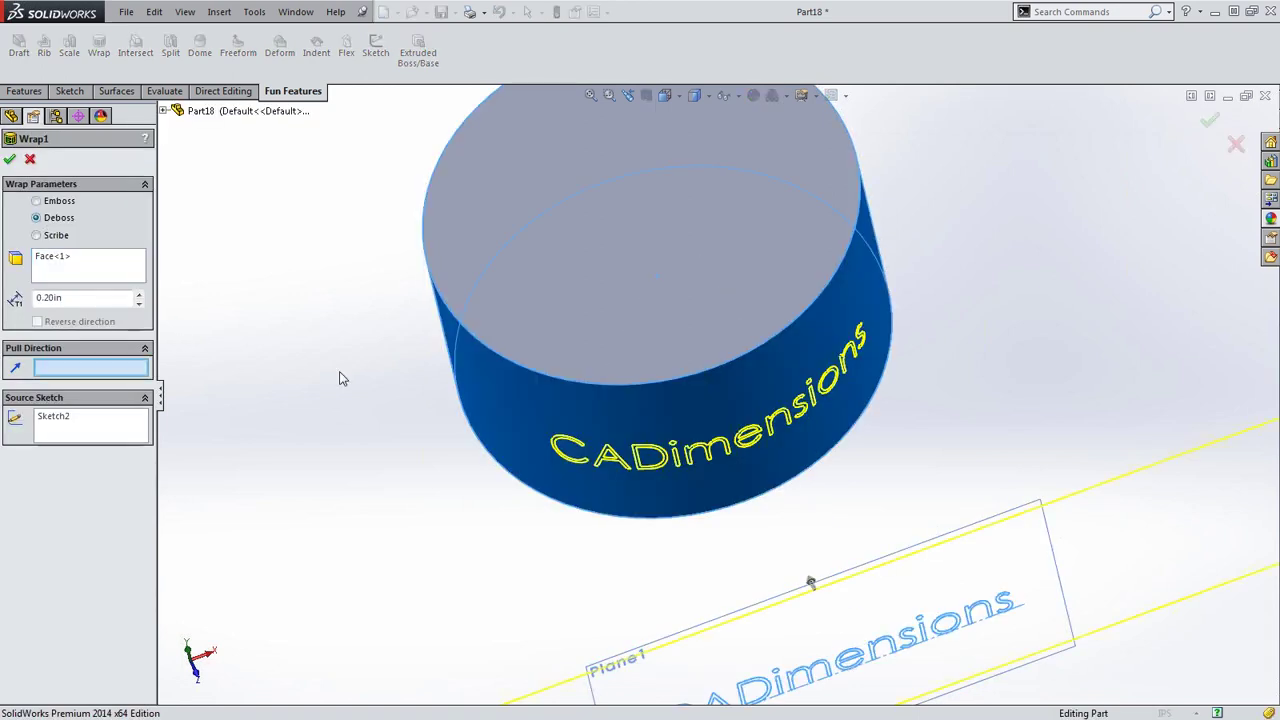
{"action": "left_click", "coordinate": [10, 159]}
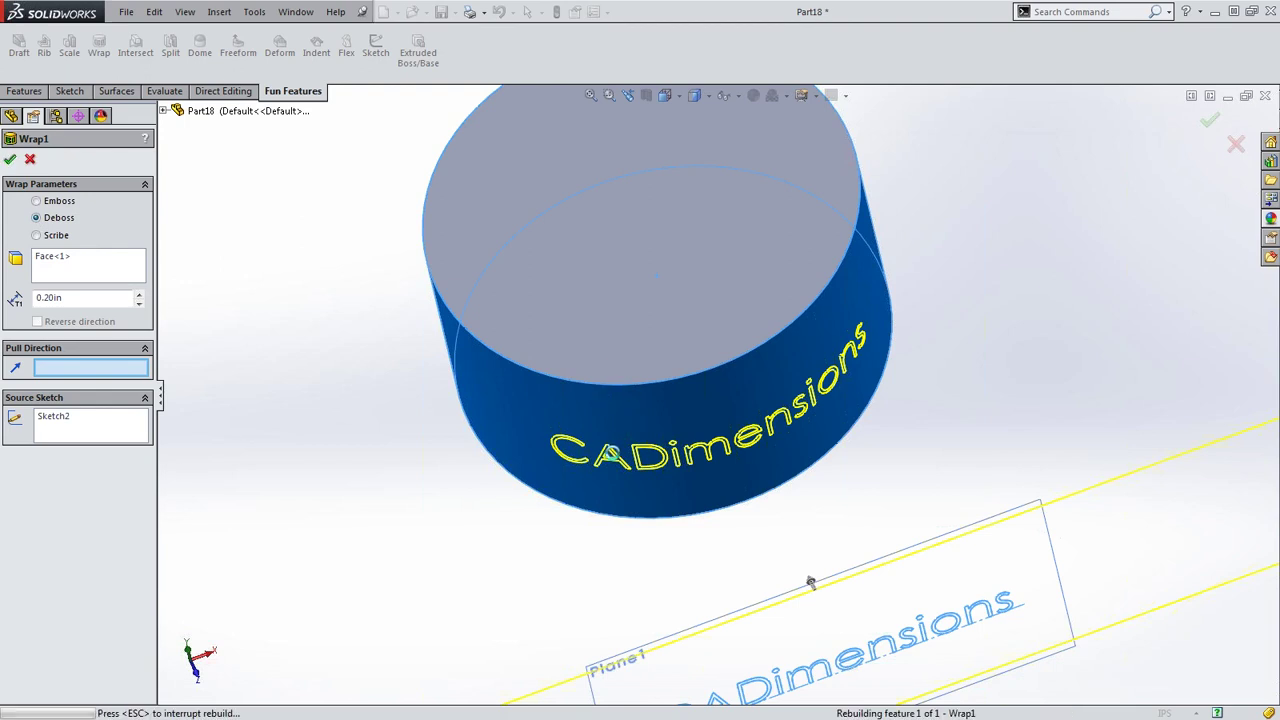
Examine the debossed letters around the cylinder up close, from the side and from the front
{"action": "middle_click_drag", "start_coordinate": [640, 477], "coordinate": [566, 489]}
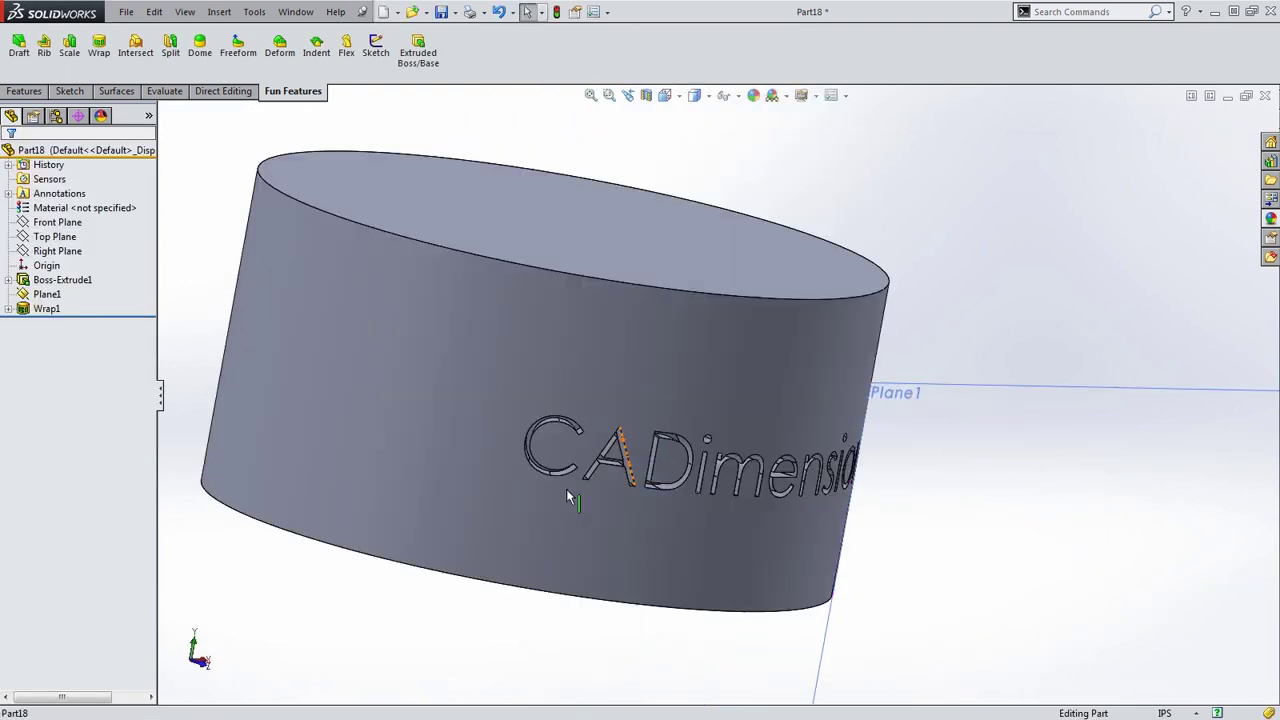
{"action": "scroll", "coordinate": [560, 450], "scroll_direction": "down", "scroll_amount": 3}
{"action": "middle_click_drag", "start_coordinate": [553, 419], "coordinate": [404, 335]}
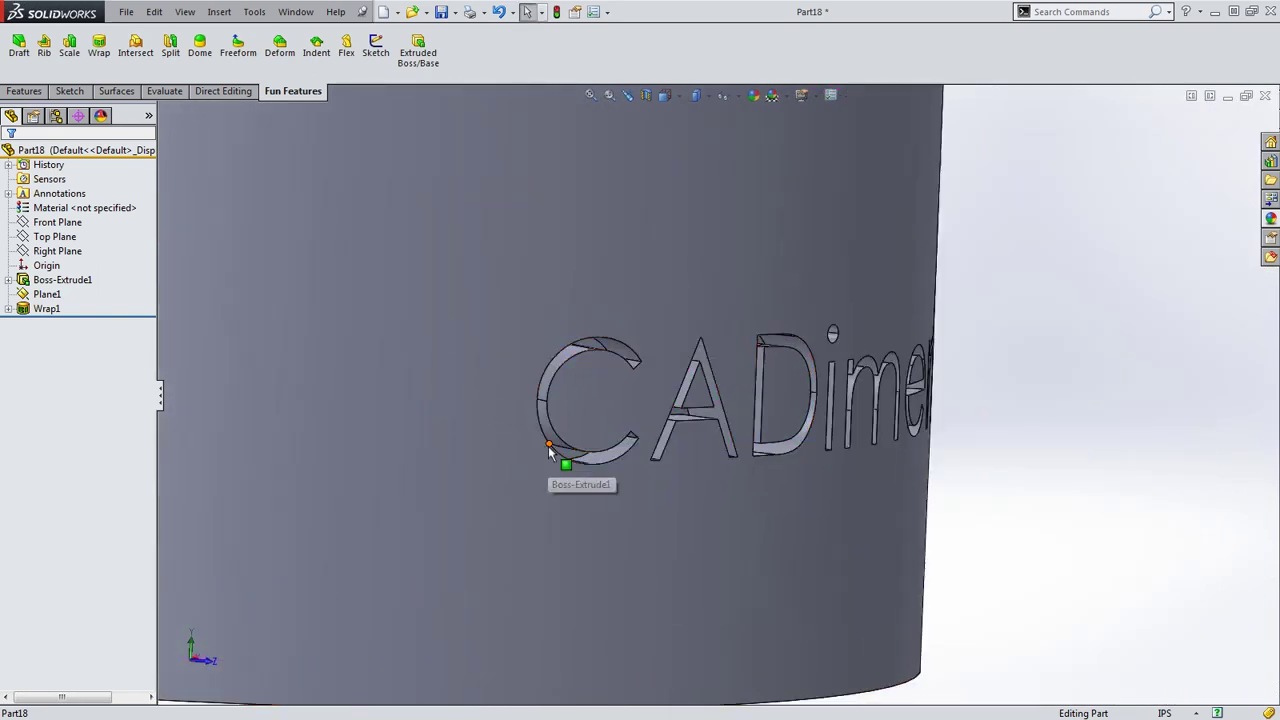
{"action": "scroll", "coordinate": [602, 372], "scroll_direction": "up", "scroll_amount": 5}
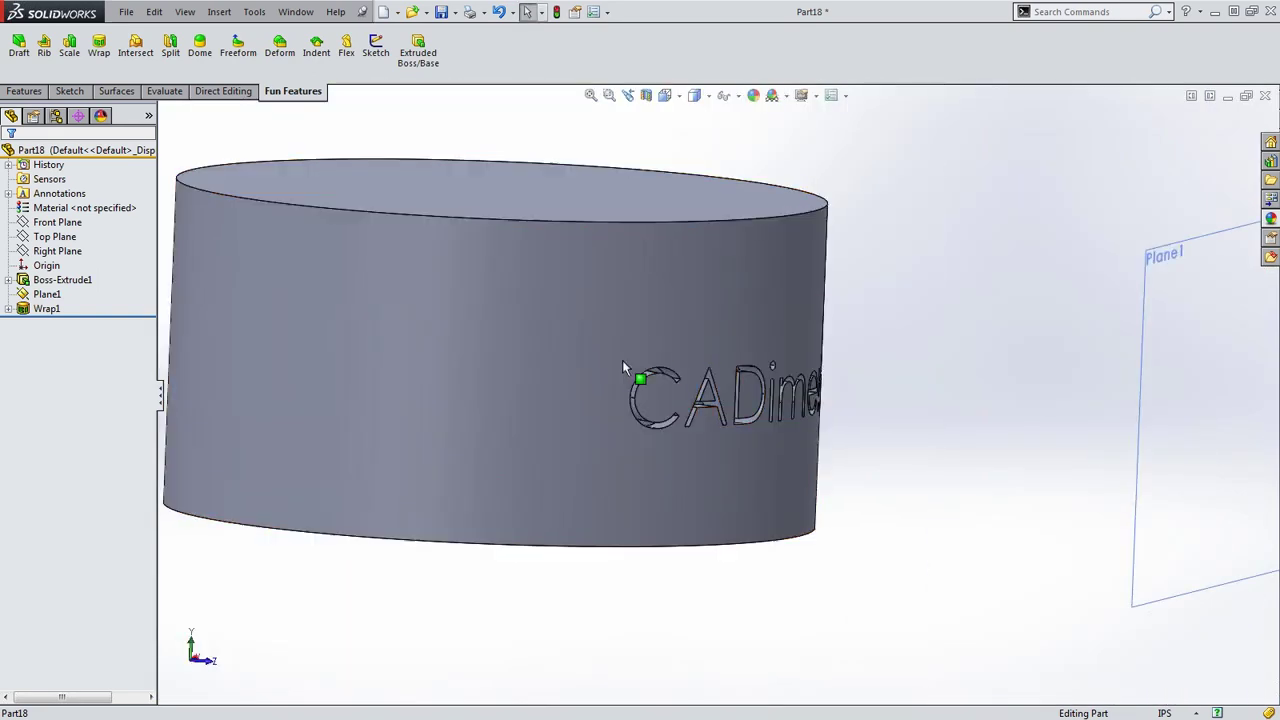
{"action": "middle_click_drag", "start_coordinate": [716, 396], "coordinate": [571, 420]}
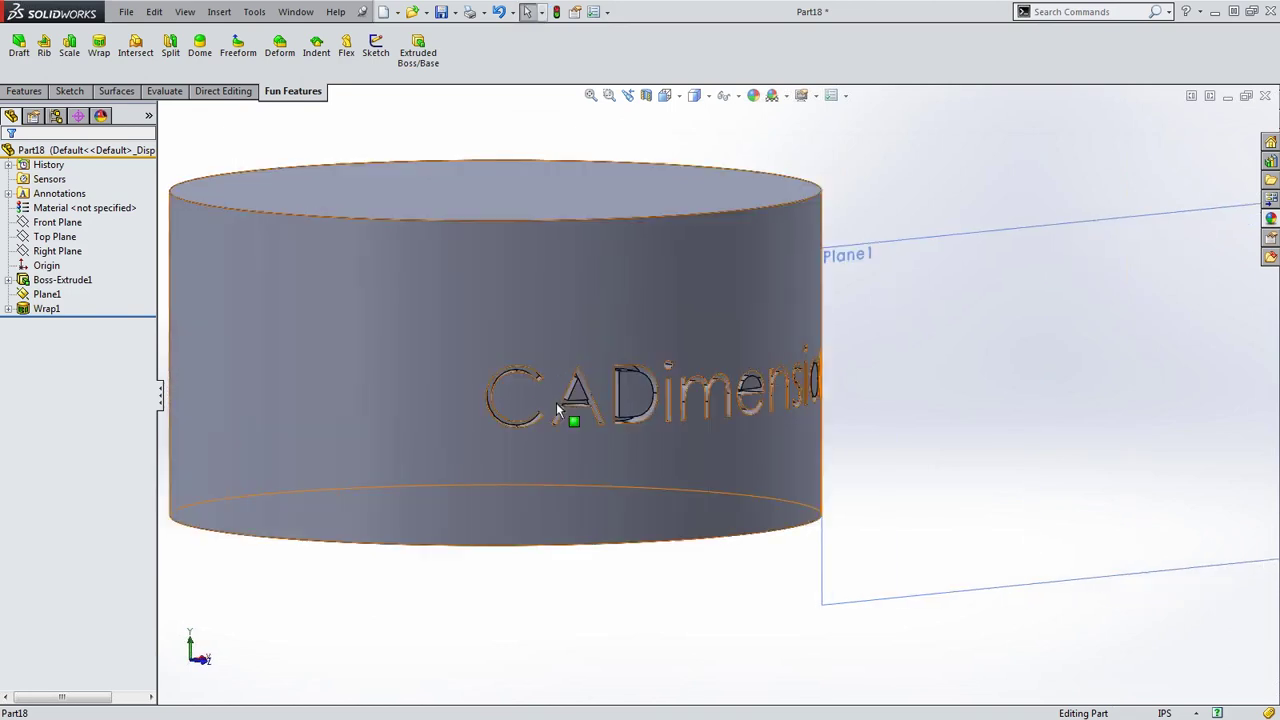
{"action": "scroll", "coordinate": [520, 385], "scroll_direction": "down", "scroll_amount": 6}
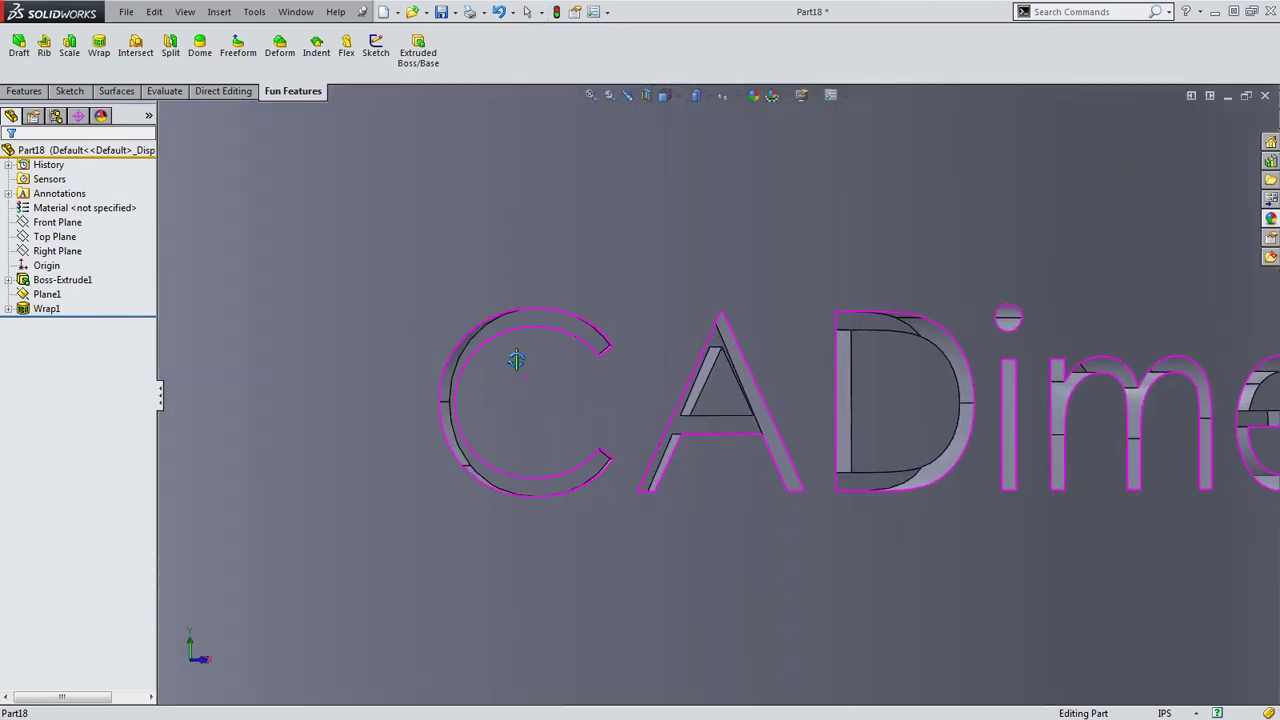
{"action": "scroll", "coordinate": [598, 414], "scroll_direction": "up", "scroll_amount": 3}
{"action": "scroll", "coordinate": [598, 414], "scroll_direction": "up", "scroll_amount": 8}
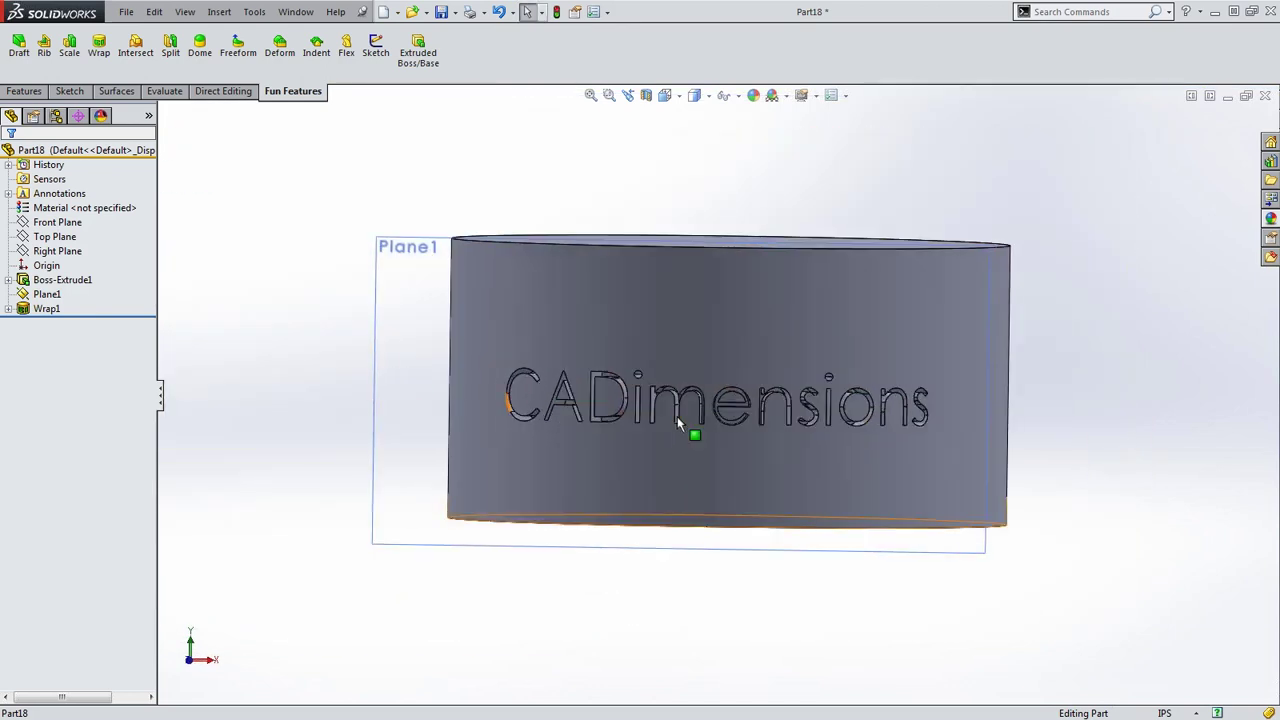
{"action": "middle_click_drag", "start_coordinate": [680, 420], "coordinate": [638, 452]}
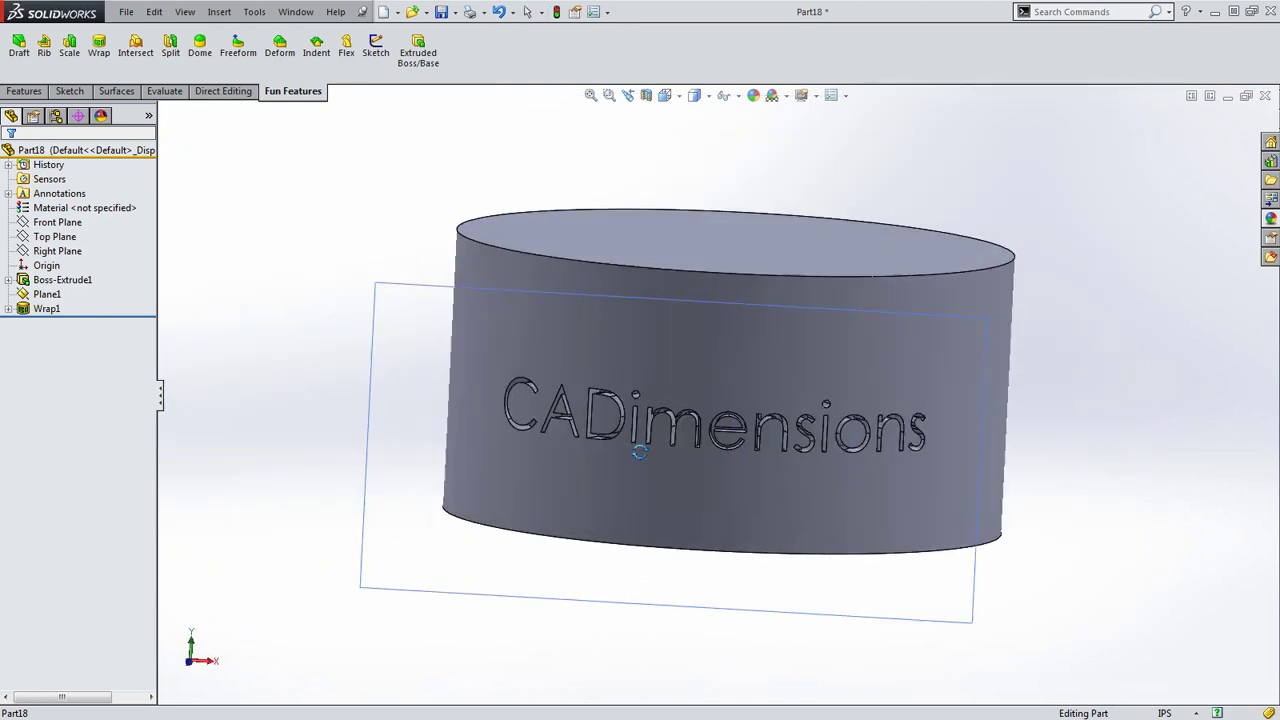
Change the text's Wrap feature on the cylinder to the Scribe type
{"action": "left_click", "coordinate": [46, 308]}
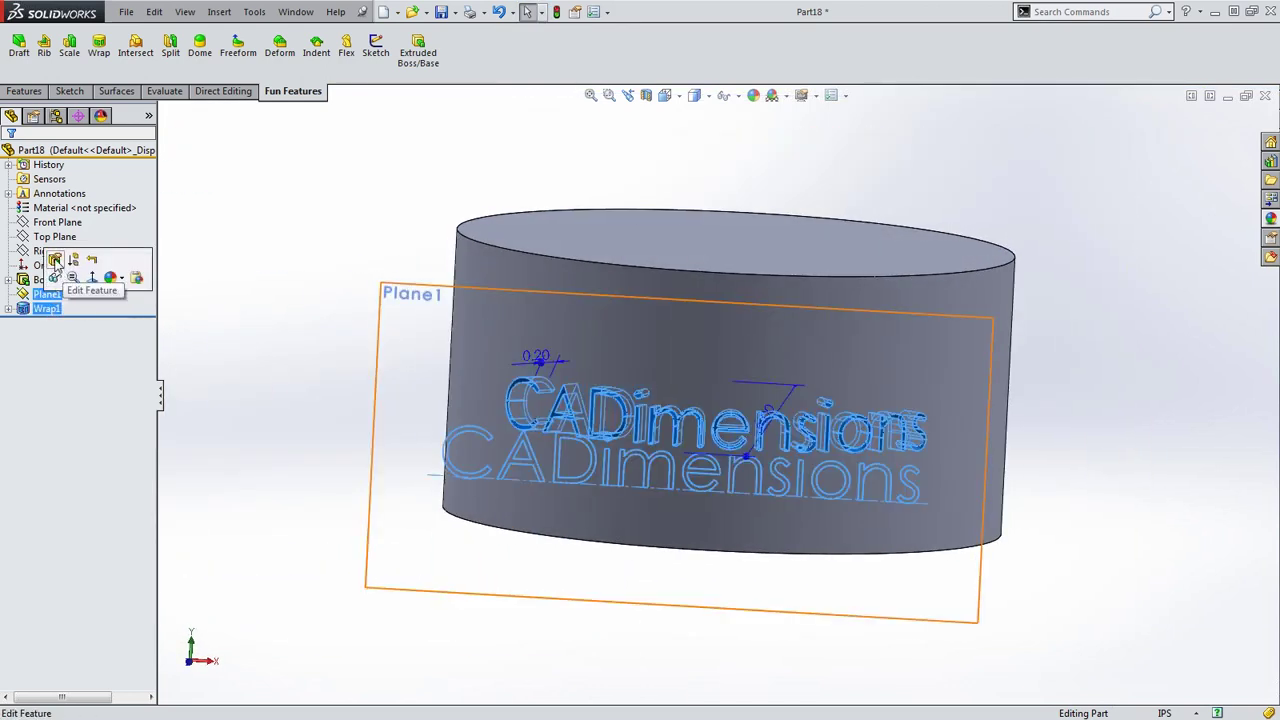
{"action": "left_click", "coordinate": [55, 260]}
{"action": "left_click", "coordinate": [40, 235]}
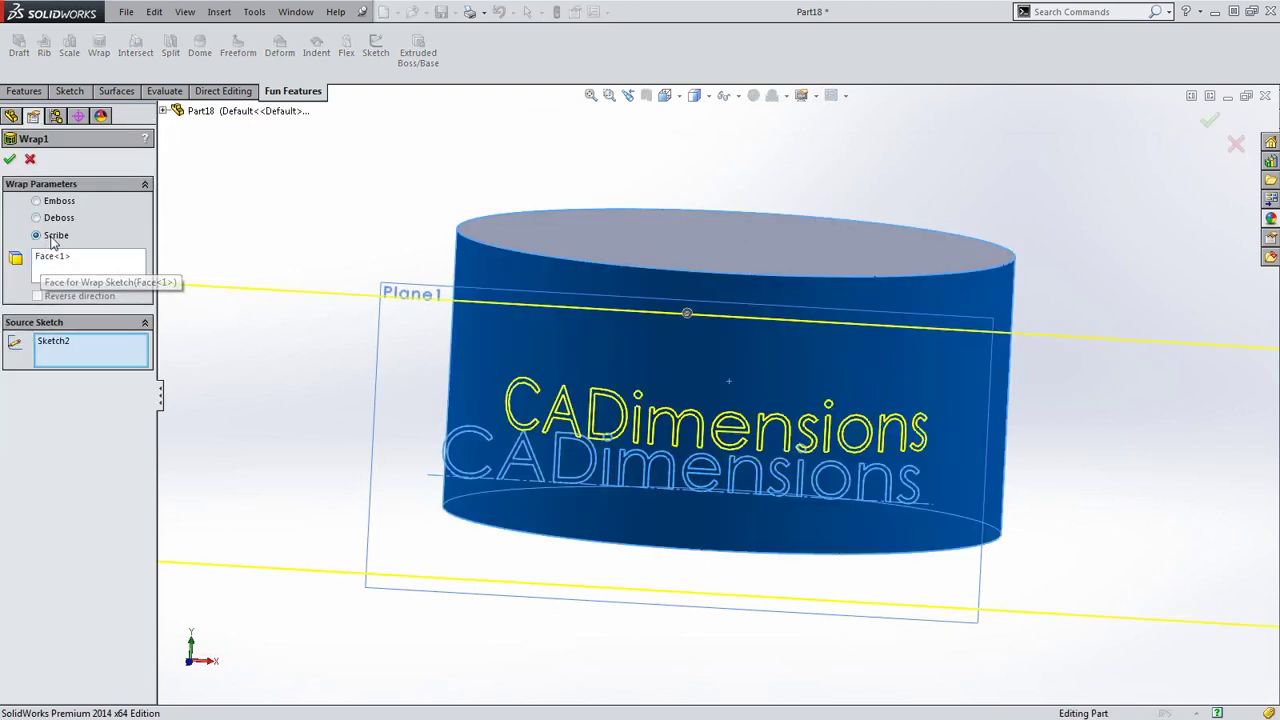
{"action": "left_click", "coordinate": [9, 161]}
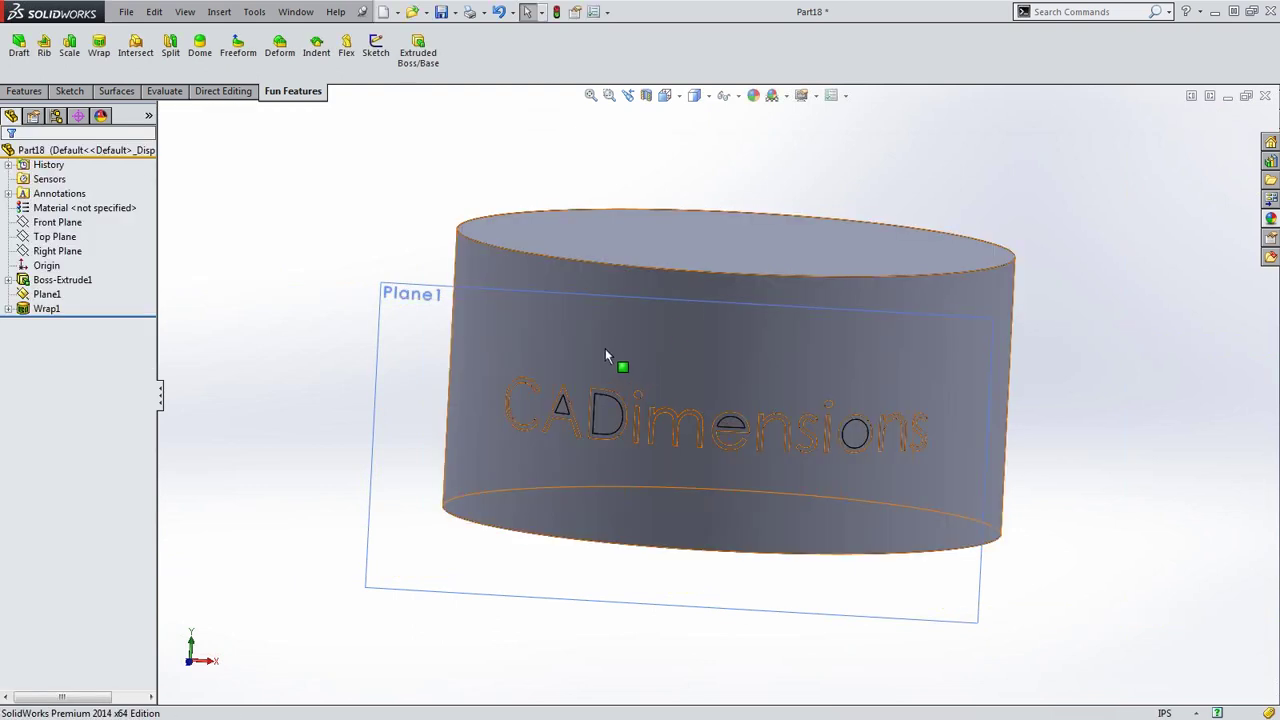
Apply a black appearance to the whole Wrap feature so that all the scribed letters are coloured
{"action": "middle_click_drag", "start_coordinate": [605, 355], "coordinate": [645, 385]}
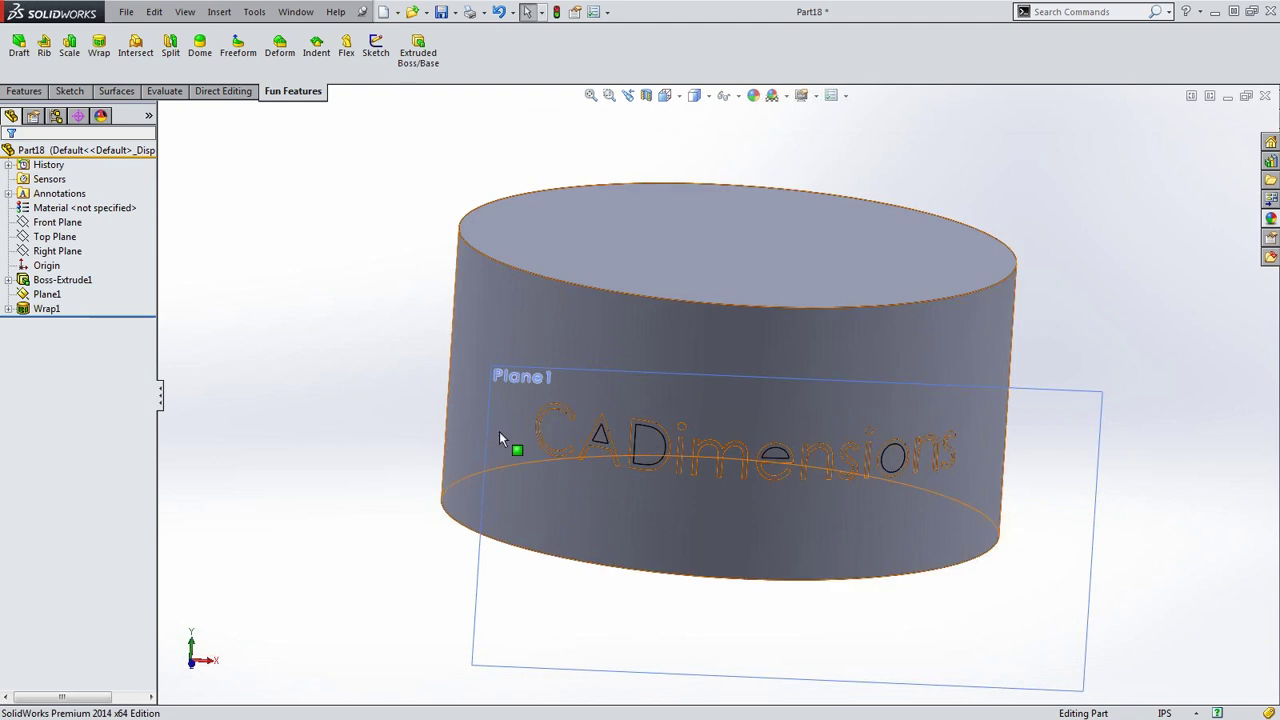
{"action": "scroll", "coordinate": [565, 428], "scroll_direction": "down", "scroll_amount": 5}
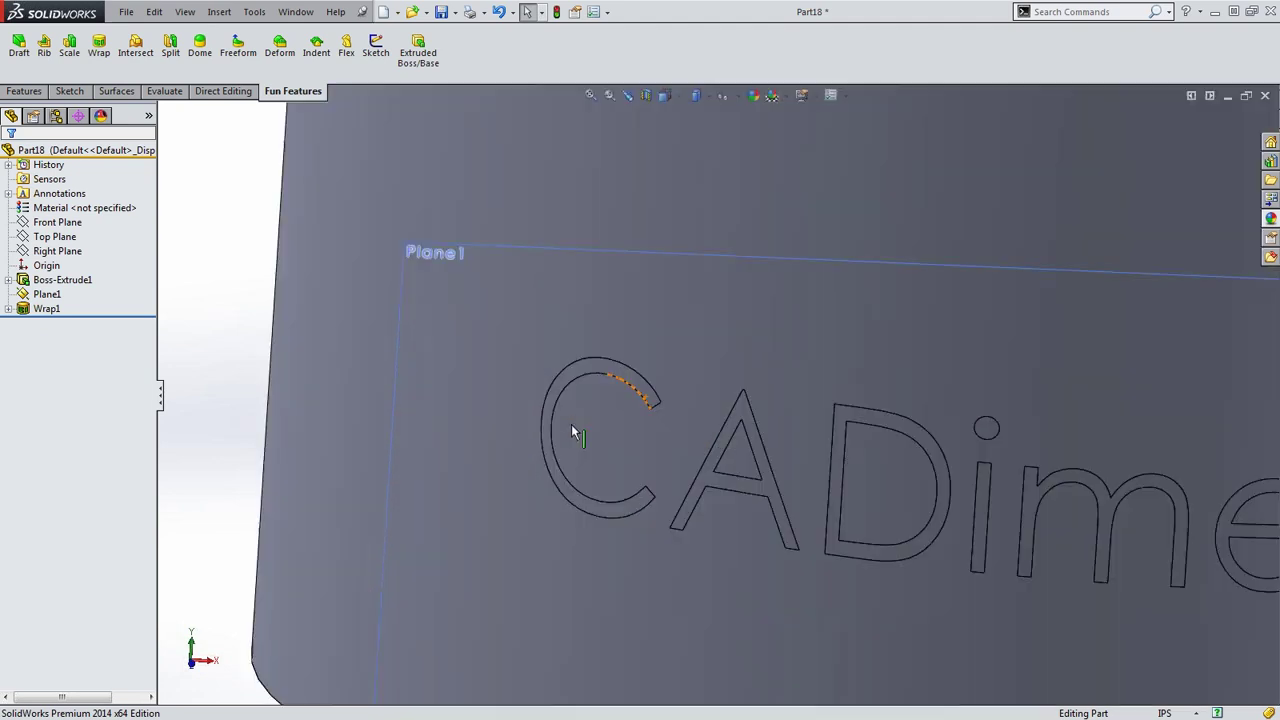
{"action": "left_click", "coordinate": [621, 381]}
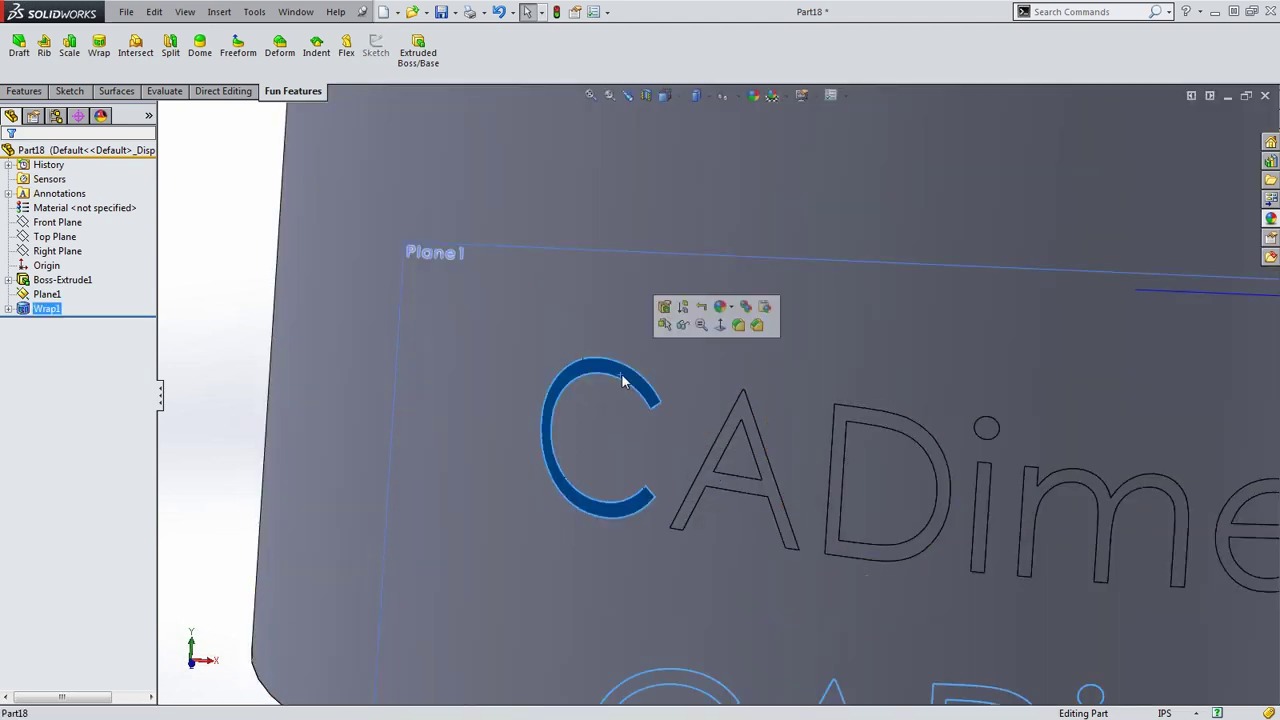
{"action": "left_click", "coordinate": [1271, 219]}
{"action": "left_click_drag", "start_coordinate": [1174, 522], "coordinate": [632, 387]}
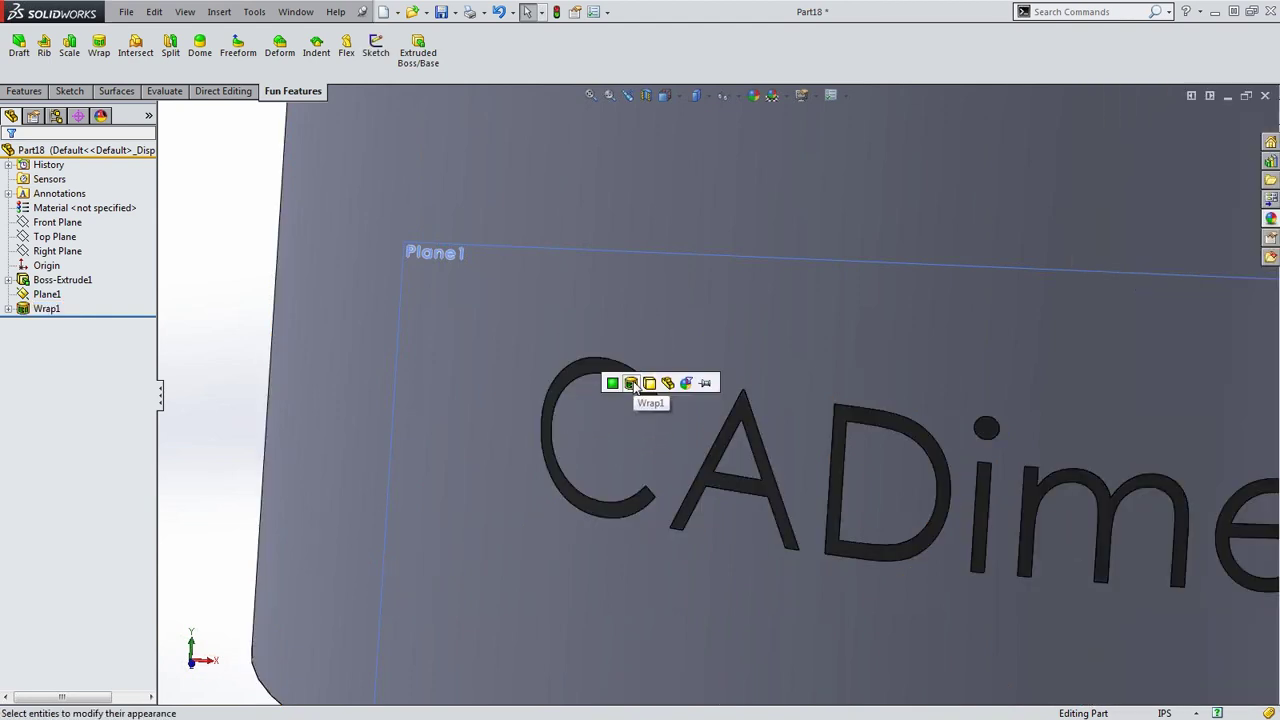
{"action": "left_click", "coordinate": [631, 384]}
{"action": "key", "text": "f"}
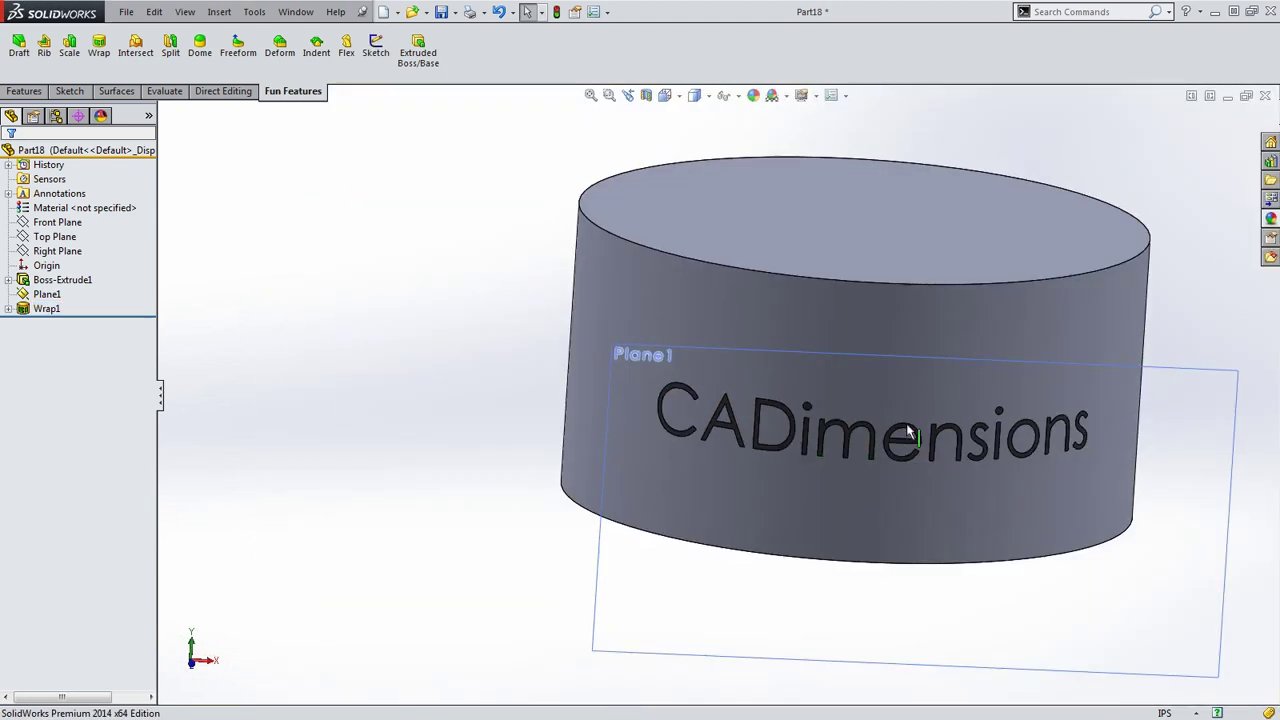
Set the text's Wrap feature back to Emboss with a thickness of 0.20 in and view the raised letters from above
{"action": "middle_click_drag", "start_coordinate": [903, 434], "coordinate": [967, 424]}
{"action": "scroll", "coordinate": [826, 405], "scroll_direction": "down", "scroll_amount": 2}
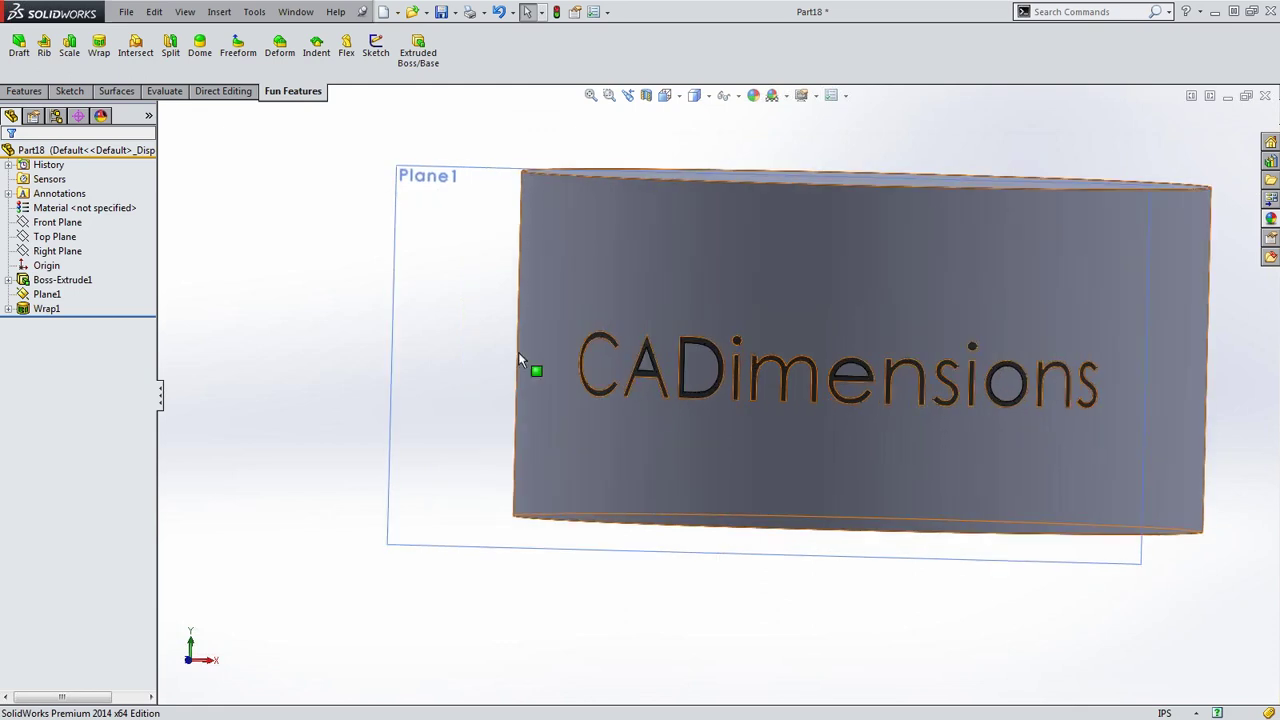
{"action": "left_click", "coordinate": [47, 310]}
{"action": "left_click", "coordinate": [58, 256]}
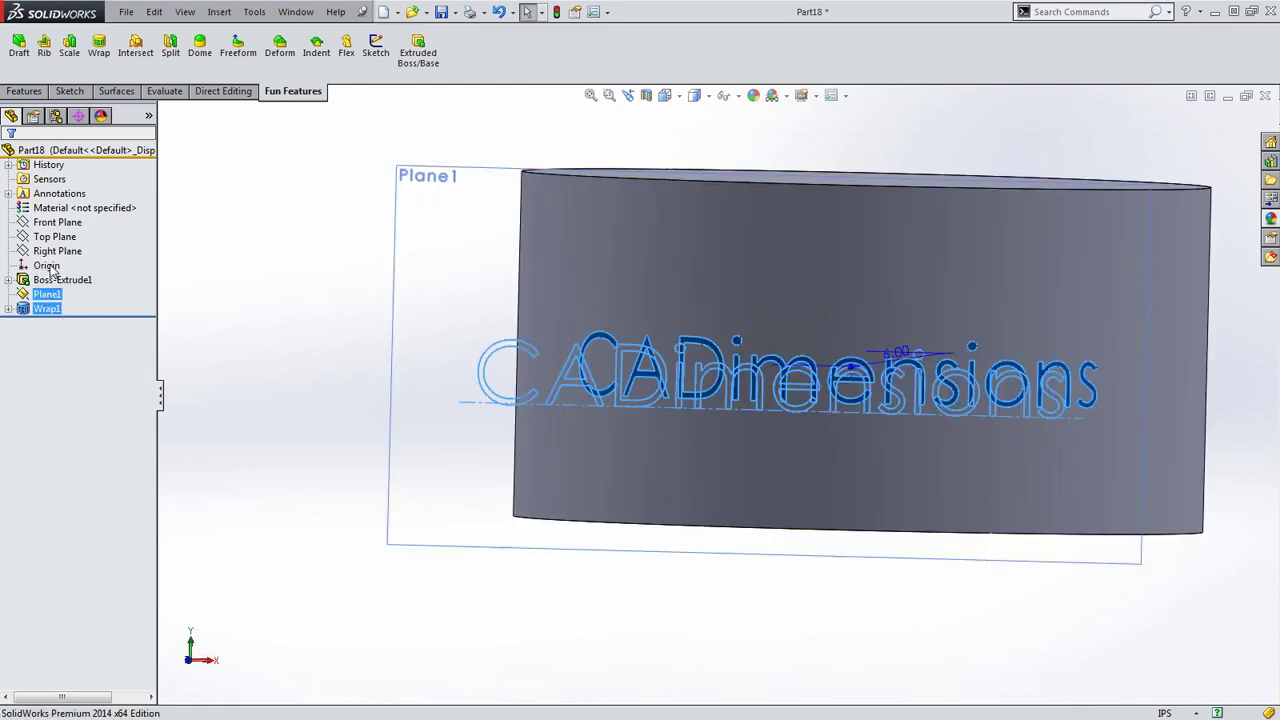
{"action": "left_click", "coordinate": [37, 201]}
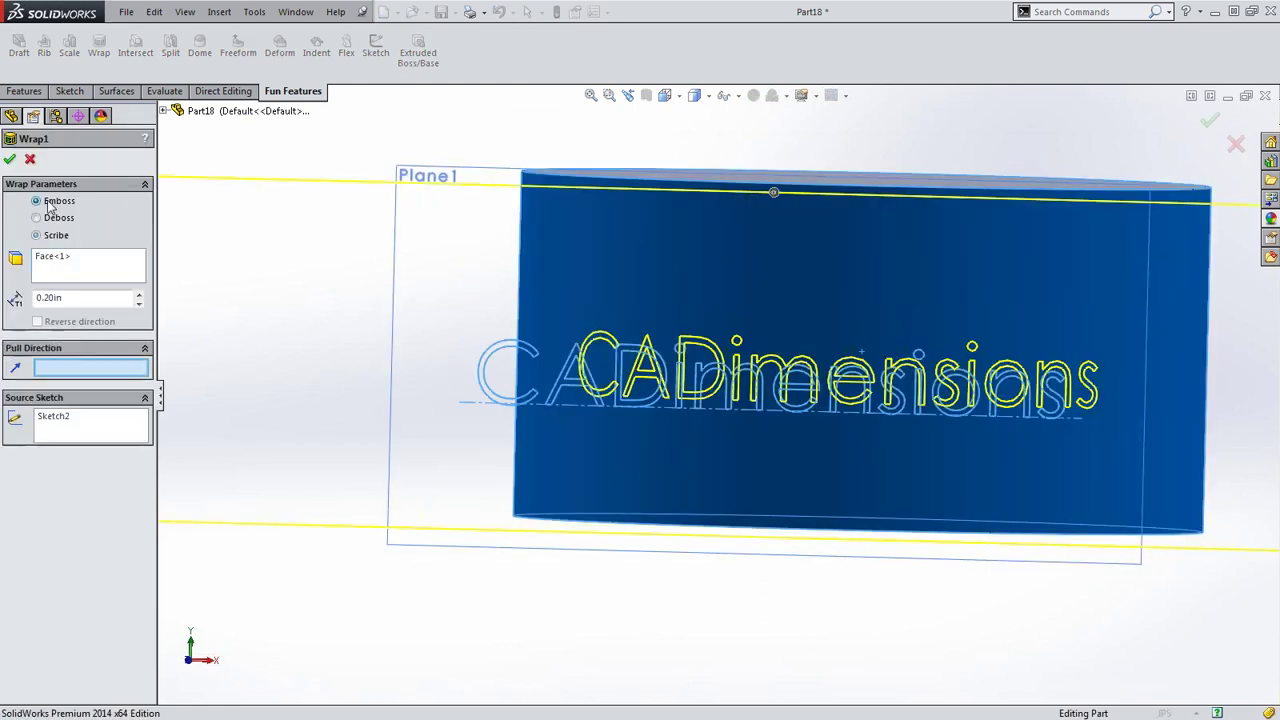
{"action": "left_click", "coordinate": [10, 160]}
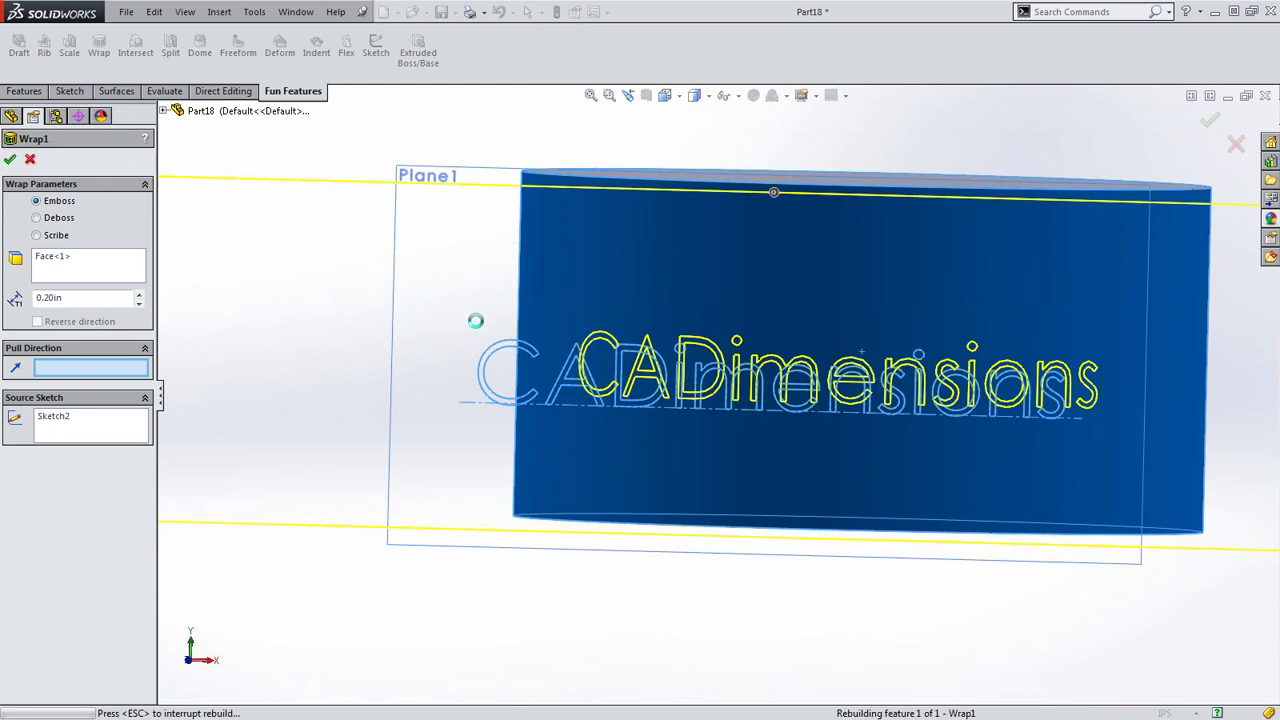
{"action": "middle_click_drag", "start_coordinate": [466, 343], "coordinate": [486, 436]}
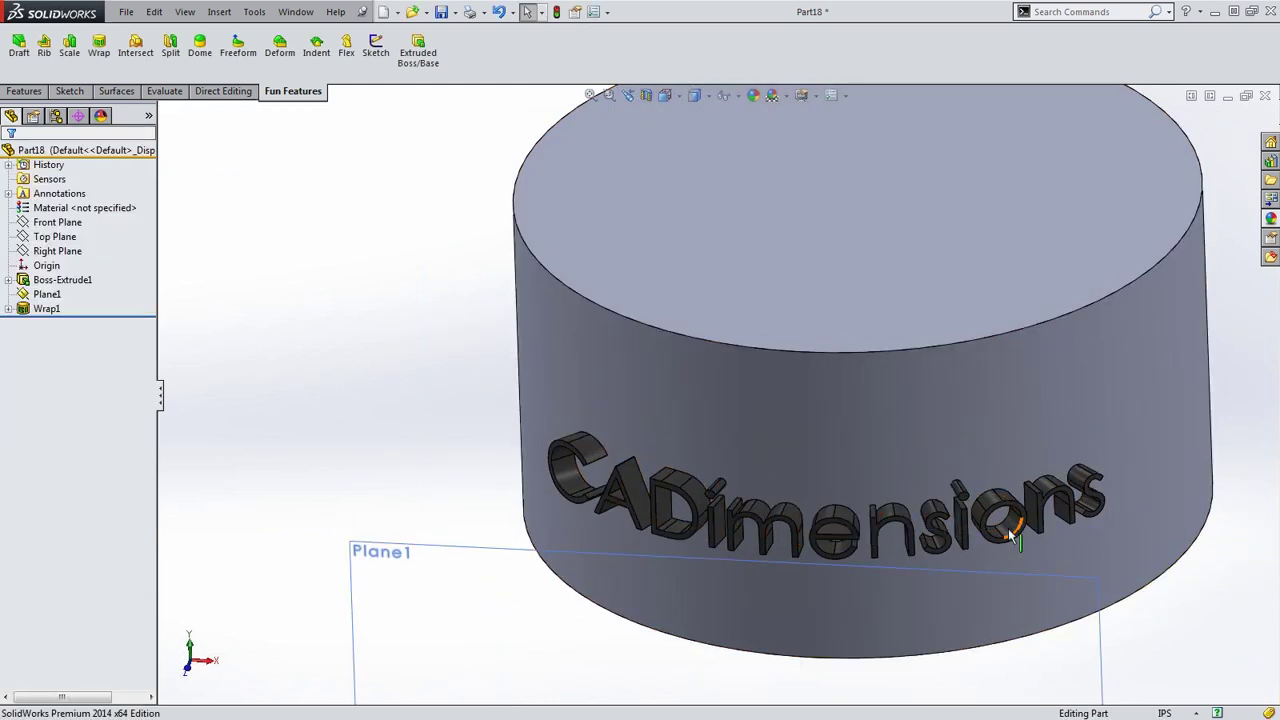
Hide Plane1 in front of the cylinder
{"action": "left_click", "coordinate": [448, 549]}
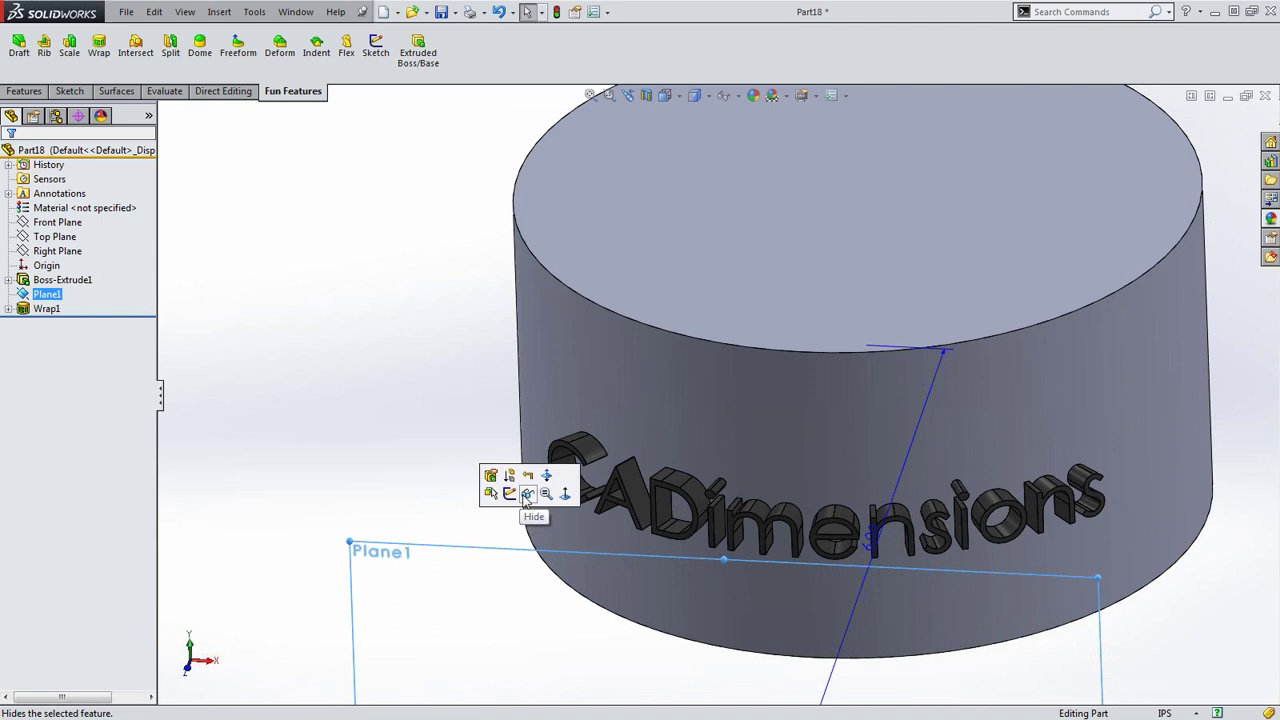
{"action": "left_click", "coordinate": [436, 560]}
{"action": "key", "text": "ctrl+shift+z"}
Start an Extruded Surface on Plane1 and sketch an open three-point spline across the upper-left corner of the cylinder's outline
{"action": "left_click", "coordinate": [45, 309]}
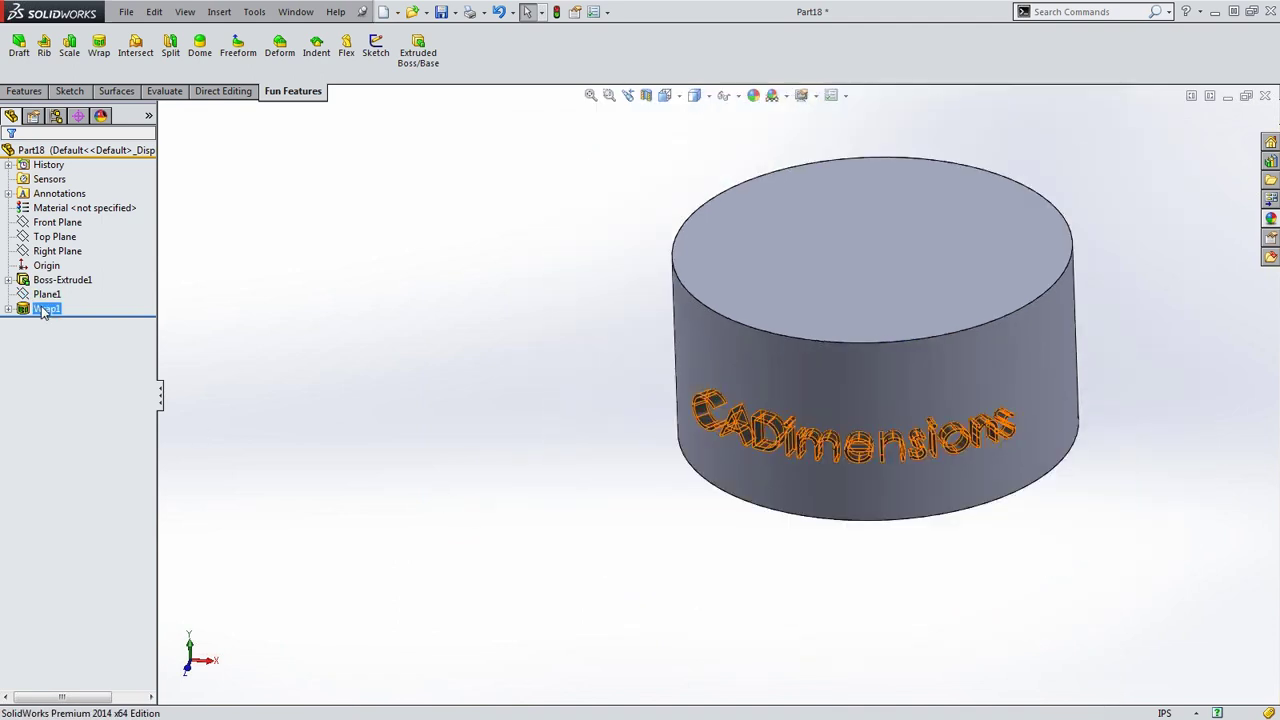
{"action": "left_click", "coordinate": [47, 294]}
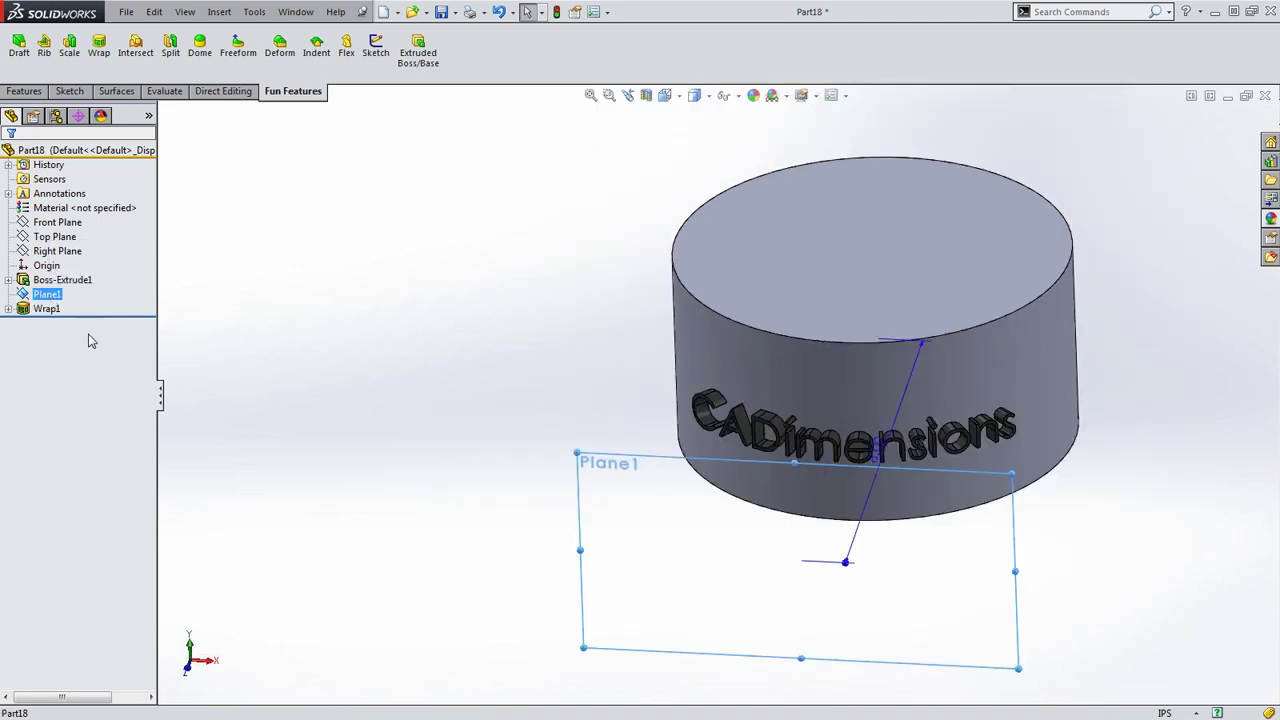
{"action": "left_click", "coordinate": [60, 280], "text": "ctrl"}
{"action": "left_click", "coordinate": [78, 264]}
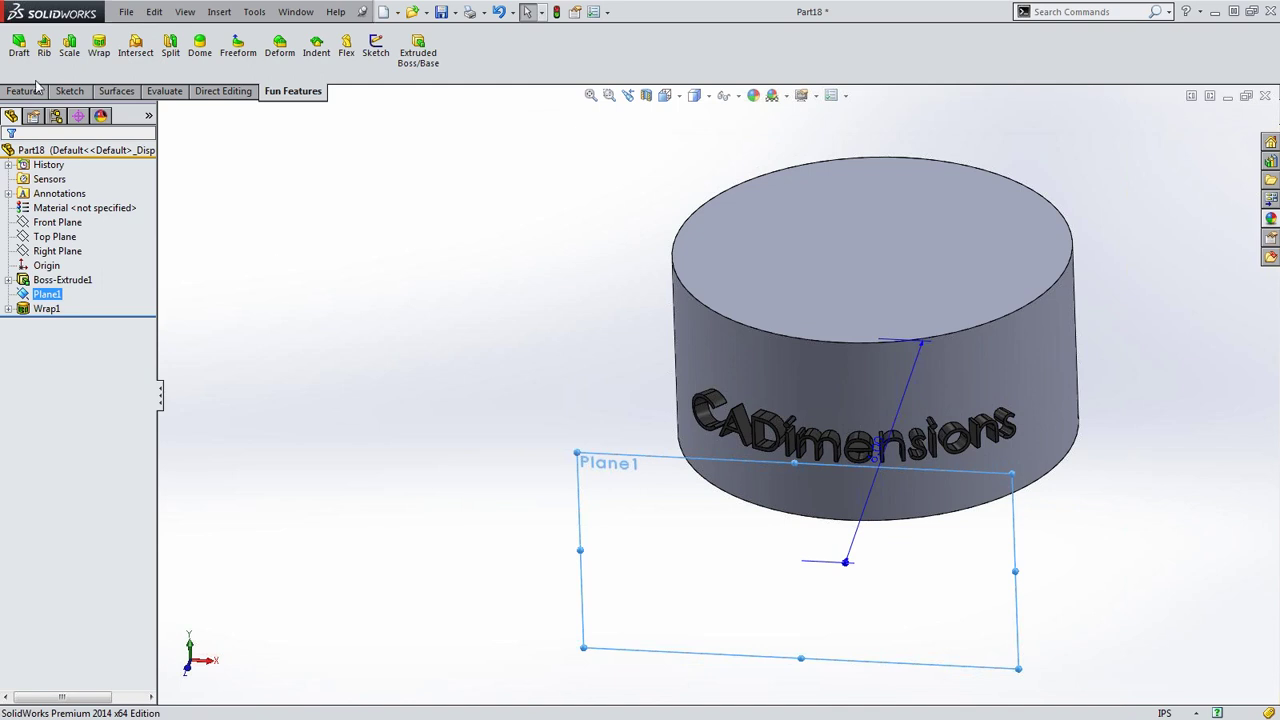
{"action": "left_click", "coordinate": [108, 92]}
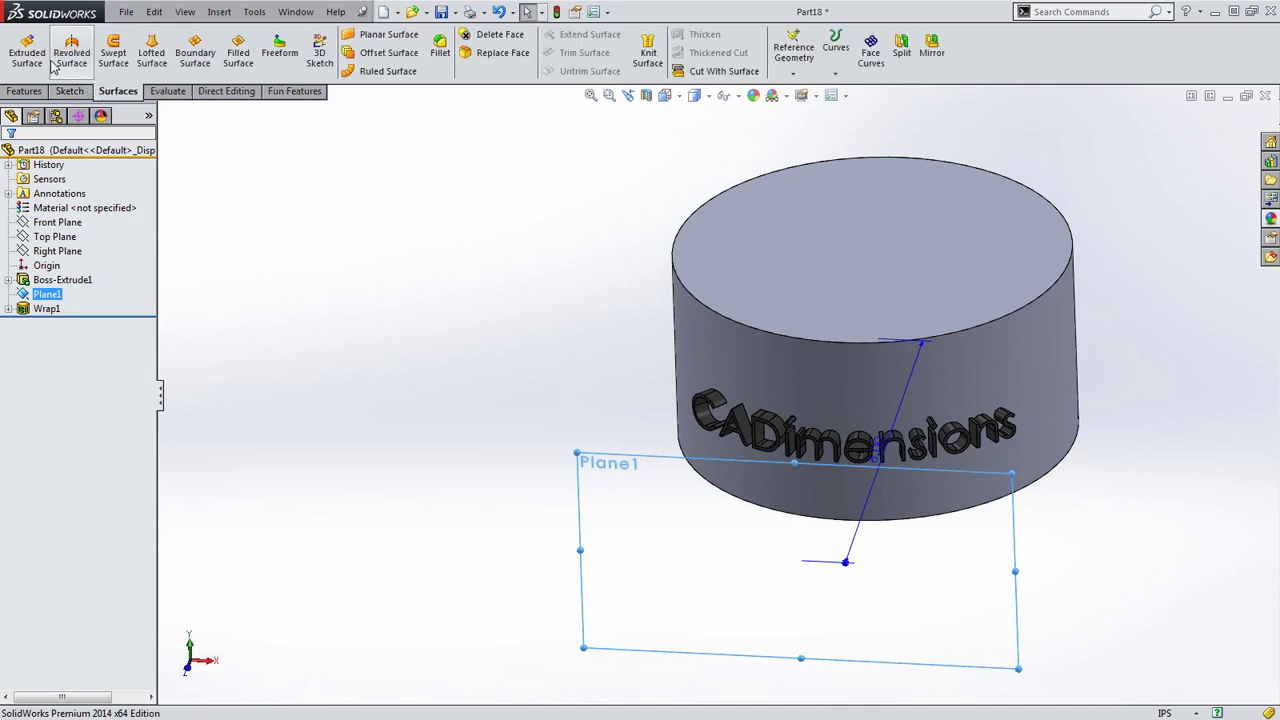
{"action": "left_click", "coordinate": [27, 52]}
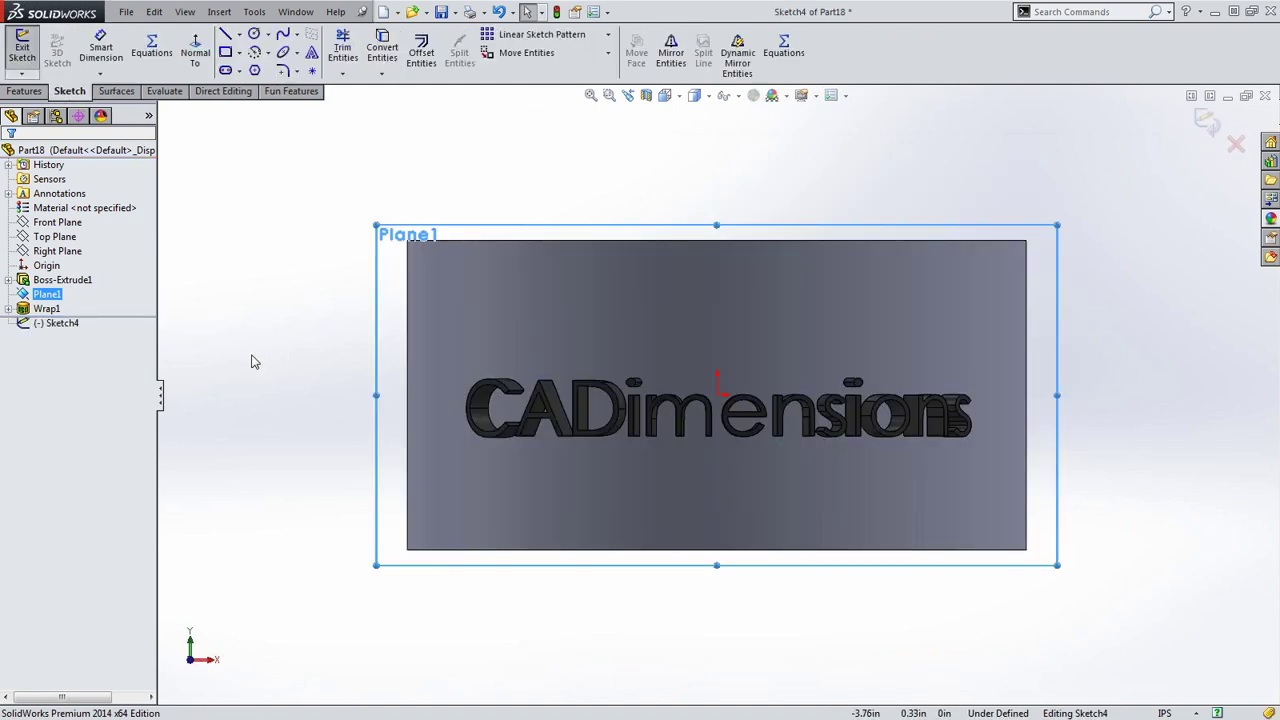
{"action": "left_click", "coordinate": [283, 34]}
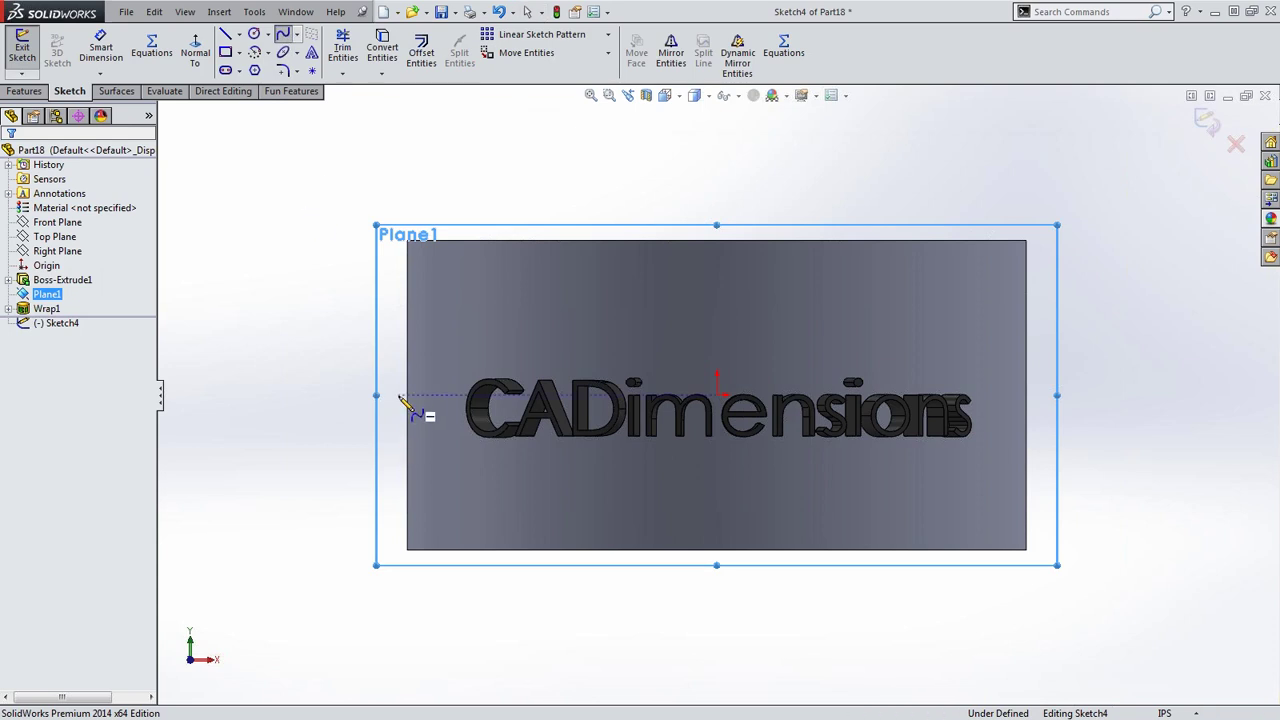
{"action": "left_click", "coordinate": [400, 395]}
{"action": "left_click", "coordinate": [503, 312]}
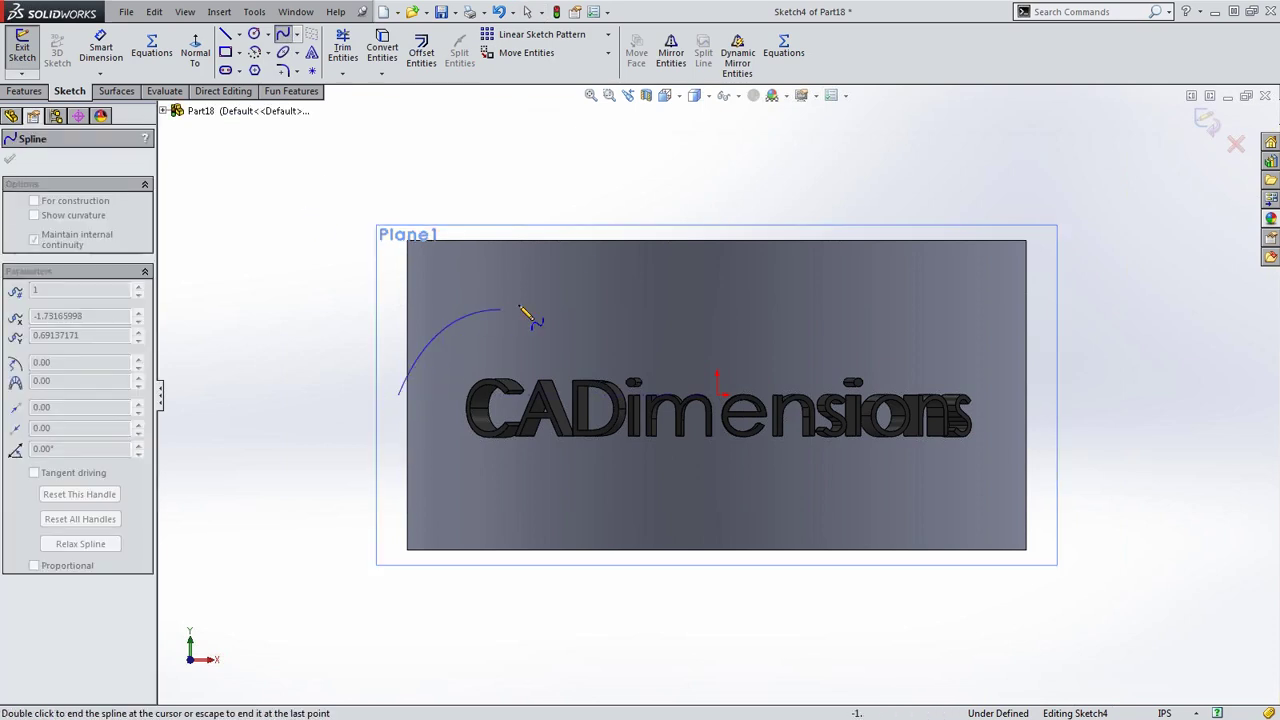
{"action": "left_click", "coordinate": [588, 191]}
{"action": "key", "text": "Escape"}
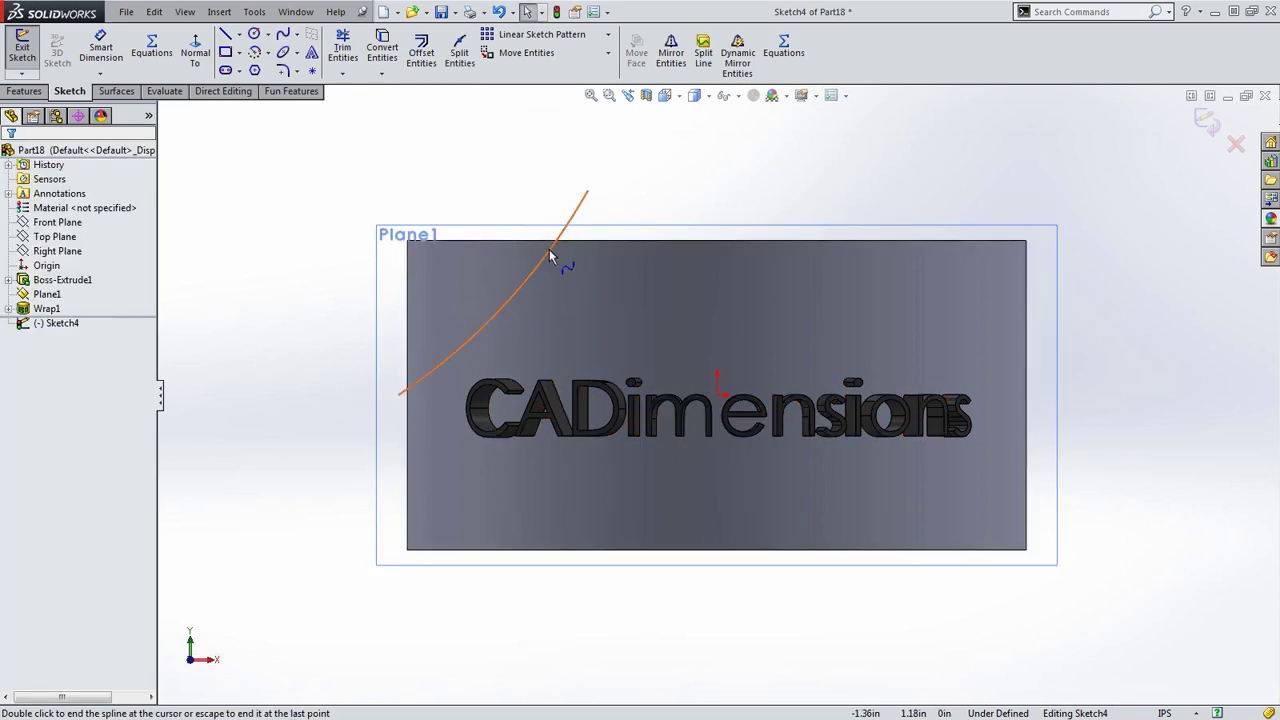
Reshape the spline into a stepped S-shaped curve by adjusting the tangent handles at its end and middle points
{"action": "left_click", "coordinate": [550, 255]}
{"action": "left_click_drag", "start_coordinate": [588, 191], "coordinate": [522, 200]}
{"action": "left_click_drag", "start_coordinate": [500, 348], "coordinate": [464, 330]}
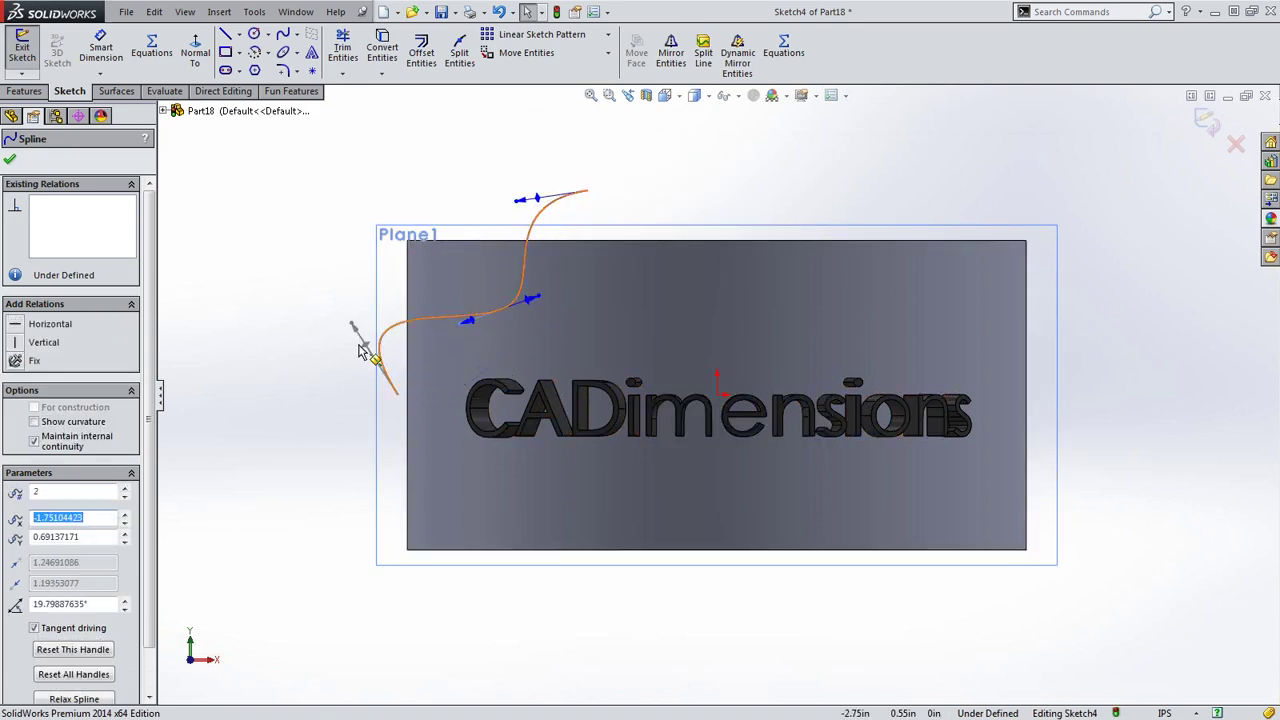
Finish the spline sketch and extrude it as a blind surface 9.70 in deep, passing completely through the cylinder
{"action": "left_click", "coordinate": [24, 52]}
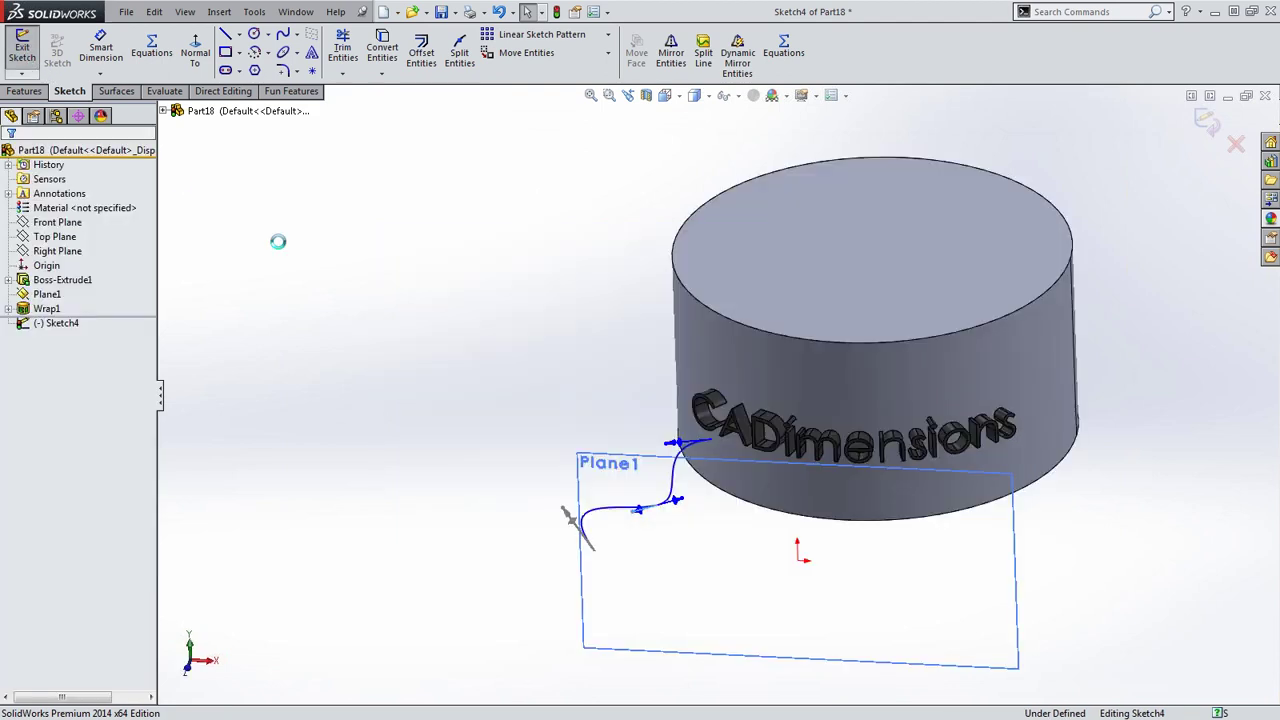
{"action": "mouse_move", "coordinate": [613, 374]}
{"action": "middle_mouse_down"}
{"action": "mouse_move", "coordinate": [713, 480]}
{"action": "mouse_move", "coordinate": [951, 669]}
{"action": "middle_mouse_up"}
{"action": "left_click", "coordinate": [943, 626]}
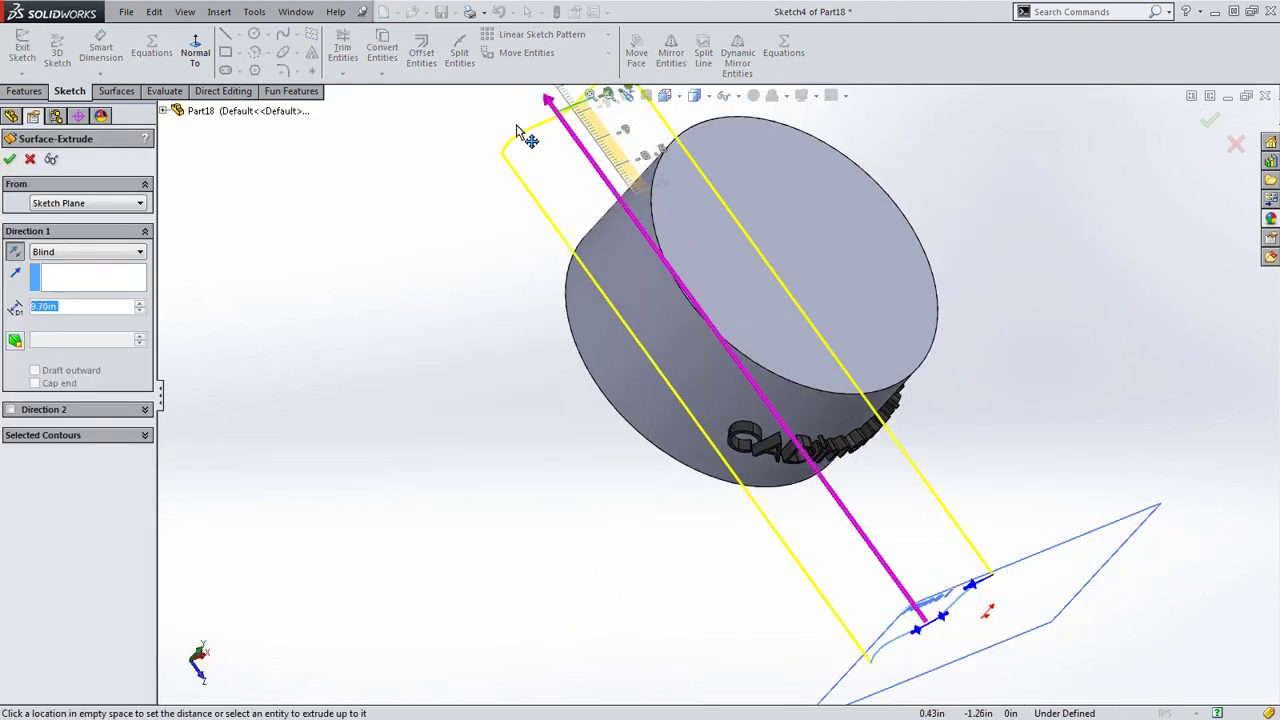
{"action": "left_click", "coordinate": [530, 135]}
{"action": "middle_click_drag", "start_coordinate": [530, 135], "coordinate": [787, 362]}
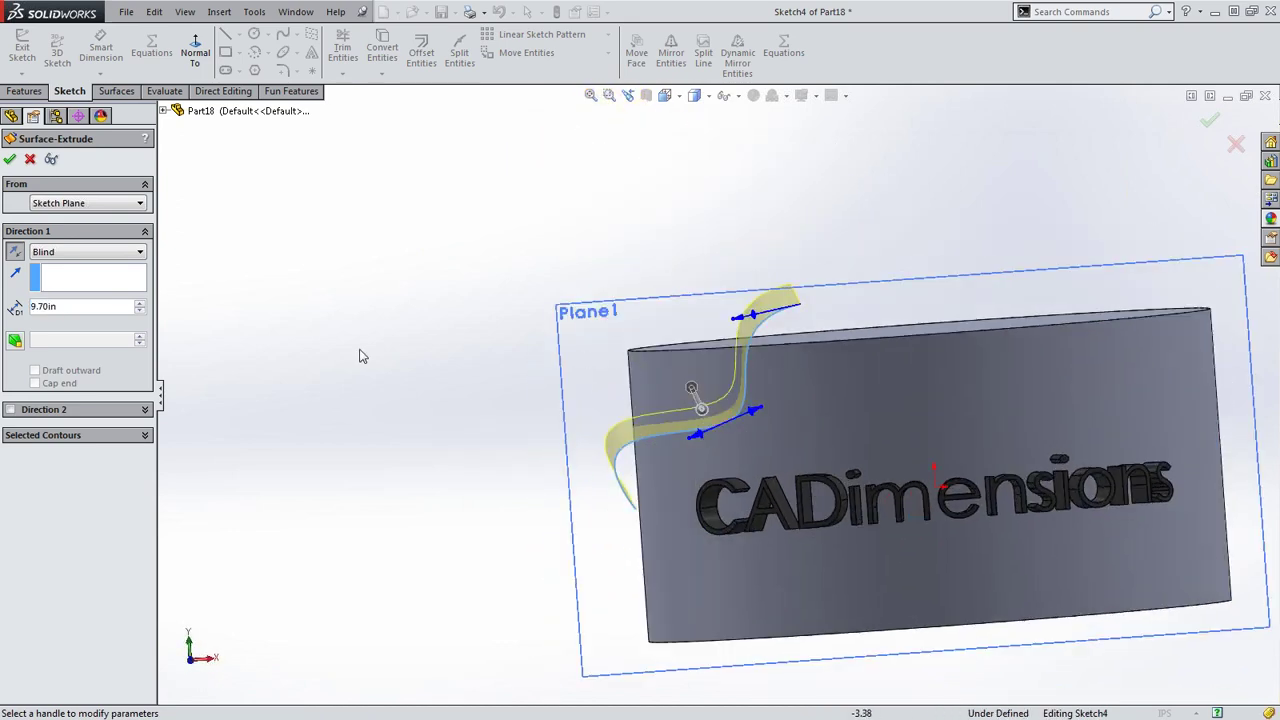
{"action": "left_click", "coordinate": [10, 160]}
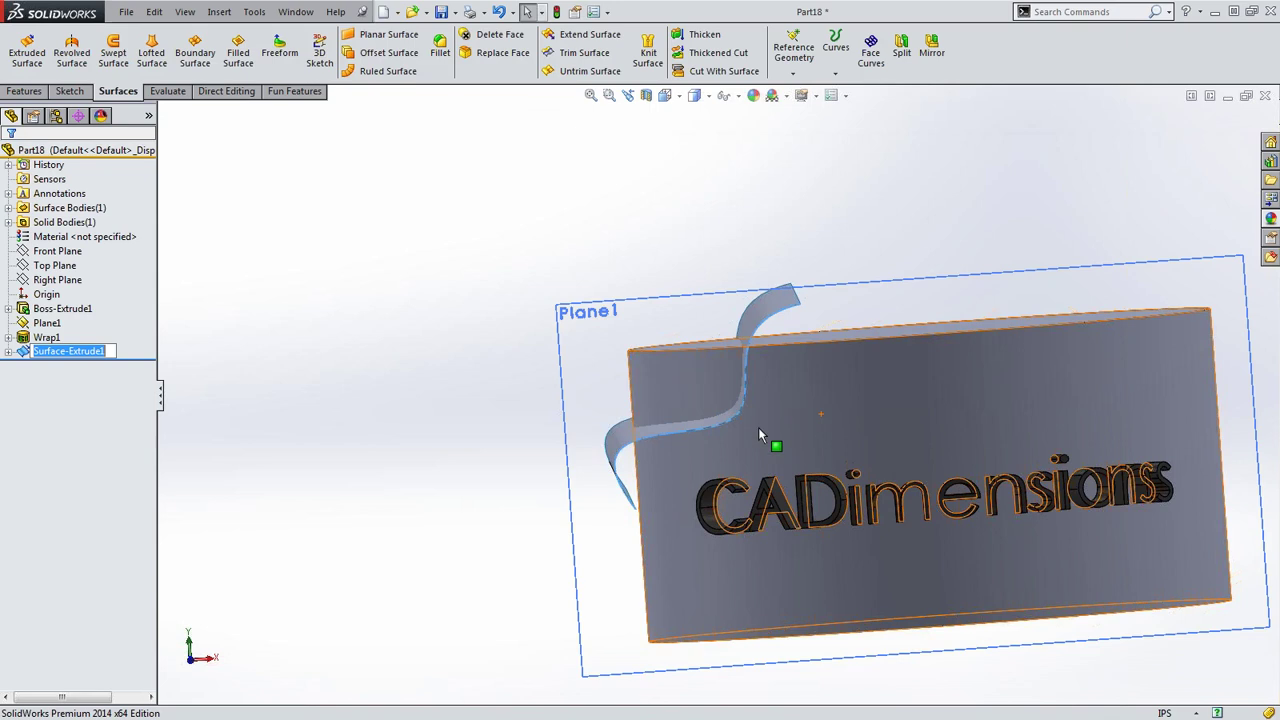
Highlight the part's surface bodies and solid bodies in turn to see which geometry each one contains
{"action": "left_click", "coordinate": [447, 371]}
{"action": "left_click", "coordinate": [62, 207]}
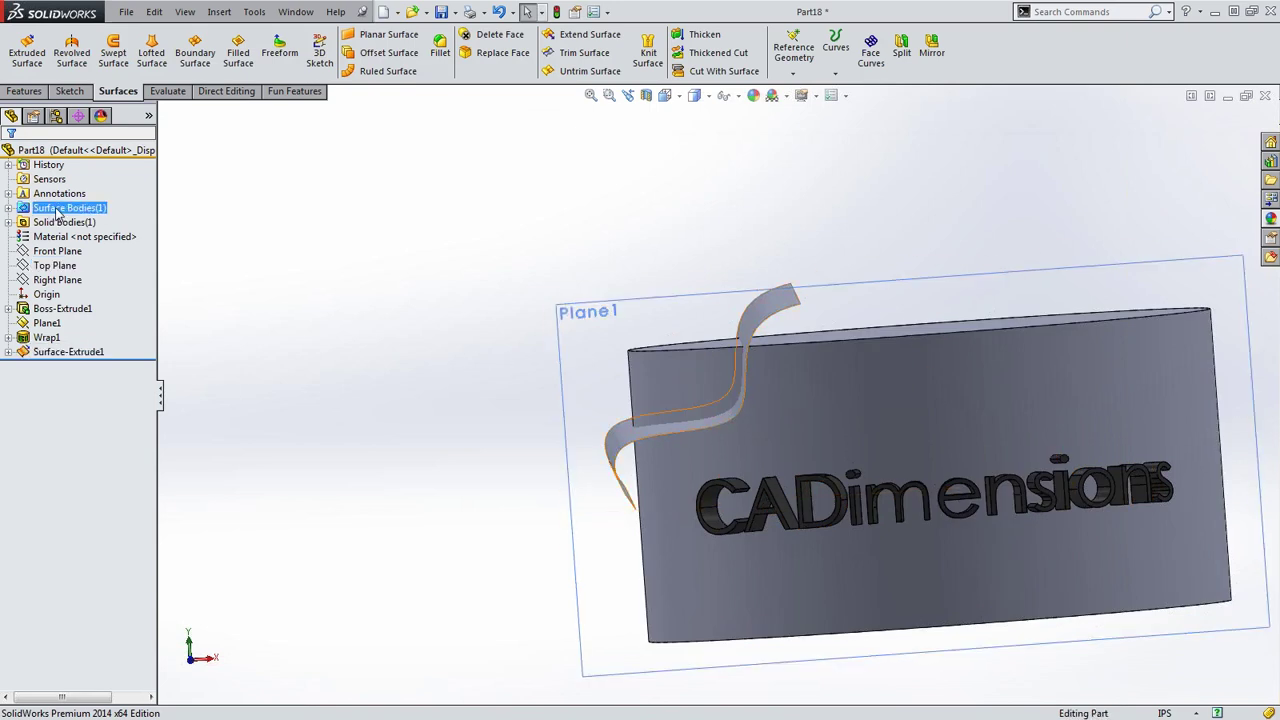
{"action": "left_click", "coordinate": [58, 223]}
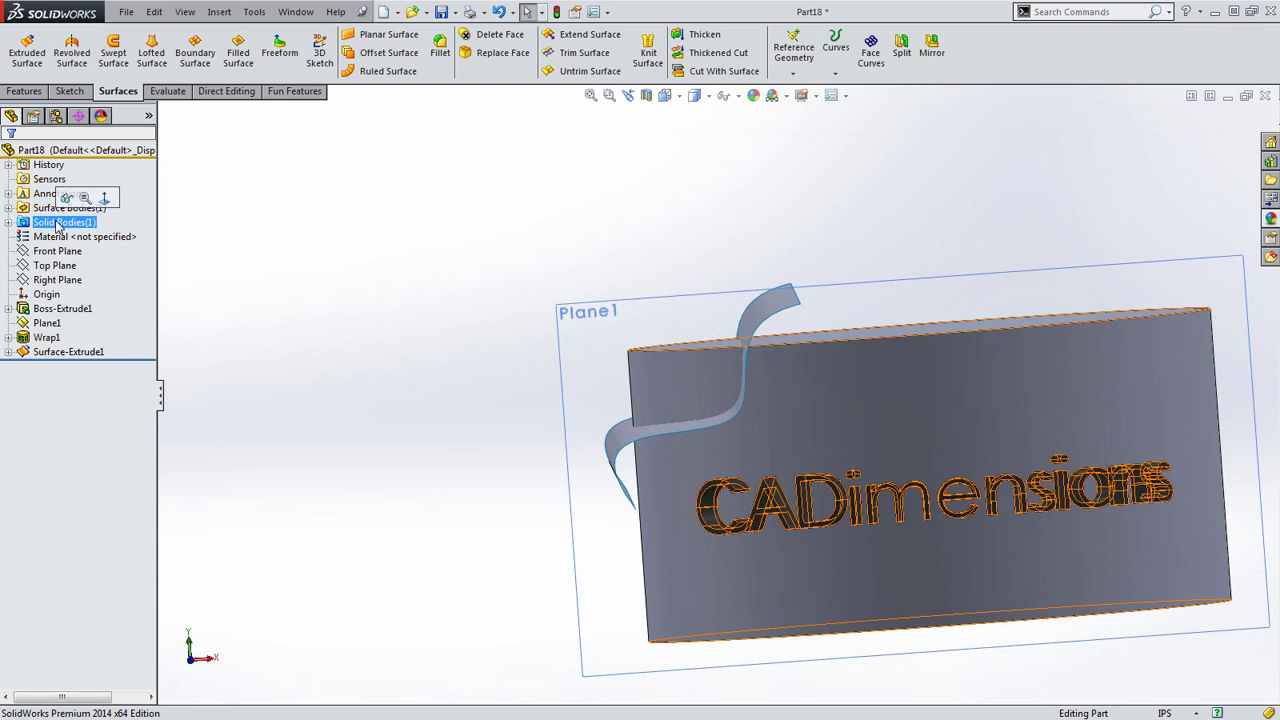
{"action": "left_click", "coordinate": [437, 379]}
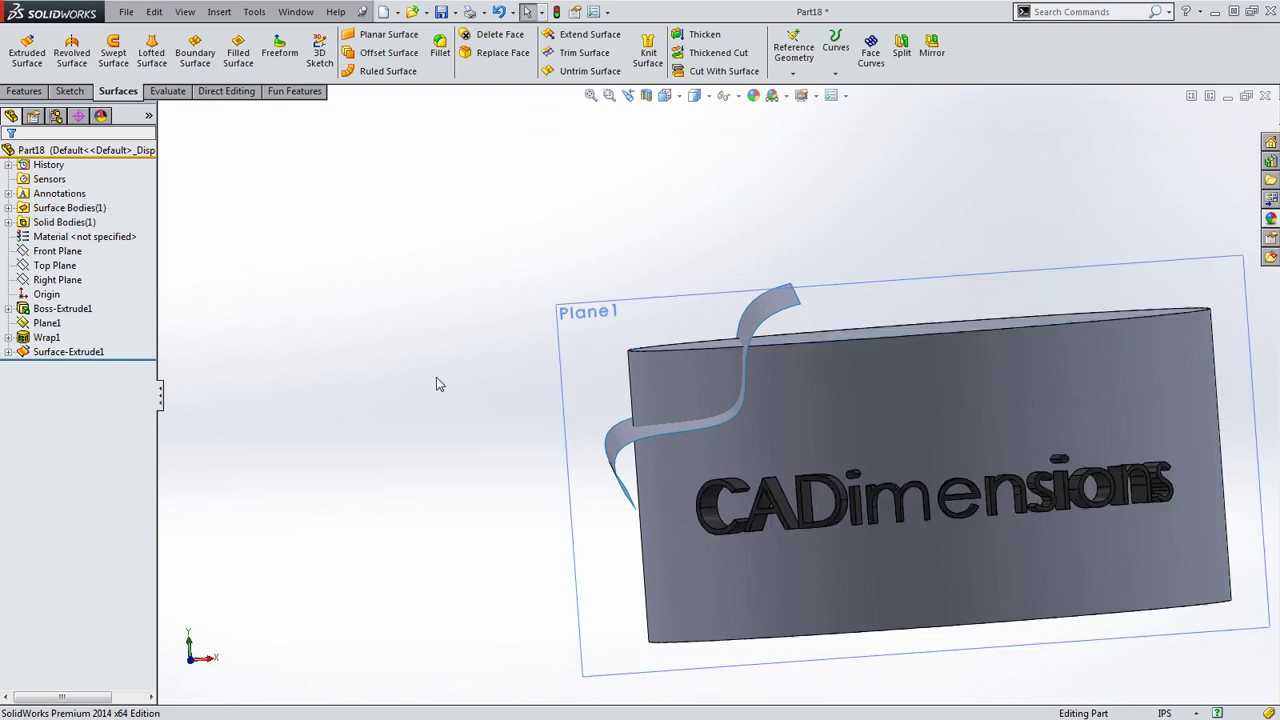
Start an Intersect feature with the lettered cylinder and the extruded surface, and compute the resulting regions
{"action": "left_click", "coordinate": [294, 91]}
{"action": "left_click", "coordinate": [137, 45]}
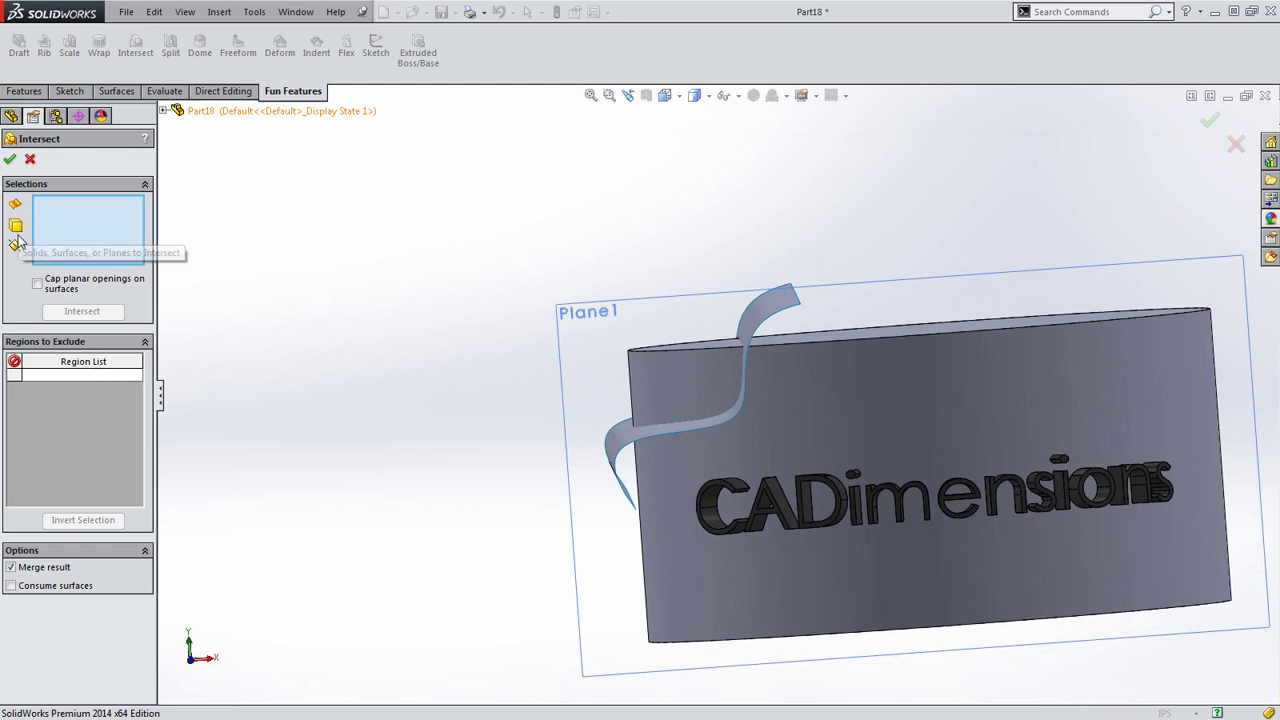
{"action": "left_click", "coordinate": [819, 407]}
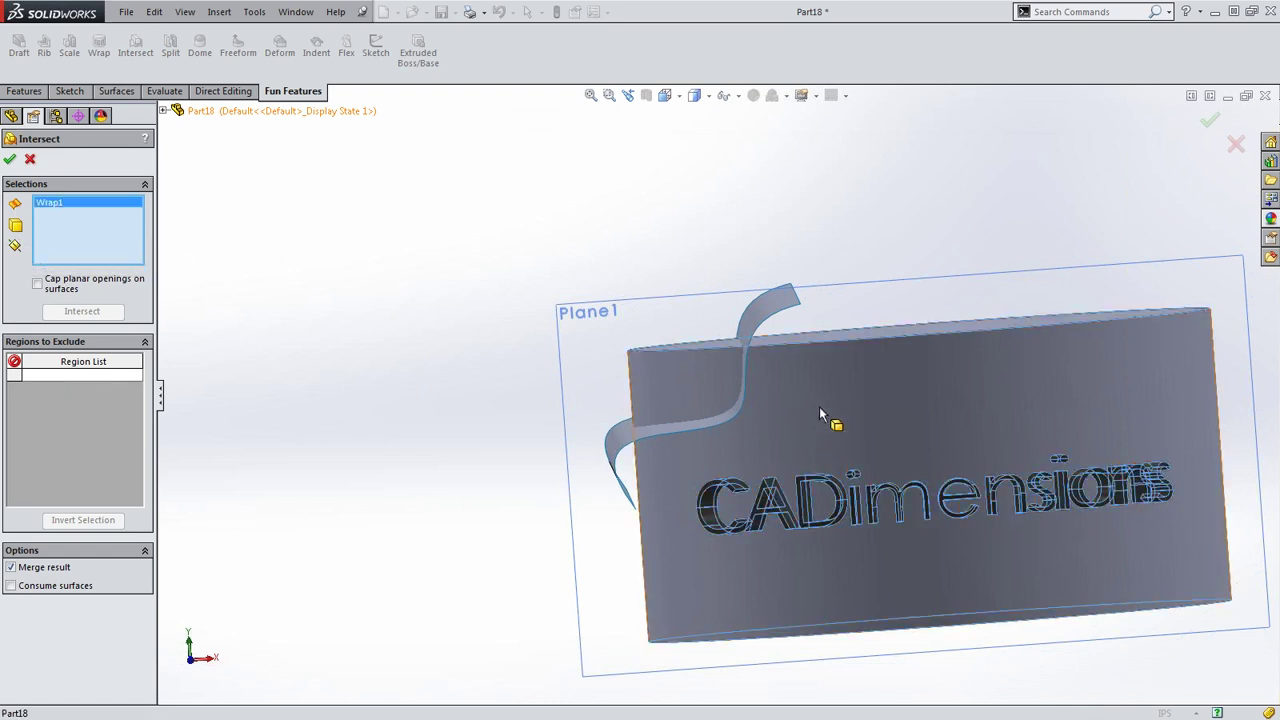
{"action": "left_click", "coordinate": [771, 313]}
{"action": "key", "text": "Up"}
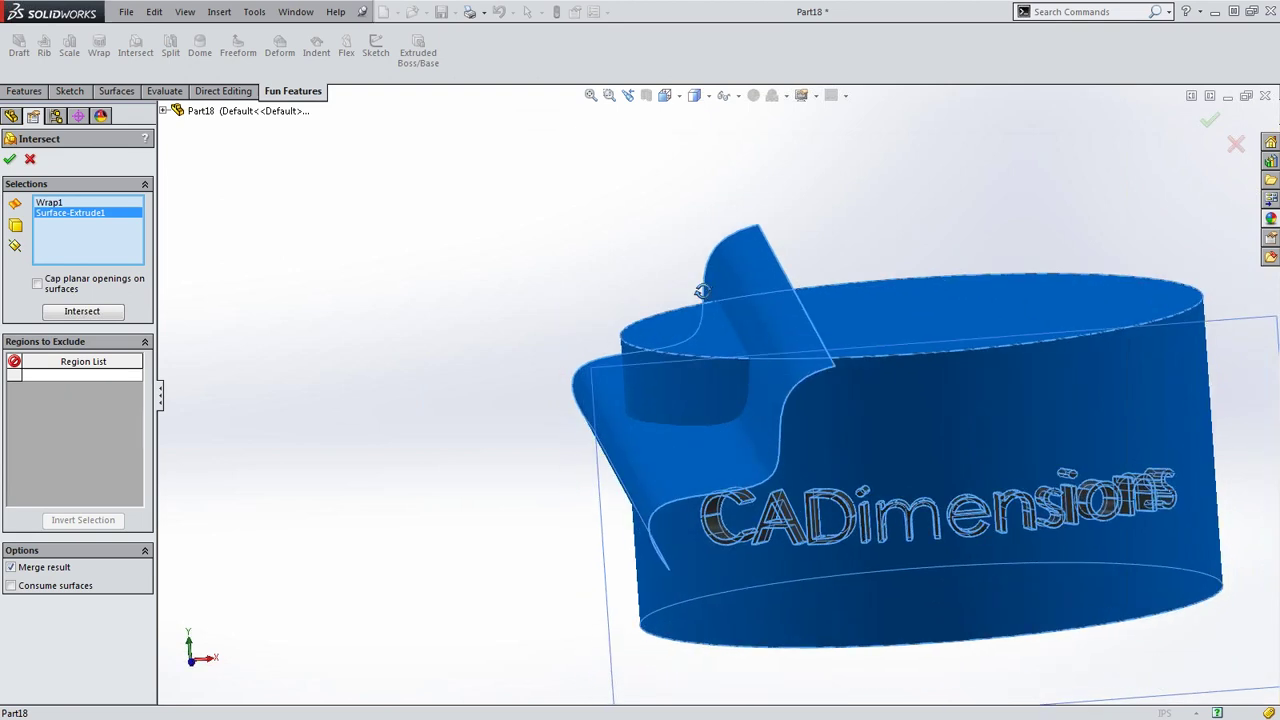
{"action": "key", "text": "Left"}
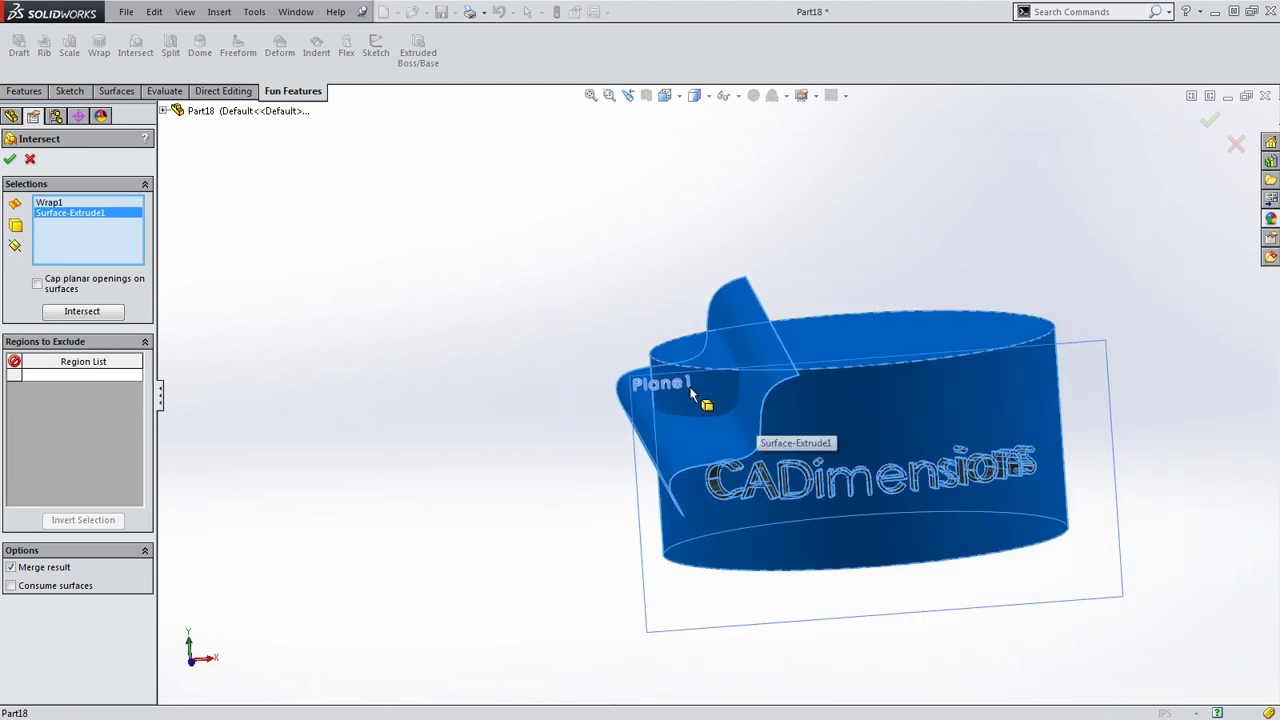
{"action": "left_click", "coordinate": [82, 311]}
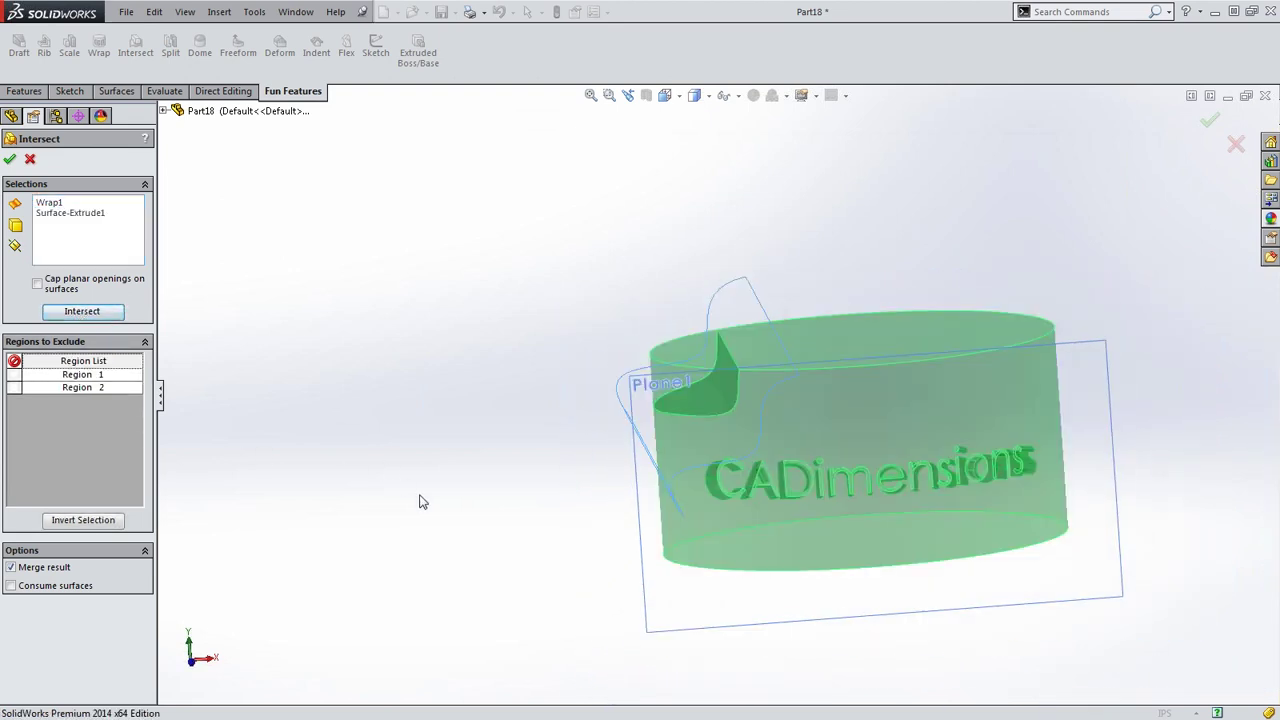
Exclude only Region 1, the cylinder's upper corner, from the Intersect feature and create it with Consume surfaces enabled
{"action": "middle_click_drag", "start_coordinate": [455, 530], "coordinate": [453, 472]}
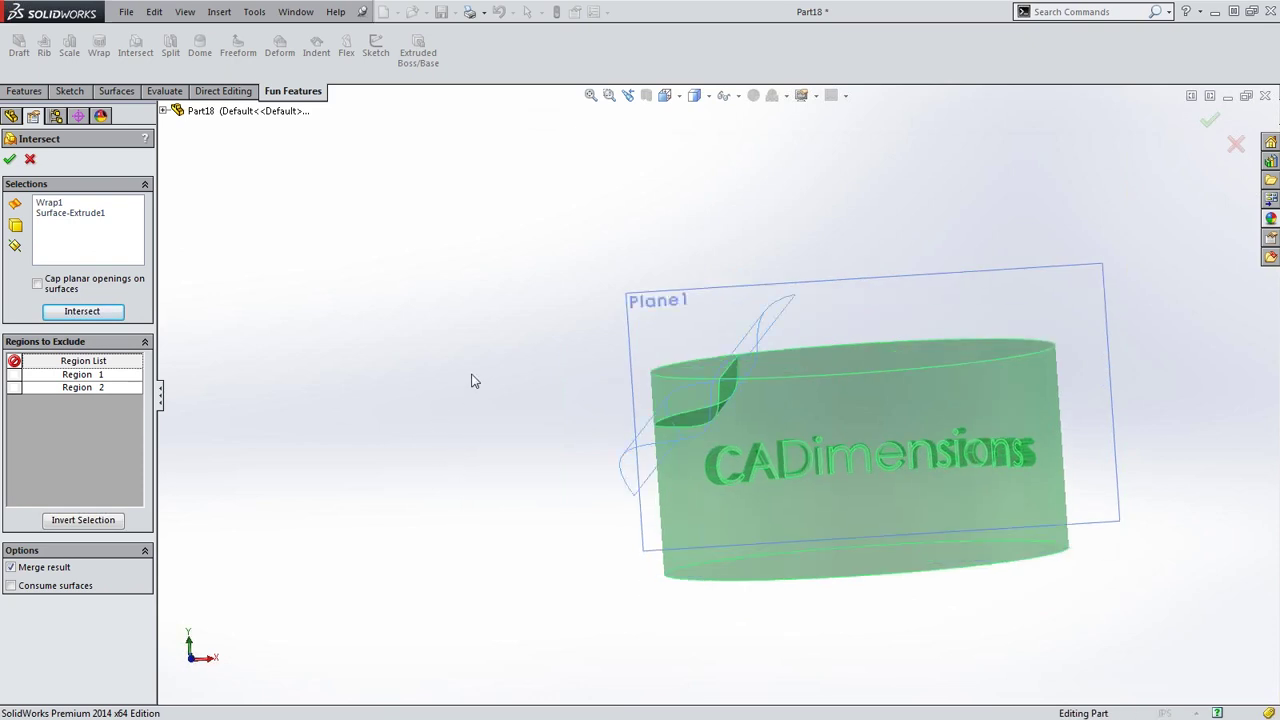
{"action": "middle_click_drag", "start_coordinate": [840, 420], "coordinate": [829, 378]}
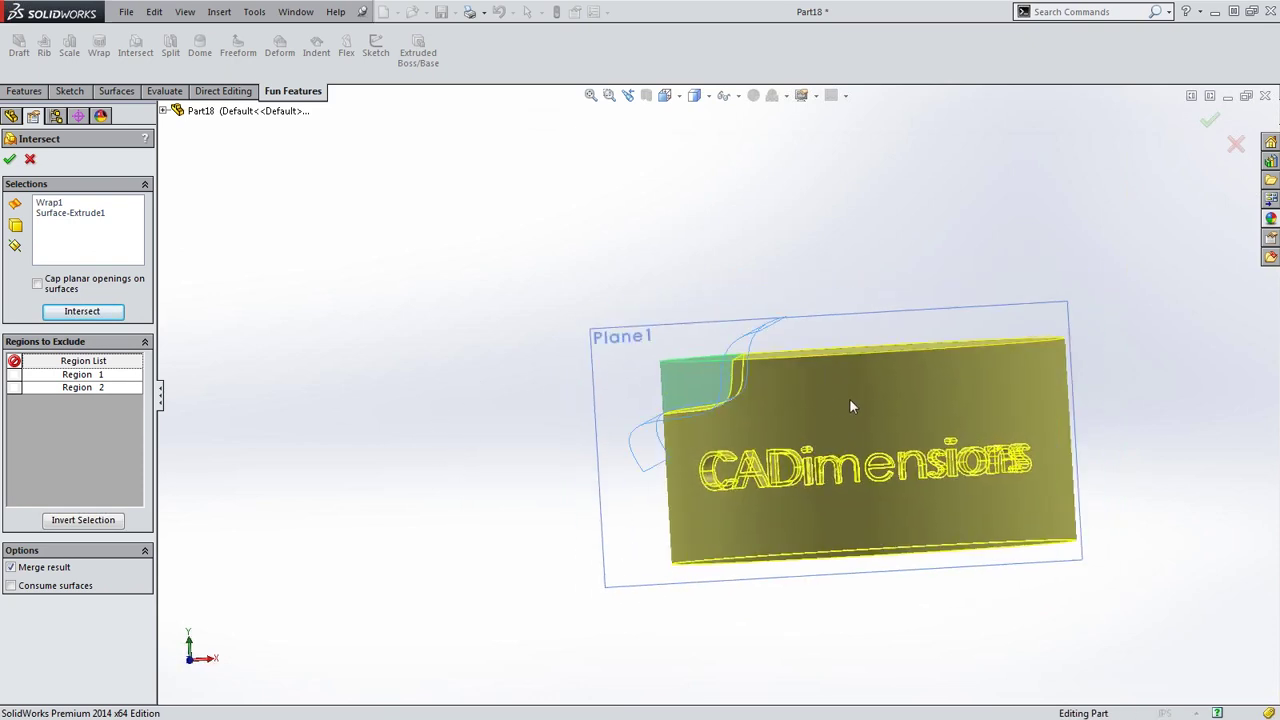
{"action": "left_click", "coordinate": [886, 400]}
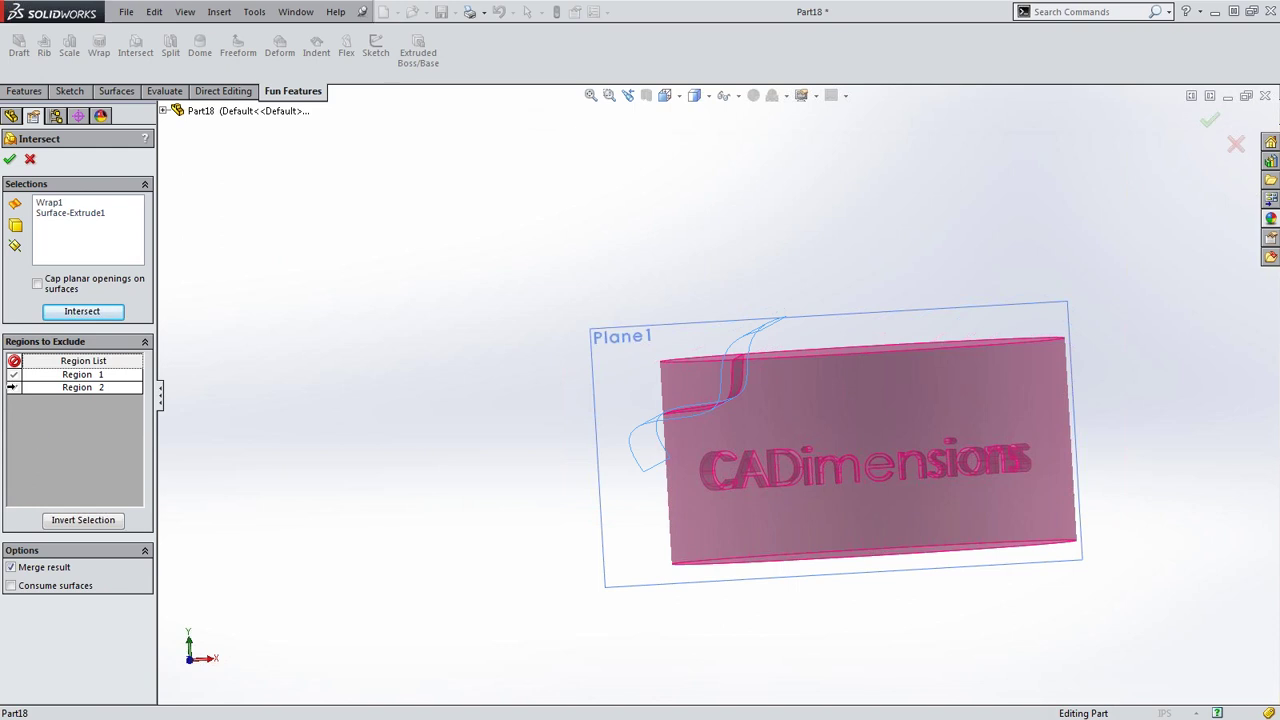
{"action": "left_click", "coordinate": [12, 388]}
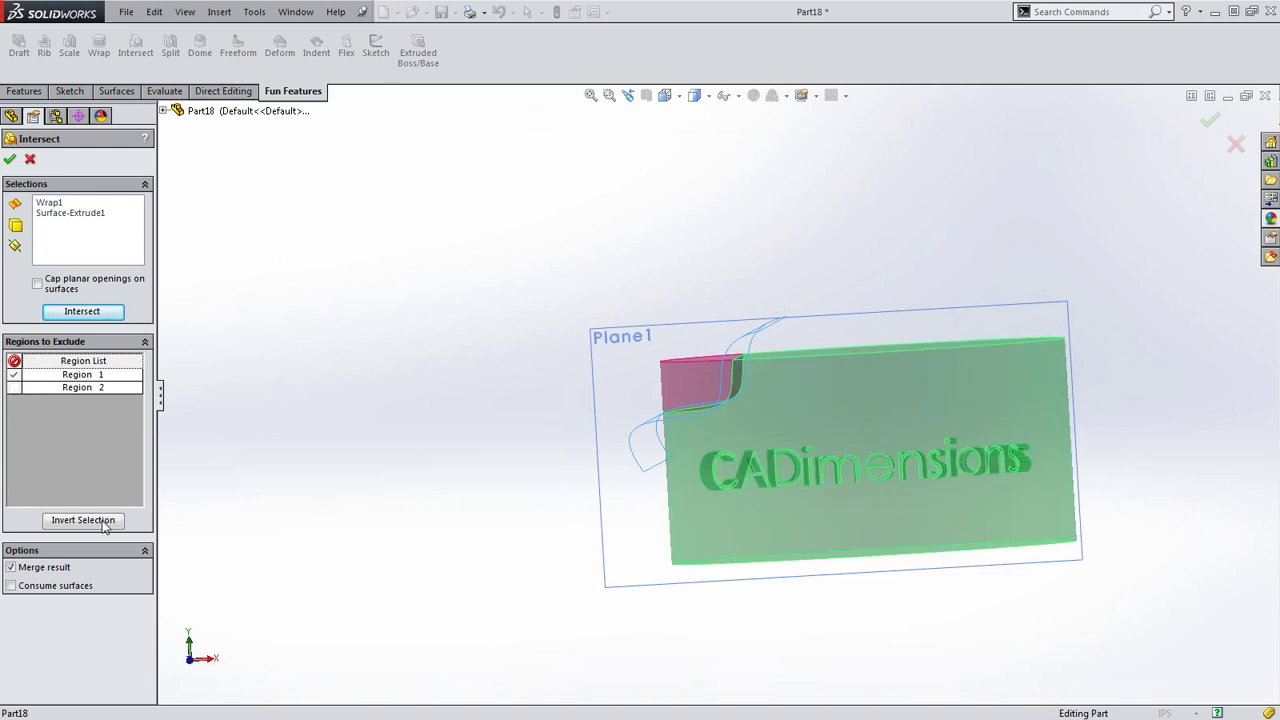
{"action": "left_click", "coordinate": [43, 588]}
{"action": "left_click", "coordinate": [10, 160]}
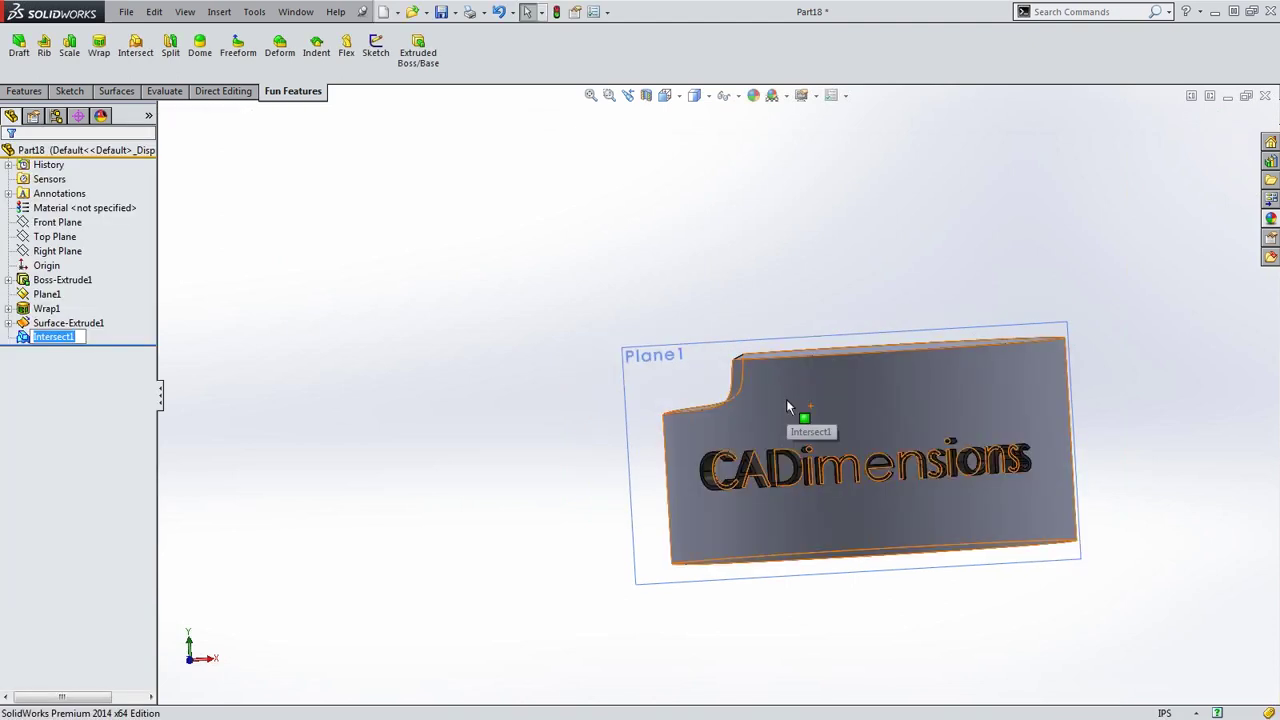
Turn off Consume surfaces in the Intersect feature to view the kept surface, and restore the option
{"action": "middle_click_drag", "start_coordinate": [786, 399], "coordinate": [700, 370]}
{"action": "scroll", "coordinate": [814, 434], "scroll_direction": "down", "scroll_amount": 5}
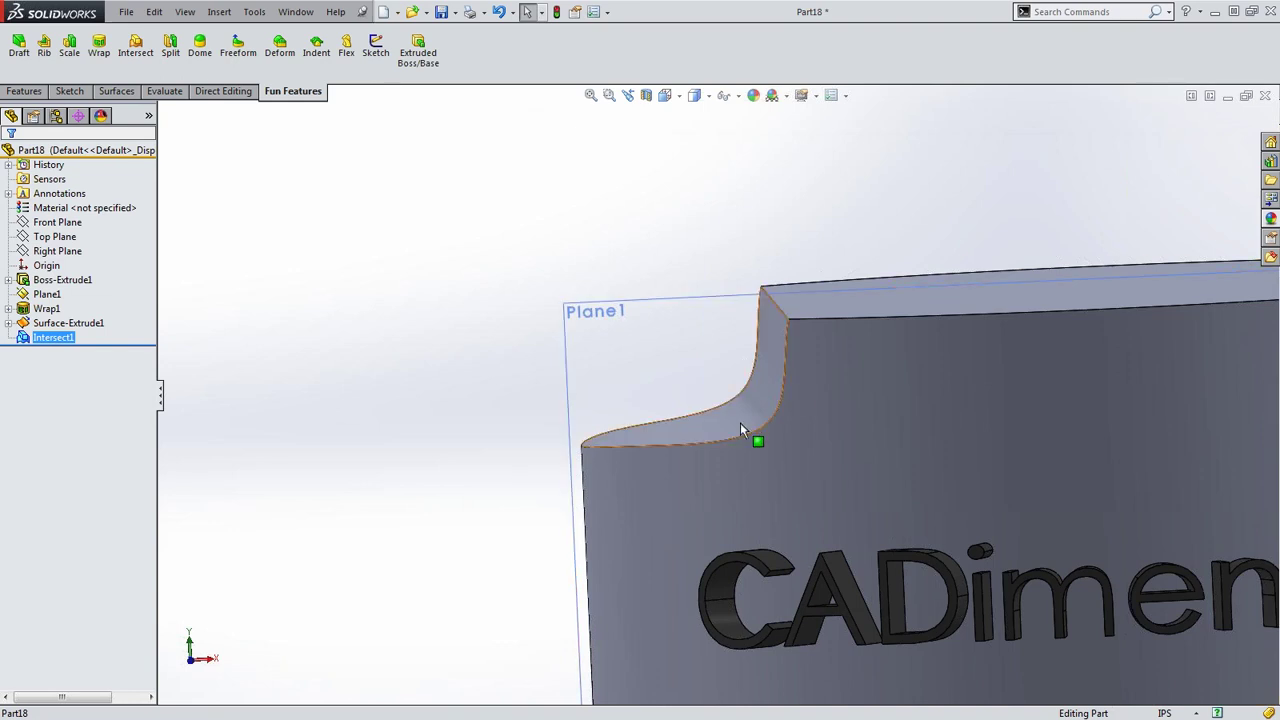
{"action": "left_click", "coordinate": [60, 340]}
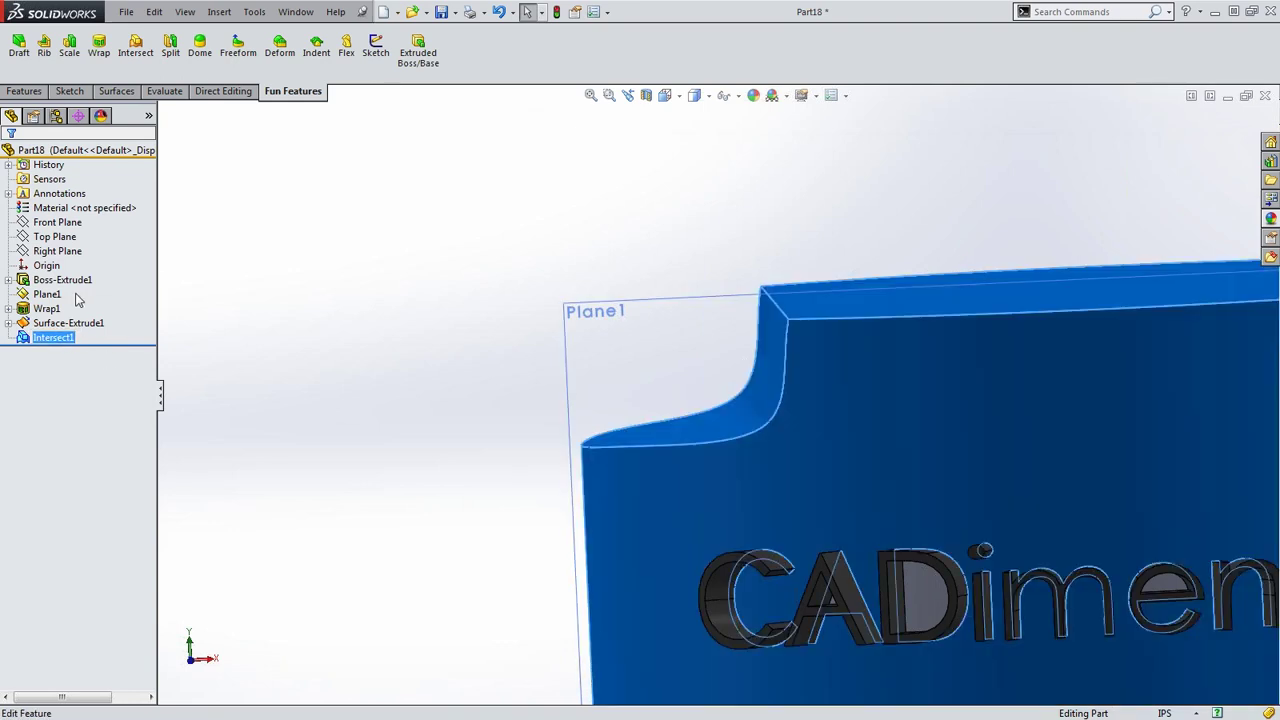
{"action": "left_click", "coordinate": [58, 292]}
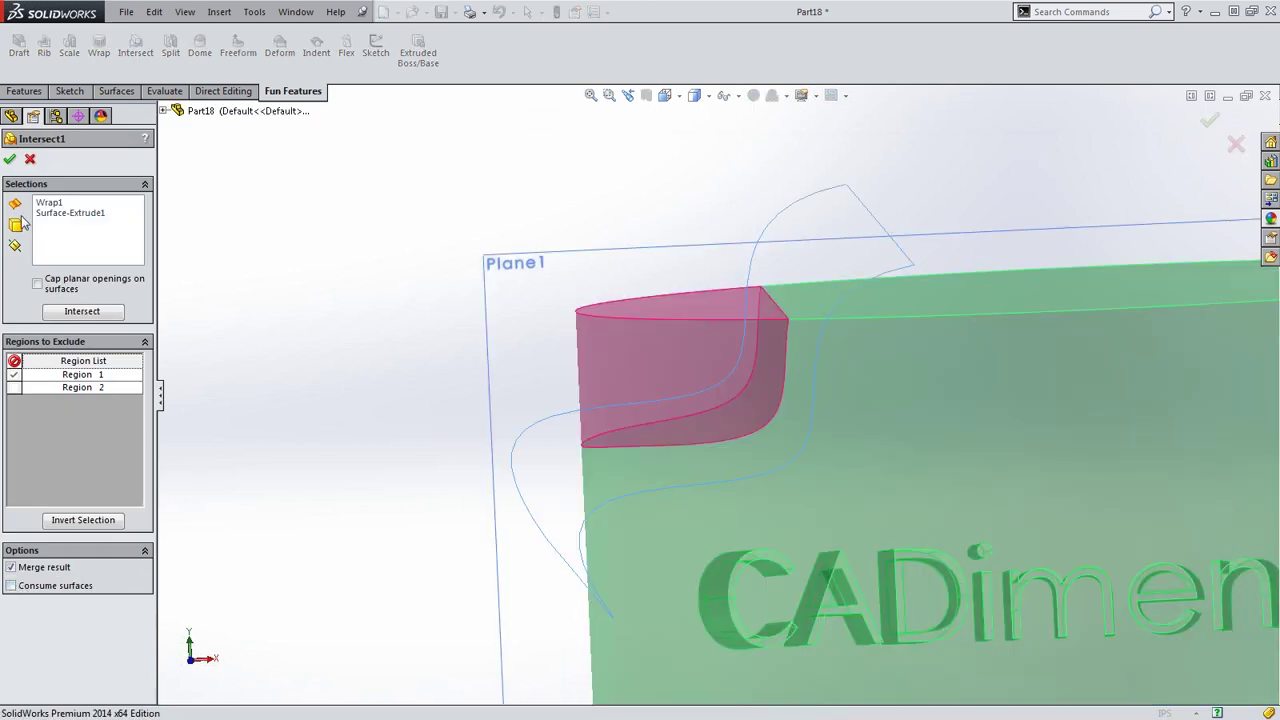
{"action": "left_click", "coordinate": [10, 160]}
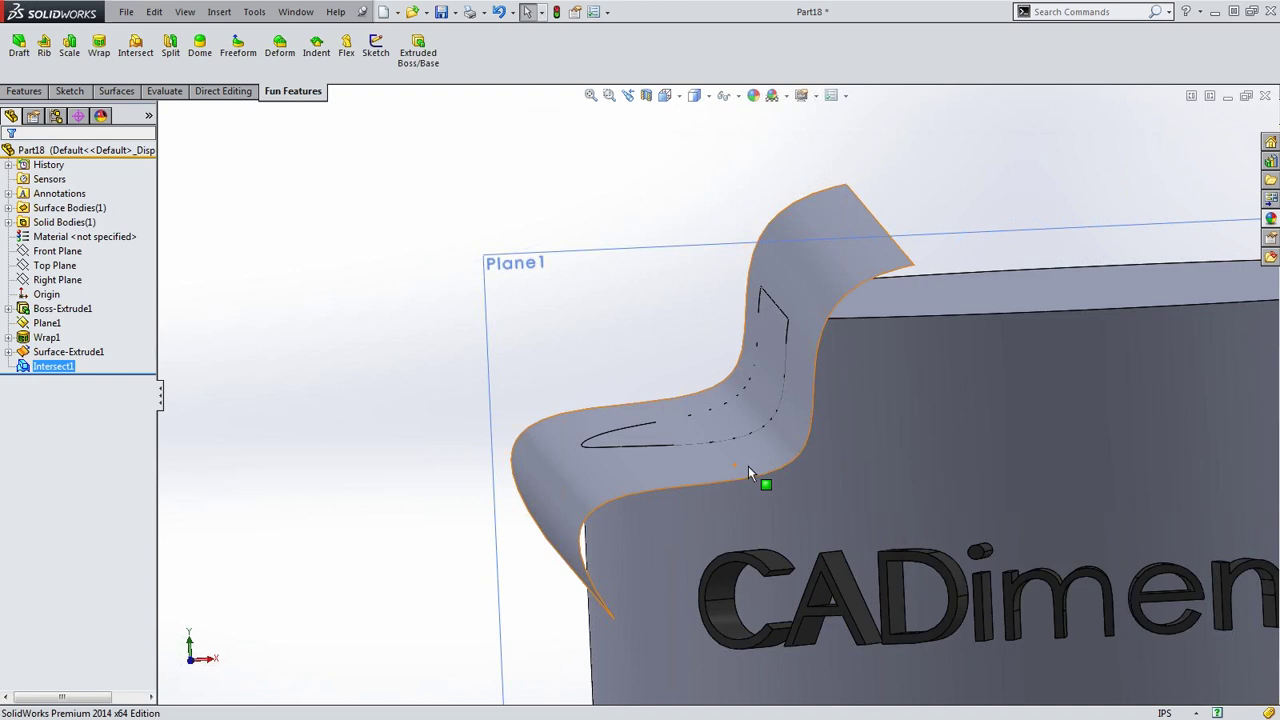
{"action": "middle_click_drag", "start_coordinate": [748, 466], "coordinate": [884, 428]}
{"action": "scroll", "coordinate": [884, 428], "scroll_direction": "up", "scroll_amount": 5}
{"action": "middle_click_drag", "start_coordinate": [786, 414], "coordinate": [634, 523]}
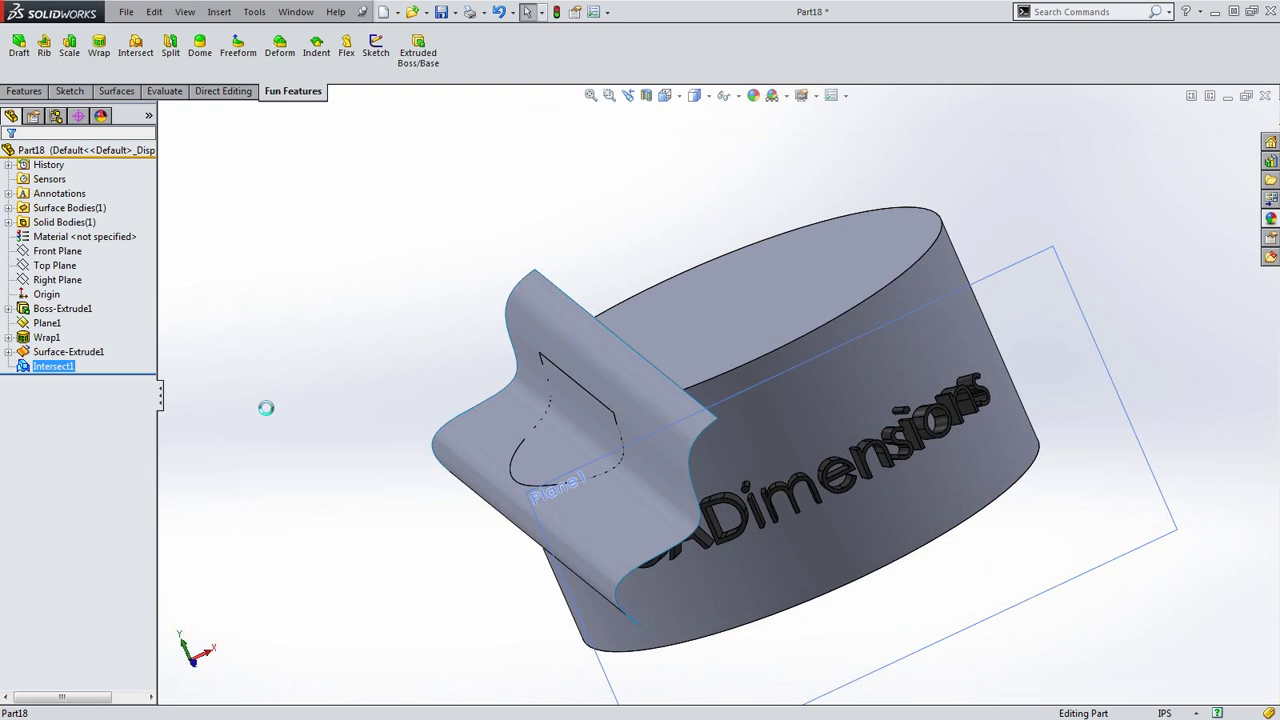
{"action": "middle_click_drag", "start_coordinate": [569, 422], "coordinate": [713, 421]}
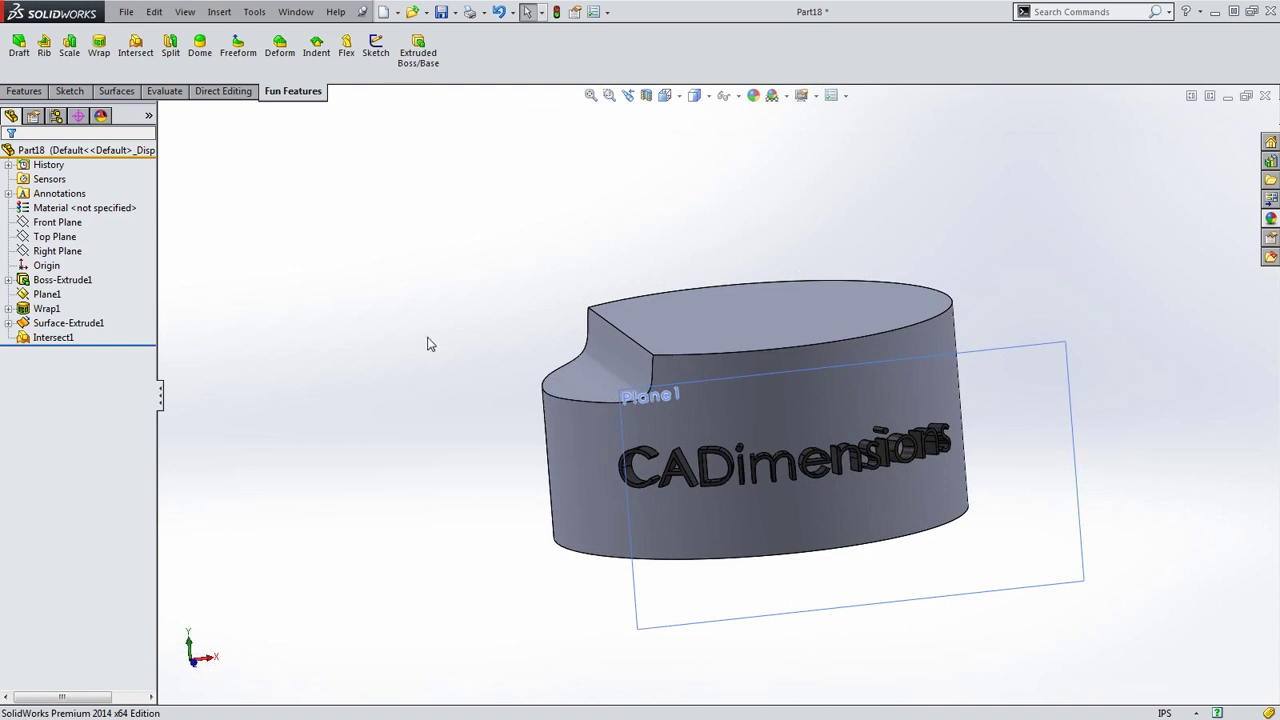
Examine the curved cut-out in the cylinder's upper corner from the front and from above
{"action": "middle_click_drag", "start_coordinate": [436, 344], "coordinate": [434, 314]}
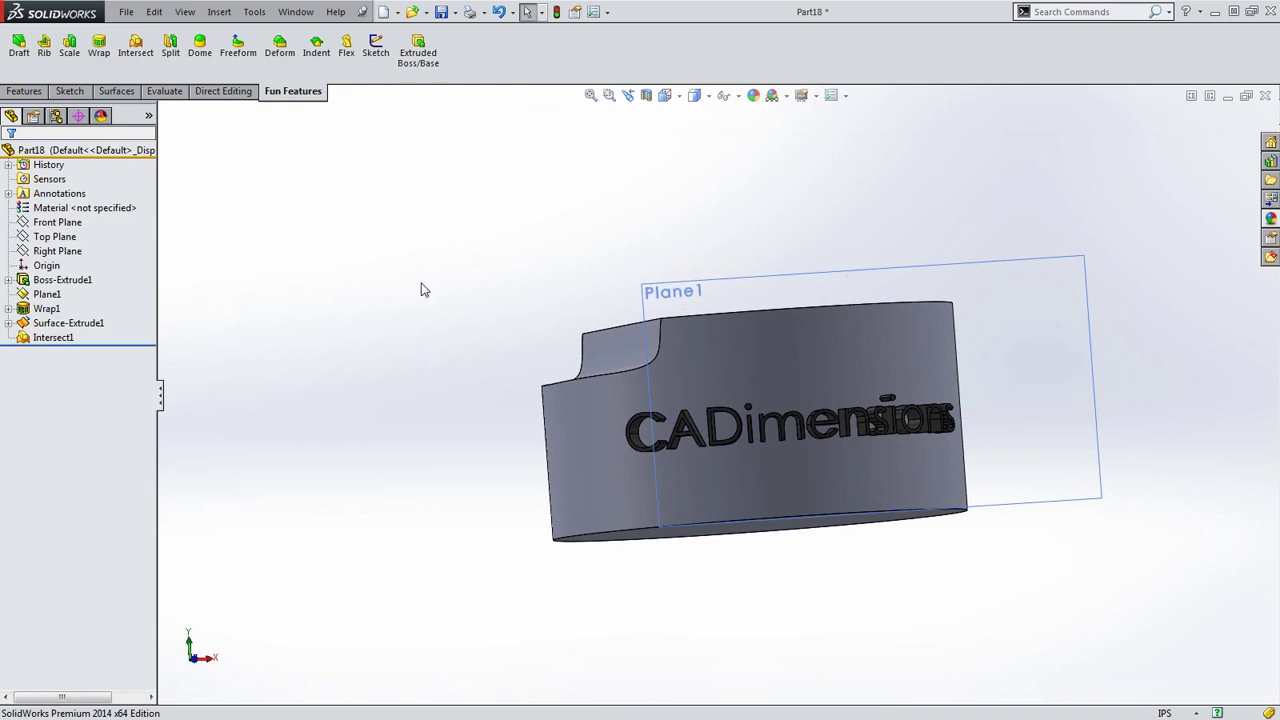
{"action": "middle_click_drag", "start_coordinate": [490, 305], "coordinate": [491, 334]}
{"action": "scroll", "coordinate": [617, 374], "scroll_direction": "down", "scroll_amount": 5}
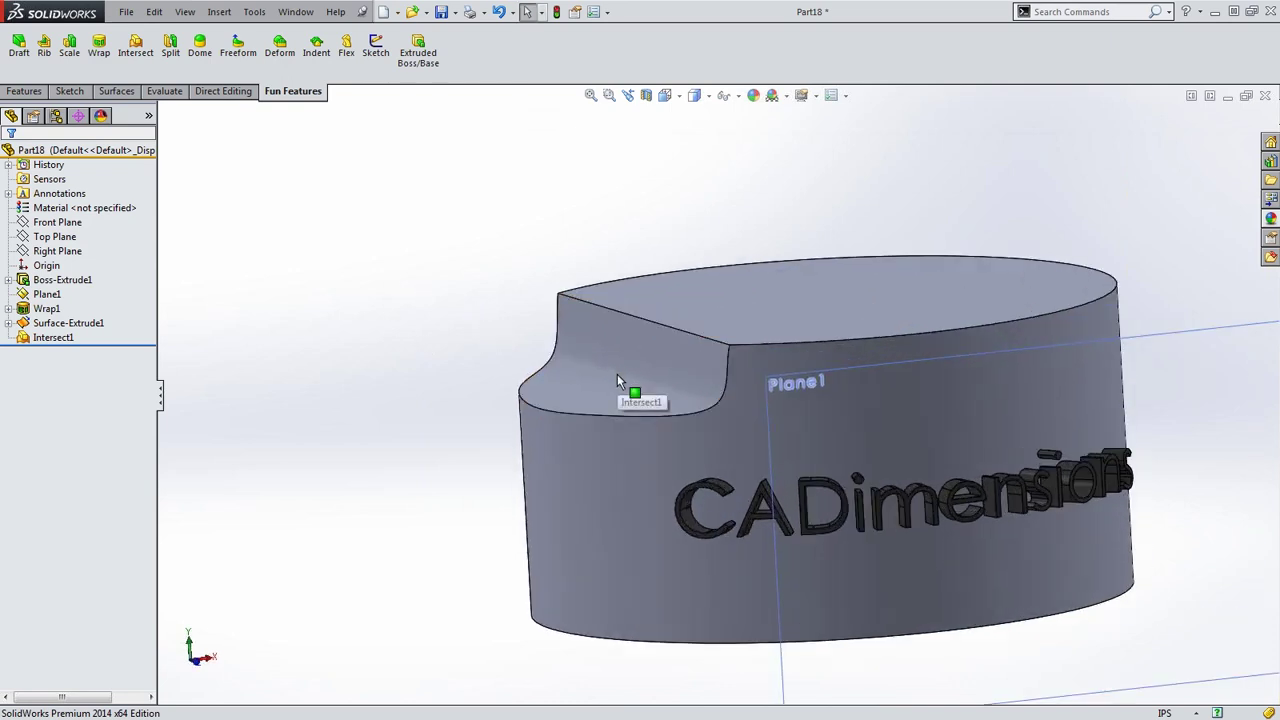
{"action": "middle_click_drag", "start_coordinate": [580, 403], "coordinate": [563, 423]}
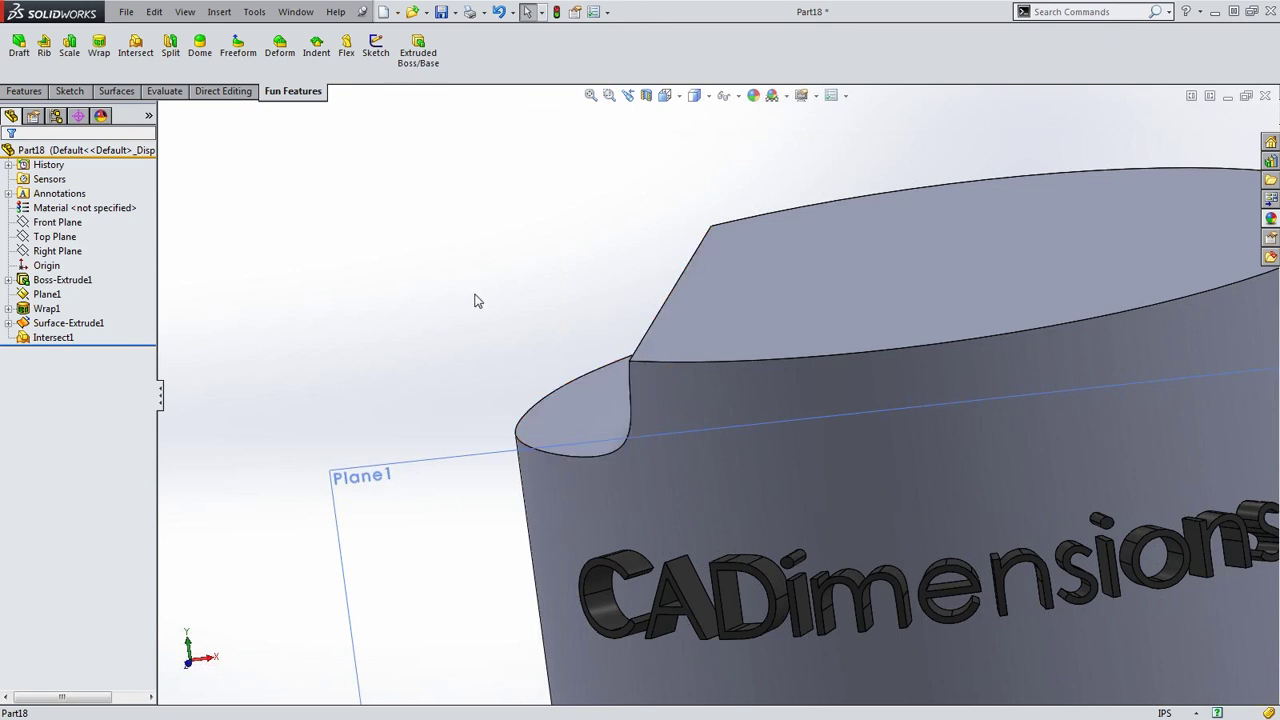
{"action": "scroll", "coordinate": [455, 312], "scroll_direction": "up", "scroll_amount": 5}
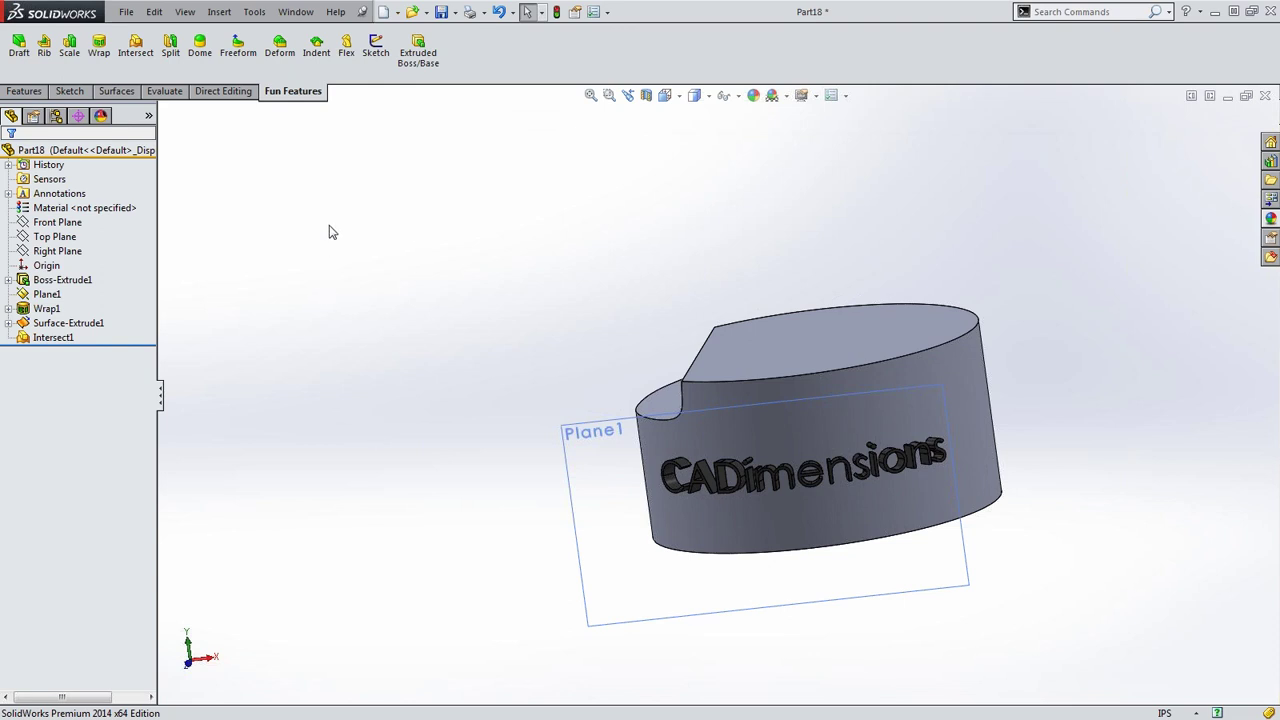
Open caster.STEP from the Desktop, running Import Diagnostics and declining feature recognition
{"action": "left_click", "coordinate": [414, 14]}
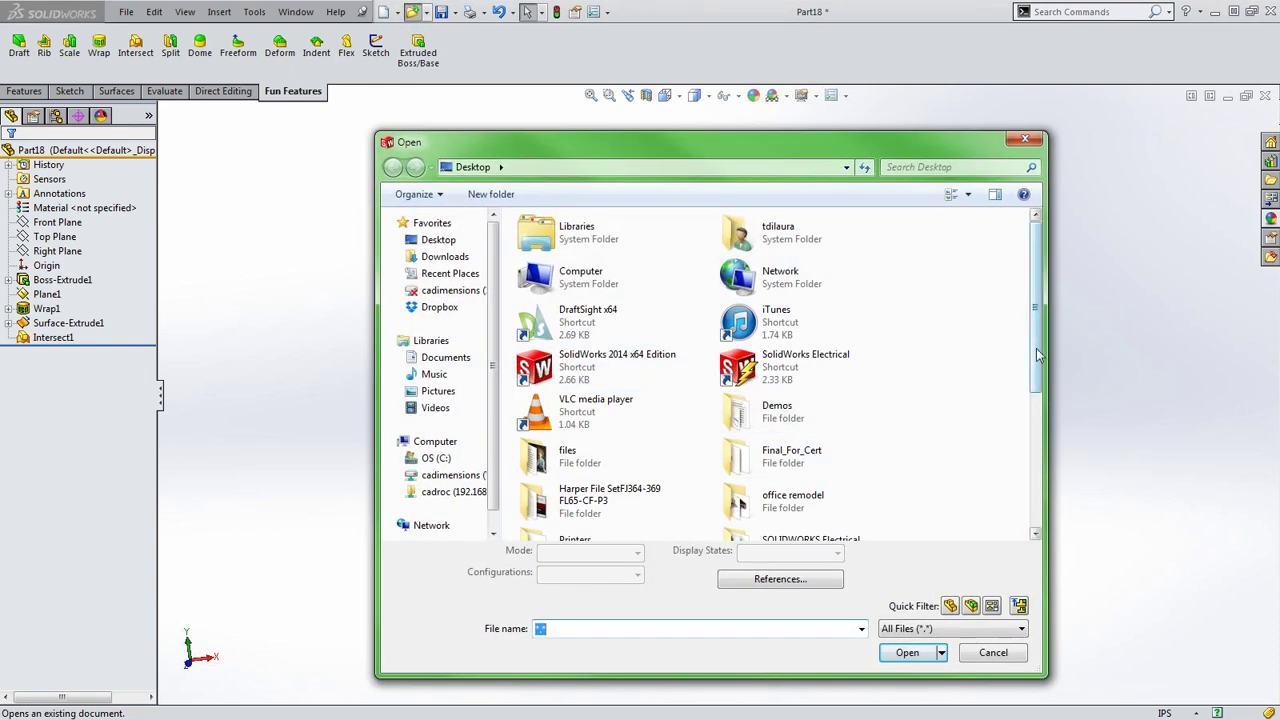
{"action": "left_click_drag", "start_coordinate": [1036, 348], "coordinate": [1037, 476]}
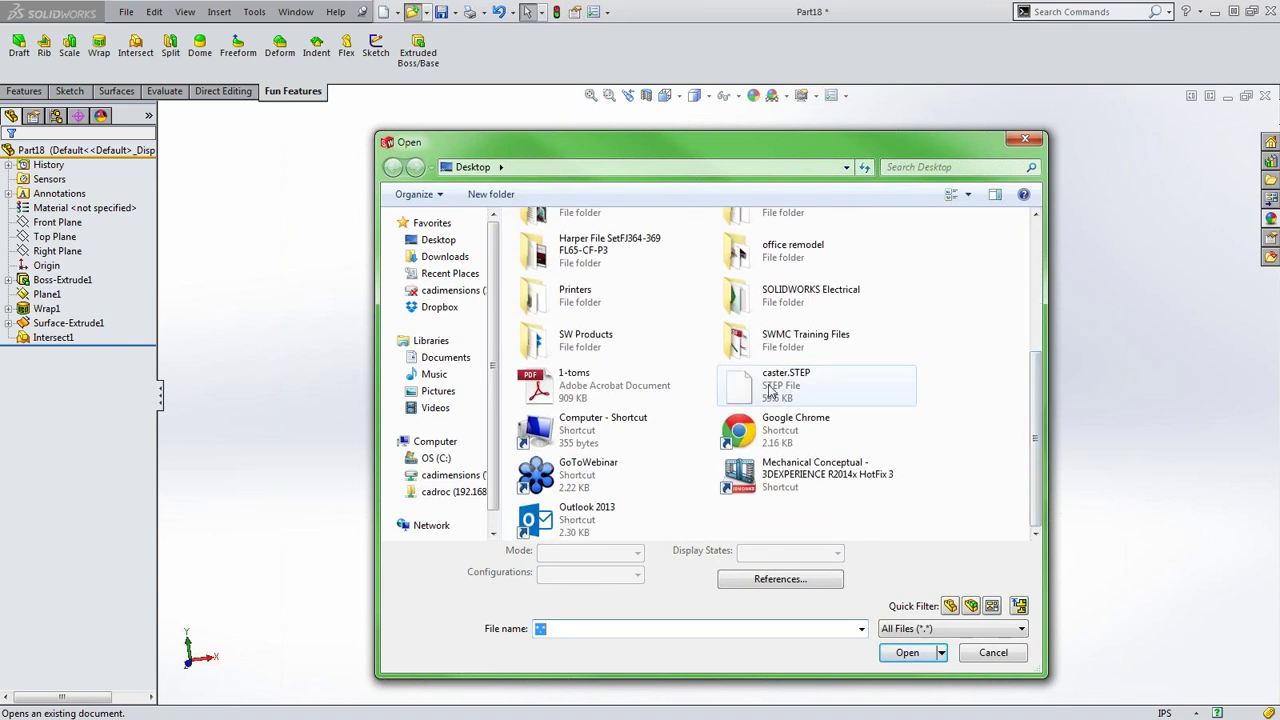
{"action": "double_click", "coordinate": [770, 392]}
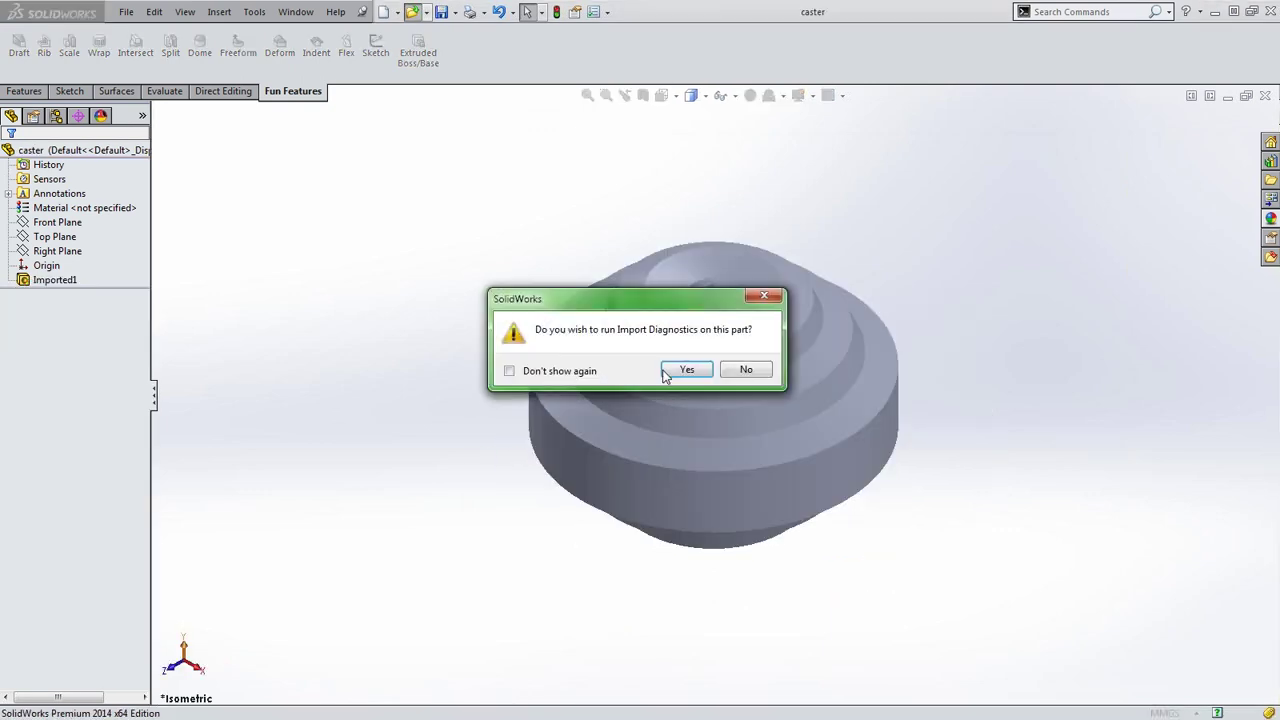
{"action": "left_click", "coordinate": [685, 370]}
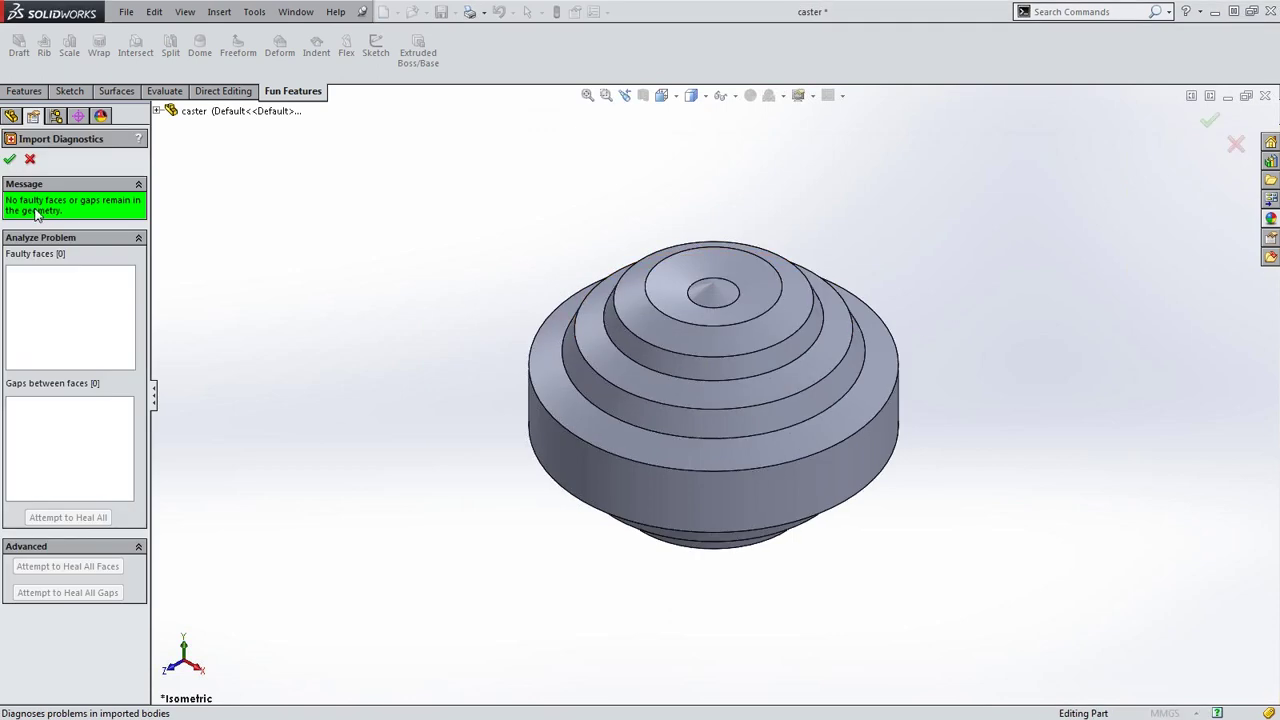
{"action": "left_click", "coordinate": [11, 161]}
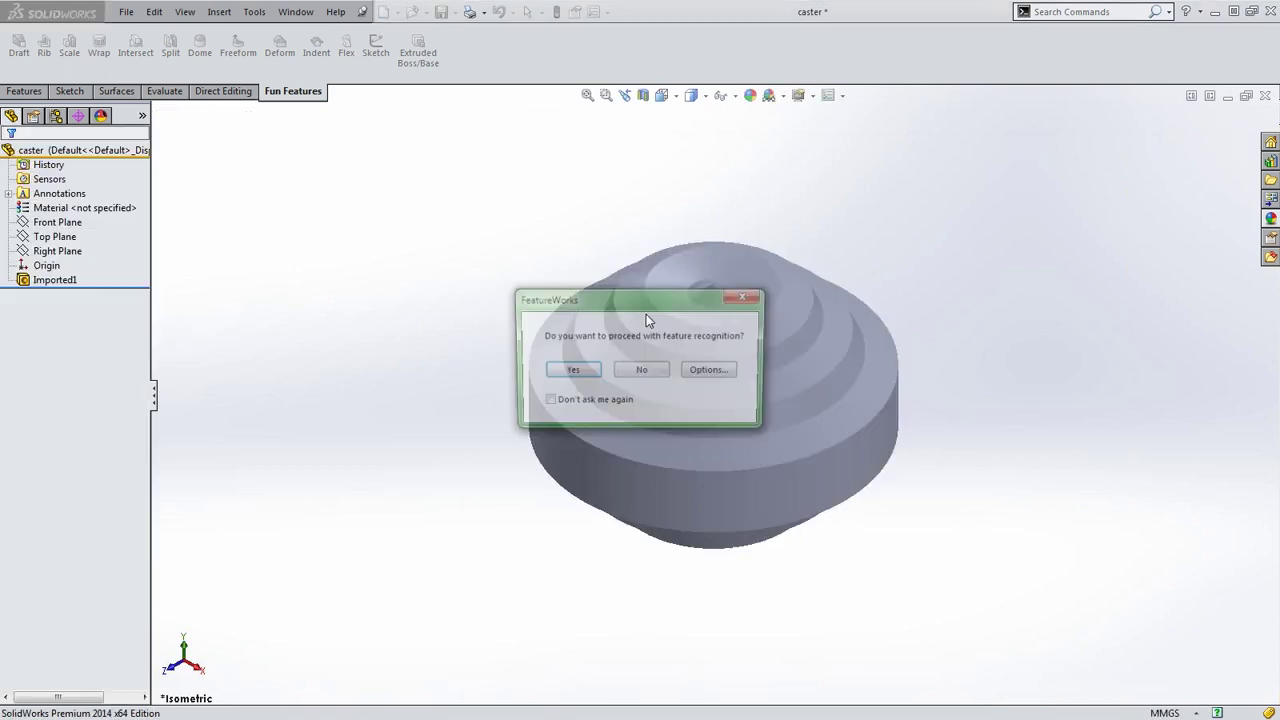
{"action": "left_click", "coordinate": [651, 372]}
Sketch a corner rectangle about 90 by 70 mm around the caster on the Top Plane
{"action": "middle_click_drag", "start_coordinate": [716, 406], "coordinate": [609, 509]}
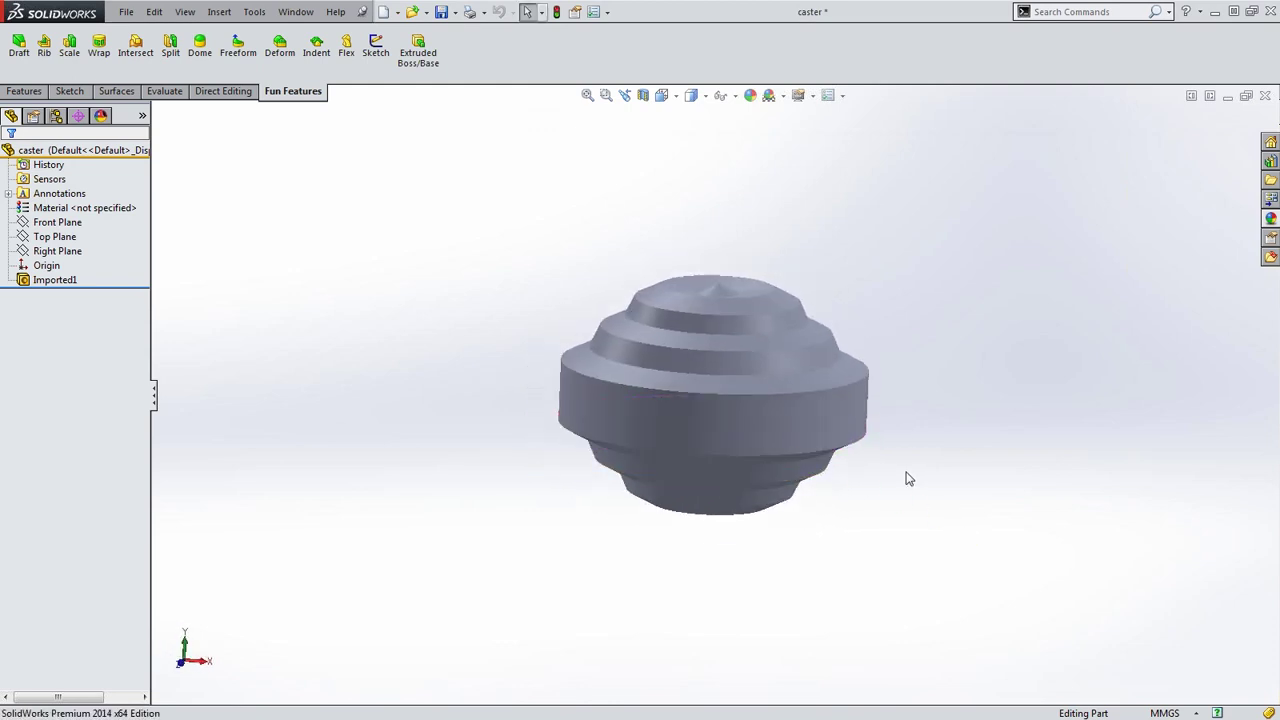
{"action": "middle_click_drag", "start_coordinate": [909, 477], "coordinate": [923, 410]}
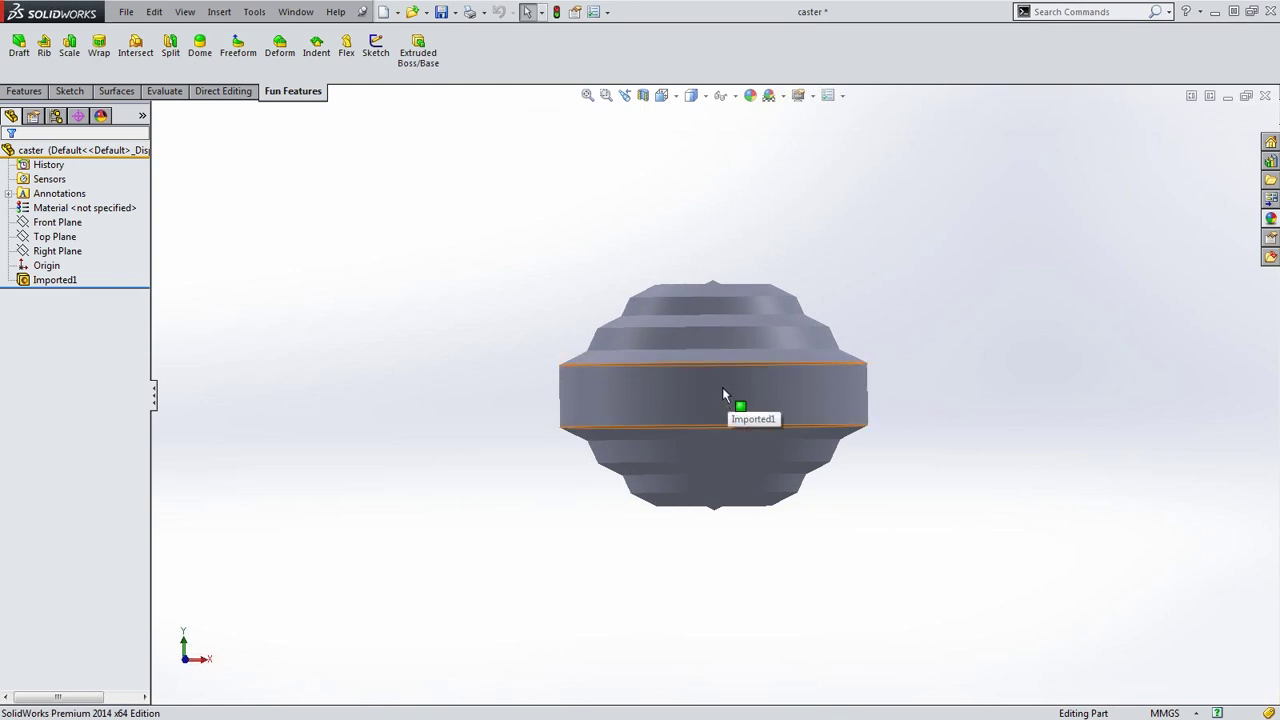
{"action": "right_click_drag", "start_coordinate": [342, 242], "coordinate": [340, 302]}
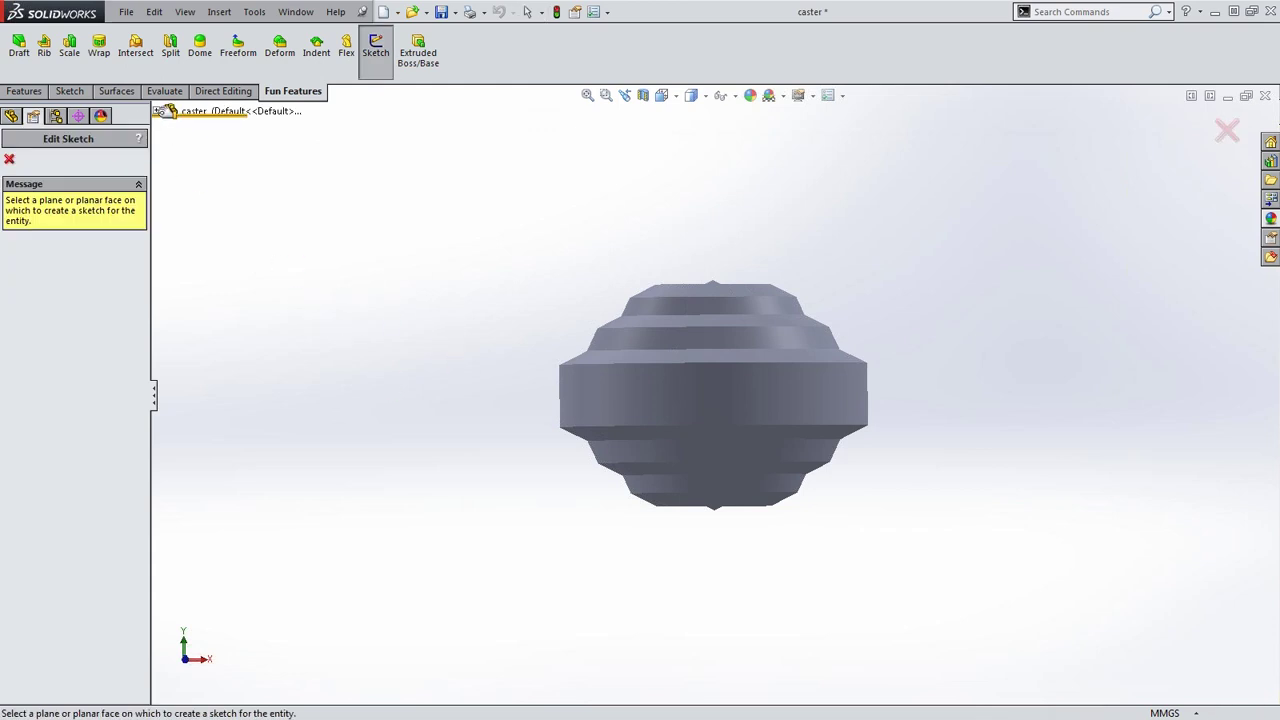
{"action": "left_click", "coordinate": [208, 197]}
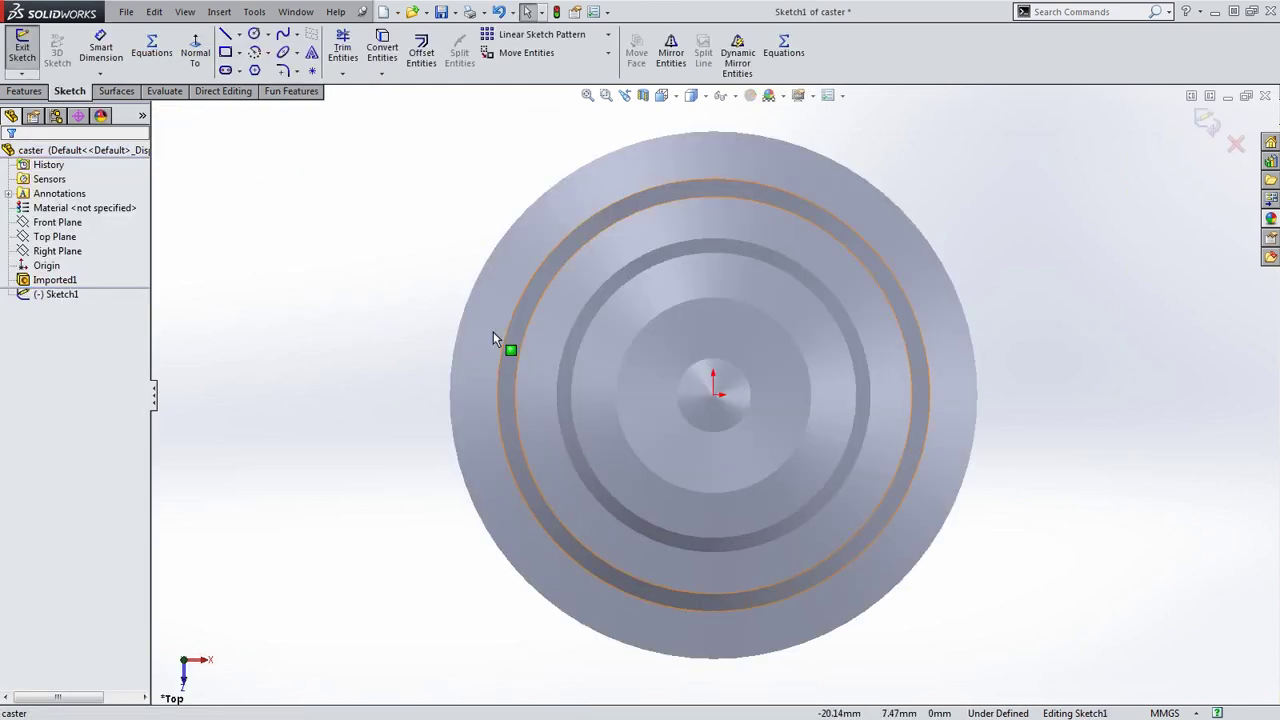
{"action": "key", "text": "f"}
{"action": "right_click_drag", "start_coordinate": [437, 340], "coordinate": [418, 336]}
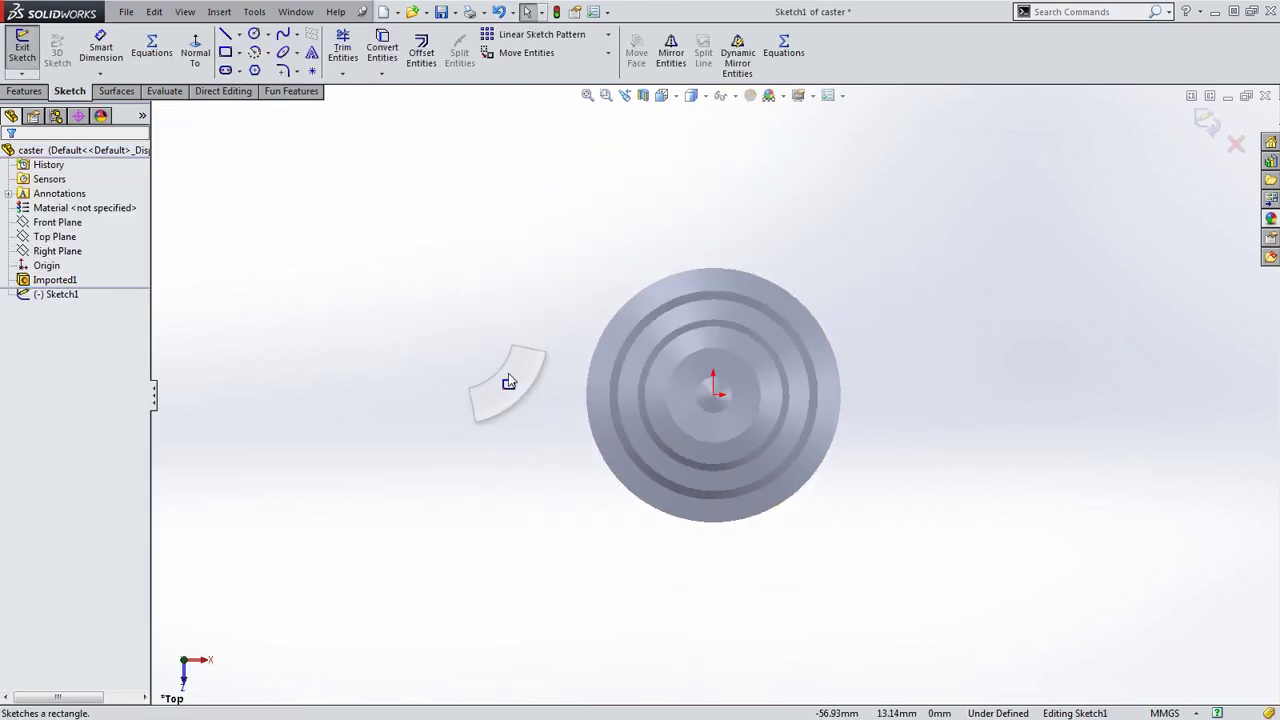
{"action": "left_click", "coordinate": [503, 243]}
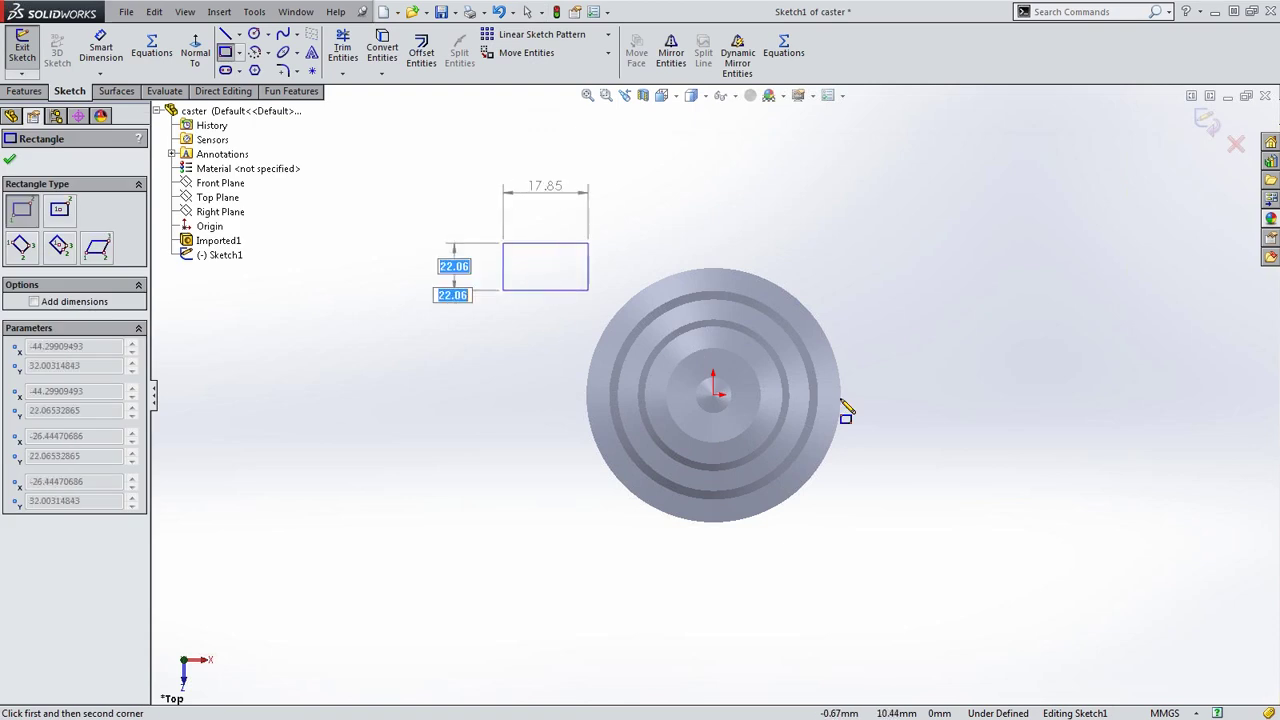
{"action": "left_click", "coordinate": [928, 572]}
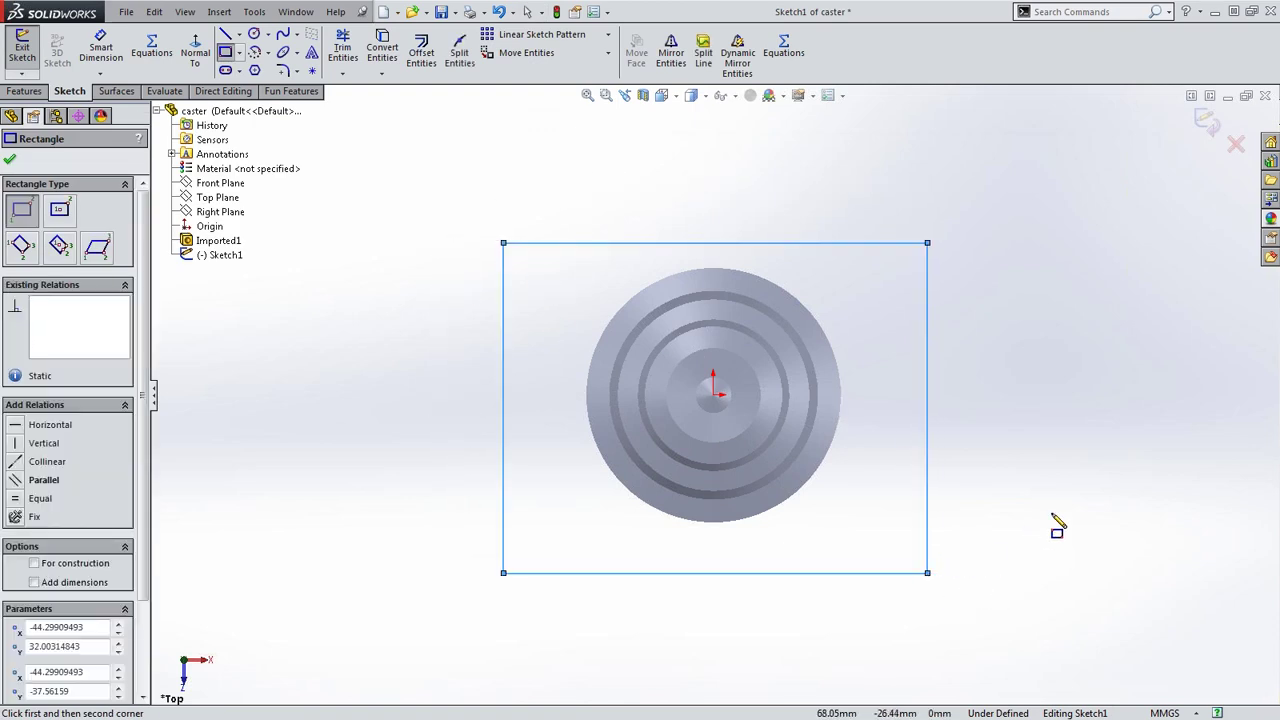
{"action": "key", "text": "Escape"}
Draw a diagonal line between two opposite corners of the rectangle
{"action": "key", "text": "l"}
{"action": "left_click", "coordinate": [927, 243]}
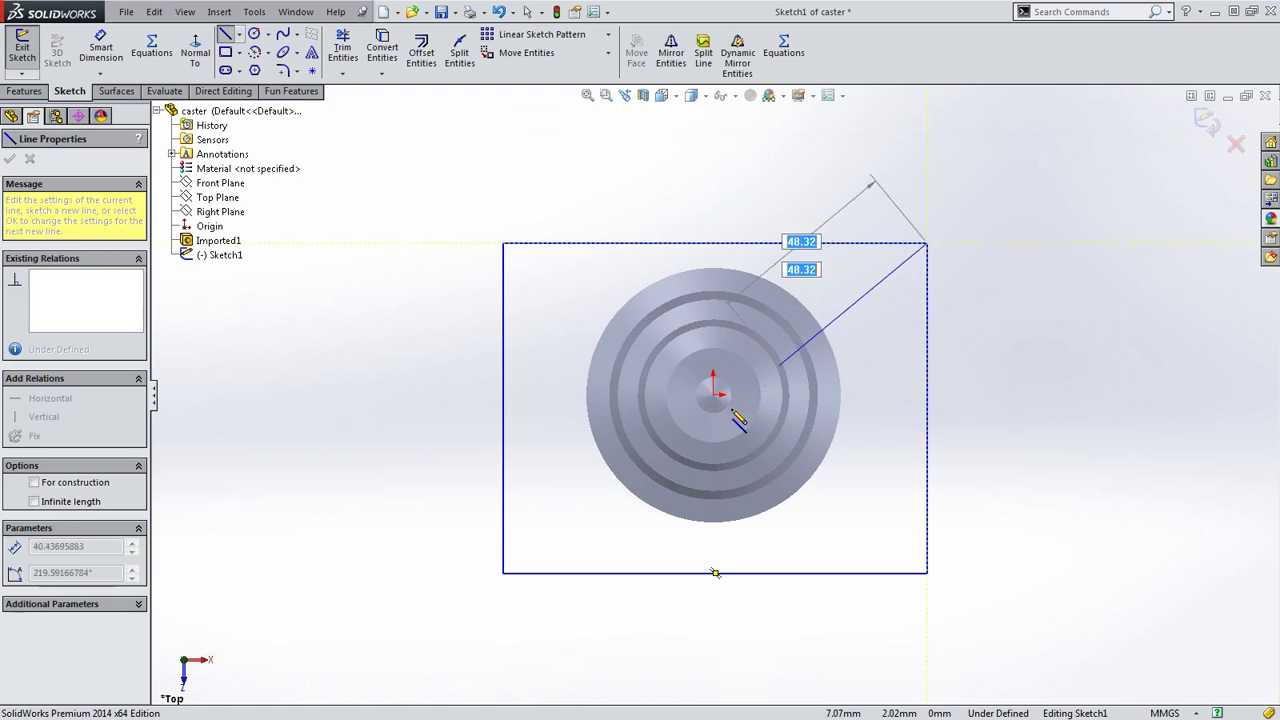
{"action": "left_click", "coordinate": [503, 572]}
{"action": "key", "text": "Escape"}
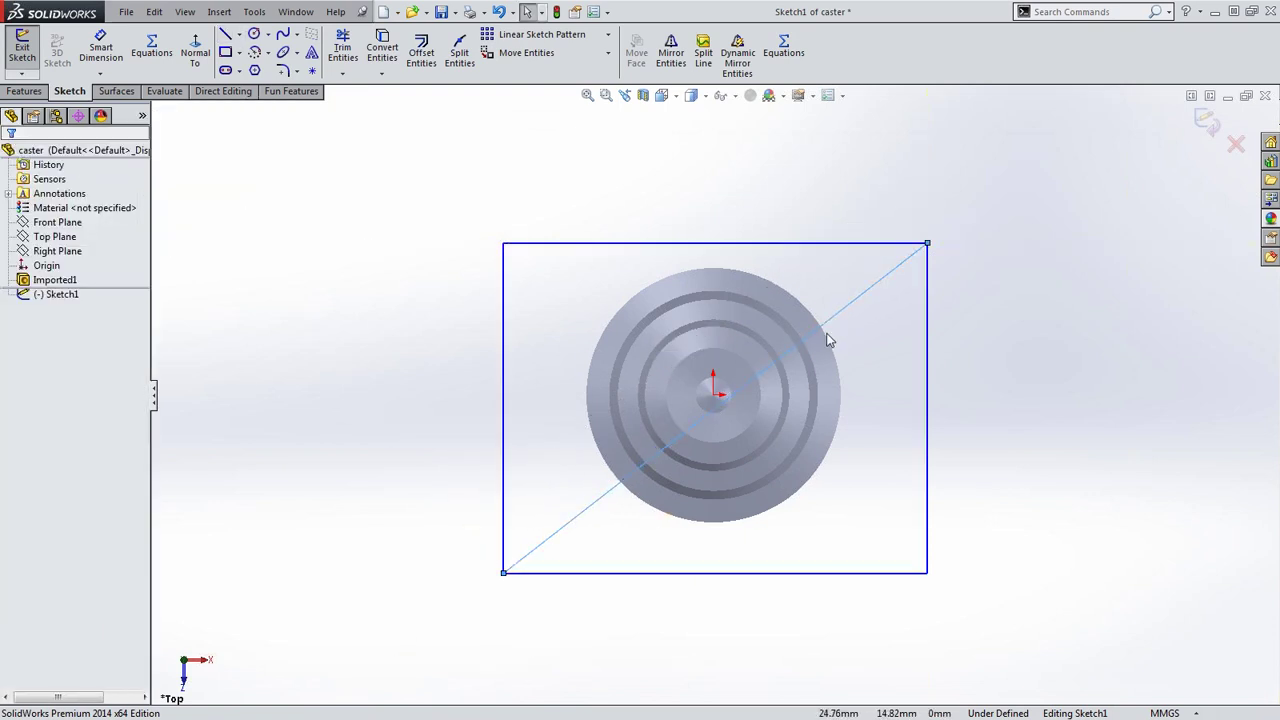
Make the diagonal line's midpoint coincident with the origin to center the rectangle
{"action": "right_click", "coordinate": [828, 328]}
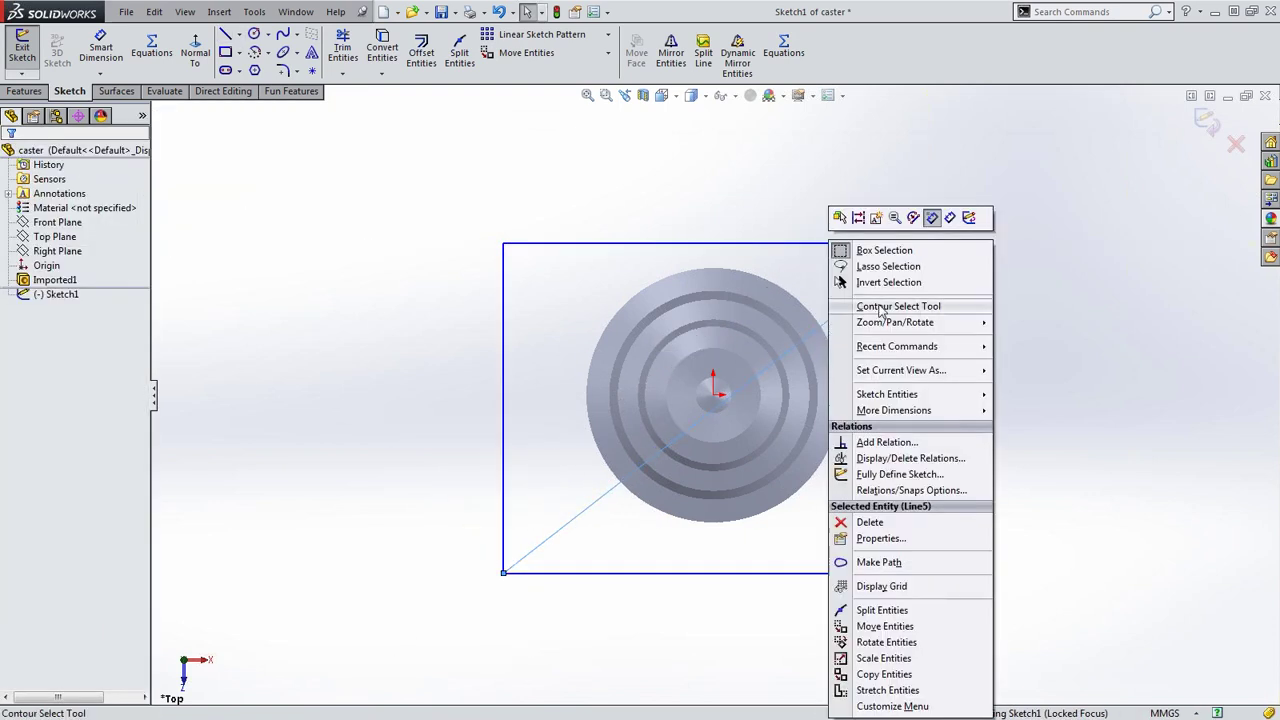
{"action": "left_click", "coordinate": [774, 366]}
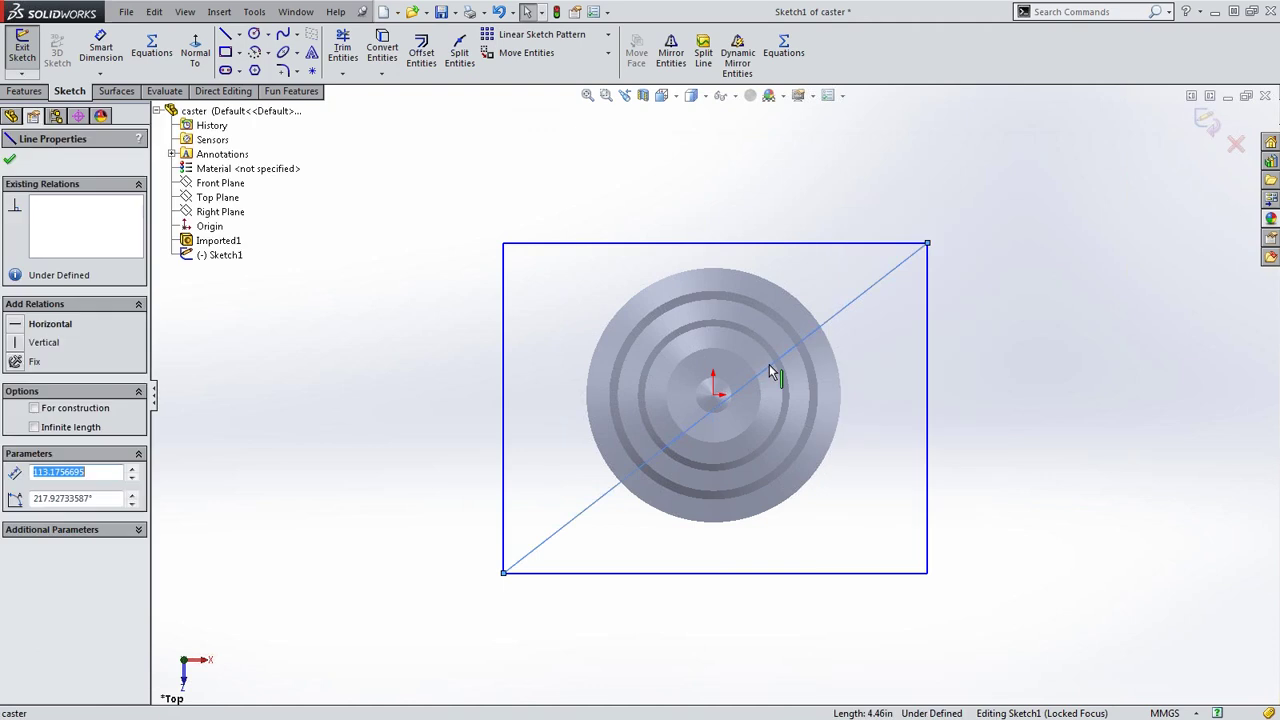
{"action": "right_click", "coordinate": [770, 368]}
{"action": "left_click", "coordinate": [810, 292]}
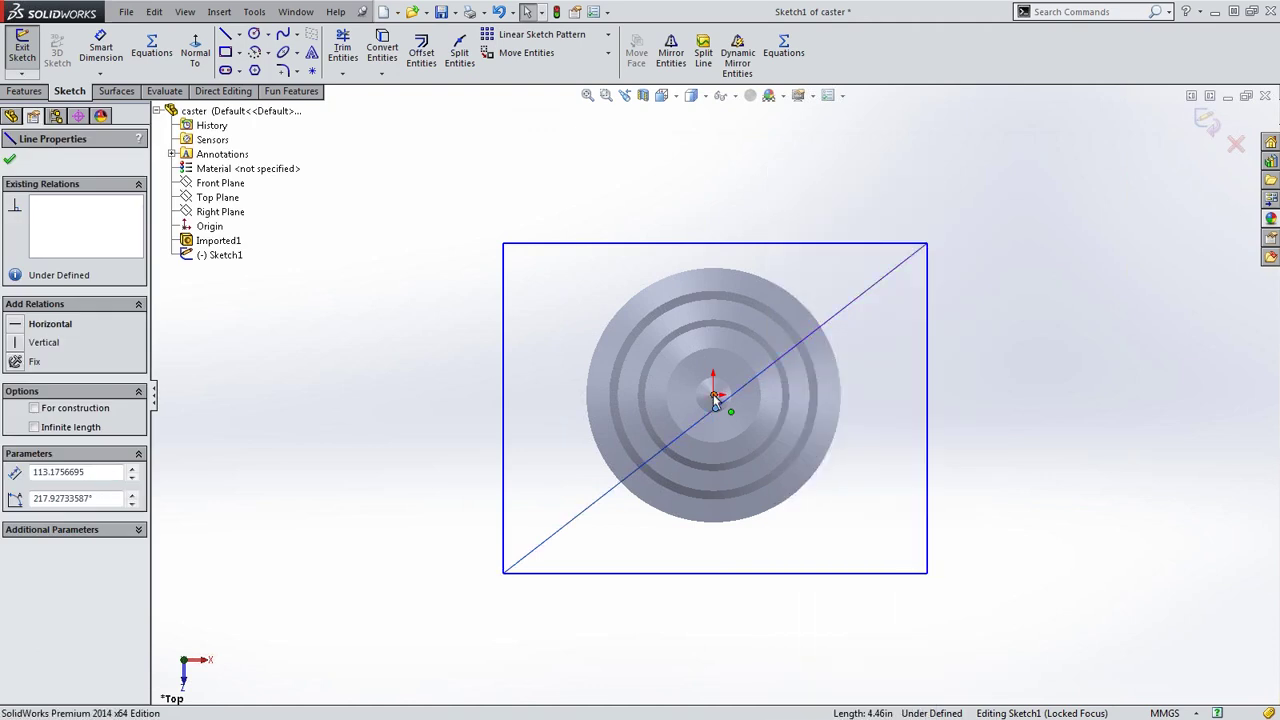
{"action": "left_click", "coordinate": [713, 394], "text": "ctrl"}
{"action": "left_click", "coordinate": [792, 338]}
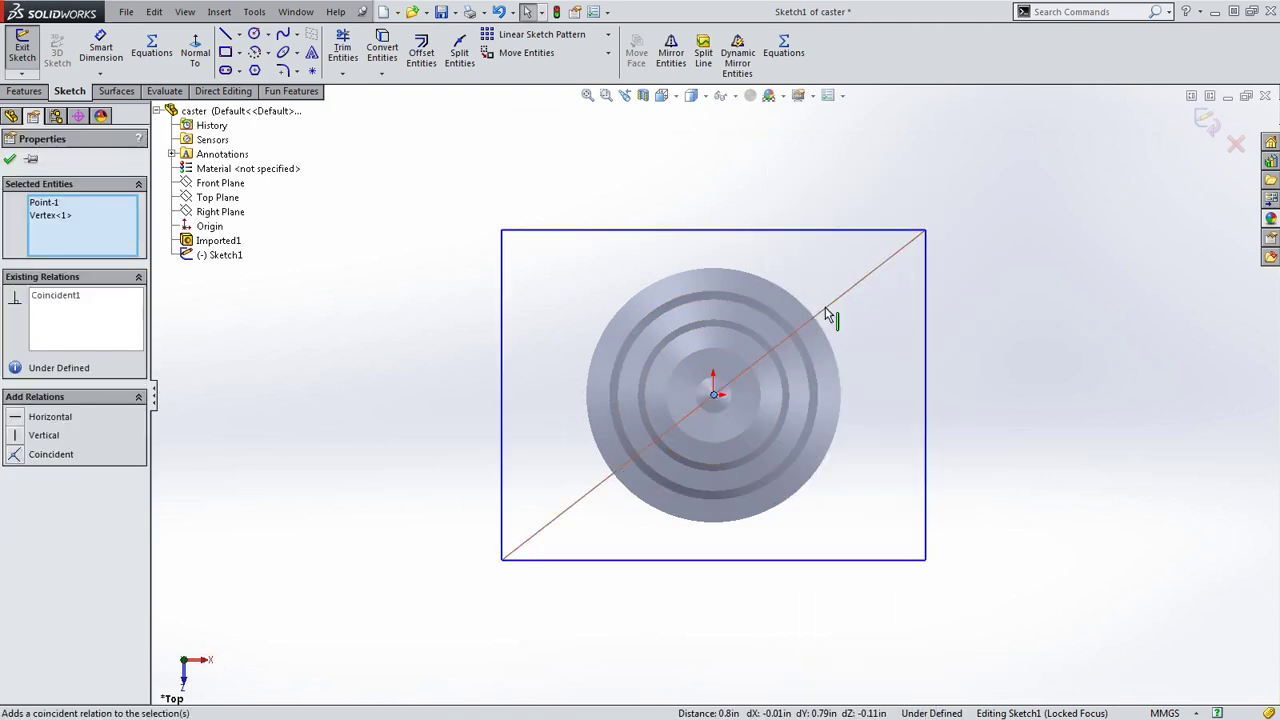
Convert the rectangle's diagonal line to construction geometry
{"action": "left_click", "coordinate": [835, 303]}
{"action": "left_click", "coordinate": [910, 252]}
{"action": "left_click", "coordinate": [982, 399]}
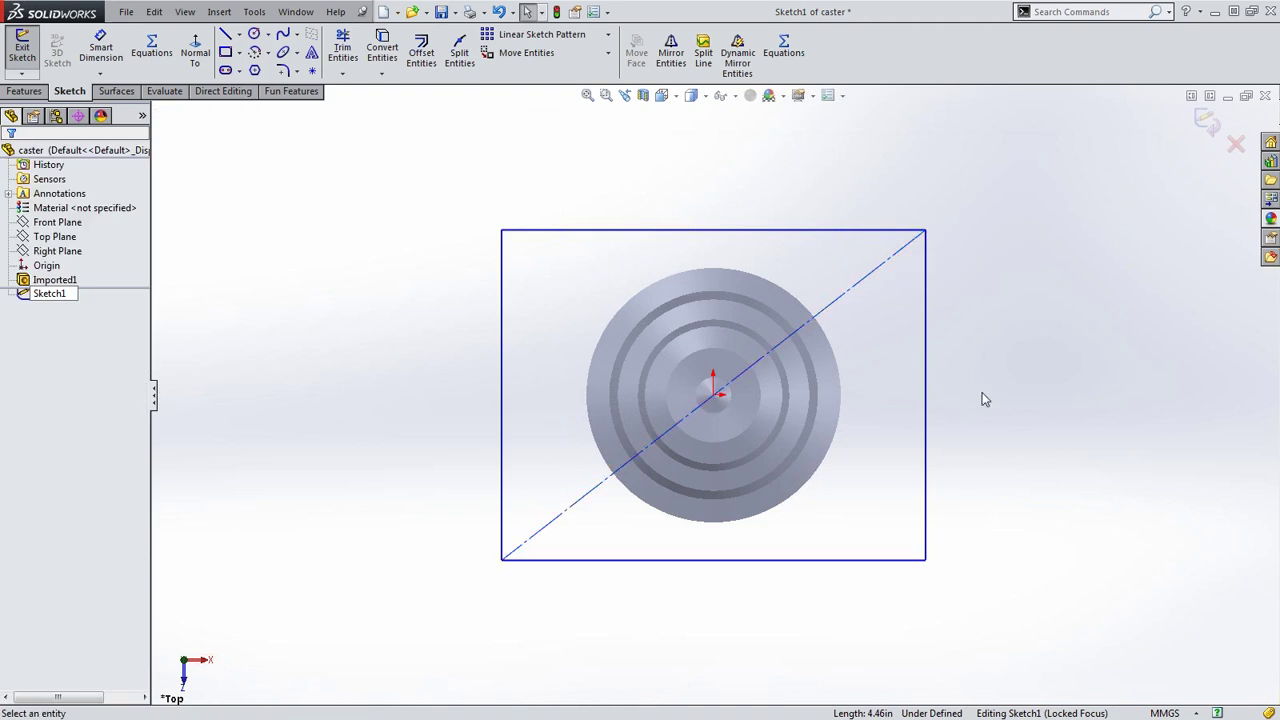
Dimension the rectangle's height and width at 70 mm each and exit the sketch
{"action": "right_click_drag", "start_coordinate": [982, 399], "coordinate": [1006, 143]}
{"action": "left_click", "coordinate": [926, 343]}
{"action": "left_click", "coordinate": [980, 343]}
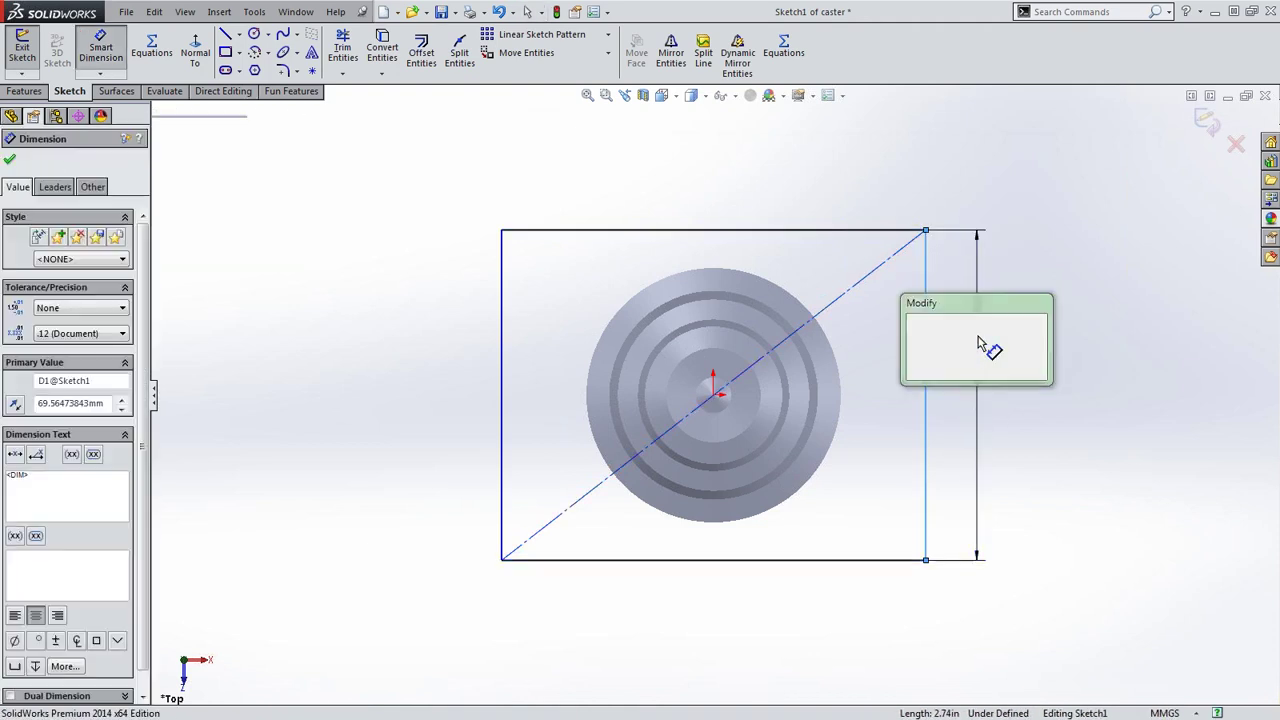
{"action": "type", "text": "70"}
{"action": "key", "text": "Return"}
{"action": "left_click", "coordinate": [814, 231]}
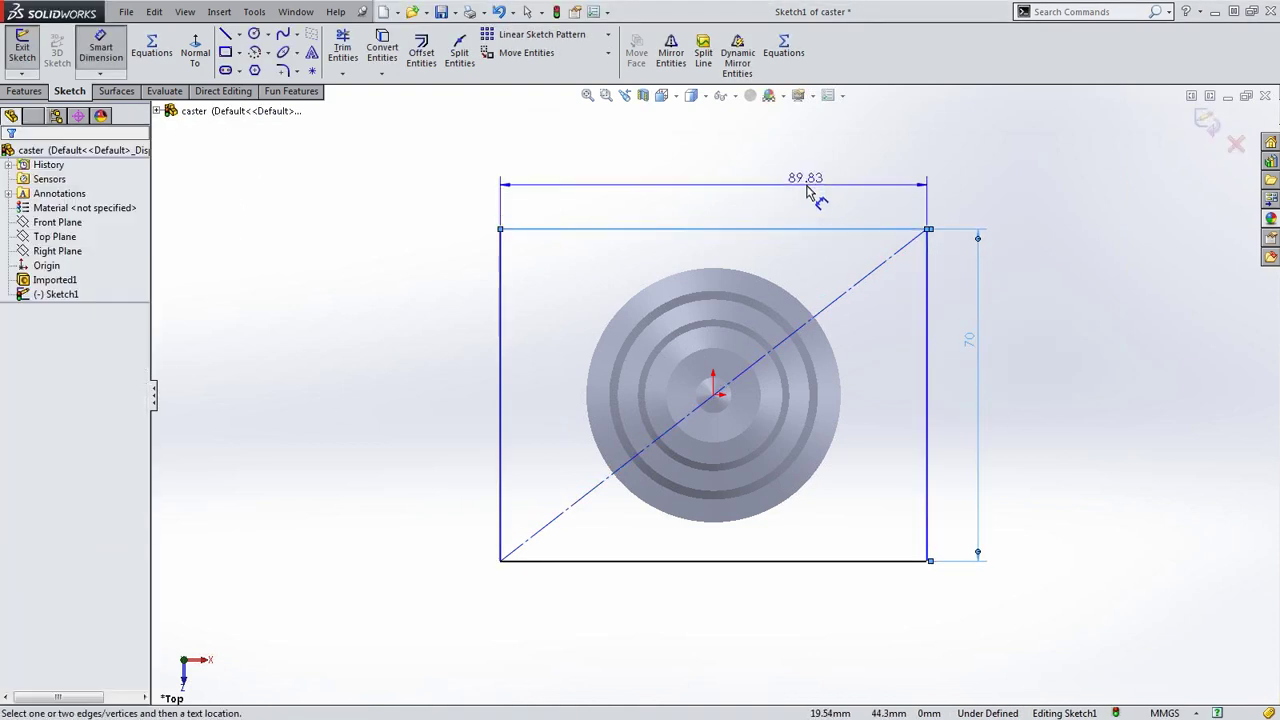
{"action": "left_click", "coordinate": [808, 190]}
{"action": "type", "text": "70"}
{"action": "key", "text": "Return"}
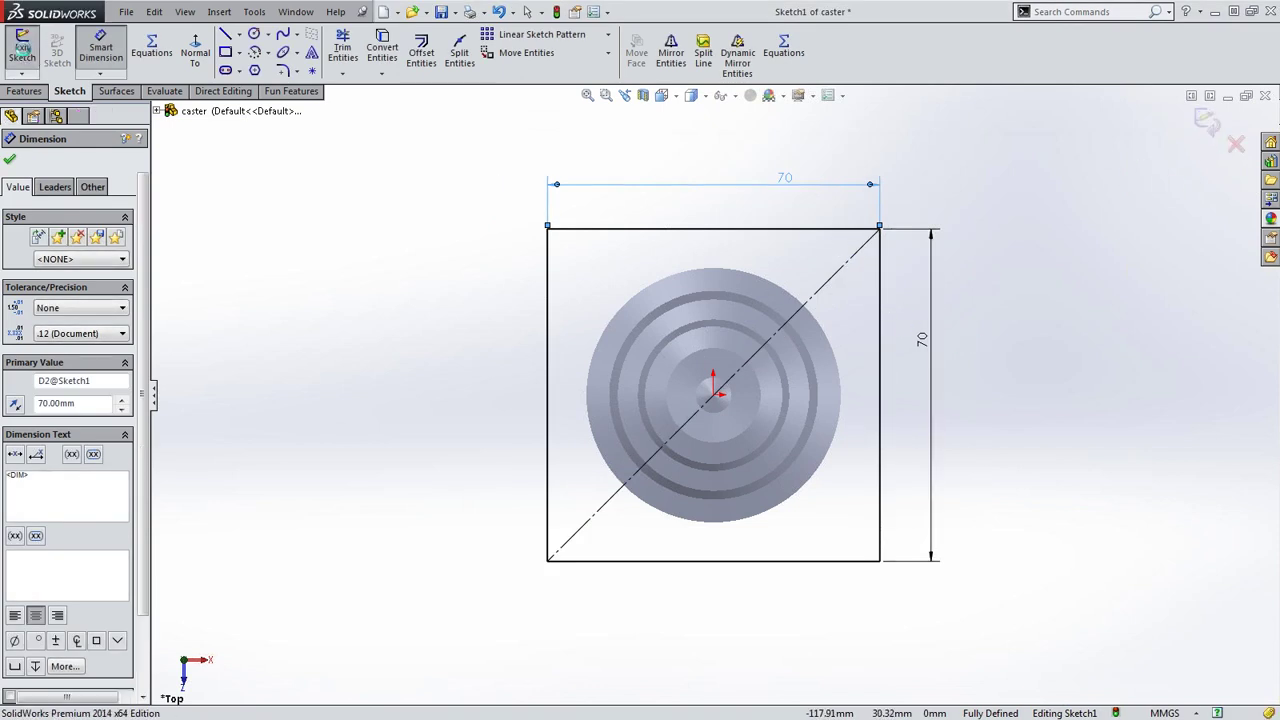
{"action": "left_click", "coordinate": [22, 45]}
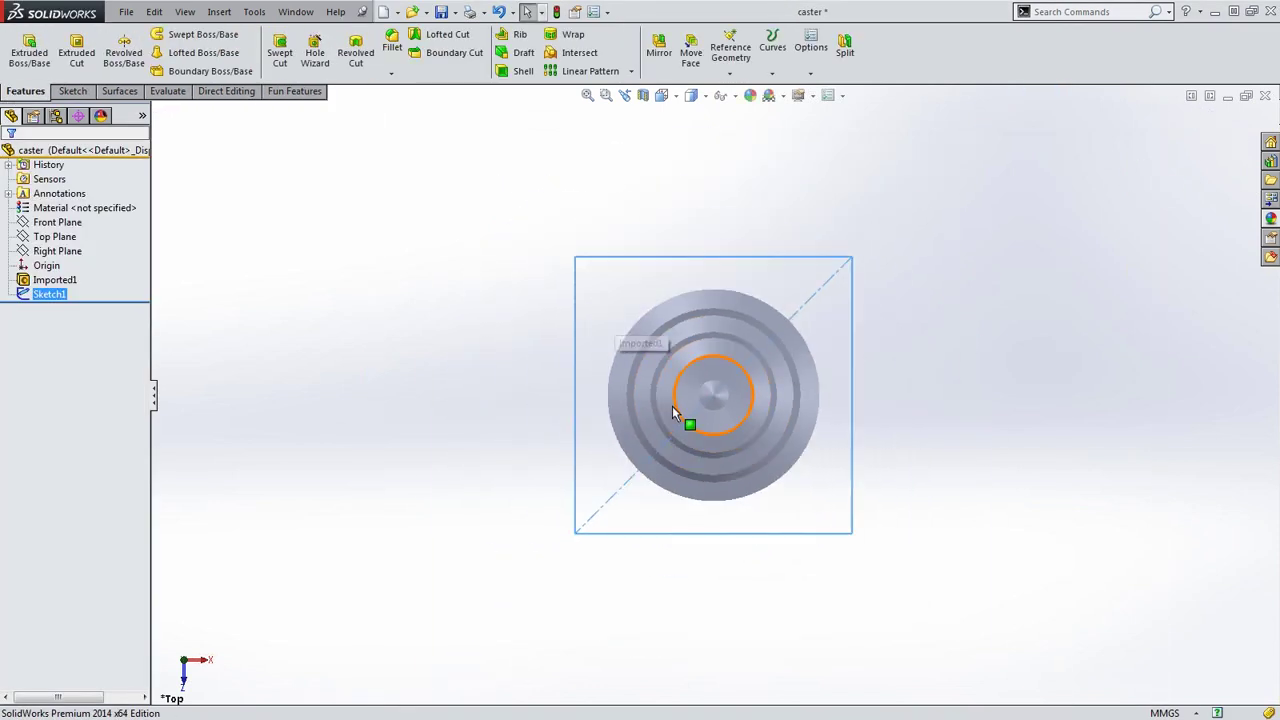
Extrude the square 50 mm as a Mid Plane boss with Merge result off, enclosing the caster in a separate block body
{"action": "left_click", "coordinate": [30, 57]}
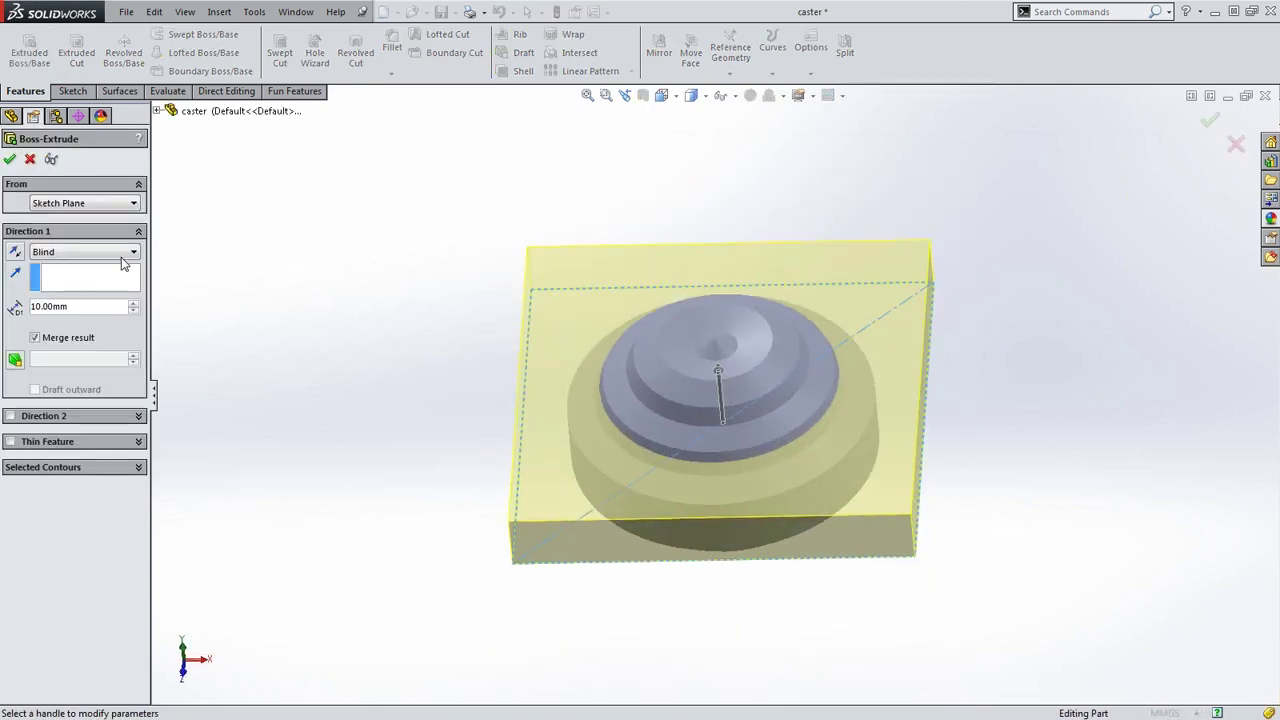
{"action": "left_click", "coordinate": [121, 257]}
{"action": "left_click", "coordinate": [119, 325]}
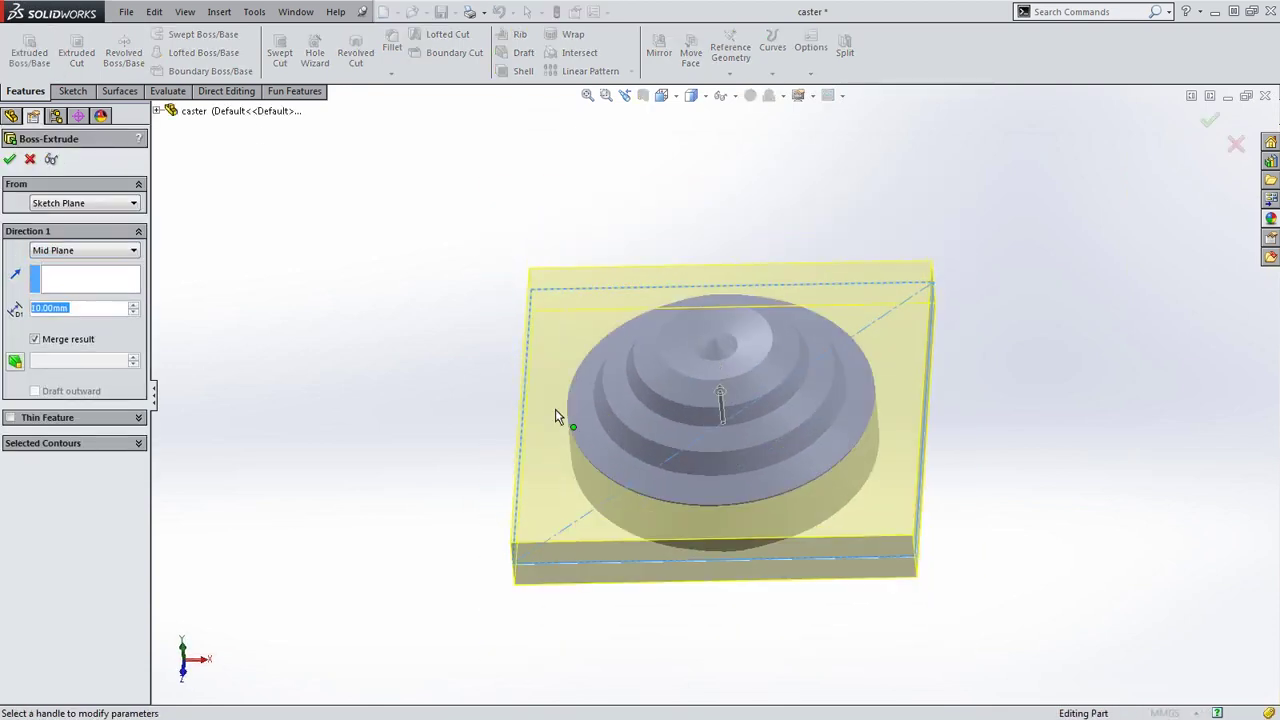
{"action": "middle_click_drag", "start_coordinate": [557, 417], "coordinate": [634, 234]}
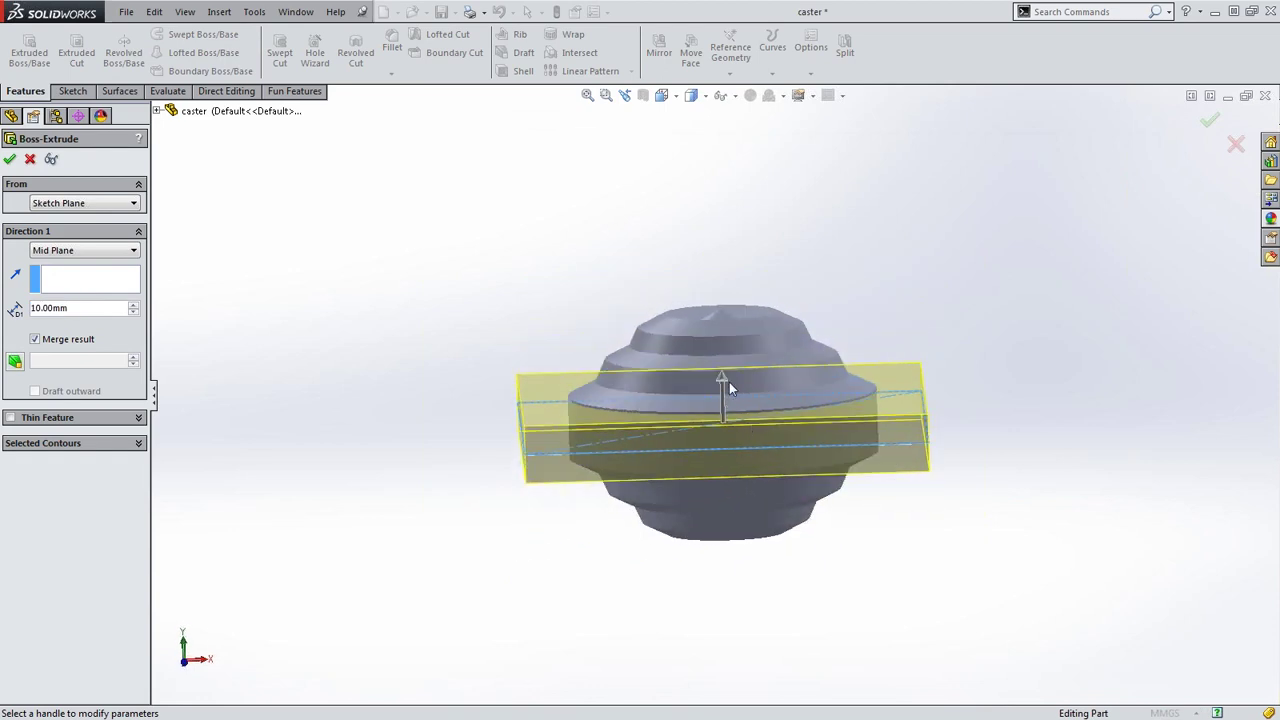
{"action": "left_click_drag", "start_coordinate": [723, 379], "coordinate": [722, 265]}
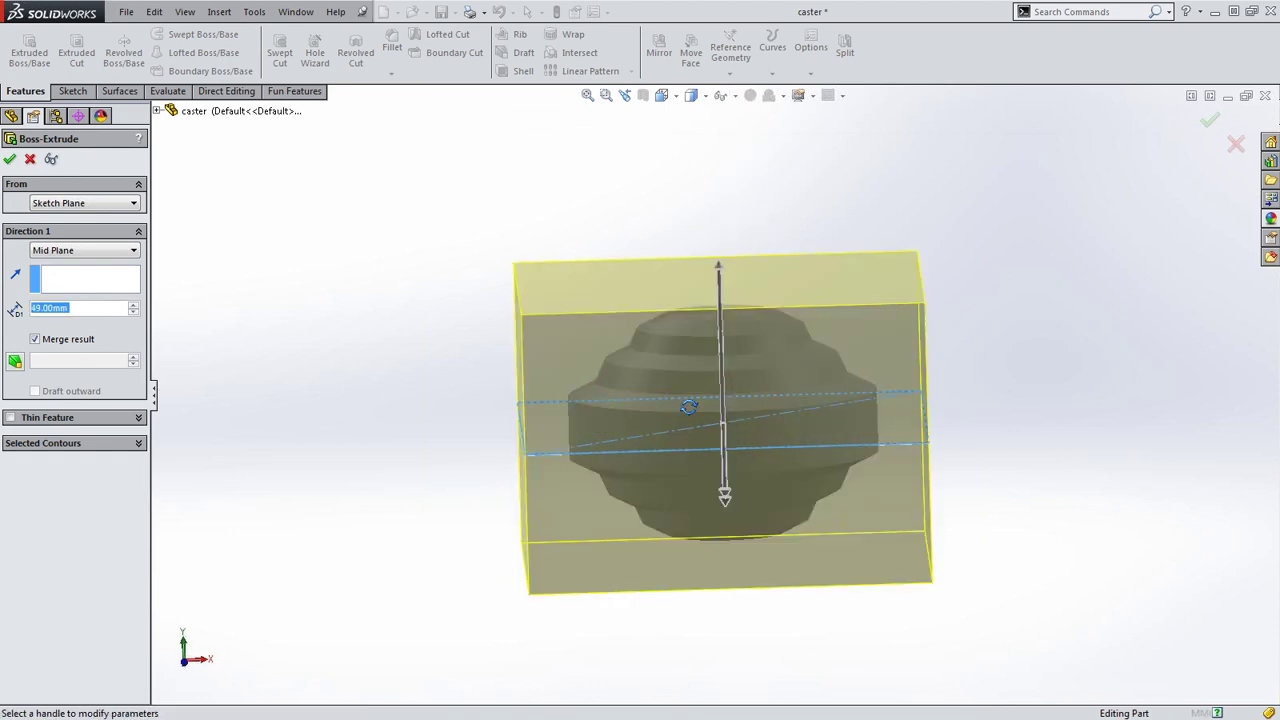
{"action": "middle_click_drag", "start_coordinate": [689, 407], "coordinate": [705, 428]}
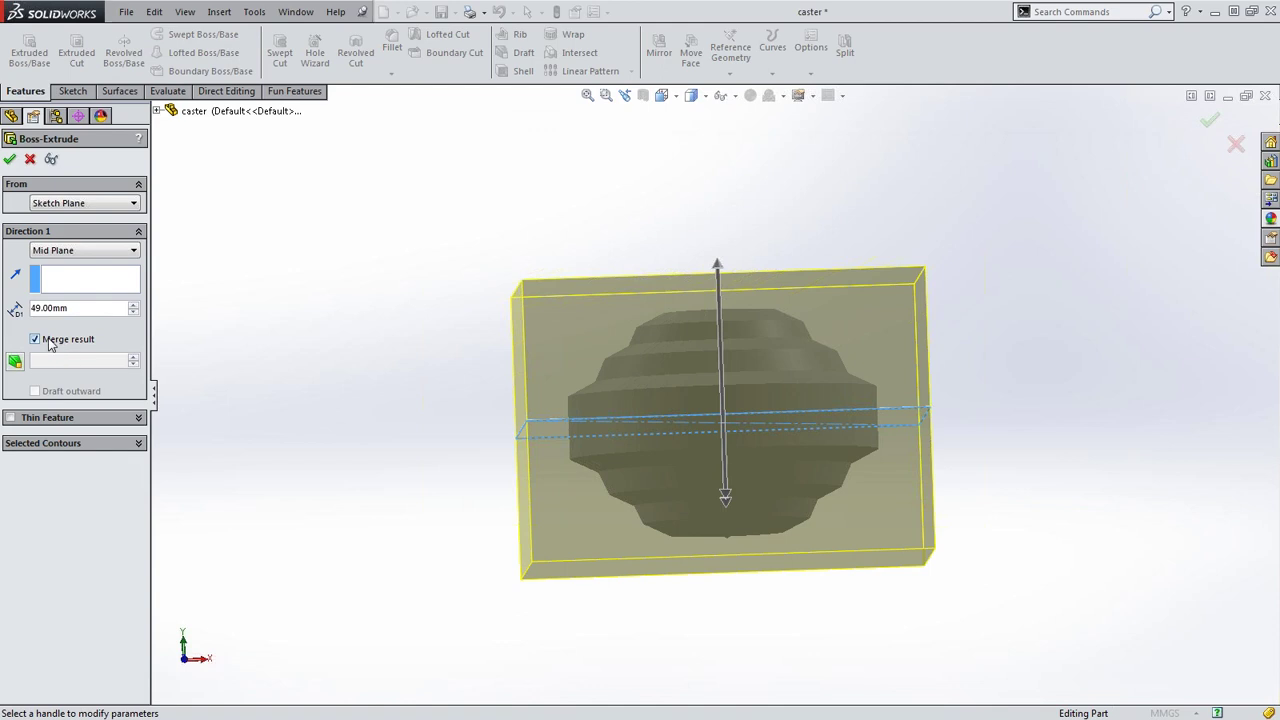
{"action": "type", "text": "50"}
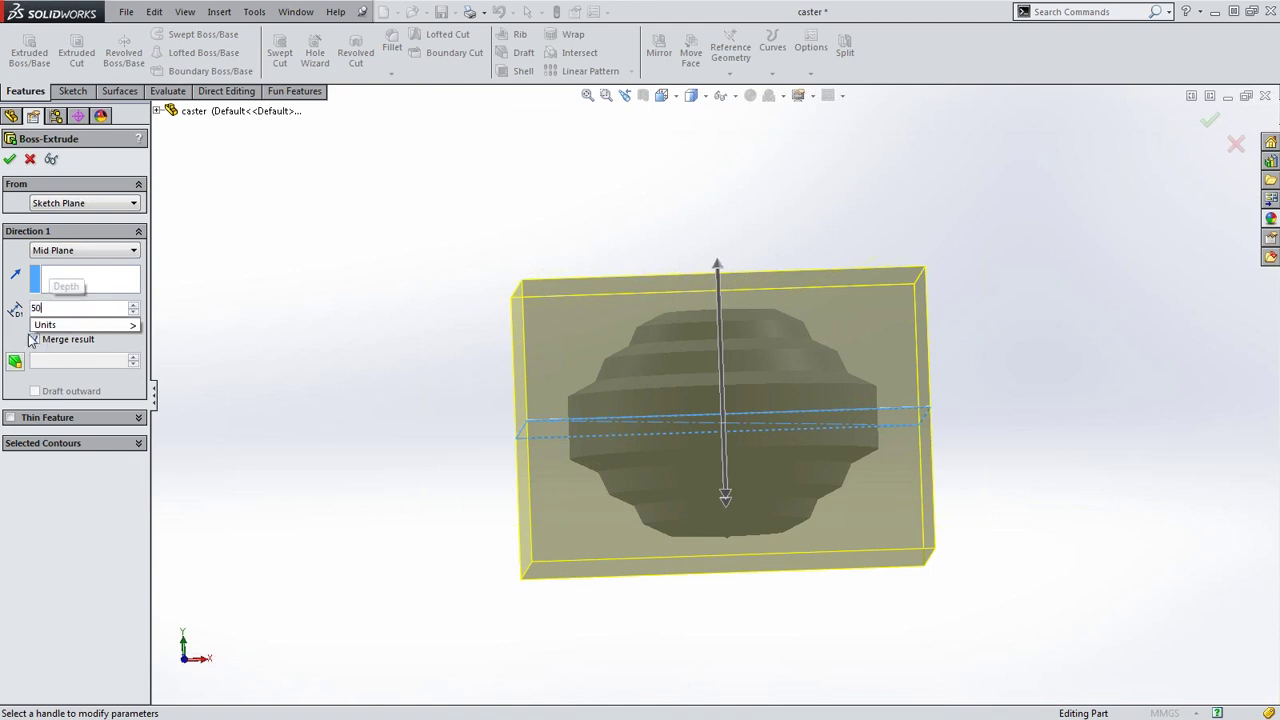
{"action": "key", "text": "Return"}
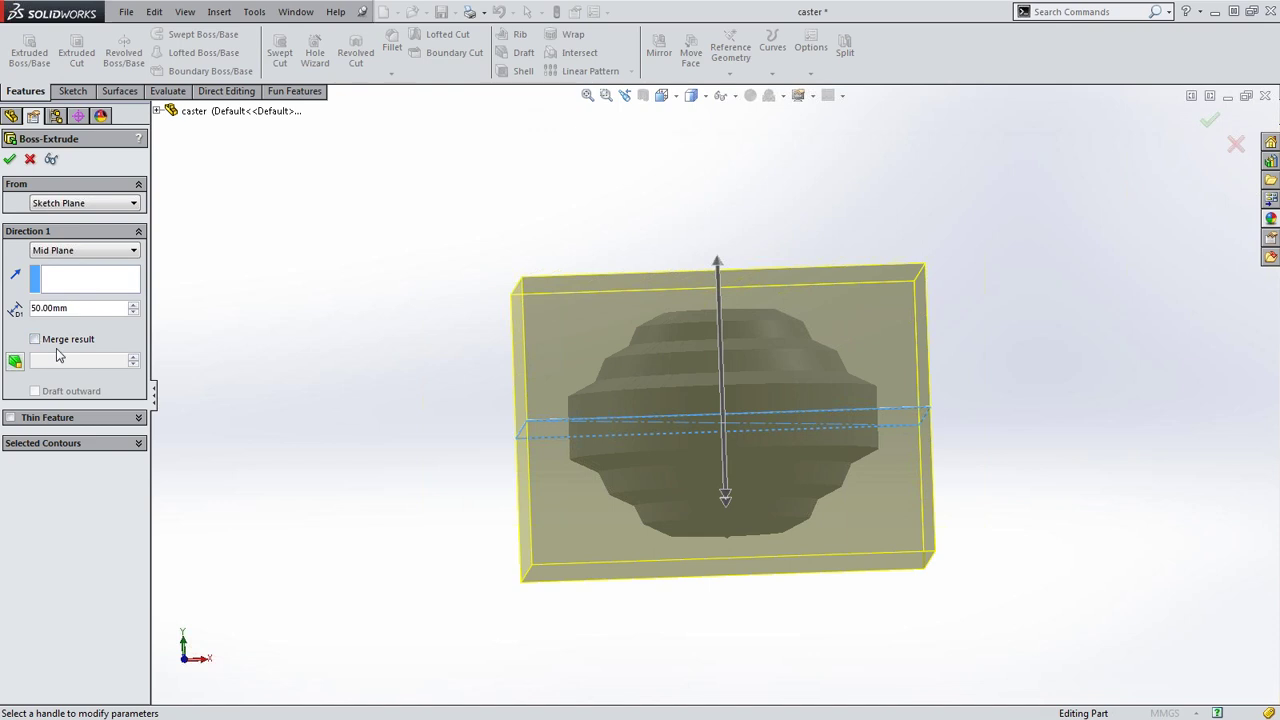
{"action": "left_click", "coordinate": [10, 160]}
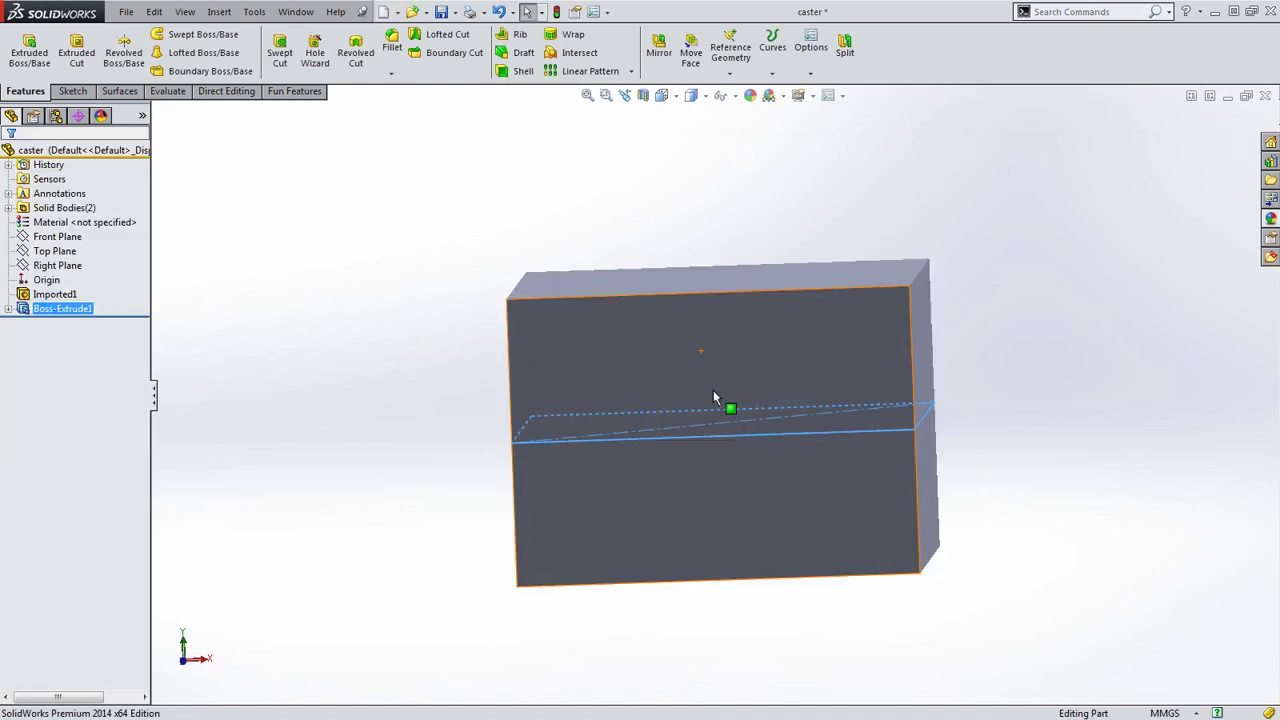
Start an Intersect feature on the block and the caster body hidden inside it, and compute their regions
{"action": "middle_click_drag", "start_coordinate": [597, 229], "coordinate": [596, 266]}
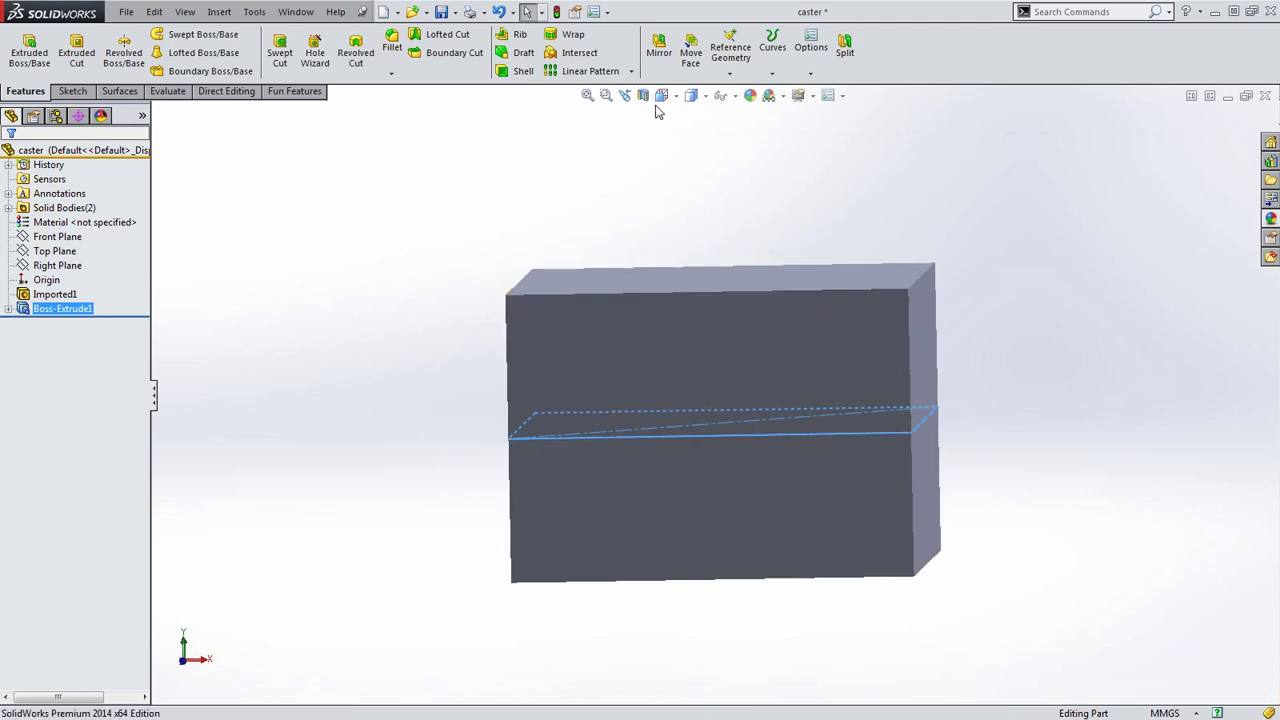
{"action": "left_click", "coordinate": [268, 94]}
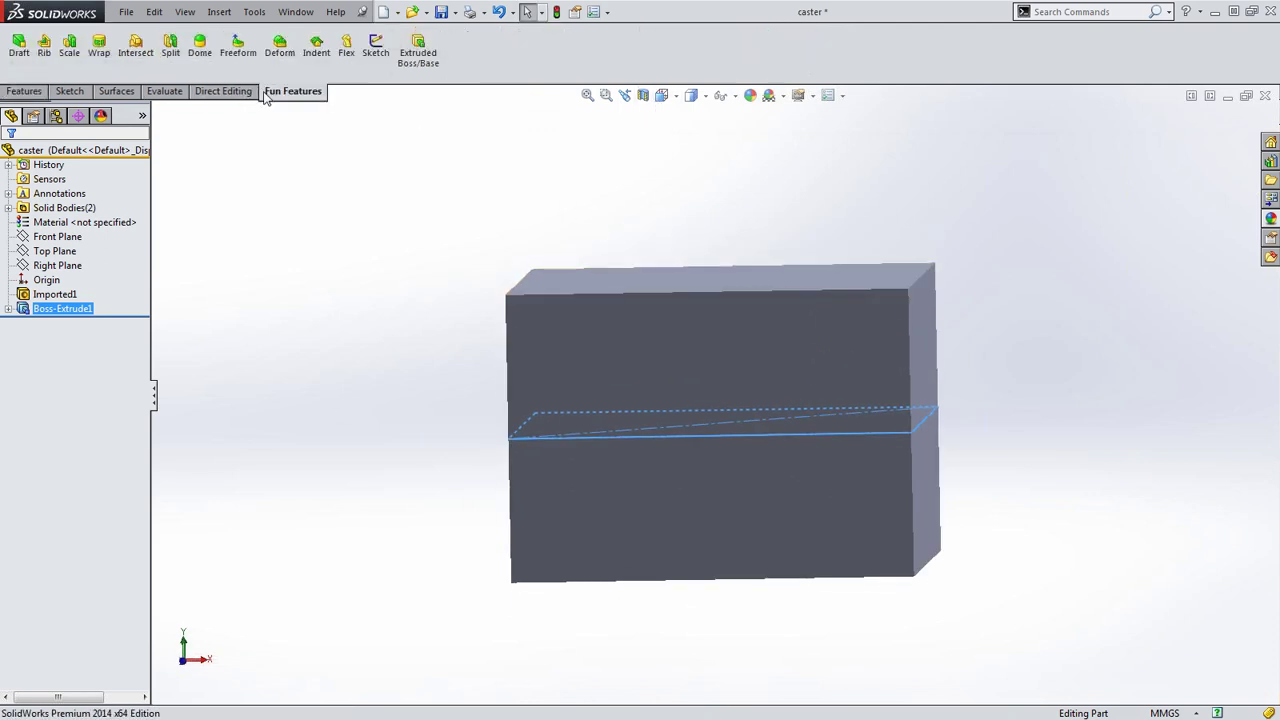
{"action": "left_click", "coordinate": [137, 48]}
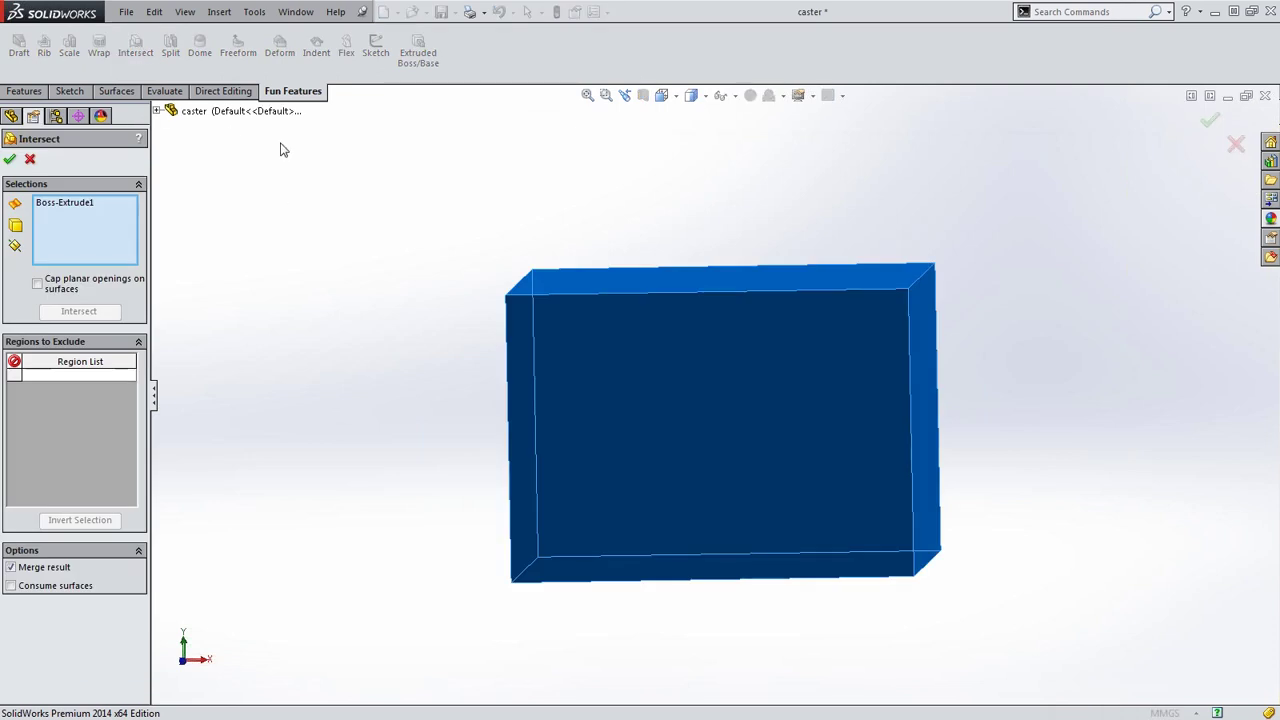
{"action": "middle_click_drag", "start_coordinate": [774, 351], "coordinate": [763, 374]}
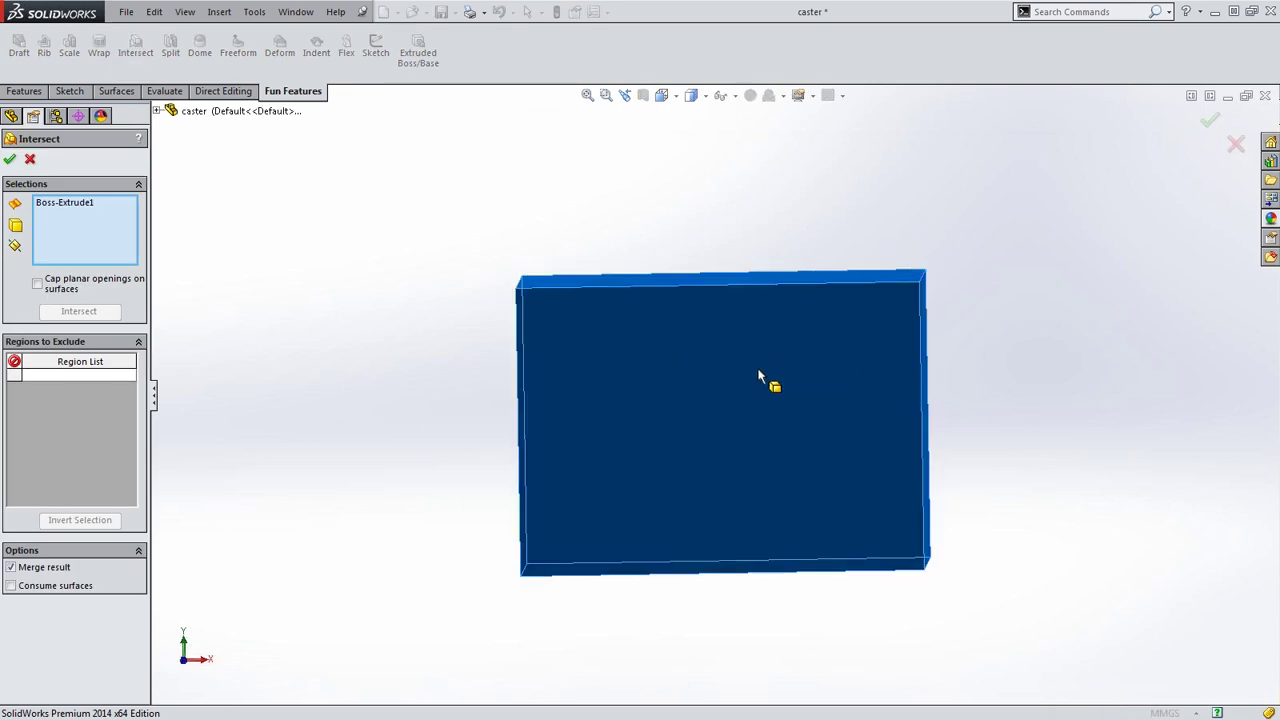
{"action": "right_click", "coordinate": [722, 391]}
{"action": "left_click", "coordinate": [757, 428]}
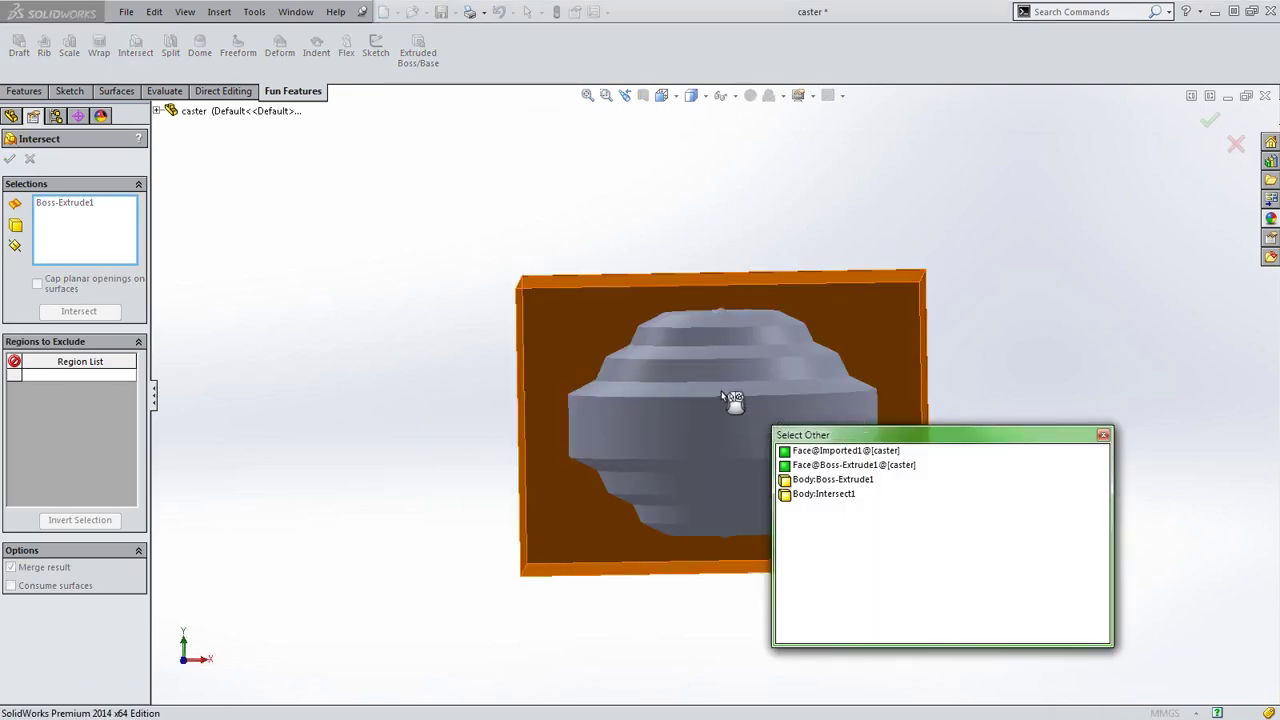
{"action": "left_click", "coordinate": [808, 495]}
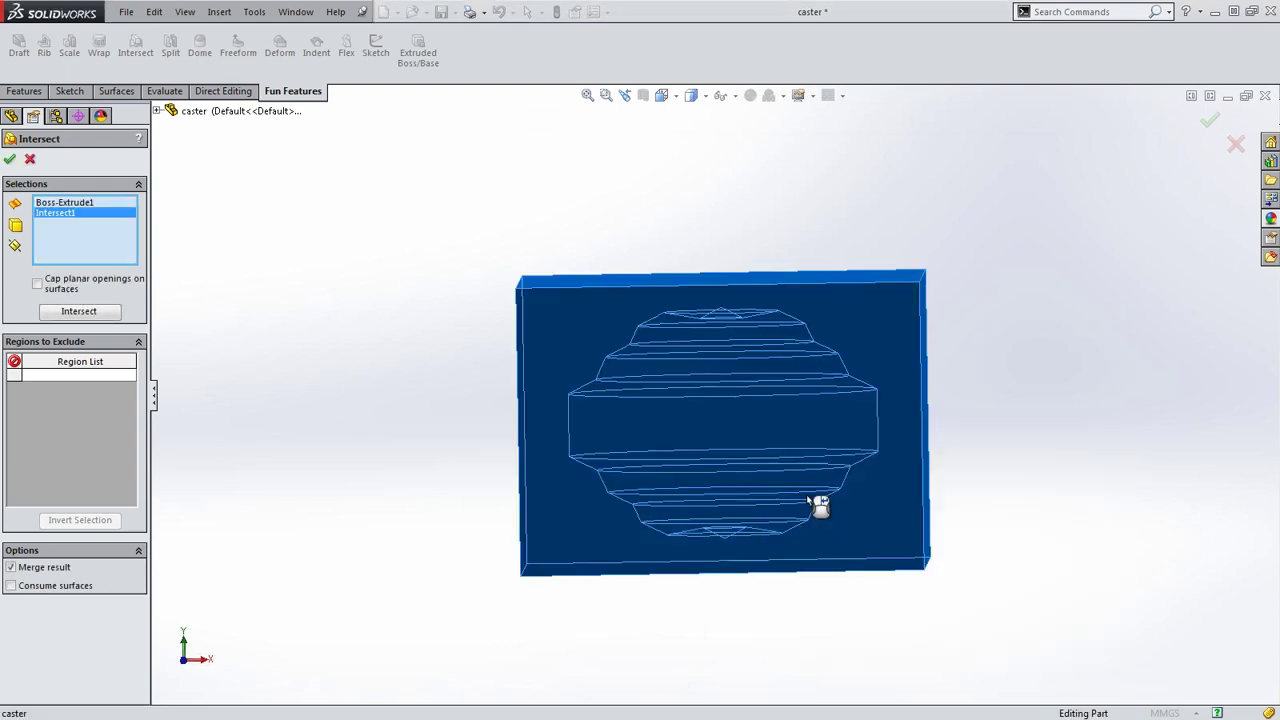
{"action": "left_click", "coordinate": [96, 313]}
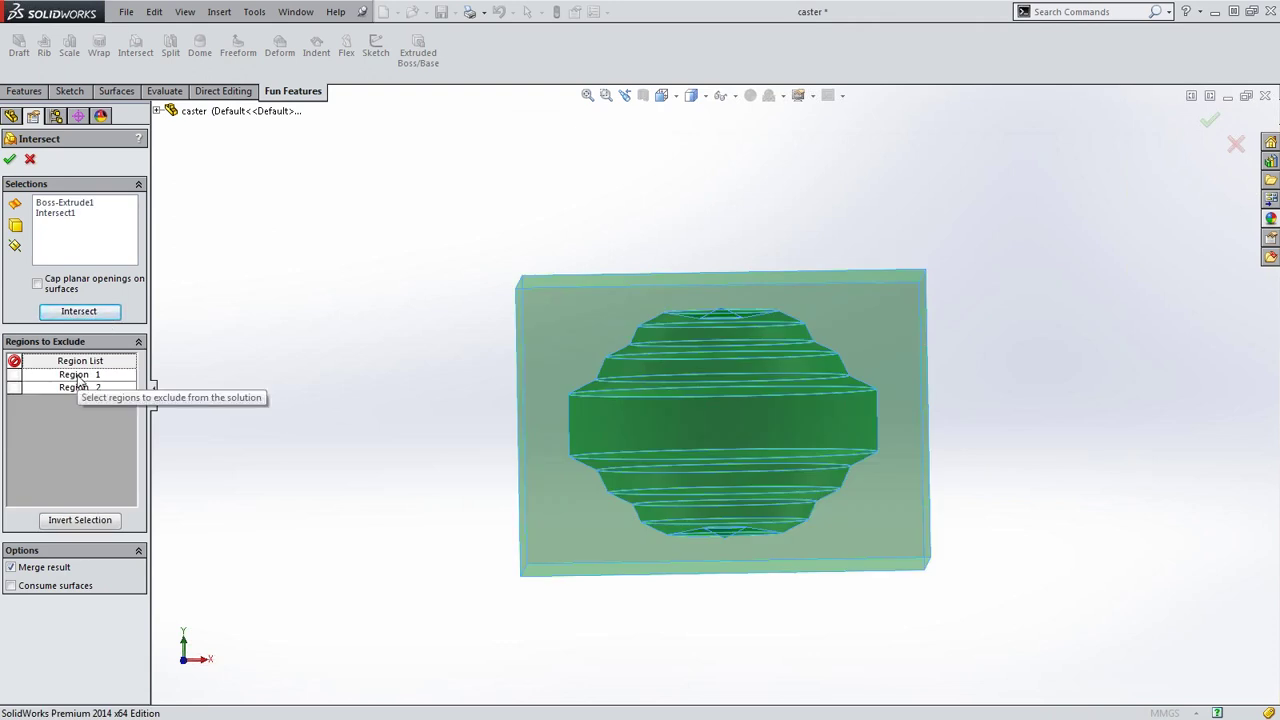
Preview both intersect regions, exclude Region 2, the caster volume, and create the feature with Merge result enabled
{"action": "left_click", "coordinate": [75, 377]}
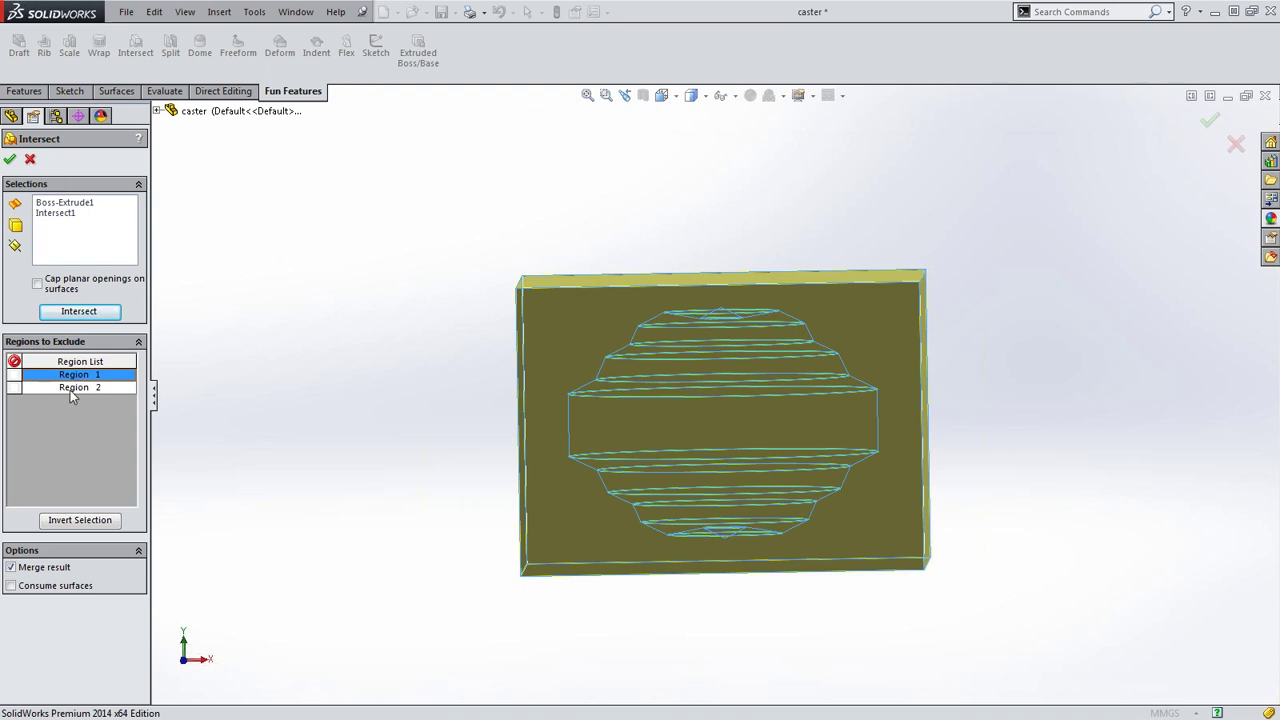
{"action": "left_click", "coordinate": [70, 388]}
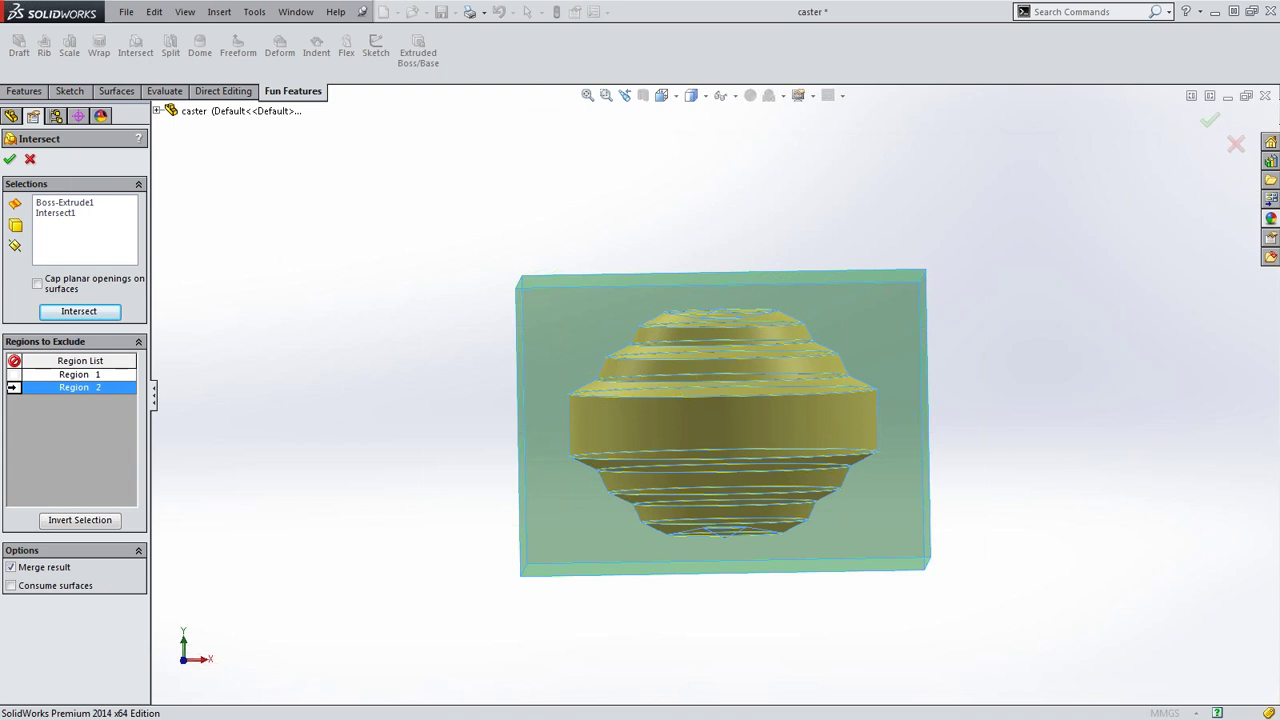
{"action": "left_click", "coordinate": [15, 387]}
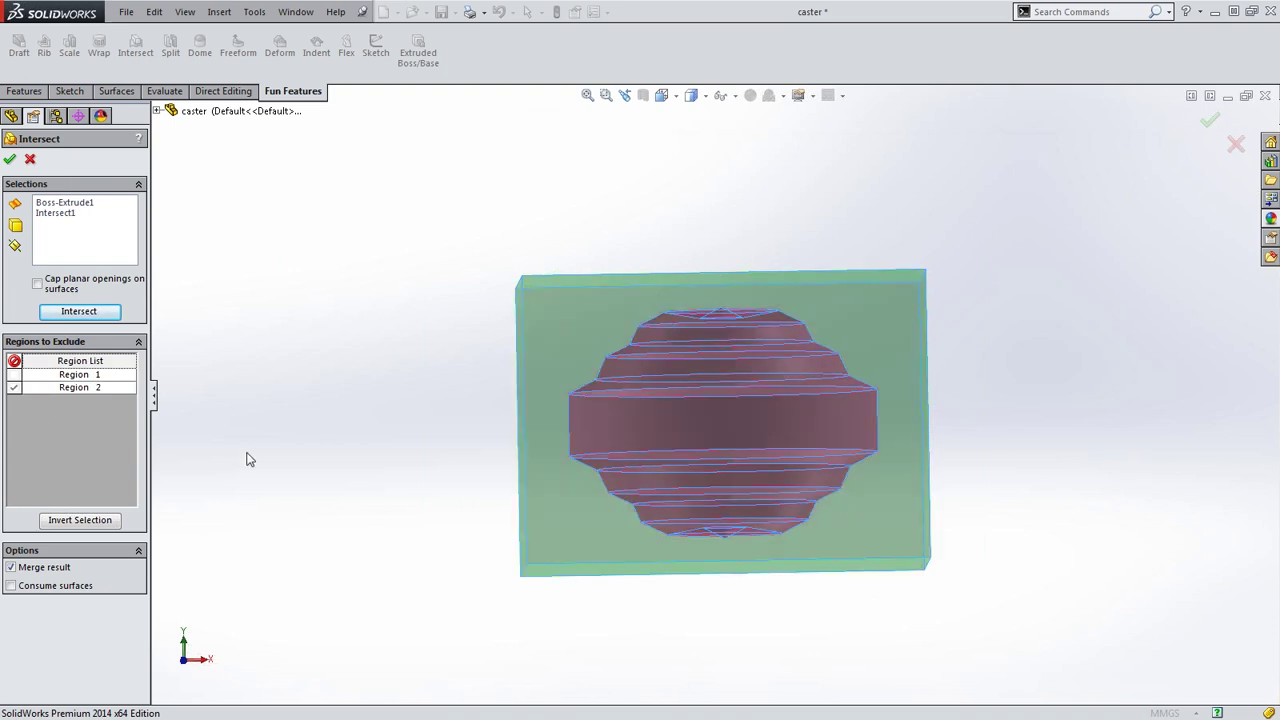
{"action": "left_click", "coordinate": [12, 161]}
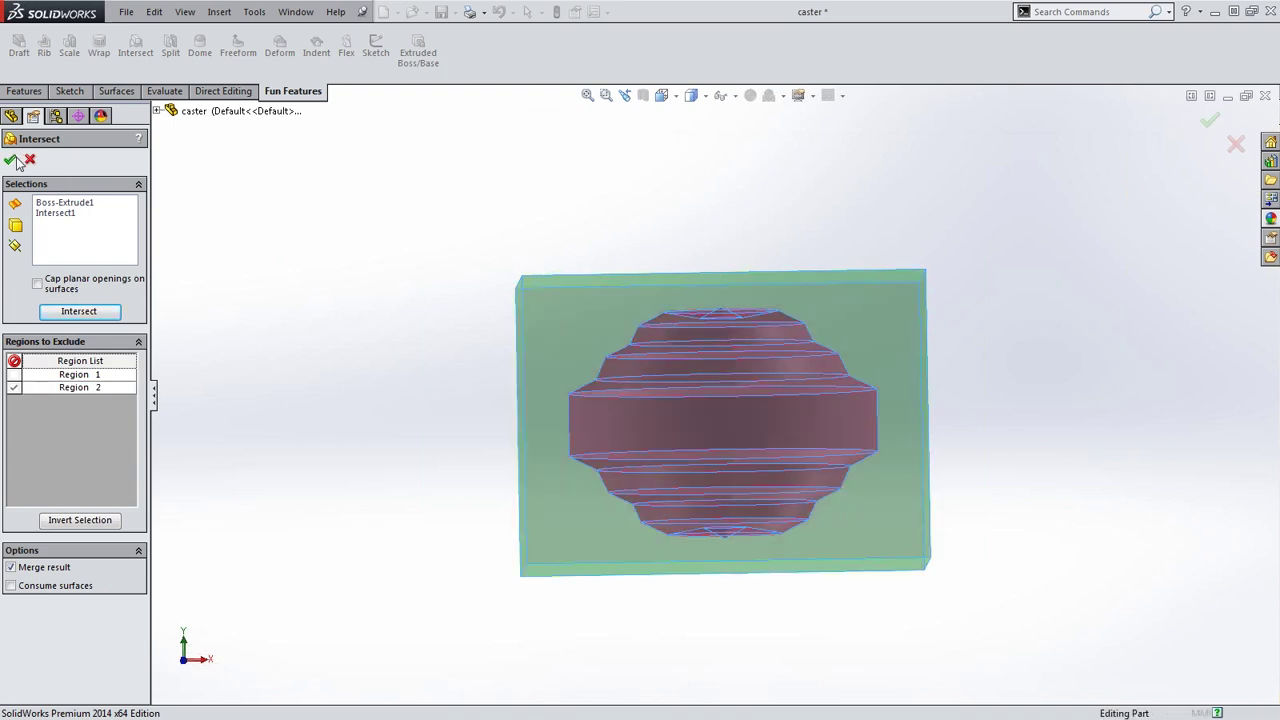
Section the block at the Front Plane to examine its interior
{"action": "middle_click_drag", "start_coordinate": [729, 377], "coordinate": [636, 460]}
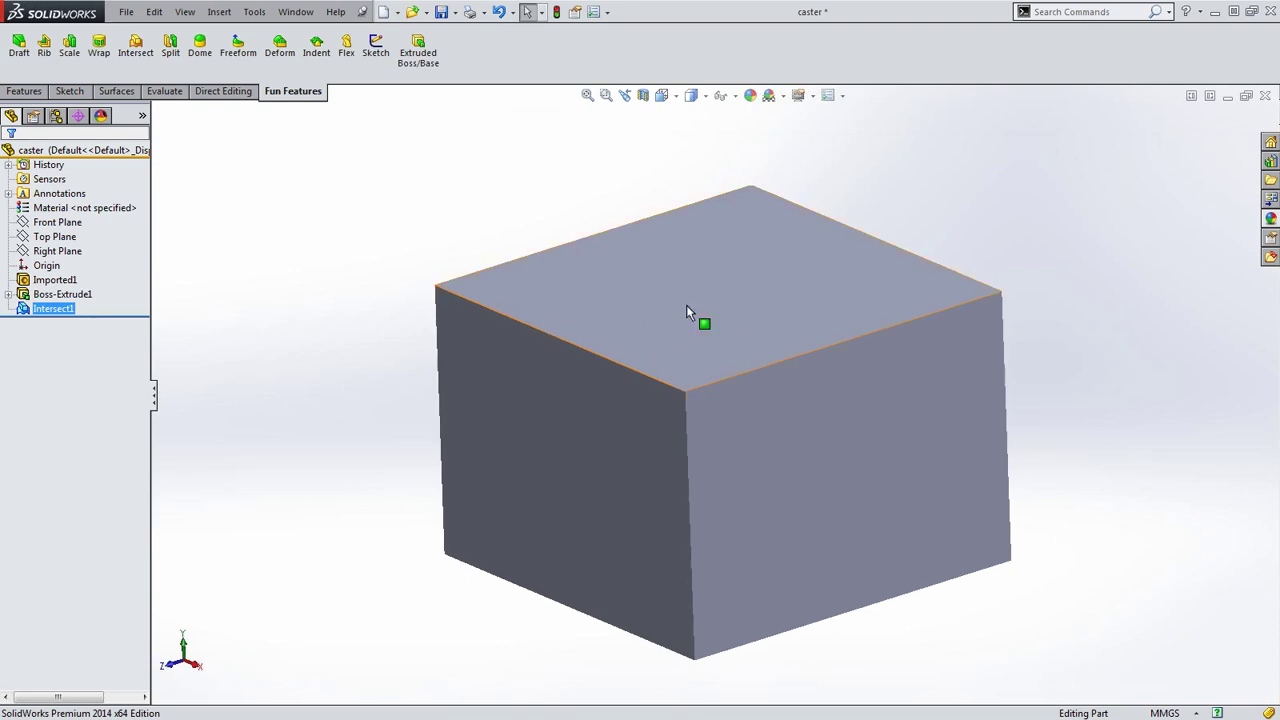
{"action": "left_click", "coordinate": [643, 95]}
{"action": "middle_click_drag", "start_coordinate": [806, 348], "coordinate": [830, 315]}
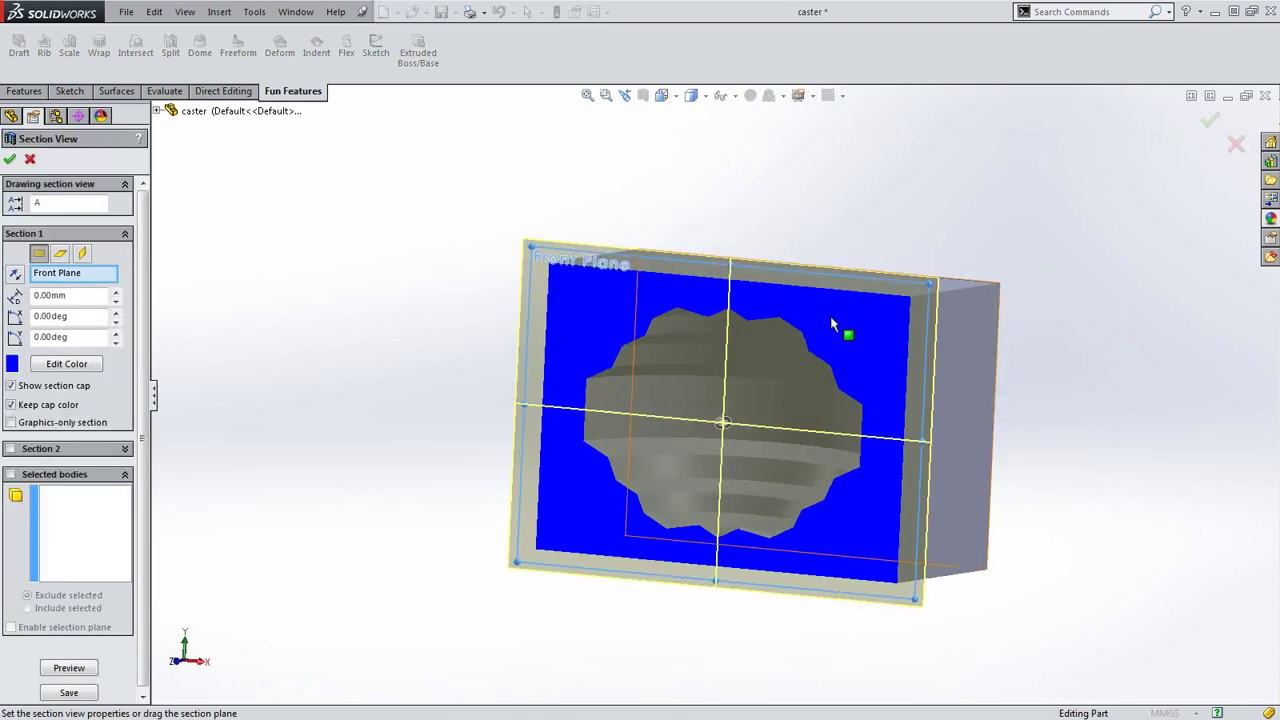
Examine the stepped cavity inside the block on the Front Plane section, and close the section view without keeping it
{"action": "middle_click_drag", "start_coordinate": [833, 468], "coordinate": [903, 449]}
{"action": "scroll", "coordinate": [903, 449], "scroll_direction": "down", "scroll_amount": 2}
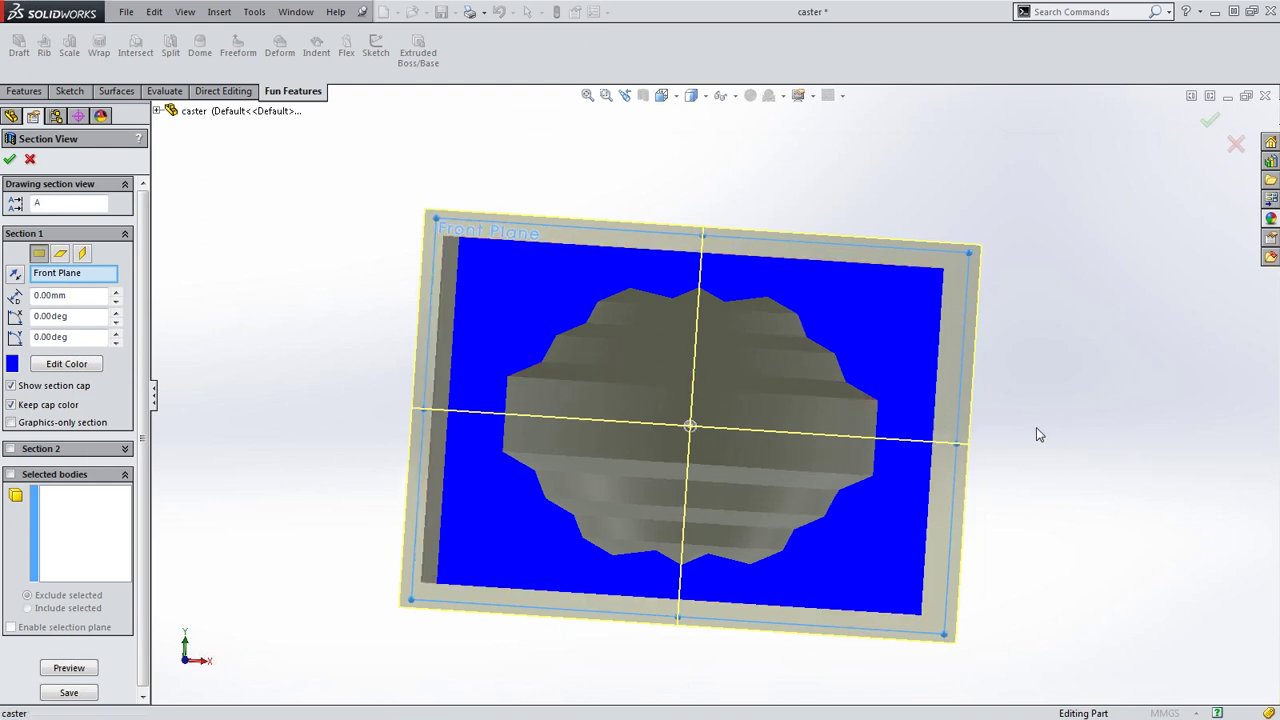
{"action": "scroll", "coordinate": [1036, 427], "scroll_direction": "up", "scroll_amount": 2}
{"action": "middle_click_drag", "start_coordinate": [1036, 427], "coordinate": [980, 441]}
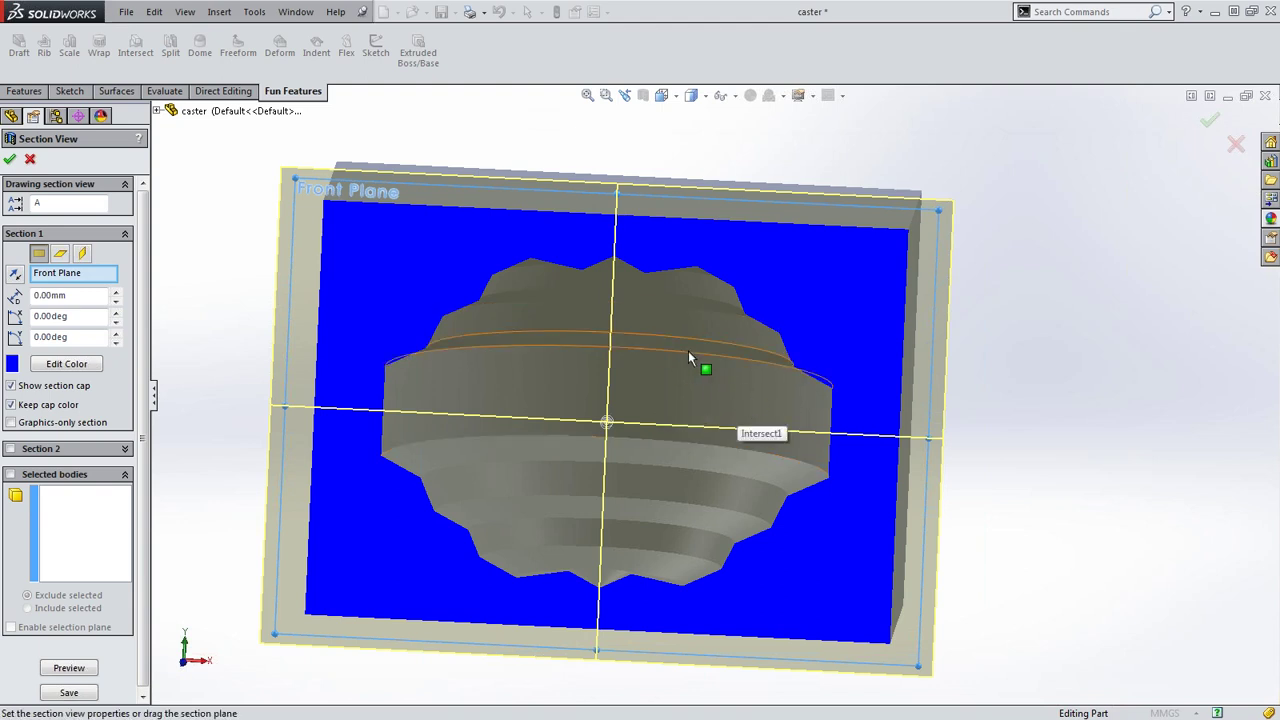
{"action": "scroll", "coordinate": [688, 350], "scroll_direction": "down", "scroll_amount": 3}
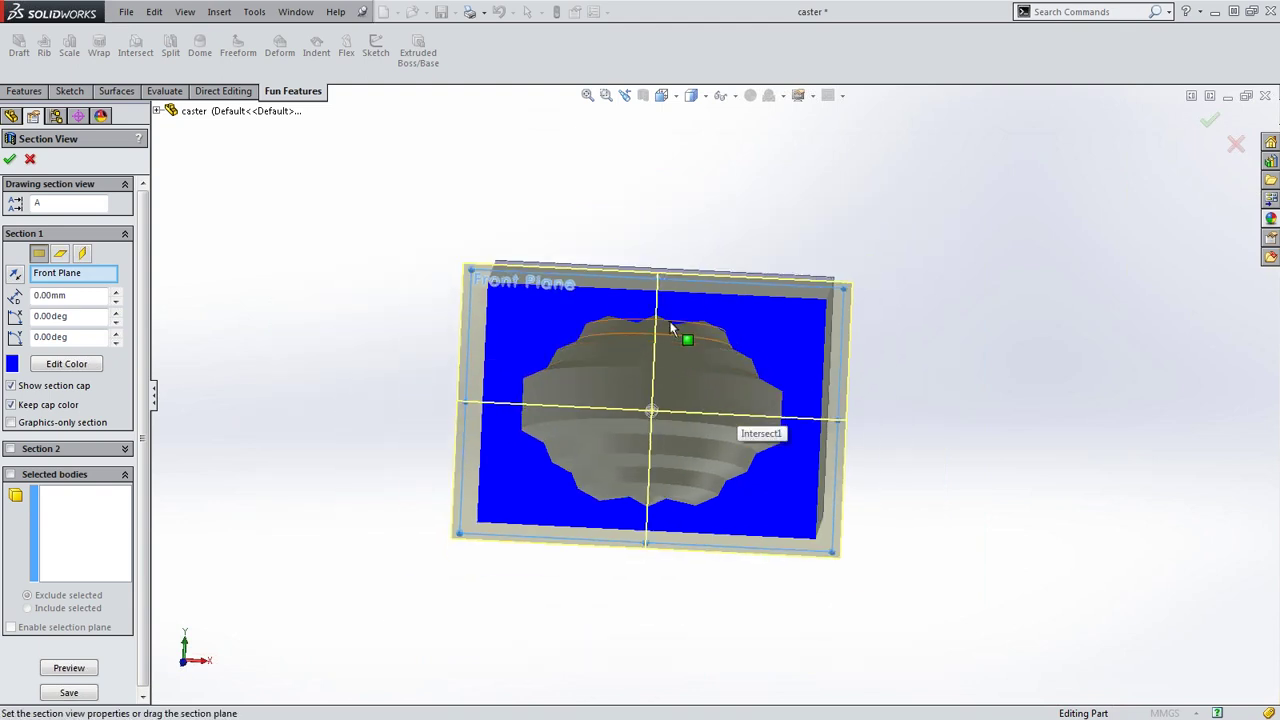
{"action": "left_click", "coordinate": [30, 161]}
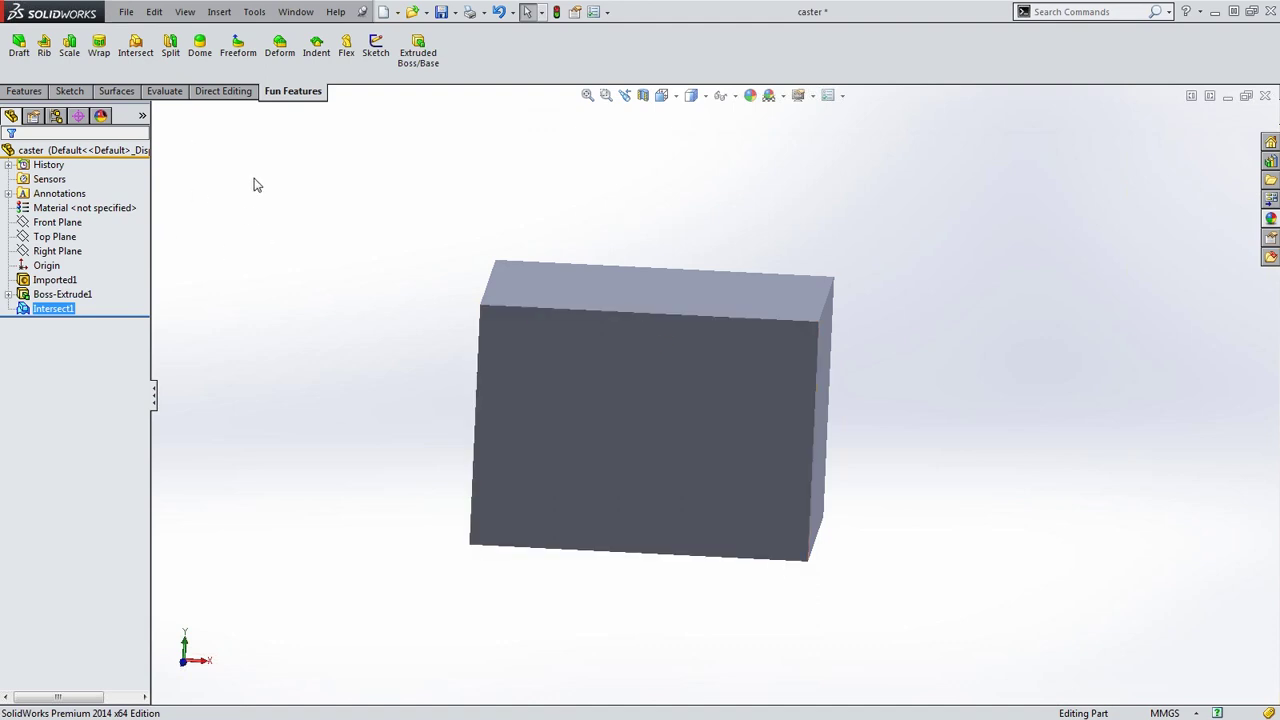
{"action": "left_click", "coordinate": [170, 42]}
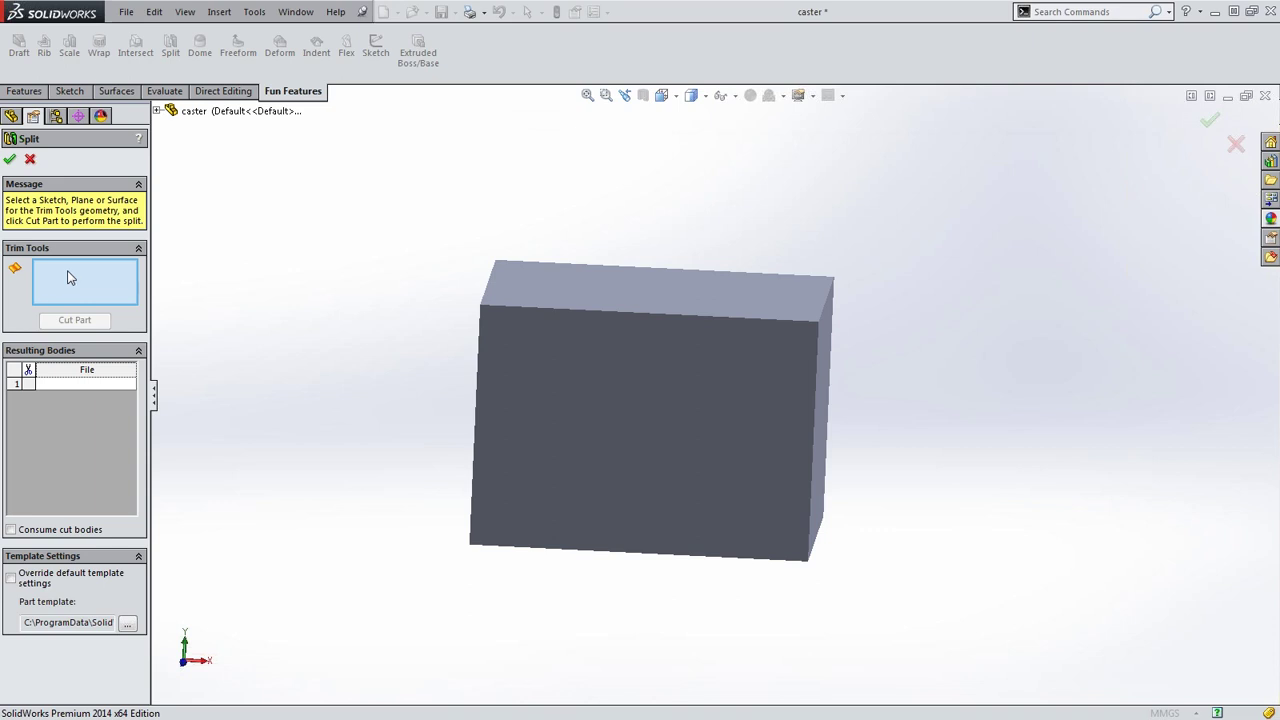
{"action": "left_click", "coordinate": [157, 111]}
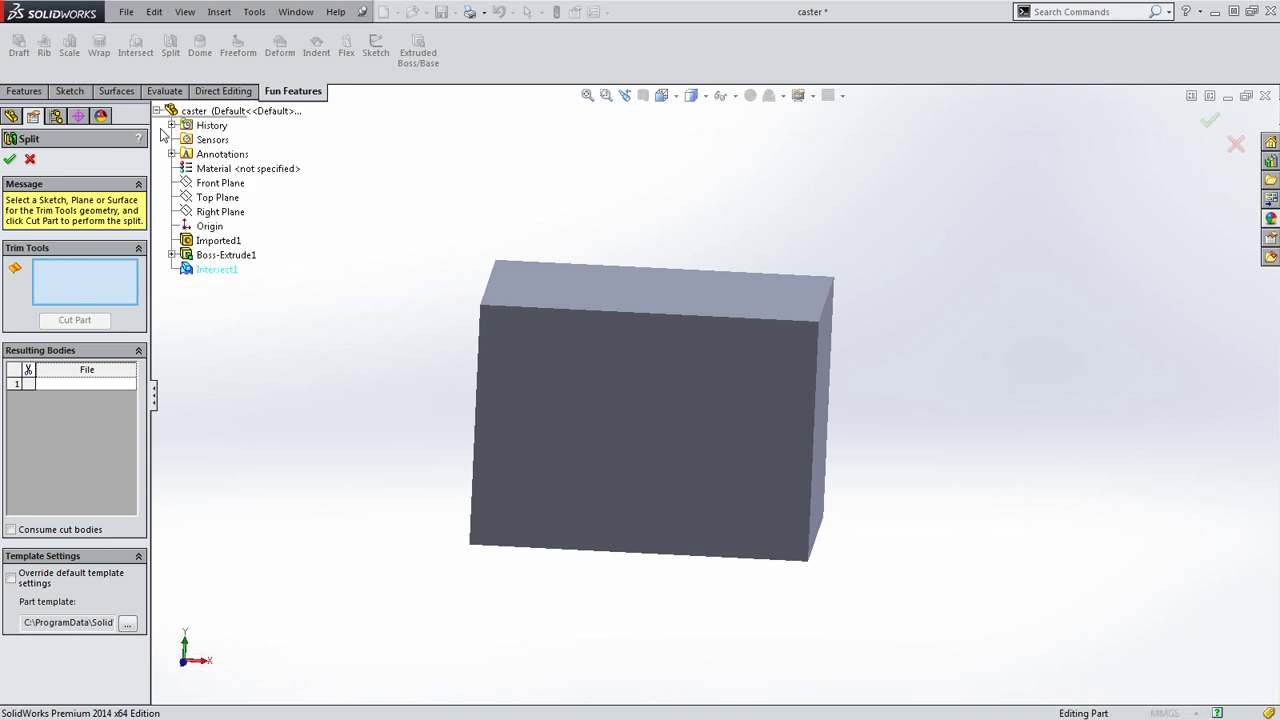
{"action": "left_click", "coordinate": [217, 198]}
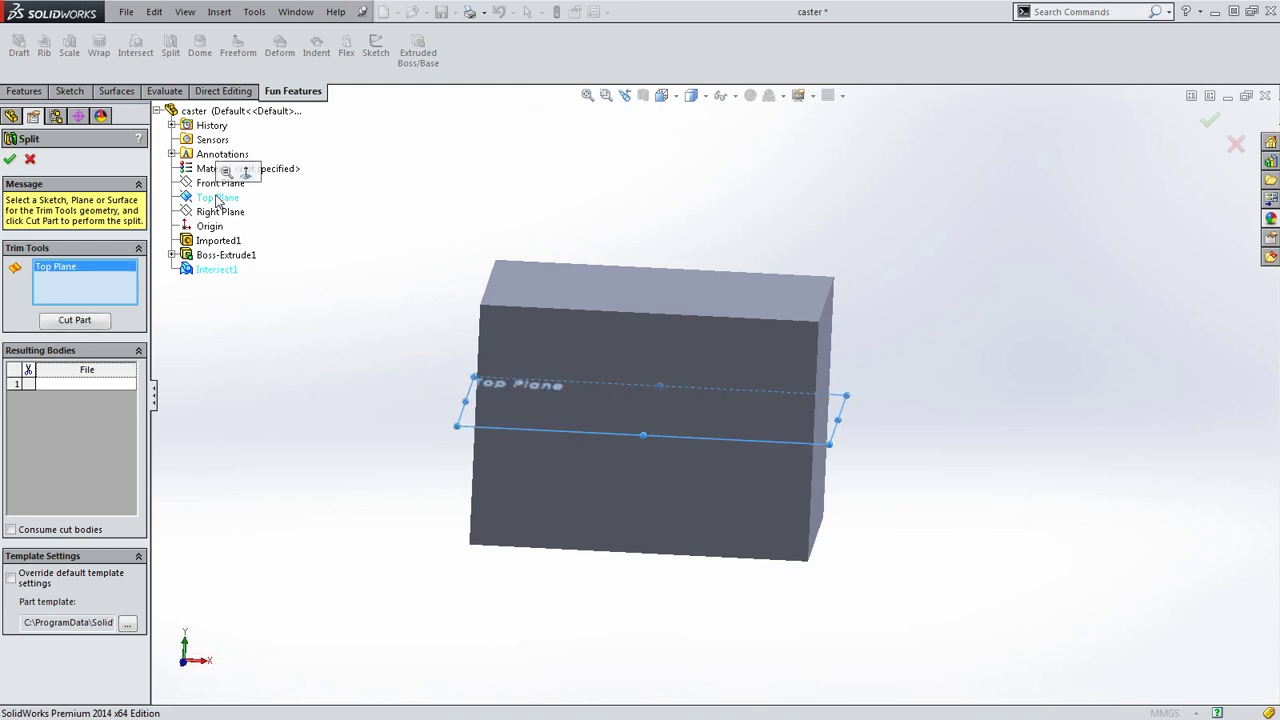
{"action": "left_click", "coordinate": [76, 321]}
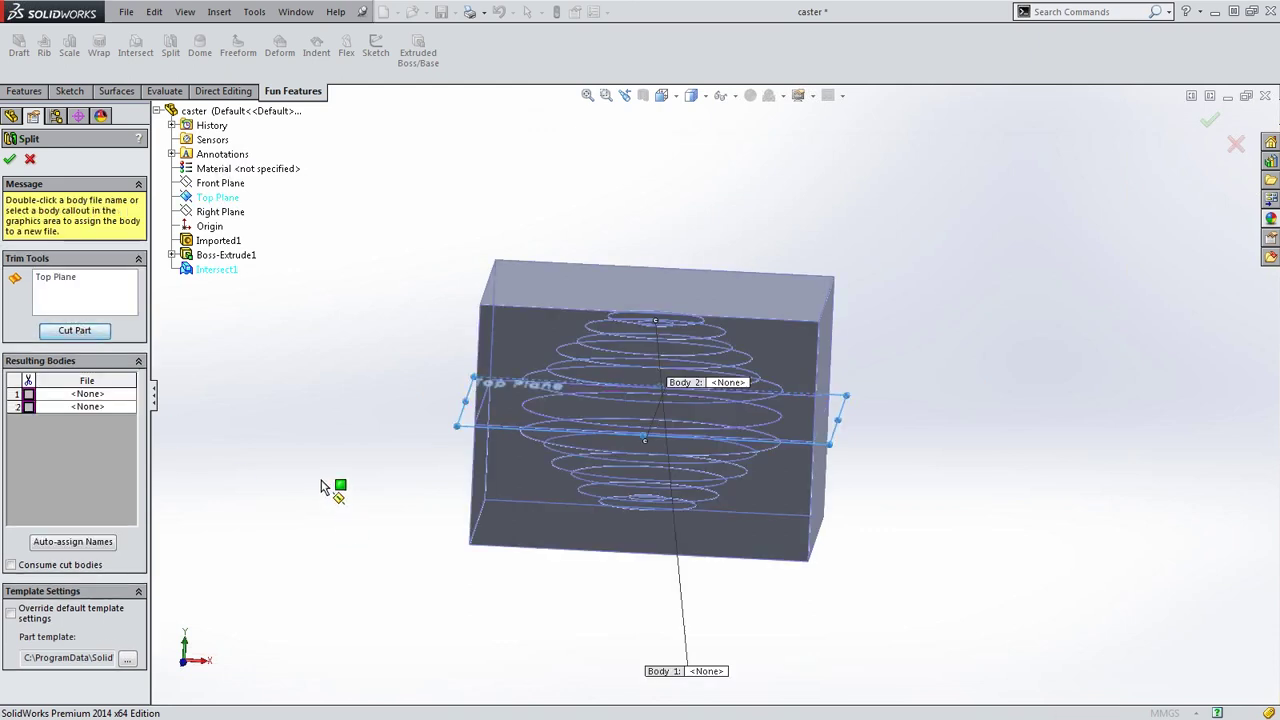
{"action": "left_click", "coordinate": [29, 159]}
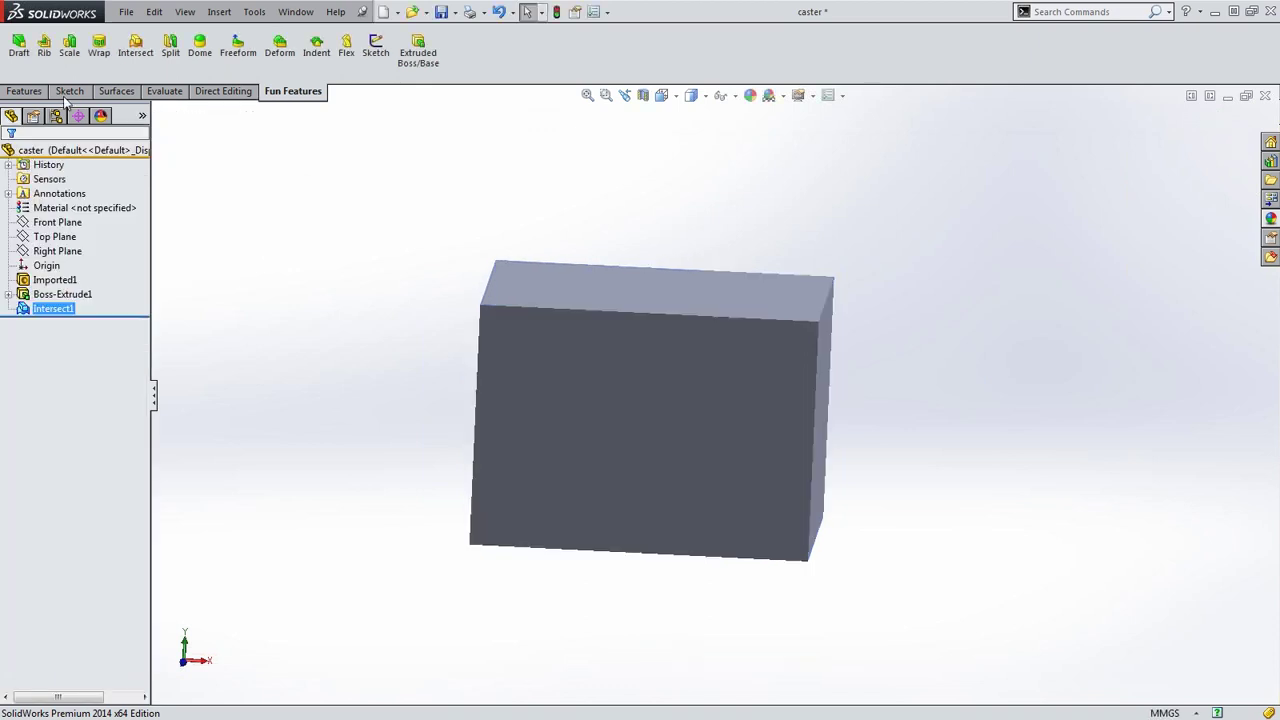
Save the part to the Desktop under the name caster-mold
{"action": "left_click", "coordinate": [441, 12]}
{"action": "key", "text": "End"}
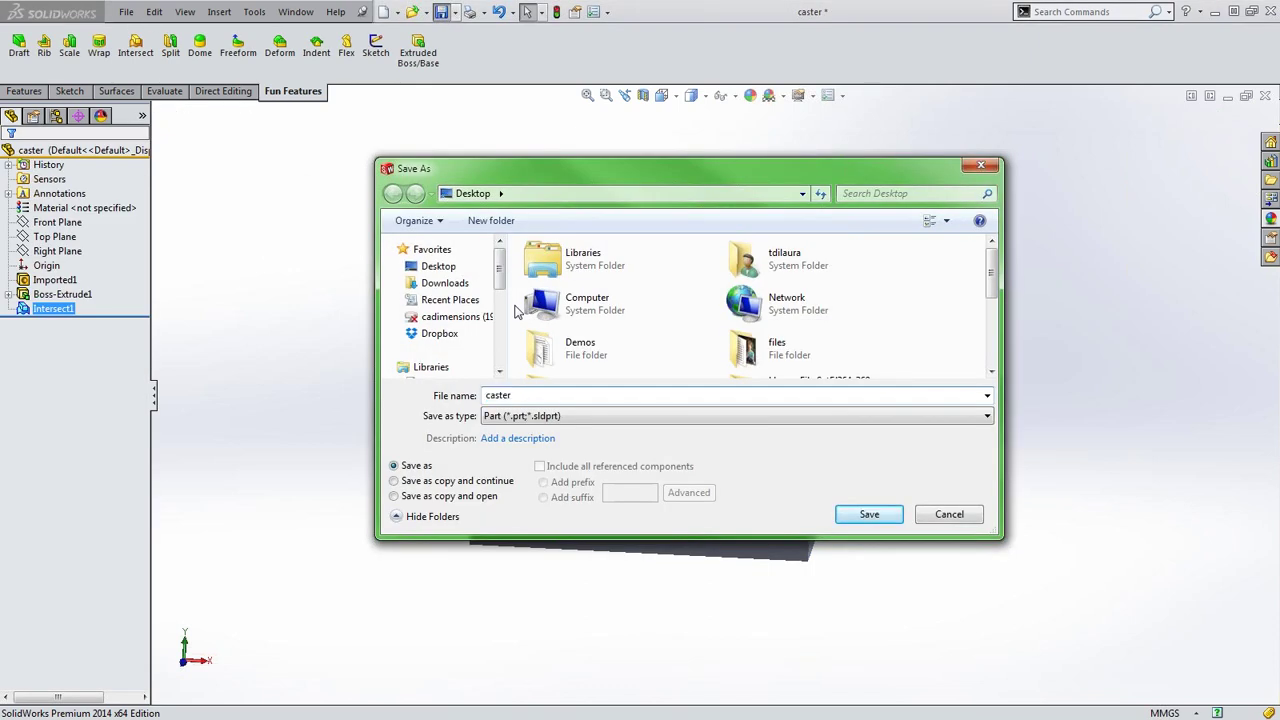
{"action": "type", "text": "-mold"}
{"action": "key", "text": "Return"}
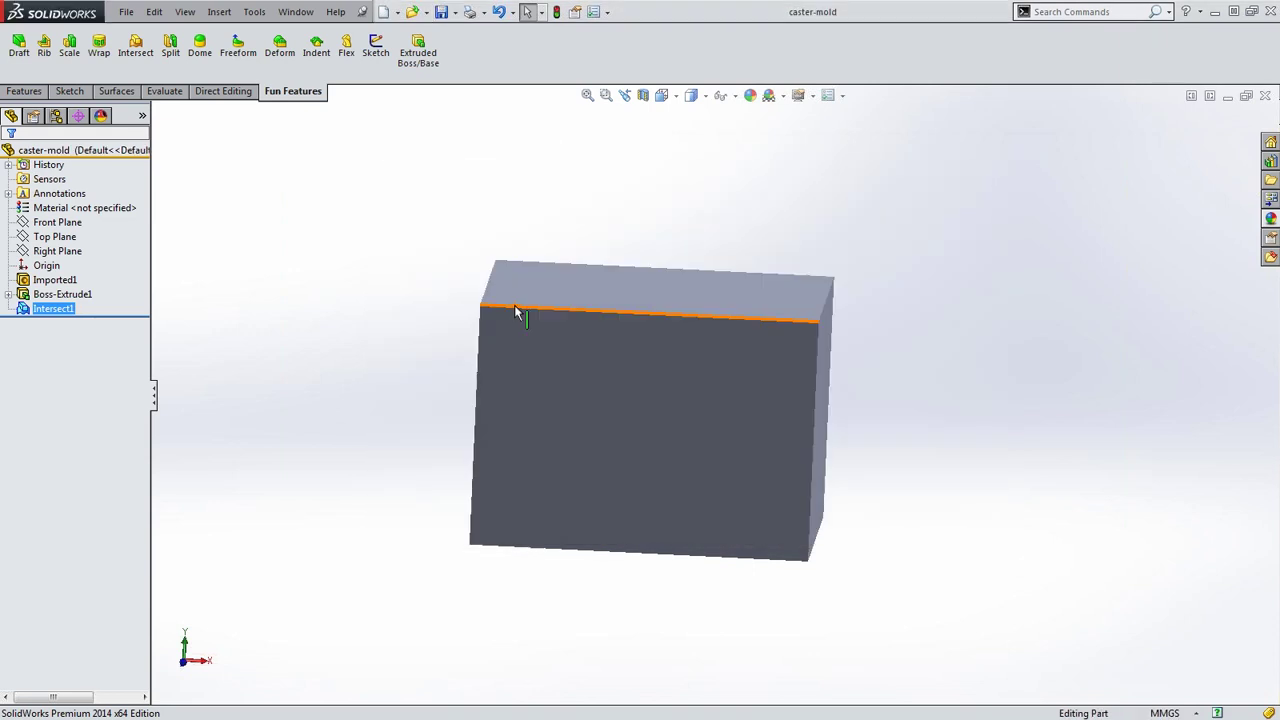
Split the mold block with the Top Plane as the trim tool and mark the upper half as a resulting body
{"action": "left_click", "coordinate": [170, 46]}
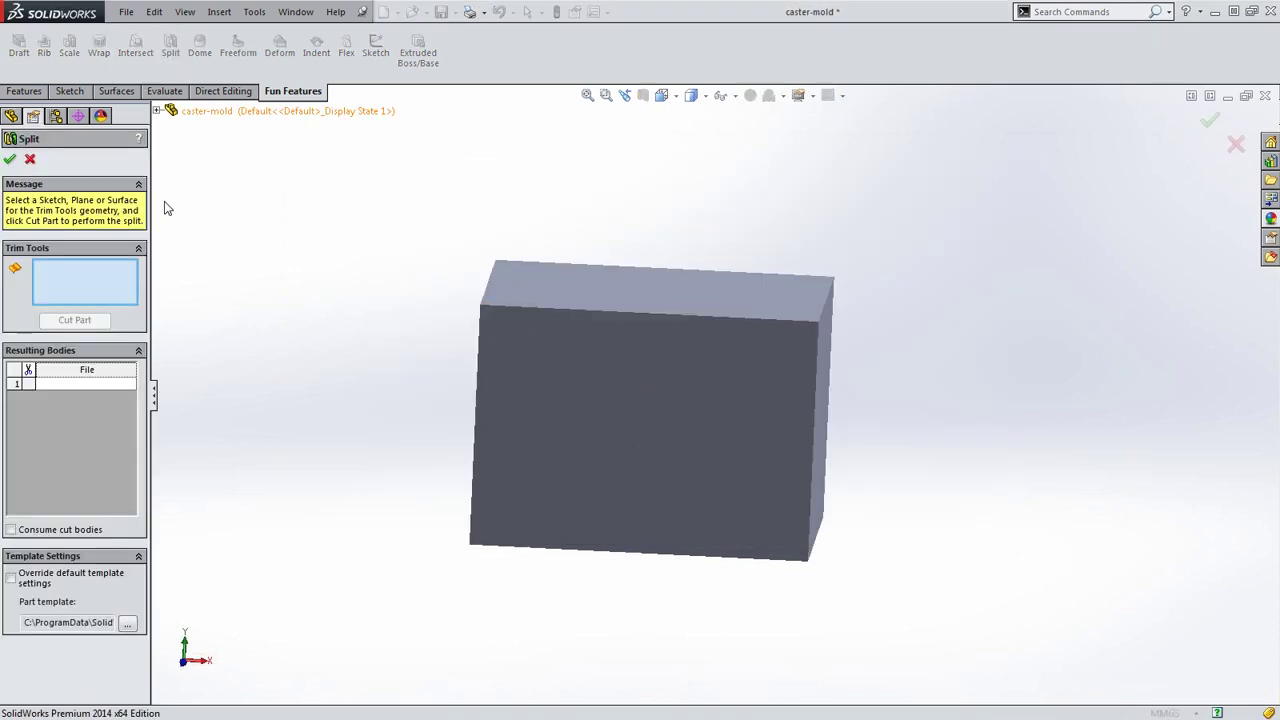
{"action": "left_click", "coordinate": [156, 110]}
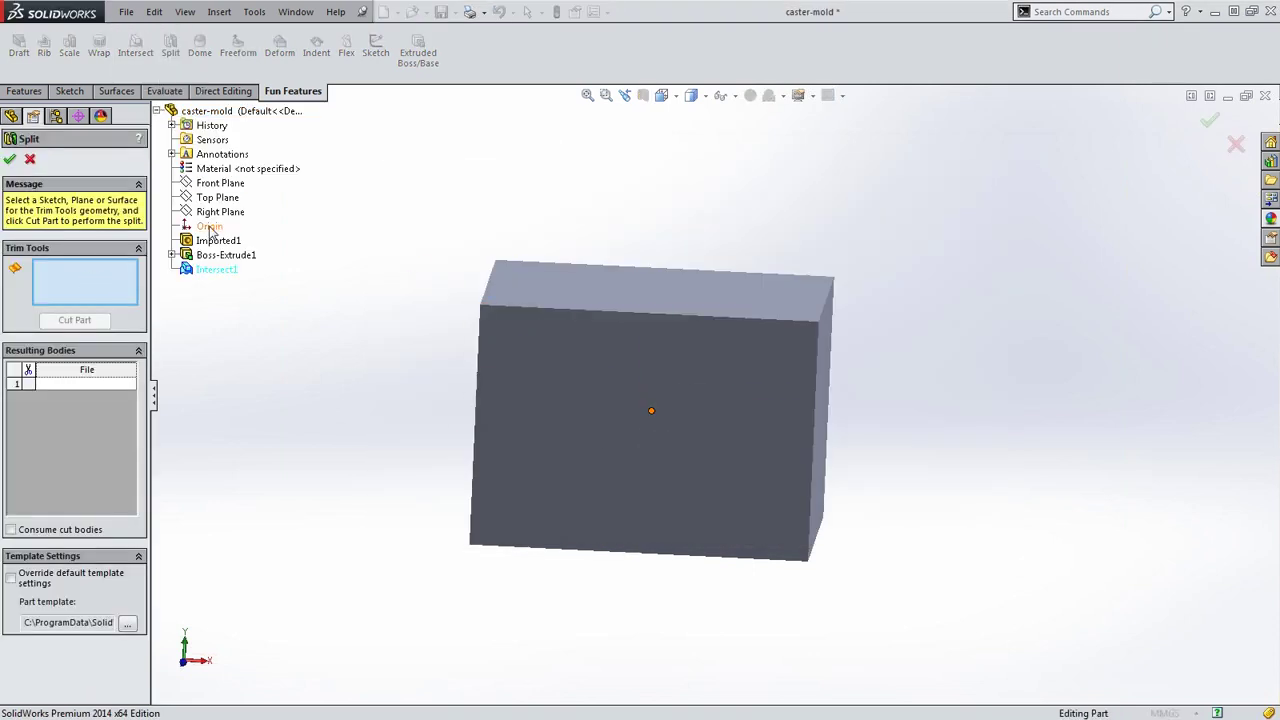
{"action": "left_click", "coordinate": [216, 198]}
{"action": "left_click", "coordinate": [74, 320]}
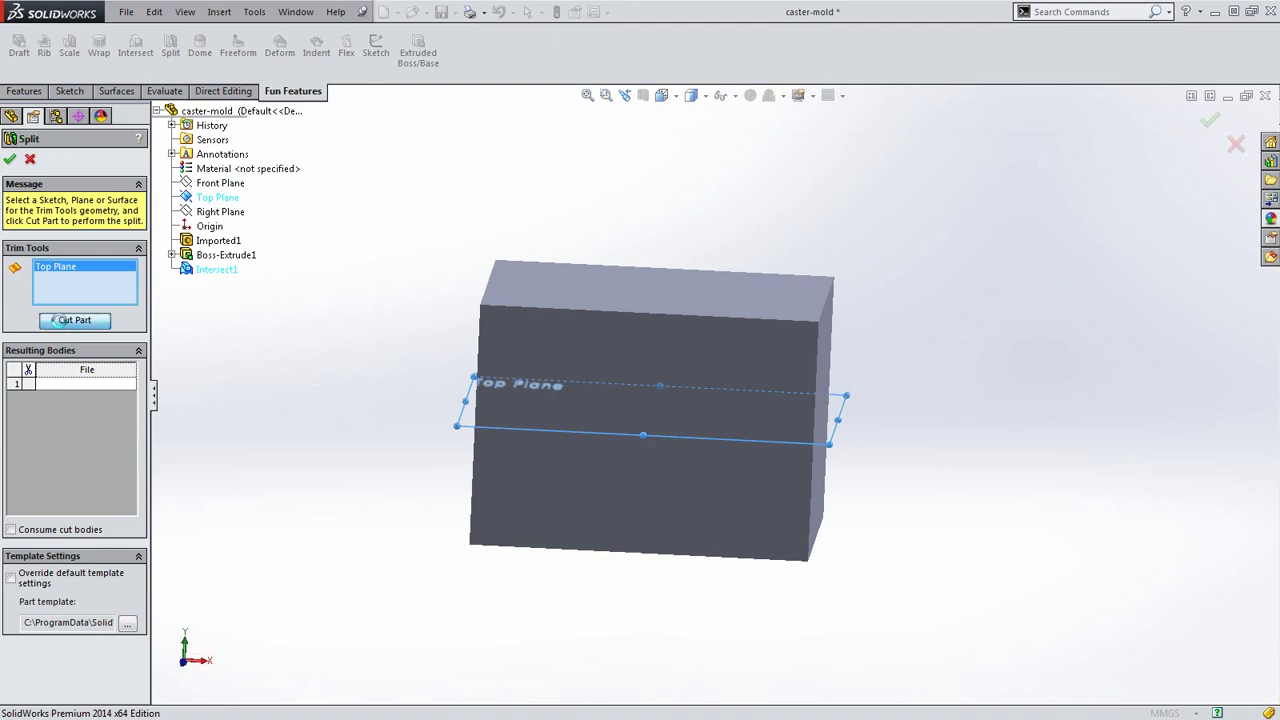
{"action": "left_click", "coordinate": [546, 336]}
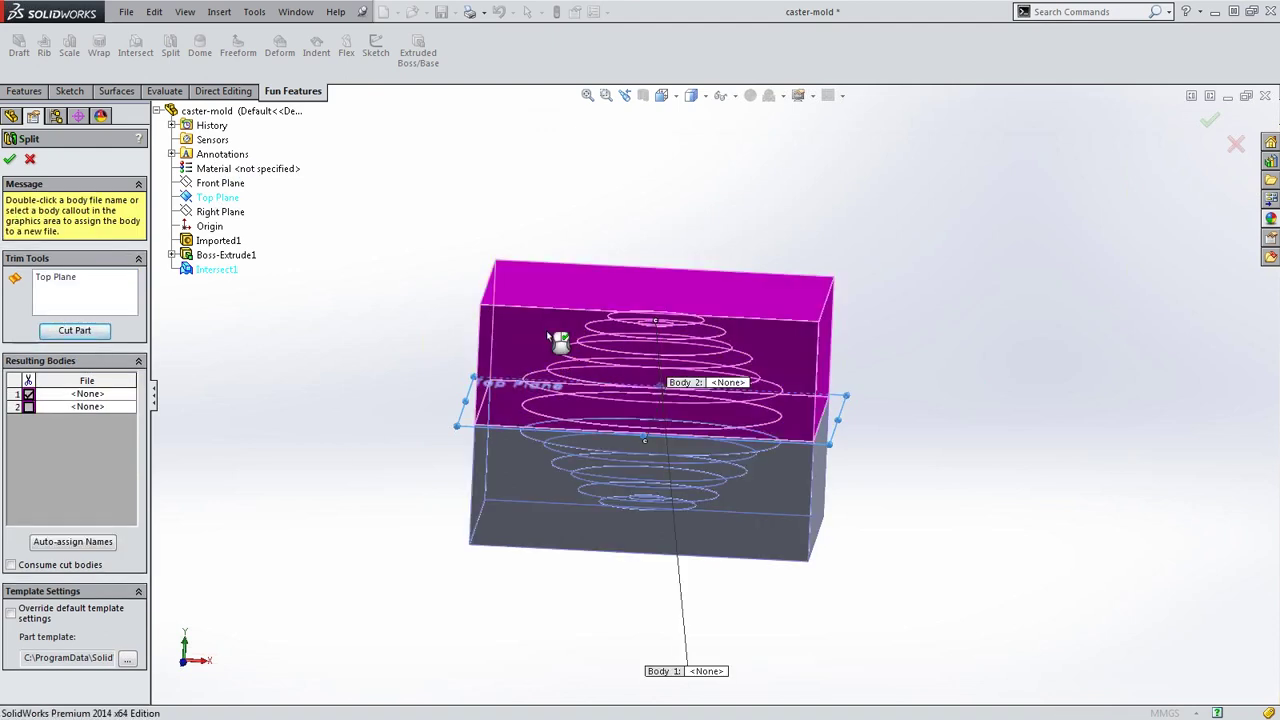
Assign the first resulting body to a new part file named moldtop
{"action": "left_click", "coordinate": [90, 396]}
{"action": "double_click", "coordinate": [95, 397]}
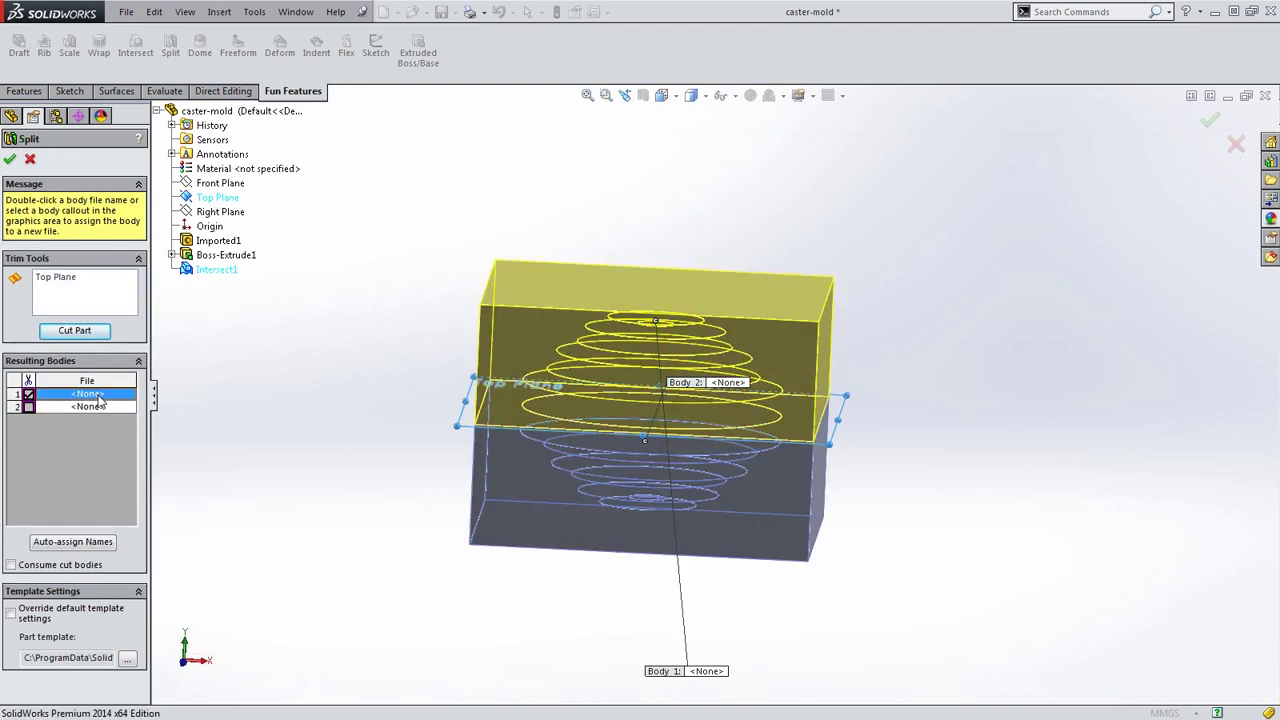
{"action": "type", "text": "mo"}
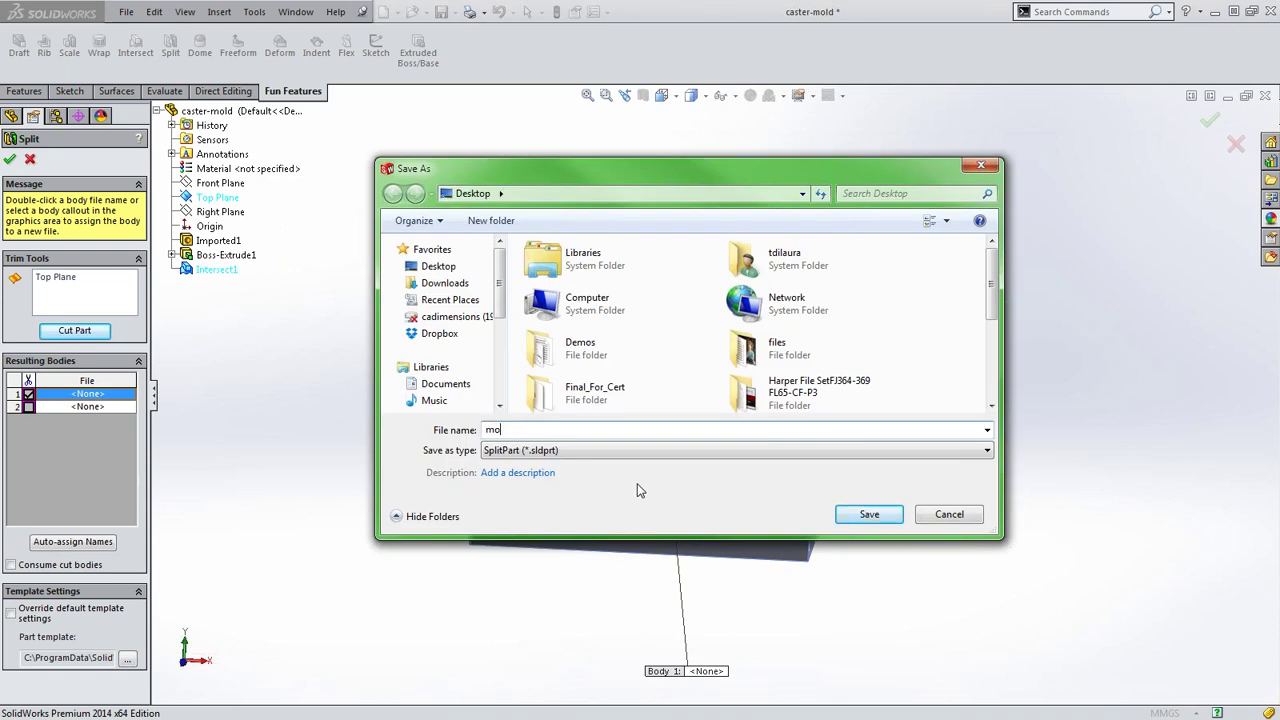
{"action": "type", "text": "ldtop"}
{"action": "key", "text": "Return"}
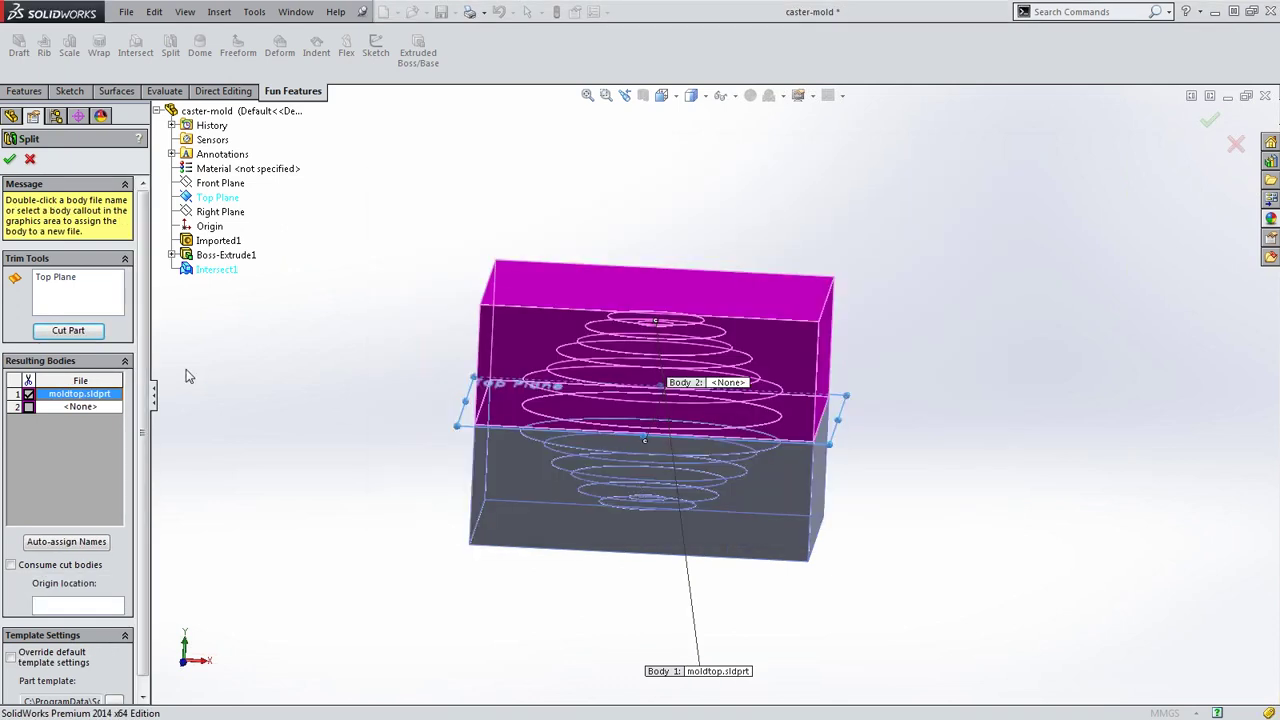
Assign the second resulting body to a new part file named moldbottom and complete the split
{"action": "double_click", "coordinate": [68, 409]}
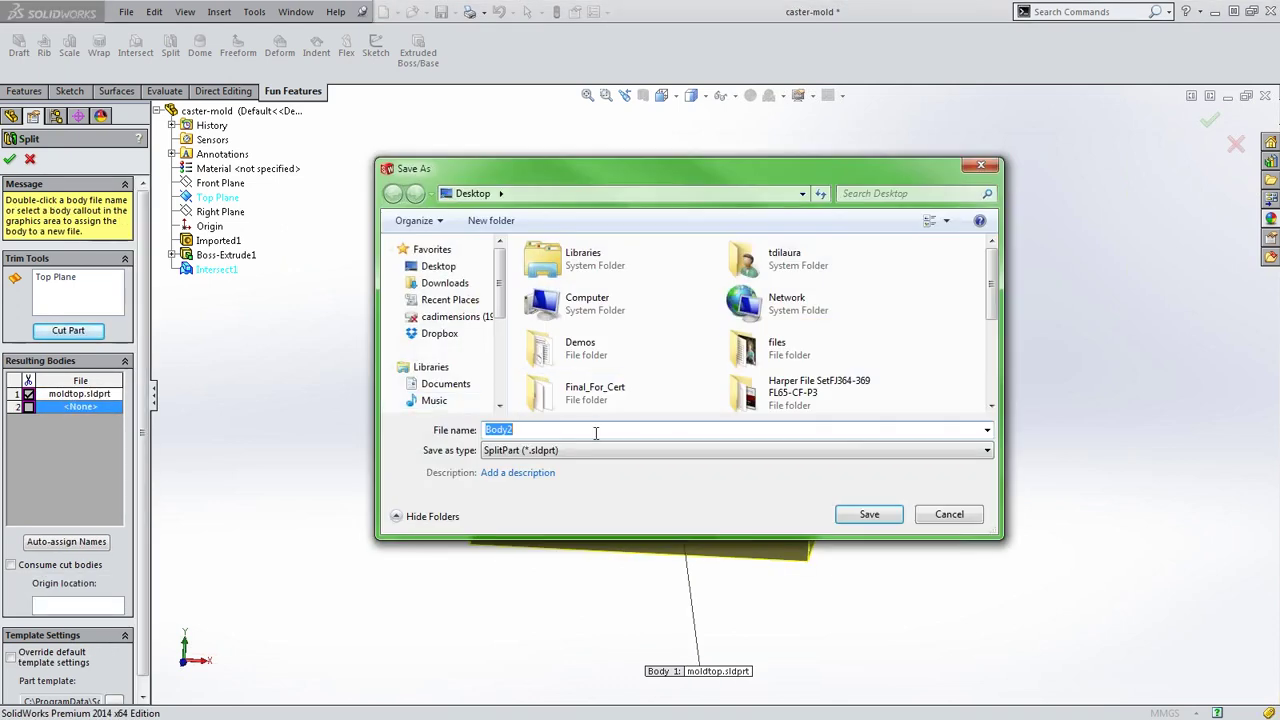
{"action": "type", "text": "moldbottom"}
{"action": "key", "text": "Return"}
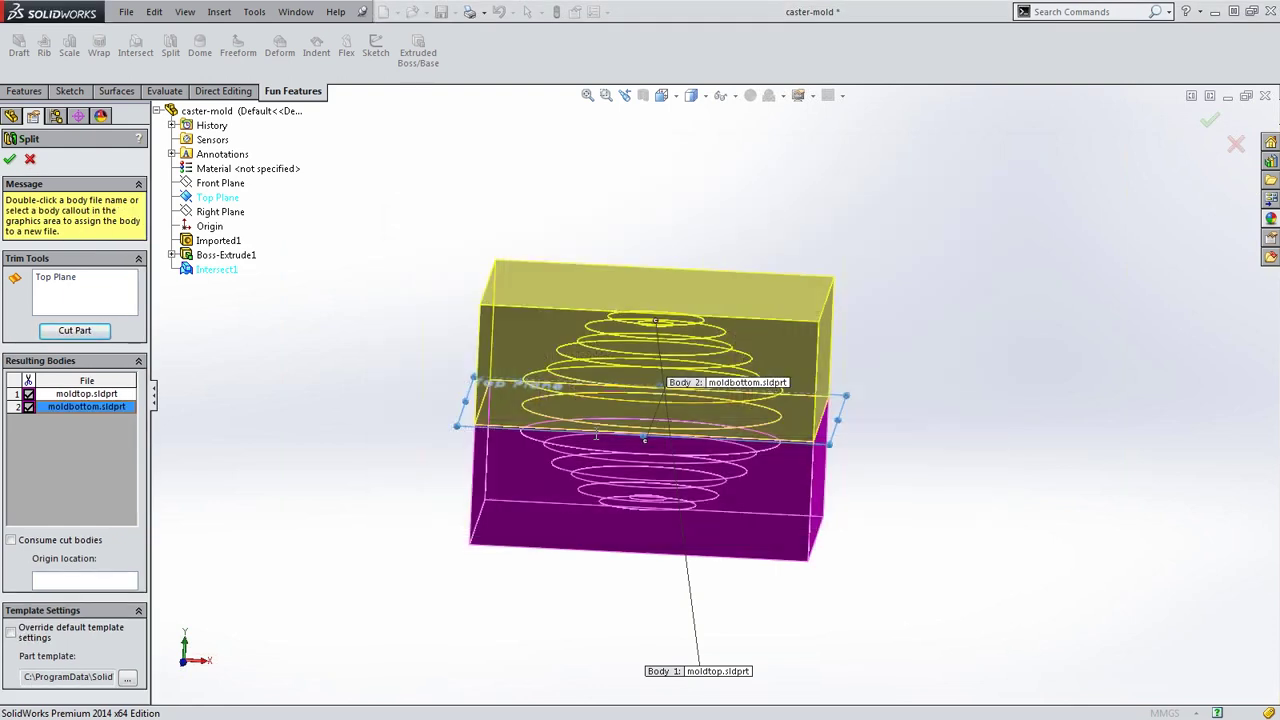
{"action": "scroll", "coordinate": [330, 540], "scroll_direction": "down", "scroll_amount": 2}
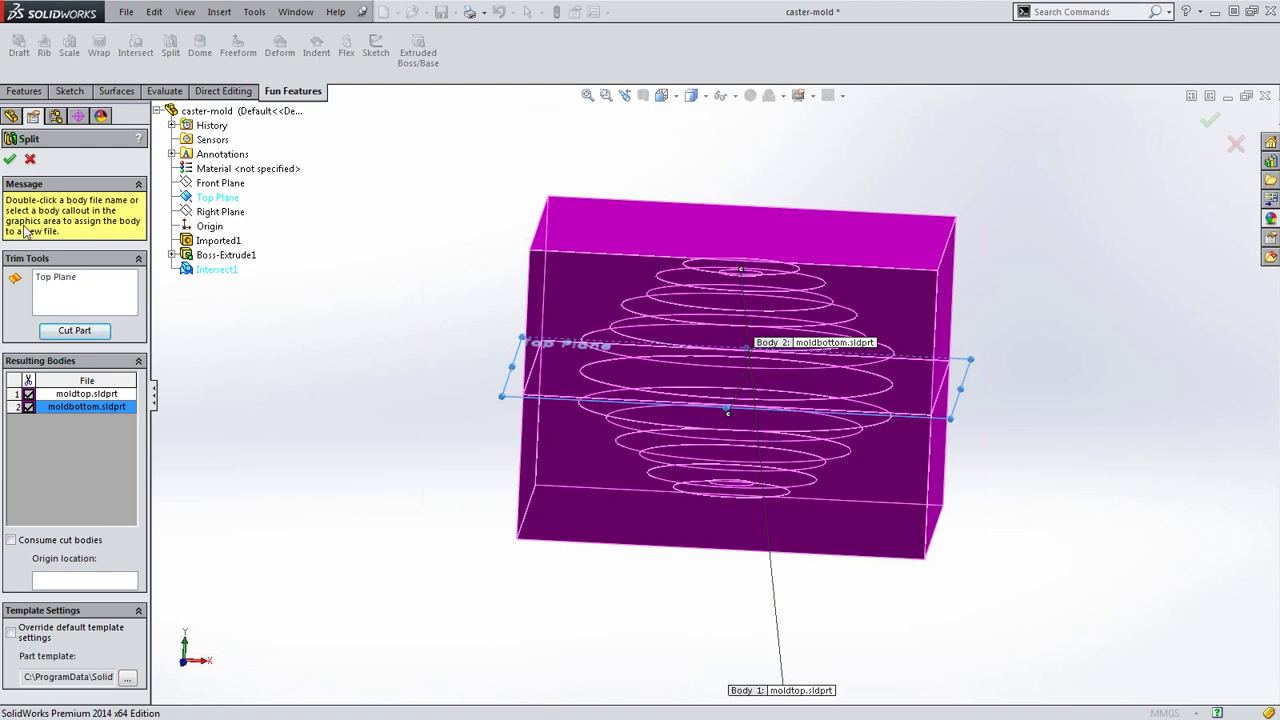
{"action": "left_click", "coordinate": [9, 159]}
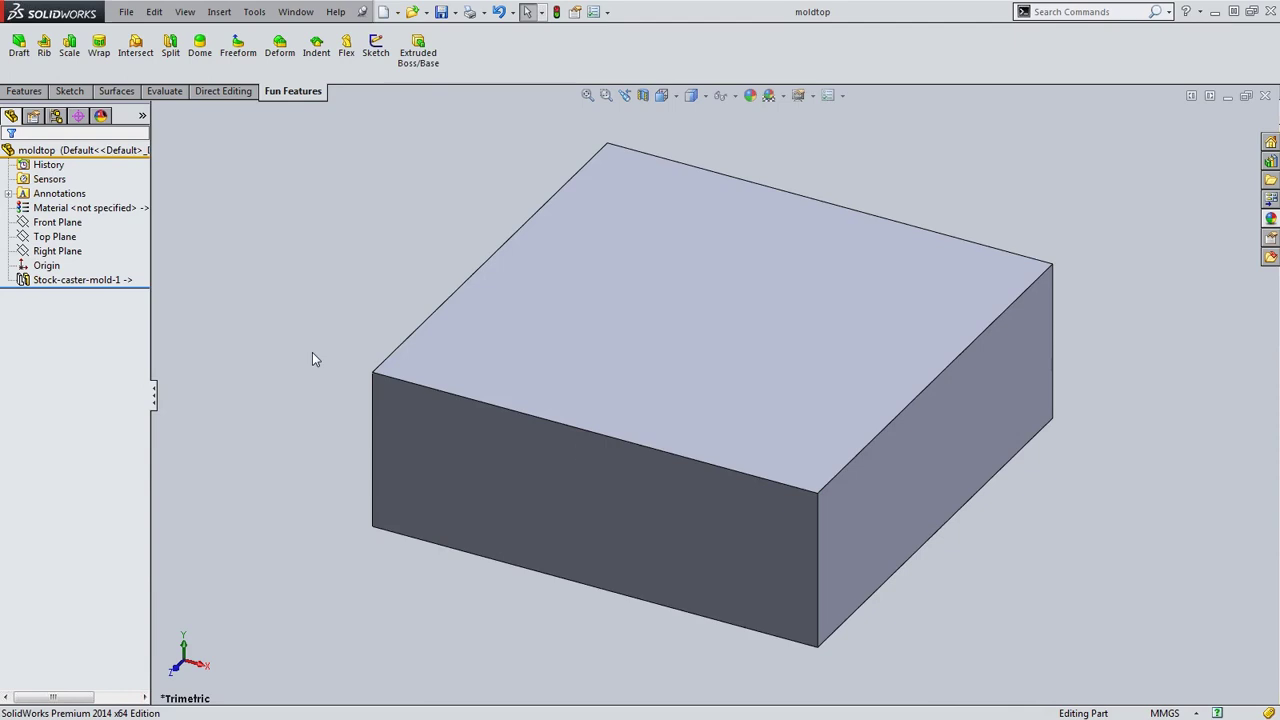
Inspect the cavity in the moldtop part and the matching cavity in the moldbottom part
{"action": "middle_click_drag", "start_coordinate": [608, 505], "coordinate": [739, 360]}
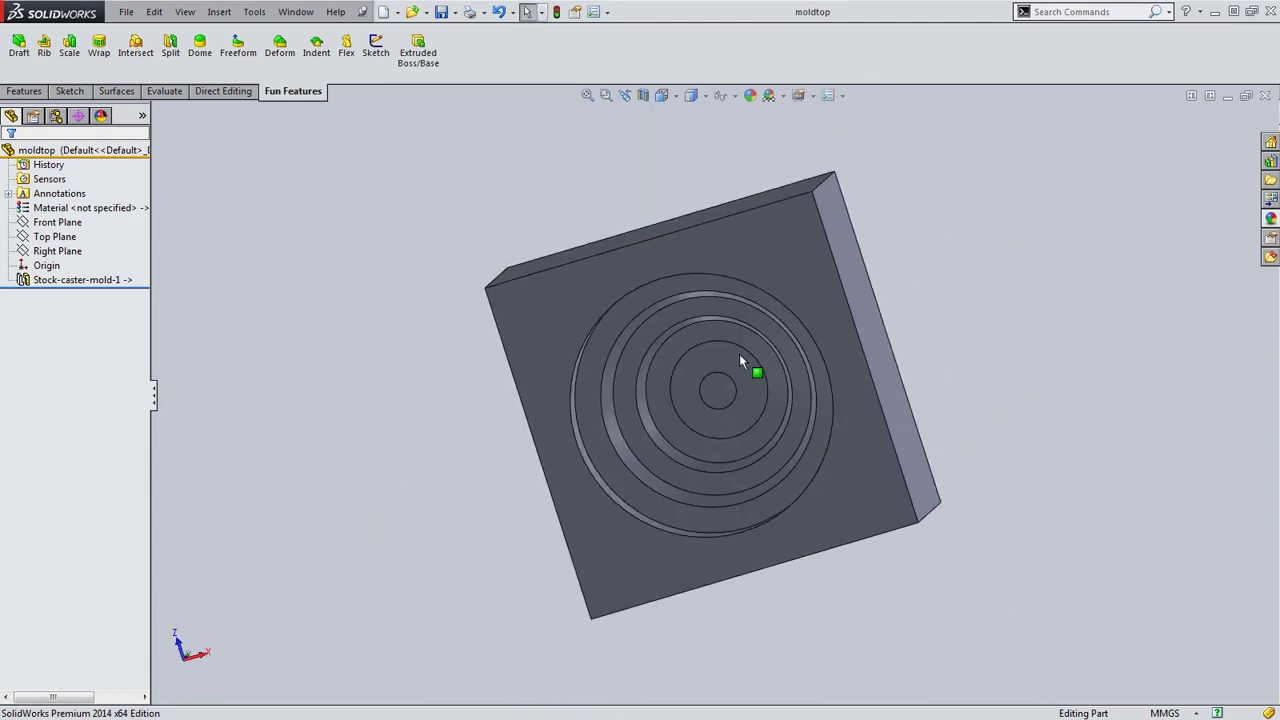
{"action": "middle_click_drag", "start_coordinate": [786, 455], "coordinate": [731, 371]}
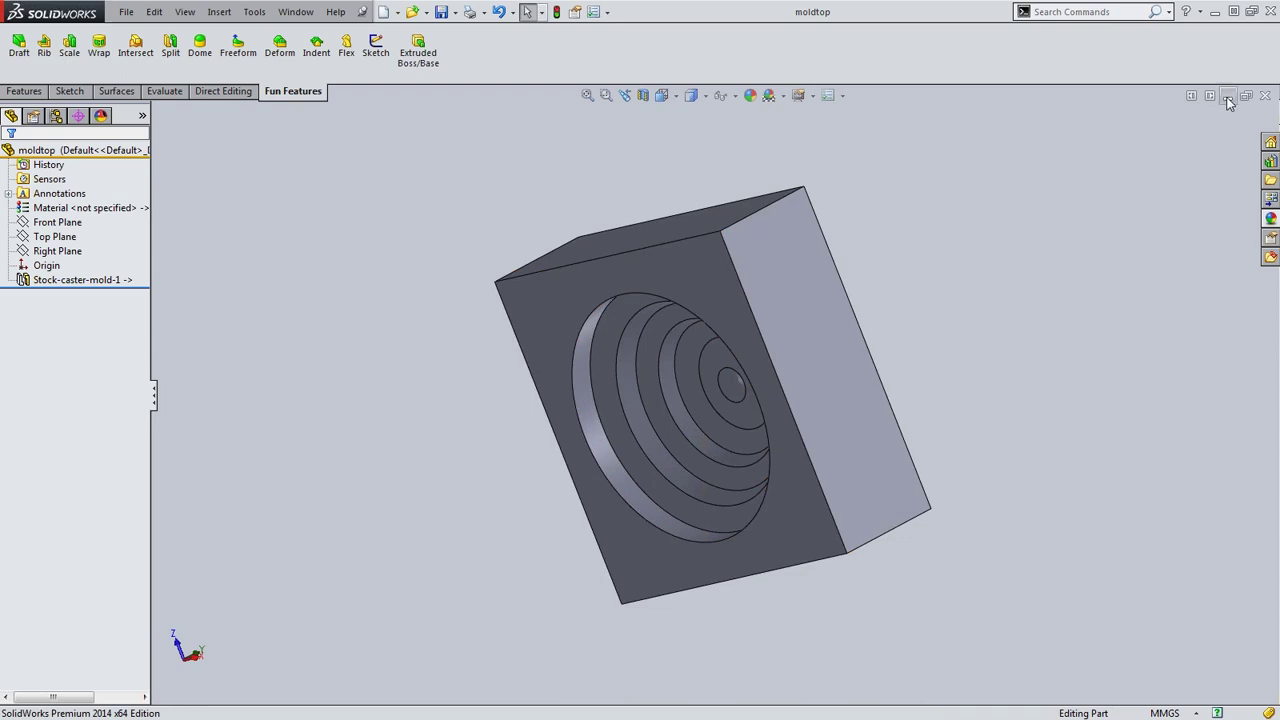
{"action": "left_click", "coordinate": [1229, 104]}
{"action": "middle_click_drag", "start_coordinate": [680, 437], "coordinate": [746, 484]}
{"action": "left_click", "coordinate": [1175, 99]}
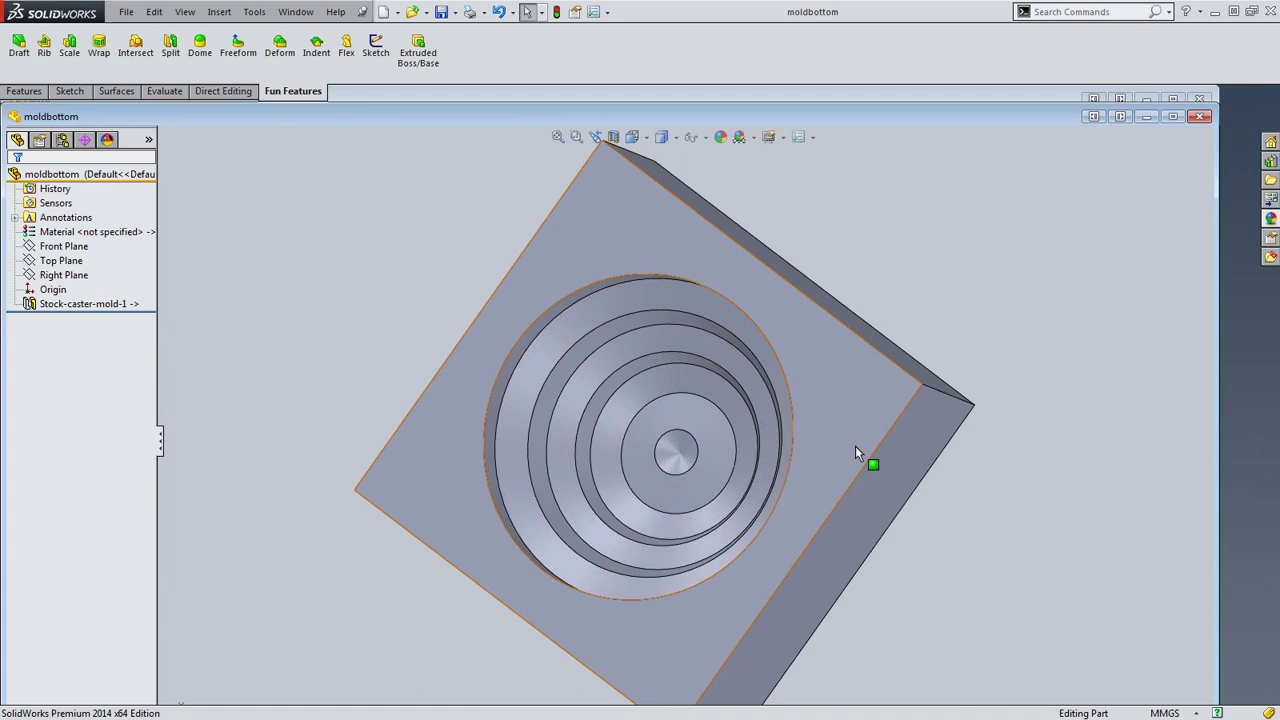
{"action": "middle_click_drag", "start_coordinate": [654, 429], "coordinate": [817, 251]}
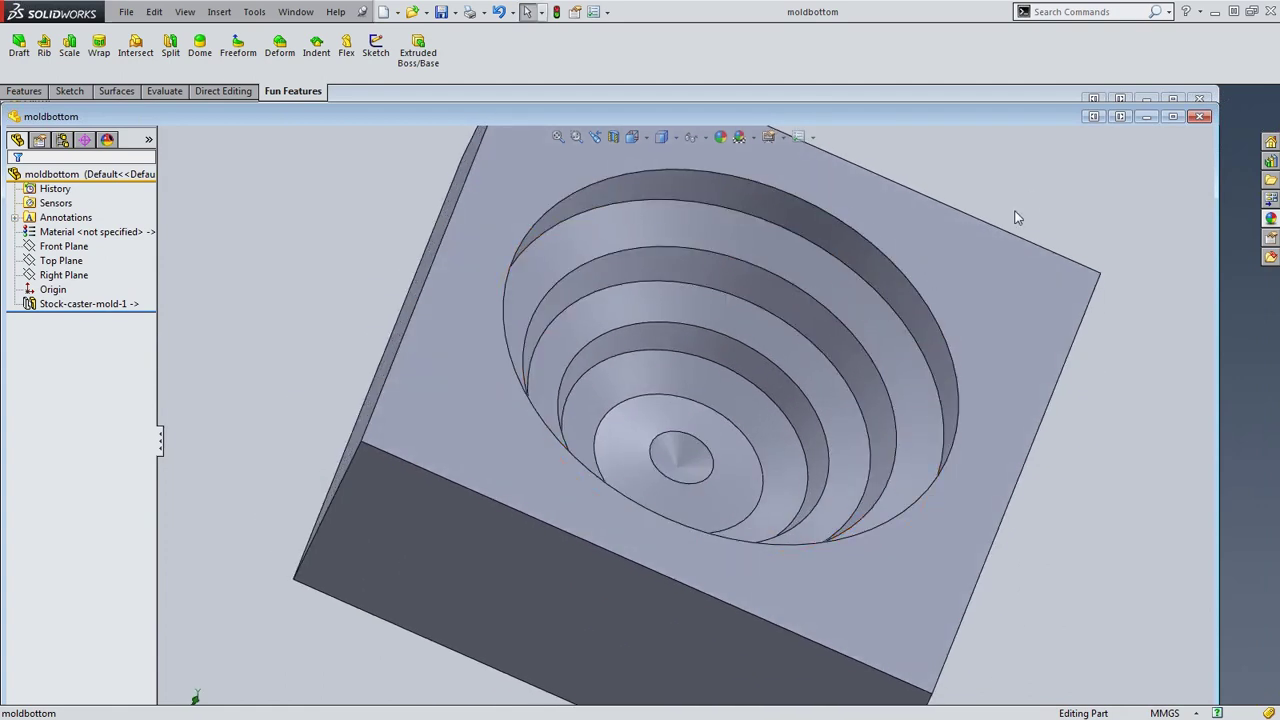
Minimize the moldbottom, Part18 and Part17 windows to reach Part16, and view its block with the tapered cylinder standing upright
{"action": "left_click", "coordinate": [1147, 116]}
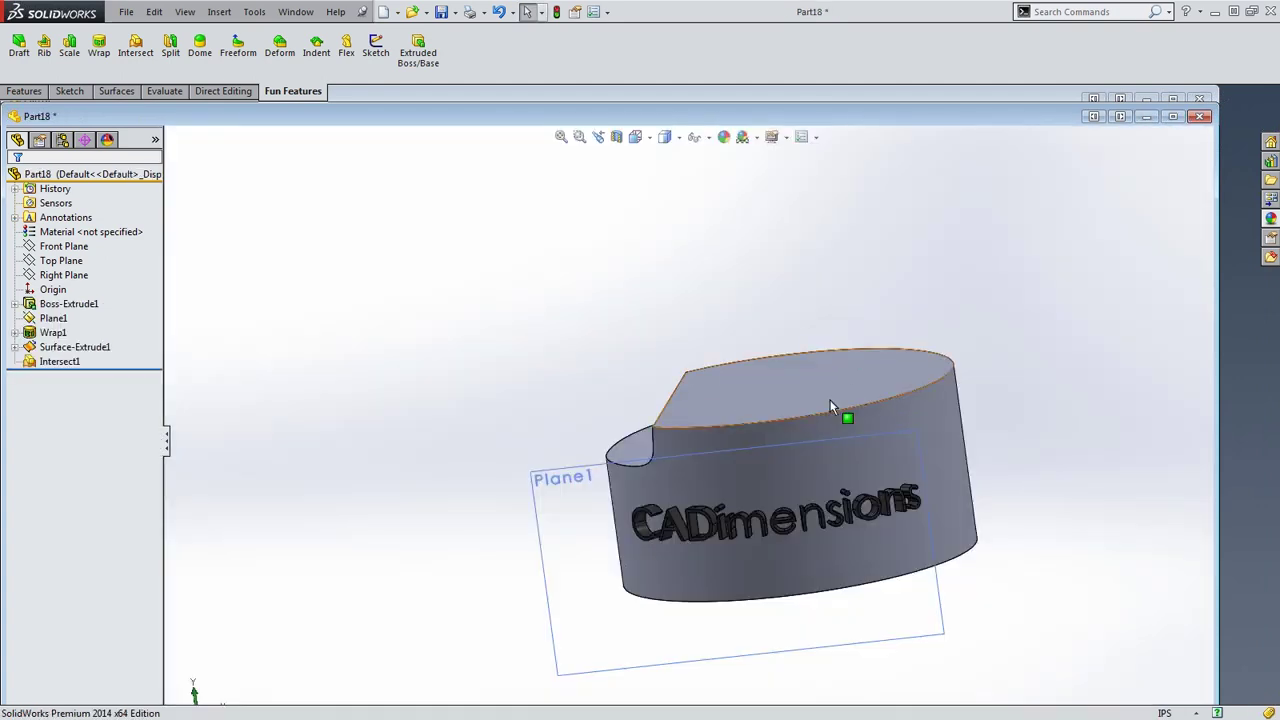
{"action": "left_click", "coordinate": [1147, 116]}
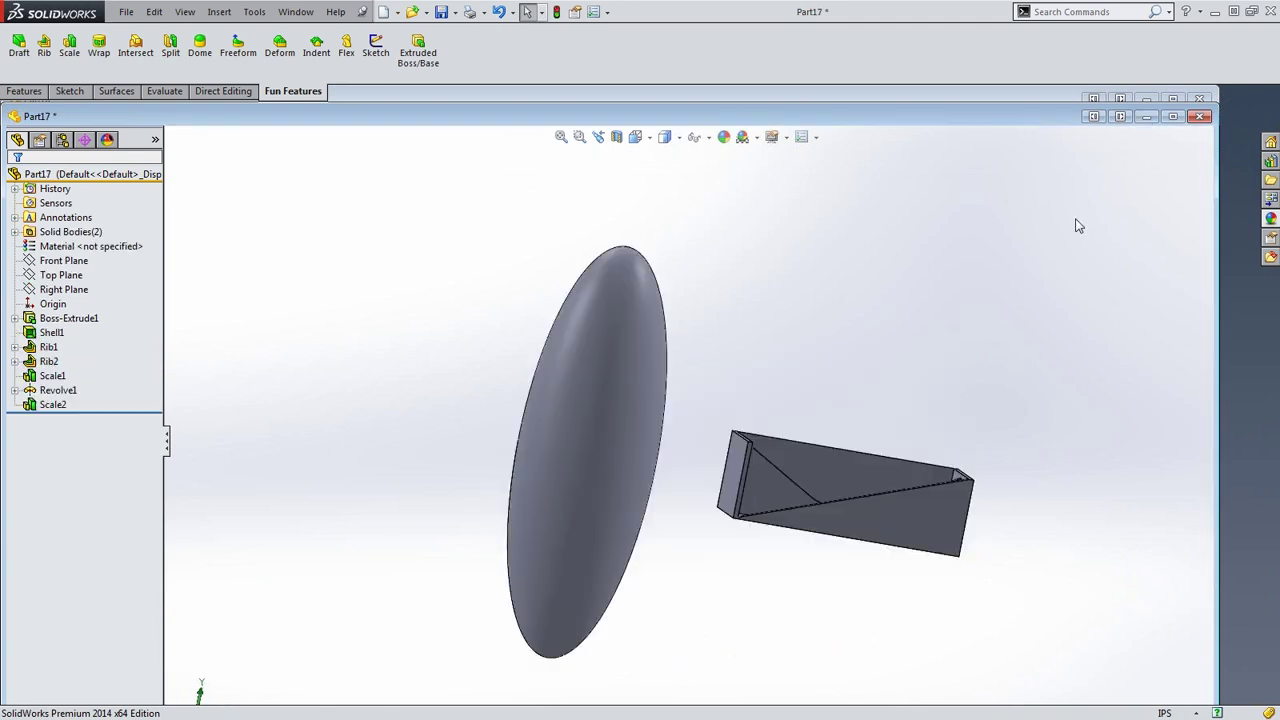
{"action": "left_click", "coordinate": [1147, 116]}
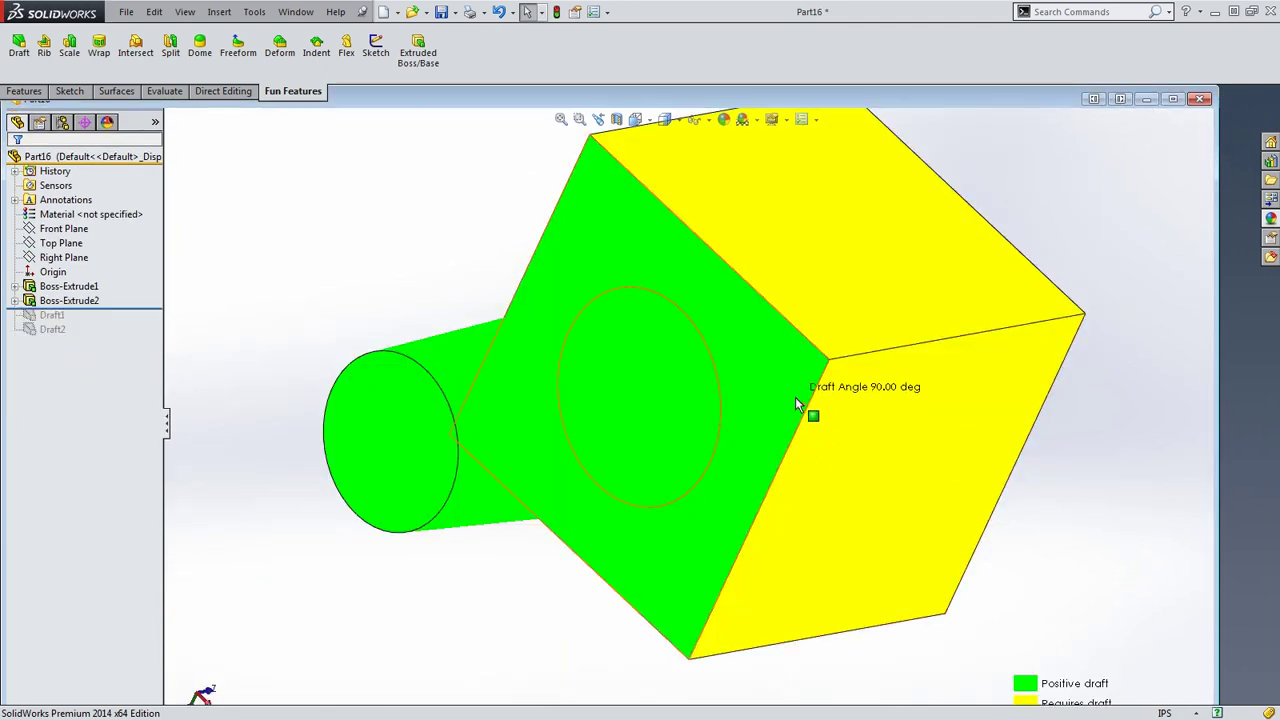
{"action": "middle_click_drag", "start_coordinate": [754, 434], "coordinate": [821, 330]}
{"action": "scroll", "coordinate": [821, 330], "scroll_direction": "up", "scroll_amount": 3}
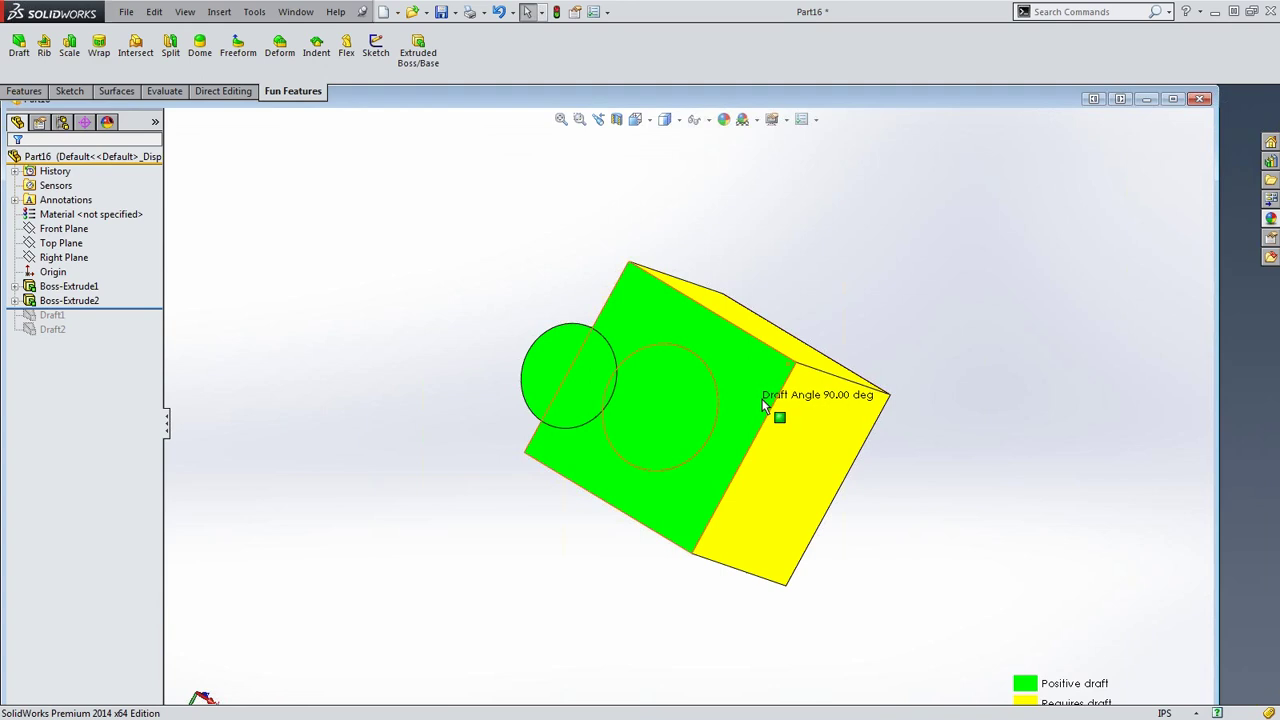
{"action": "middle_click_drag", "start_coordinate": [474, 389], "coordinate": [522, 220]}
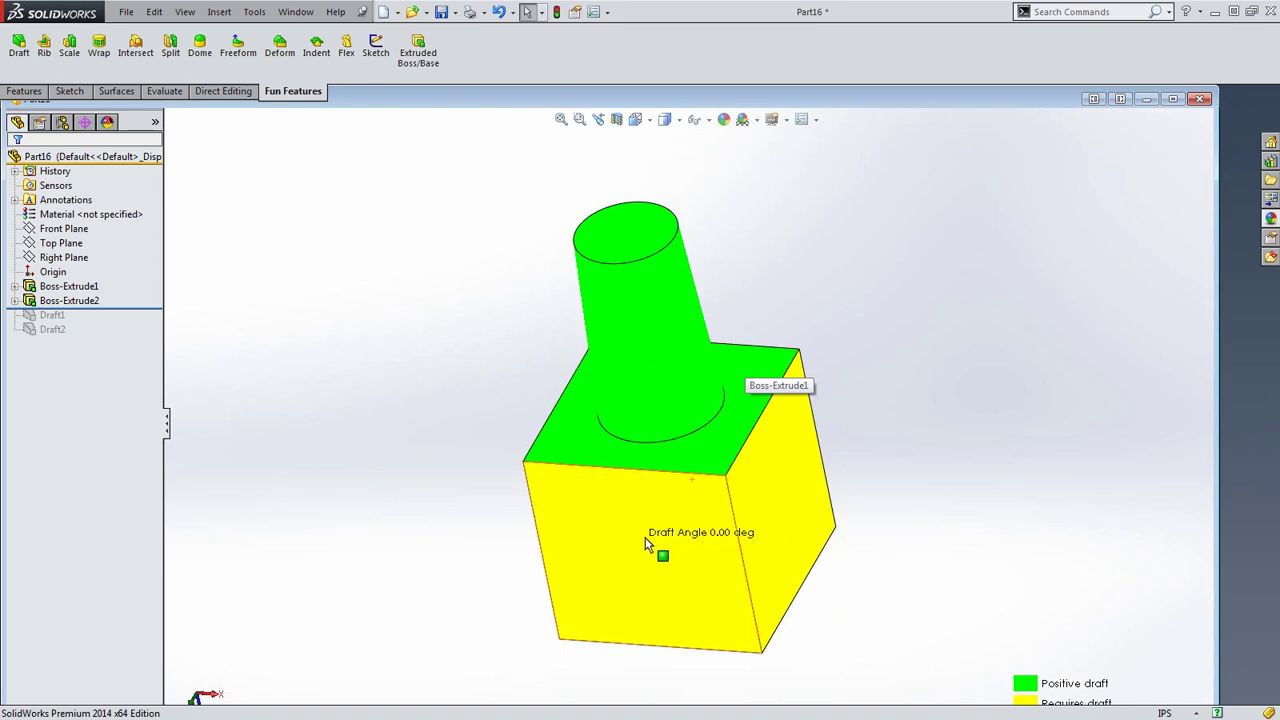
Try to split Part16 using the block's top face as the trim tool, and discard the split
{"action": "left_click", "coordinate": [170, 47]}
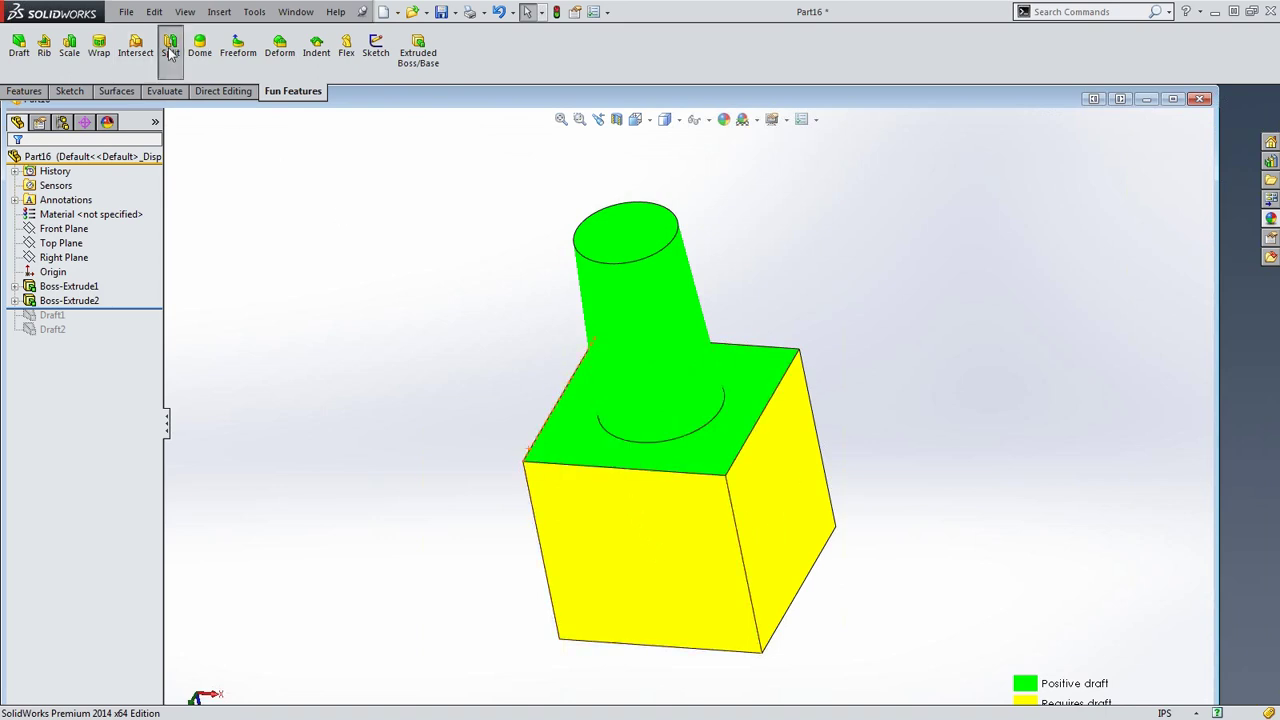
{"action": "left_click", "coordinate": [578, 446]}
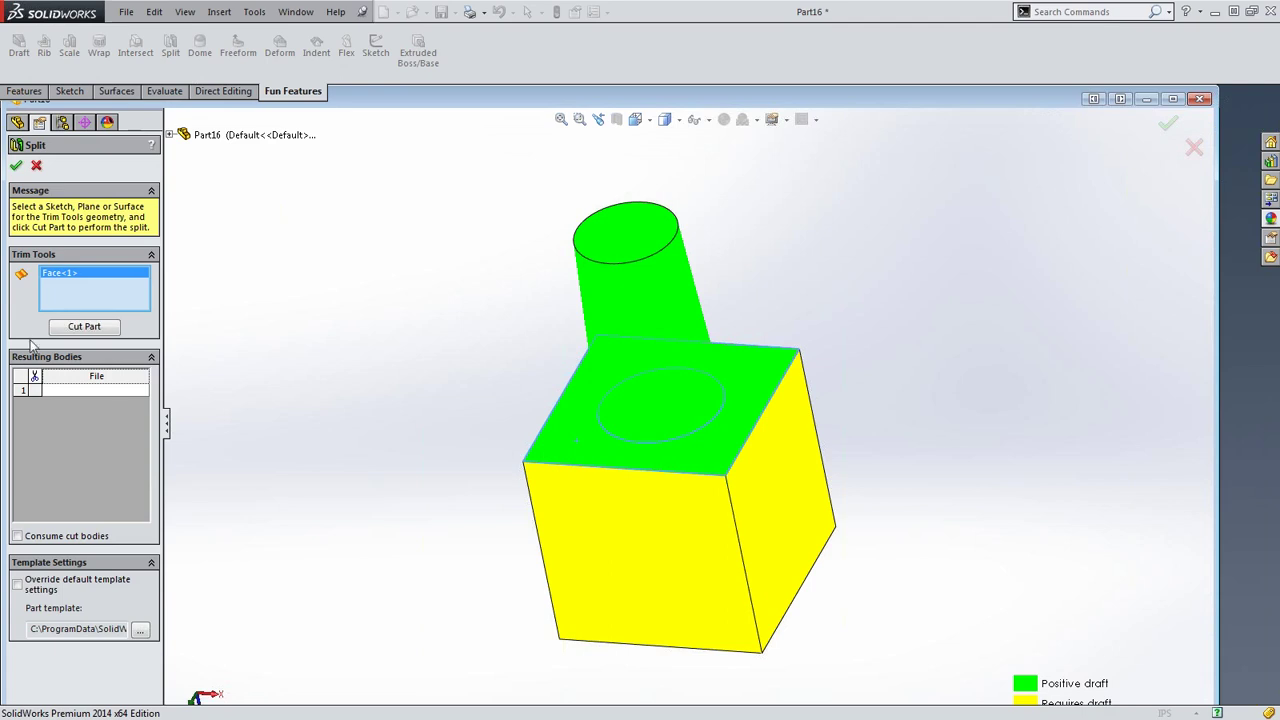
{"action": "left_click", "coordinate": [86, 330]}
{"action": "scroll", "coordinate": [601, 386], "scroll_direction": "down", "scroll_amount": 2}
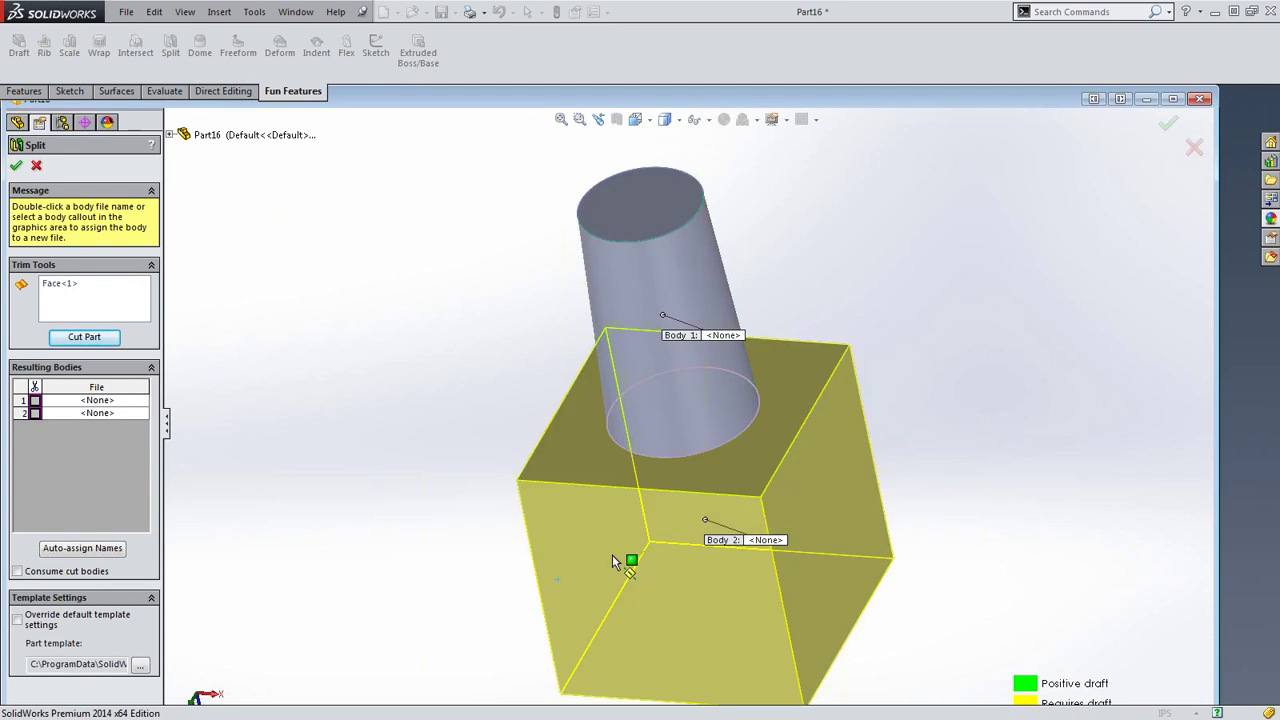
{"action": "left_click", "coordinate": [36, 165]}
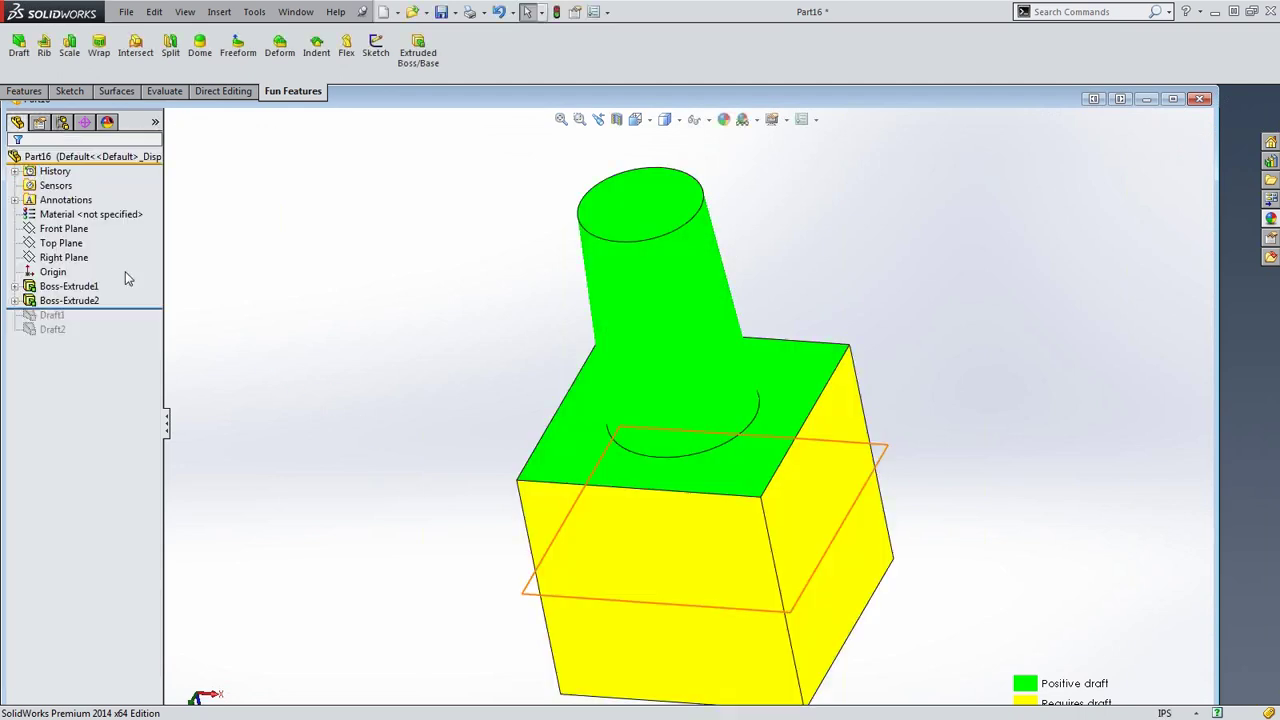
{"action": "scroll", "coordinate": [580, 580], "scroll_direction": "up", "scroll_amount": 3}
{"action": "scroll", "coordinate": [666, 551], "scroll_direction": "down", "scroll_amount": 3}
{"action": "left_click", "coordinate": [666, 543]}
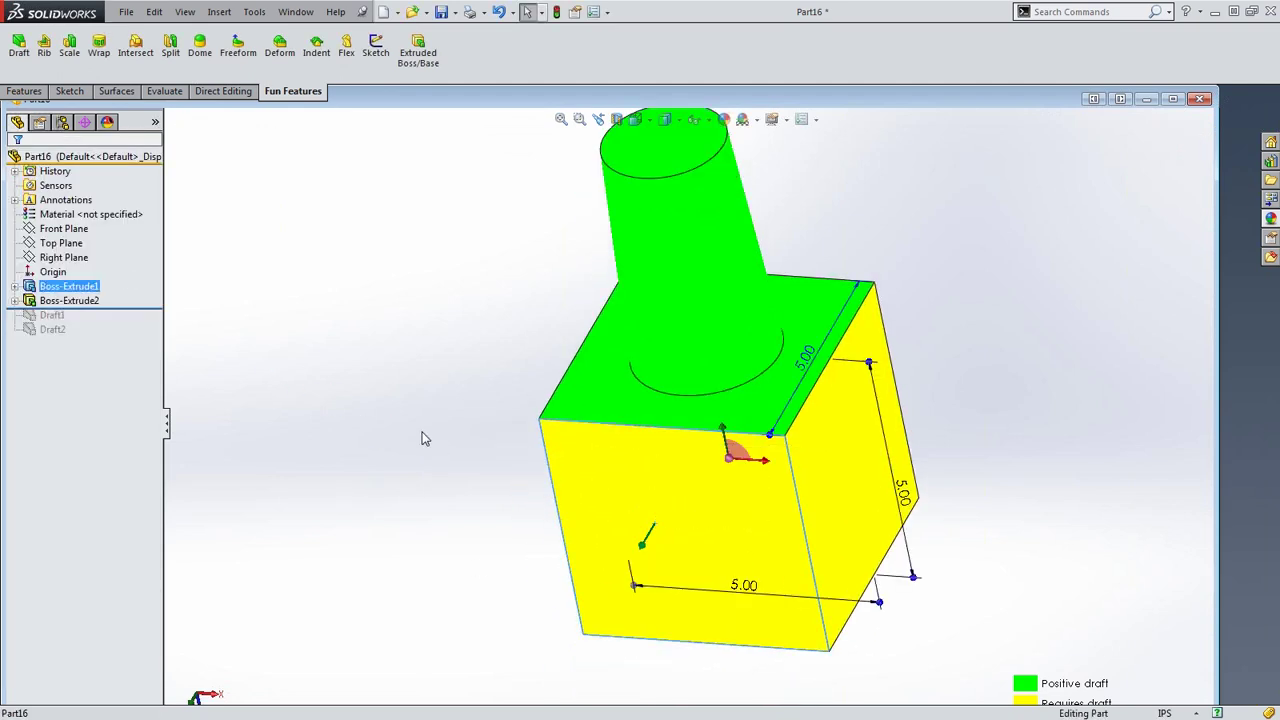
{"action": "left_click", "coordinate": [263, 157]}
{"action": "left_click", "coordinate": [170, 45]}
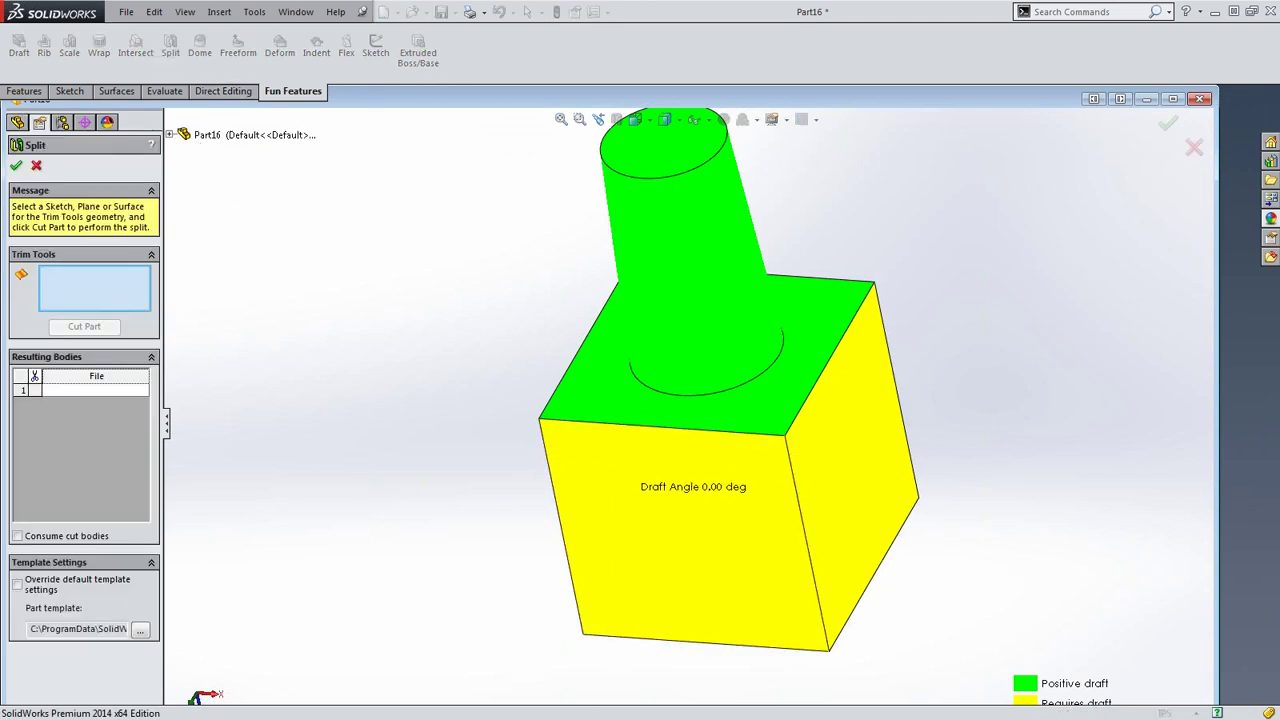
{"action": "left_click", "coordinate": [37, 166]}
Sketch a slightly slanted line about 10.5 in long on the block's front face, extending past both sides, and close the sketch
{"action": "left_click", "coordinate": [632, 510]}
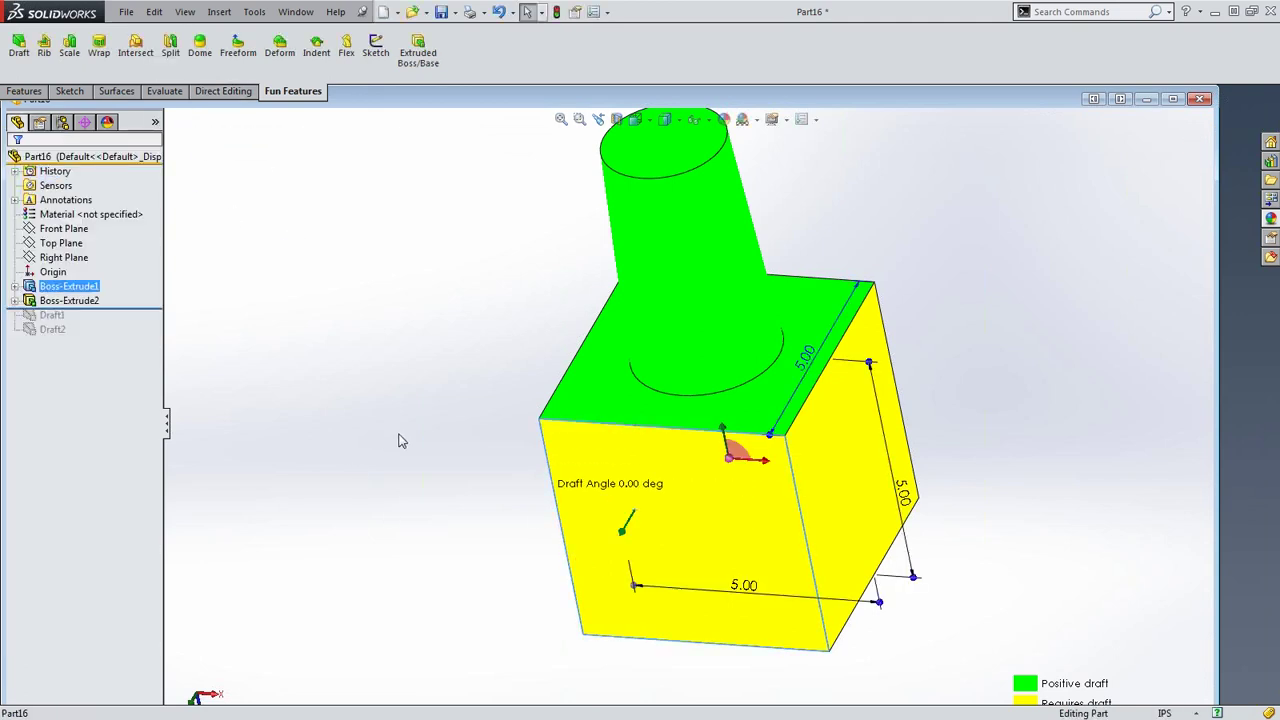
{"action": "right_click_drag", "start_coordinate": [394, 428], "coordinate": [429, 583]}
{"action": "key", "text": "l"}
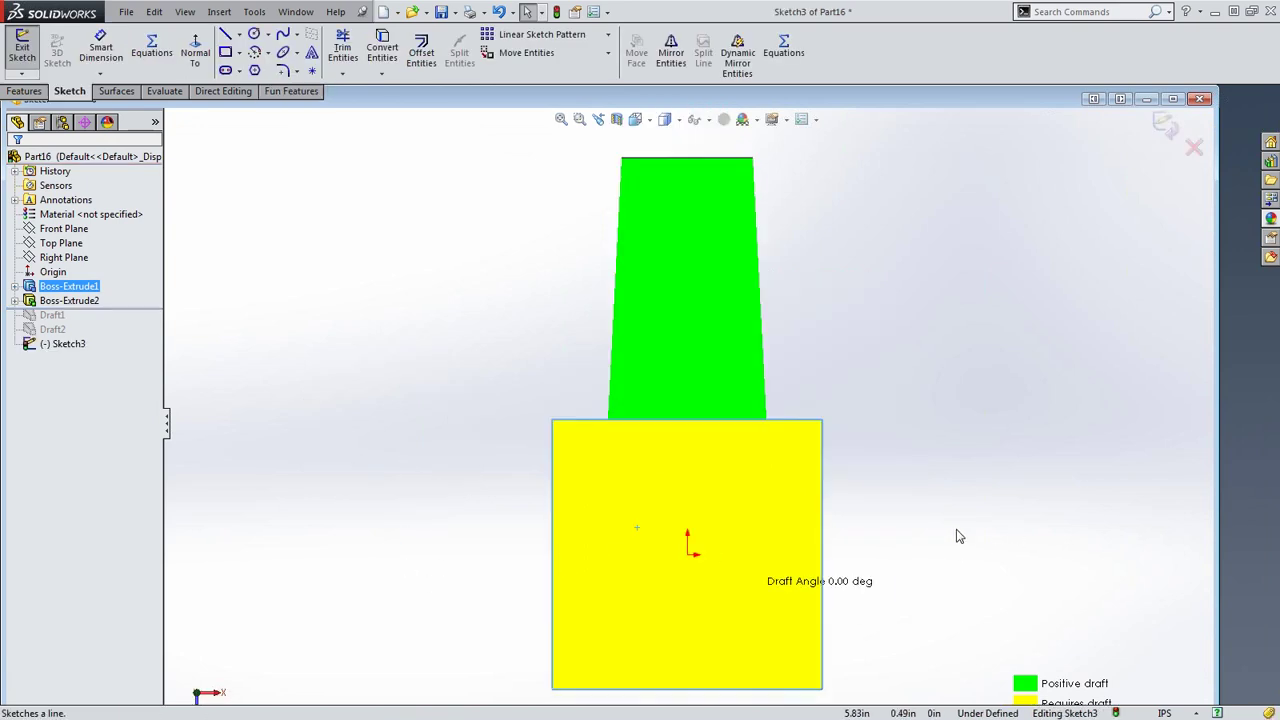
{"action": "left_click", "coordinate": [431, 562]}
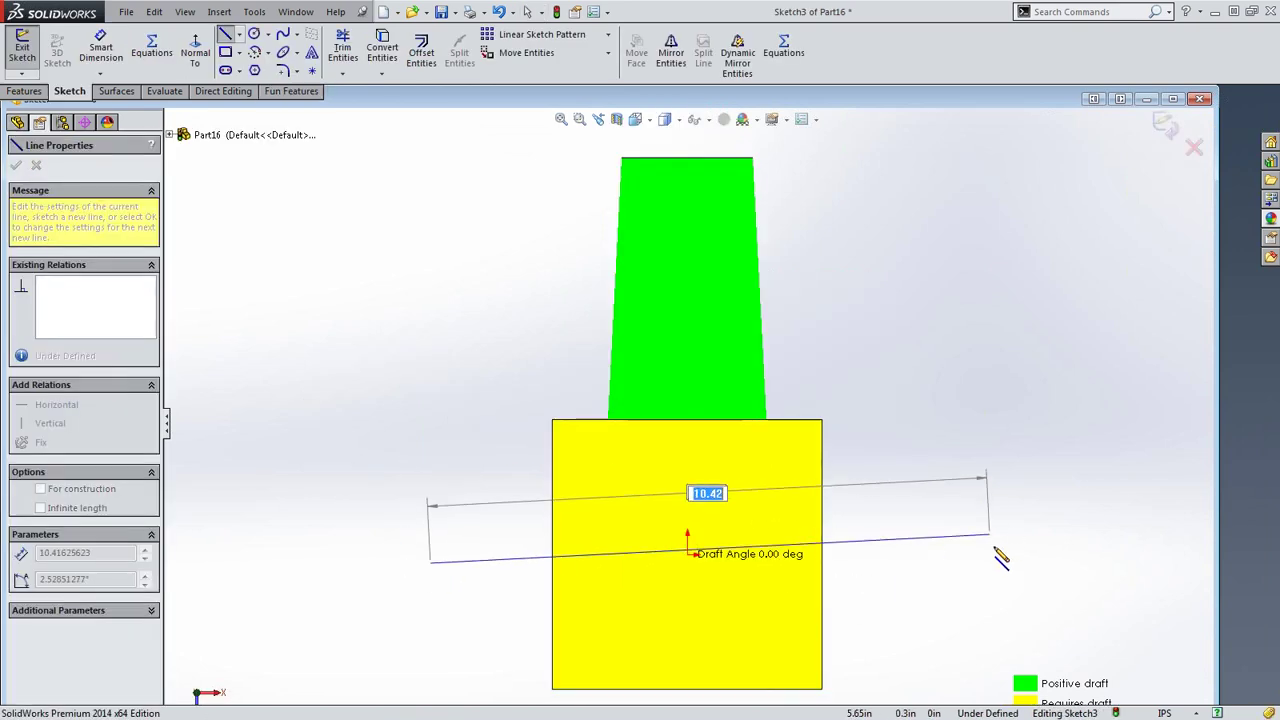
{"action": "left_click", "coordinate": [993, 504]}
{"action": "key", "text": "Escape"}
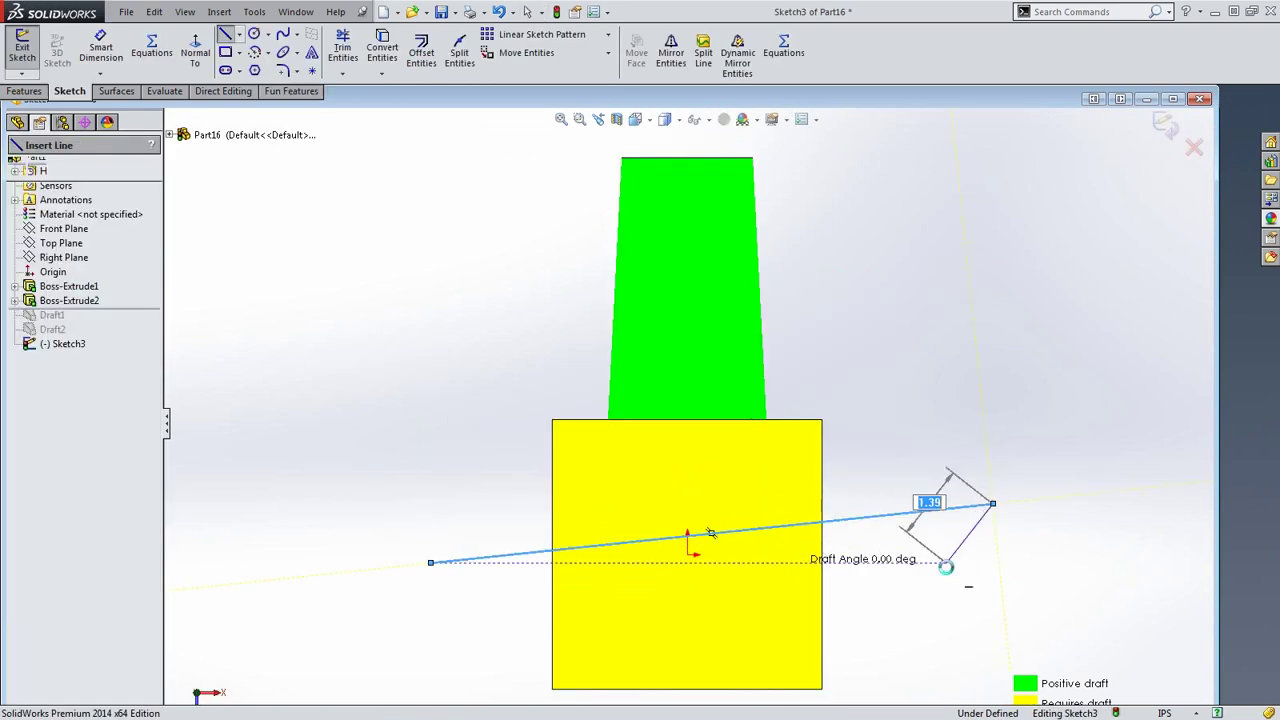
{"action": "left_click", "coordinate": [22, 50]}
Try to split the part using the slanted line sketch as the trim tool and mark both resulting bodies
{"action": "left_click", "coordinate": [172, 50]}
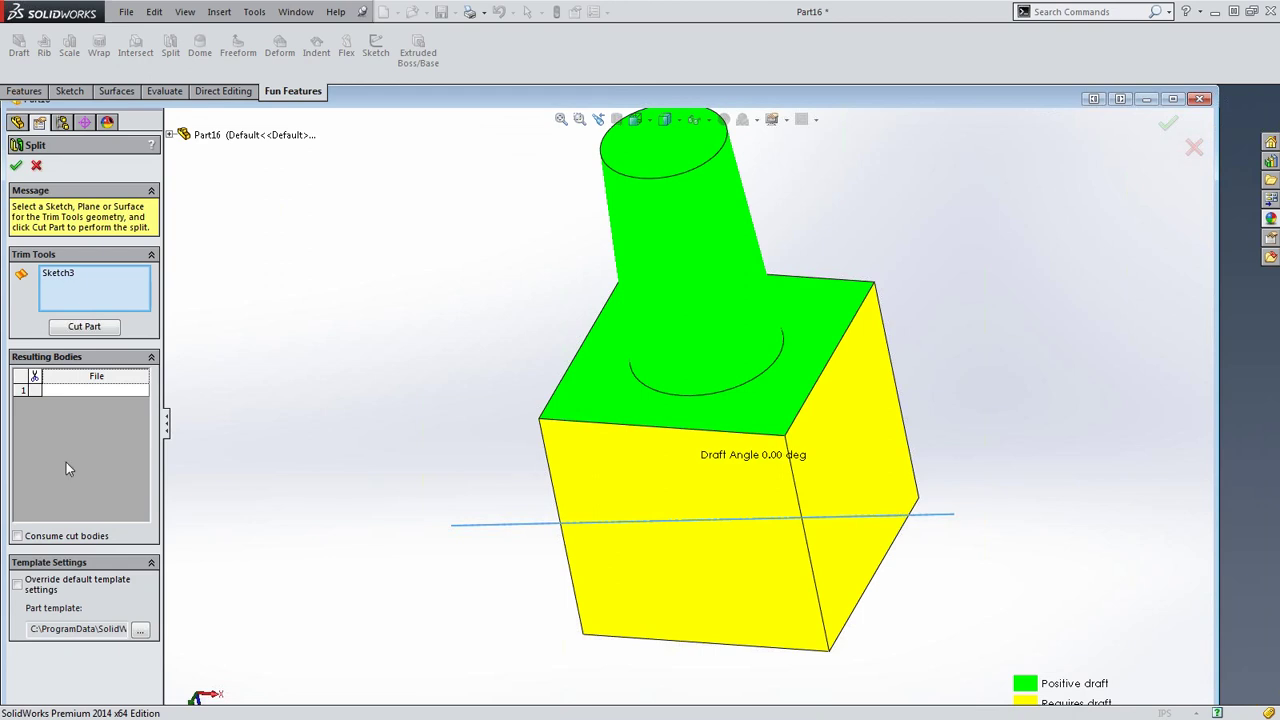
{"action": "left_click", "coordinate": [94, 333]}
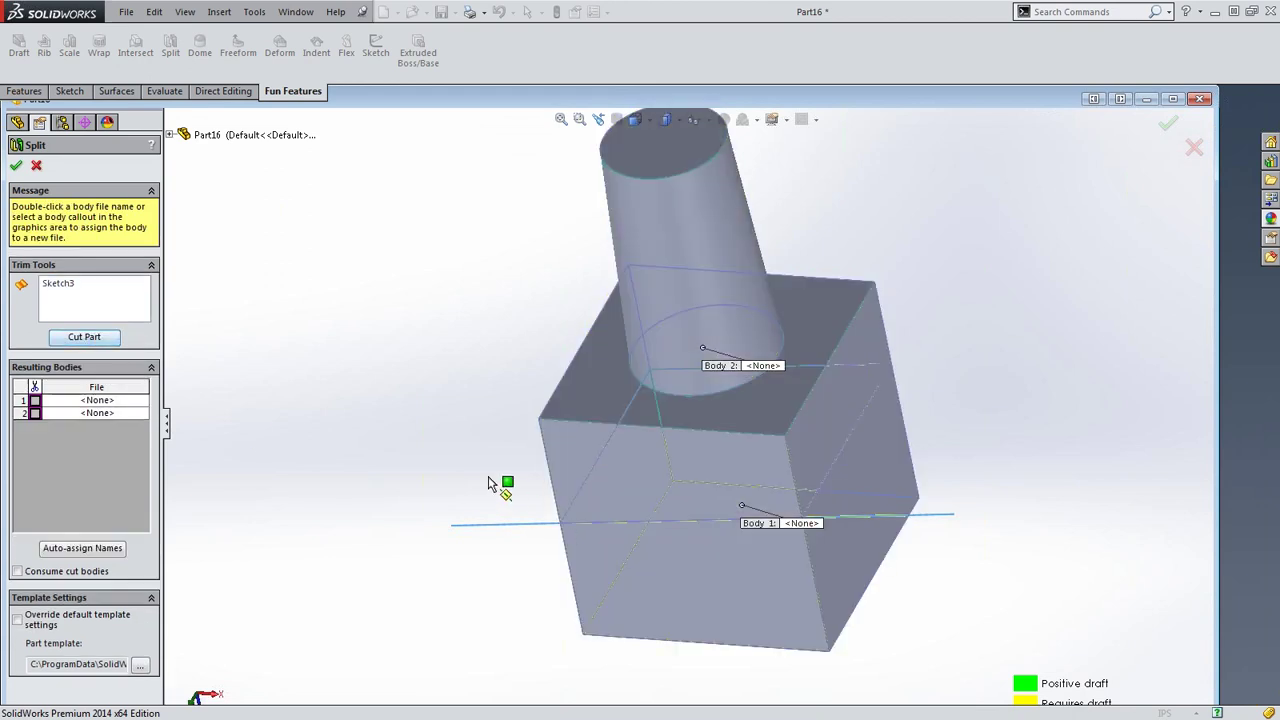
{"action": "left_click", "coordinate": [686, 577]}
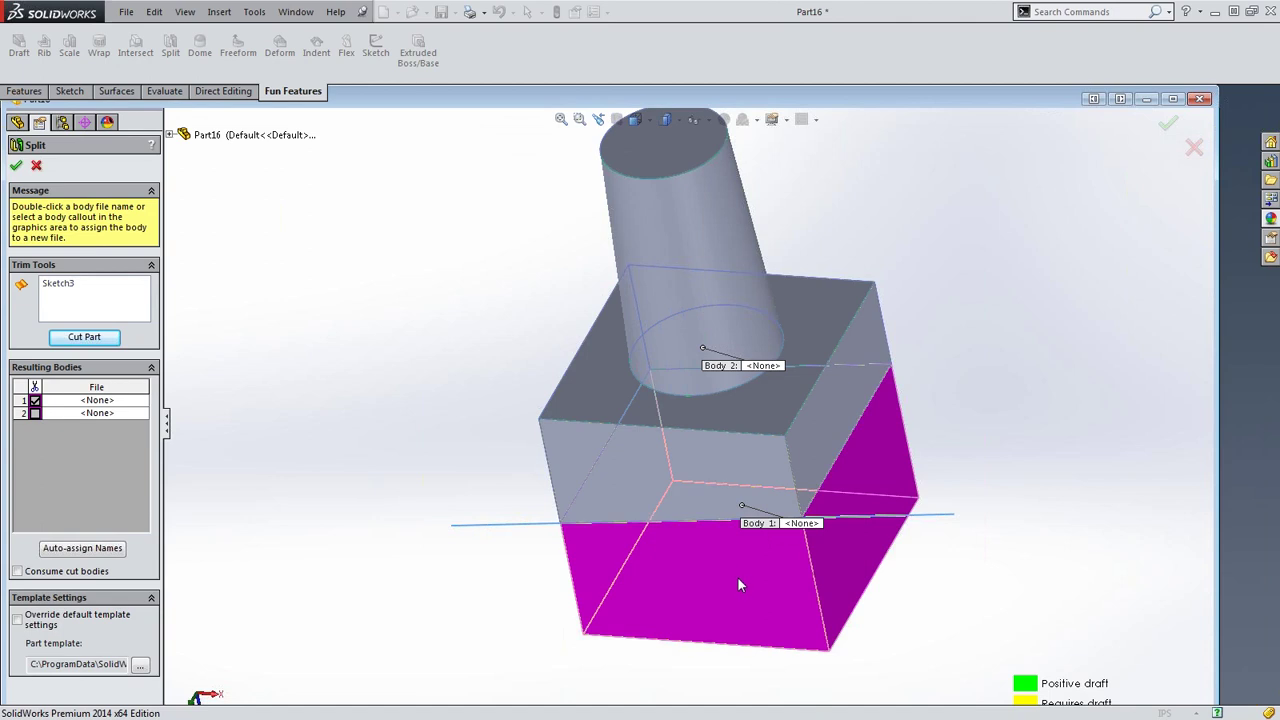
{"action": "middle_click_drag", "start_coordinate": [737, 586], "coordinate": [729, 438]}
{"action": "left_click", "coordinate": [728, 437]}
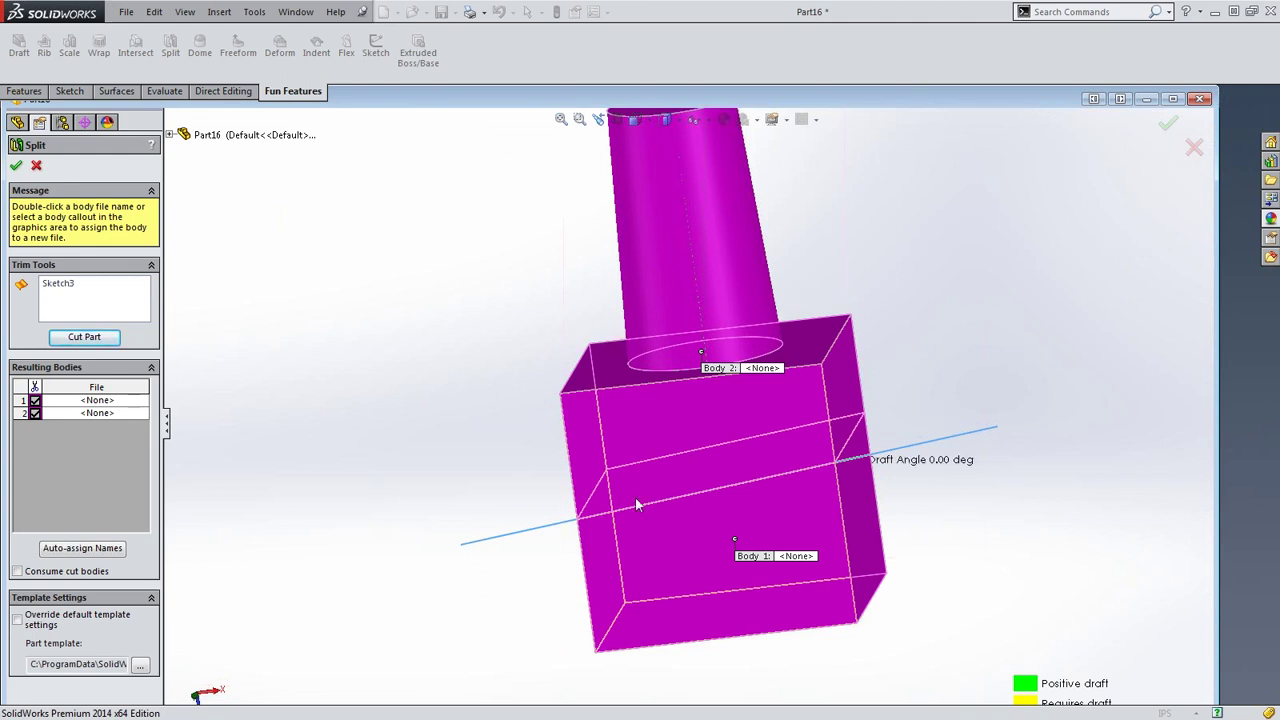
Switch to the PowerPoint slide show and advance to the Some Advanced slide
{"action": "key", "text": "alt+Tab"}
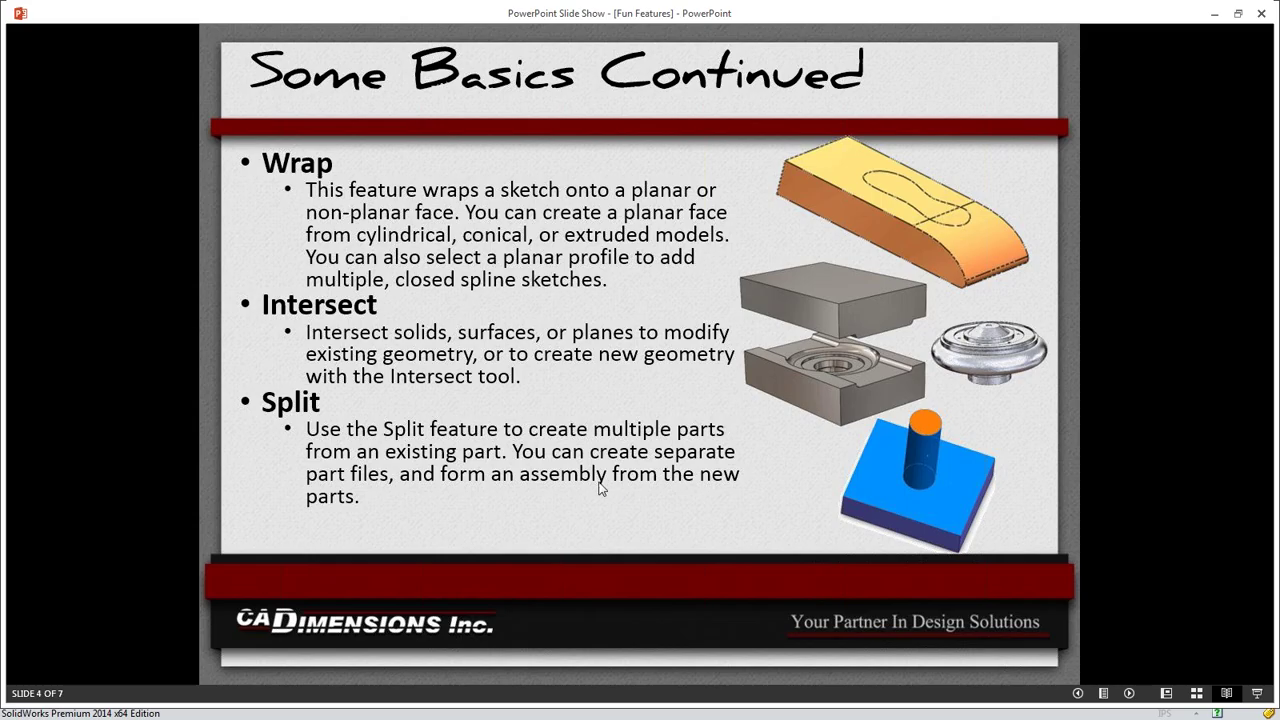
{"action": "left_click", "coordinate": [576, 352]}
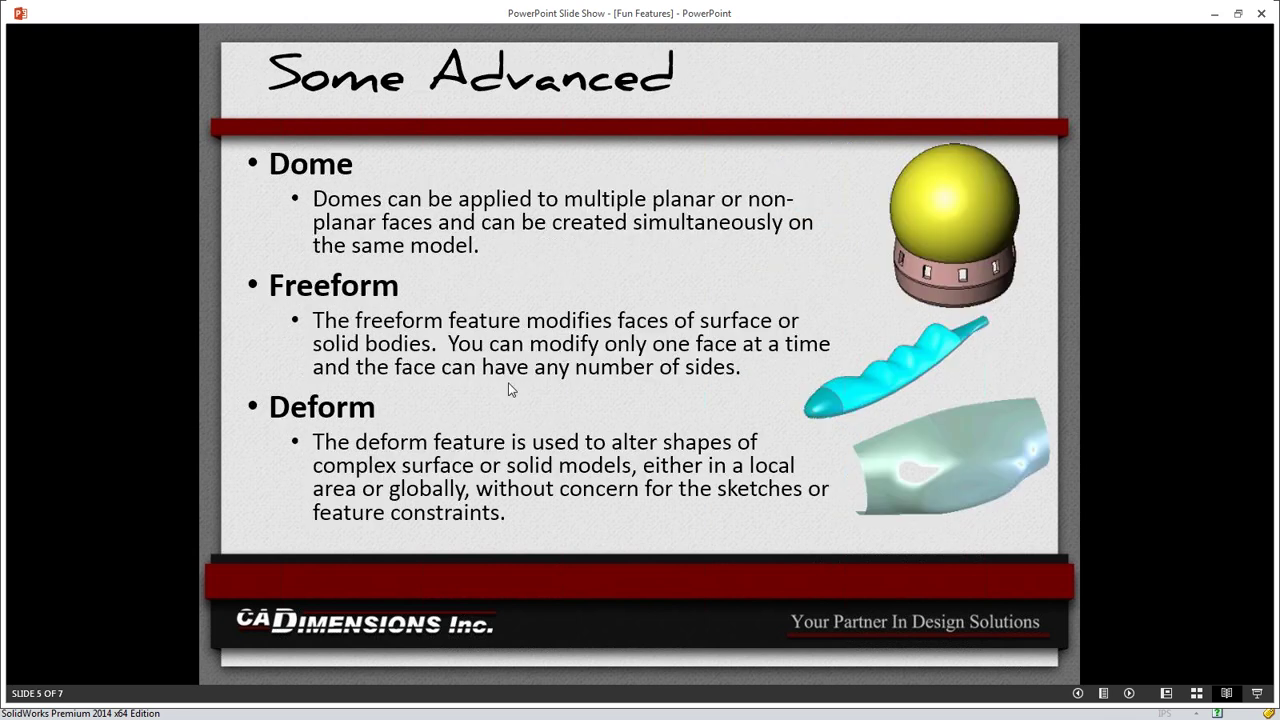
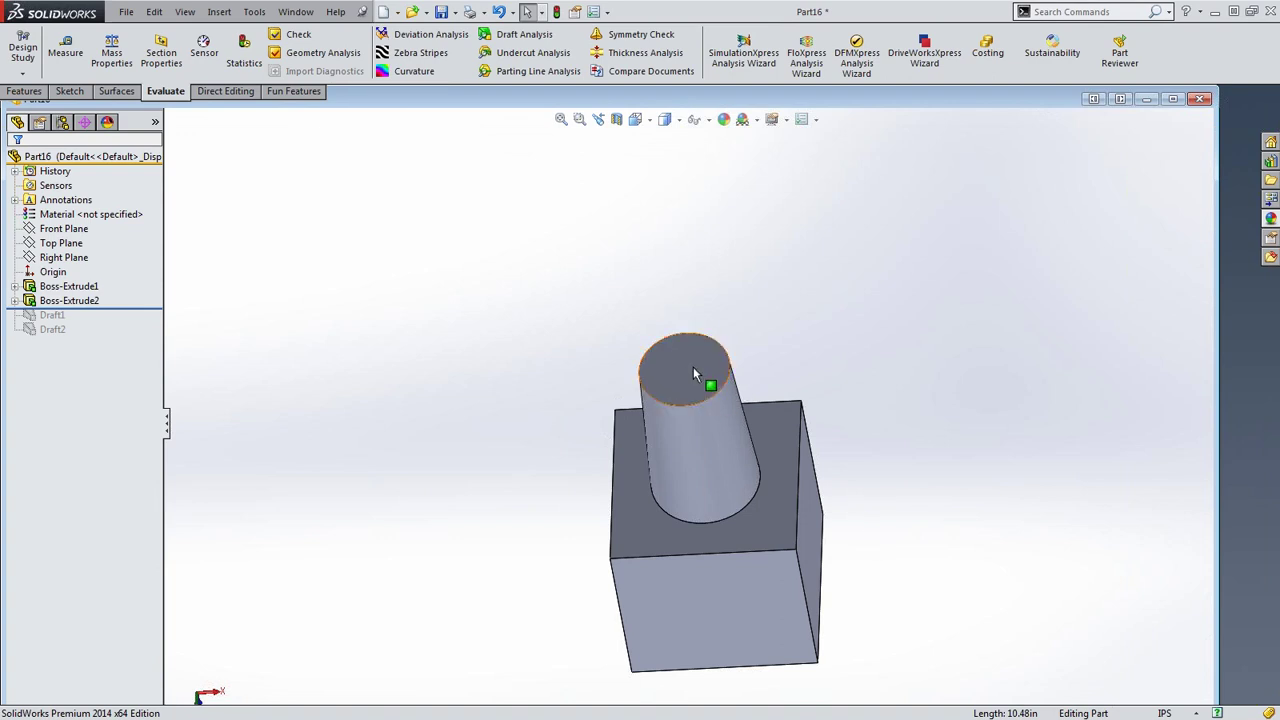
Maximize the Part16 window and start a Dome on the tapered cylinder's circular end face
{"action": "middle_click_drag", "start_coordinate": [811, 646], "coordinate": [963, 619]}
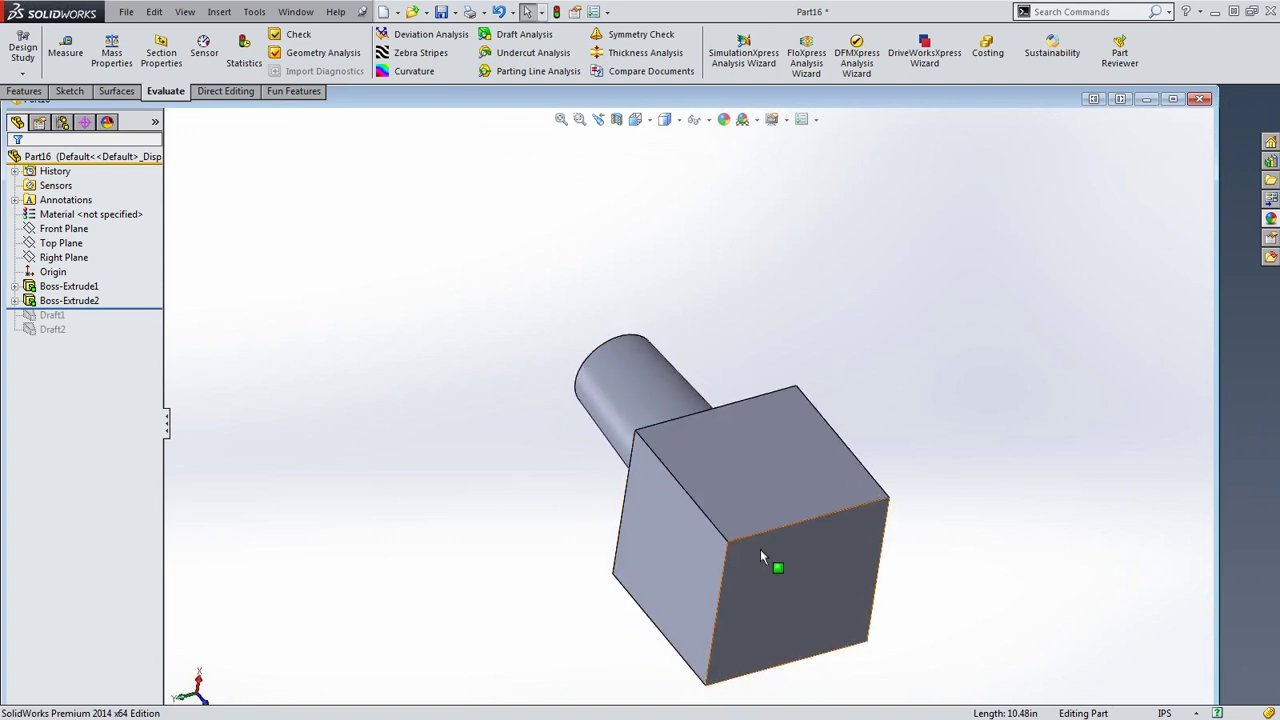
{"action": "middle_click_drag", "start_coordinate": [466, 430], "coordinate": [598, 451]}
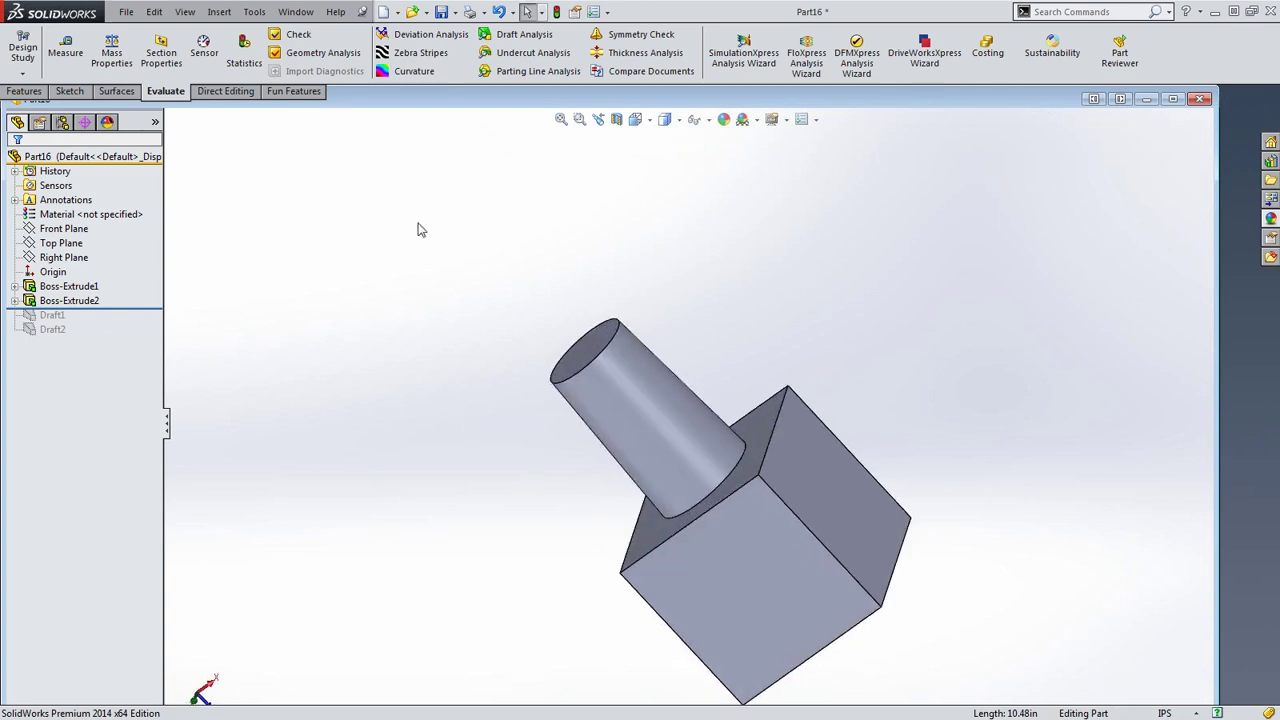
{"action": "left_click", "coordinate": [294, 92]}
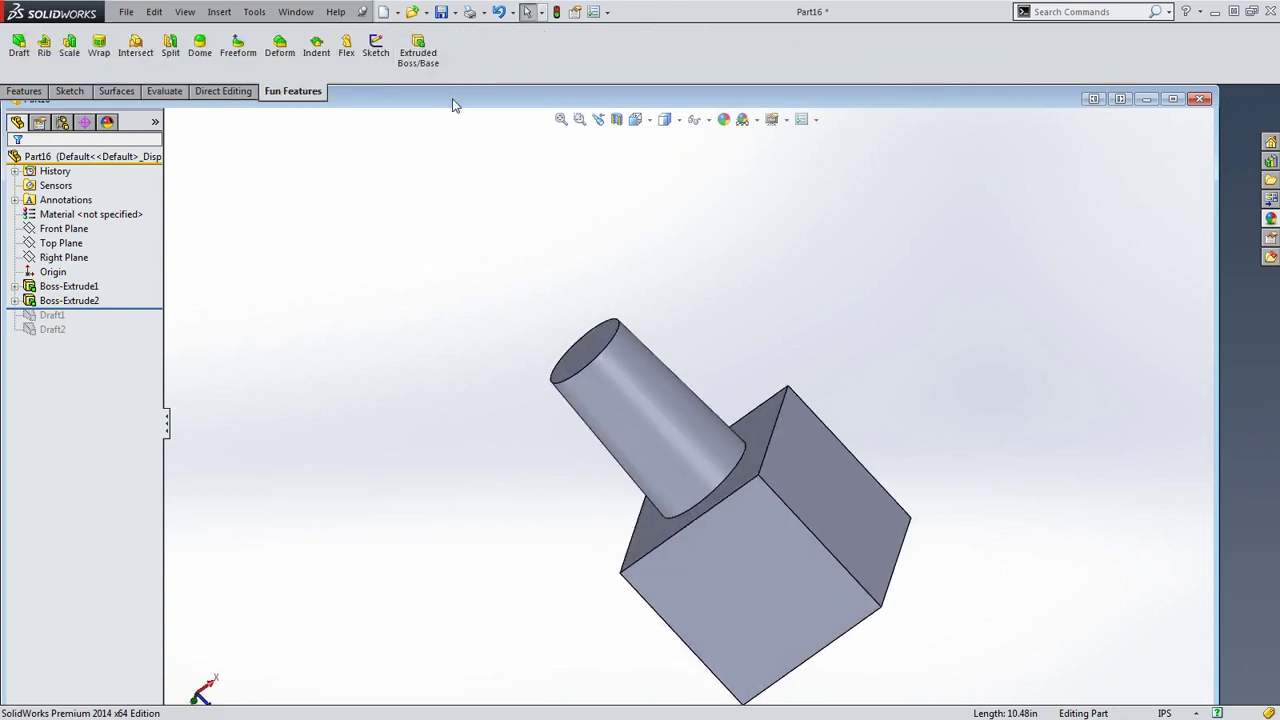
{"action": "double_click", "coordinate": [450, 101]}
{"action": "left_click", "coordinate": [198, 47]}
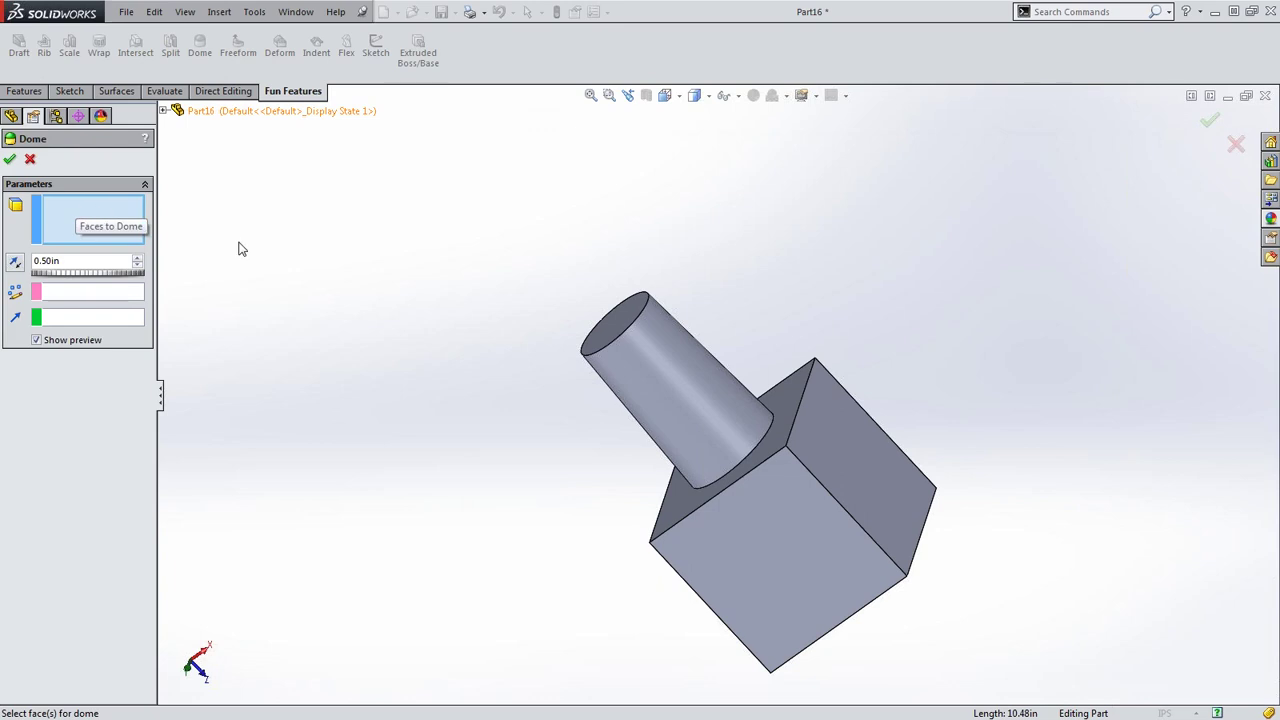
{"action": "left_click", "coordinate": [617, 321]}
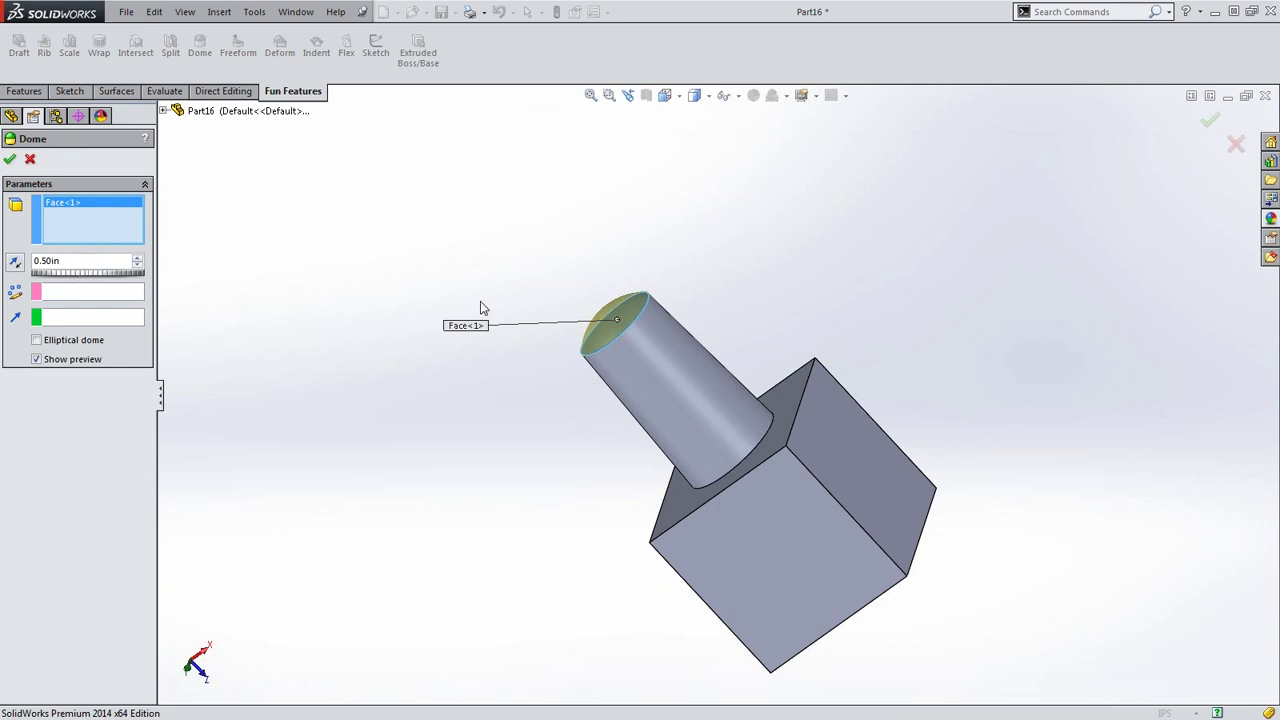
{"action": "middle_click_drag", "start_coordinate": [675, 292], "coordinate": [793, 282]}
{"action": "scroll", "coordinate": [793, 282], "scroll_direction": "down", "scroll_amount": 6}
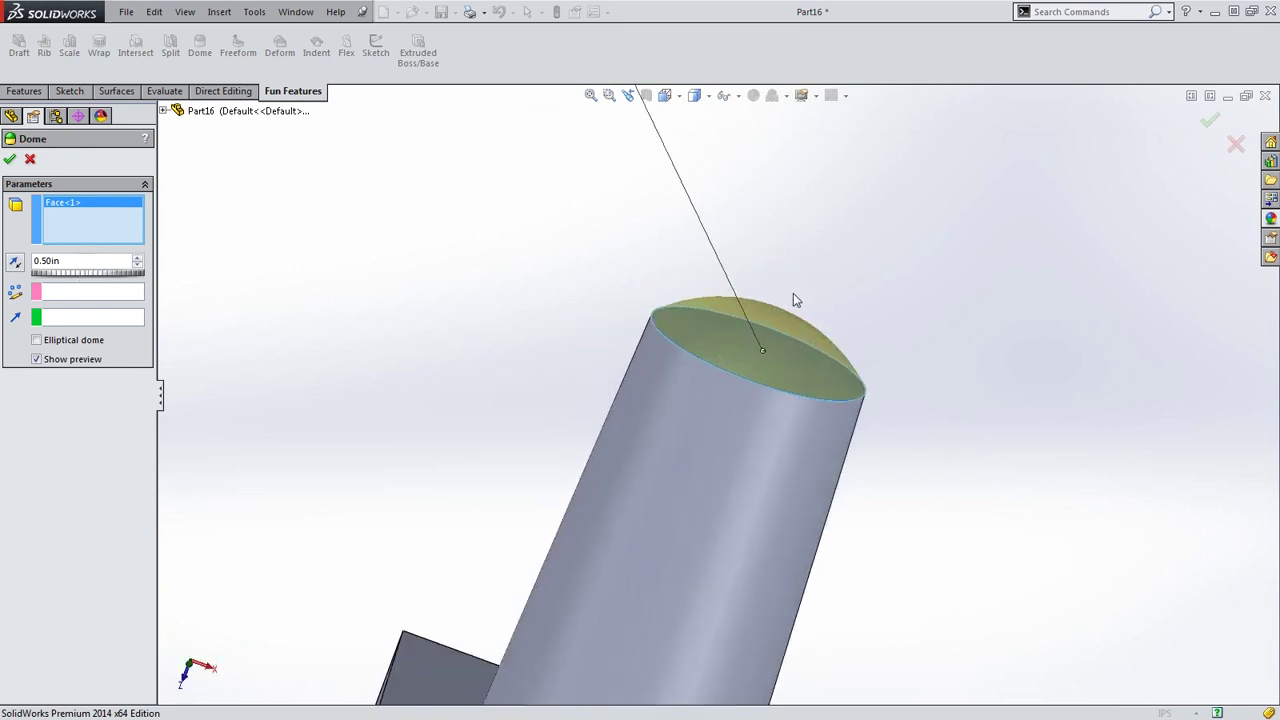
{"action": "middle_click_drag", "start_coordinate": [790, 410], "coordinate": [760, 340]}
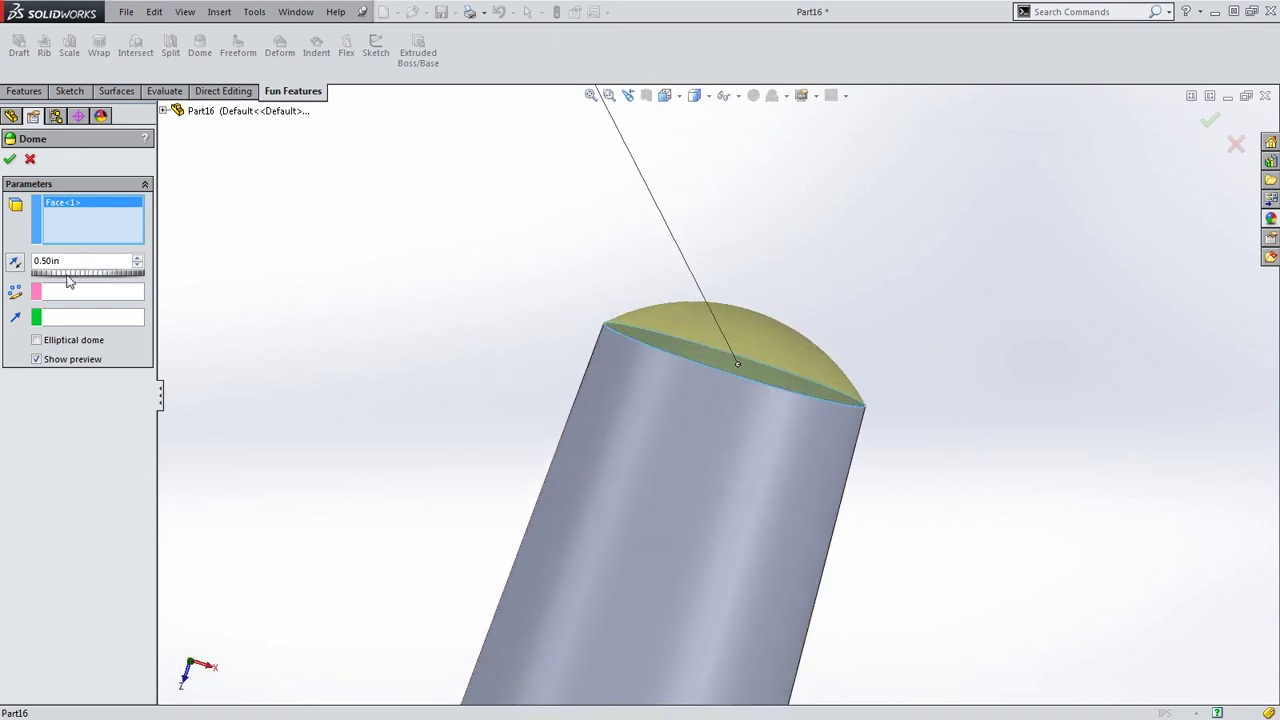
Increase the dome's height to 7.50 in and create the dome
{"action": "left_click", "coordinate": [139, 258]}
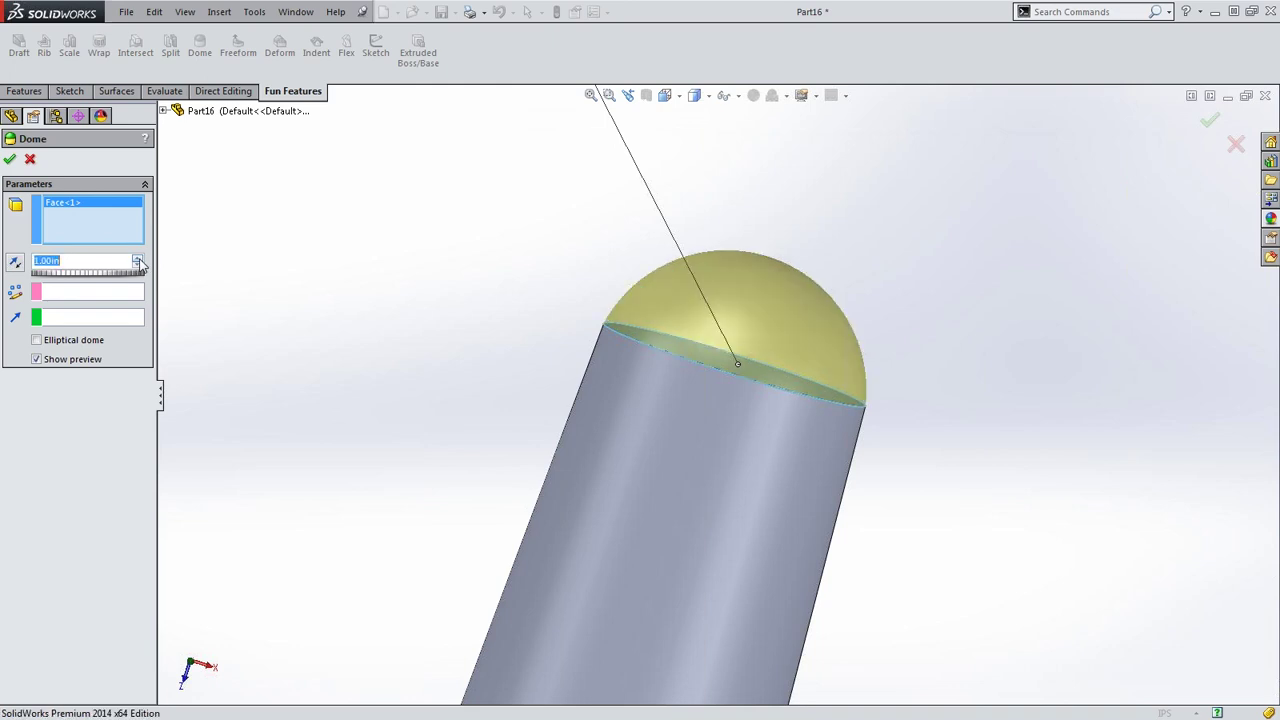
{"action": "left_click", "coordinate": [139, 258]}
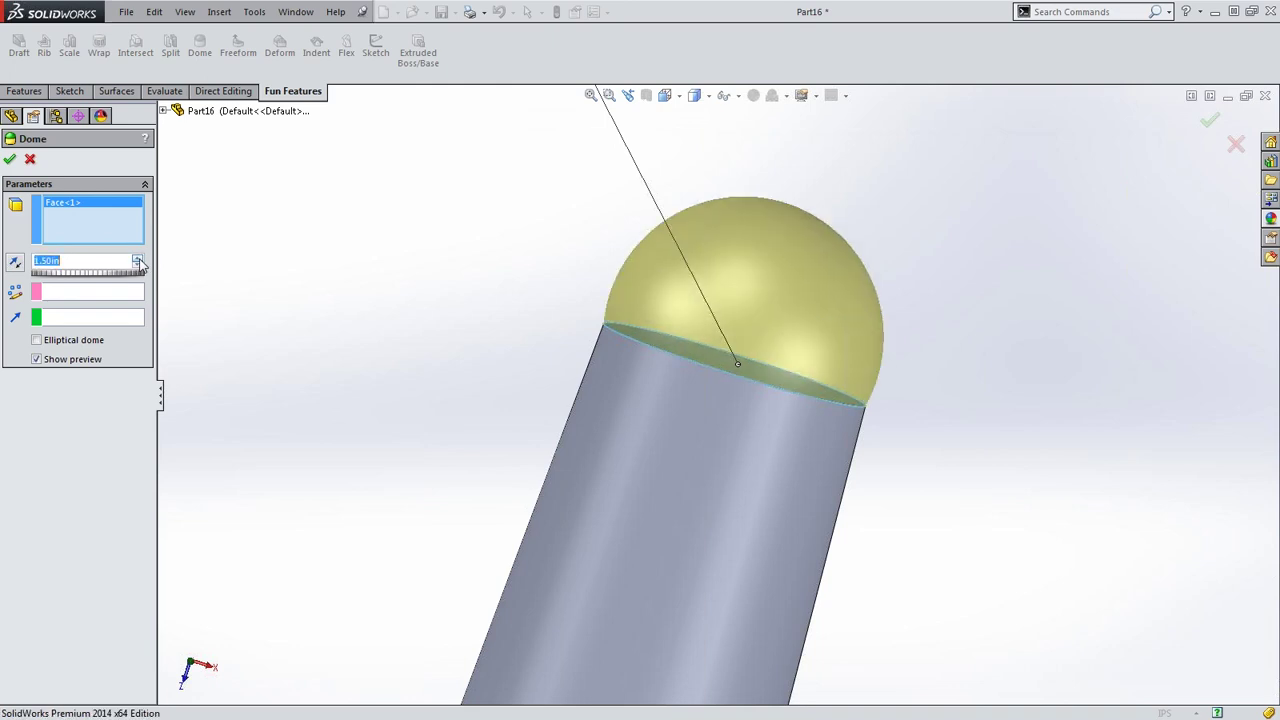
{"action": "left_click", "coordinate": [139, 258]}
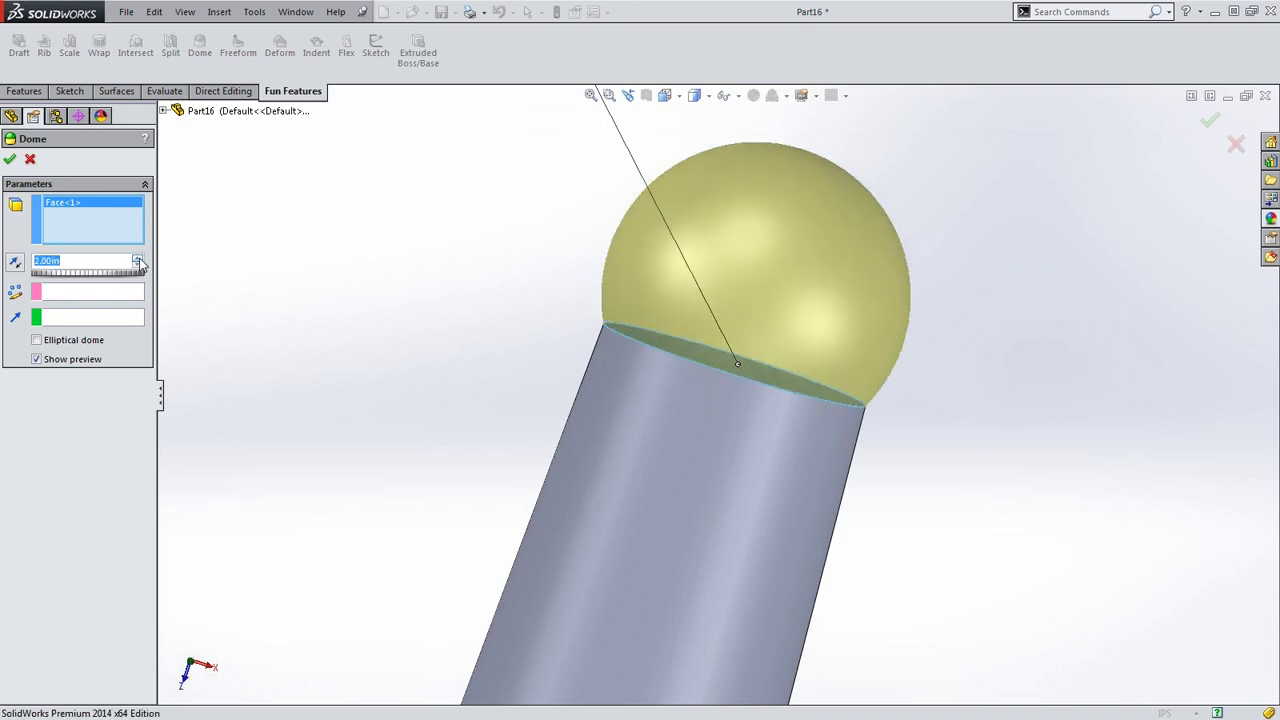
{"action": "left_click", "coordinate": [139, 258]}
{"action": "left_click", "coordinate": [139, 258]}
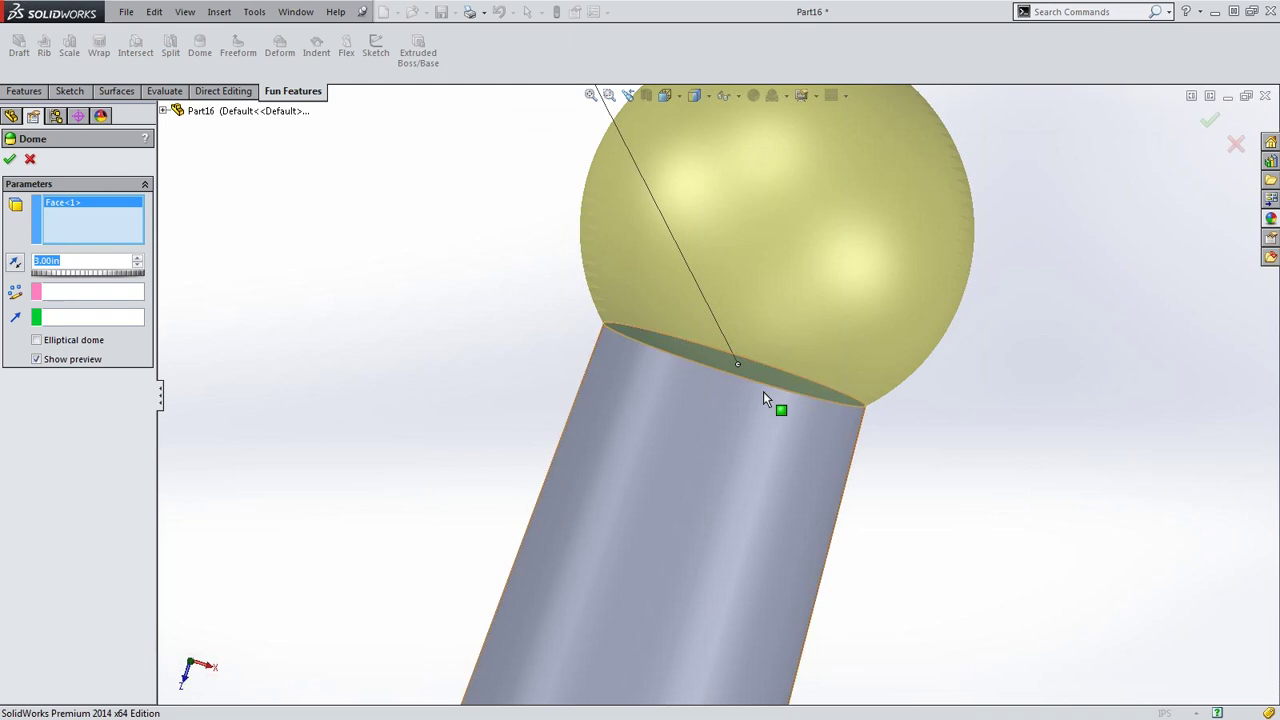
{"action": "scroll", "coordinate": [772, 281], "scroll_direction": "up", "scroll_amount": 3}
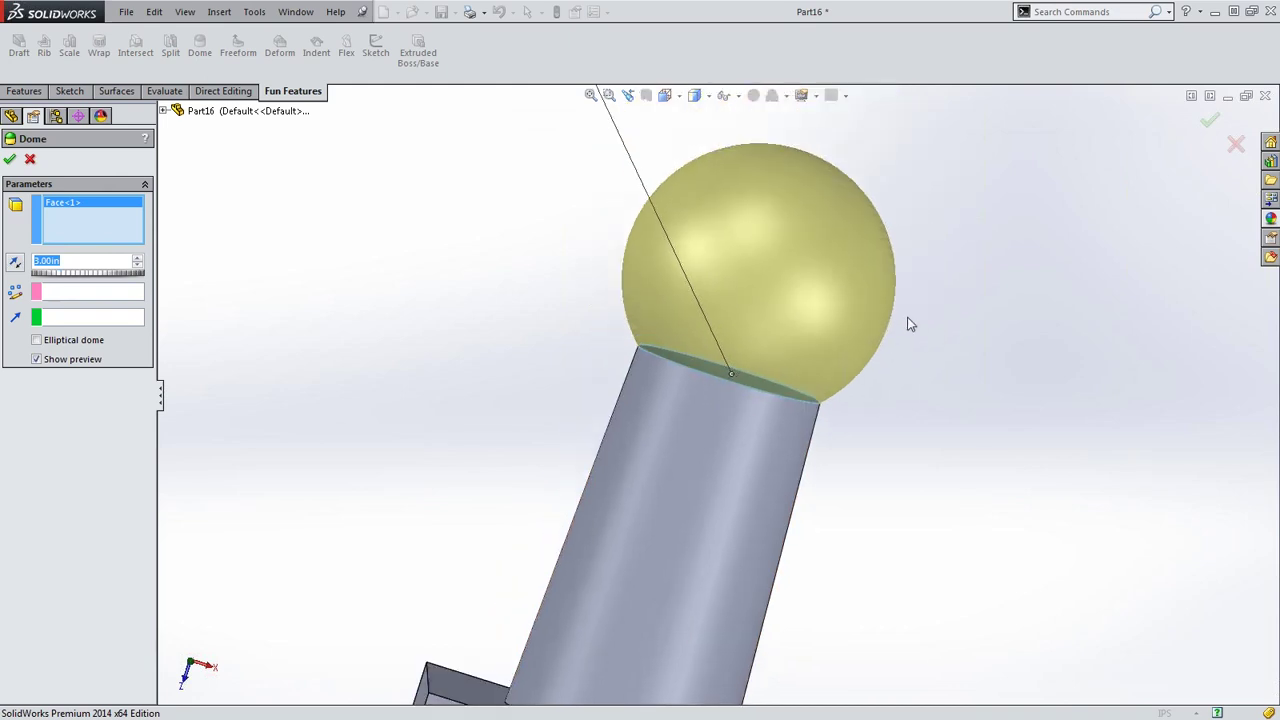
{"action": "left_click", "coordinate": [138, 258]}
{"action": "left_click", "coordinate": [138, 258]}
{"action": "left_click", "coordinate": [138, 258]}
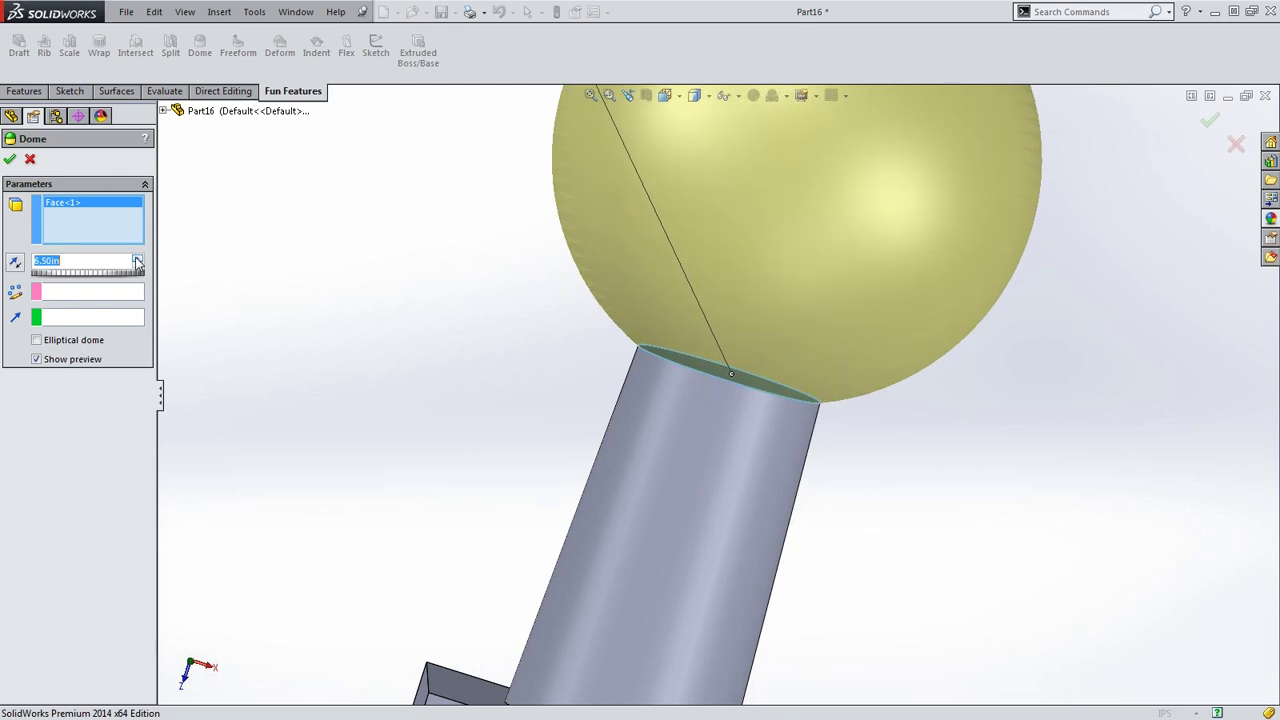
{"action": "scroll", "coordinate": [733, 257], "scroll_direction": "up", "scroll_amount": 4}
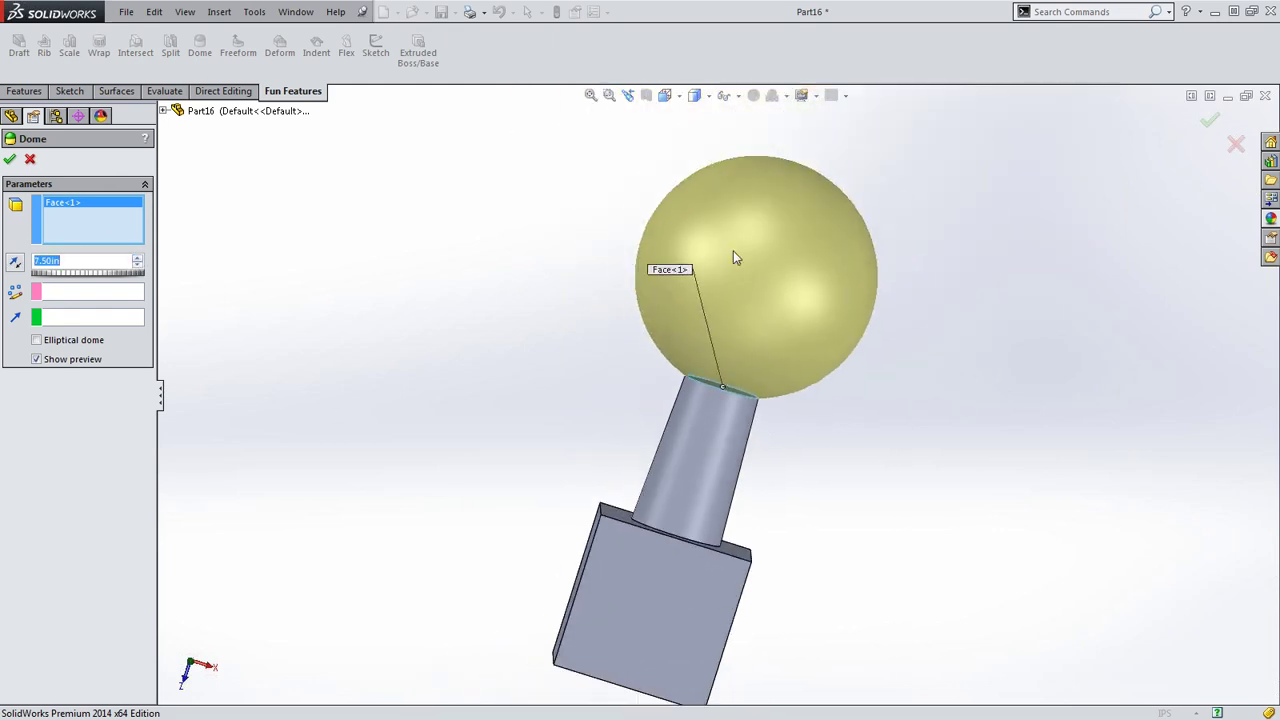
{"action": "left_click", "coordinate": [9, 159]}
Edit the dome on the tapered cylinder and make it an elliptical dome
{"action": "middle_click_drag", "start_coordinate": [813, 335], "coordinate": [719, 413]}
{"action": "key", "text": "ctrl+1"}
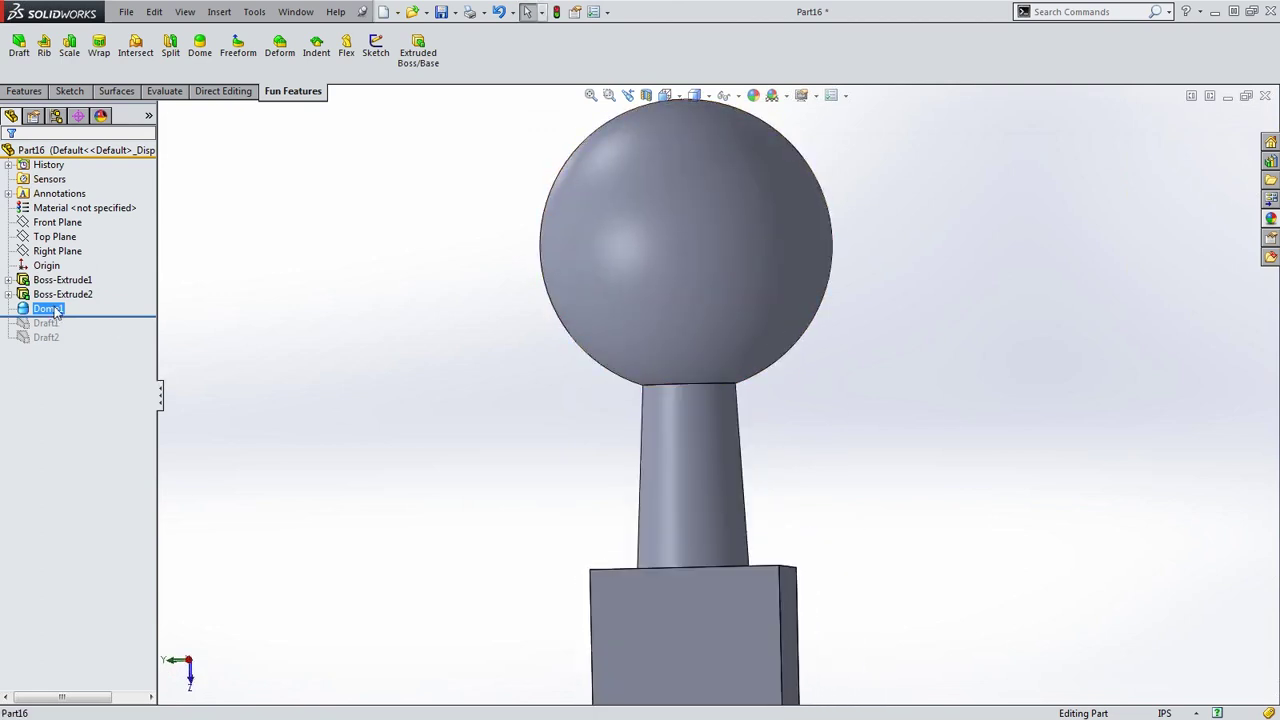
{"action": "scroll", "coordinate": [716, 408], "scroll_direction": "up", "scroll_amount": 2}
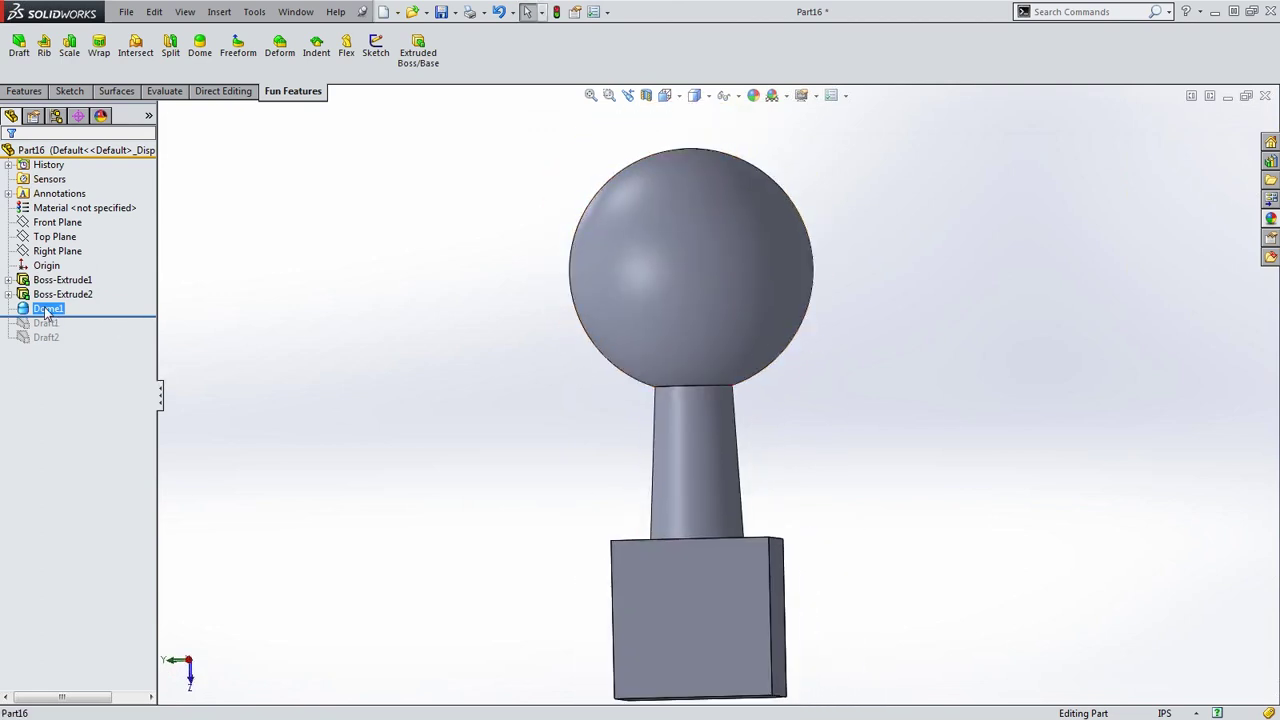
{"action": "left_click", "coordinate": [62, 266]}
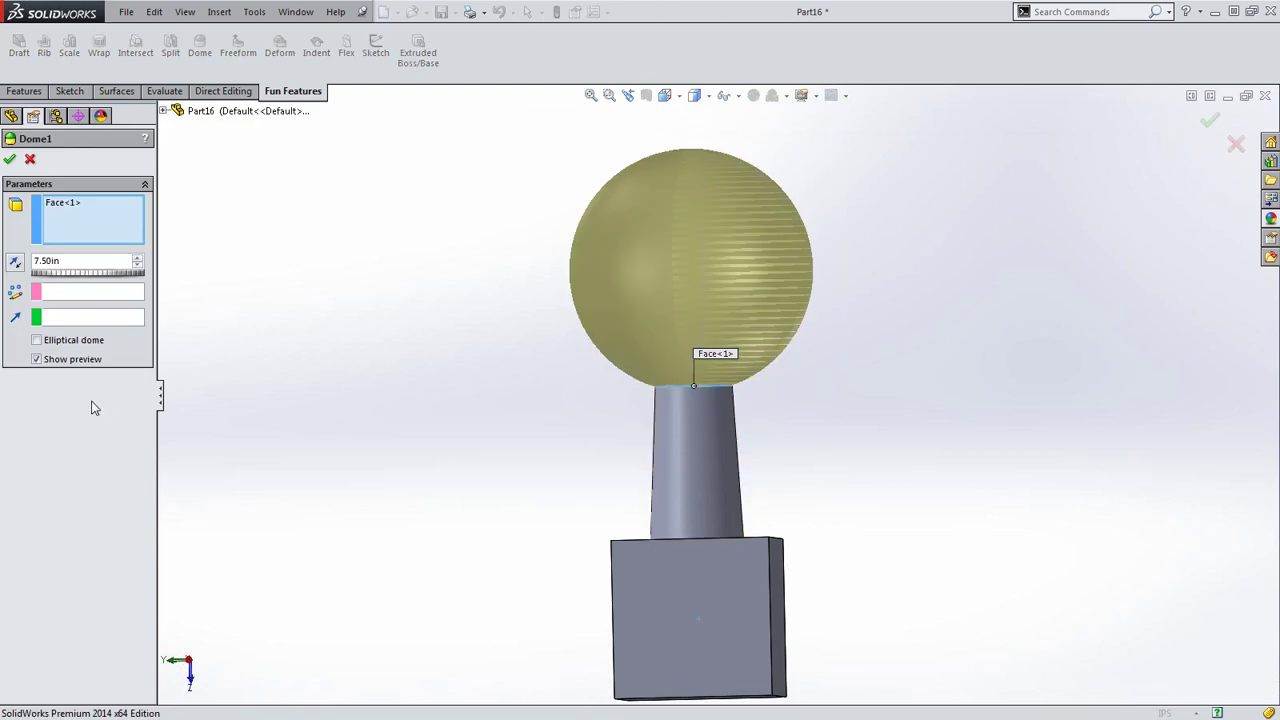
{"action": "left_click", "coordinate": [37, 341]}
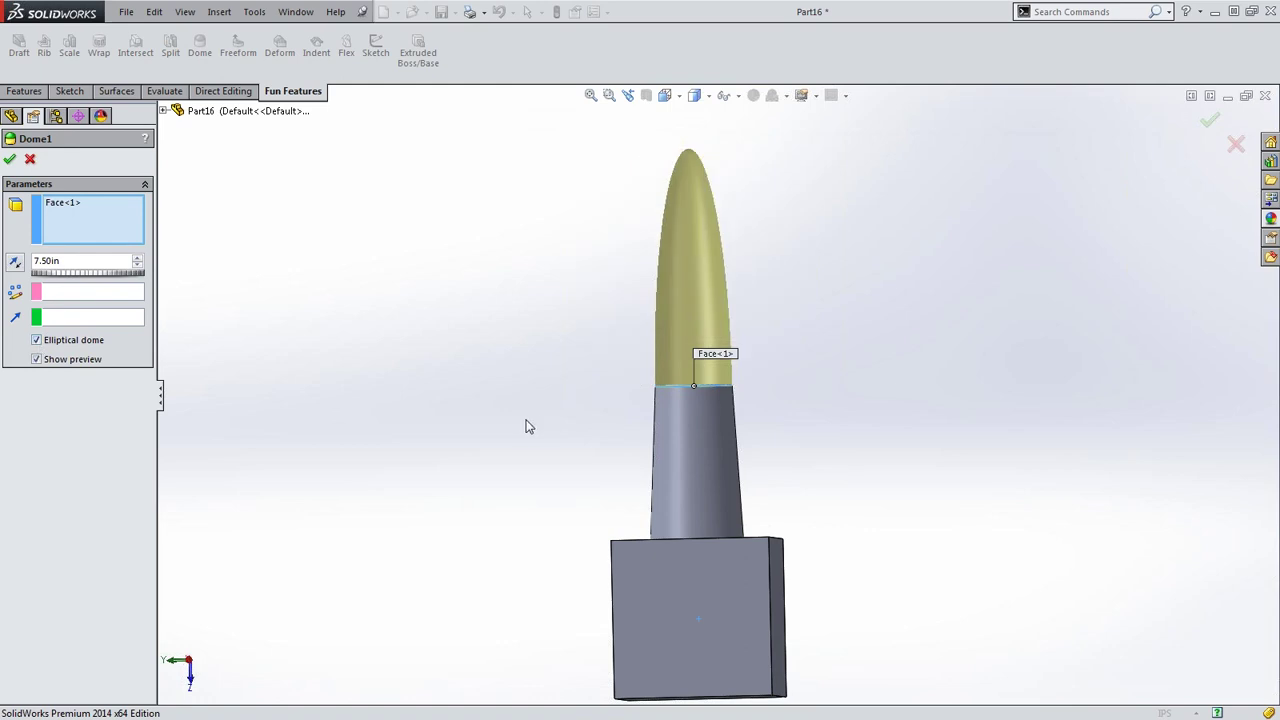
{"action": "middle_click_drag", "start_coordinate": [720, 383], "coordinate": [655, 395]}
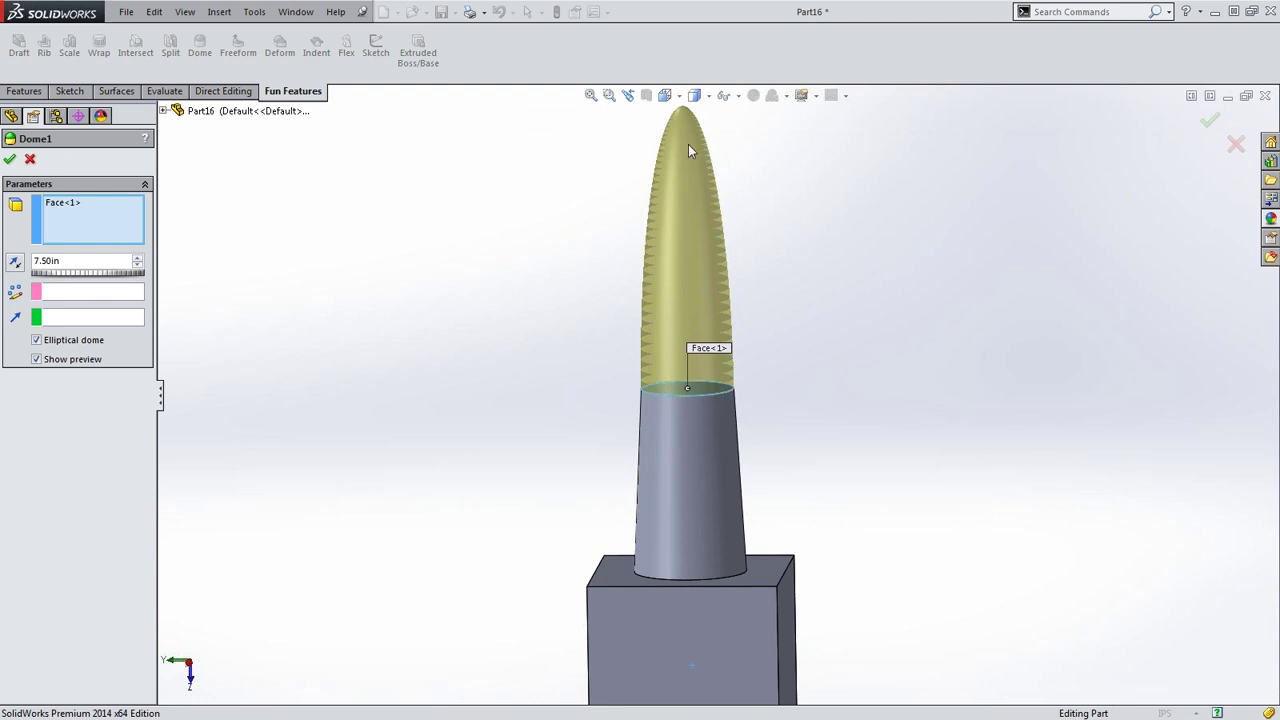
Try the elliptical dome at heights of 2.50 in and 5.00 in, and set it to 10.00 in
{"action": "left_click", "coordinate": [137, 266]}
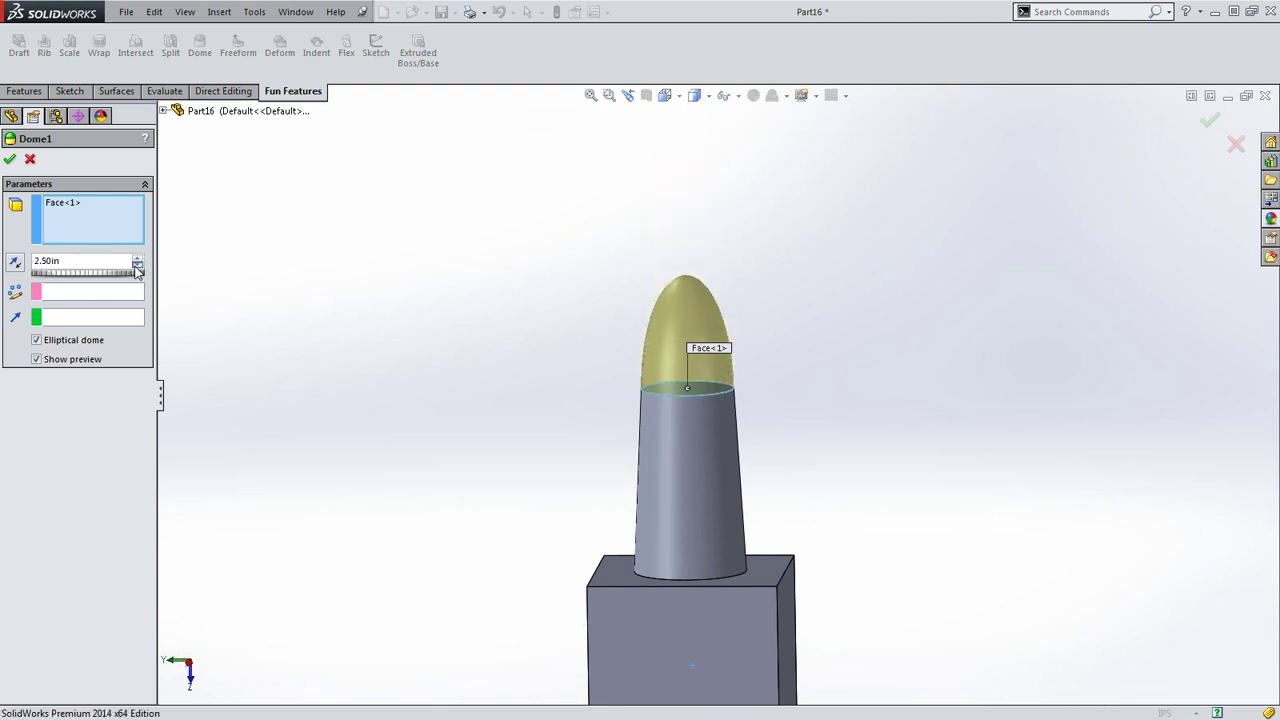
{"action": "type", "text": "7"}
{"action": "key", "text": "Return"}
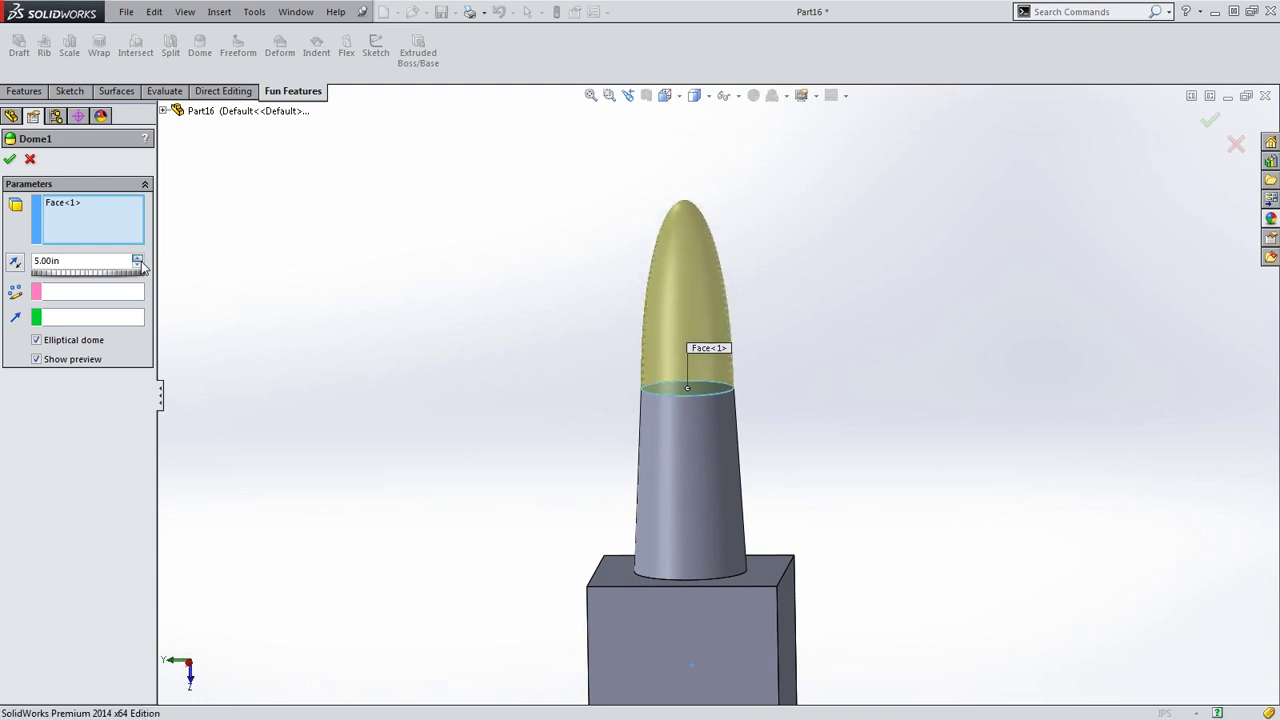
{"action": "type", "text": "10"}
{"action": "key", "text": "Return"}
{"action": "scroll", "coordinate": [592, 360], "scroll_direction": "up", "scroll_amount": 3}
{"action": "scroll", "coordinate": [808, 317], "scroll_direction": "down", "scroll_amount": 3}
{"action": "middle_click_drag", "start_coordinate": [808, 317], "coordinate": [872, 290]}
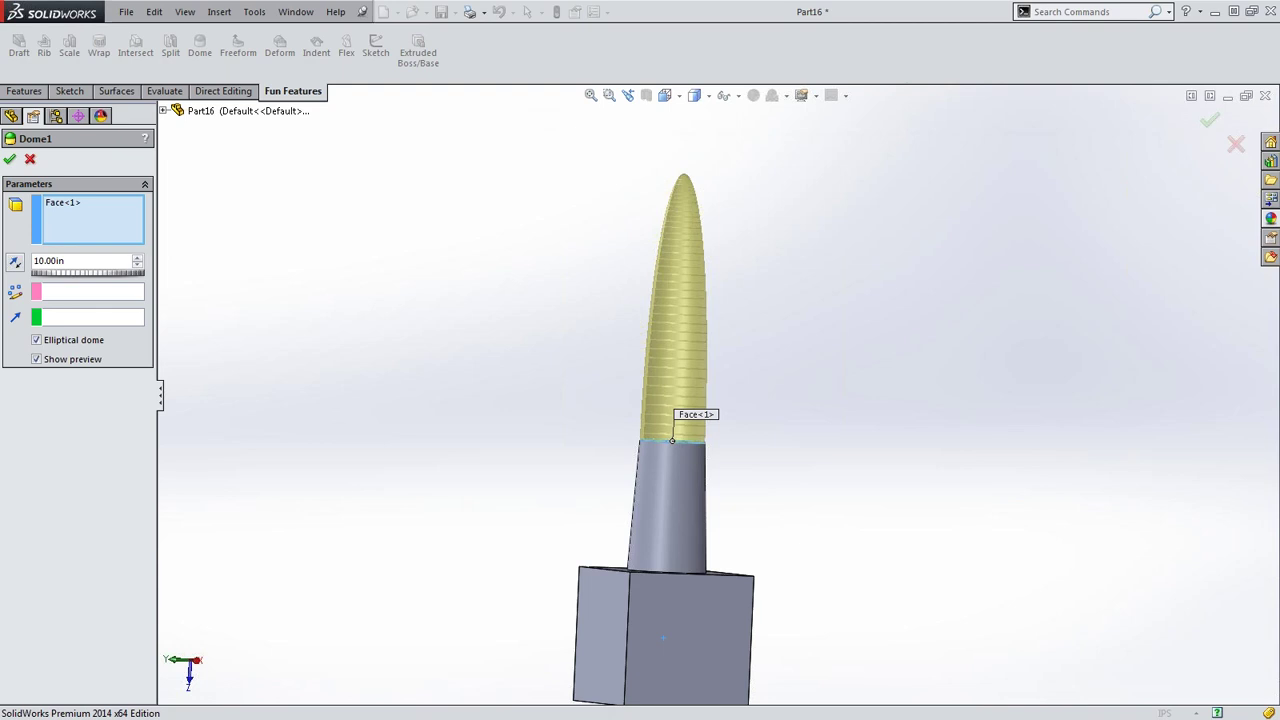
Accept the 10.00 in elliptical dome on the tapered cylinder and inspect its shape
{"action": "left_click", "coordinate": [9, 162]}
{"action": "mouse_move", "coordinate": [851, 326]}
{"action": "middle_mouse_down"}
{"action": "mouse_move", "coordinate": [769, 349]}
{"action": "mouse_move", "coordinate": [634, 286]}
{"action": "mouse_move", "coordinate": [845, 334]}
{"action": "middle_mouse_up"}
{"action": "middle_click_drag", "start_coordinate": [780, 414], "coordinate": [757, 440]}
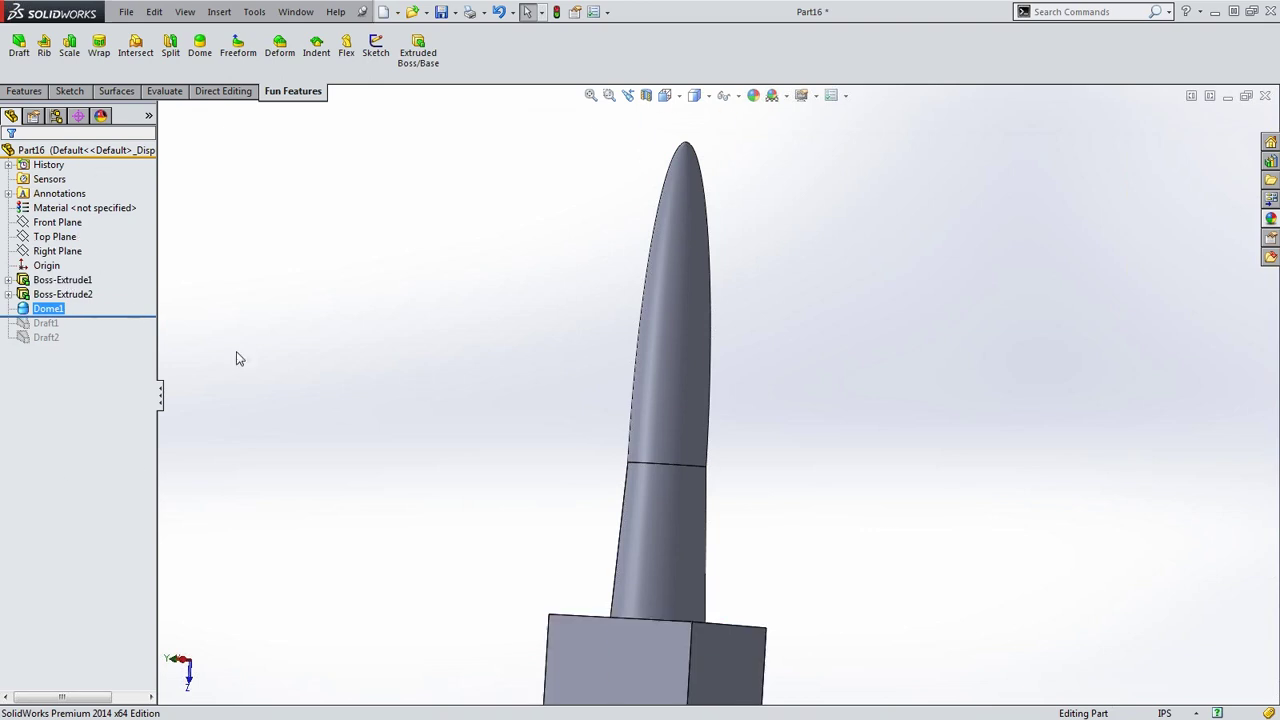
Edit the tapered cylinder's dome, turning off the elliptical option and setting its height to 2.00 in
{"action": "left_click", "coordinate": [30, 309]}
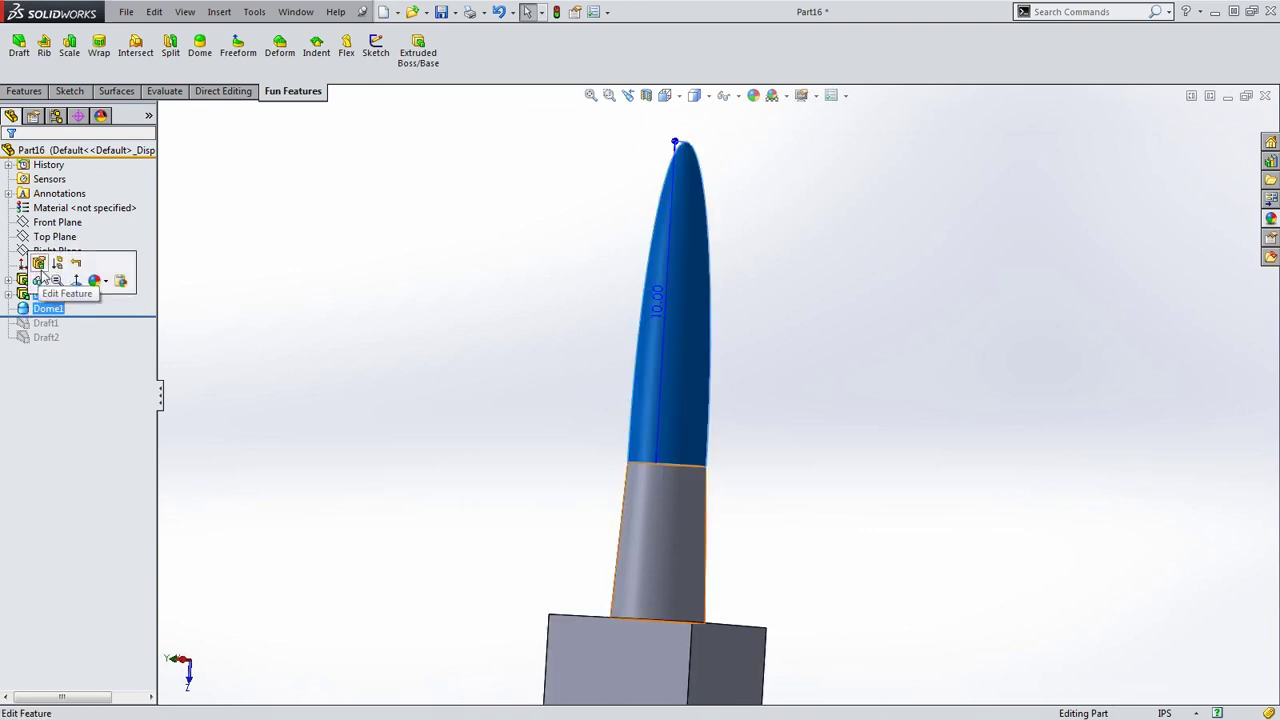
{"action": "left_click", "coordinate": [38, 264]}
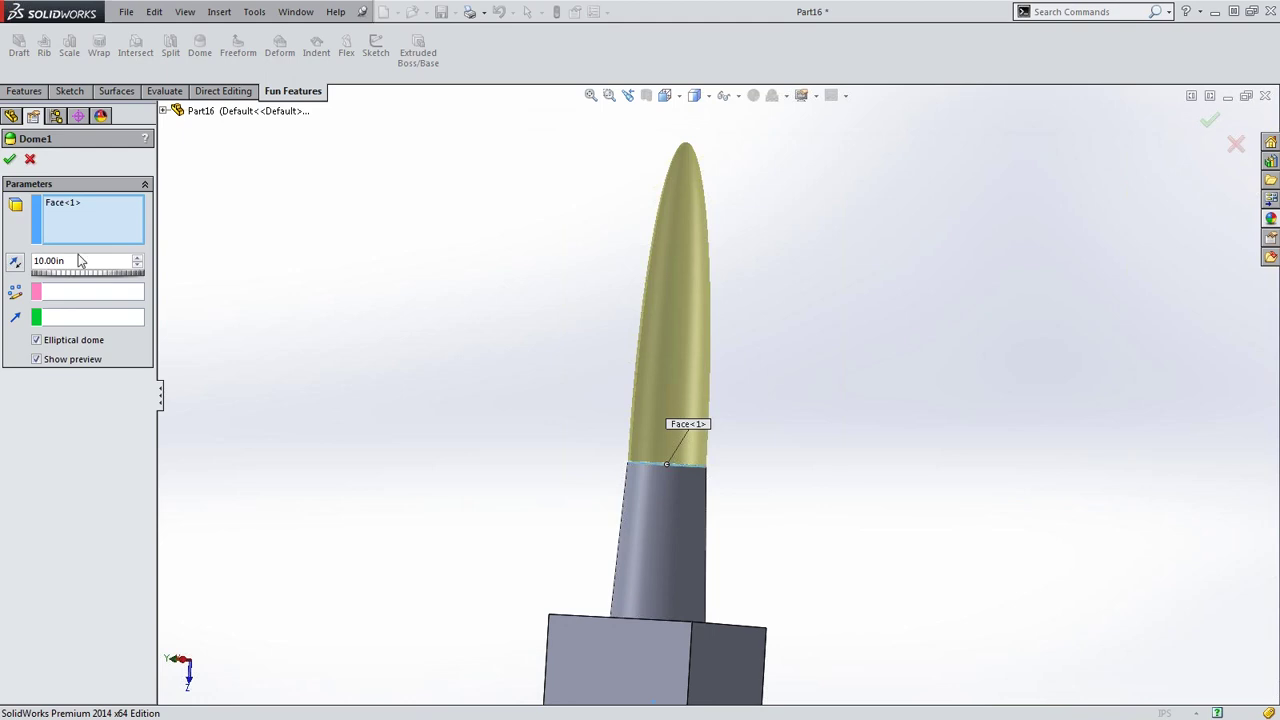
{"action": "left_click", "coordinate": [37, 340]}
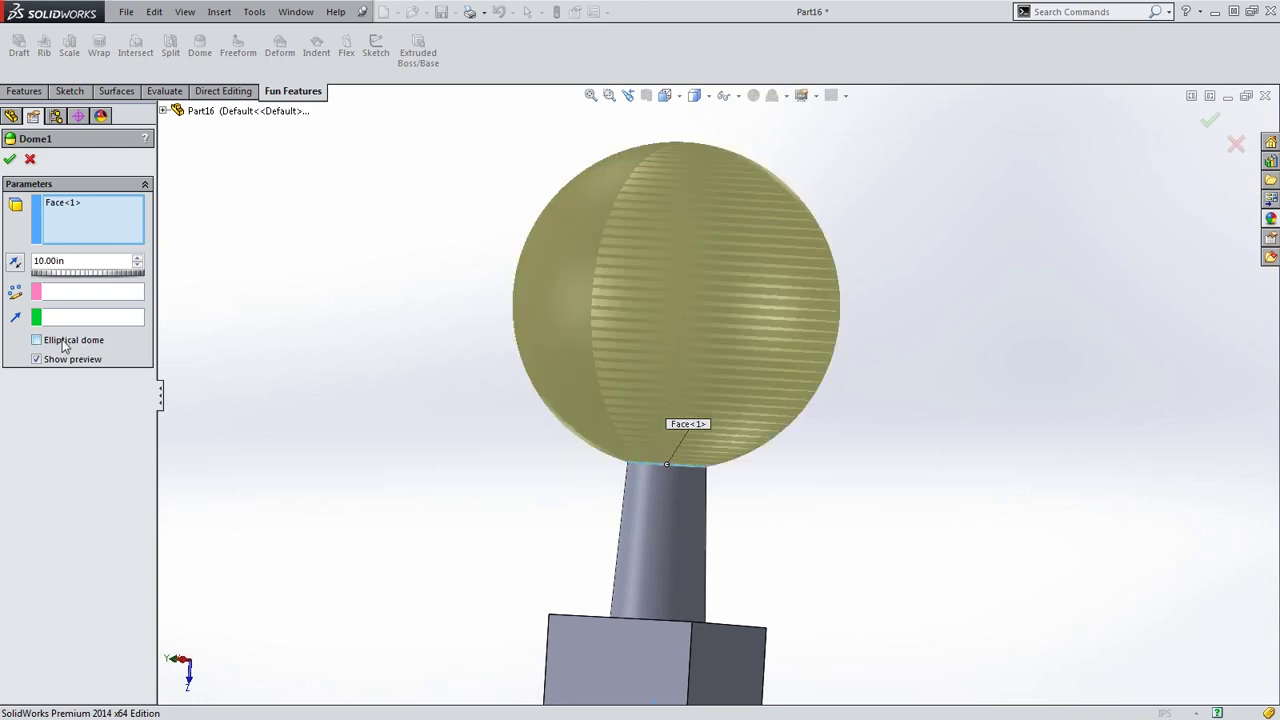
{"action": "left_click", "coordinate": [37, 340]}
{"action": "left_click", "coordinate": [63, 342]}
{"action": "double_click", "coordinate": [103, 260]}
{"action": "key", "text": "Return"}
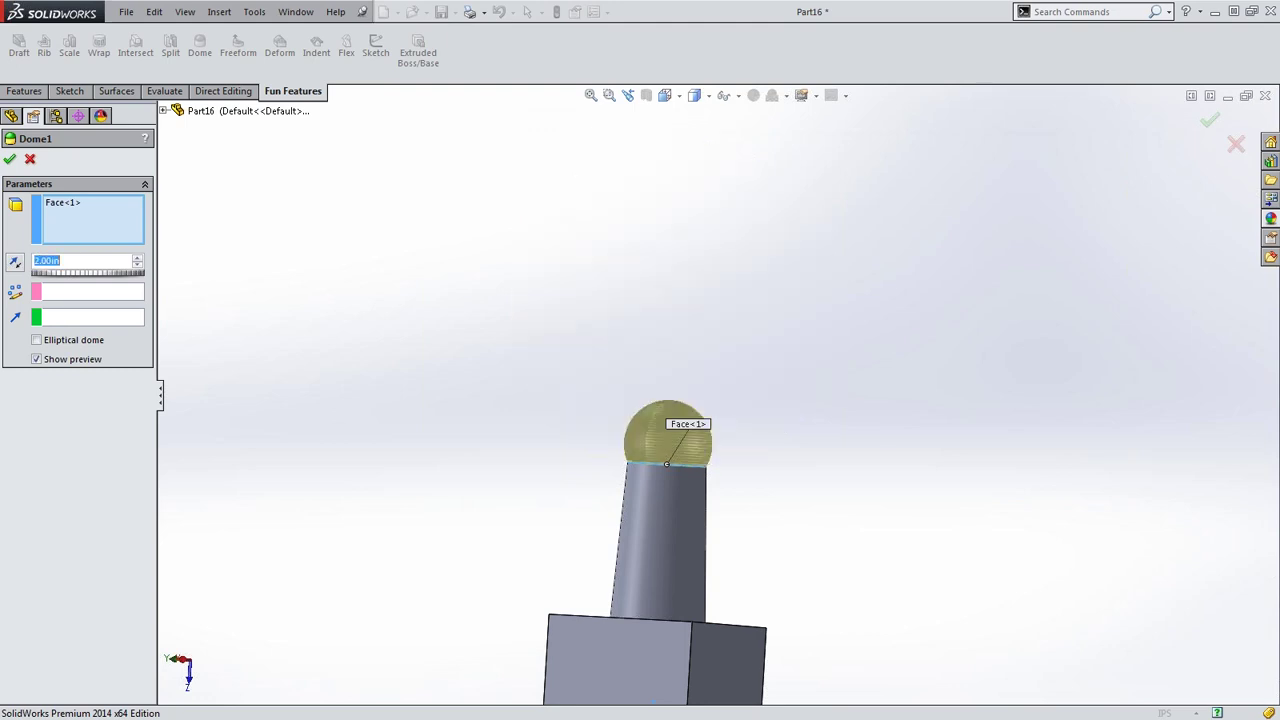
Accept the cylinder's dome and start a Dome on the block's square end face opposite the cylinder
{"action": "scroll", "coordinate": [510, 540], "scroll_direction": "up", "scroll_amount": 5}
{"action": "middle_click_drag", "start_coordinate": [573, 617], "coordinate": [564, 354]}
{"action": "left_click", "coordinate": [667, 608]}
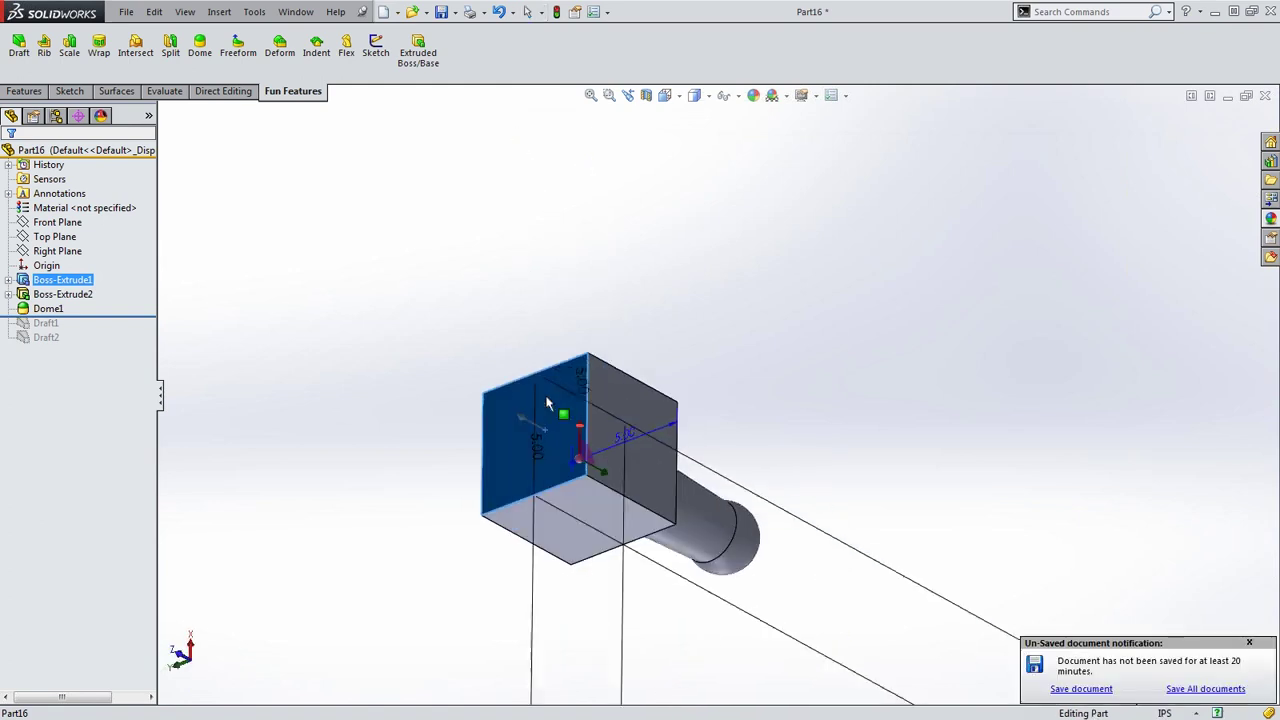
{"action": "scroll", "coordinate": [564, 354], "scroll_direction": "down", "scroll_amount": 3}
{"action": "left_click", "coordinate": [195, 50]}
{"action": "middle_click_drag", "start_coordinate": [656, 367], "coordinate": [519, 317]}
{"action": "scroll", "coordinate": [517, 305], "scroll_direction": "down", "scroll_amount": 2}
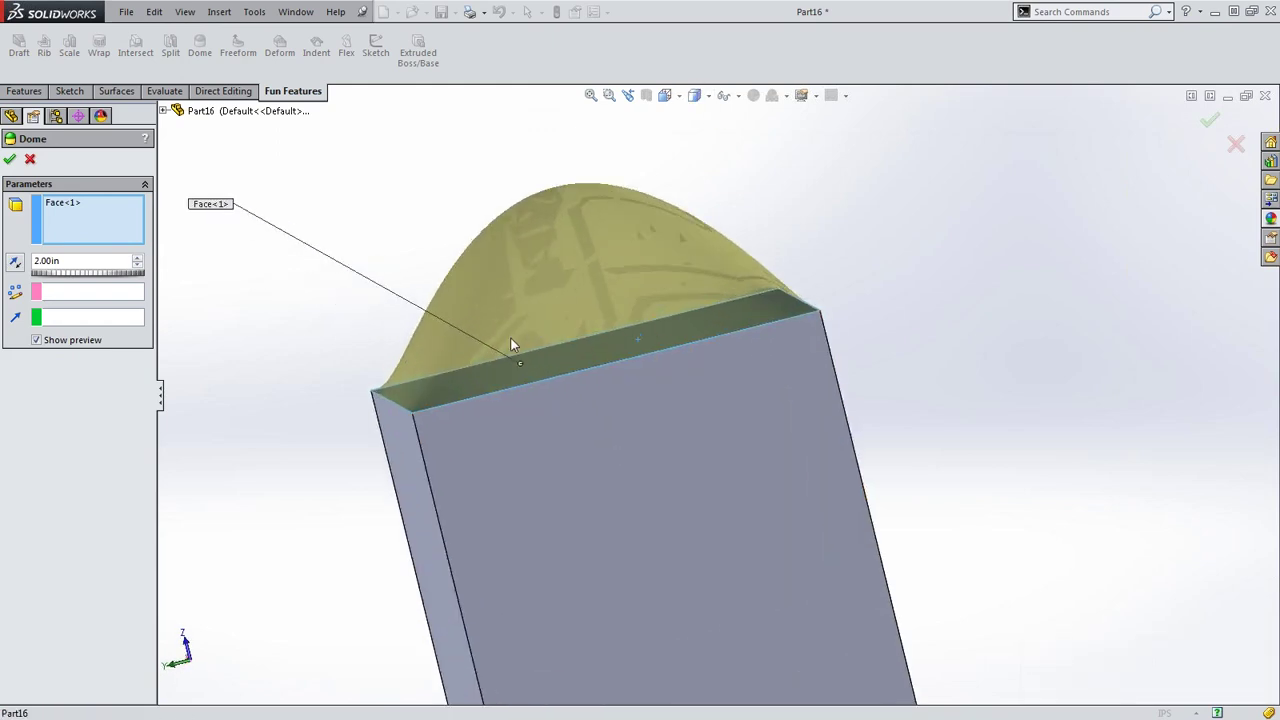
Try a height of 3.00 in for the block's dome, then create it at 2.00 in
{"action": "left_click", "coordinate": [137, 258]}
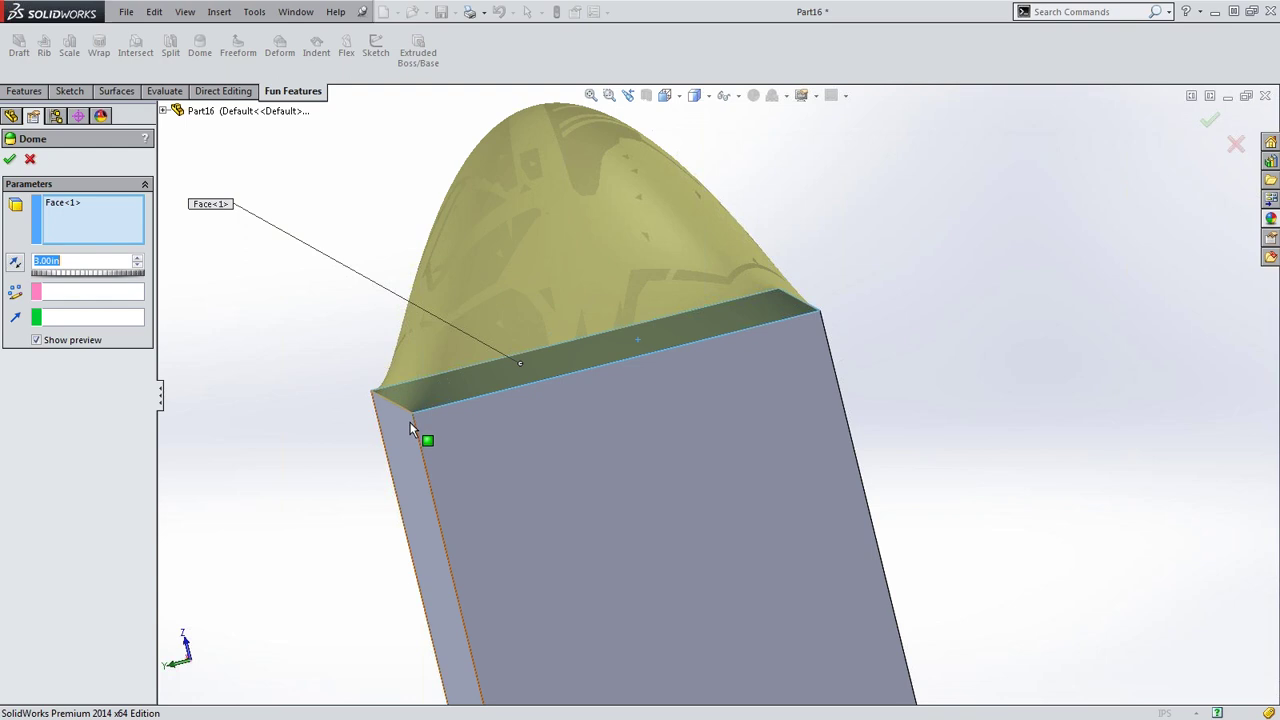
{"action": "middle_click_drag", "start_coordinate": [472, 322], "coordinate": [661, 287]}
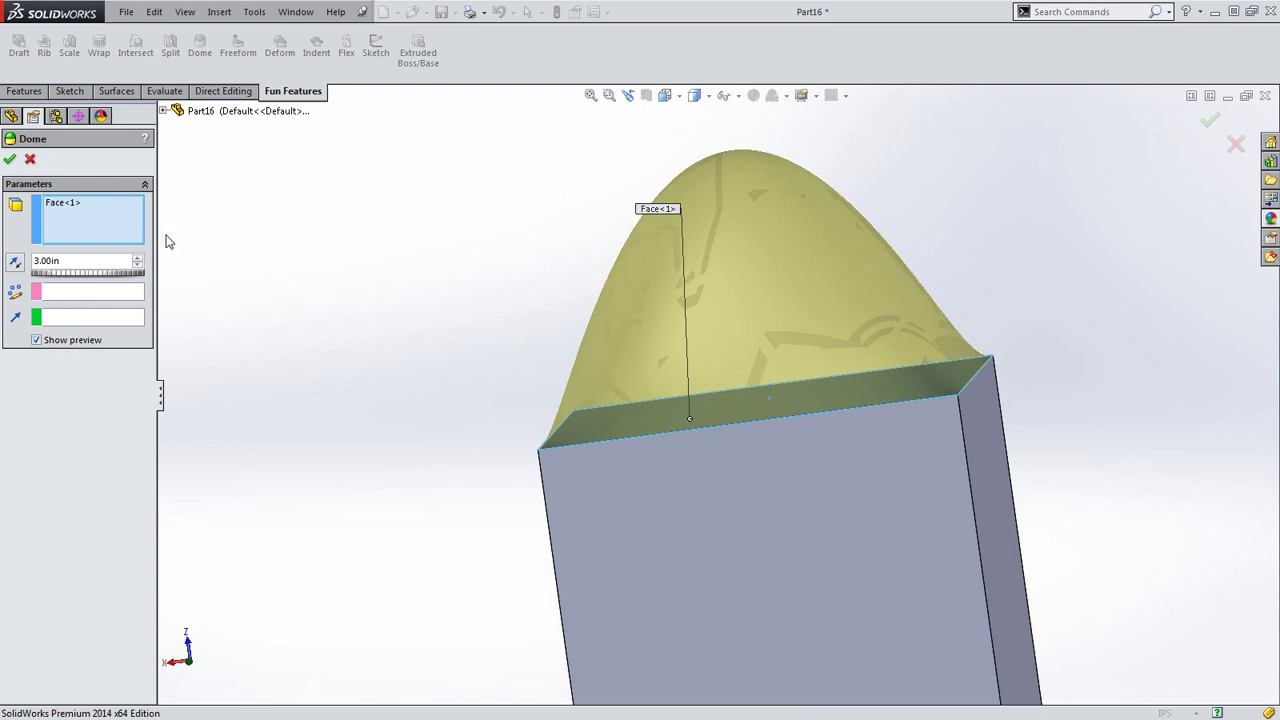
{"action": "left_click", "coordinate": [137, 257]}
{"action": "middle_click_drag", "start_coordinate": [753, 317], "coordinate": [695, 328]}
{"action": "left_click", "coordinate": [138, 267]}
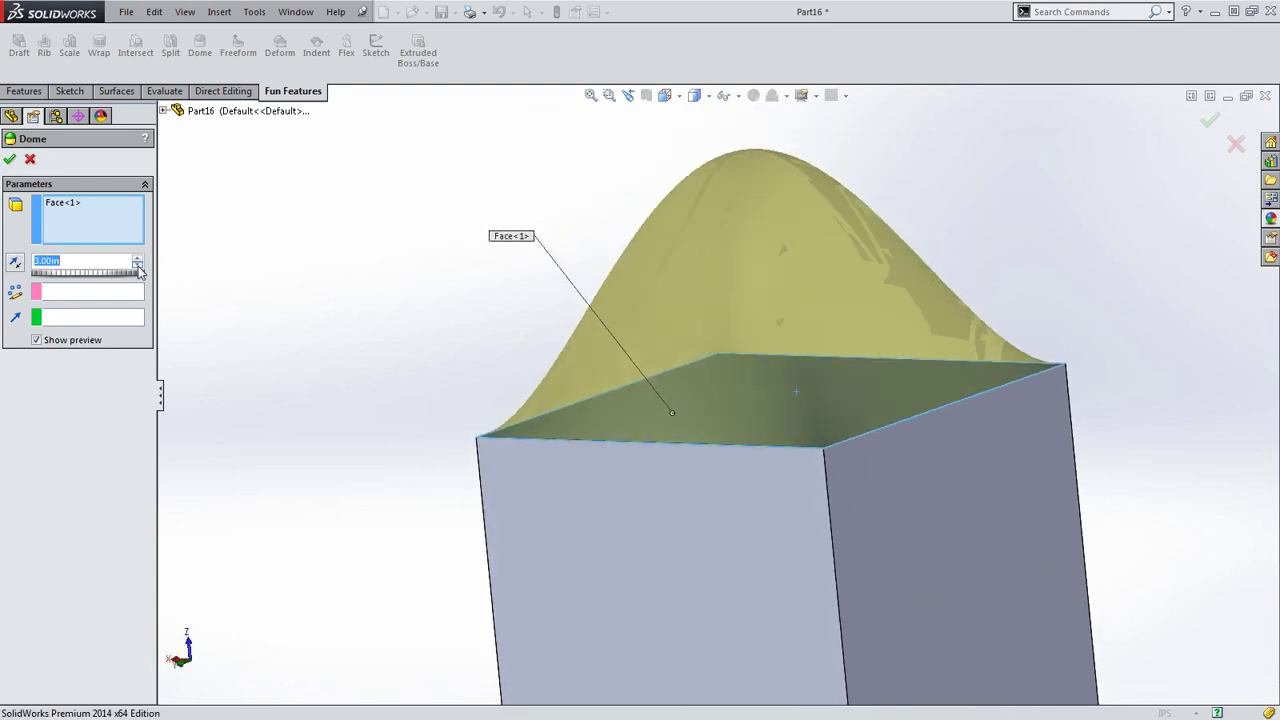
{"action": "left_click", "coordinate": [138, 267]}
{"action": "left_click", "coordinate": [138, 267]}
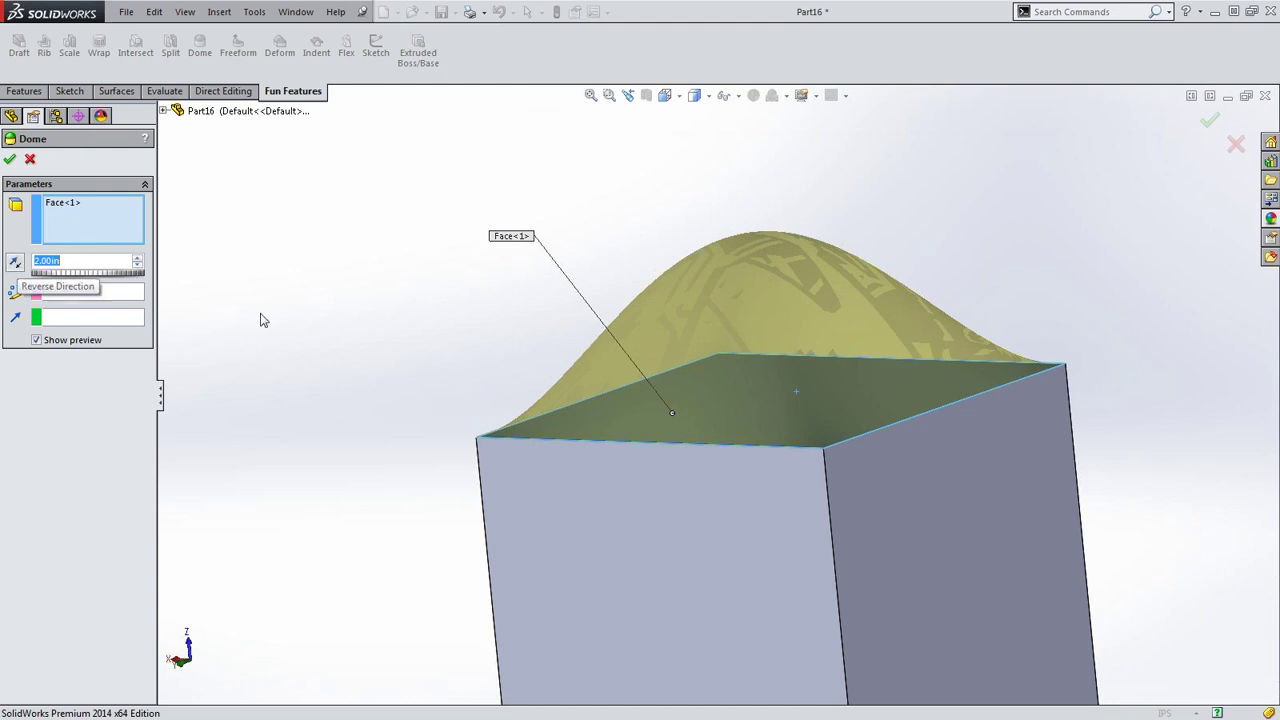
{"action": "key", "text": "Return"}
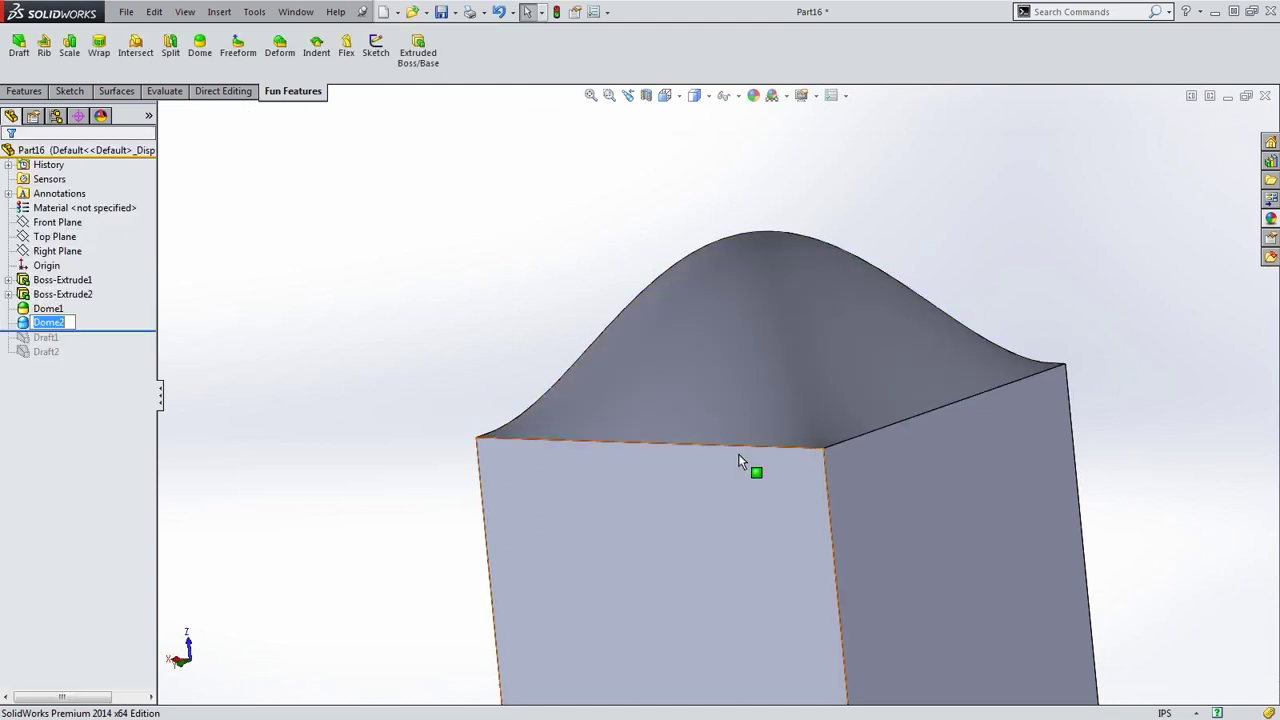
Edit the dome on the block's end face, reversing its direction into the block and setting its height to 1.00 in
{"action": "middle_click_drag", "start_coordinate": [790, 372], "coordinate": [832, 385]}
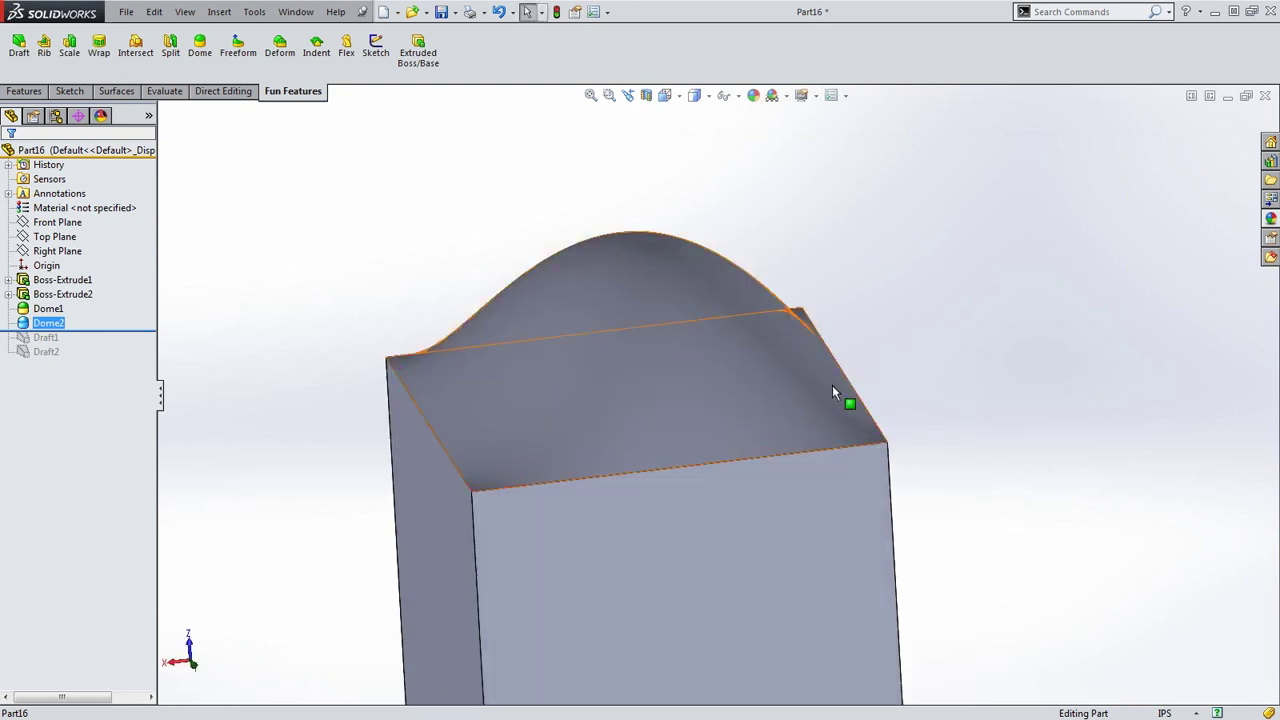
{"action": "double_click", "coordinate": [647, 260]}
{"action": "middle_click_drag", "start_coordinate": [647, 260], "coordinate": [625, 335]}
{"action": "left_click", "coordinate": [43, 324]}
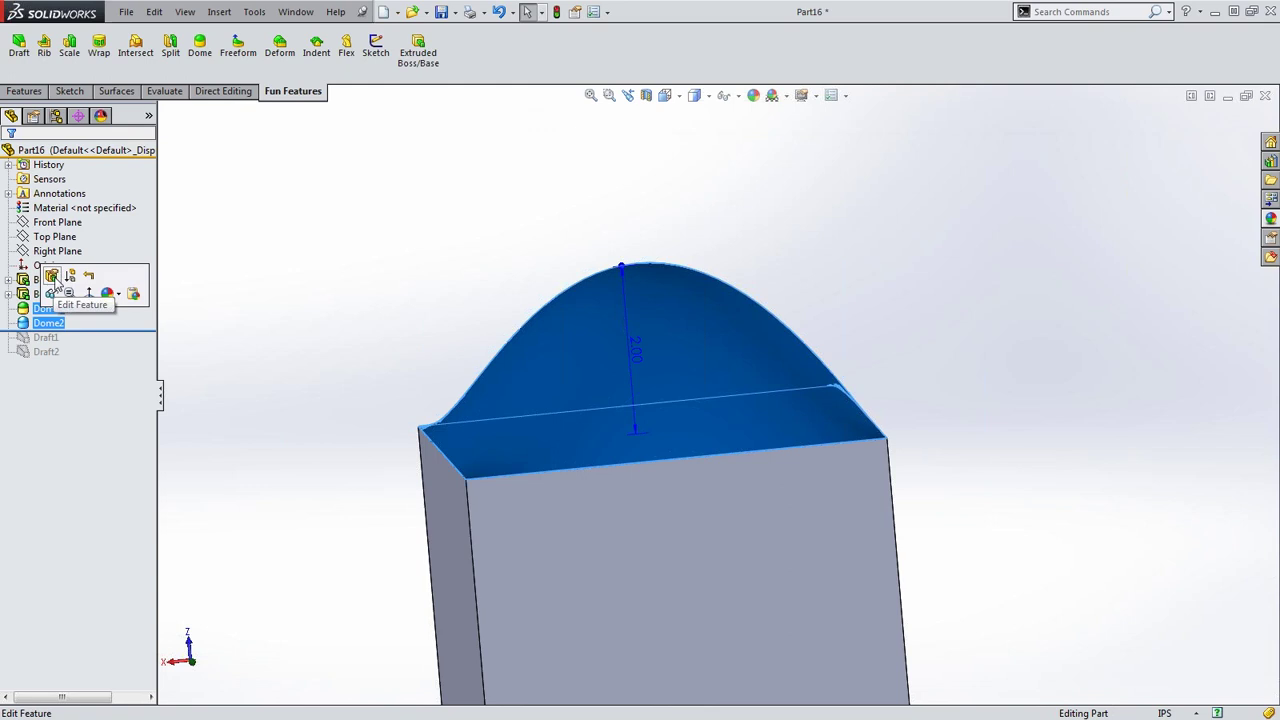
{"action": "left_click", "coordinate": [52, 278]}
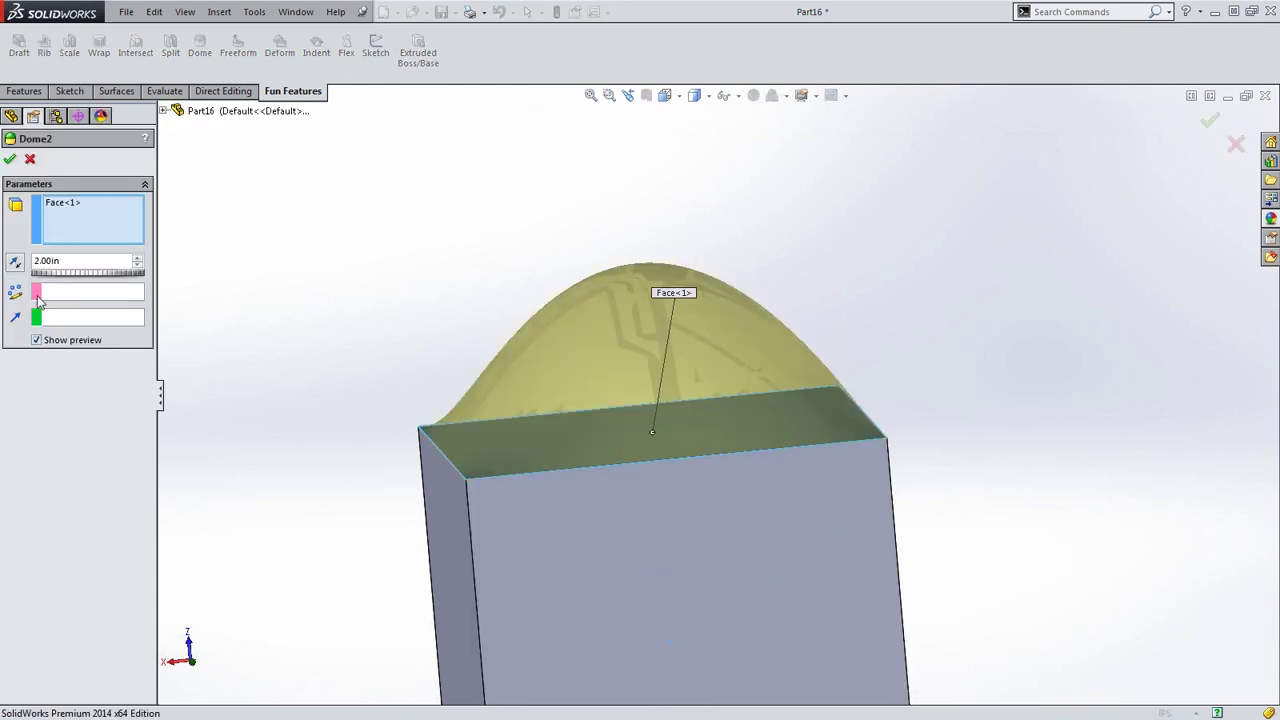
{"action": "left_click", "coordinate": [14, 263]}
{"action": "middle_click_drag", "start_coordinate": [720, 463], "coordinate": [677, 548]}
{"action": "left_click", "coordinate": [137, 266]}
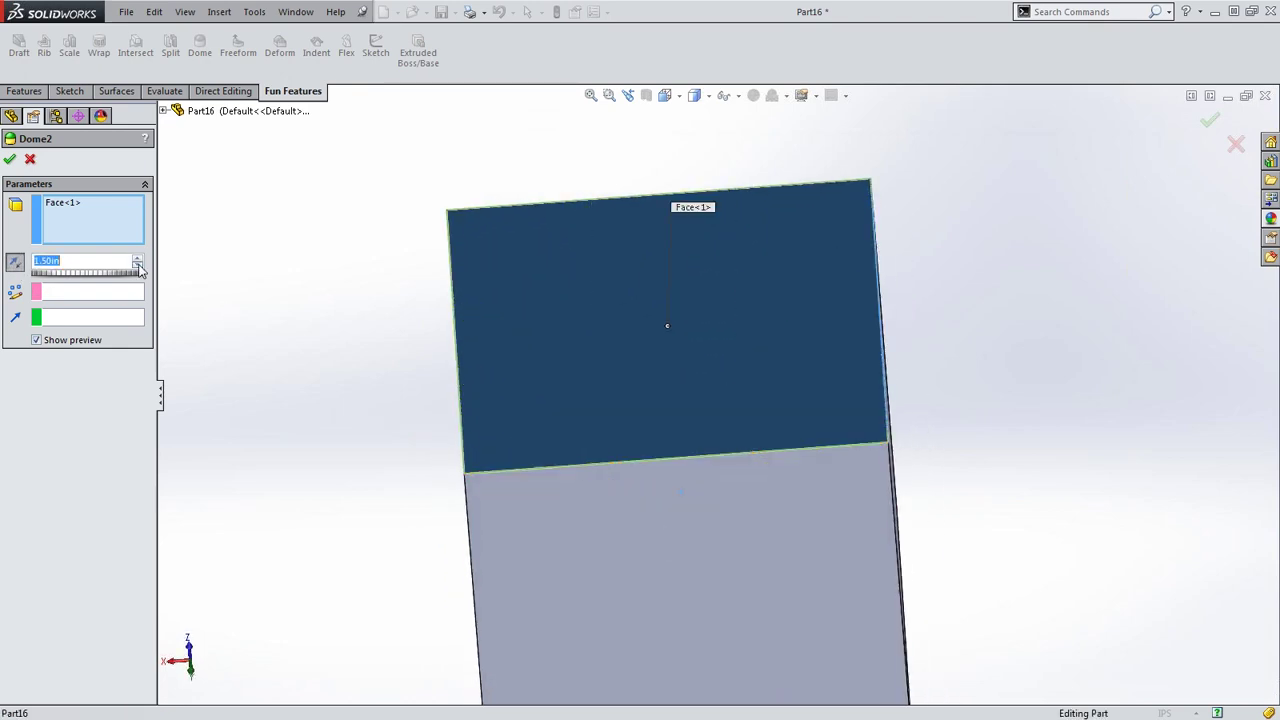
{"action": "left_click", "coordinate": [137, 266]}
{"action": "middle_click_drag", "start_coordinate": [628, 395], "coordinate": [551, 238]}
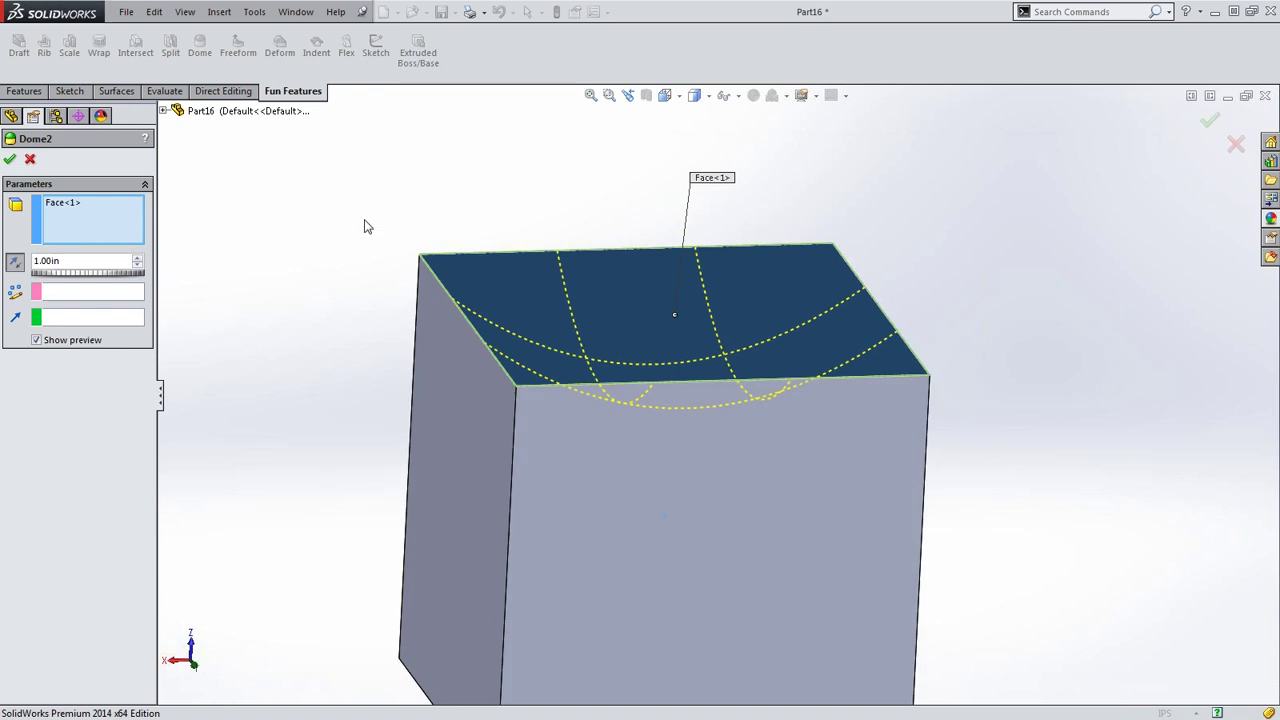
{"action": "middle_click_drag", "start_coordinate": [580, 458], "coordinate": [613, 355]}
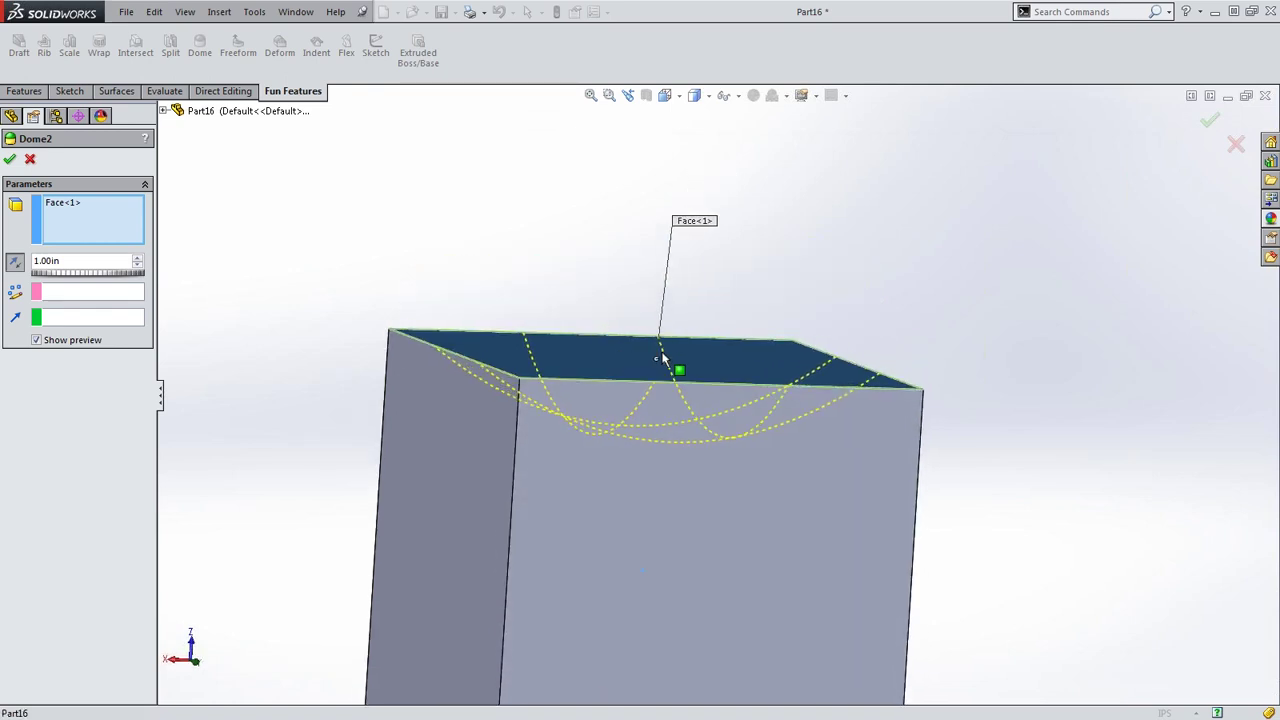
{"action": "left_click", "coordinate": [12, 160]}
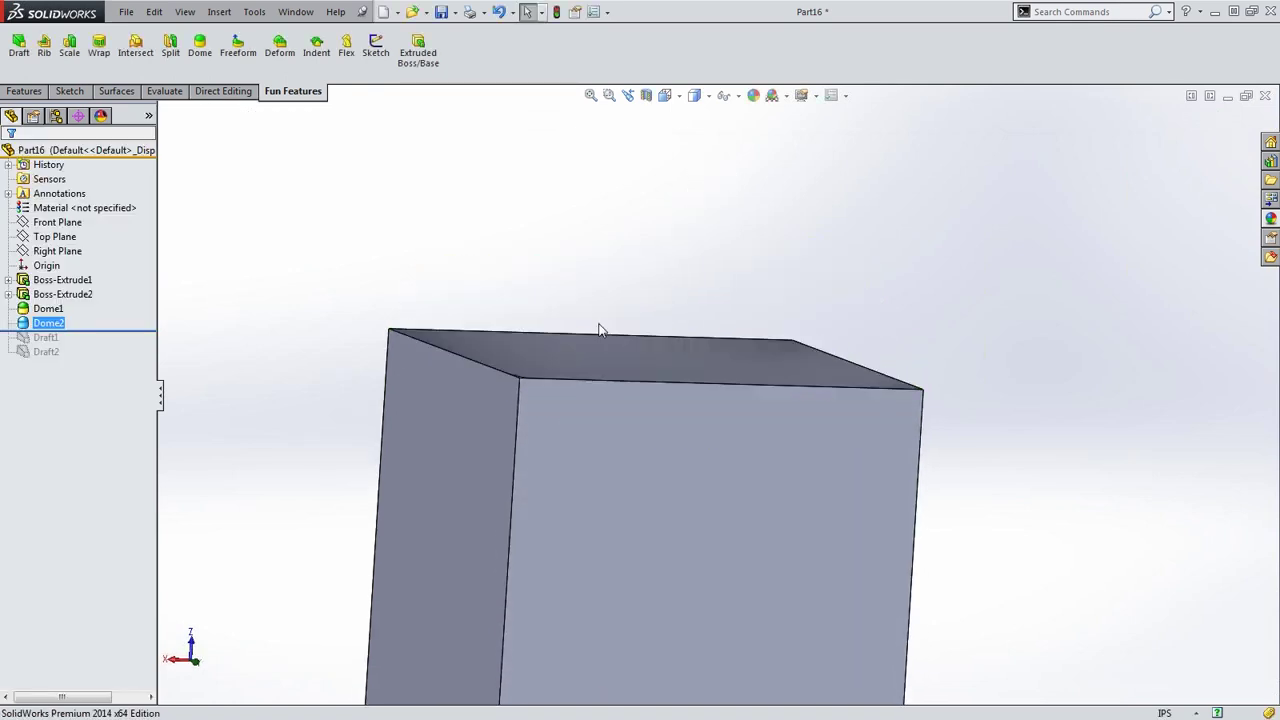
Examine the recessed dome in the block's end face and its height dimension from several angles
{"action": "middle_click_drag", "start_coordinate": [590, 385], "coordinate": [620, 421]}
{"action": "left_click", "coordinate": [641, 455]}
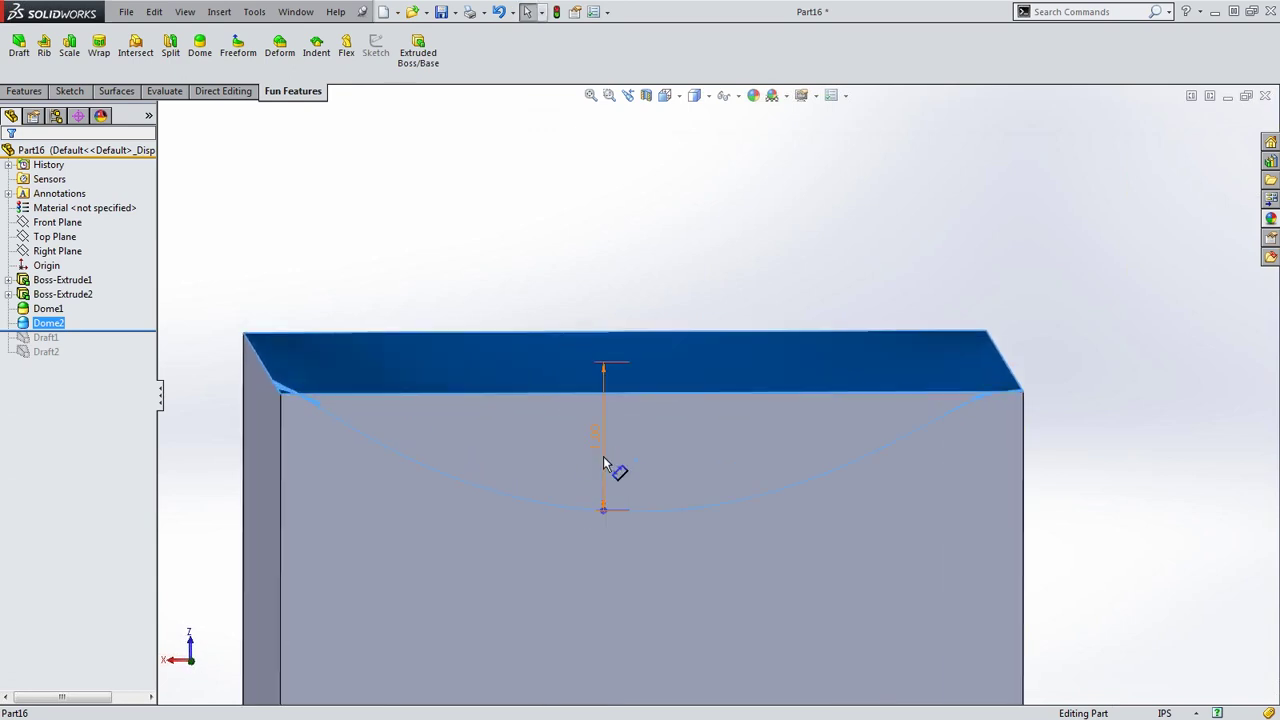
{"action": "middle_click_drag", "start_coordinate": [601, 462], "coordinate": [635, 463]}
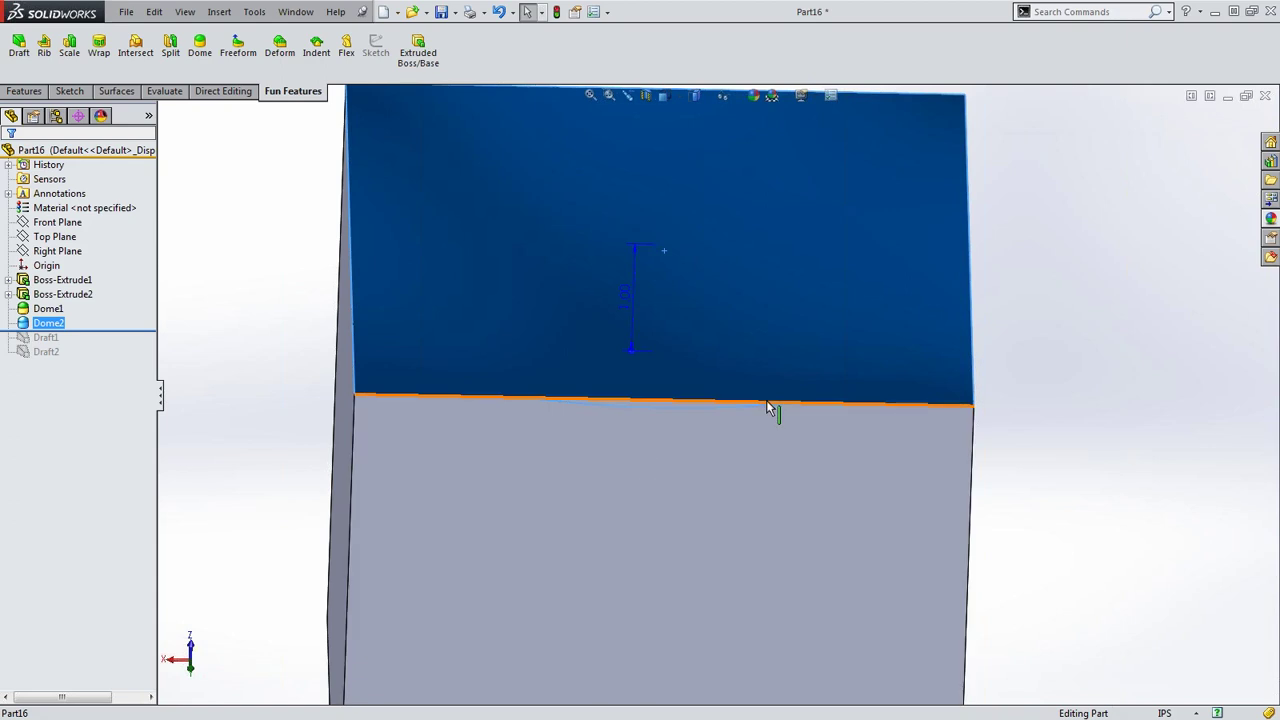
{"action": "middle_click_drag", "start_coordinate": [771, 409], "coordinate": [734, 386]}
{"action": "middle_click_drag", "start_coordinate": [841, 252], "coordinate": [694, 210]}
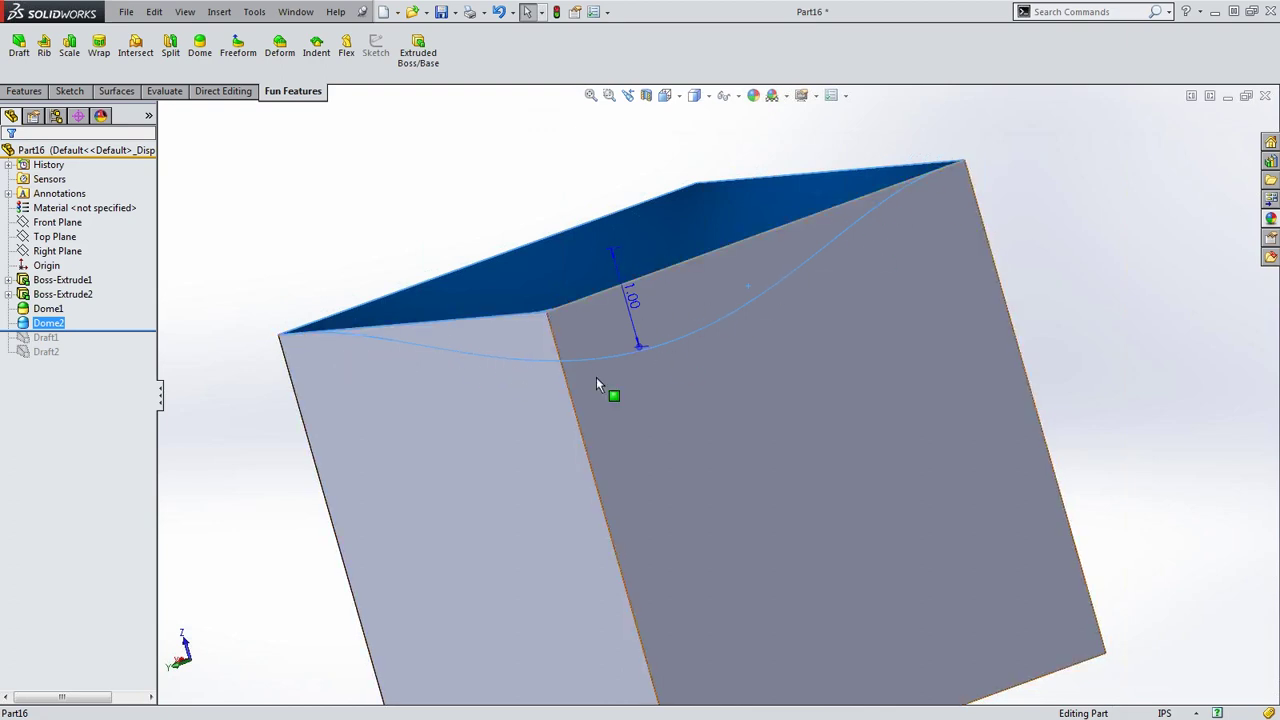
Edit the tapered cylinder's dome, reversing its direction into the cylinder and setting its height to 1.50 in
{"action": "middle_click_drag", "start_coordinate": [395, 347], "coordinate": [800, 400]}
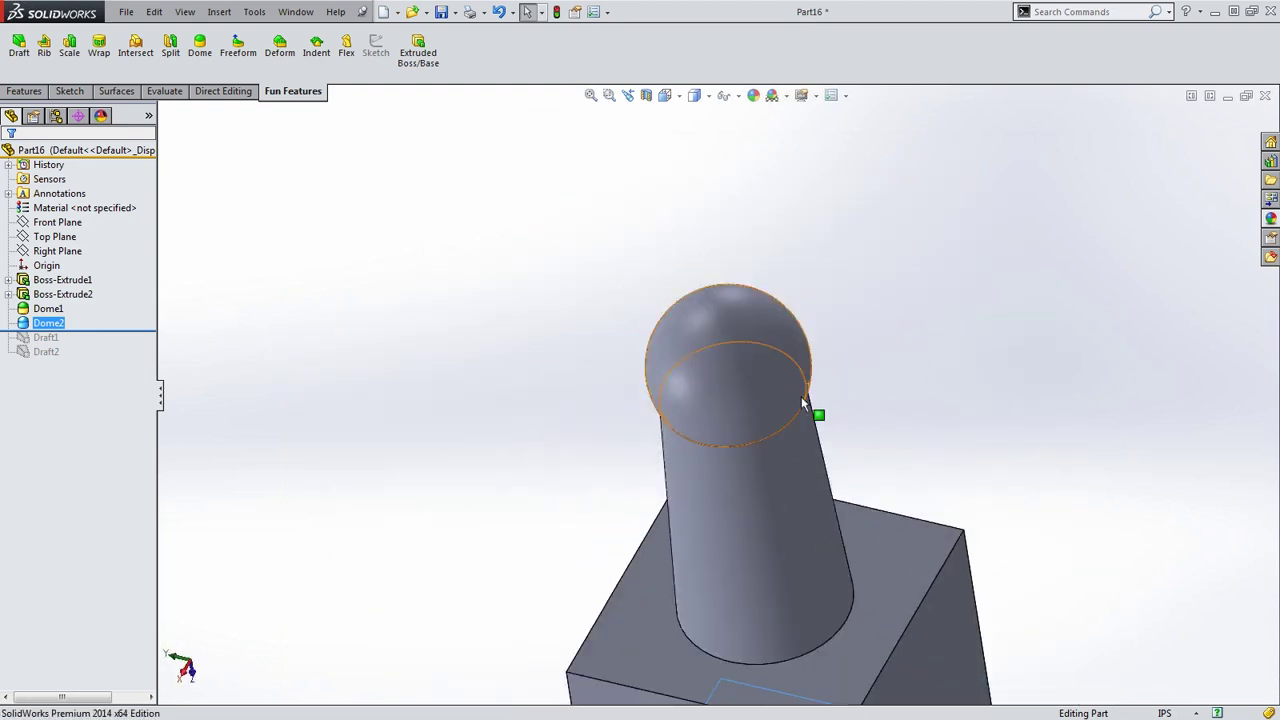
{"action": "left_click", "coordinate": [42, 325]}
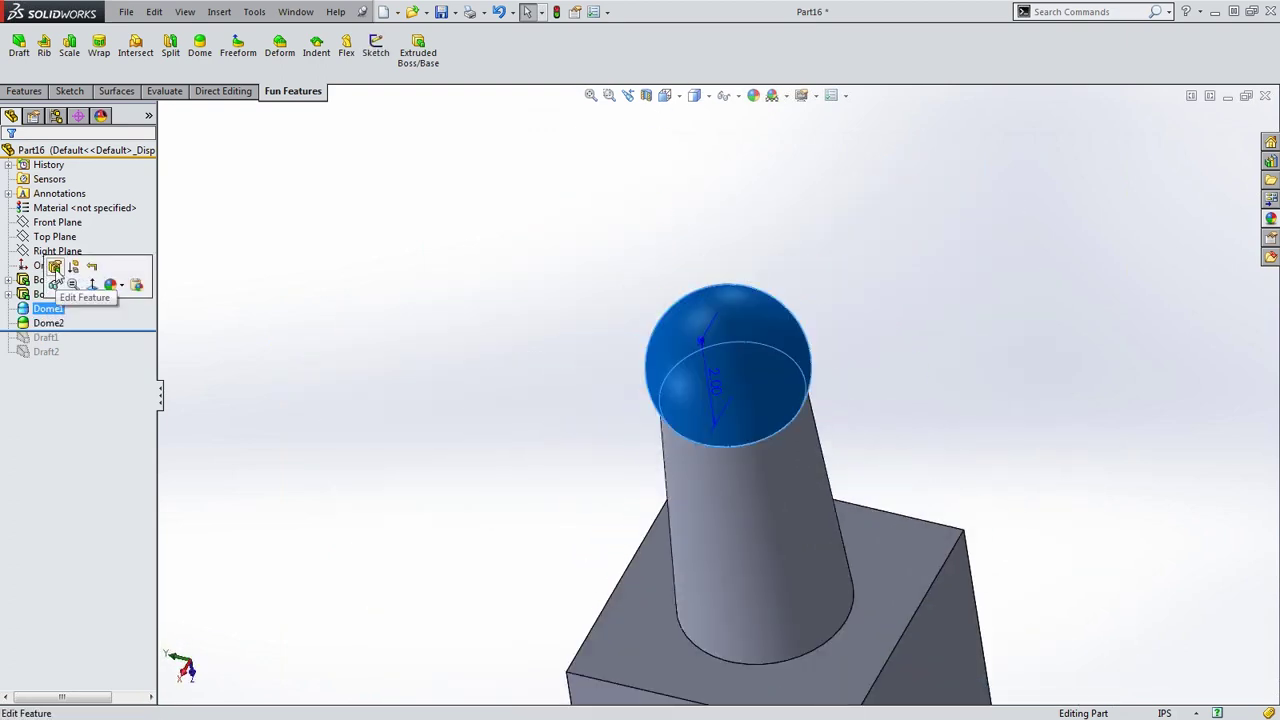
{"action": "left_click", "coordinate": [46, 270]}
{"action": "left_click", "coordinate": [15, 262]}
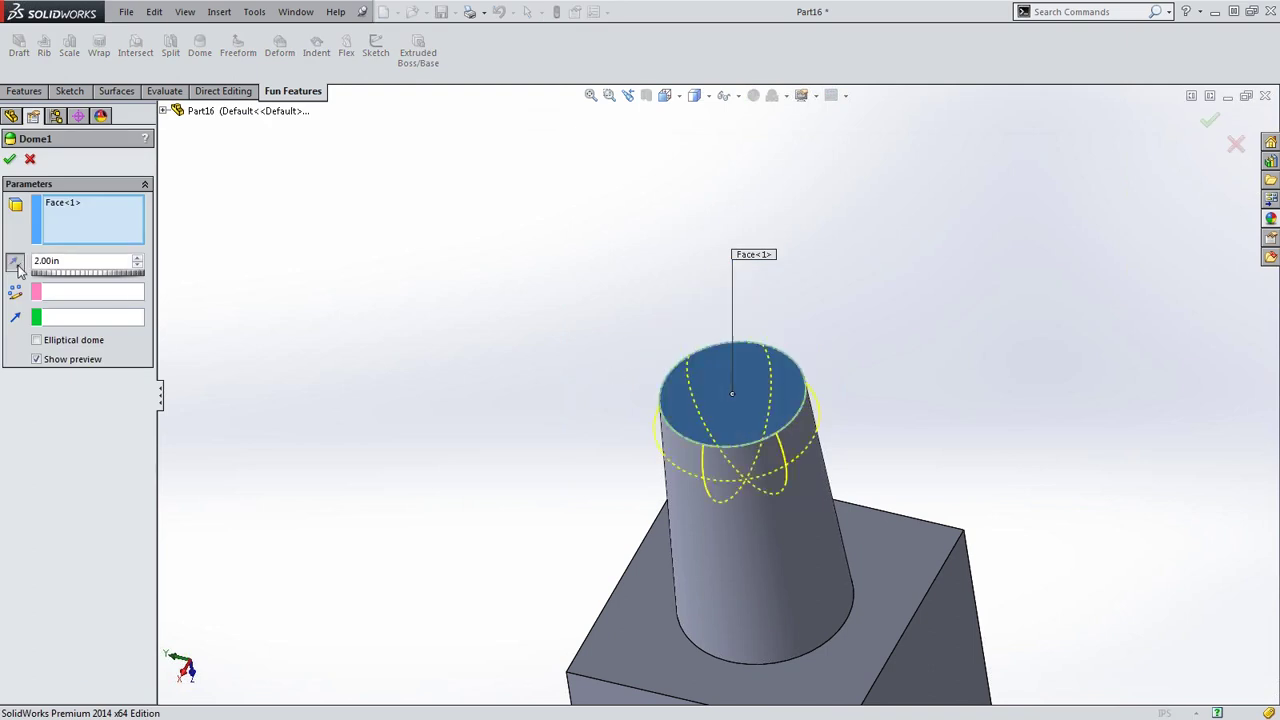
{"action": "scroll", "coordinate": [741, 410], "scroll_direction": "down", "scroll_amount": 2}
{"action": "middle_click_drag", "start_coordinate": [760, 440], "coordinate": [790, 282]}
{"action": "left_click", "coordinate": [137, 266]}
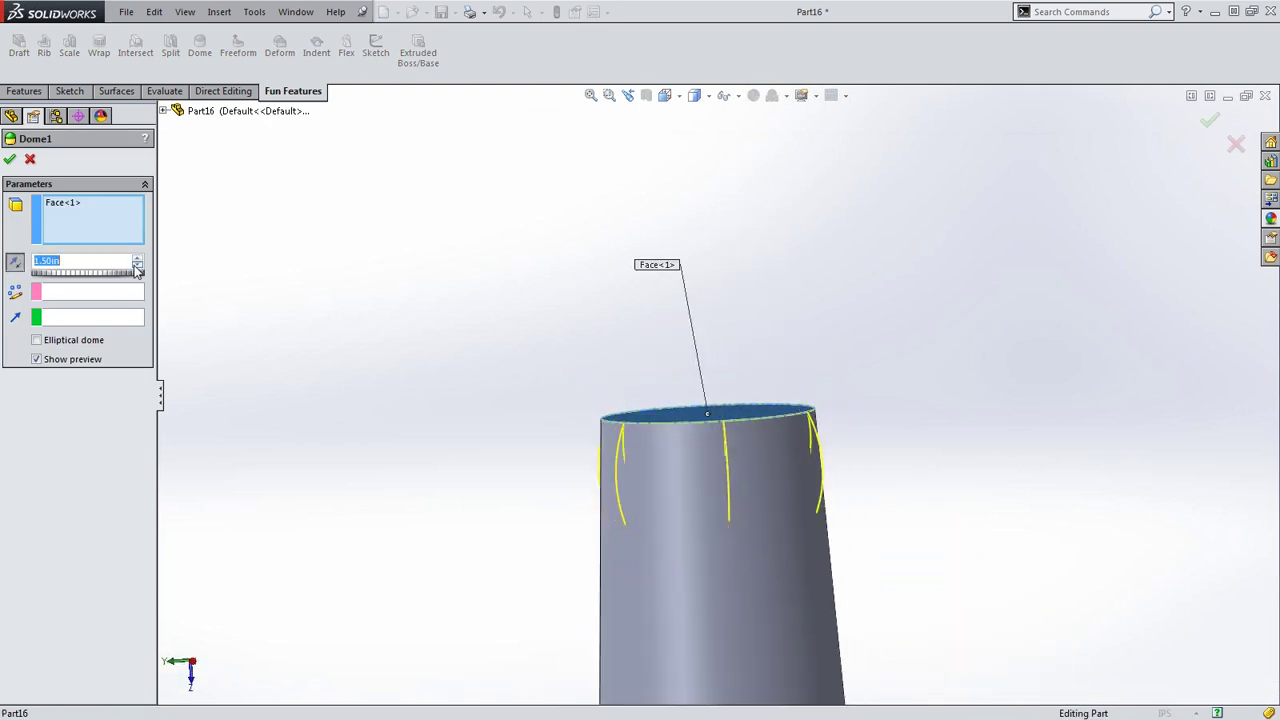
Make the cylinder's reversed dome elliptical, accept it and inspect the recess
{"action": "left_click", "coordinate": [36, 340]}
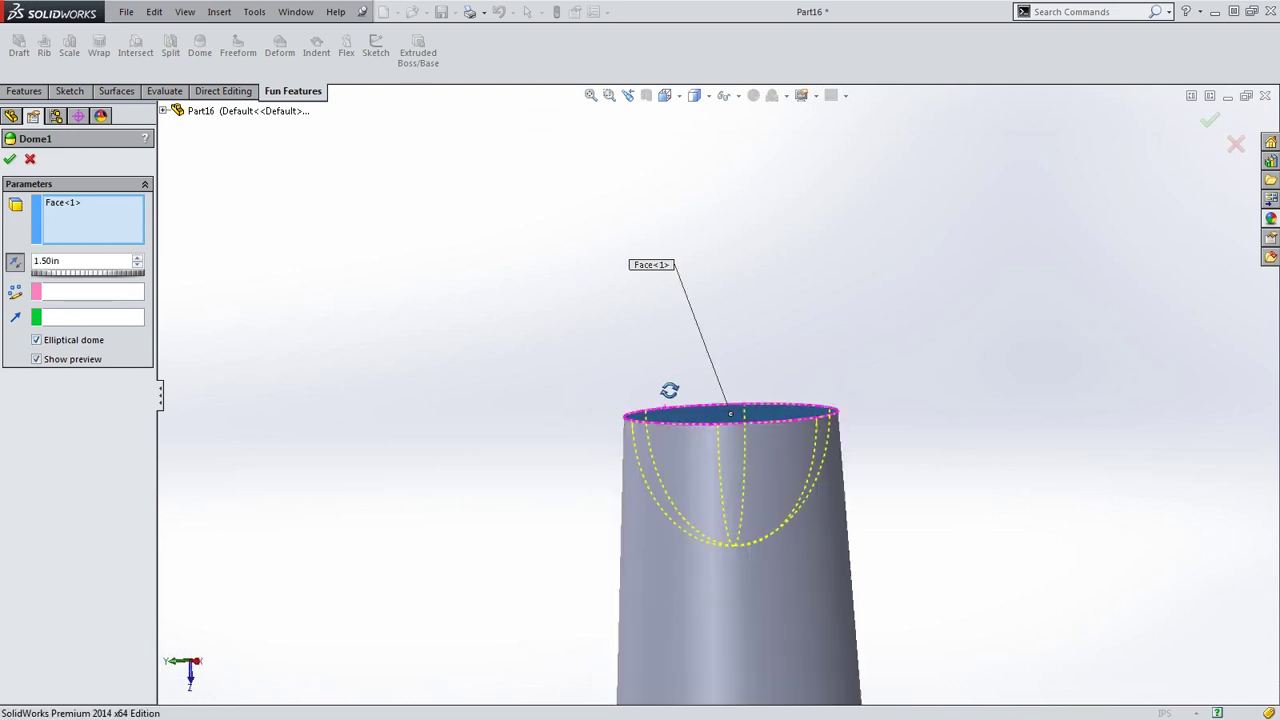
{"action": "left_click", "coordinate": [9, 159]}
{"action": "middle_click_drag", "start_coordinate": [809, 343], "coordinate": [756, 366]}
{"action": "left_click", "coordinate": [790, 446]}
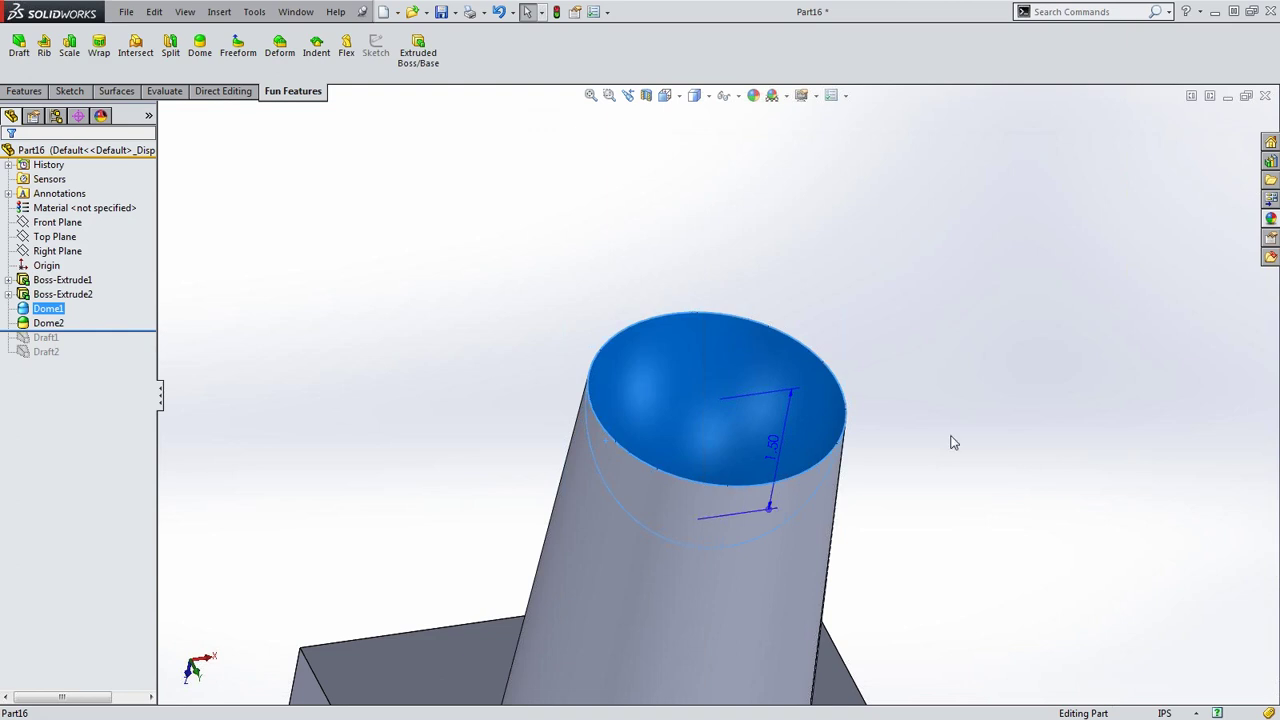
{"action": "middle_click_drag", "start_coordinate": [677, 420], "coordinate": [676, 305]}
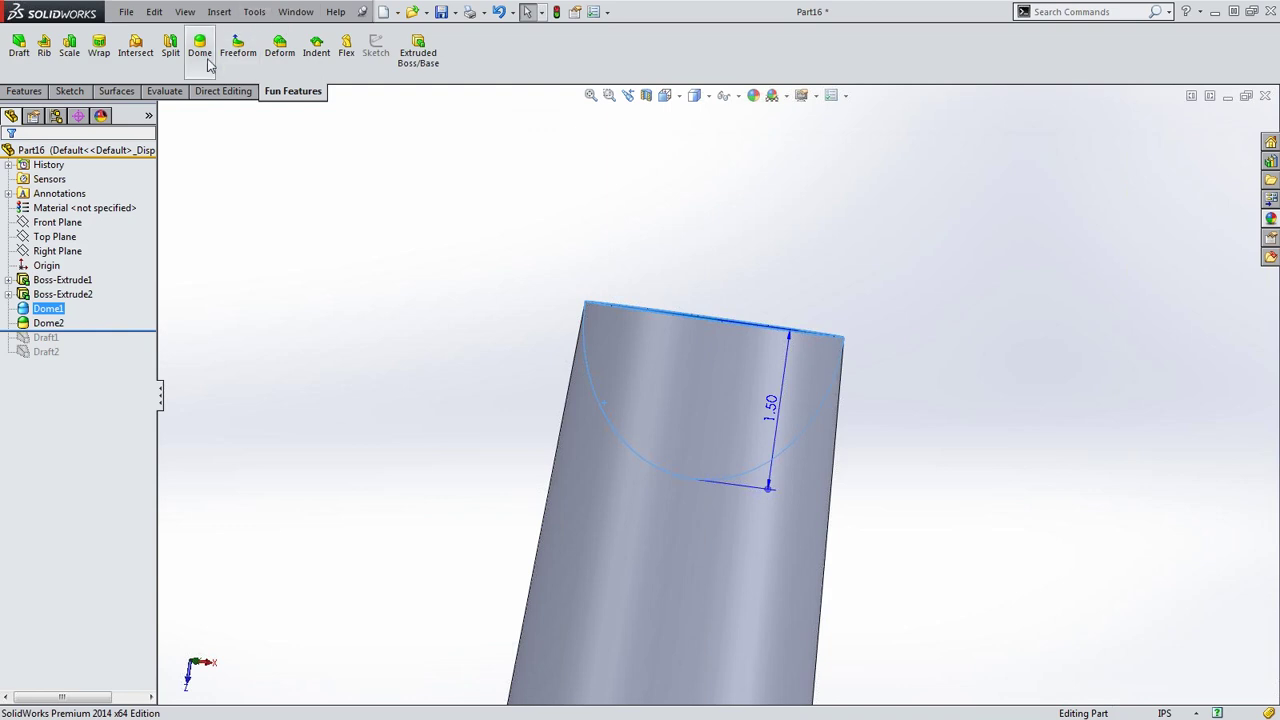
{"action": "left_click", "coordinate": [324, 162]}
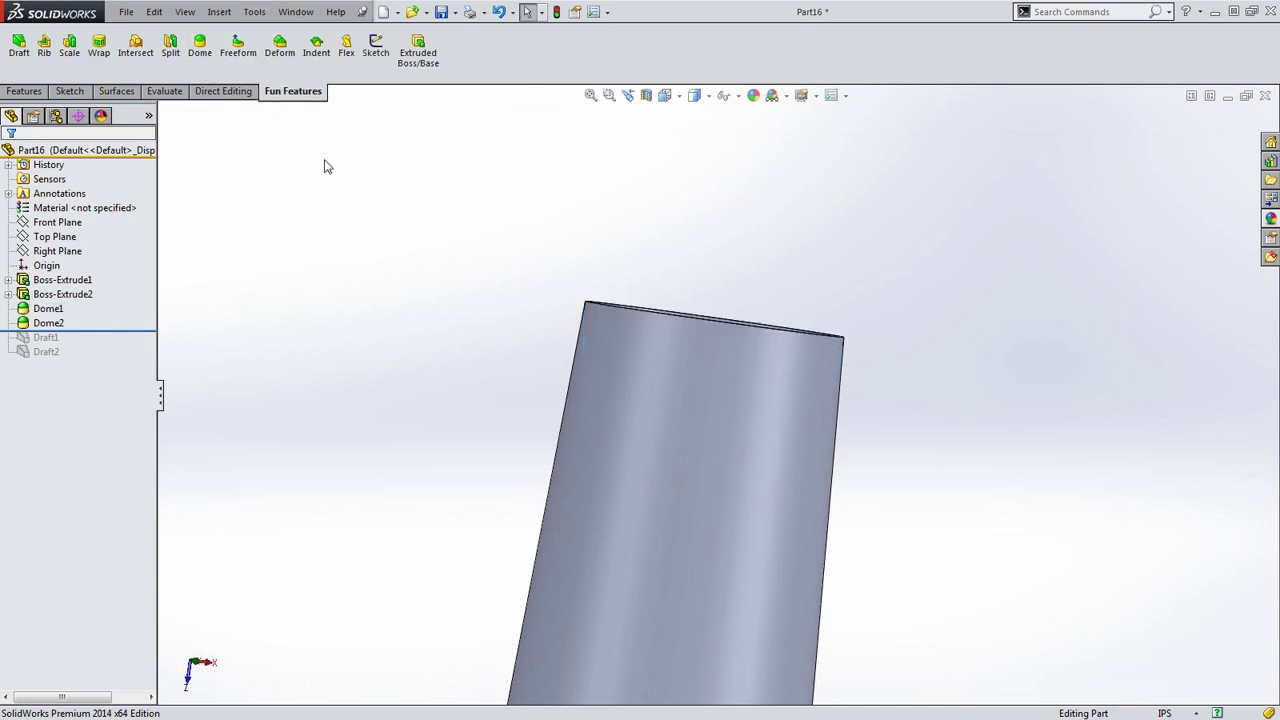
Create a new part from the 5x5block template
{"action": "left_click", "coordinate": [384, 14]}
{"action": "left_click", "coordinate": [490, 298]}
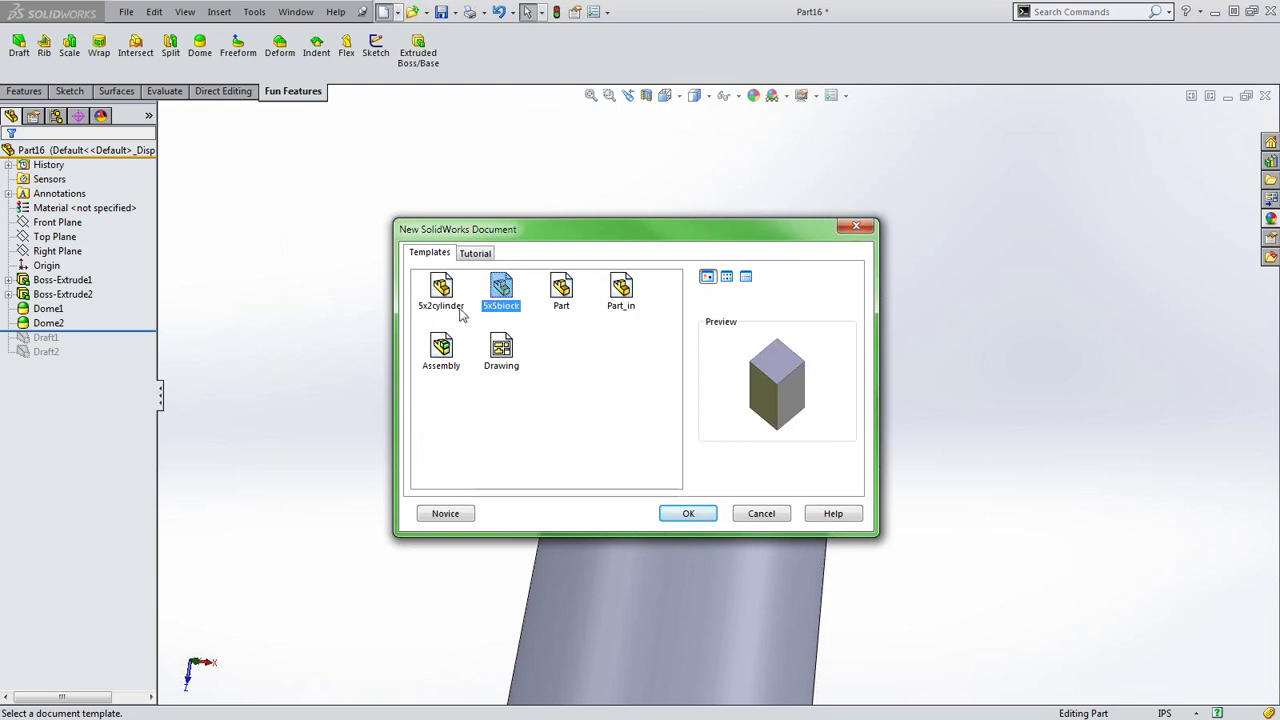
{"action": "left_click", "coordinate": [688, 513]}
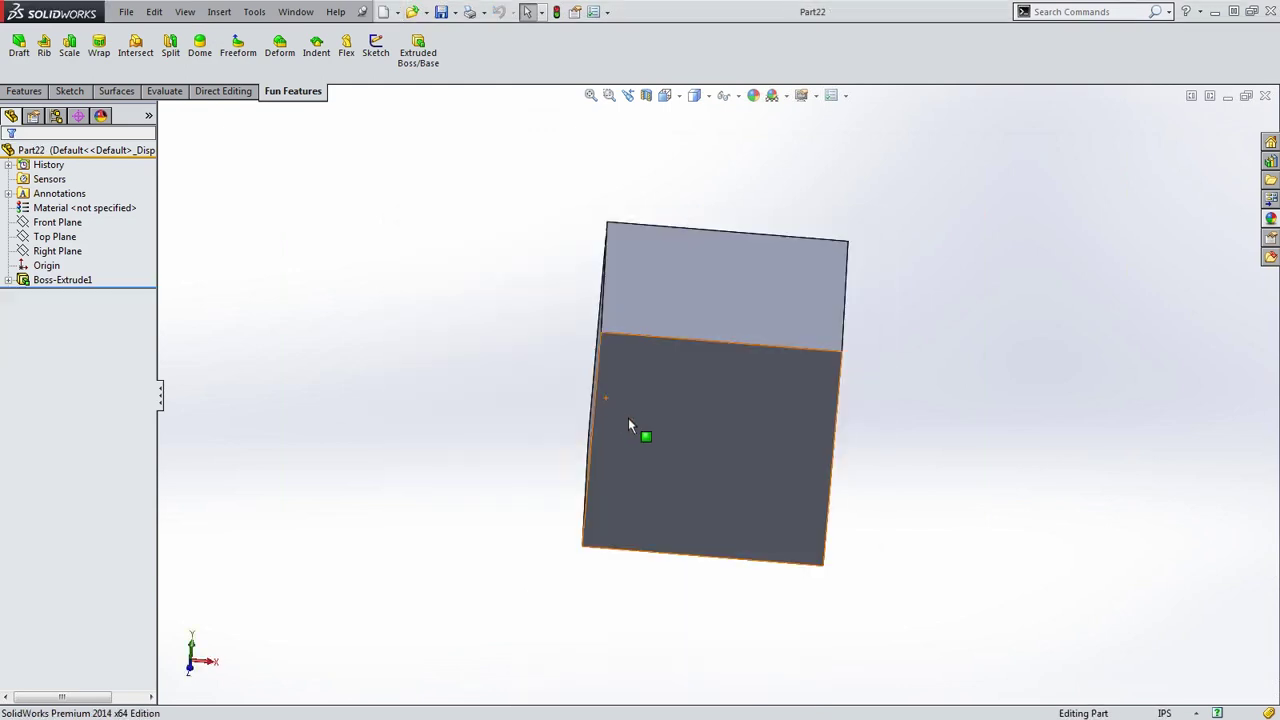
Start a Freeform on the new block's large front-facing square face
{"action": "middle_click_drag", "start_coordinate": [748, 424], "coordinate": [738, 265]}
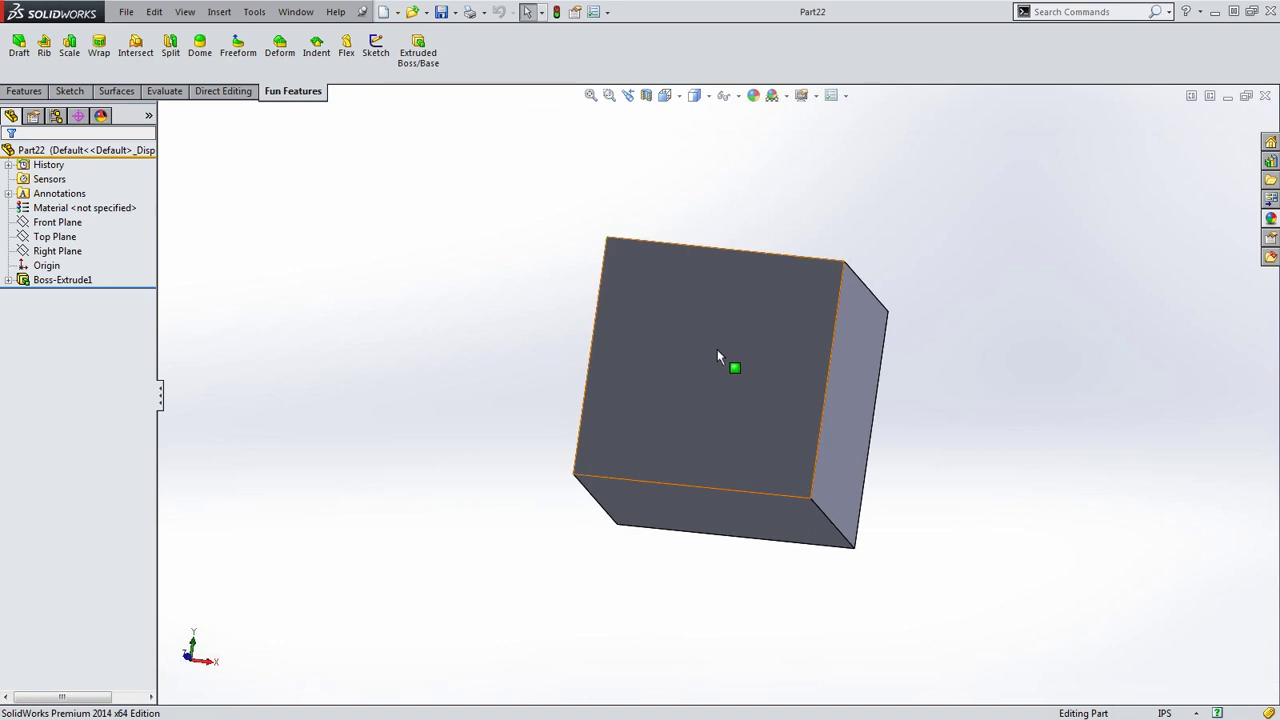
{"action": "left_click", "coordinate": [237, 46]}
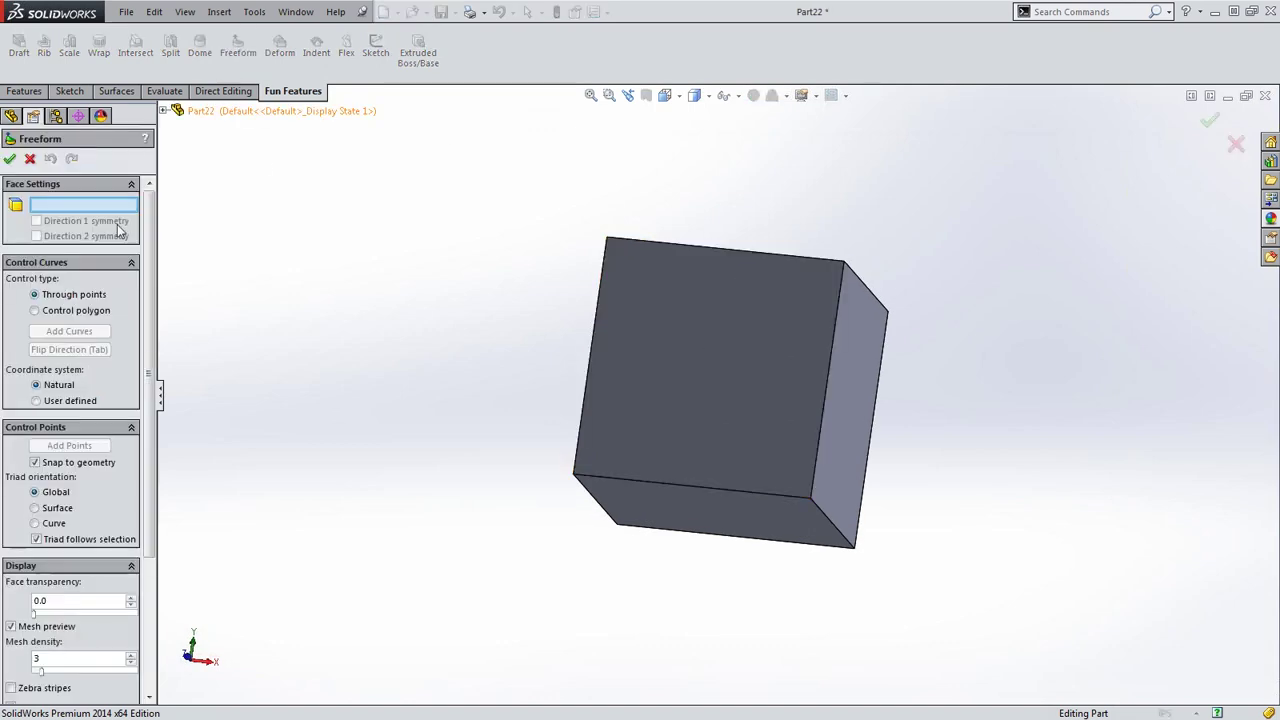
{"action": "left_click", "coordinate": [734, 434]}
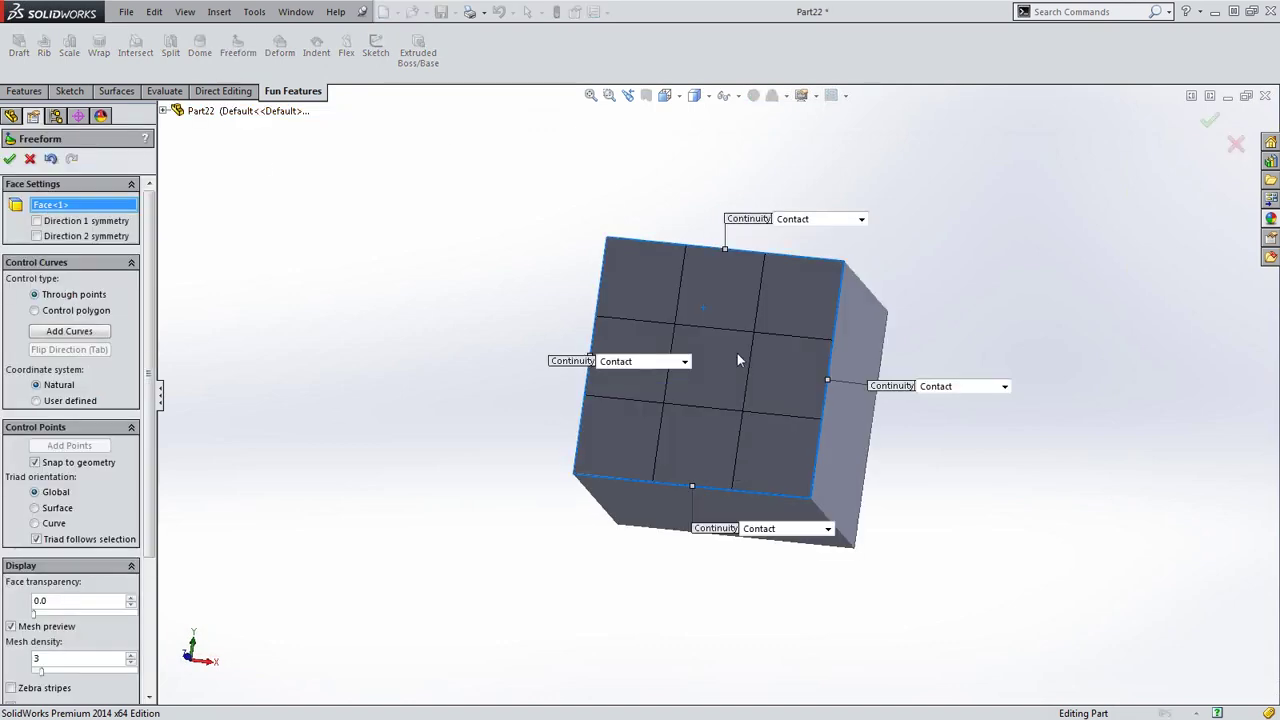
Add three evenly spaced control curves in each direction across the selected Freeform face, then leave curve adding
{"action": "middle_click_drag", "start_coordinate": [725, 403], "coordinate": [750, 225]}
{"action": "scroll", "coordinate": [806, 275], "scroll_direction": "down", "scroll_amount": 4}
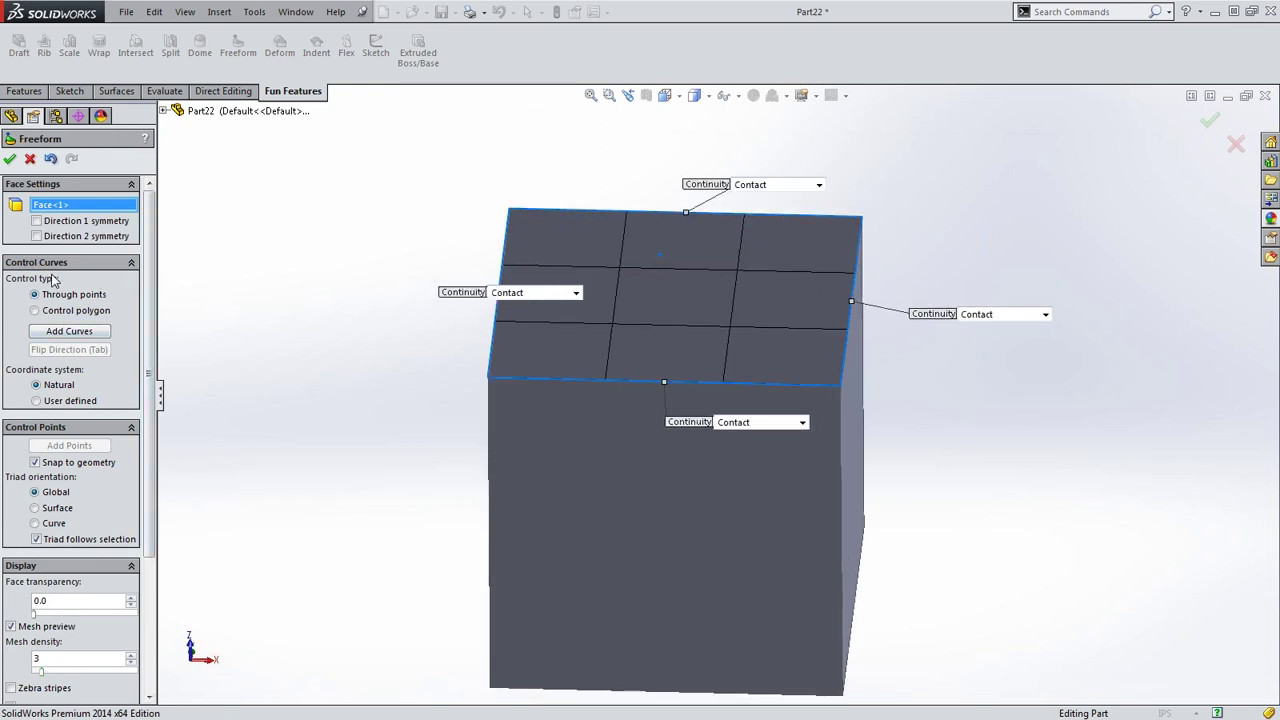
{"action": "left_click", "coordinate": [66, 333]}
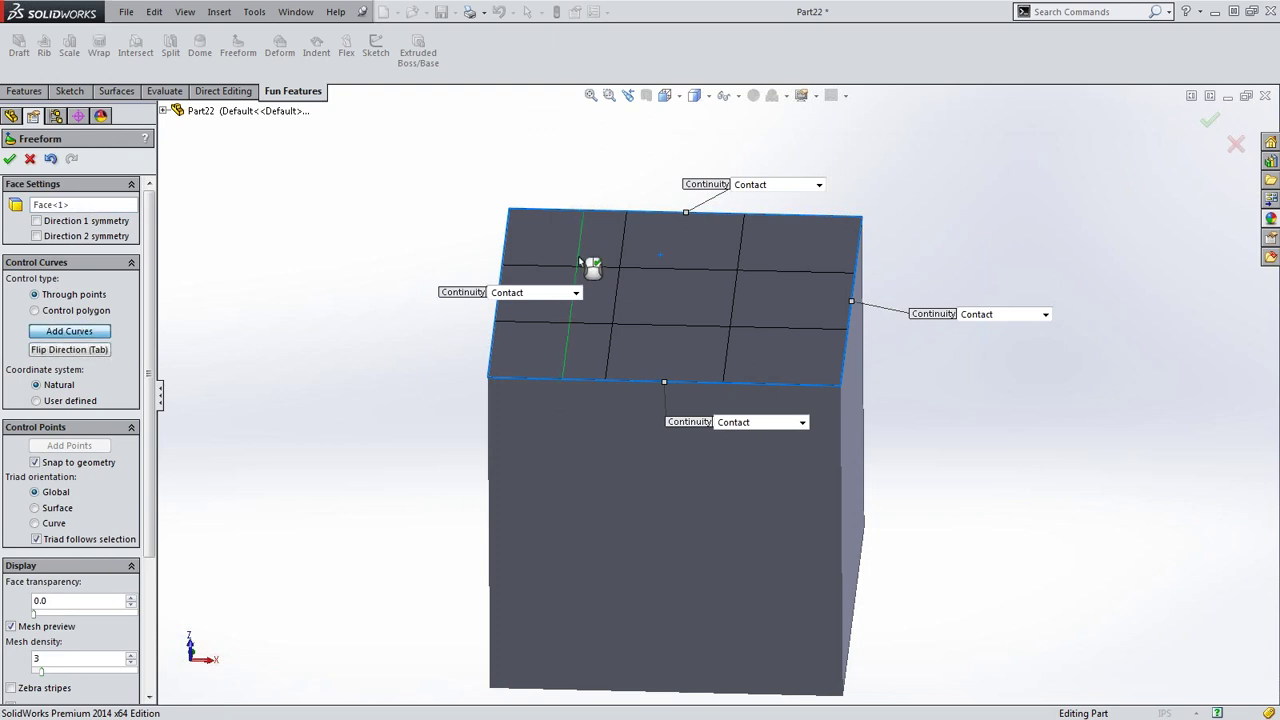
{"action": "left_click", "coordinate": [574, 258]}
{"action": "left_click", "coordinate": [686, 268]}
{"action": "left_click", "coordinate": [800, 263]}
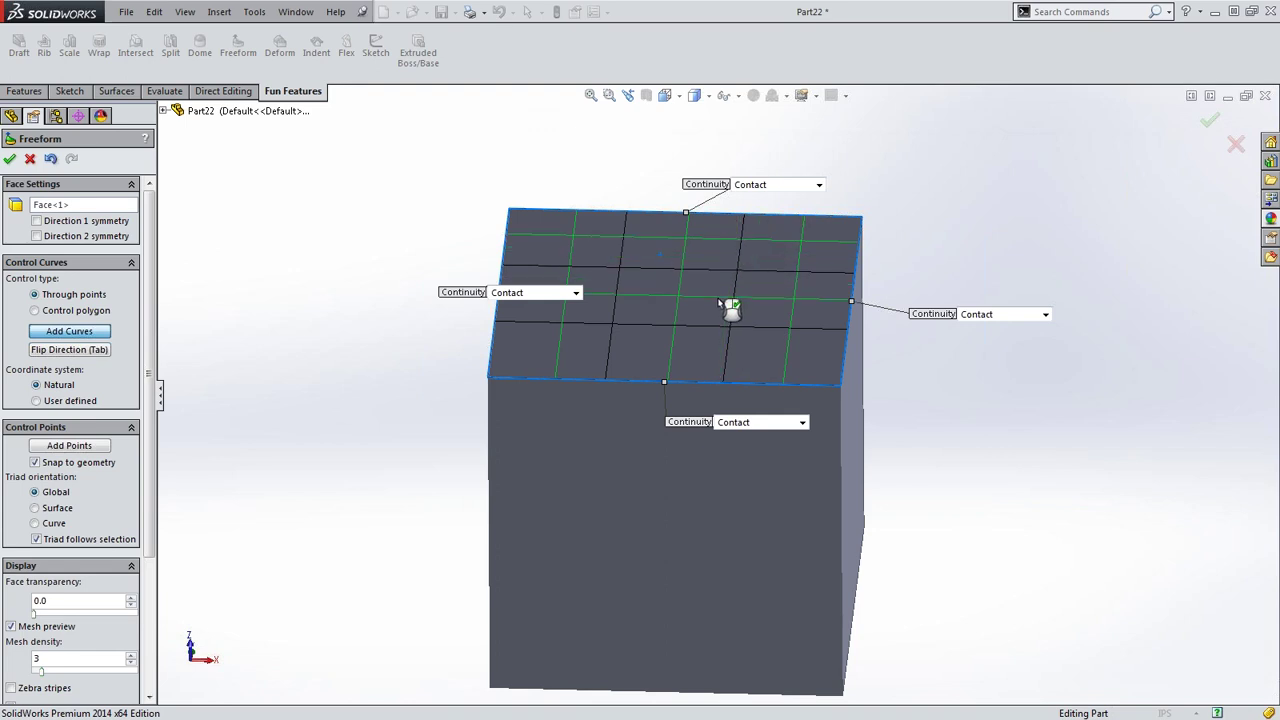
{"action": "left_click", "coordinate": [716, 350]}
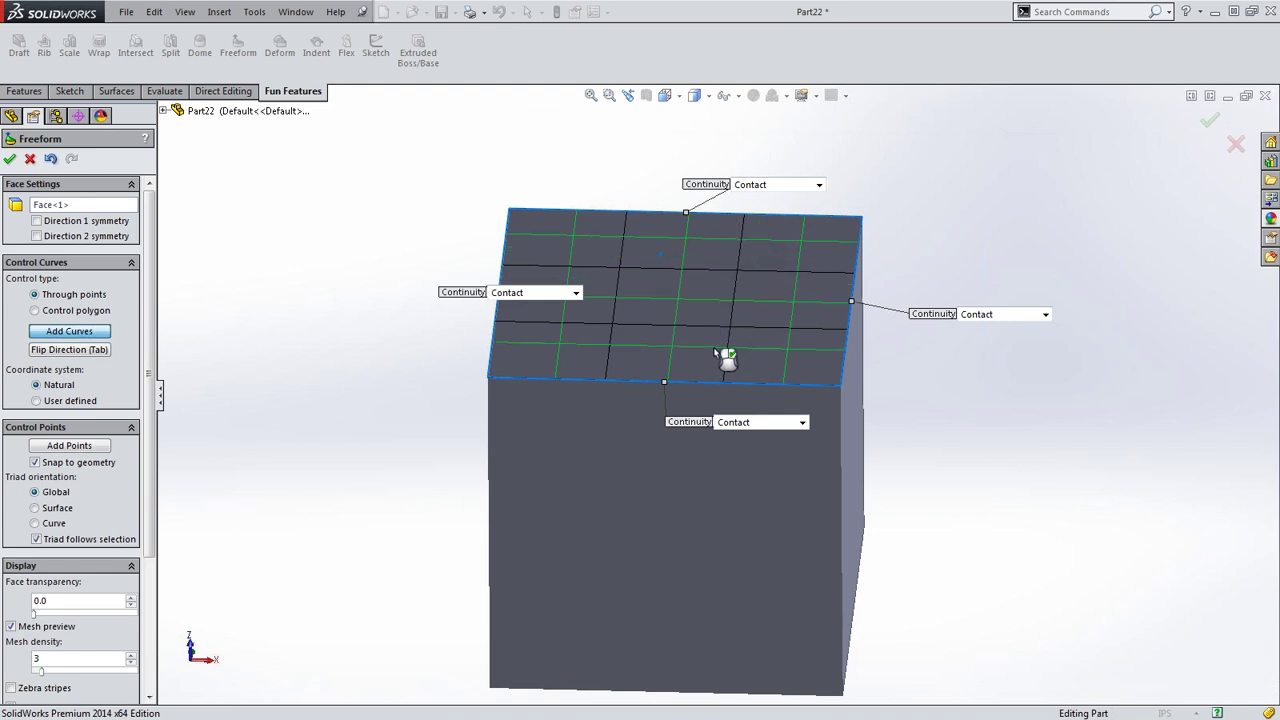
{"action": "right_click", "coordinate": [696, 270]}
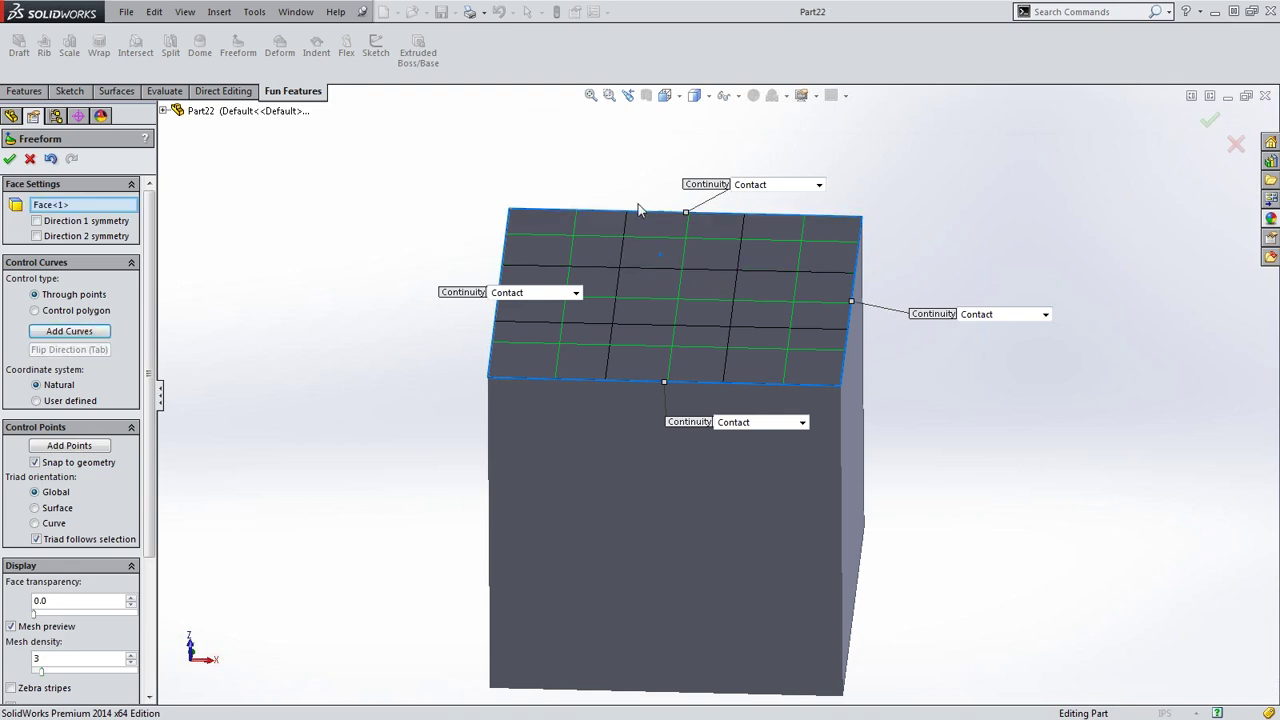
Pull the centre control point of the curve grid up about 1.01 in, forming a bump in the face
{"action": "left_click", "coordinate": [620, 235]}
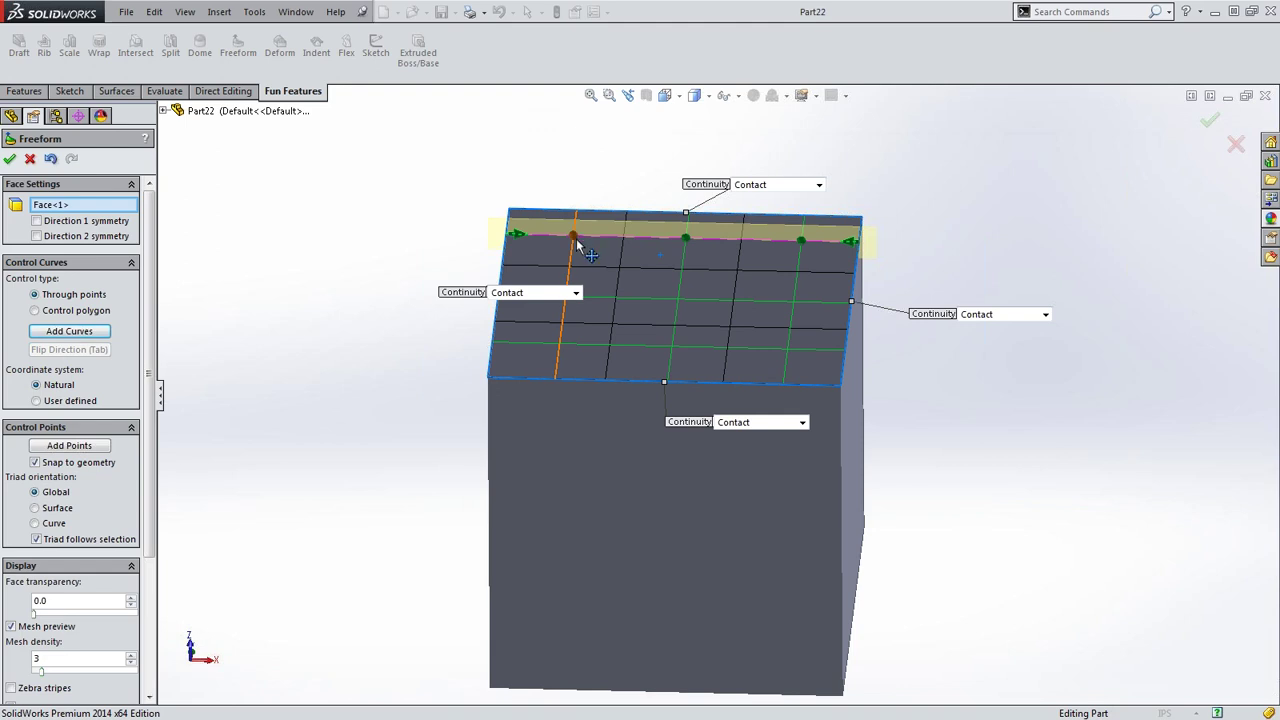
{"action": "left_click", "coordinate": [710, 297]}
{"action": "left_click", "coordinate": [705, 346]}
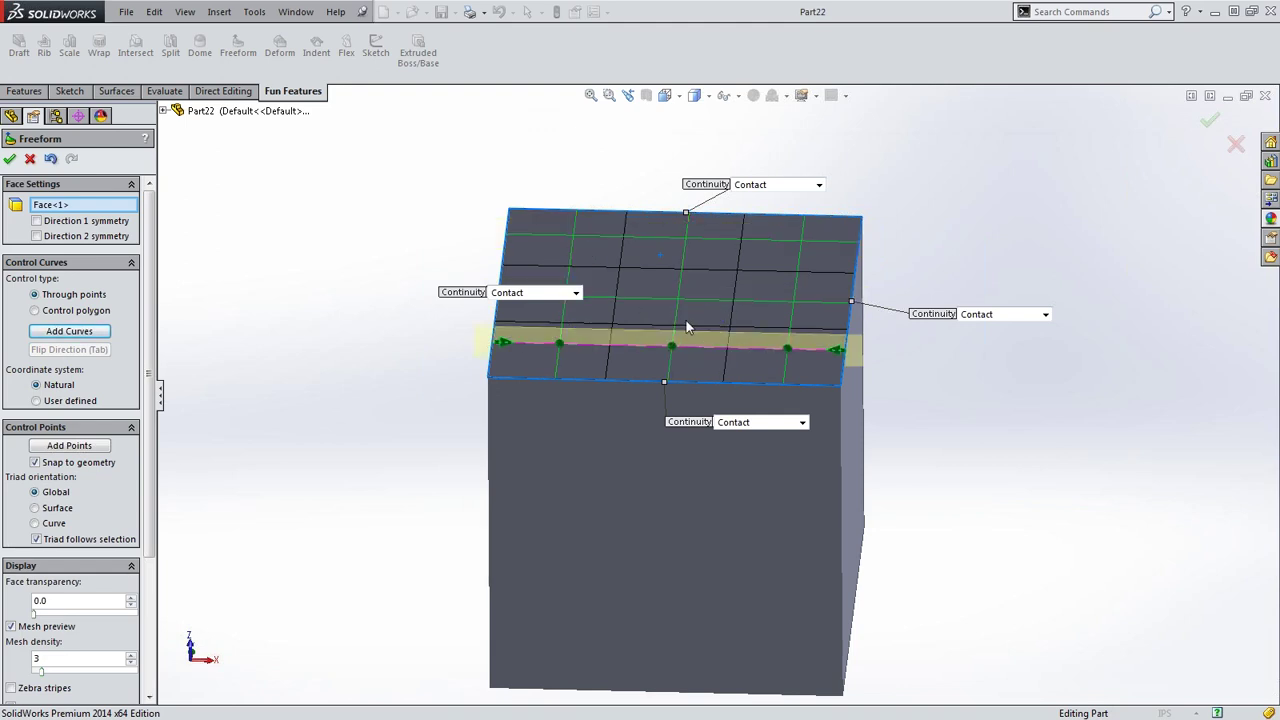
{"action": "left_click", "coordinate": [683, 303]}
{"action": "left_click_drag", "start_coordinate": [680, 303], "coordinate": [677, 243]}
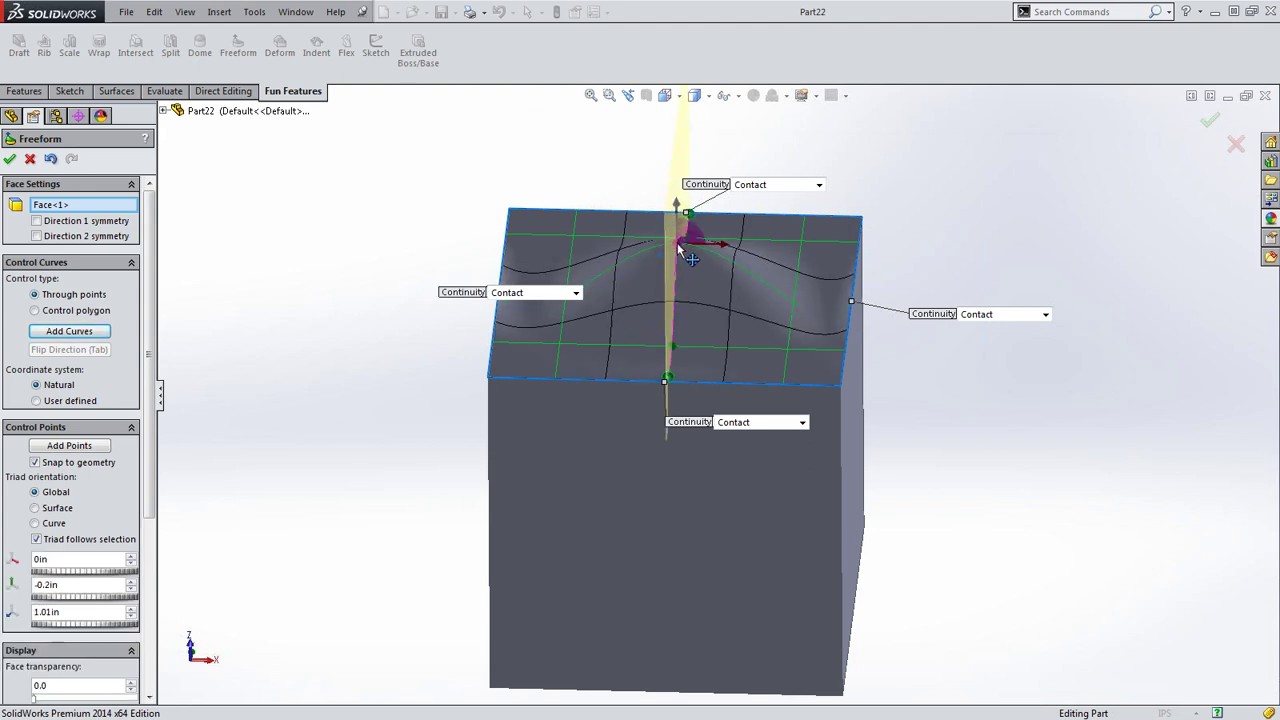
Move the middle control point of the +X side curve about -6.02 in along Y and 2.79 in along Z
{"action": "left_click", "coordinate": [796, 305]}
{"action": "left_click", "coordinate": [794, 303]}
{"action": "left_click_drag", "start_coordinate": [789, 304], "coordinate": [604, 300]}
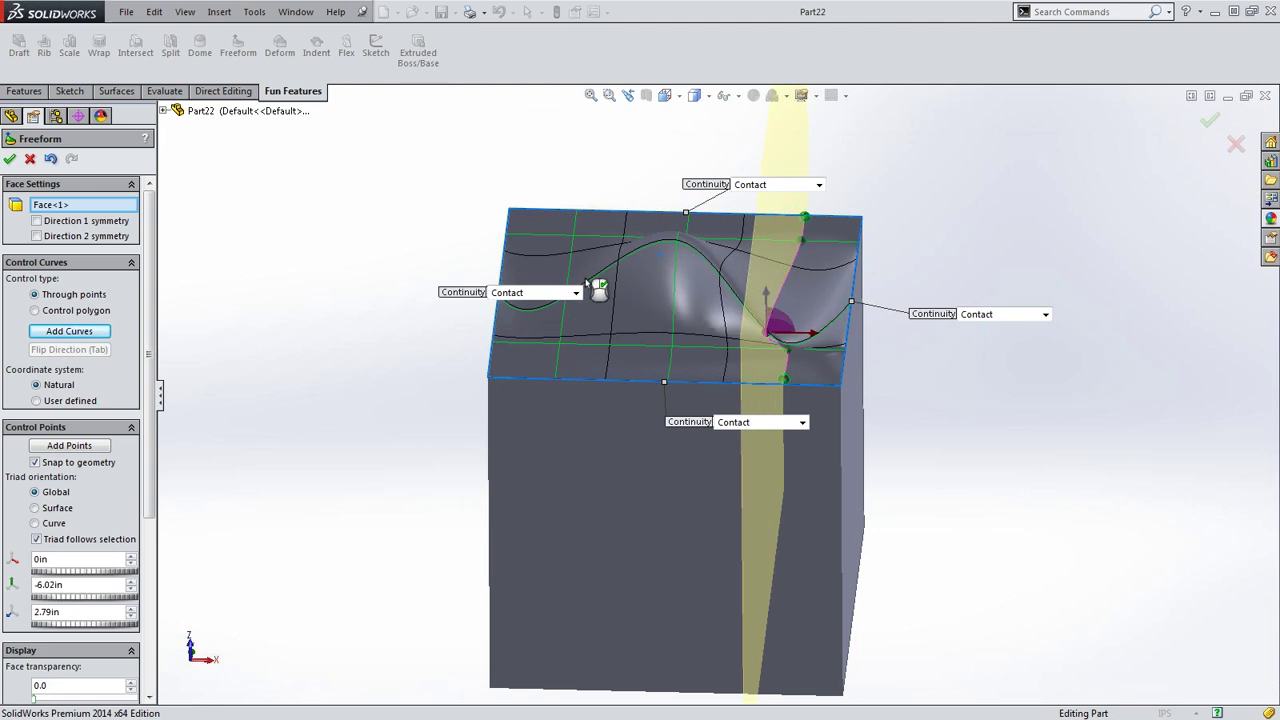
On the -X side curve, move the back control point about 0.5 in Y, -0.88 in Z and the front point about 0.82 in Y, 1.47 in Z
{"action": "left_click", "coordinate": [571, 238]}
{"action": "left_click", "coordinate": [575, 239]}
{"action": "left_click_drag", "start_coordinate": [575, 239], "coordinate": [577, 275]}
{"action": "middle_click_drag", "start_coordinate": [710, 292], "coordinate": [580, 294]}
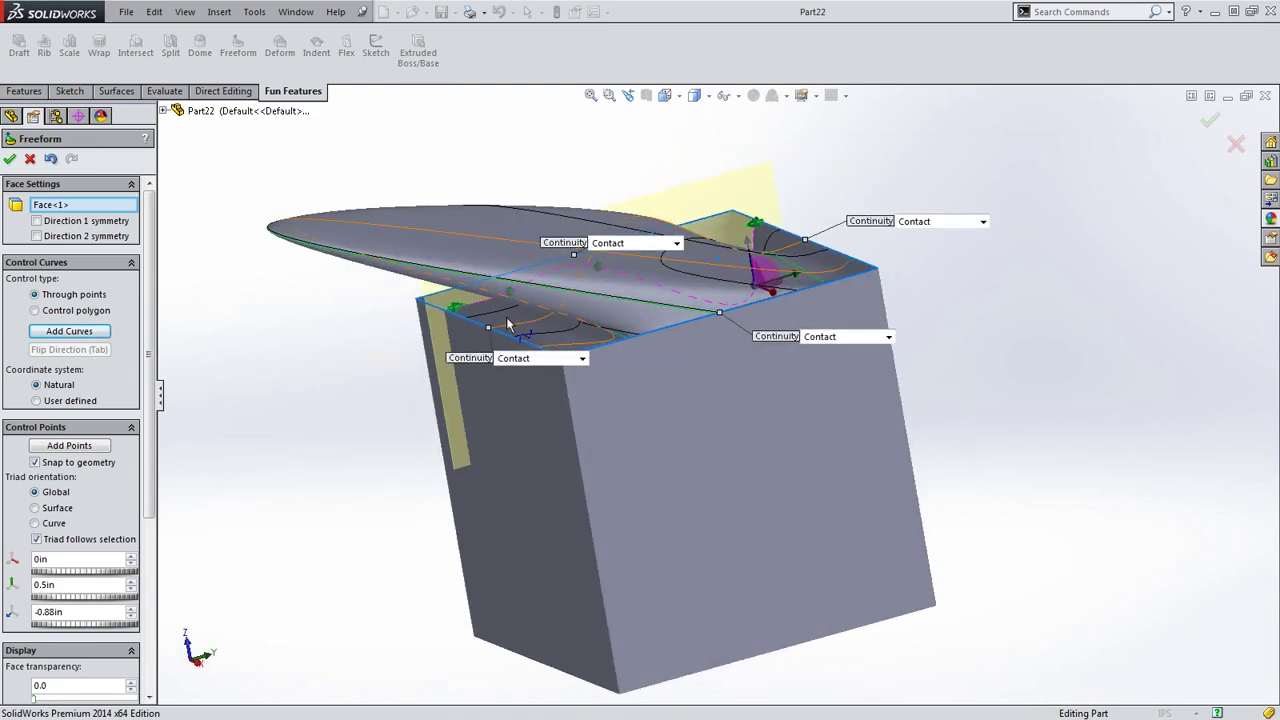
{"action": "left_click", "coordinate": [513, 296]}
{"action": "left_click_drag", "start_coordinate": [528, 296], "coordinate": [552, 176]}
Inspect the deformed face from several sides and accept the Freeform
{"action": "middle_click_drag", "start_coordinate": [527, 240], "coordinate": [783, 173]}
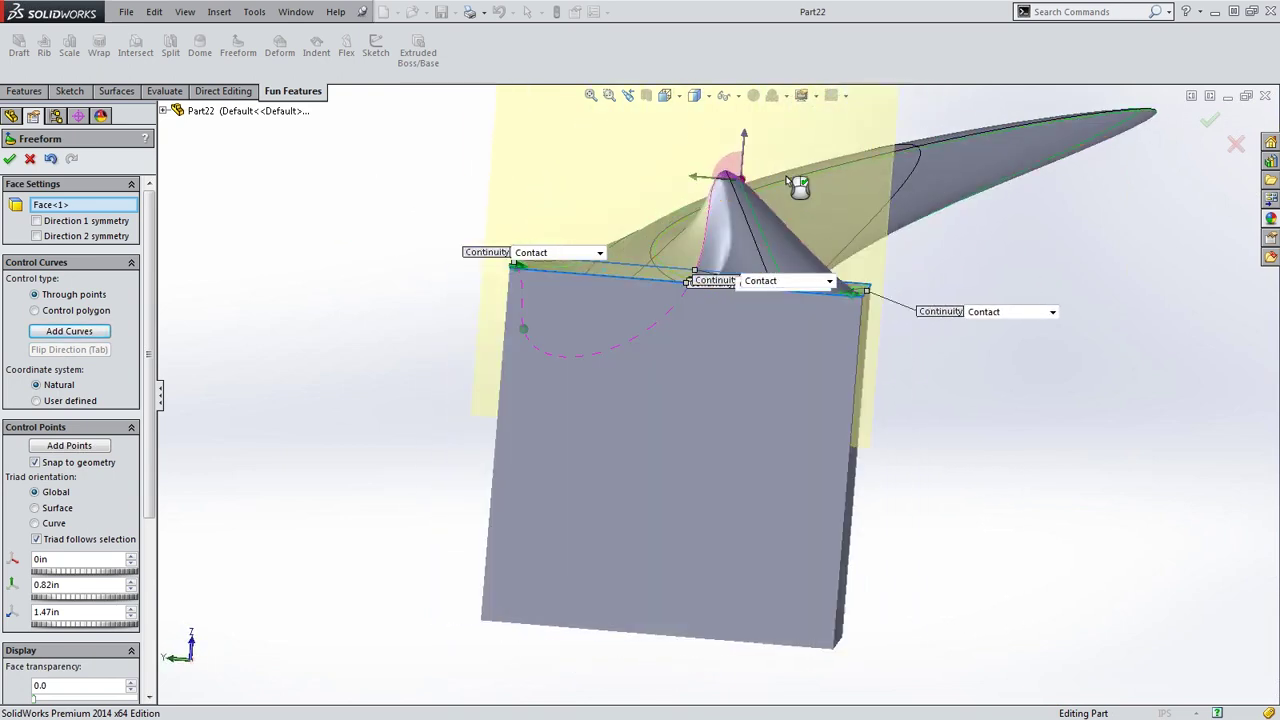
{"action": "left_click", "coordinate": [1049, 259]}
{"action": "middle_click_drag", "start_coordinate": [987, 256], "coordinate": [917, 291]}
{"action": "middle_click_drag", "start_coordinate": [780, 340], "coordinate": [828, 406]}
{"action": "middle_click_drag", "start_coordinate": [770, 556], "coordinate": [795, 507]}
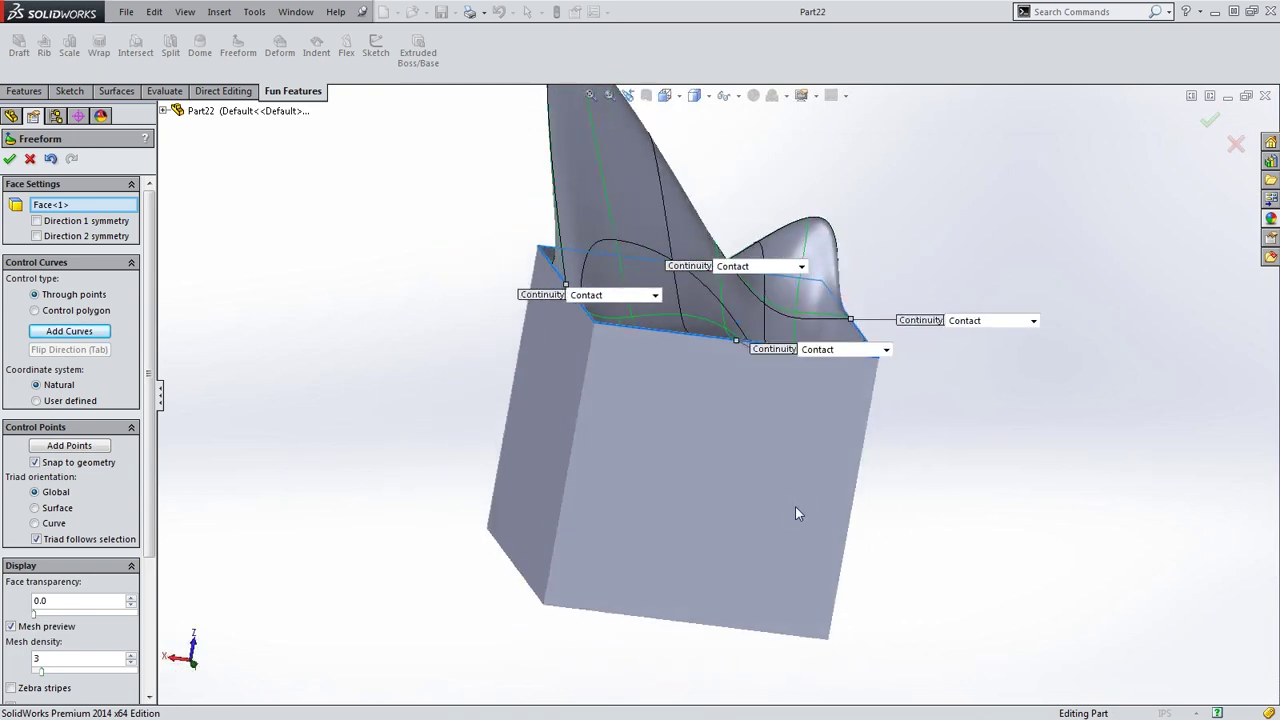
{"action": "left_click", "coordinate": [9, 158]}
{"action": "middle_click_drag", "start_coordinate": [443, 243], "coordinate": [528, 427]}
{"action": "left_click", "coordinate": [528, 427]}
{"action": "right_click_drag", "start_coordinate": [1050, 190], "coordinate": [1052, 218]}
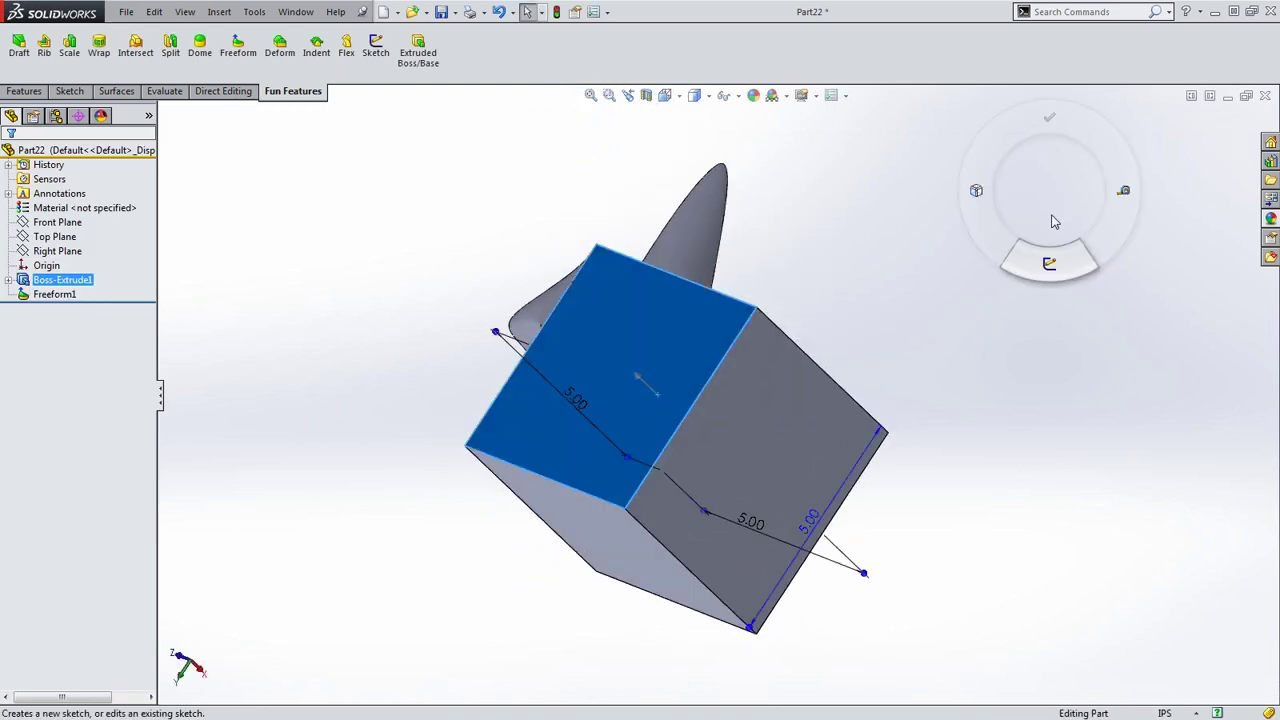
{"action": "left_click", "coordinate": [1048, 202]}
Start a new sketch on the Top Plane
{"action": "left_click", "coordinate": [376, 47]}
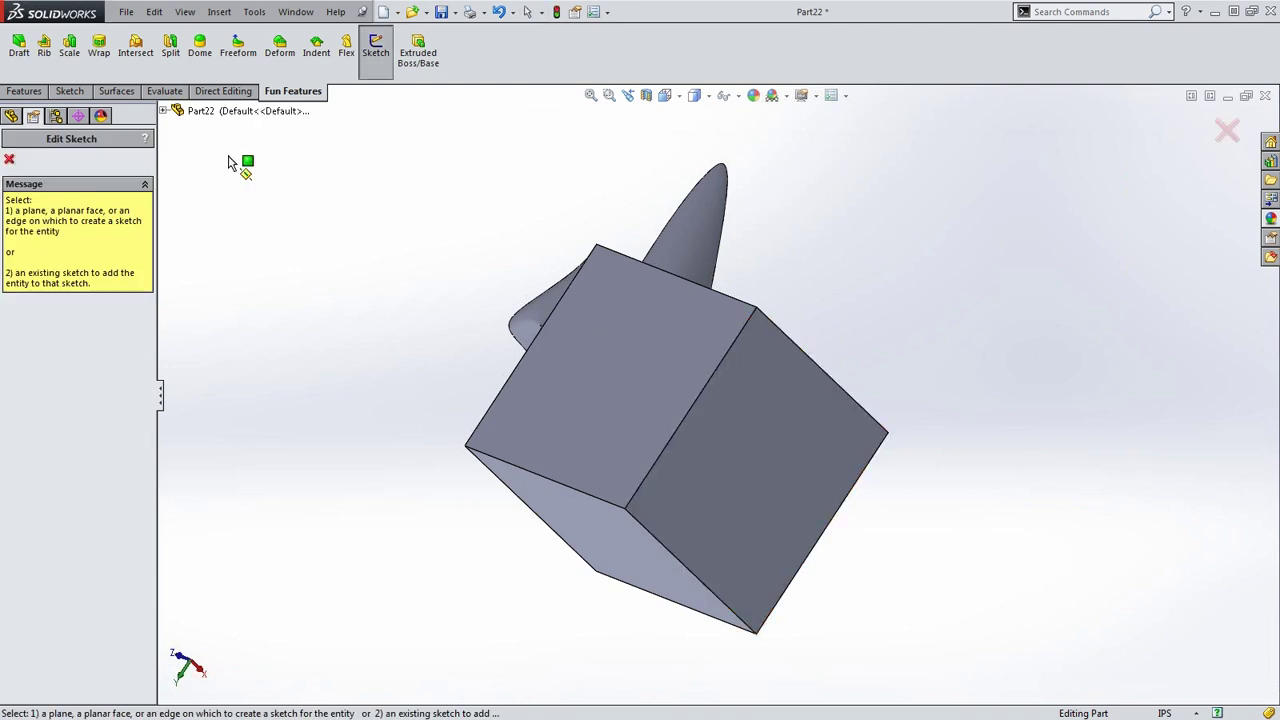
{"action": "left_click", "coordinate": [164, 110]}
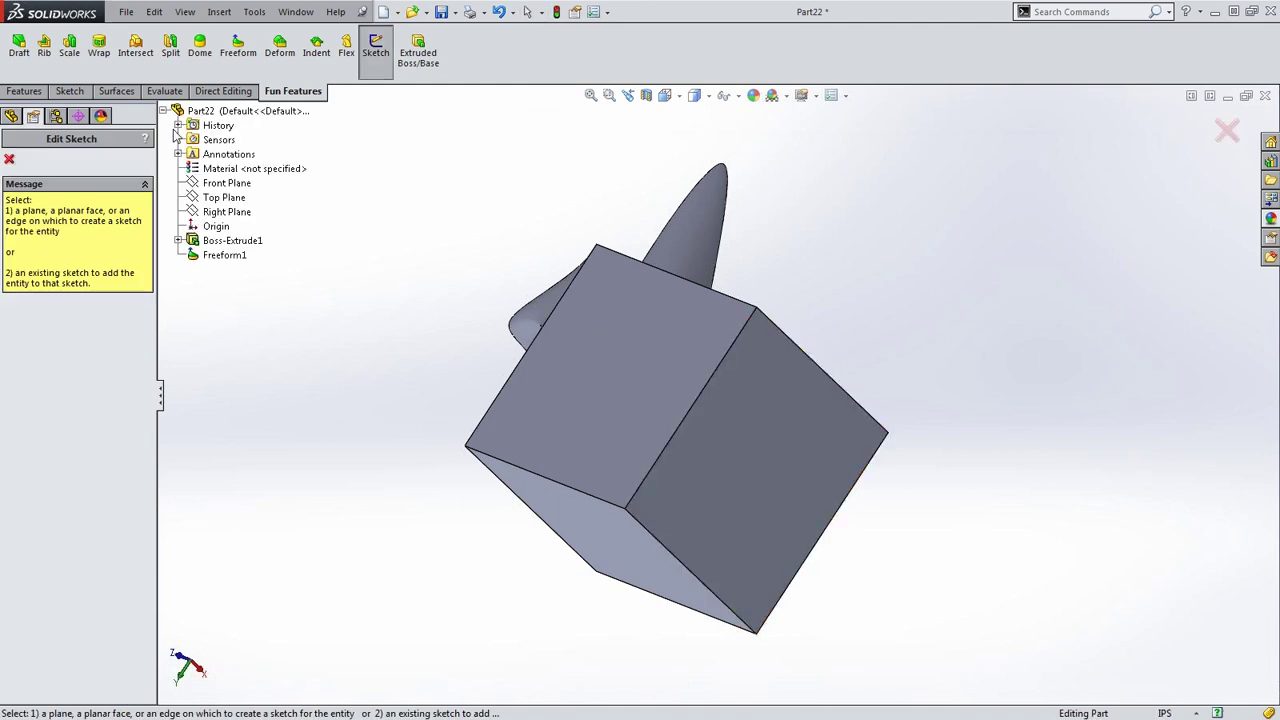
{"action": "left_click", "coordinate": [238, 198]}
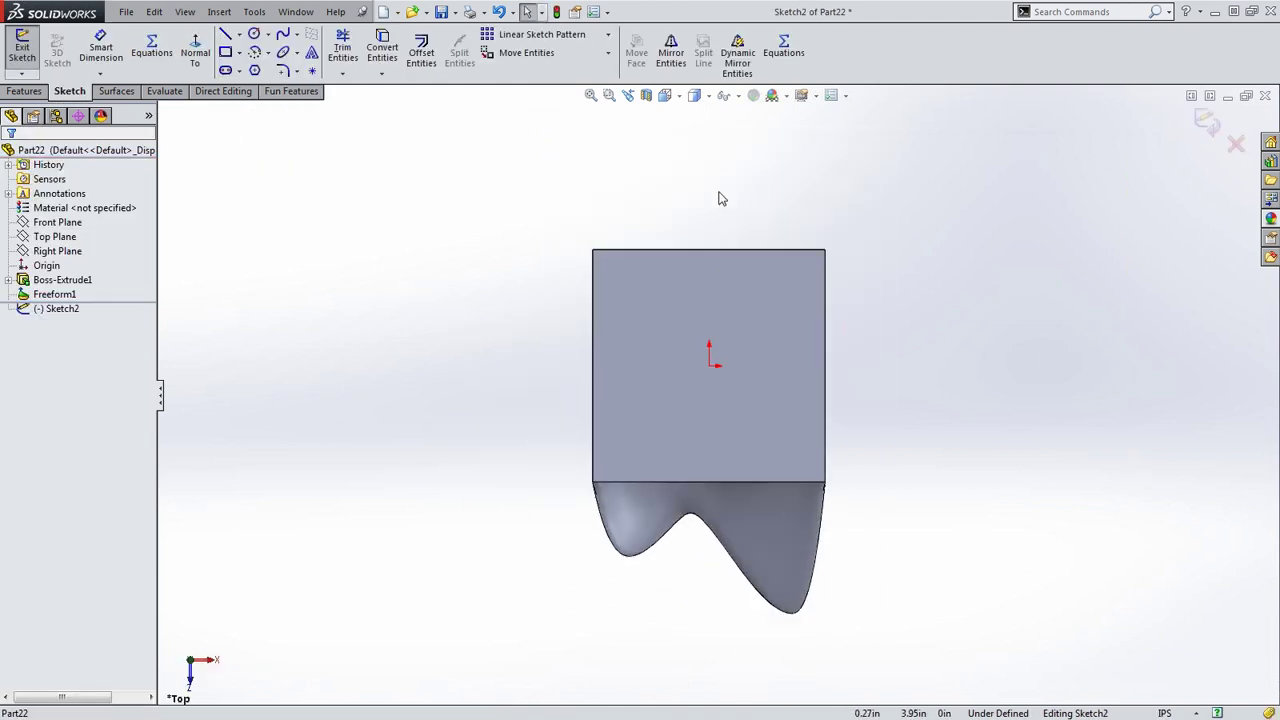
Sketch a four-point spline arching between the two corners of the block's edge opposite the freeform bulges
{"action": "scroll", "coordinate": [564, 169], "scroll_direction": "down", "scroll_amount": 1}
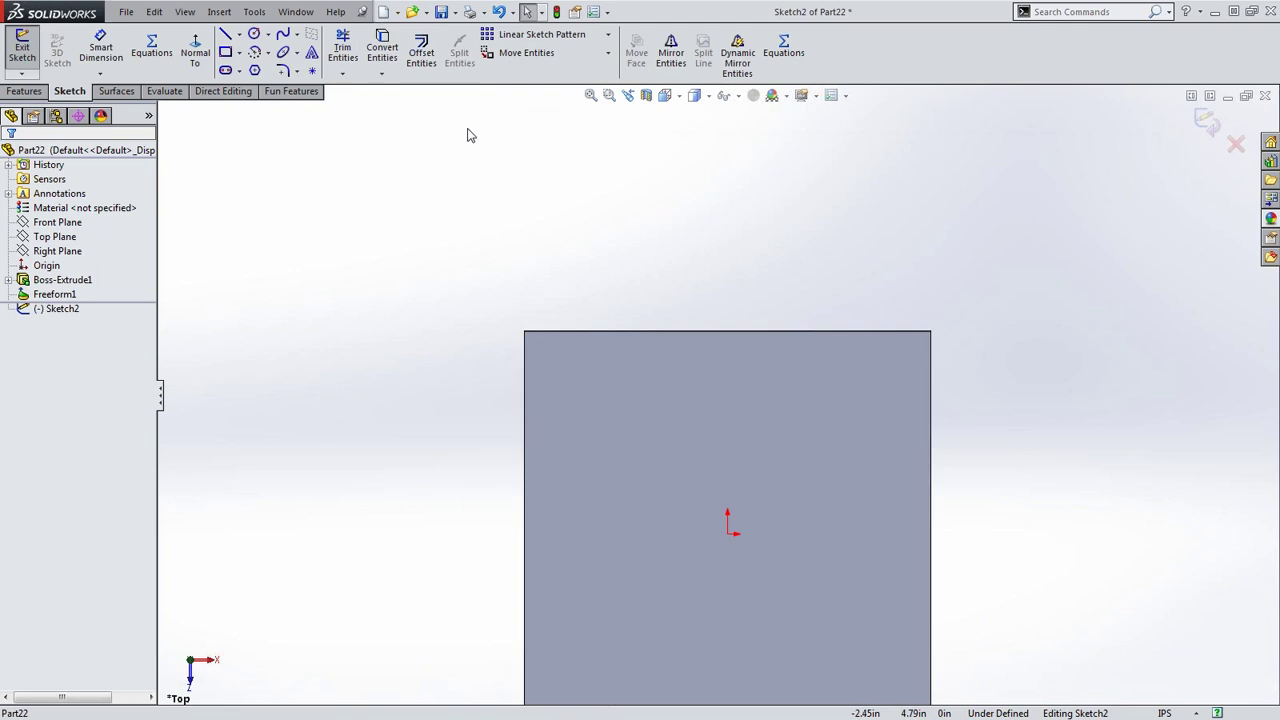
{"action": "left_click", "coordinate": [283, 35]}
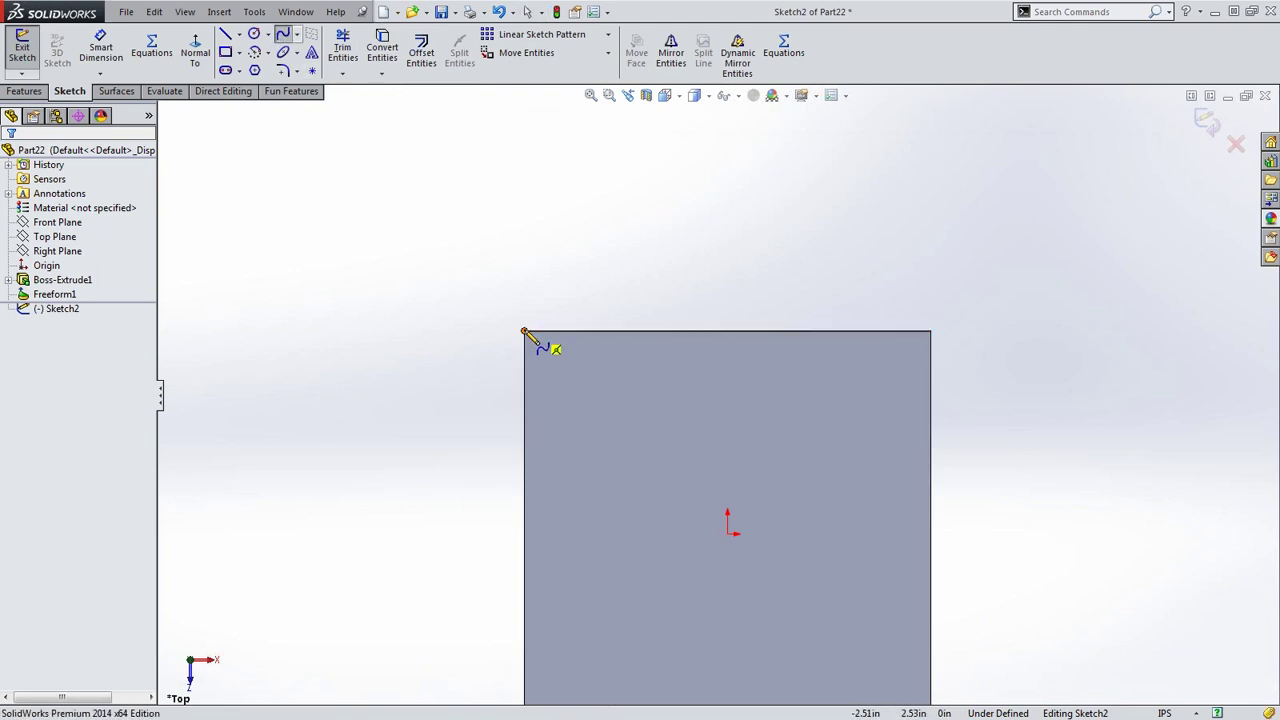
{"action": "left_click", "coordinate": [524, 331]}
{"action": "left_click", "coordinate": [672, 238]}
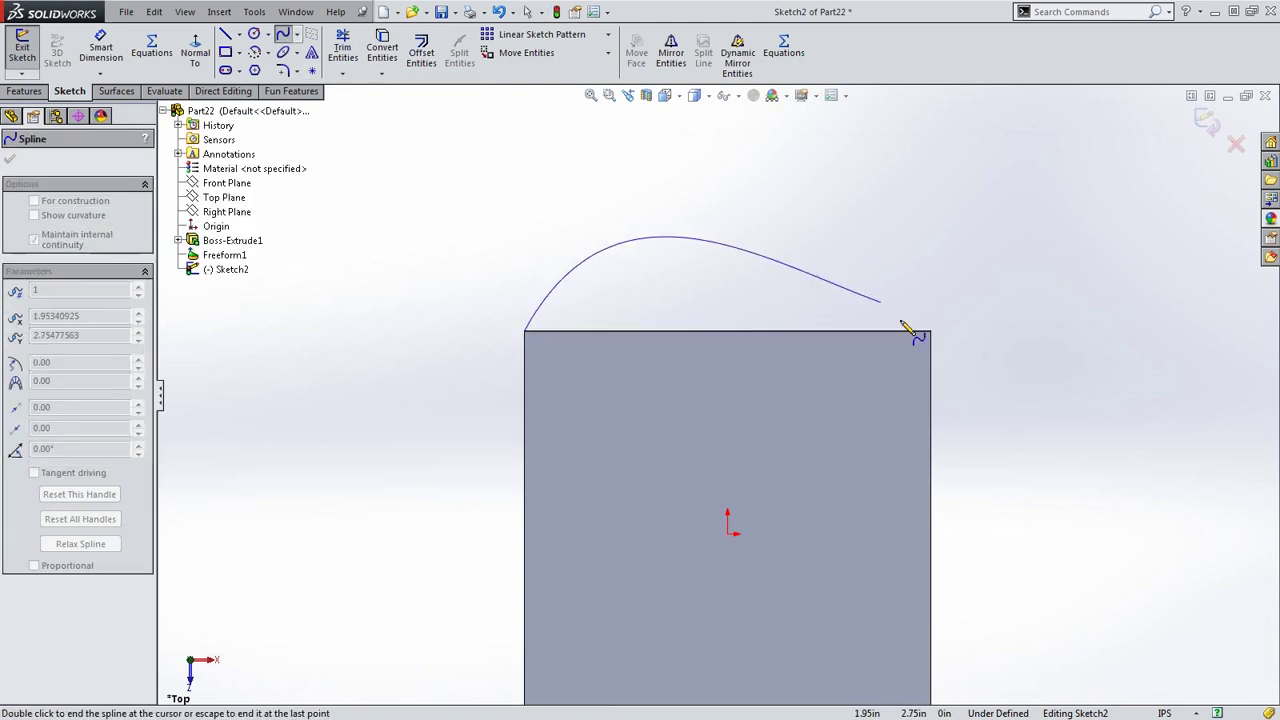
{"action": "left_click", "coordinate": [931, 332]}
{"action": "key", "text": "Escape"}
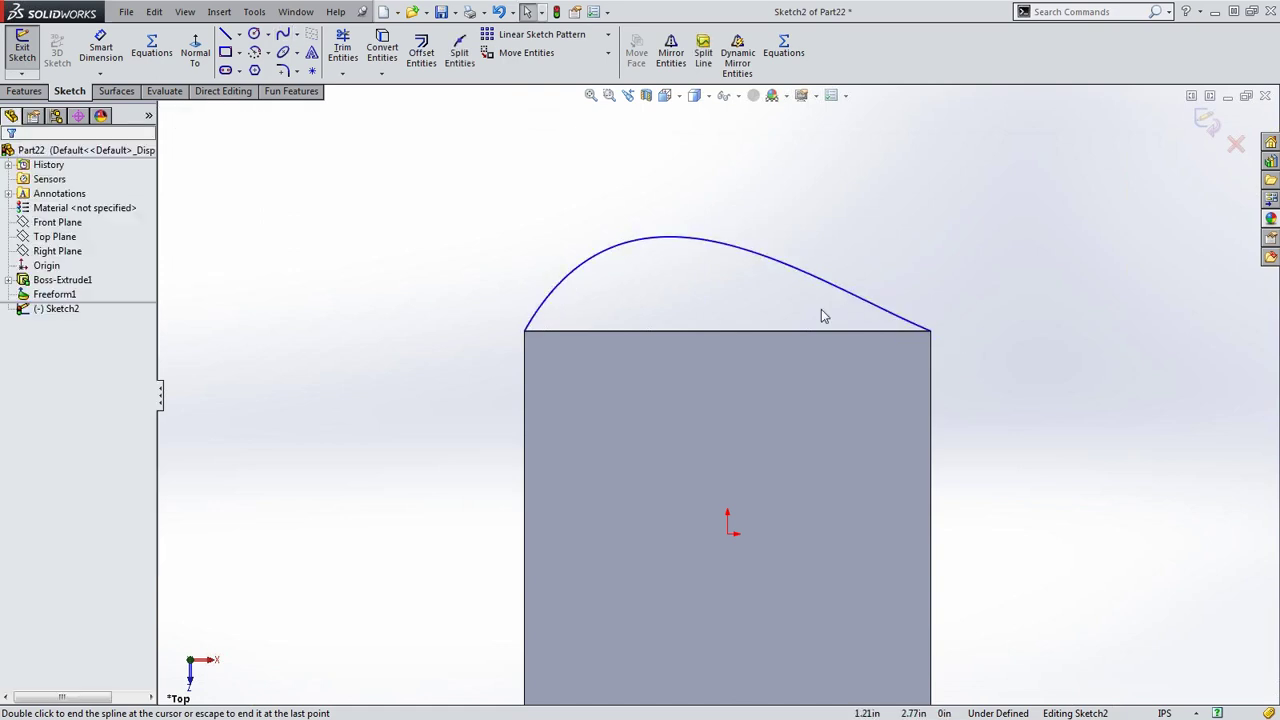
Reshape the spline into two humps, turning the third point's tangent to about 28.25° and the start point's to about 96.31°
{"action": "left_click", "coordinate": [834, 287]}
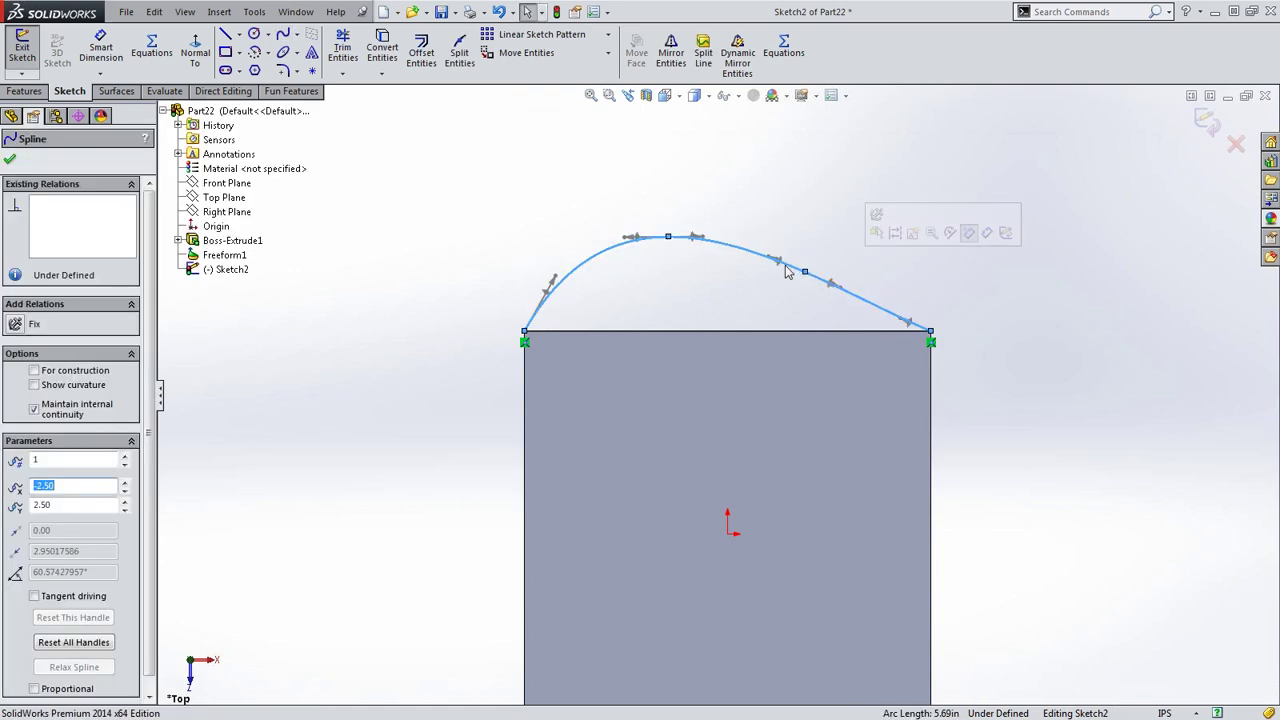
{"action": "left_click_drag", "start_coordinate": [770, 258], "coordinate": [763, 289]}
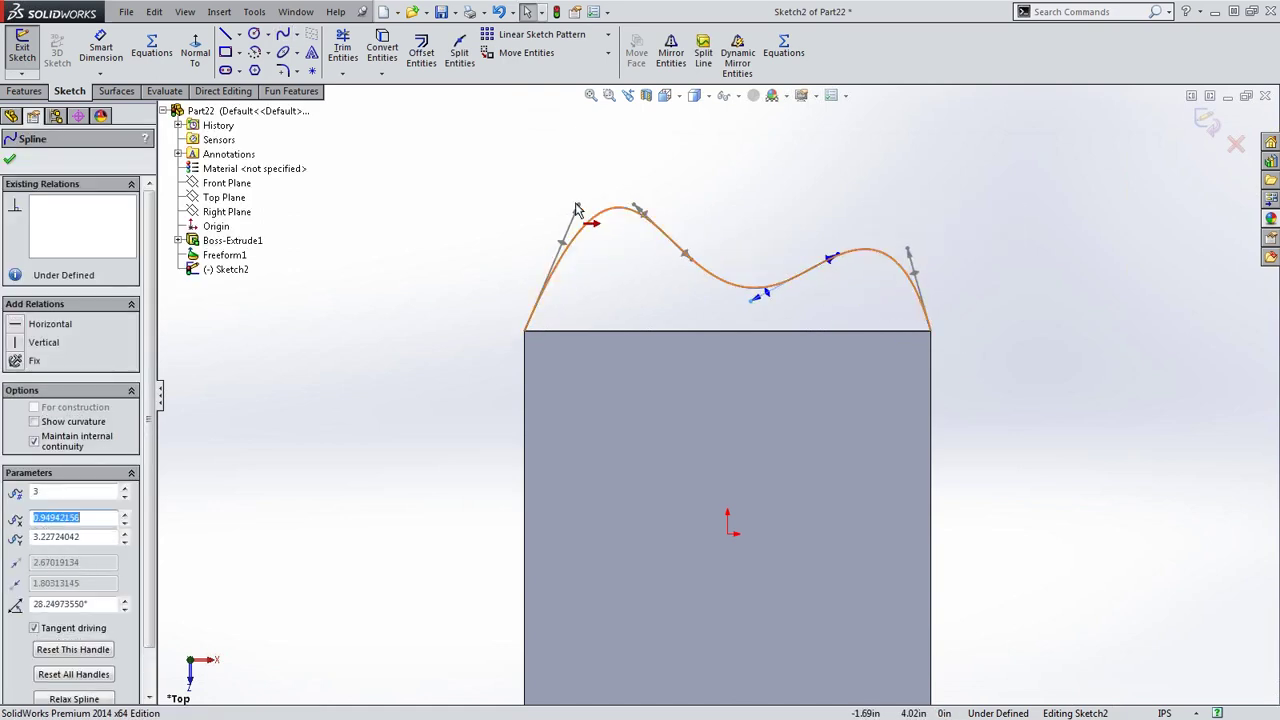
{"action": "left_click_drag", "start_coordinate": [580, 207], "coordinate": [510, 200]}
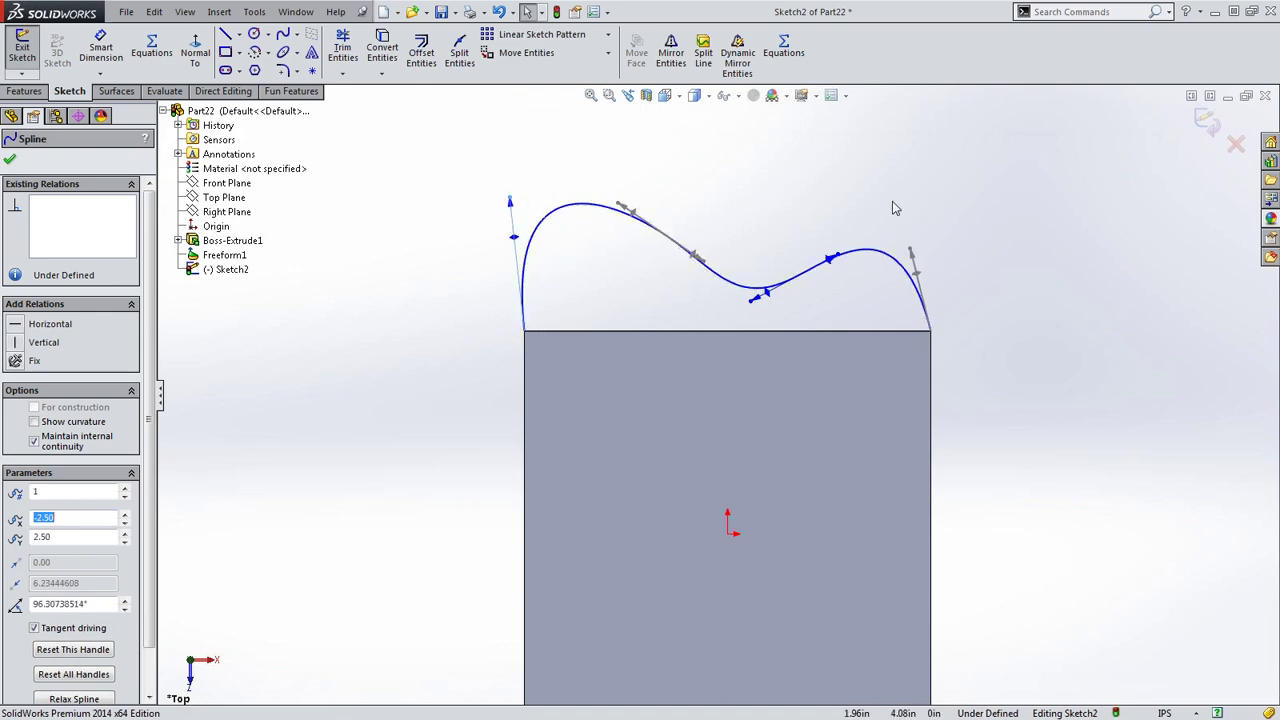
{"action": "left_click", "coordinate": [875, 201]}
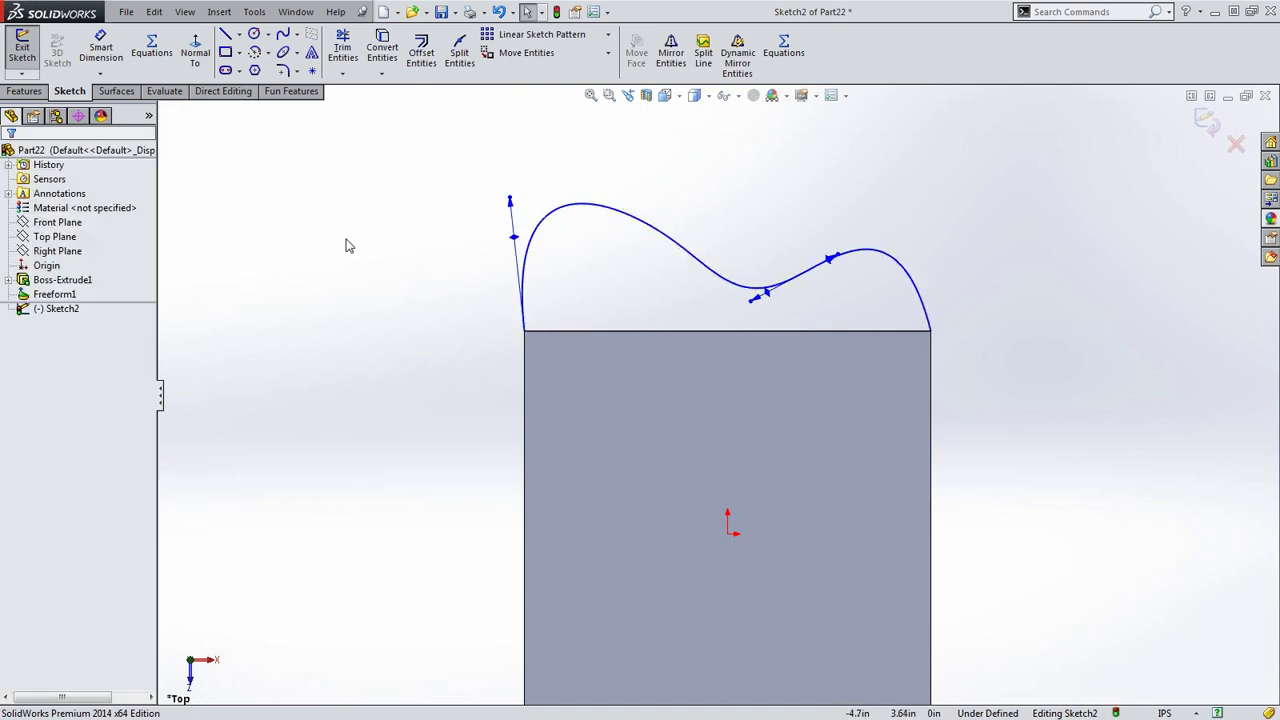
Check the spline against the block in 3D and exit the sketch
{"action": "middle_click_drag", "start_coordinate": [493, 248], "coordinate": [405, 320]}
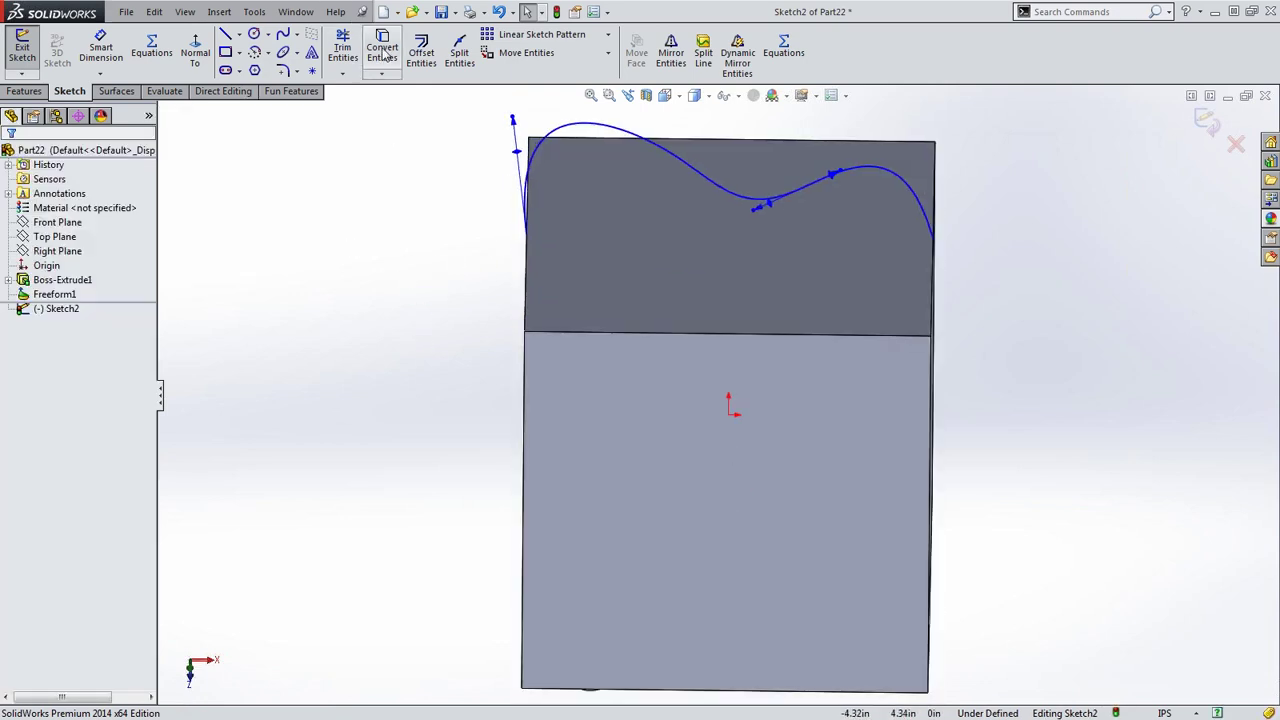
{"action": "left_click", "coordinate": [298, 91]}
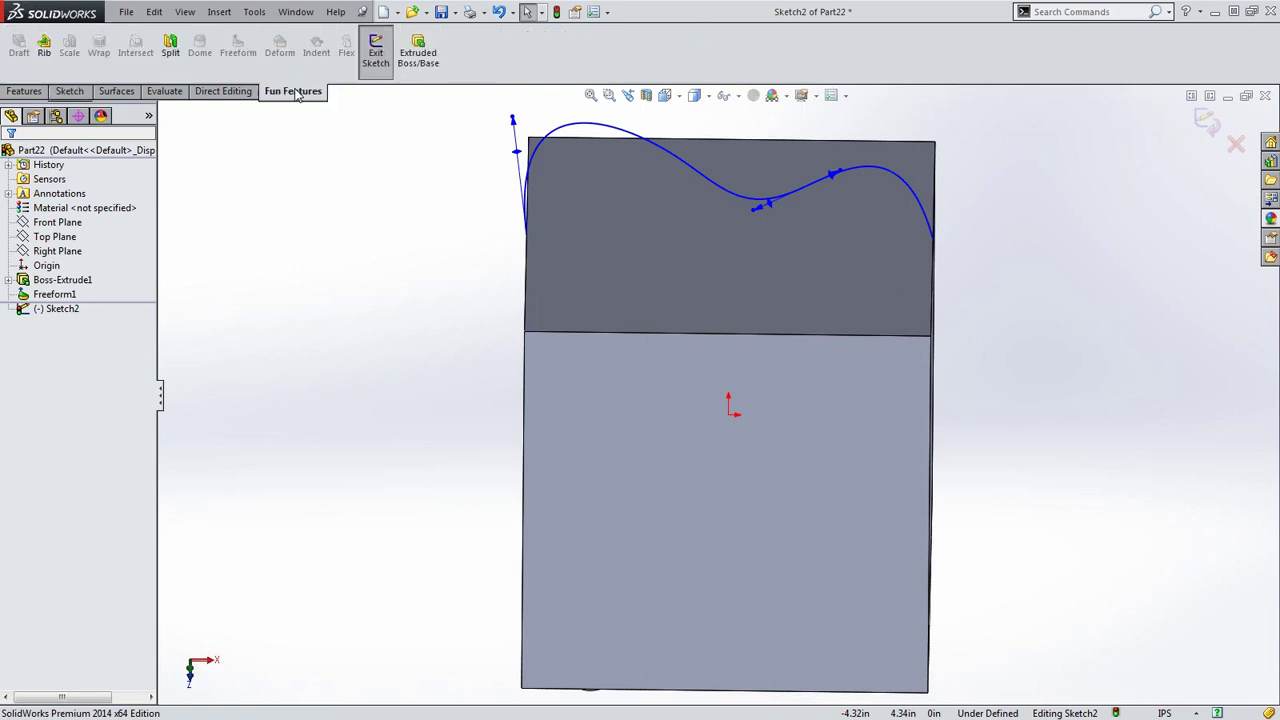
{"action": "left_click", "coordinate": [69, 91]}
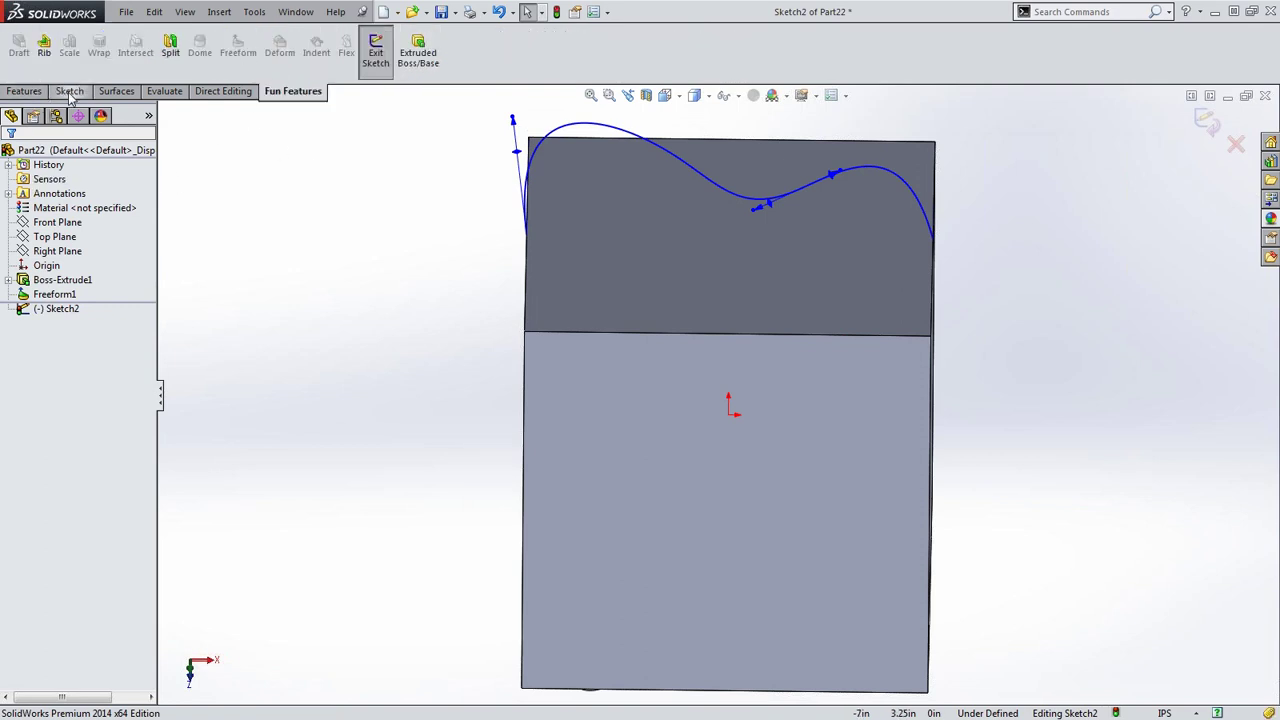
{"action": "left_click", "coordinate": [22, 45]}
{"action": "left_click", "coordinate": [295, 91]}
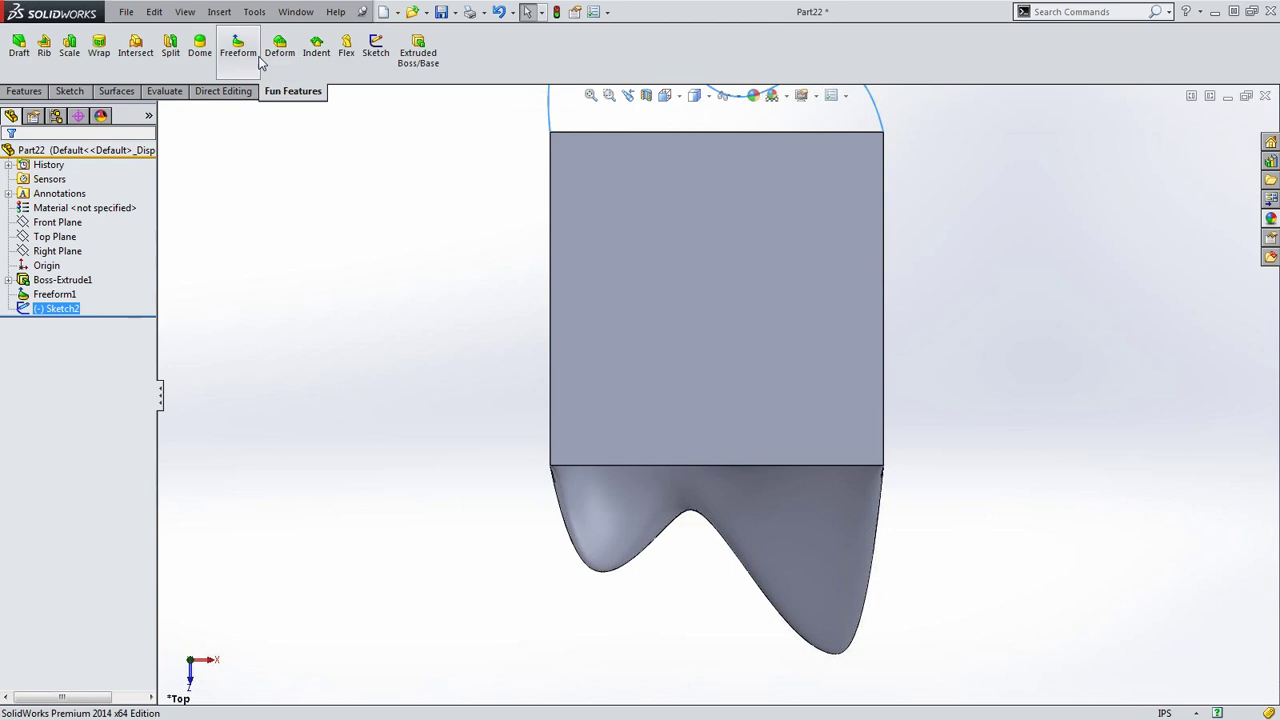
Start a Freeform on the flat face beside the spline and add three control curves running across its width
{"action": "left_click", "coordinate": [239, 54]}
{"action": "mouse_move", "coordinate": [651, 171]}
{"action": "middle_mouse_down"}
{"action": "mouse_move", "coordinate": [689, 189]}
{"action": "mouse_move", "coordinate": [678, 244]}
{"action": "mouse_move", "coordinate": [677, 229]}
{"action": "middle_mouse_up"}
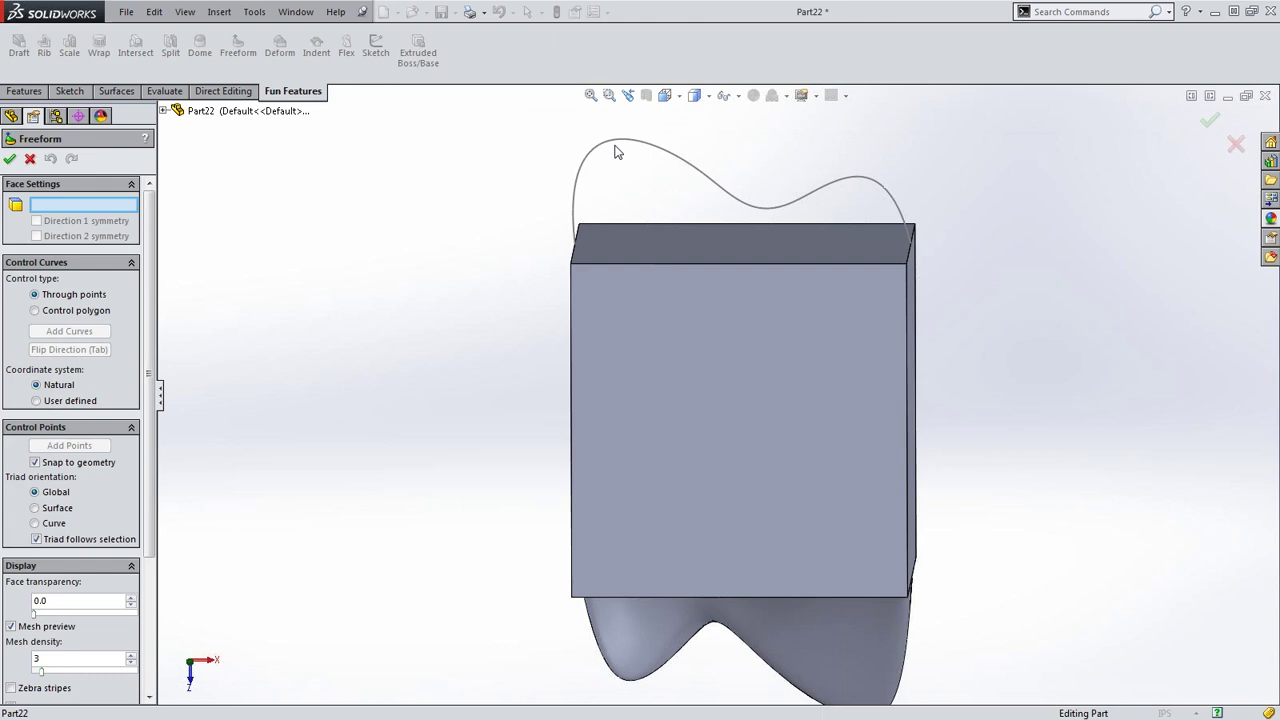
{"action": "scroll", "coordinate": [669, 210], "scroll_direction": "down", "scroll_amount": 2}
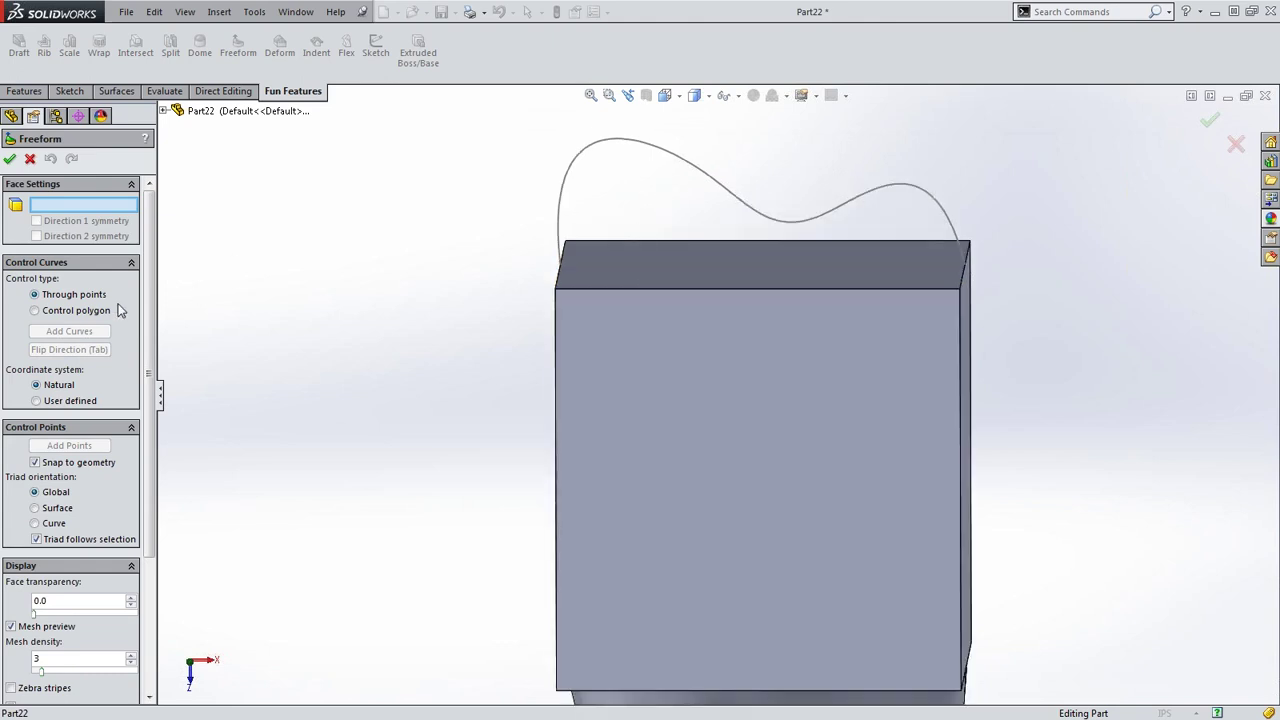
{"action": "left_click", "coordinate": [632, 270]}
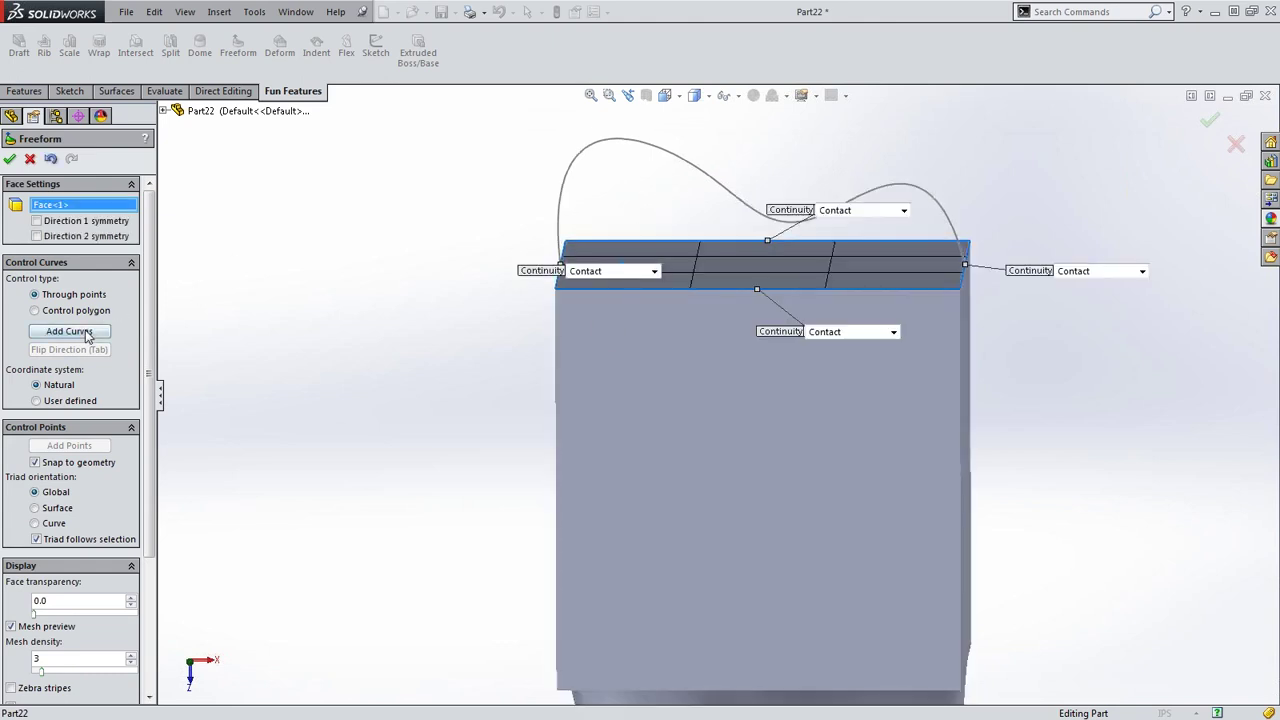
{"action": "left_click", "coordinate": [87, 334]}
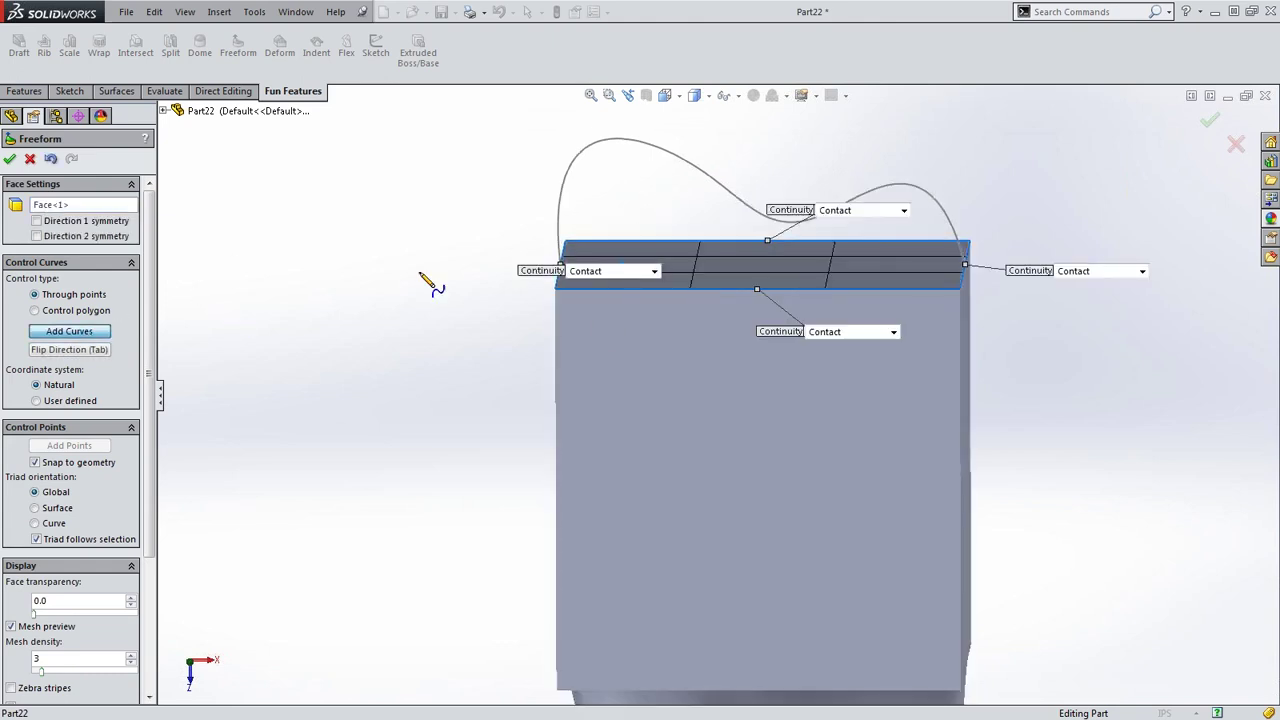
{"action": "left_click", "coordinate": [610, 270]}
{"action": "left_click", "coordinate": [776, 272]}
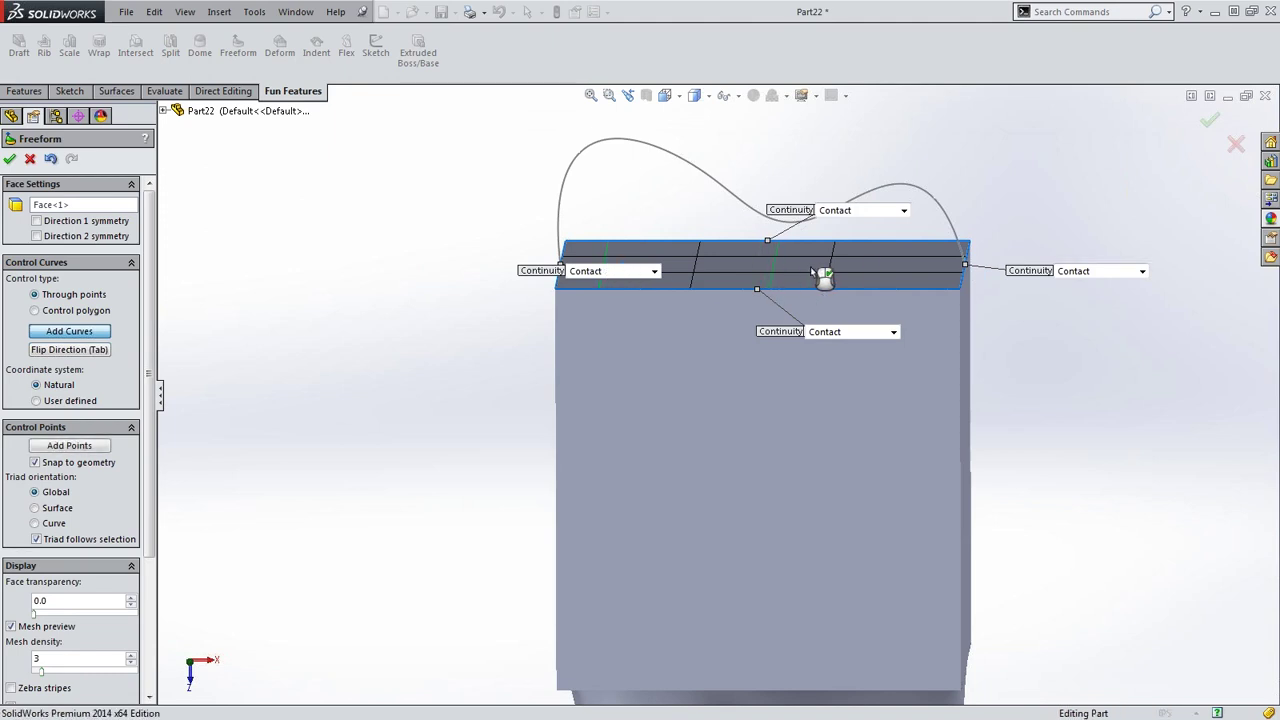
{"action": "left_click", "coordinate": [901, 266]}
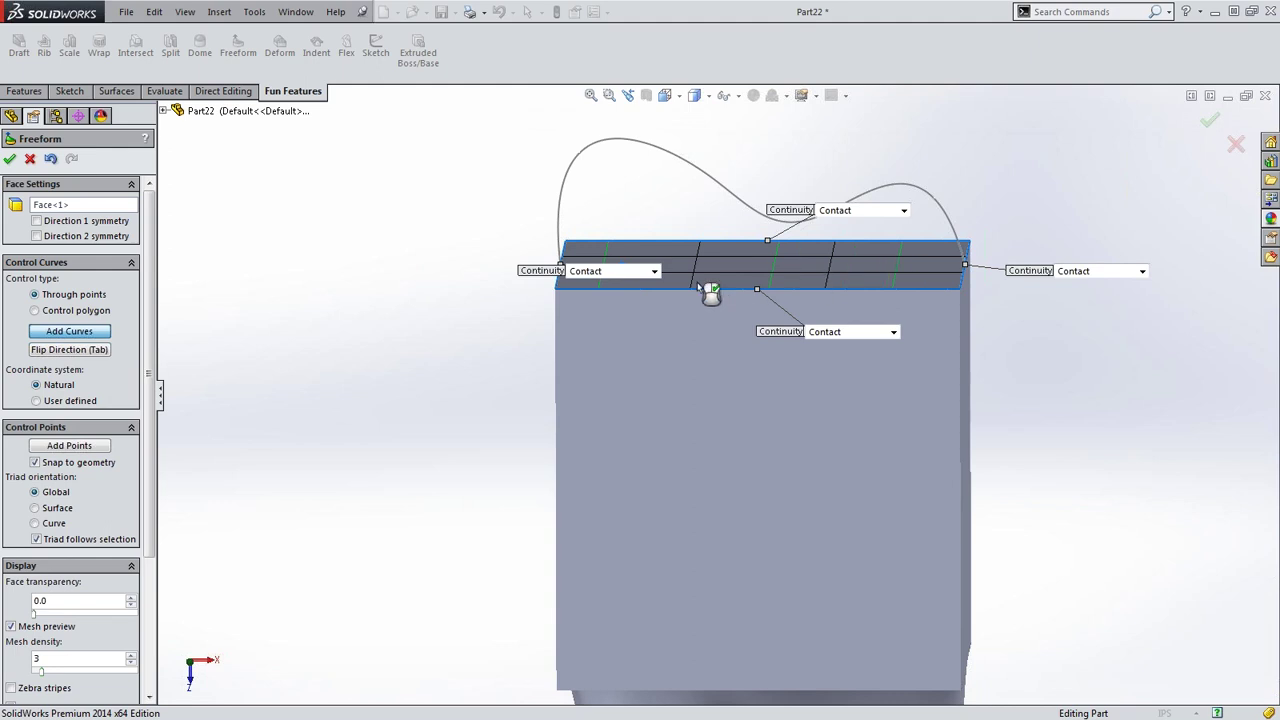
{"action": "left_click", "coordinate": [764, 198]}
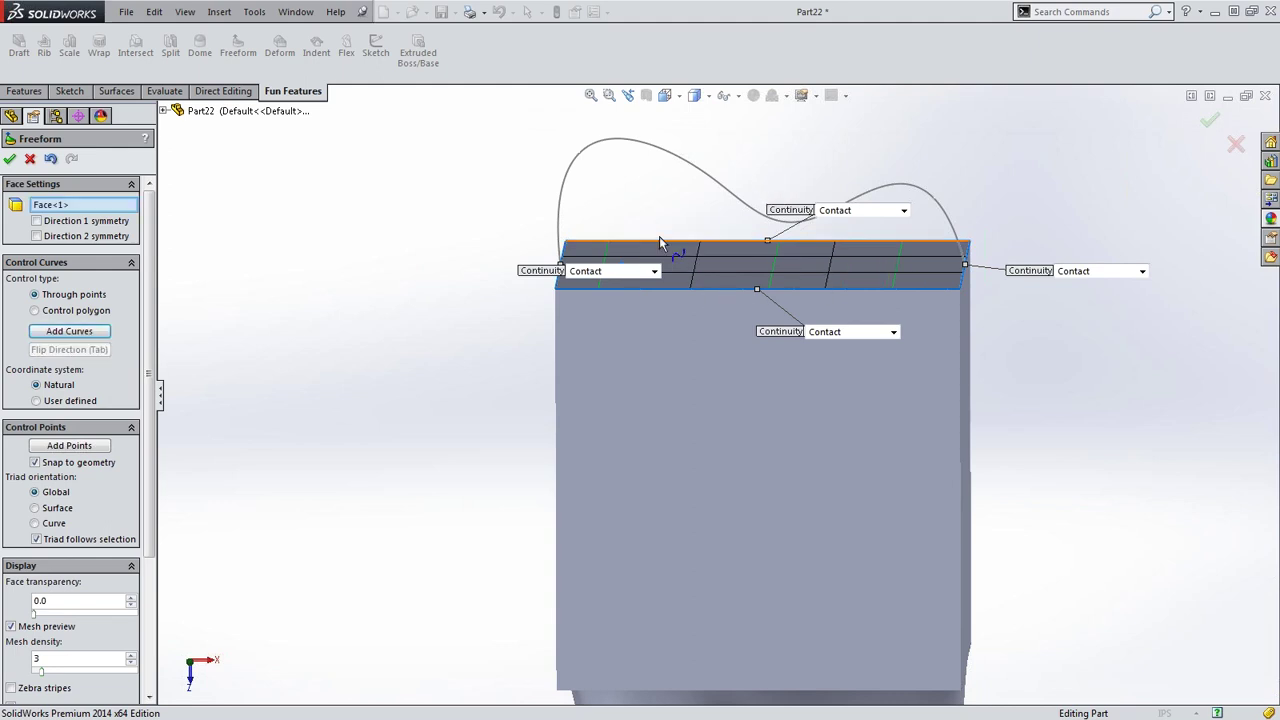
Add one lengthwise control curve along the middle of the face, crossing the three existing control curves
{"action": "middle_click_drag", "start_coordinate": [525, 178], "coordinate": [500, 262]}
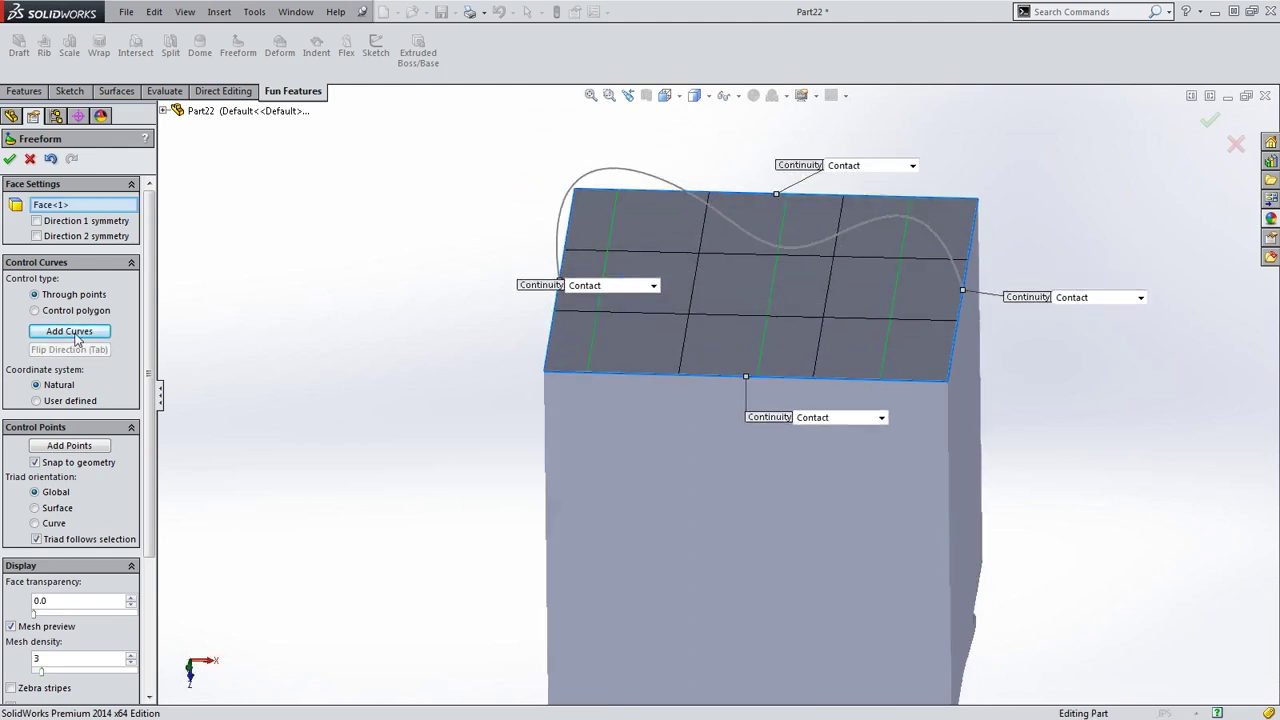
{"action": "left_click", "coordinate": [69, 331]}
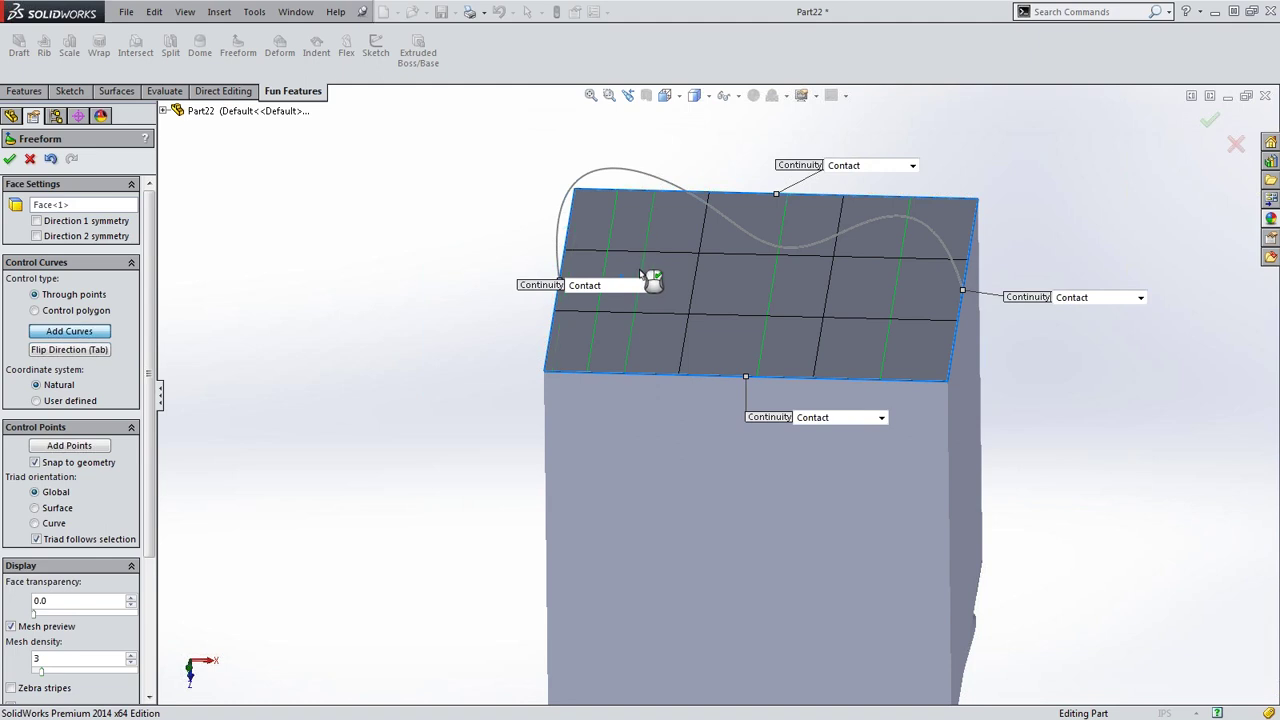
{"action": "key", "text": "Tab"}
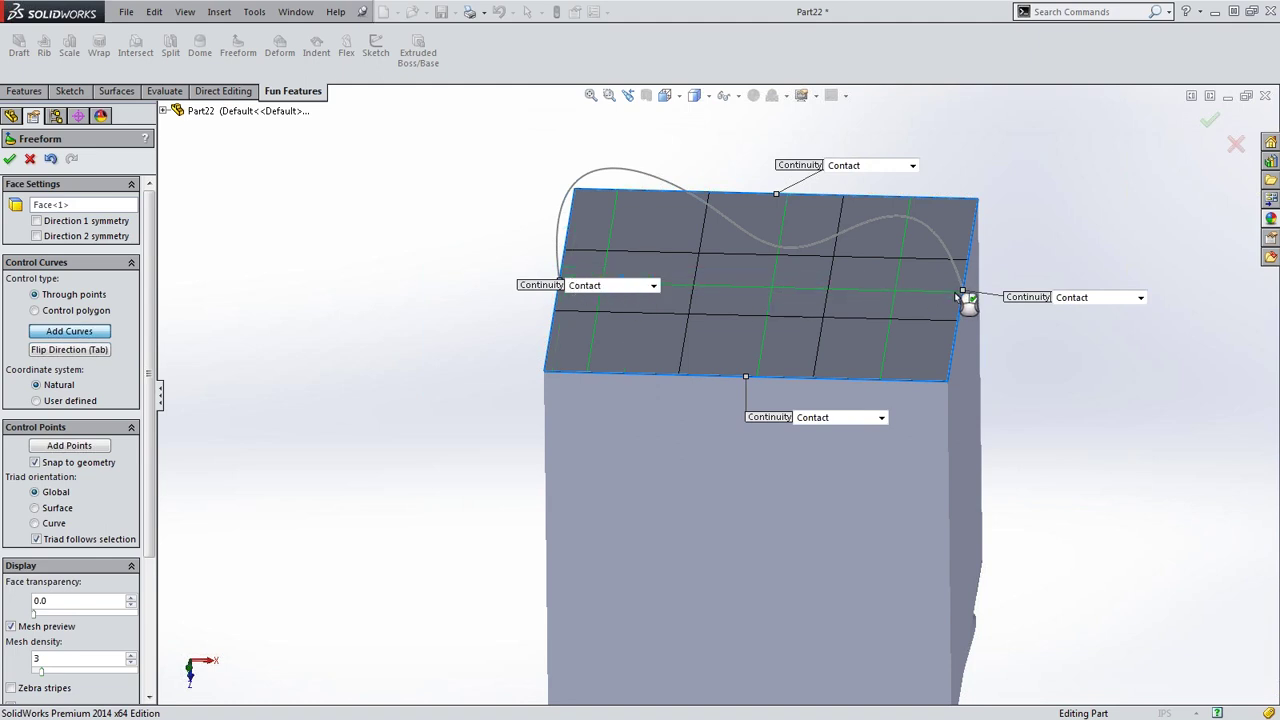
{"action": "key", "text": "Escape"}
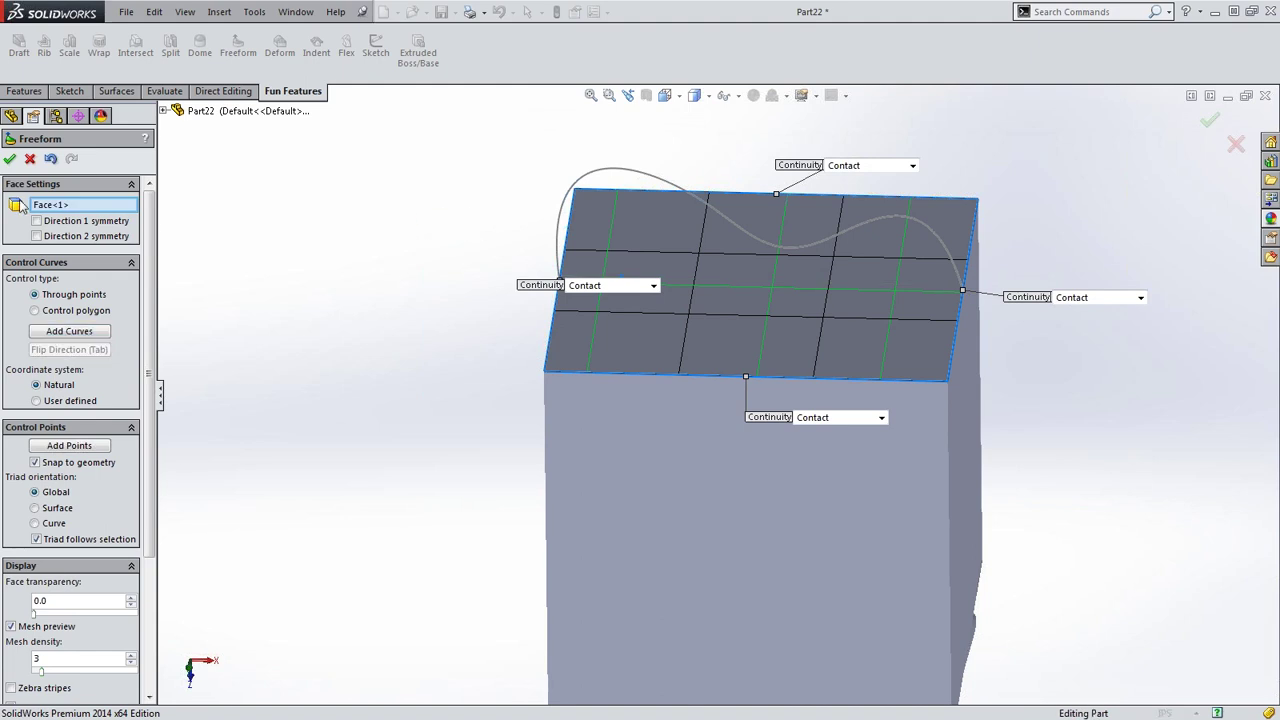
In top view, pull the lengthwise curve's lower-hump point, valley point and nearby end tangent towards the sketched spline
{"action": "left_click", "coordinate": [727, 291]}
{"action": "scroll", "coordinate": [912, 289], "scroll_direction": "down", "scroll_amount": 2}
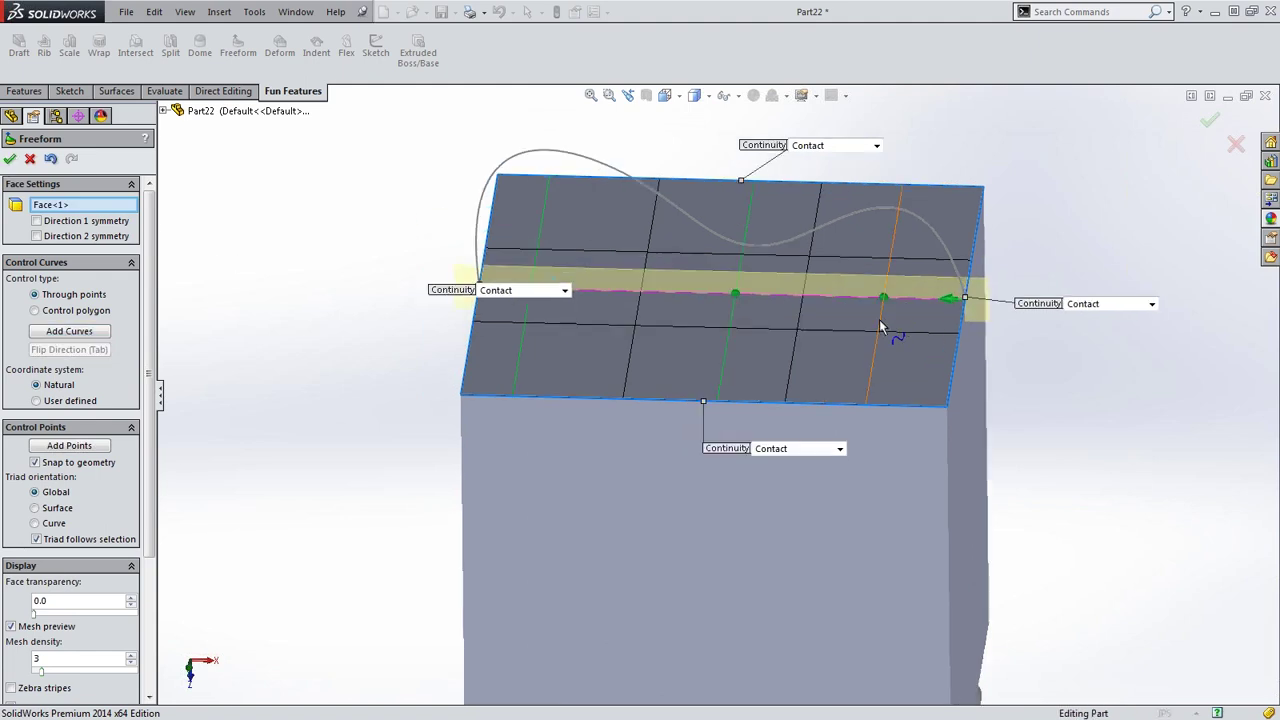
{"action": "right_click_drag", "start_coordinate": [1176, 383], "coordinate": [1132, 392]}
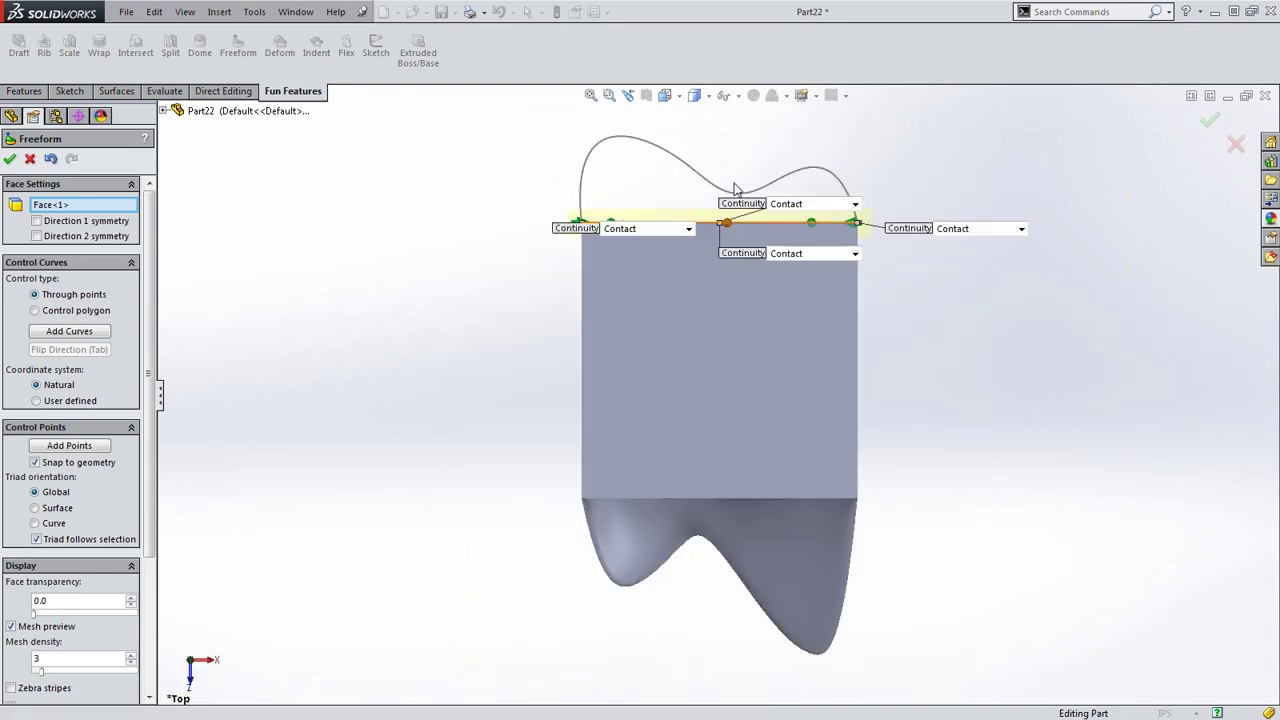
{"action": "scroll", "coordinate": [737, 197], "scroll_direction": "down", "scroll_amount": 3}
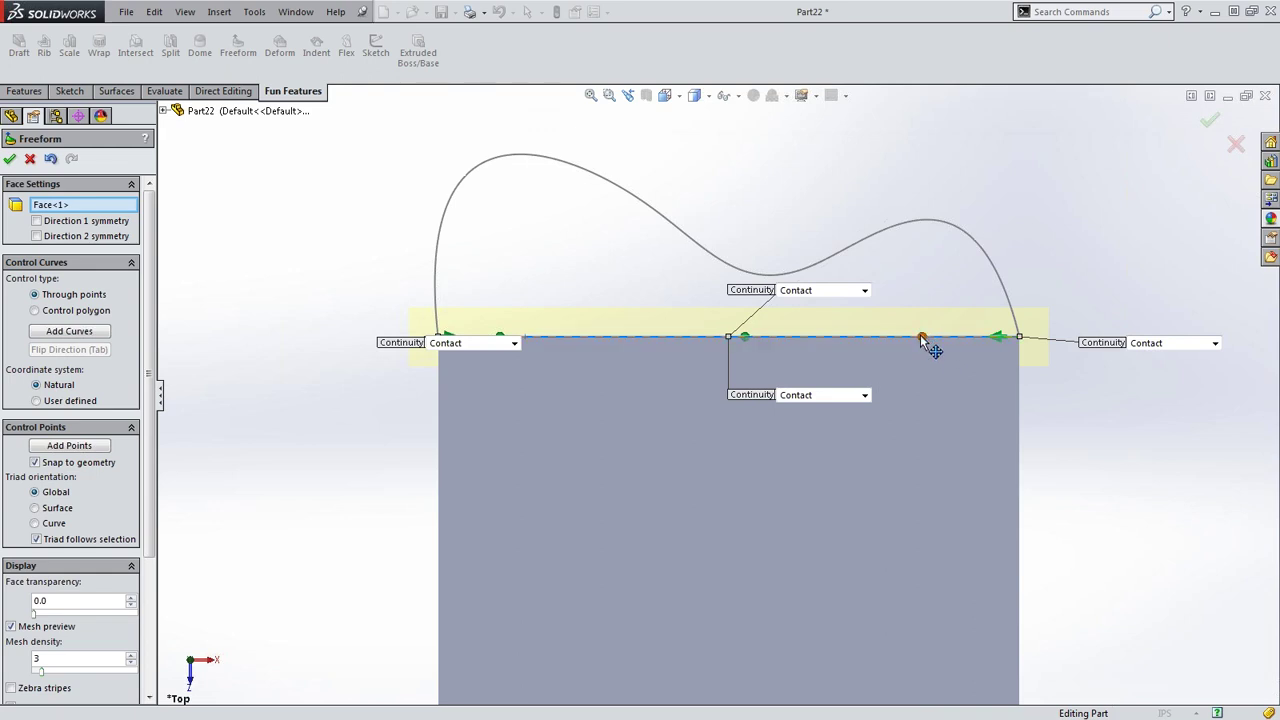
{"action": "left_click_drag", "start_coordinate": [923, 340], "coordinate": [977, 246]}
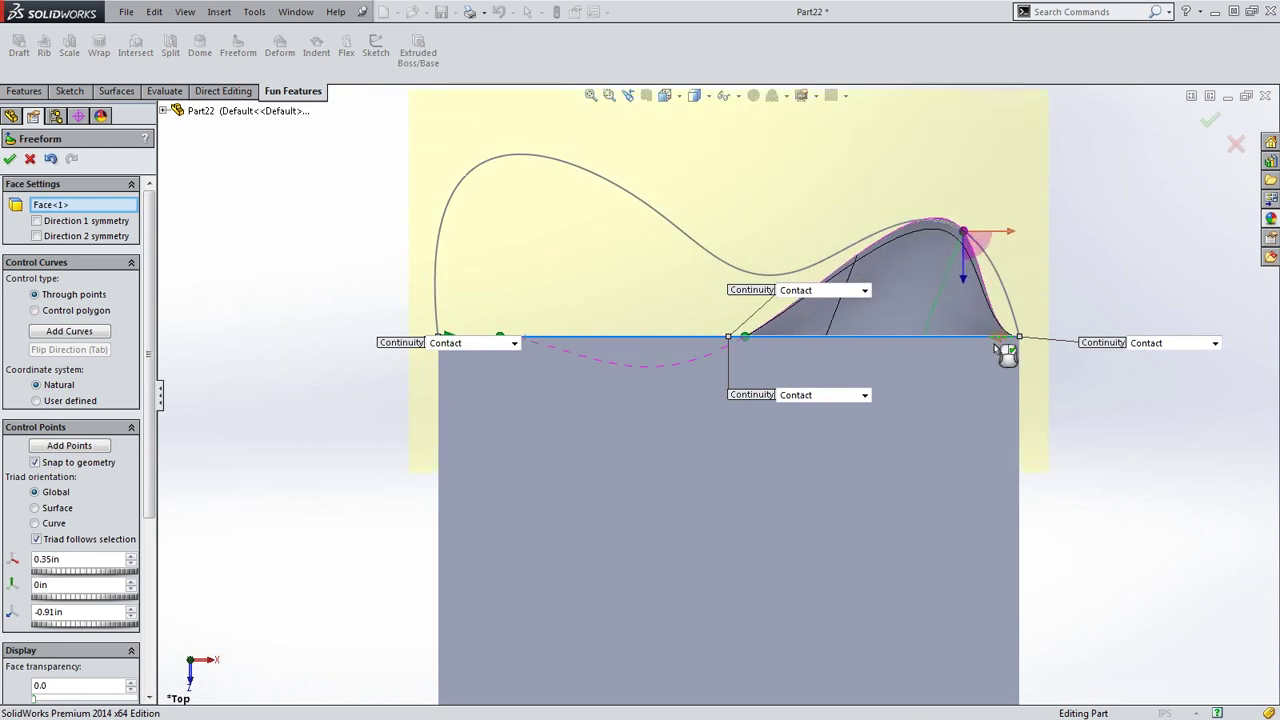
{"action": "left_click_drag", "start_coordinate": [997, 338], "coordinate": [1018, 303]}
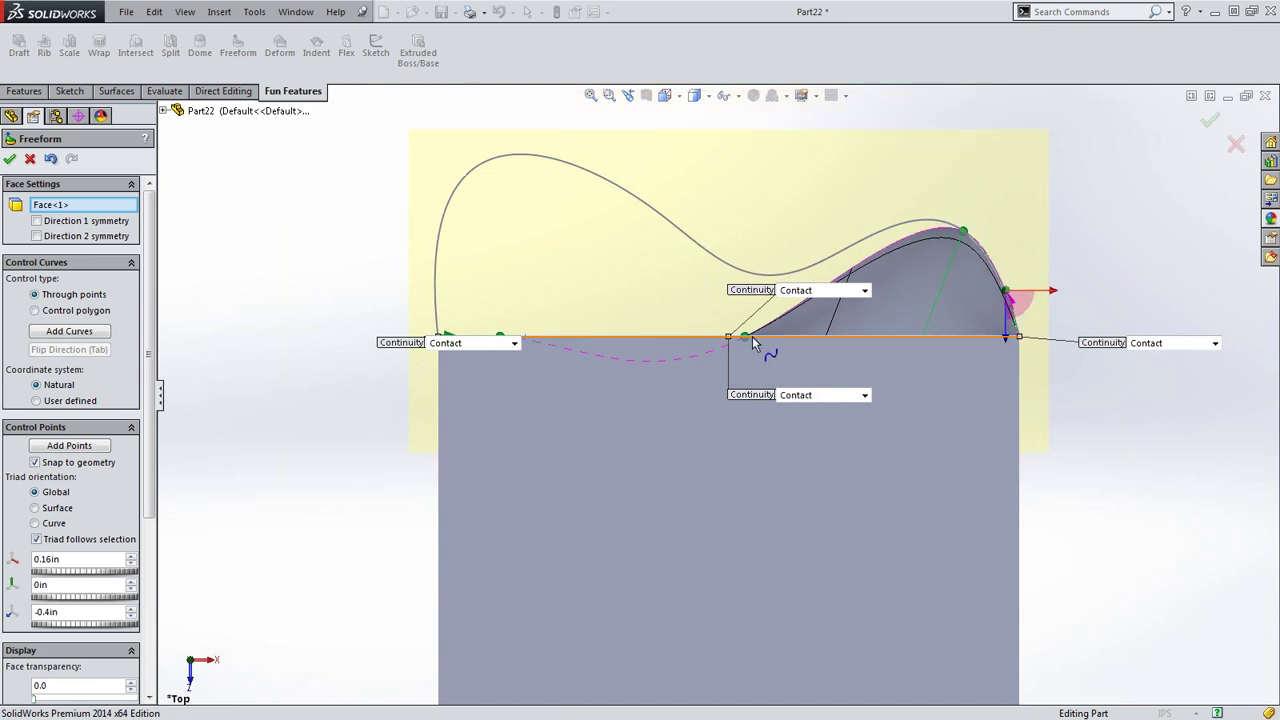
{"action": "left_click_drag", "start_coordinate": [748, 341], "coordinate": [767, 282]}
{"action": "left_click", "coordinate": [962, 232]}
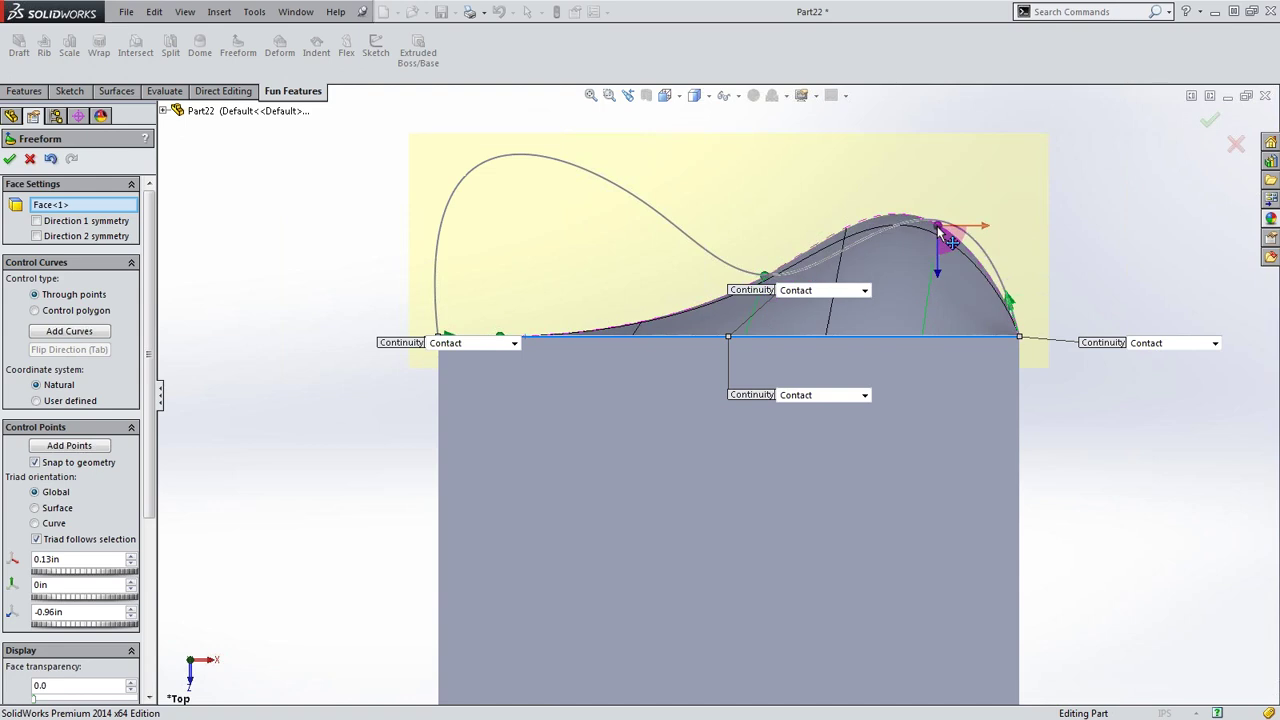
{"action": "left_click_drag", "start_coordinate": [980, 246], "coordinate": [982, 244]}
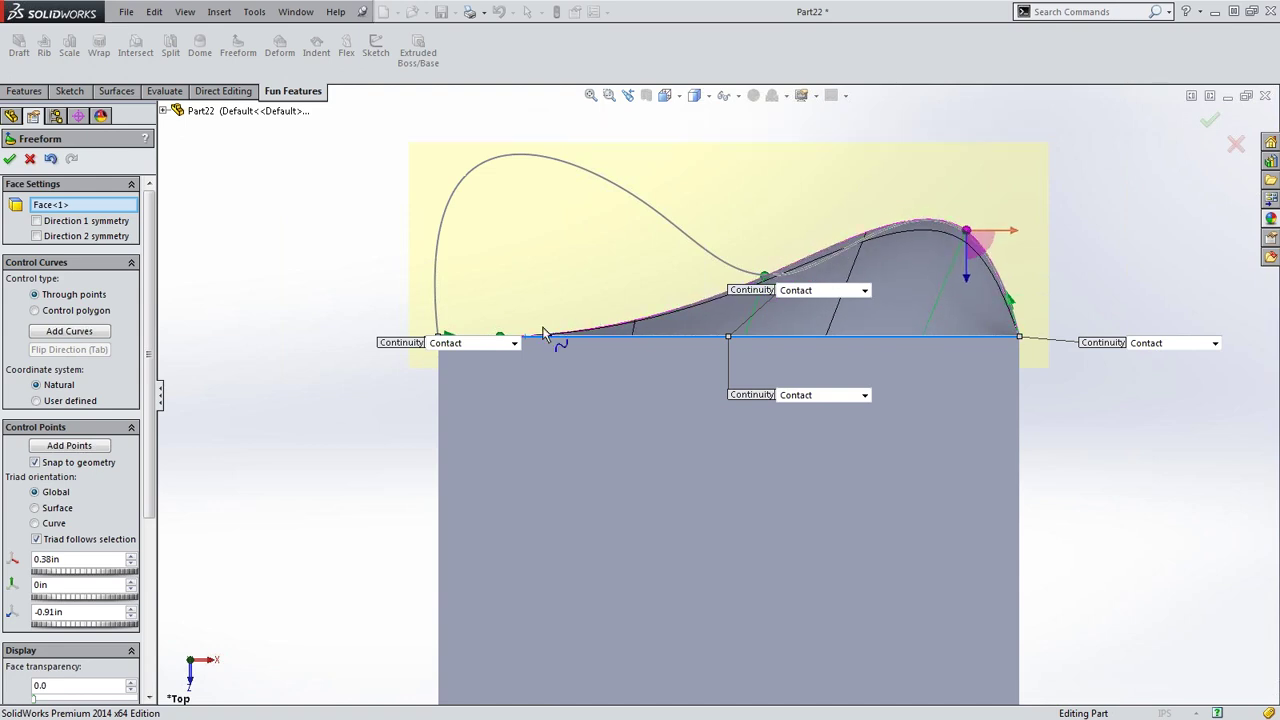
Raise the taller-hump control point to about -0.13 in X and -1.51 in Z, and steepen the adjacent end tangent upwards
{"action": "left_click_drag", "start_coordinate": [505, 340], "coordinate": [476, 256]}
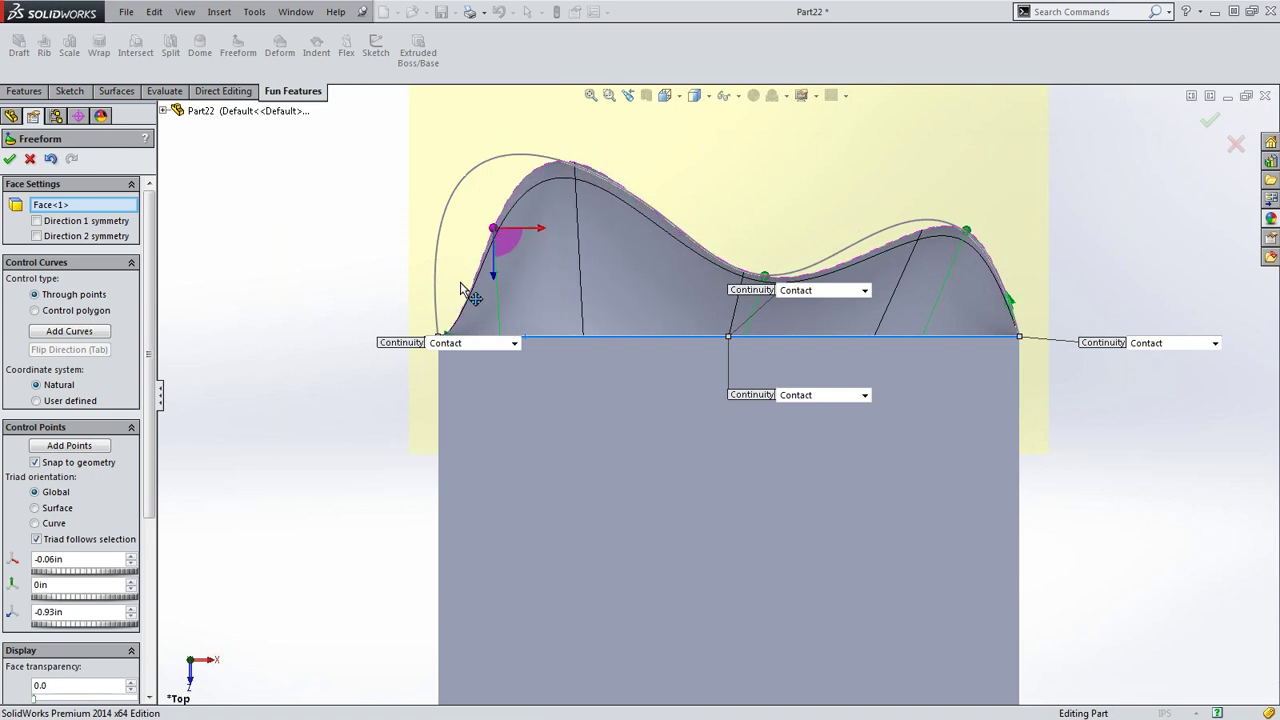
{"action": "left_click_drag", "start_coordinate": [452, 333], "coordinate": [492, 160]}
{"action": "left_click", "coordinate": [499, 226]}
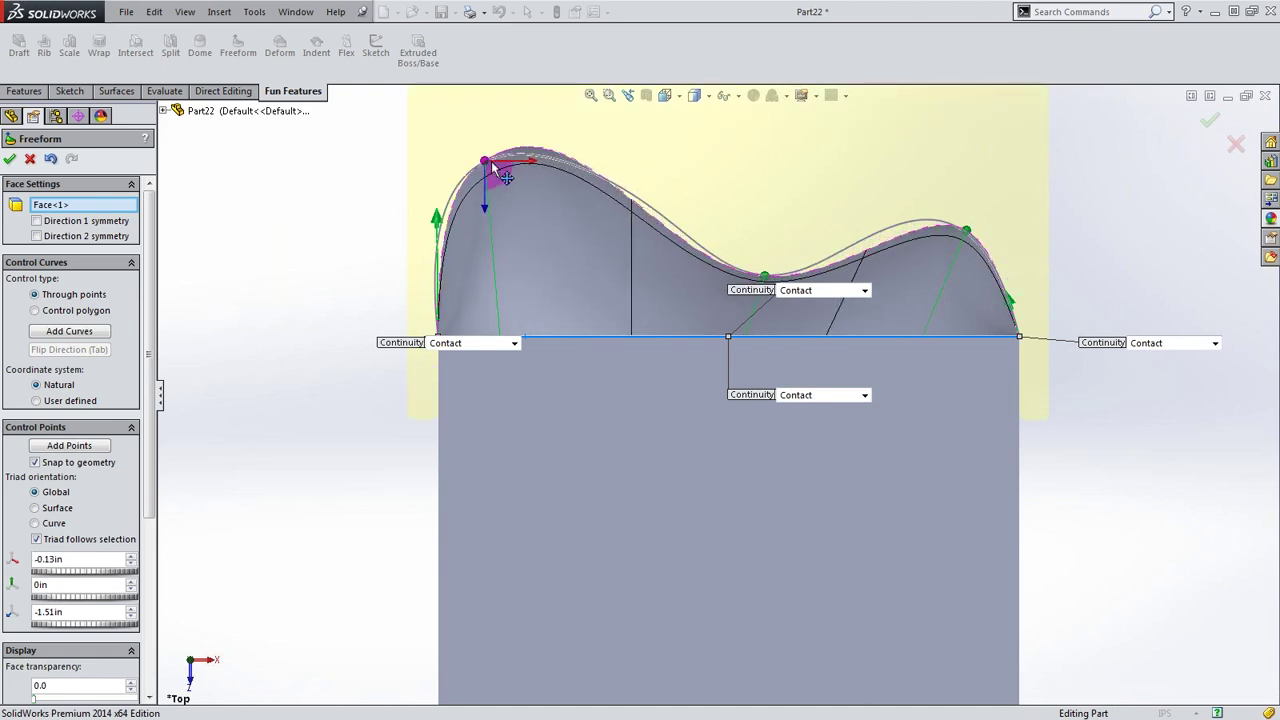
Refine the lower hump's control point and end tangent against the spline, and accept the Freeform
{"action": "left_click", "coordinate": [943, 229]}
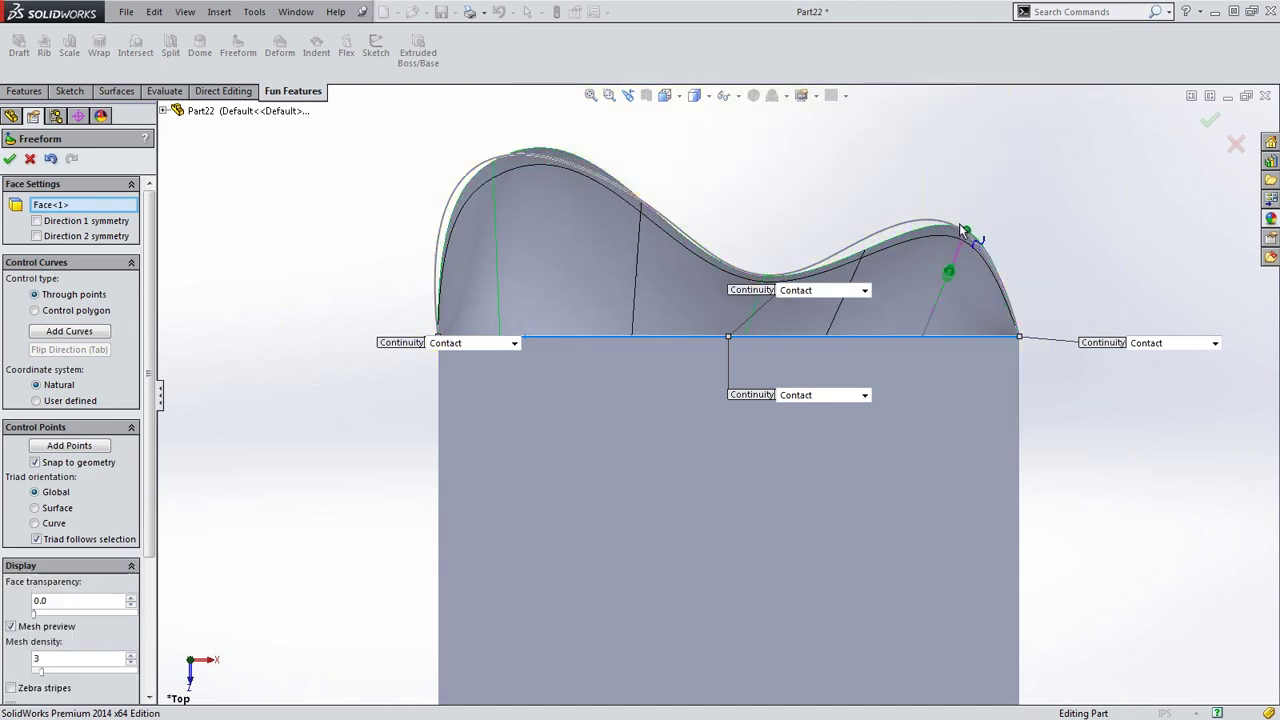
{"action": "left_click_drag", "start_coordinate": [968, 233], "coordinate": [940, 220]}
{"action": "left_click", "coordinate": [1002, 320]}
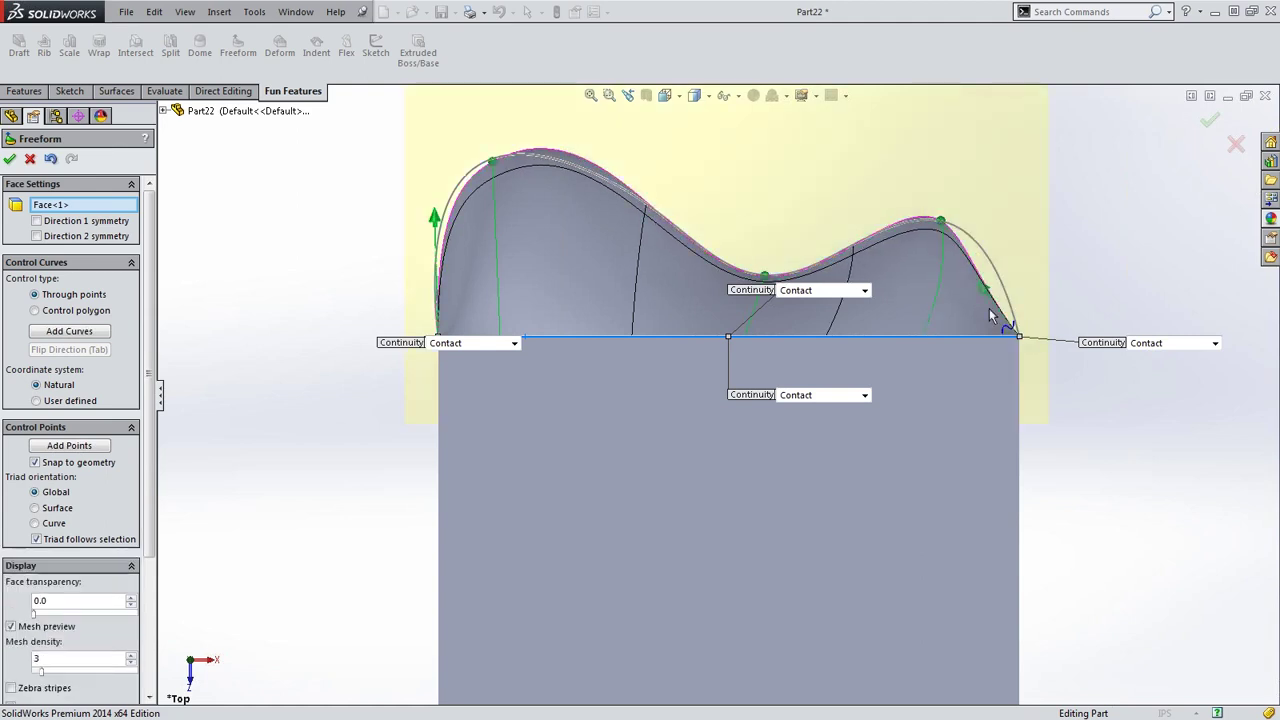
{"action": "left_click_drag", "start_coordinate": [985, 290], "coordinate": [995, 271]}
{"action": "left_click", "coordinate": [1209, 122]}
Examine the new freeform face against the sketched spline and the opposite bulges from several angles
{"action": "middle_click_drag", "start_coordinate": [661, 253], "coordinate": [634, 191]}
{"action": "middle_click_drag", "start_coordinate": [617, 156], "coordinate": [636, 280]}
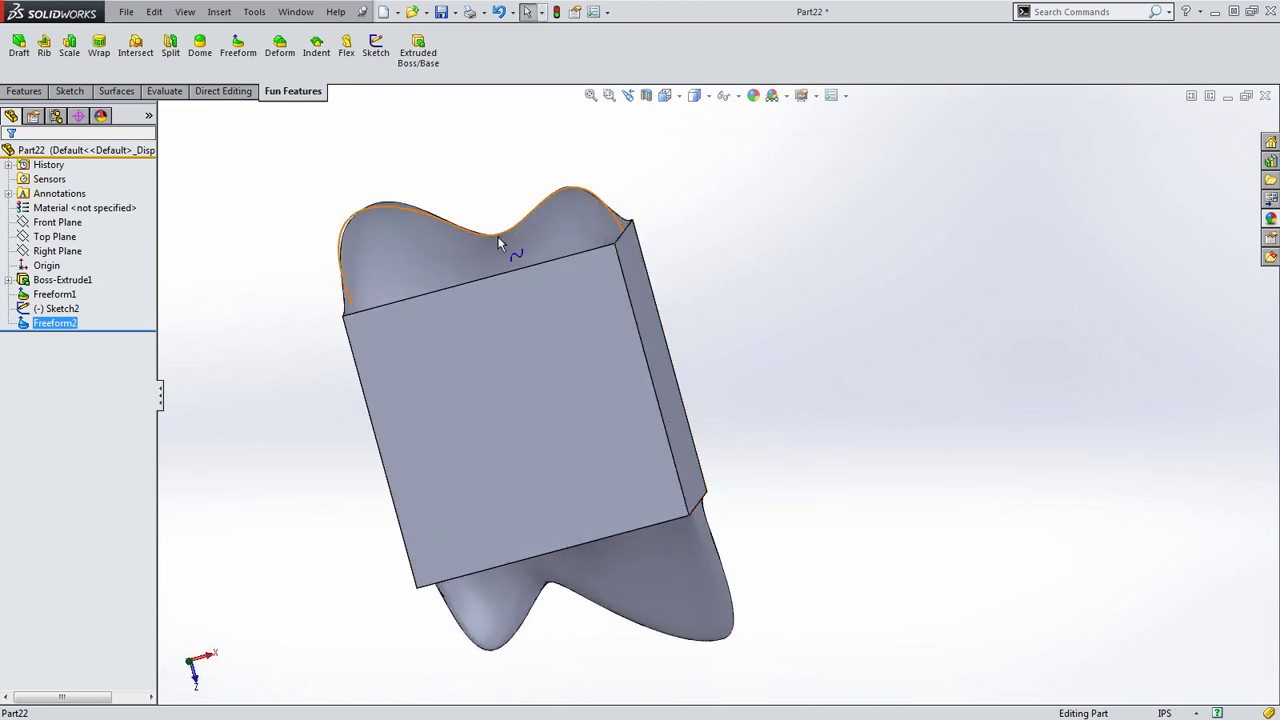
{"action": "middle_click_drag", "start_coordinate": [488, 246], "coordinate": [615, 247]}
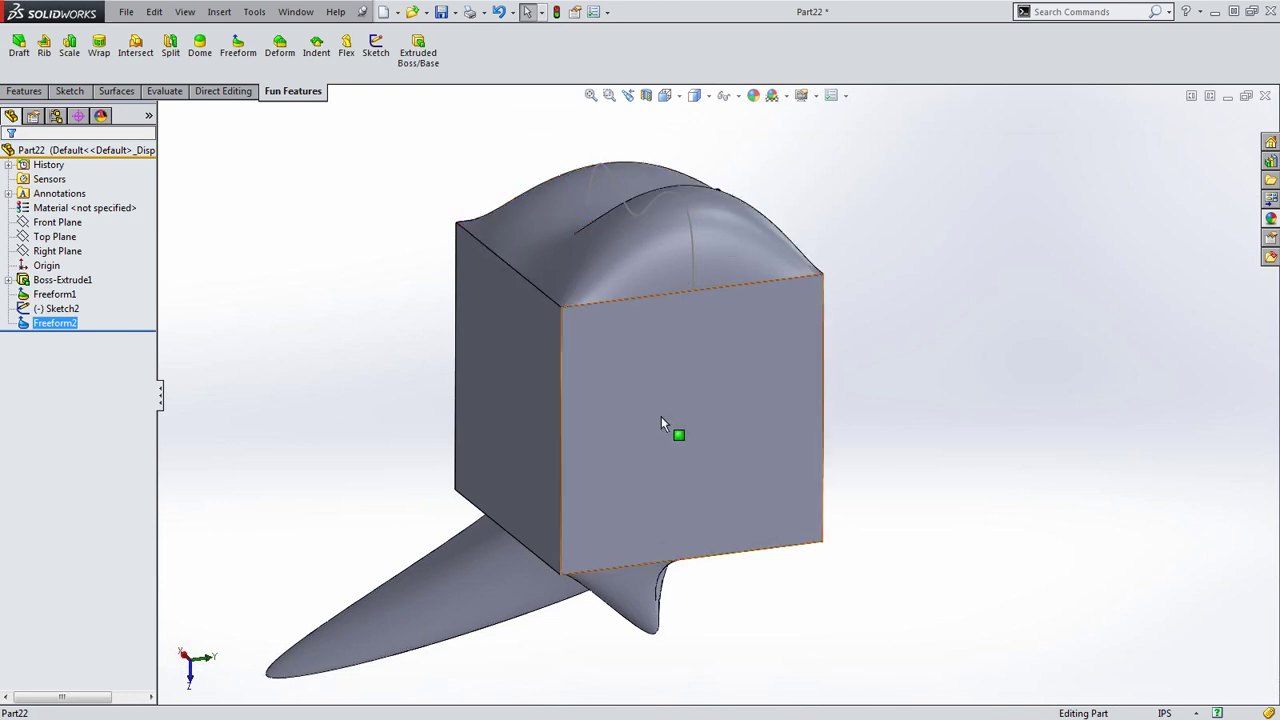
{"action": "middle_click_drag", "start_coordinate": [677, 437], "coordinate": [583, 257]}
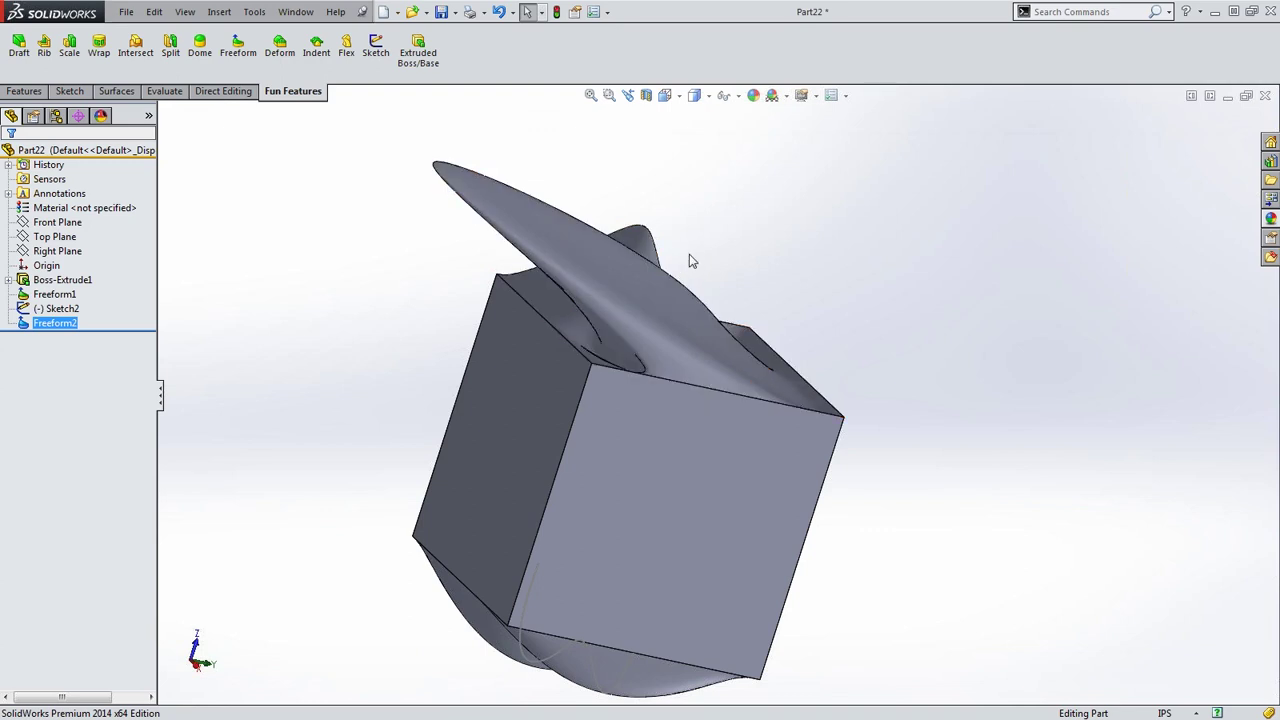
{"action": "mouse_move", "coordinate": [689, 260]}
{"action": "middle_mouse_down"}
{"action": "mouse_move", "coordinate": [671, 260]}
{"action": "mouse_move", "coordinate": [594, 549]}
{"action": "mouse_move", "coordinate": [480, 487]}
{"action": "mouse_move", "coordinate": [657, 466]}
{"action": "mouse_move", "coordinate": [725, 288]}
{"action": "mouse_move", "coordinate": [512, 569]}
{"action": "mouse_move", "coordinate": [515, 400]}
{"action": "mouse_move", "coordinate": [491, 534]}
{"action": "mouse_move", "coordinate": [481, 466]}
{"action": "mouse_move", "coordinate": [402, 476]}
{"action": "middle_mouse_up"}
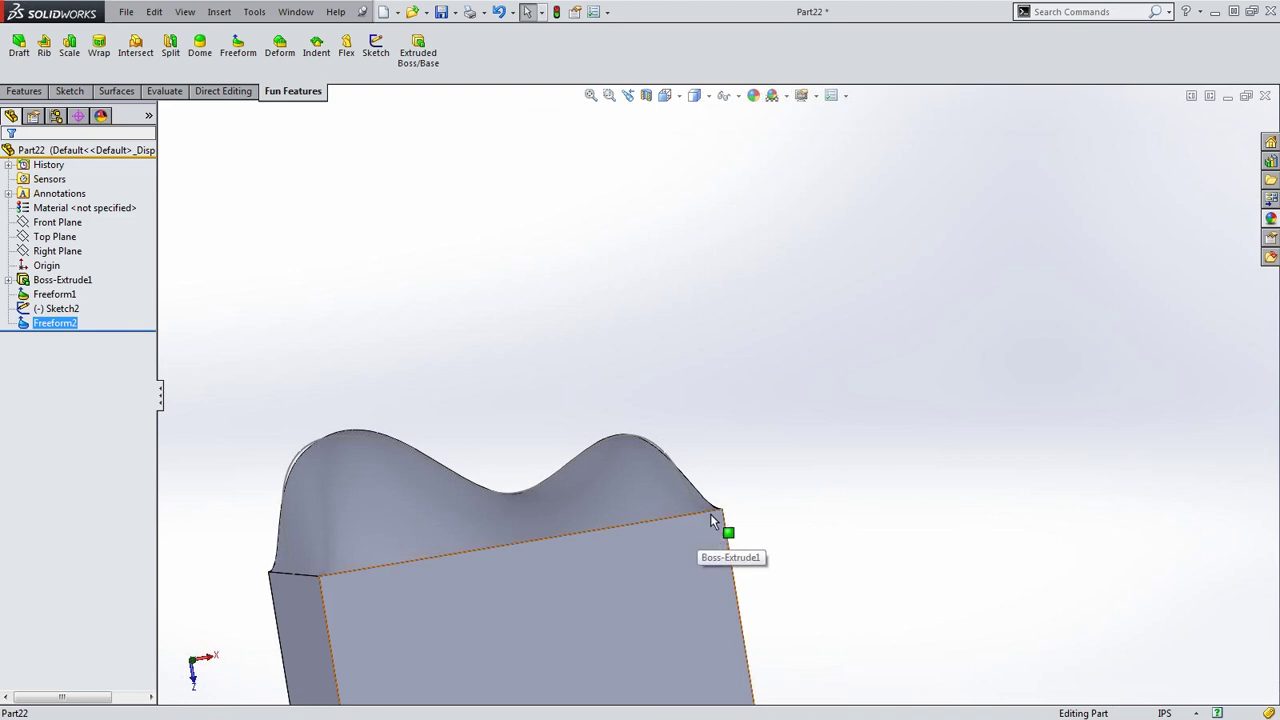
{"action": "mouse_move", "coordinate": [557, 480]}
{"action": "middle_mouse_down"}
{"action": "mouse_move", "coordinate": [523, 477]}
{"action": "mouse_move", "coordinate": [586, 549]}
{"action": "mouse_move", "coordinate": [569, 391]}
{"action": "mouse_move", "coordinate": [574, 126]}
{"action": "mouse_move", "coordinate": [691, 513]}
{"action": "mouse_move", "coordinate": [686, 391]}
{"action": "mouse_move", "coordinate": [646, 491]}
{"action": "middle_mouse_up"}
{"action": "scroll", "coordinate": [646, 491], "scroll_direction": "down", "scroll_amount": 2}
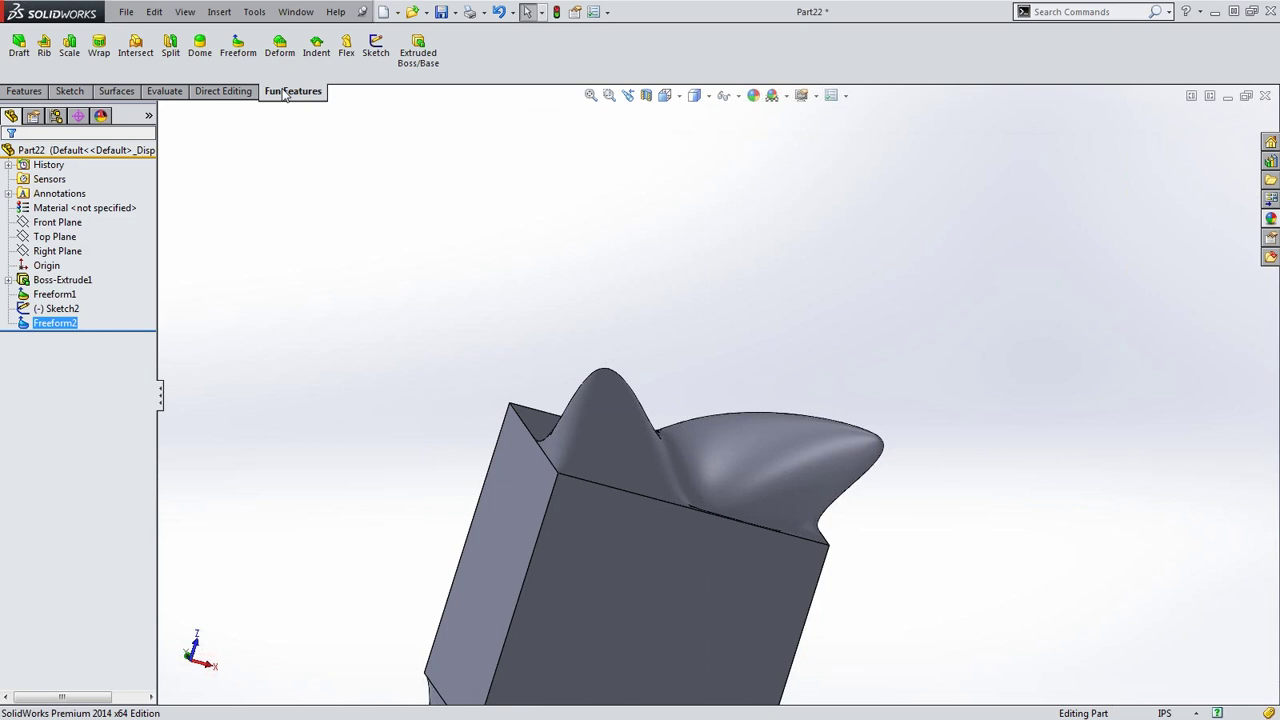
Create a new part from the 5x5block template
{"action": "left_click", "coordinate": [383, 12]}
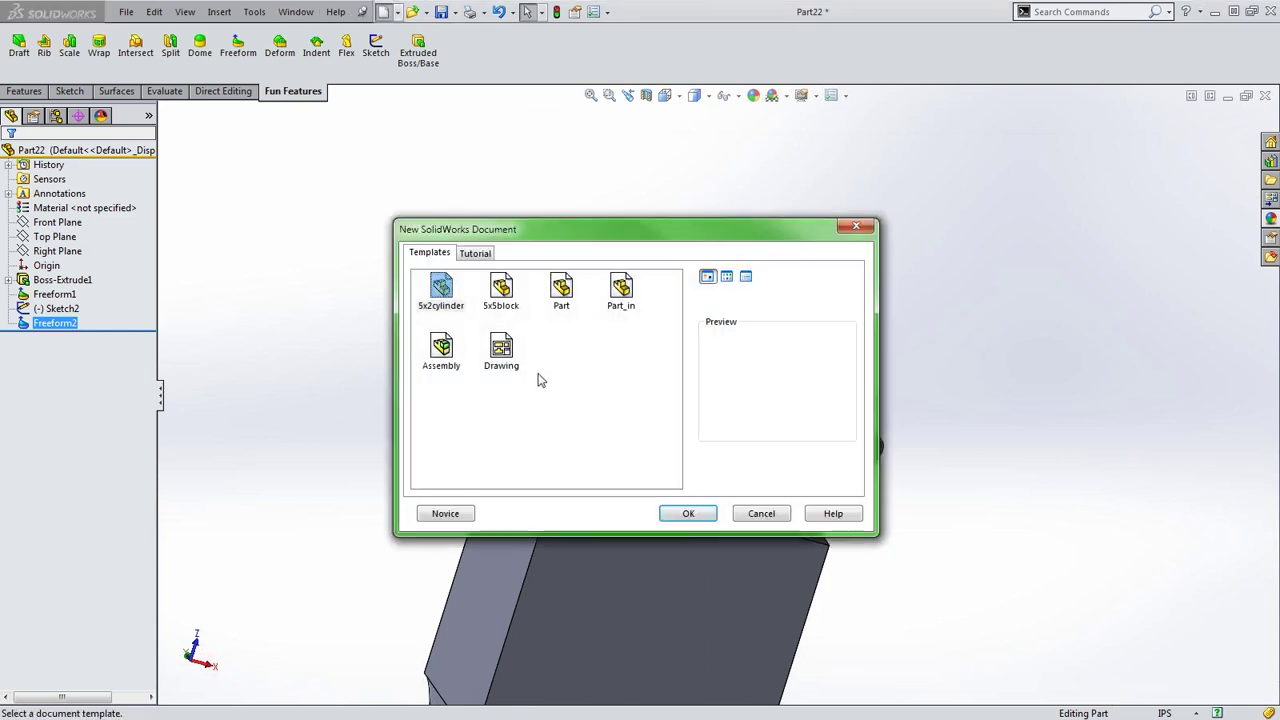
{"action": "left_click", "coordinate": [501, 290]}
{"action": "left_click", "coordinate": [688, 513]}
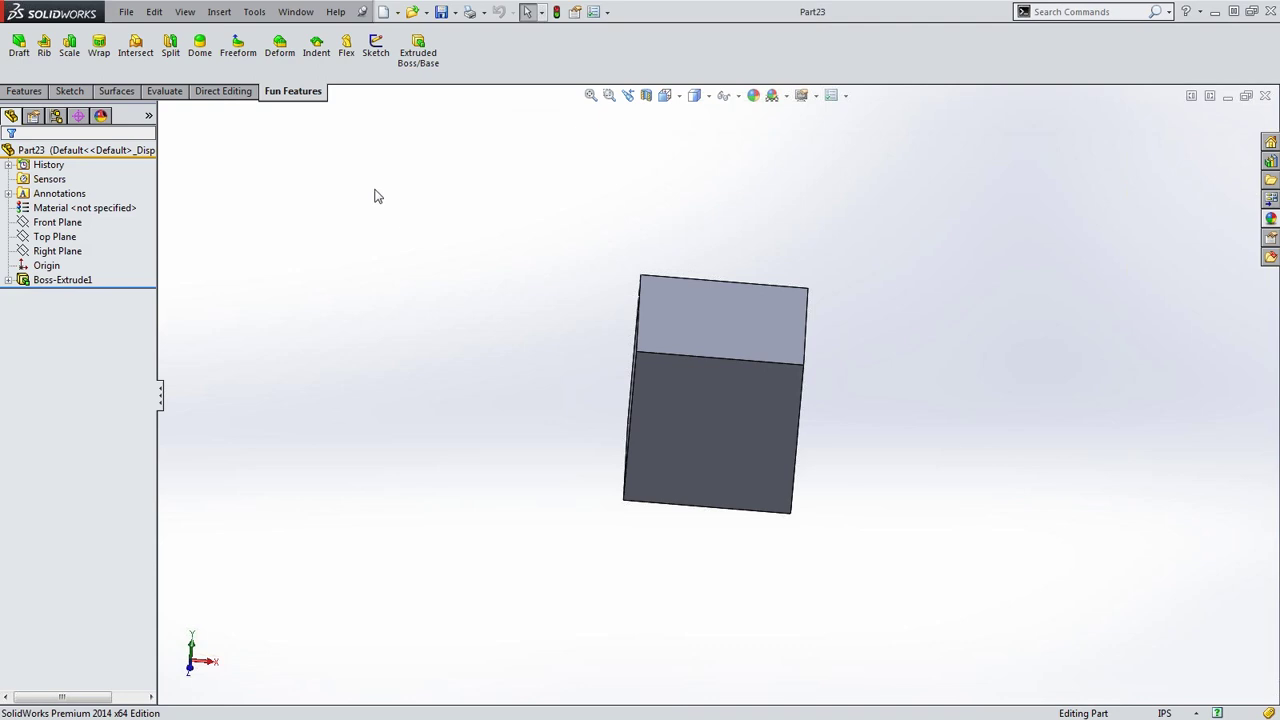
Start a Point-type Deform with the deform point near the centre of the block's front face
{"action": "left_click", "coordinate": [280, 48]}
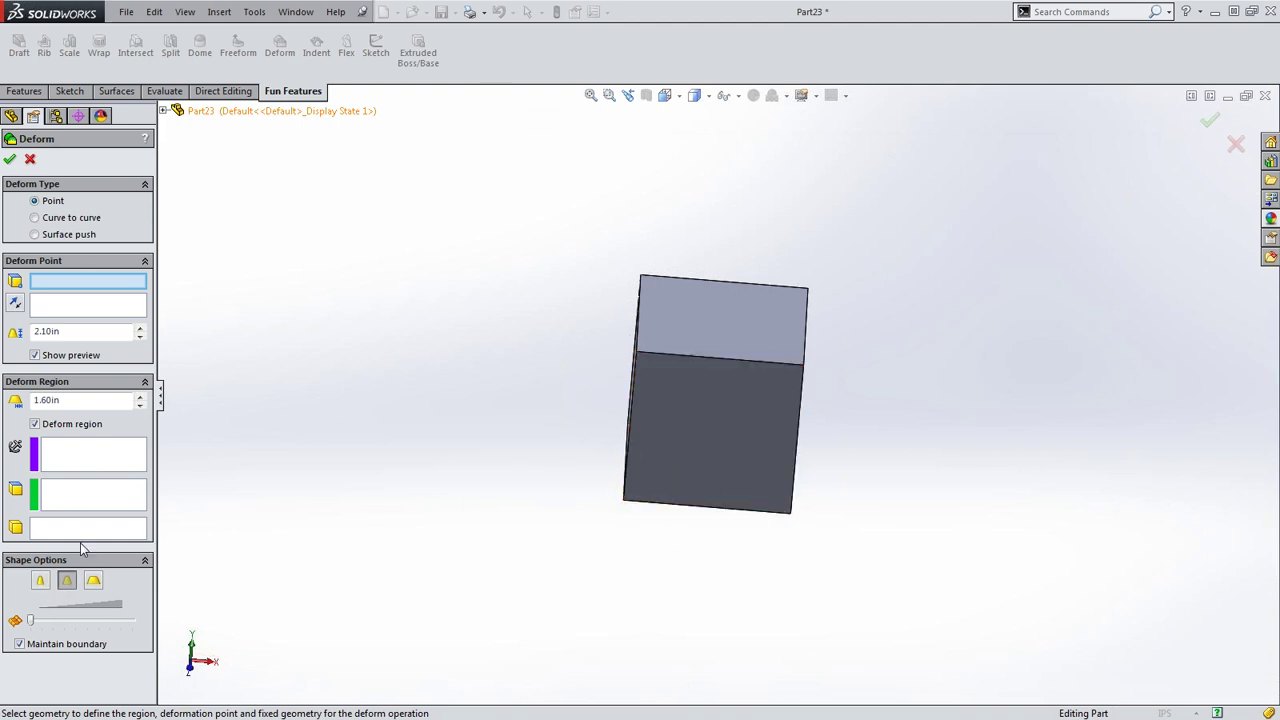
{"action": "left_click", "coordinate": [715, 421]}
{"action": "scroll", "coordinate": [722, 432], "scroll_direction": "down", "scroll_amount": 2}
{"action": "middle_click_drag", "start_coordinate": [726, 430], "coordinate": [605, 377]}
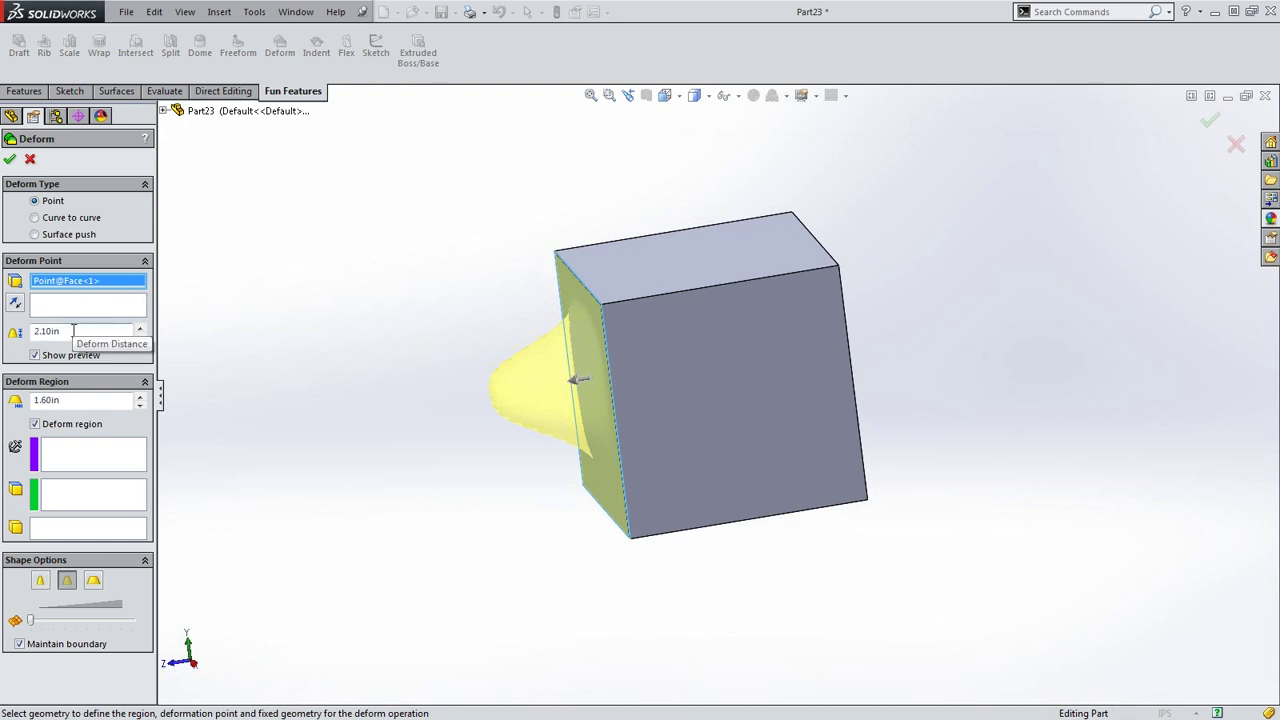
Try a deform distance of 5 in and settle on 1 in
{"action": "left_click_drag", "start_coordinate": [73, 330], "coordinate": [30, 331]}
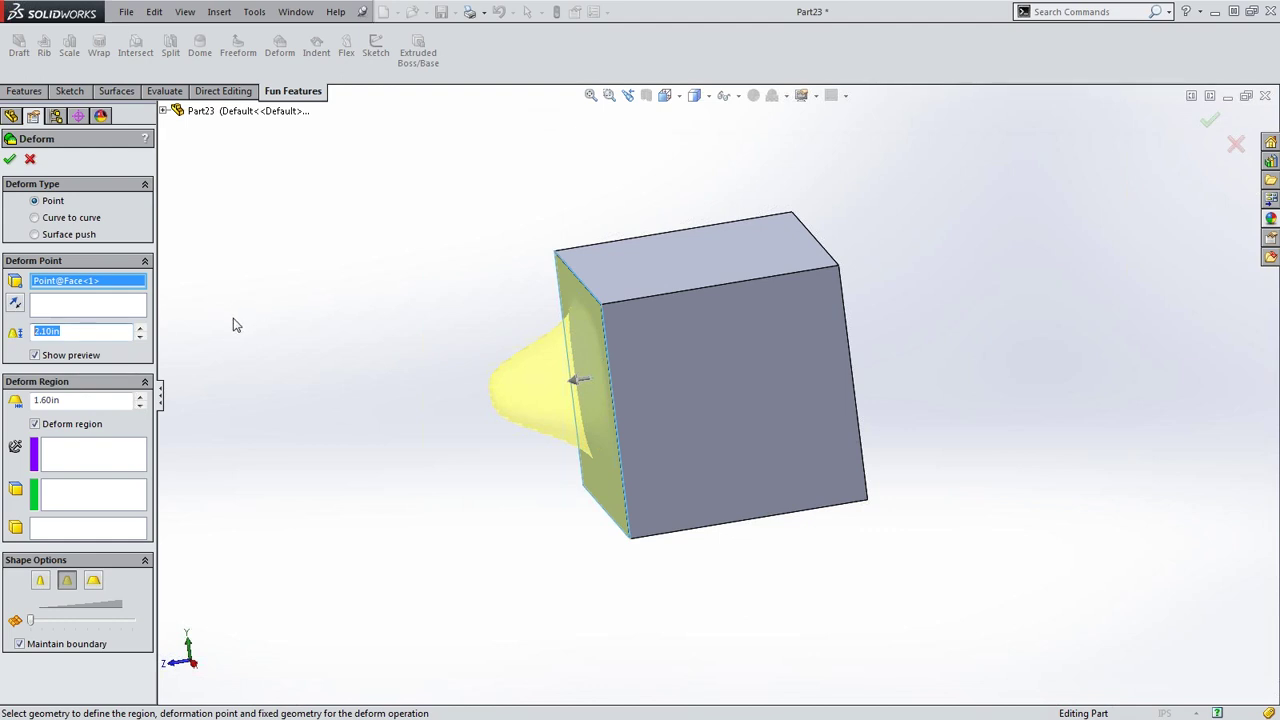
{"action": "type", "text": "5"}
{"action": "key", "text": "Return"}
{"action": "left_click_drag", "start_coordinate": [90, 337], "coordinate": [31, 338]}
{"action": "type", "text": "1"}
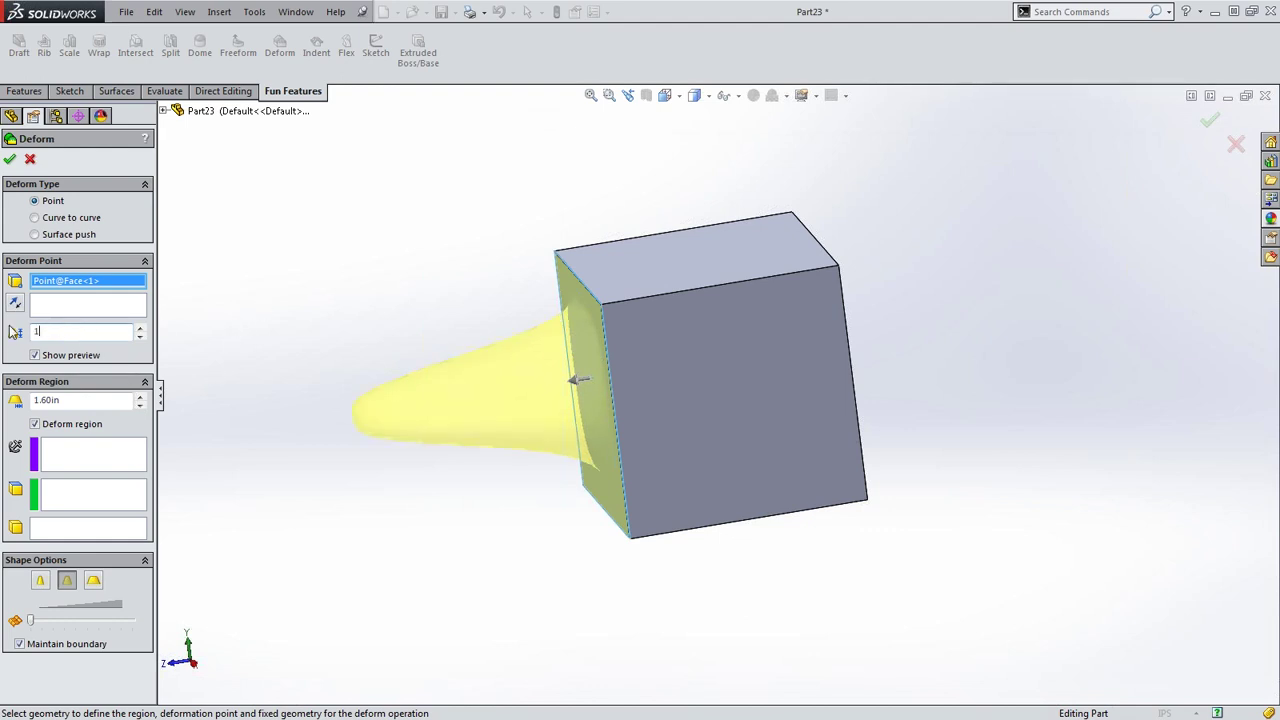
{"action": "key", "text": "Return"}
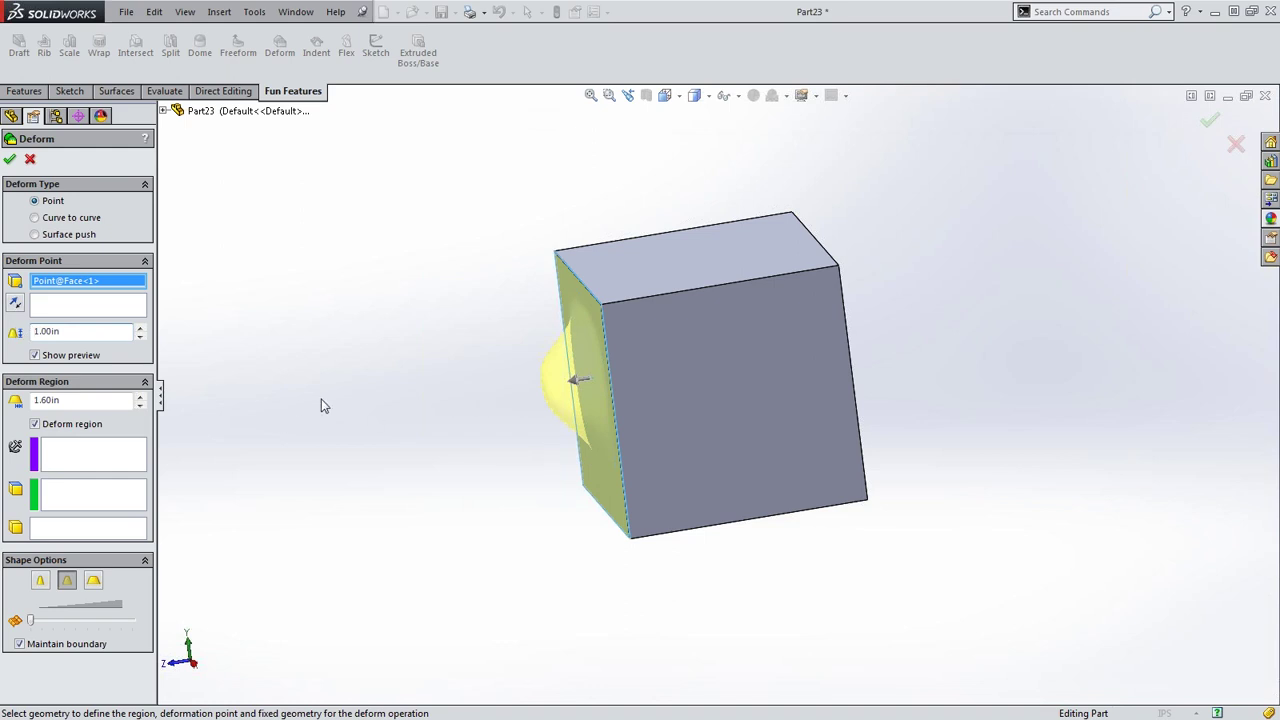
Try a deform region radius of 0.25 in and settle on 5 in
{"action": "middle_click_drag", "start_coordinate": [445, 465], "coordinate": [590, 410]}
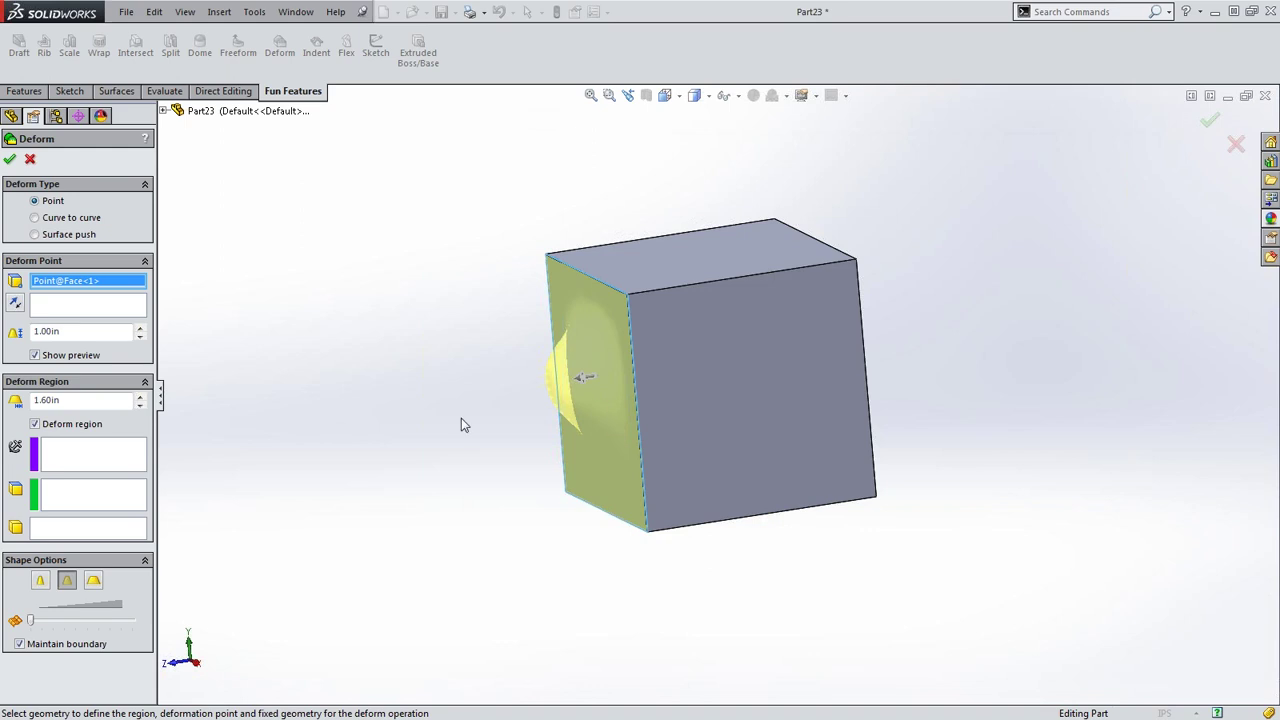
{"action": "double_click", "coordinate": [81, 399]}
{"action": "type", "text": "0.25"}
{"action": "middle_click_drag", "start_coordinate": [600, 420], "coordinate": [594, 360]}
{"action": "double_click", "coordinate": [70, 400]}
{"action": "type", "text": "5"}
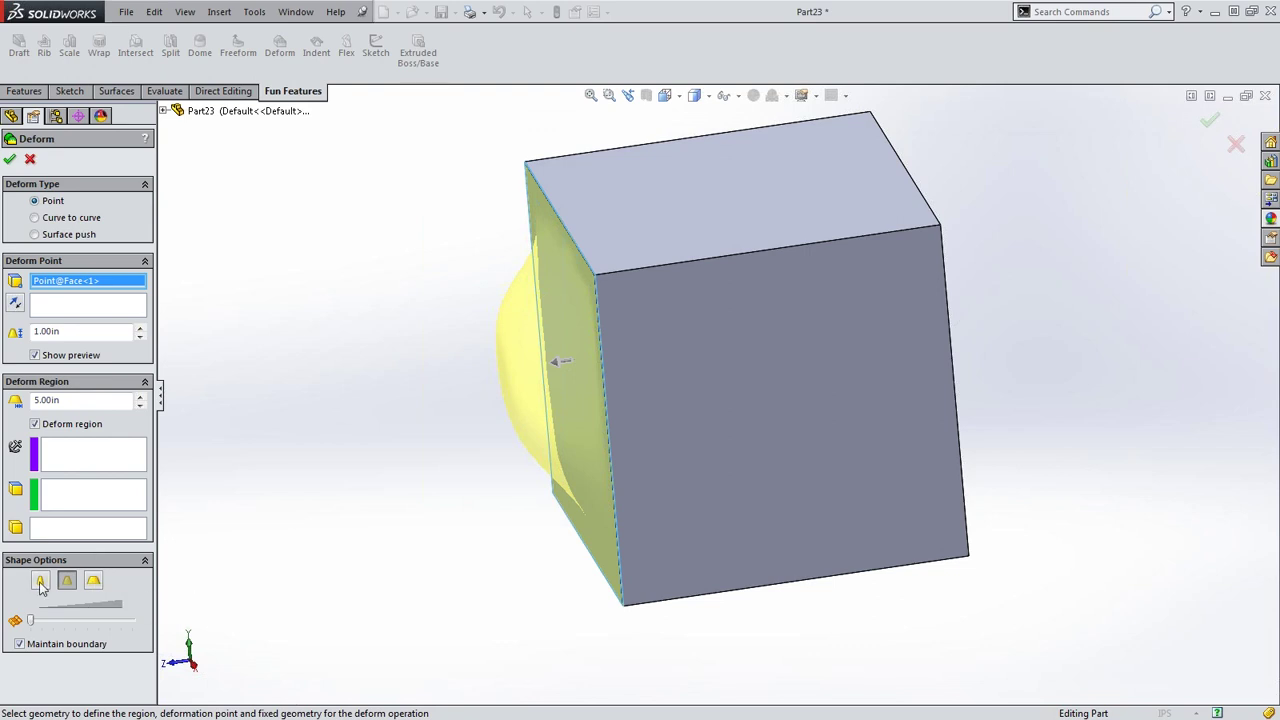
Choose the broadest, stiffest shape option for the bulge and accept the Deform
{"action": "left_click", "coordinate": [93, 581]}
{"action": "middle_click_drag", "start_coordinate": [594, 389], "coordinate": [8, 162]}
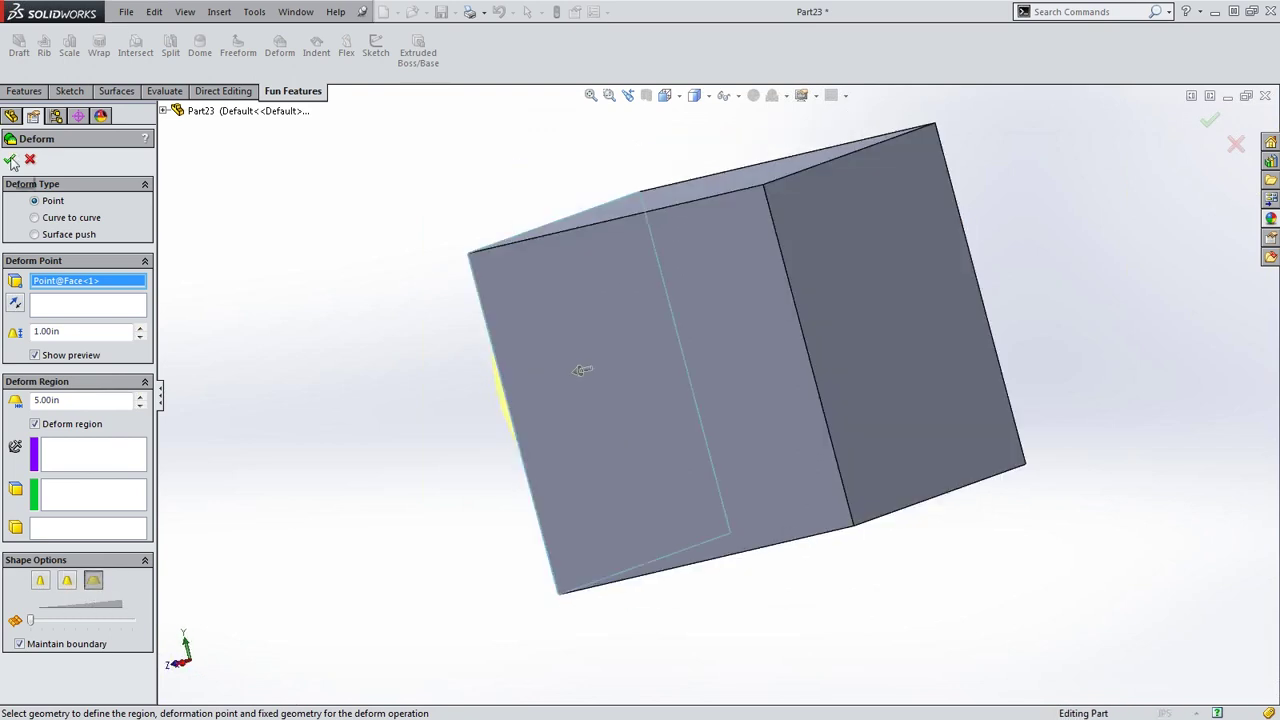
{"action": "left_click", "coordinate": [8, 161]}
Edit the Deform to reverse its direction, pushing the face into the block, and accept it
{"action": "middle_click_drag", "start_coordinate": [425, 305], "coordinate": [667, 314]}
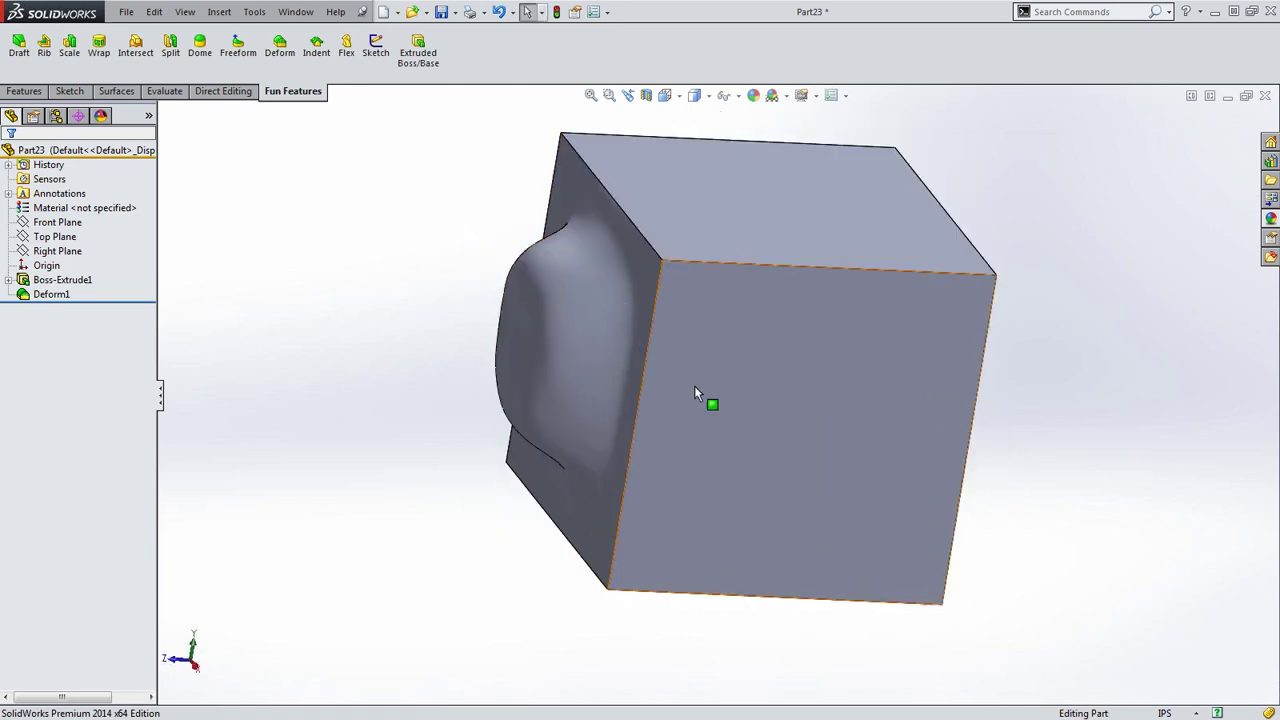
{"action": "middle_click_drag", "start_coordinate": [716, 424], "coordinate": [674, 436]}
{"action": "middle_click_drag", "start_coordinate": [668, 377], "coordinate": [714, 374]}
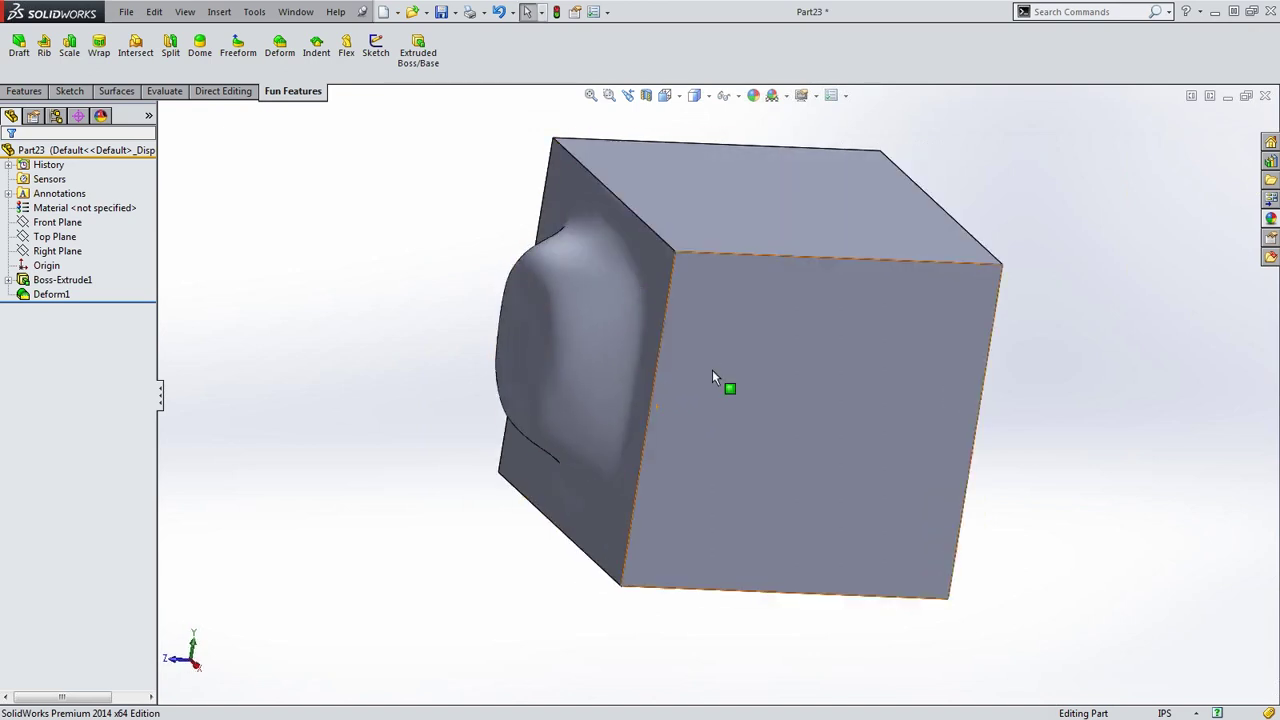
{"action": "left_click", "coordinate": [45, 294]}
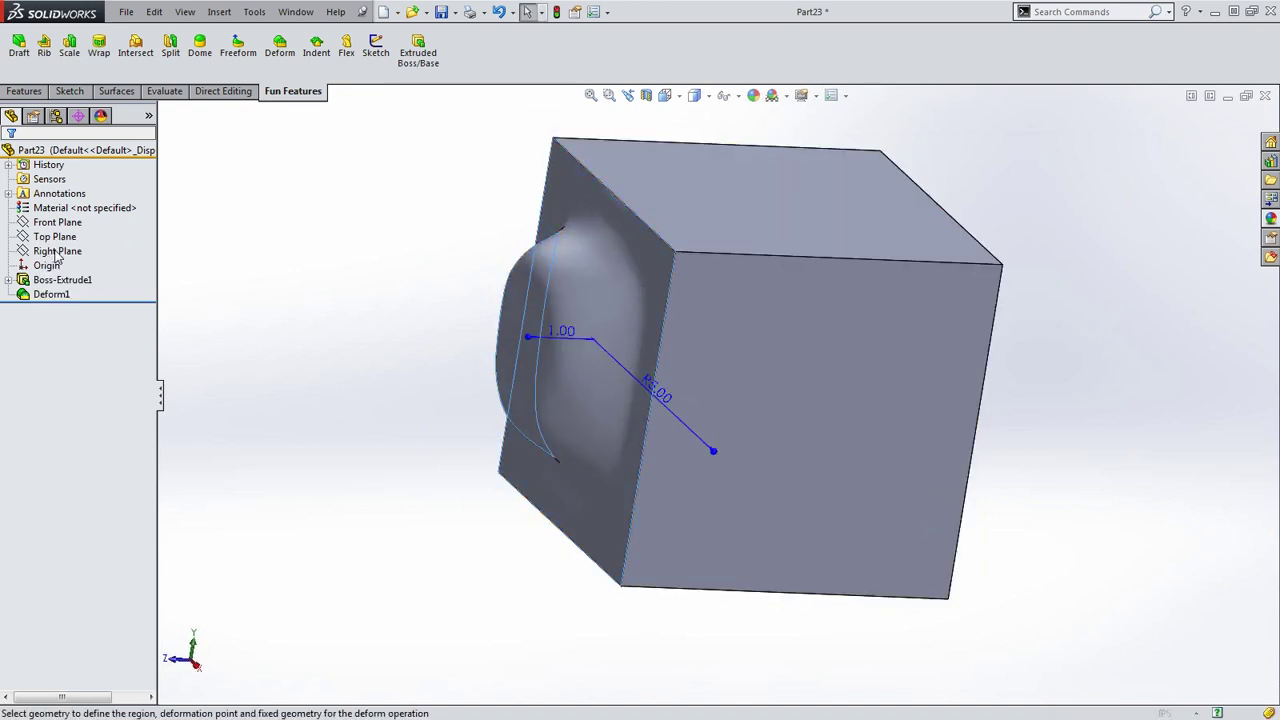
{"action": "left_click", "coordinate": [50, 255]}
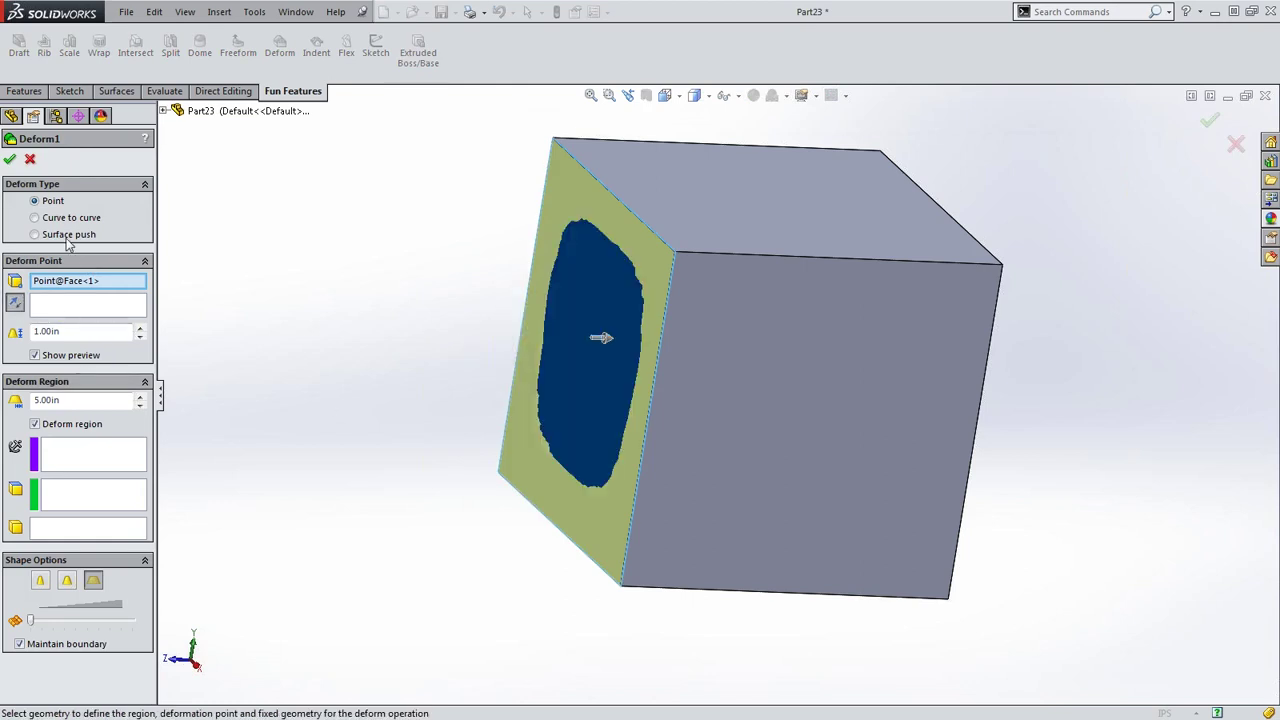
{"action": "left_click", "coordinate": [10, 159]}
{"action": "middle_click_drag", "start_coordinate": [684, 407], "coordinate": [380, 462]}
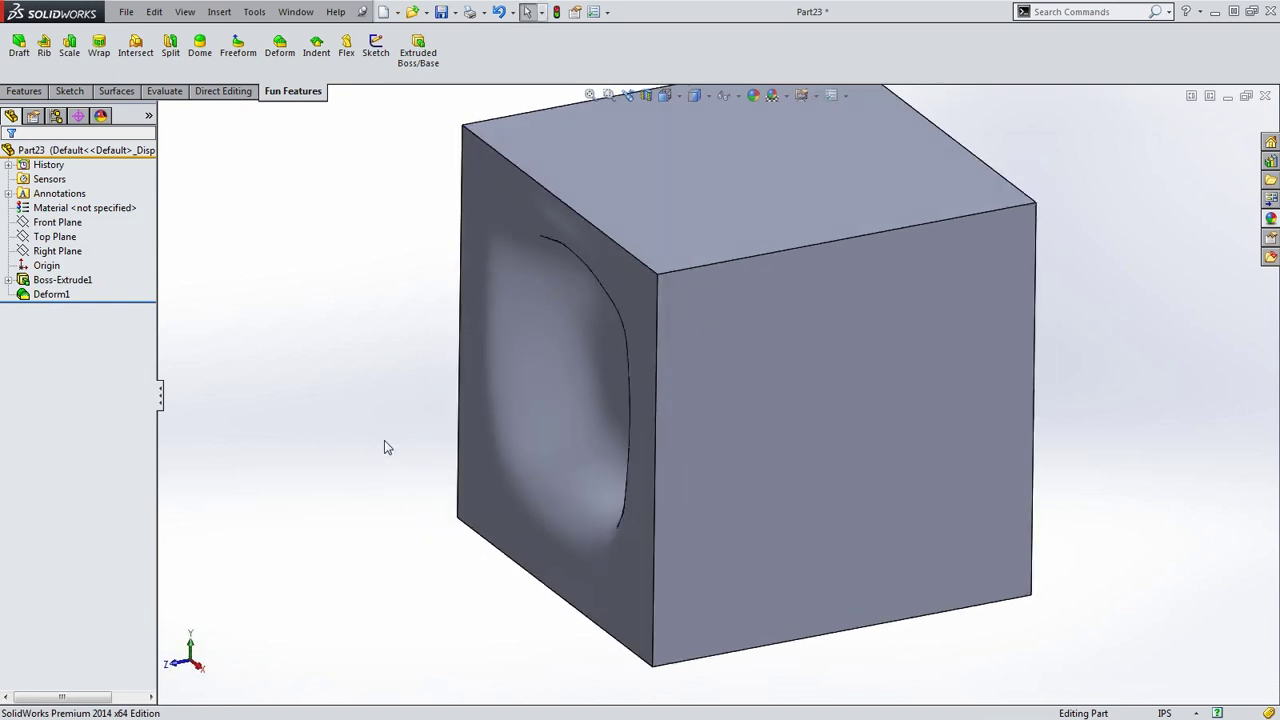
Edit the Deform on the block to use the narrowest, least stiff shape option
{"action": "middle_click_drag", "start_coordinate": [740, 412], "coordinate": [804, 346]}
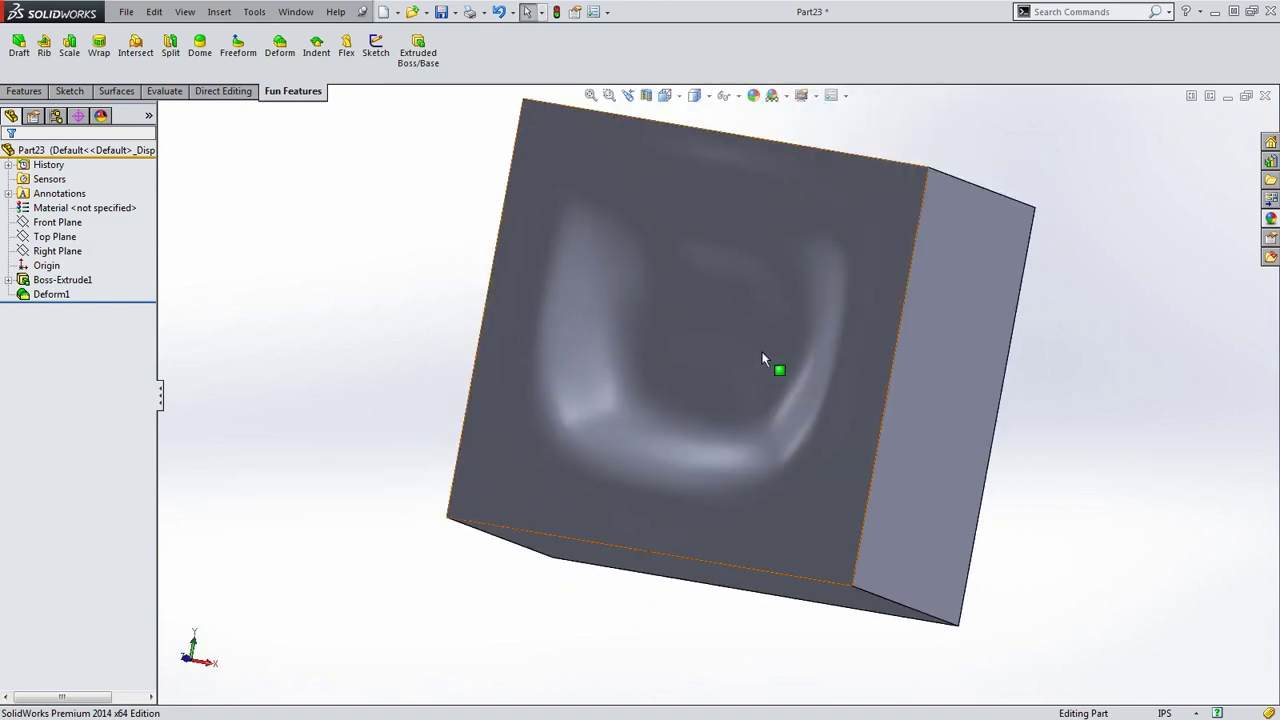
{"action": "scroll", "coordinate": [804, 346], "scroll_direction": "down", "scroll_amount": 2}
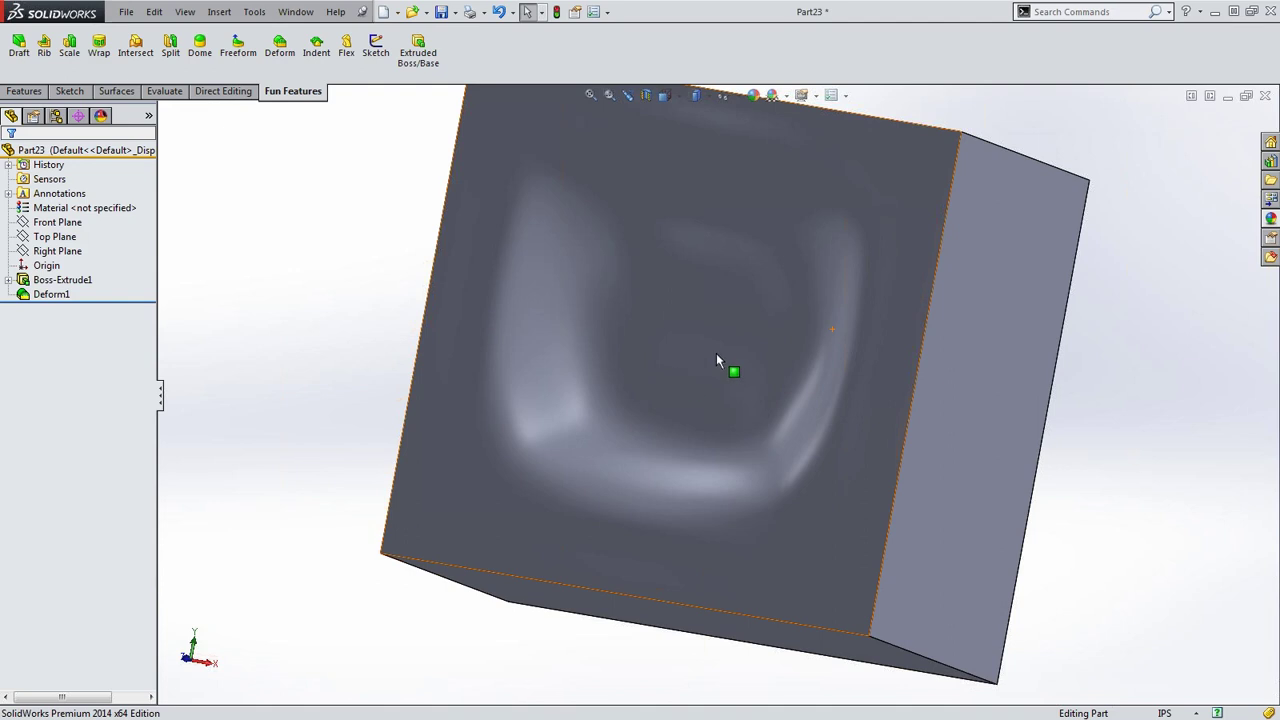
{"action": "middle_click_drag", "start_coordinate": [704, 364], "coordinate": [679, 443]}
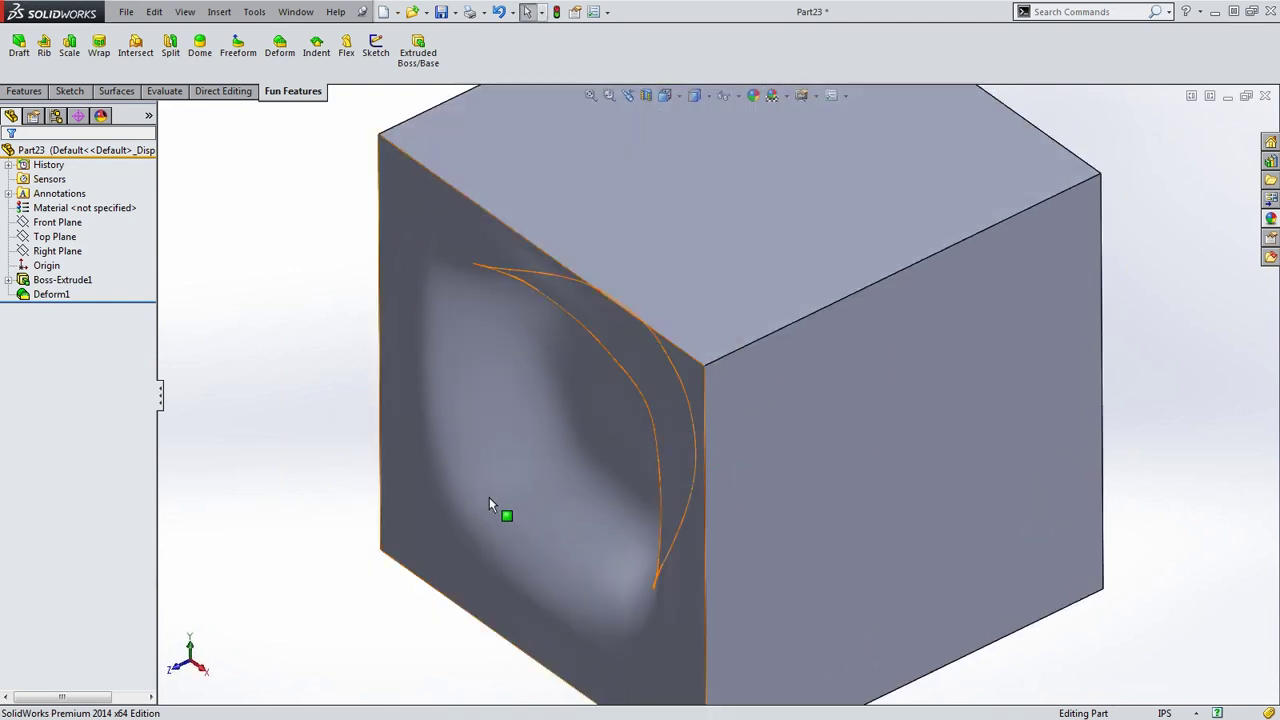
{"action": "middle_click_drag", "start_coordinate": [688, 400], "coordinate": [510, 378]}
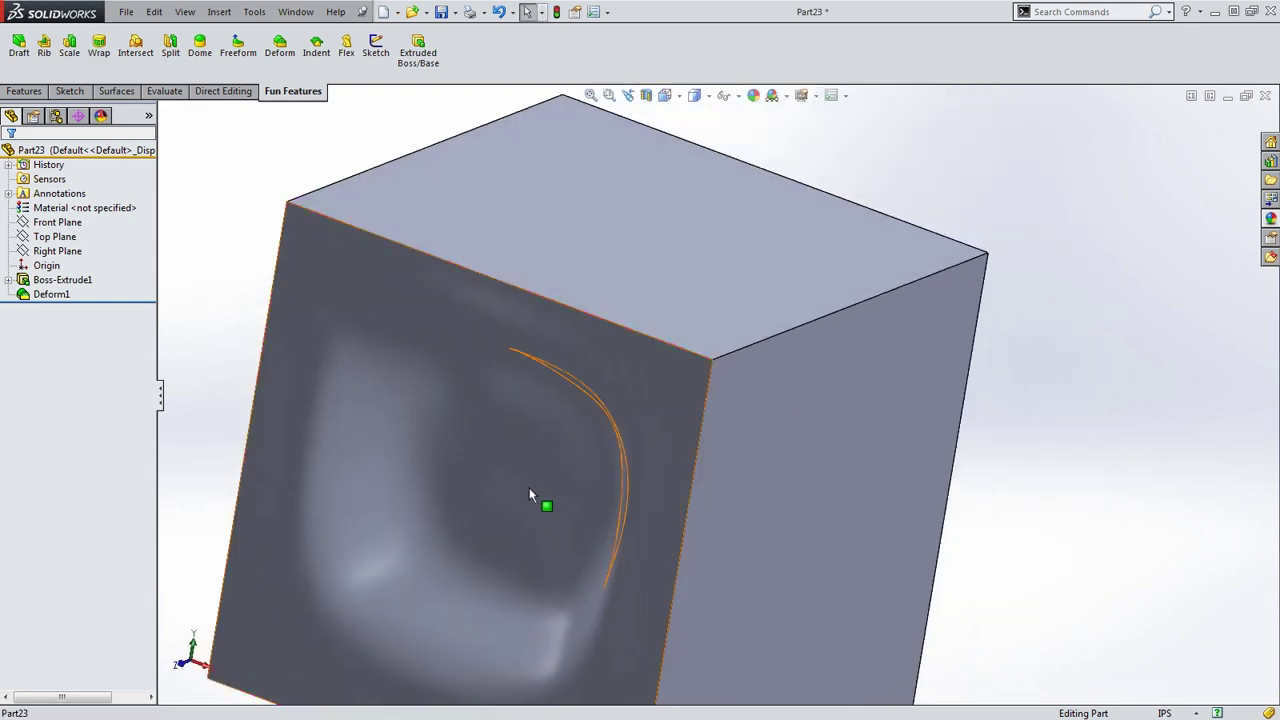
{"action": "middle_click_drag", "start_coordinate": [533, 487], "coordinate": [237, 371]}
{"action": "left_click", "coordinate": [51, 294]}
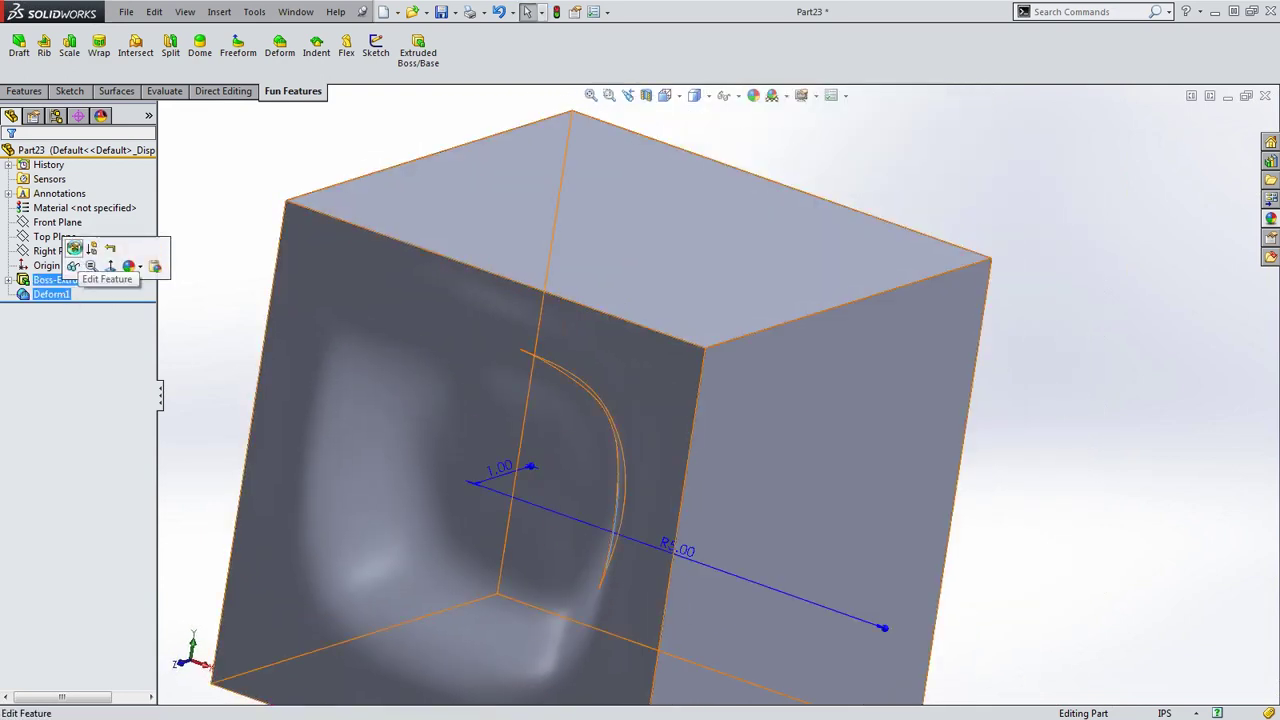
{"action": "left_click", "coordinate": [74, 249]}
{"action": "left_click", "coordinate": [41, 580]}
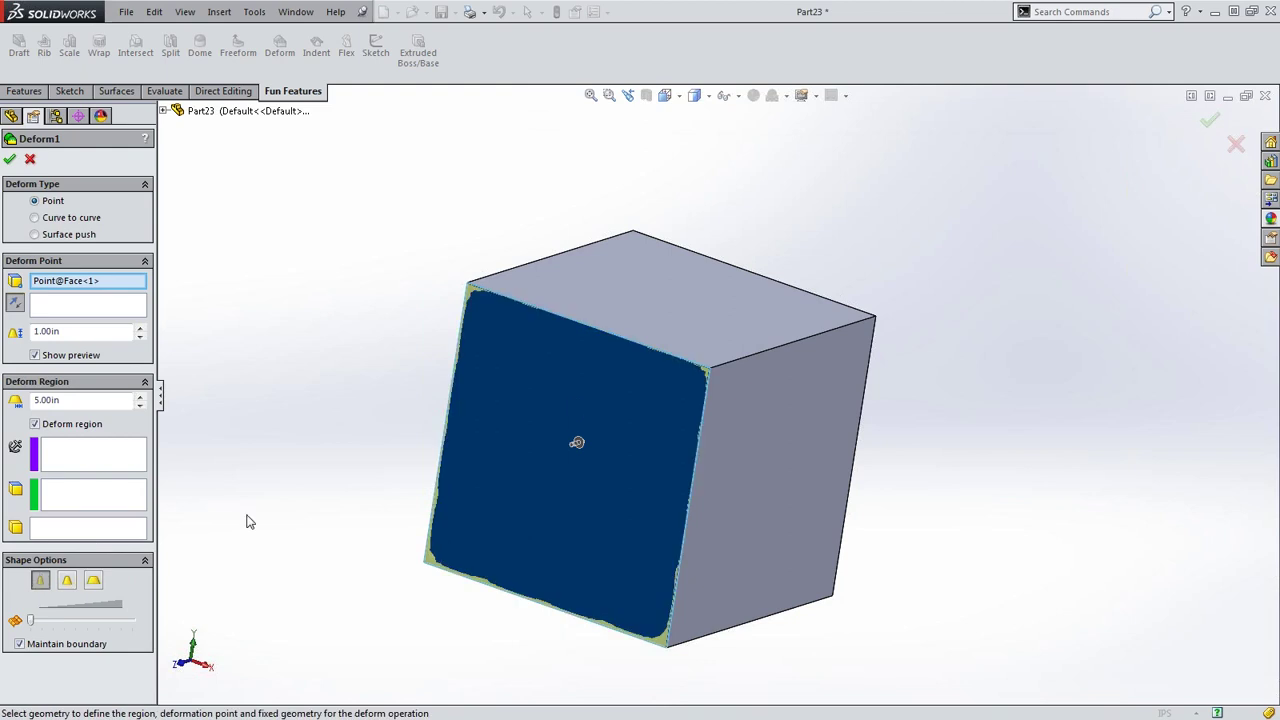
Set the deform region radius to 1 in and accept the edited Deform
{"action": "scroll", "coordinate": [592, 447], "scroll_direction": "down", "scroll_amount": 1}
{"action": "double_click", "coordinate": [47, 400]}
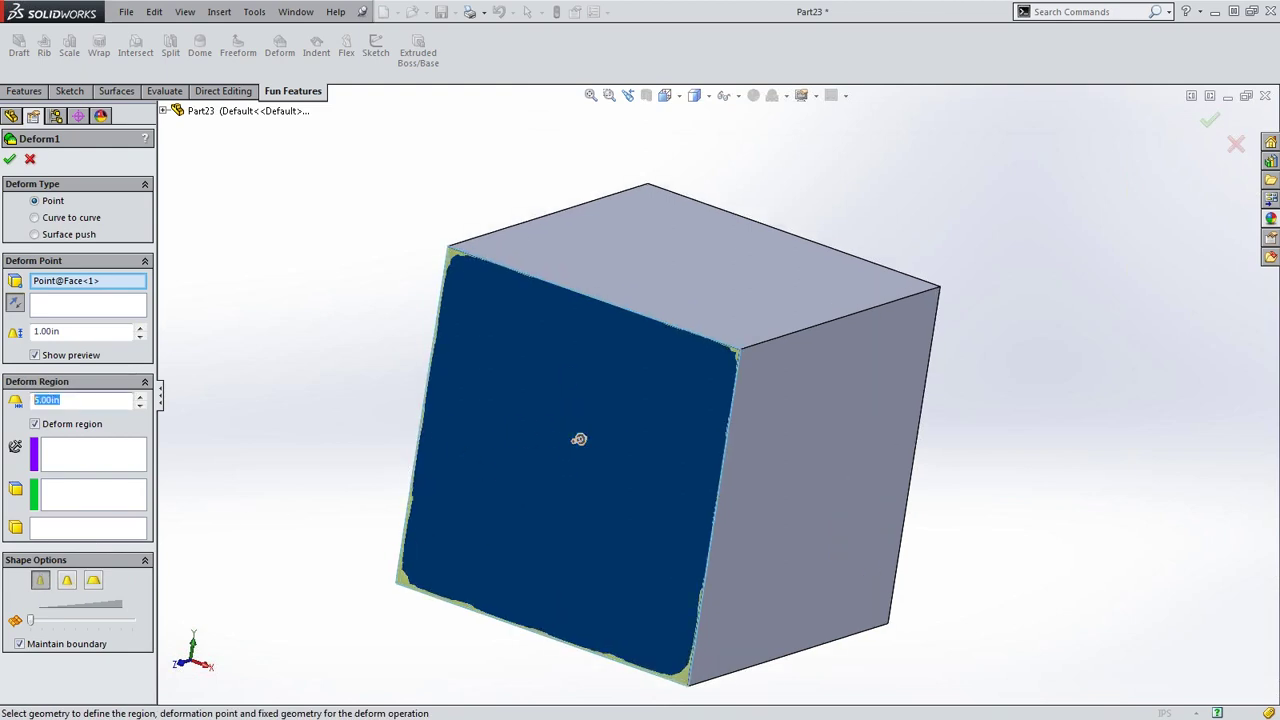
{"action": "type", "text": "1"}
{"action": "key", "text": "Return"}
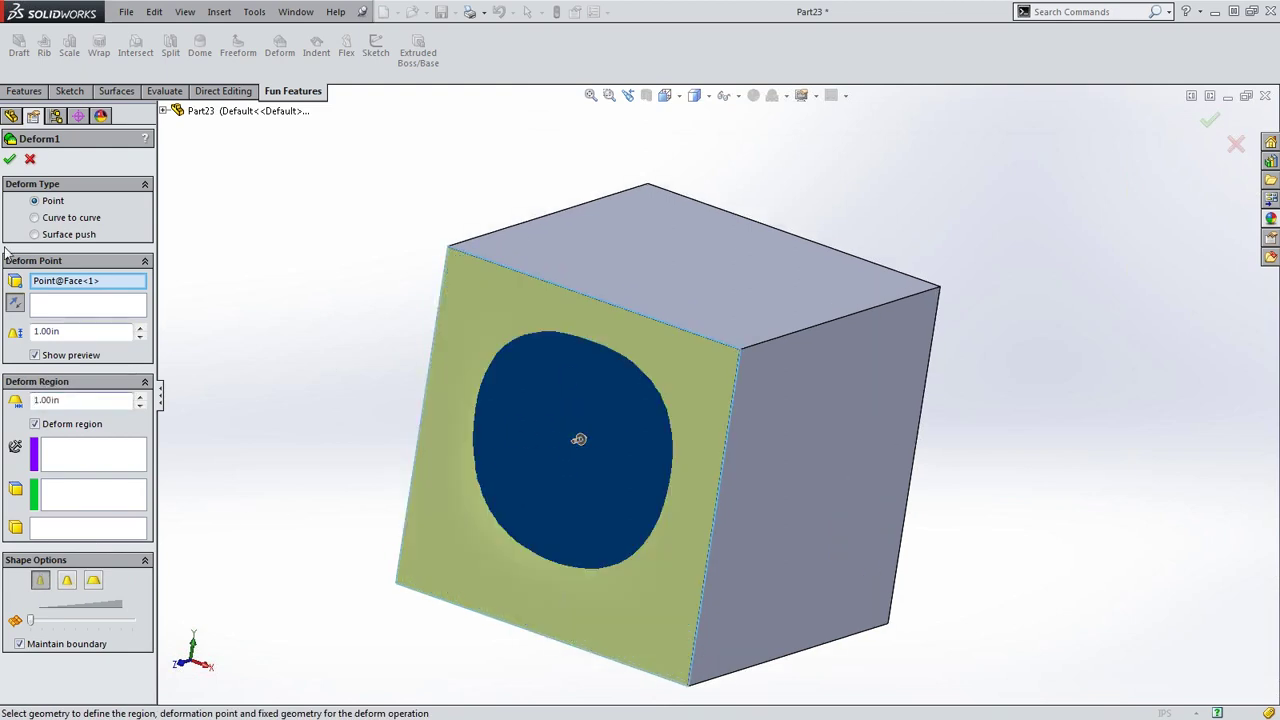
{"action": "left_click", "coordinate": [9, 159]}
Examine the dent in the deformed block face up close and from several angles
{"action": "middle_click_drag", "start_coordinate": [663, 457], "coordinate": [704, 262]}
{"action": "scroll", "coordinate": [660, 340], "scroll_direction": "down", "scroll_amount": 2}
{"action": "middle_click_drag", "start_coordinate": [660, 340], "coordinate": [637, 415]}
{"action": "left_click", "coordinate": [668, 313]}
{"action": "scroll", "coordinate": [600, 420], "scroll_direction": "up", "scroll_amount": 4}
{"action": "left_click", "coordinate": [1040, 442]}
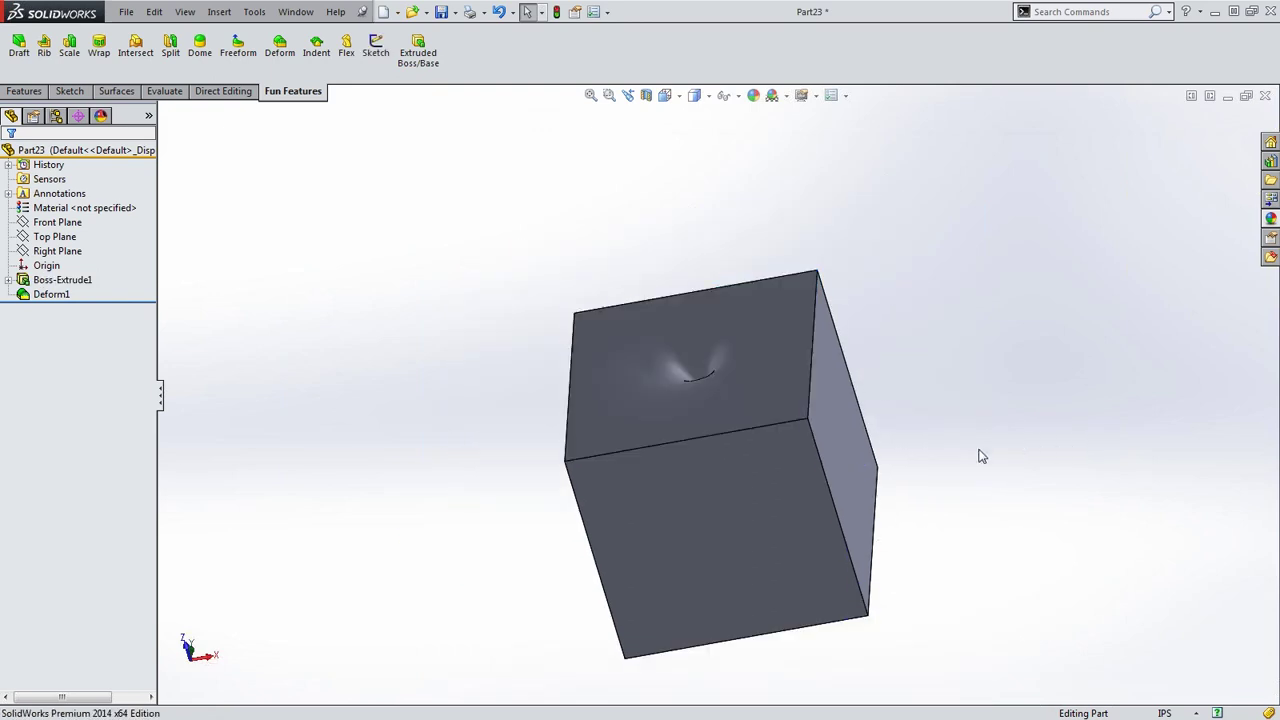
{"action": "middle_click_drag", "start_coordinate": [708, 380], "coordinate": [726, 440]}
Edit the Deform to hold the block's bottom face fixed and use the broadest, stiffest shape option, and accept it
{"action": "left_click", "coordinate": [51, 294]}
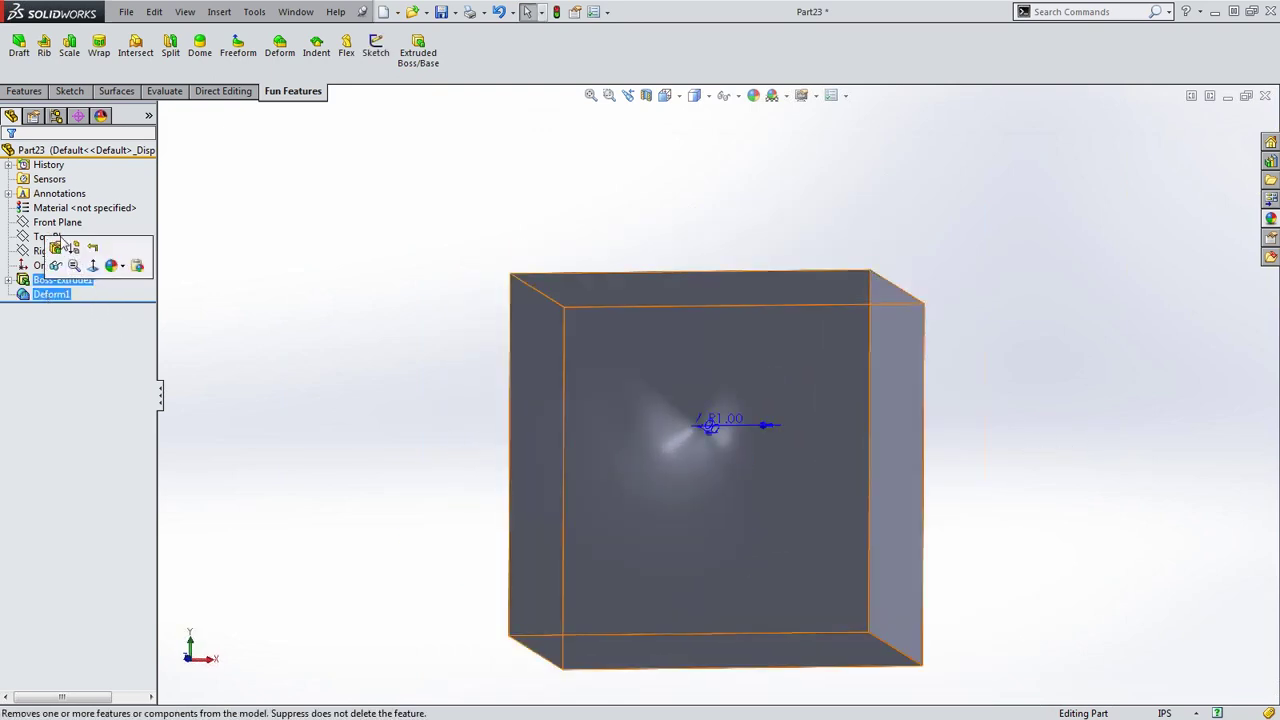
{"action": "left_click", "coordinate": [57, 249]}
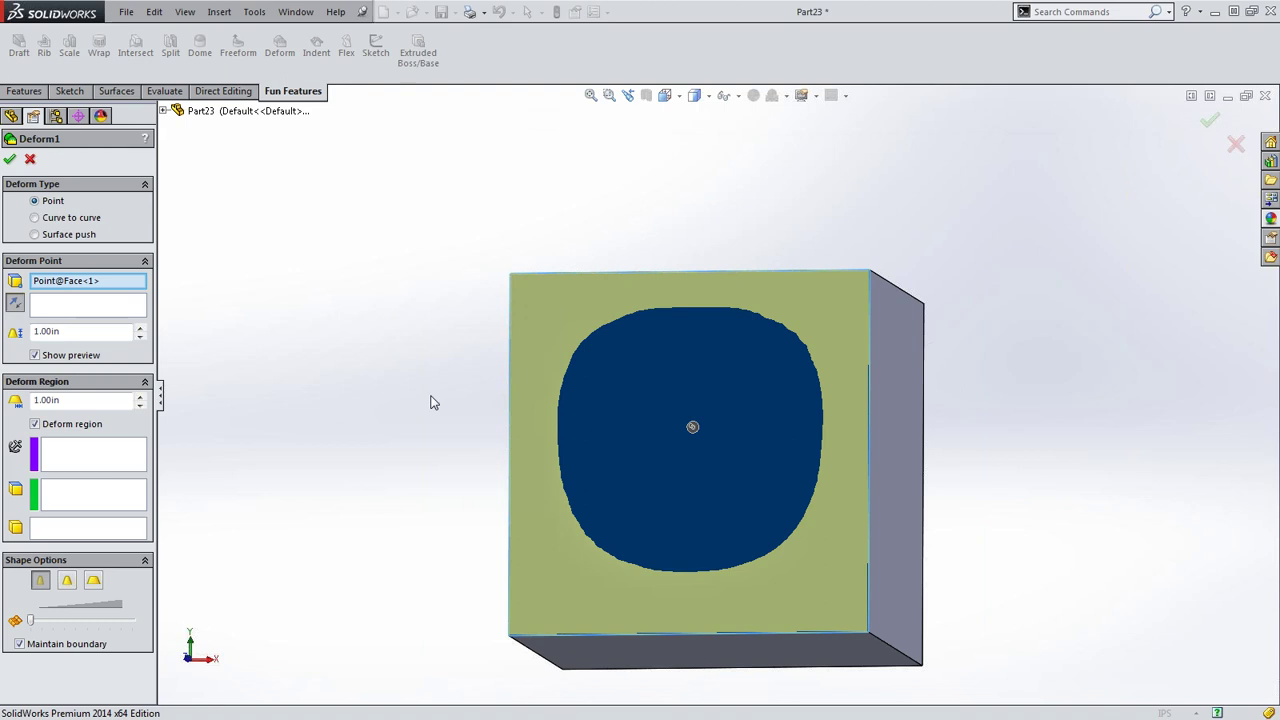
{"action": "middle_click_drag", "start_coordinate": [763, 484], "coordinate": [782, 403]}
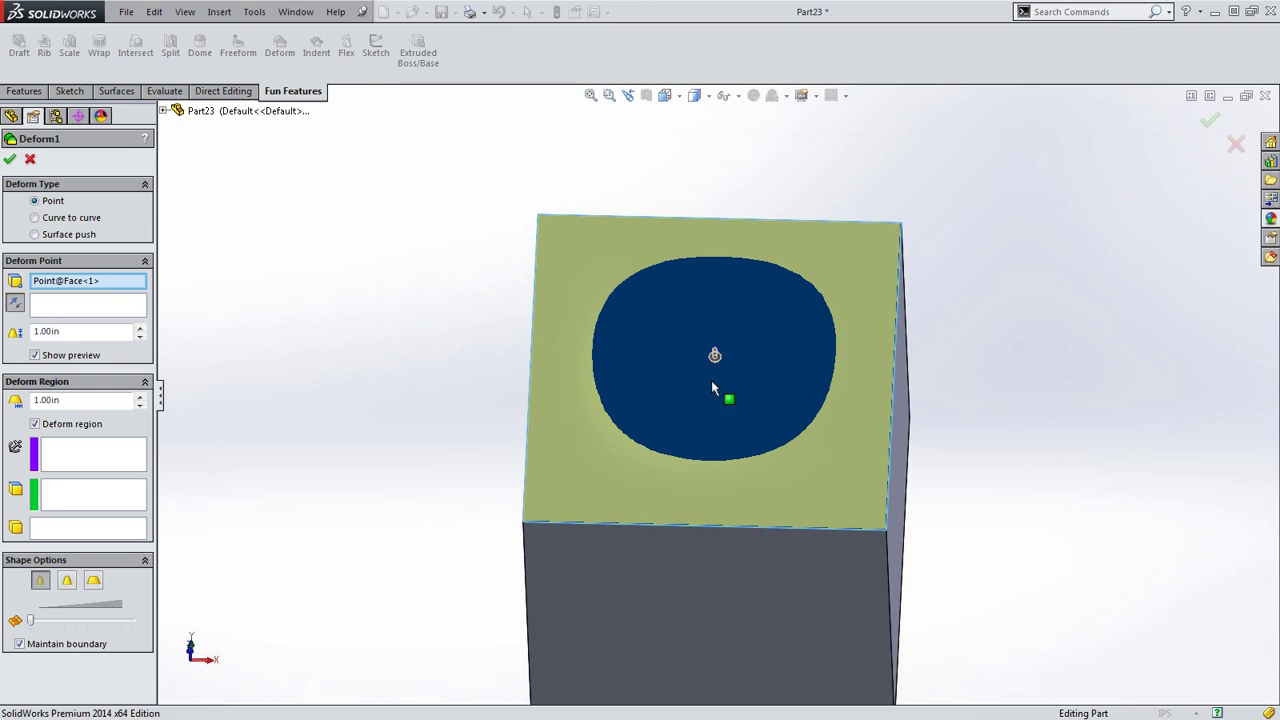
{"action": "middle_click_drag", "start_coordinate": [697, 414], "coordinate": [478, 448]}
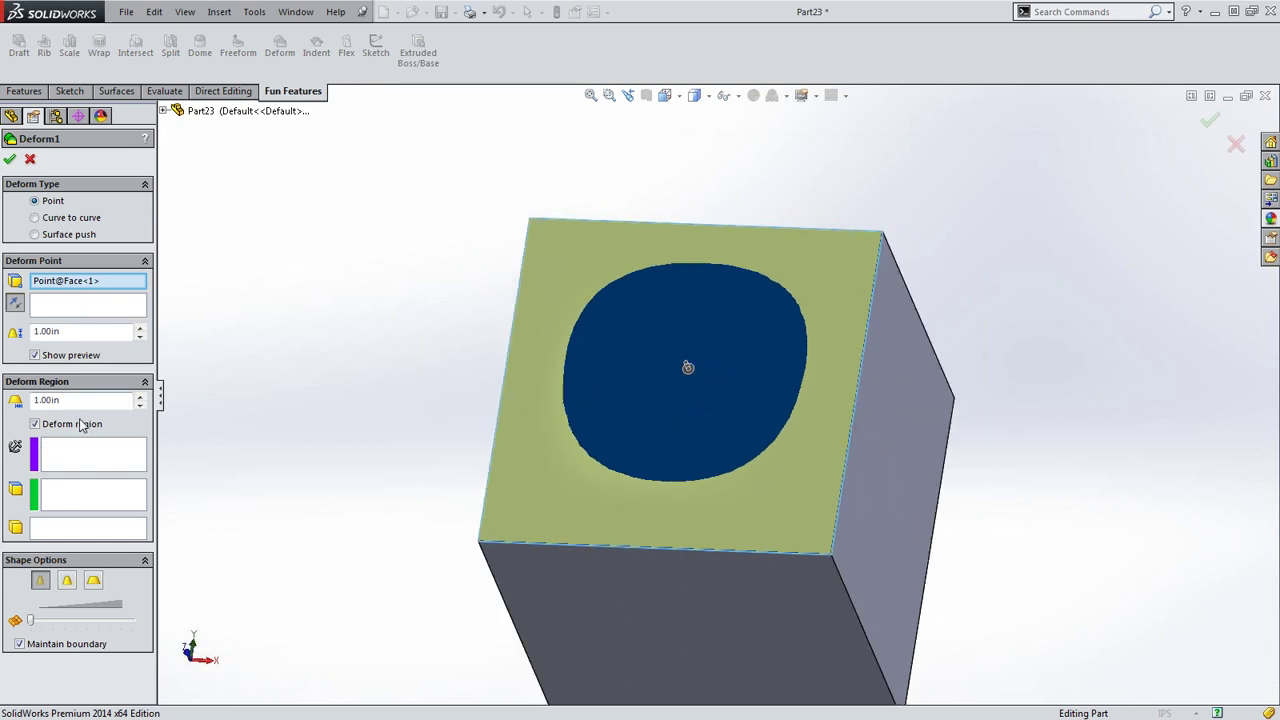
{"action": "left_click", "coordinate": [72, 456]}
{"action": "left_click", "coordinate": [602, 610]}
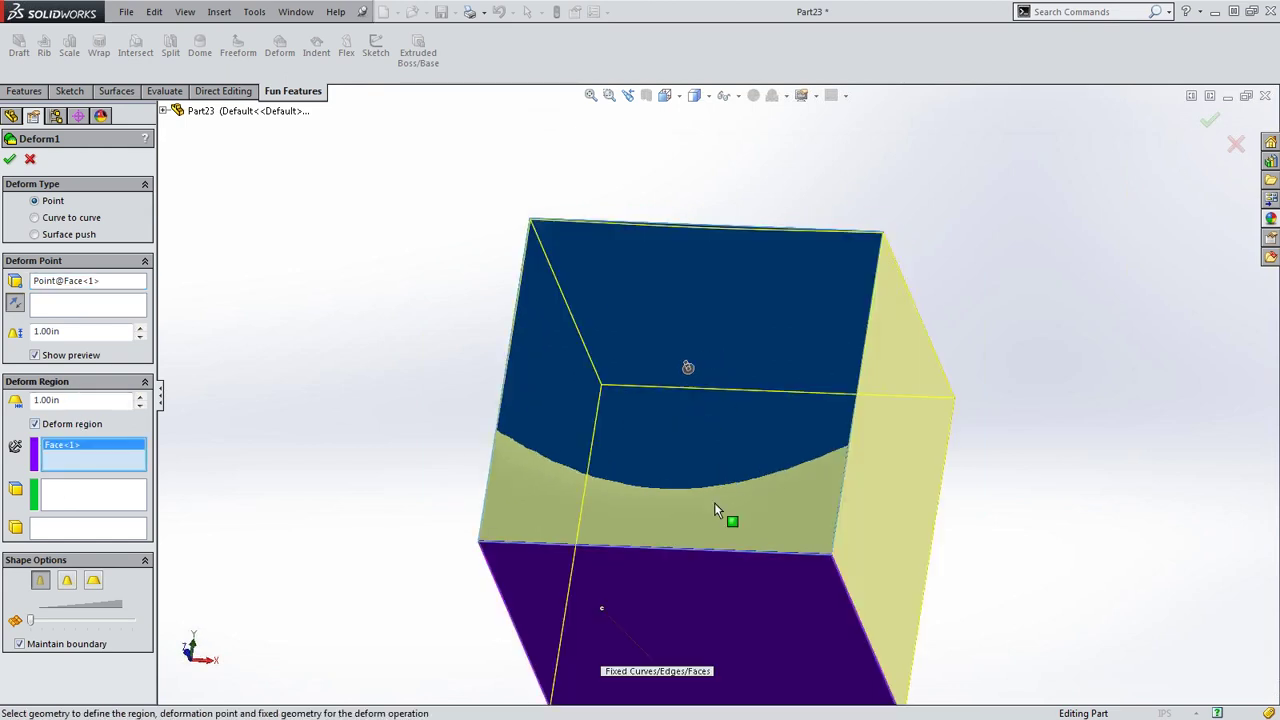
{"action": "middle_click_drag", "start_coordinate": [683, 512], "coordinate": [665, 552]}
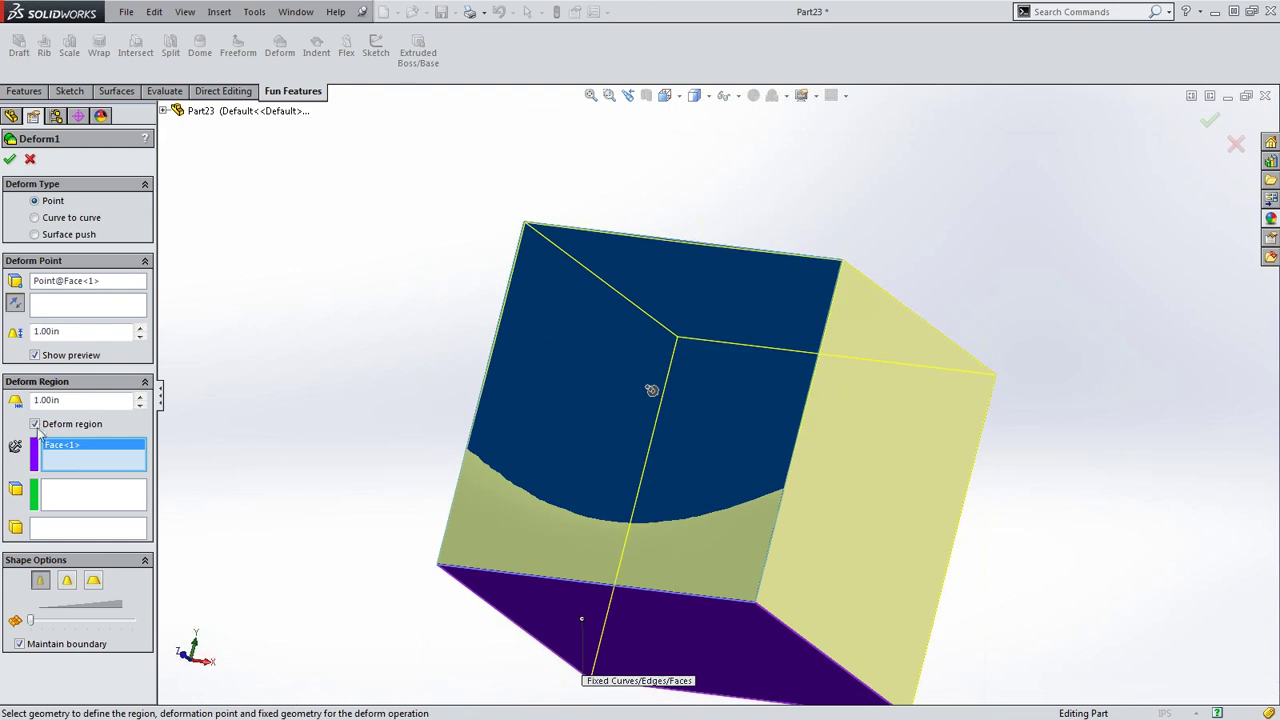
{"action": "left_click", "coordinate": [93, 581]}
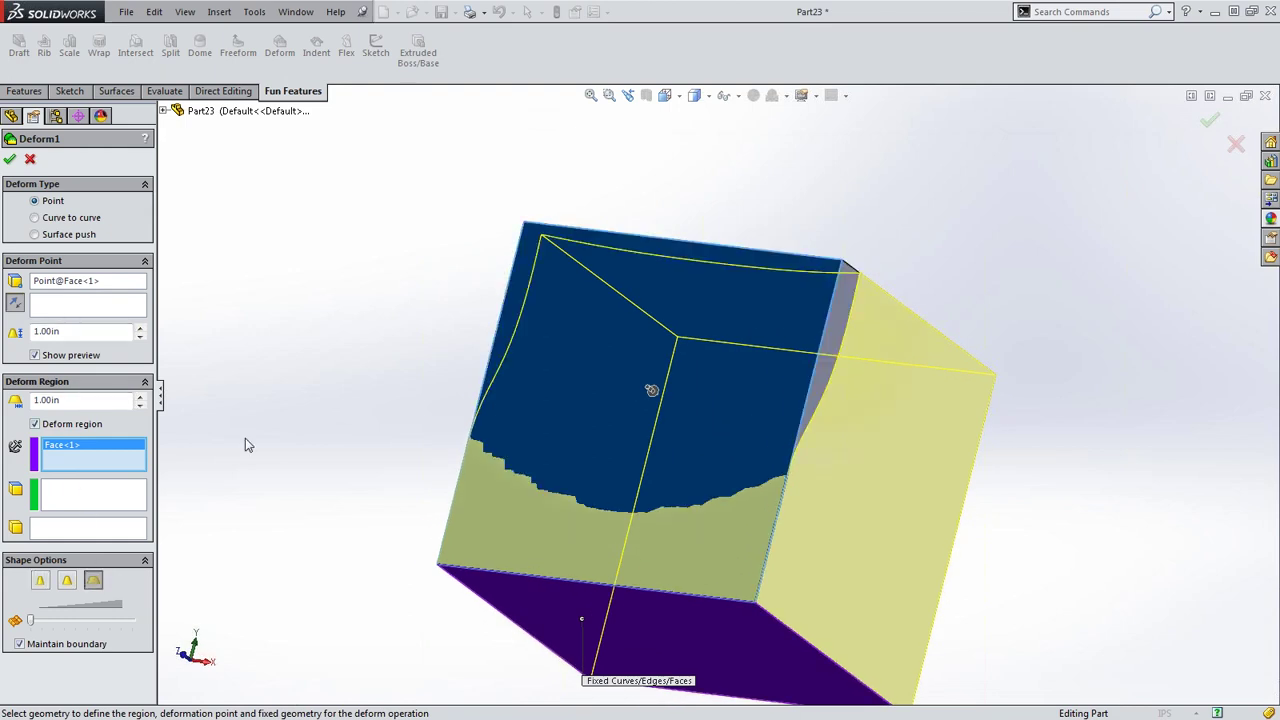
{"action": "left_click", "coordinate": [10, 159]}
Examine the curved sides of the deformed block, and switch to the PowerPoint slide on Dome, Freeform and Deform
{"action": "middle_click_drag", "start_coordinate": [746, 424], "coordinate": [752, 382]}
{"action": "middle_click_drag", "start_coordinate": [757, 603], "coordinate": [604, 528]}
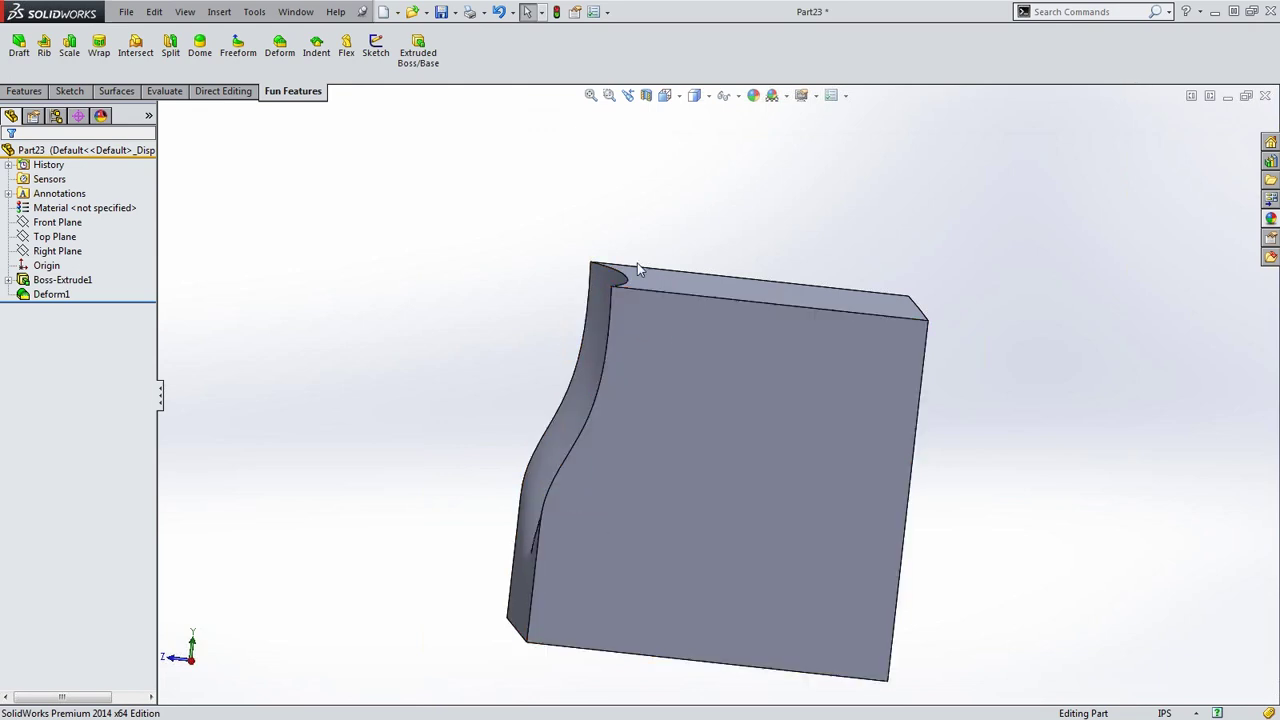
{"action": "middle_click_drag", "start_coordinate": [693, 278], "coordinate": [636, 164]}
{"action": "middle_click_drag", "start_coordinate": [686, 608], "coordinate": [672, 296]}
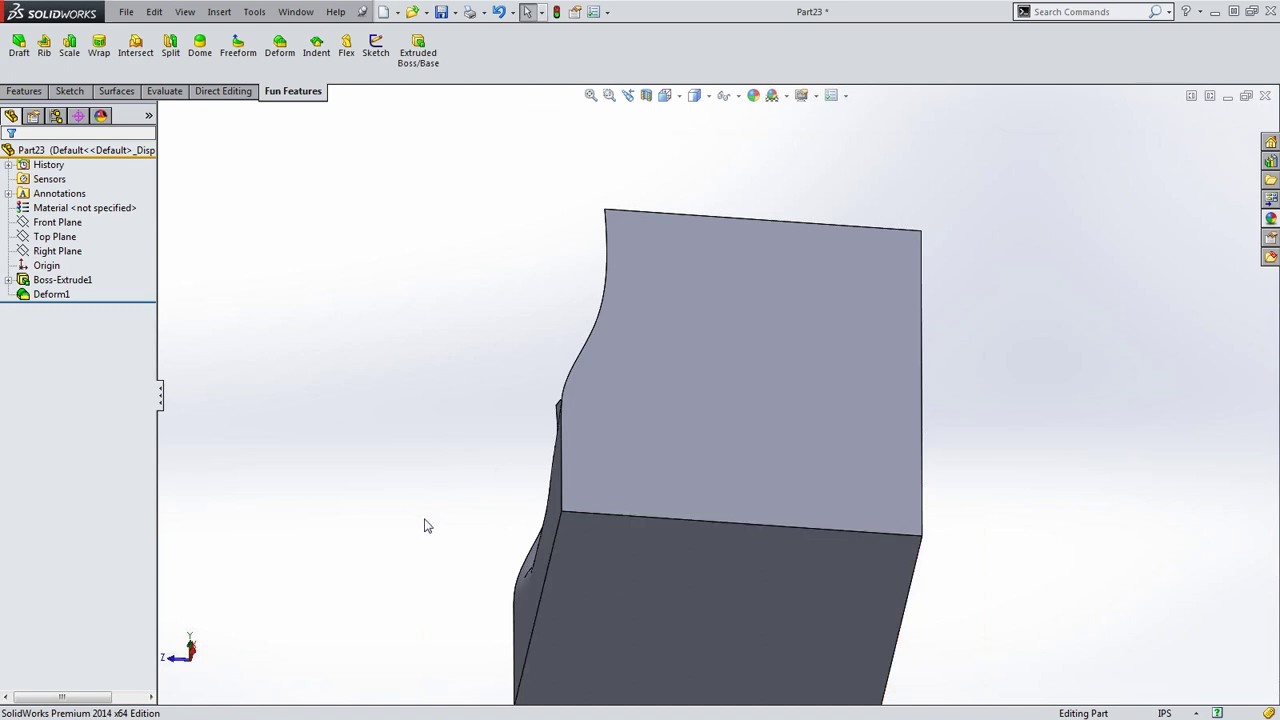
{"action": "key", "text": "alt+Tab"}
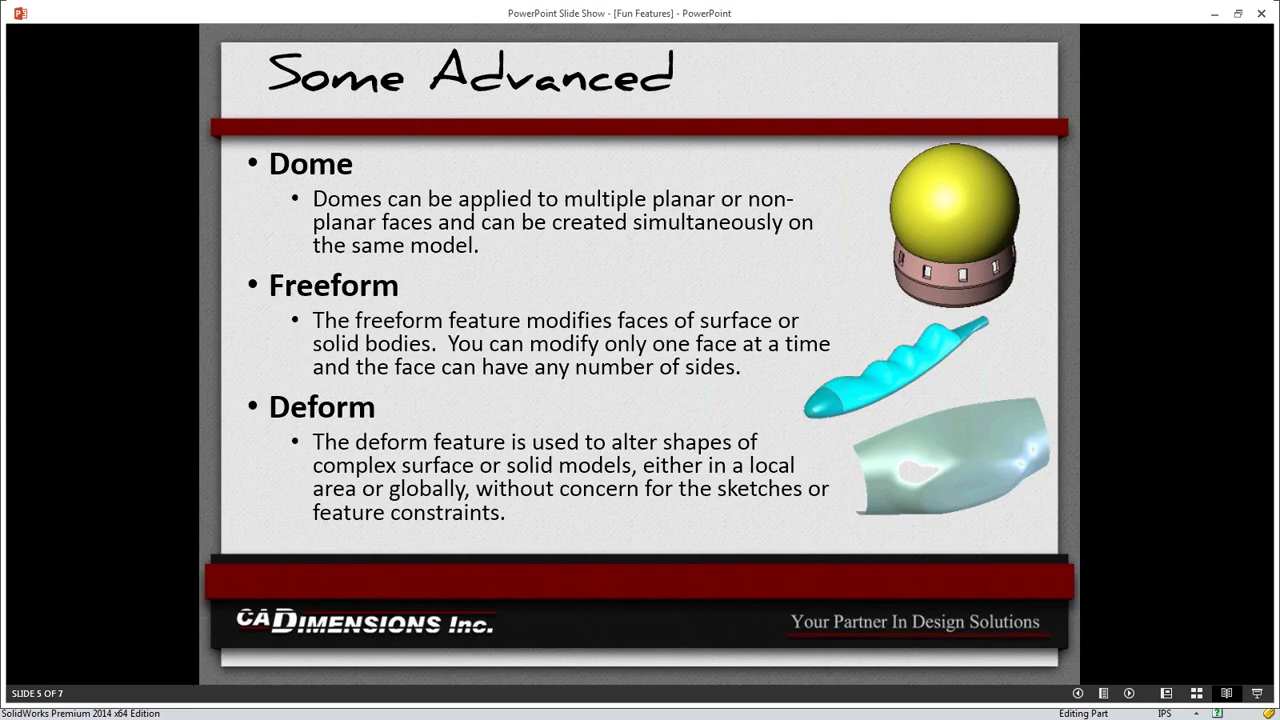
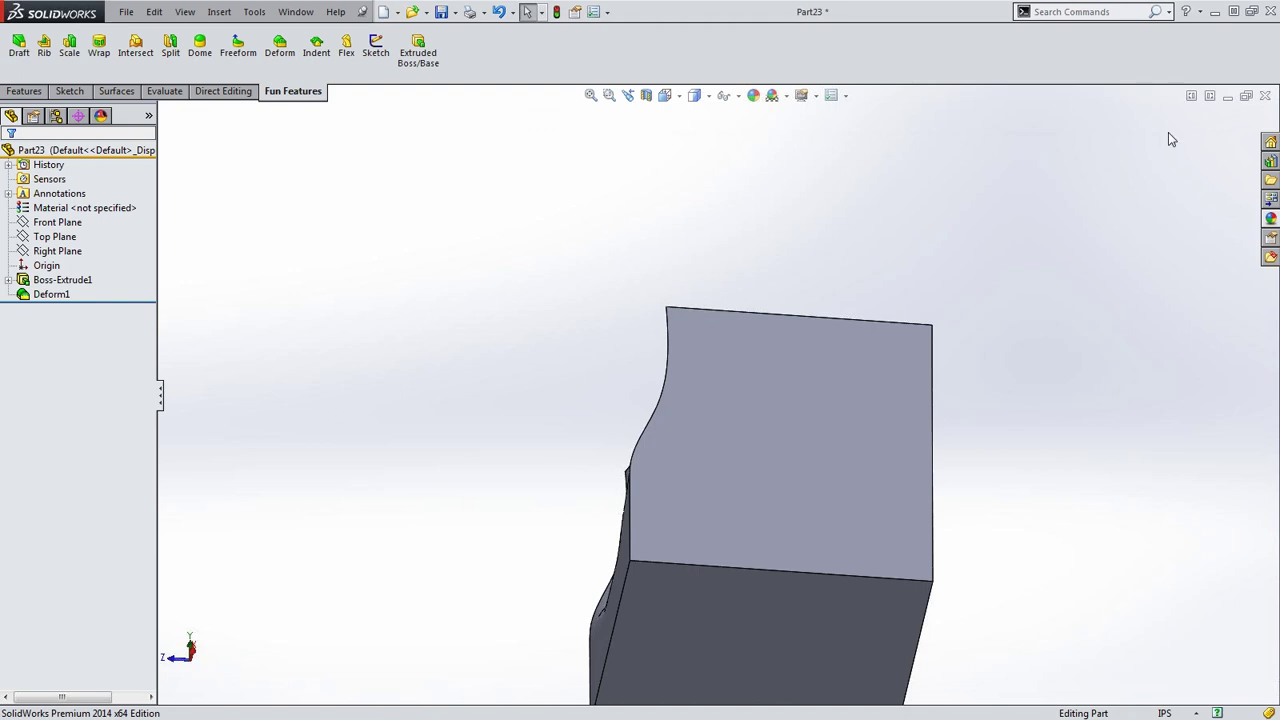
Back in SolidWorks, put away the open part windows and bring up Part18, the cylinder with the CADimensions text
{"action": "left_click", "coordinate": [1265, 95]}
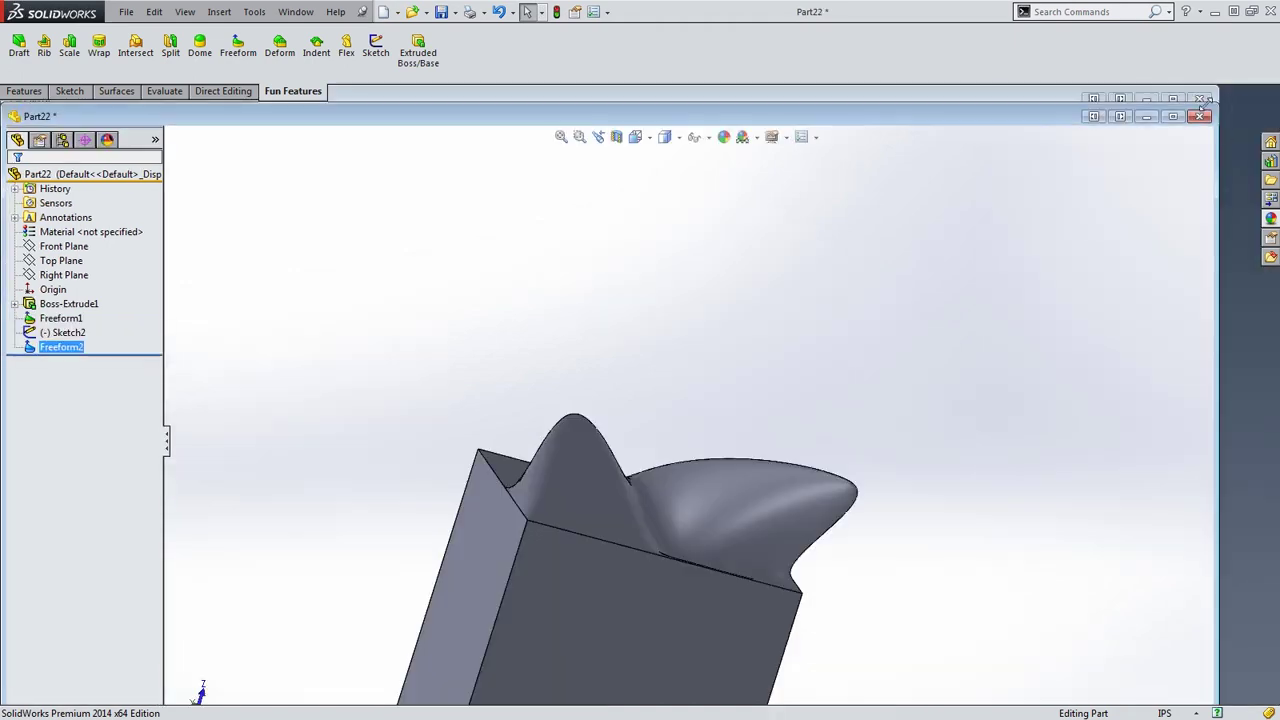
{"action": "left_click", "coordinate": [1147, 116]}
{"action": "left_click", "coordinate": [1147, 100]}
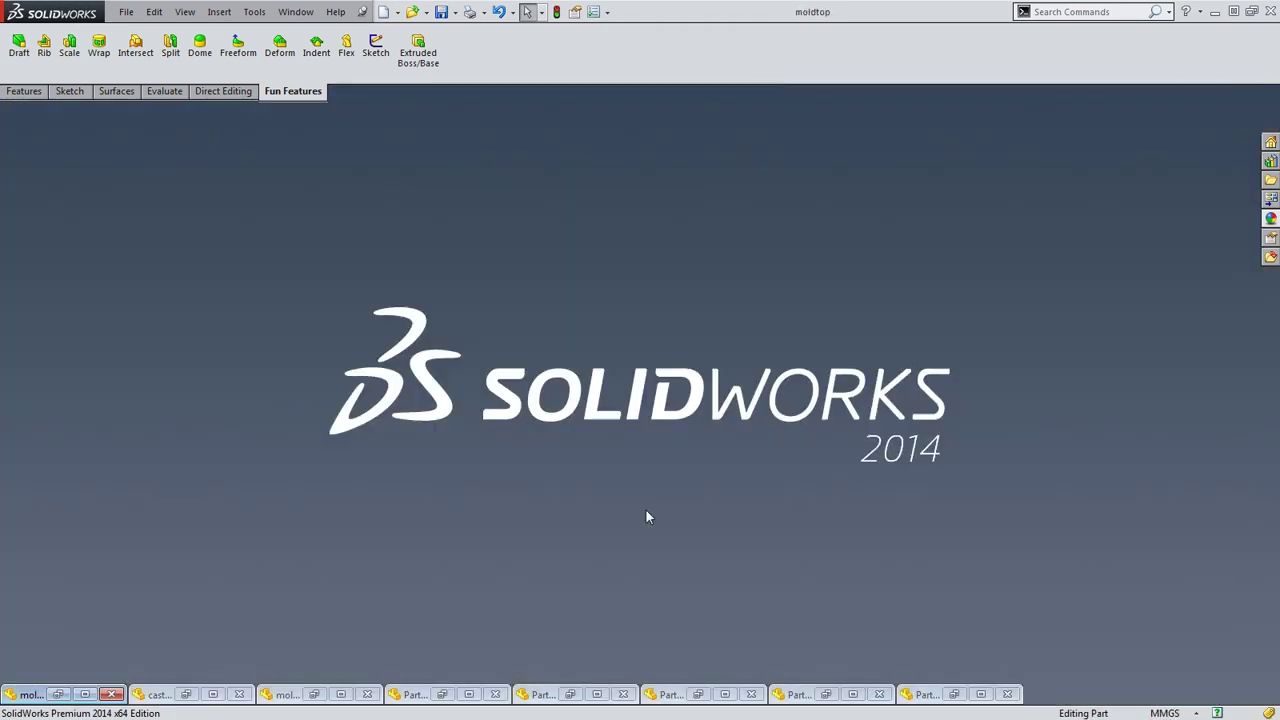
{"action": "left_click", "coordinate": [469, 694]}
Delete the Intersect feature from the cylinder part
{"action": "middle_click_drag", "start_coordinate": [760, 470], "coordinate": [745, 420]}
{"action": "left_click", "coordinate": [50, 338]}
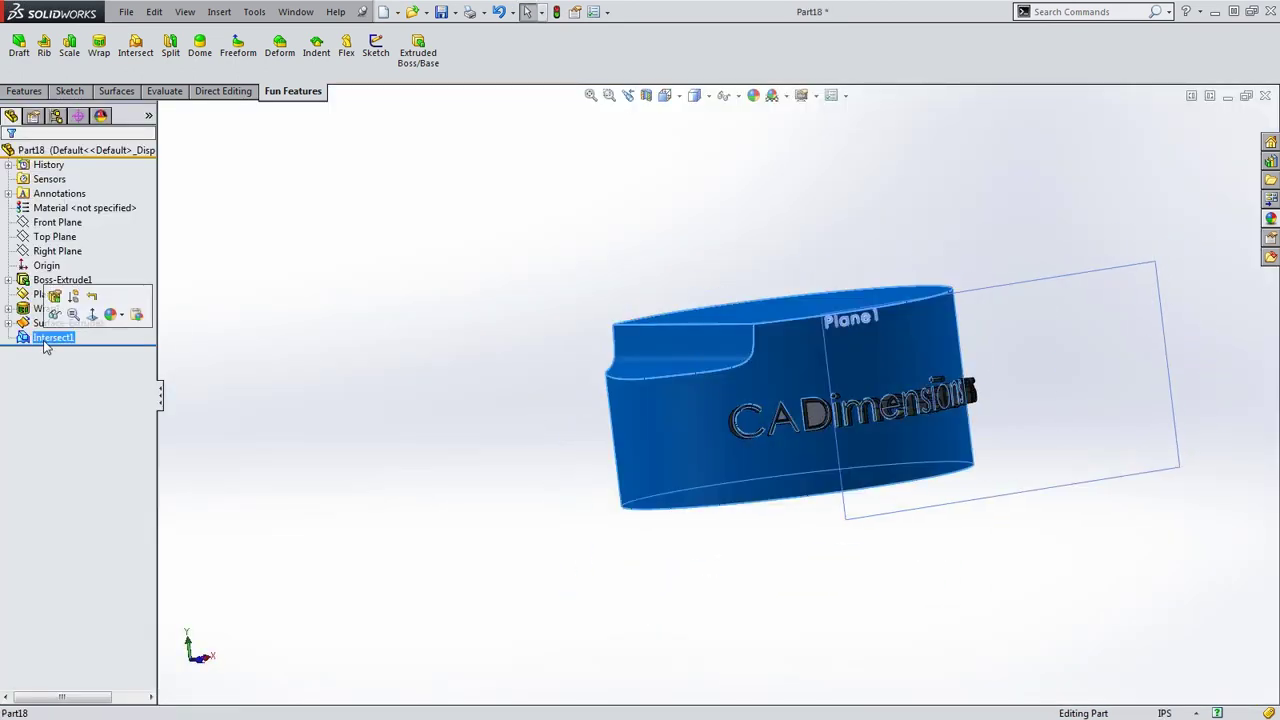
{"action": "key", "text": "Delete"}
{"action": "left_click", "coordinate": [232, 164]}
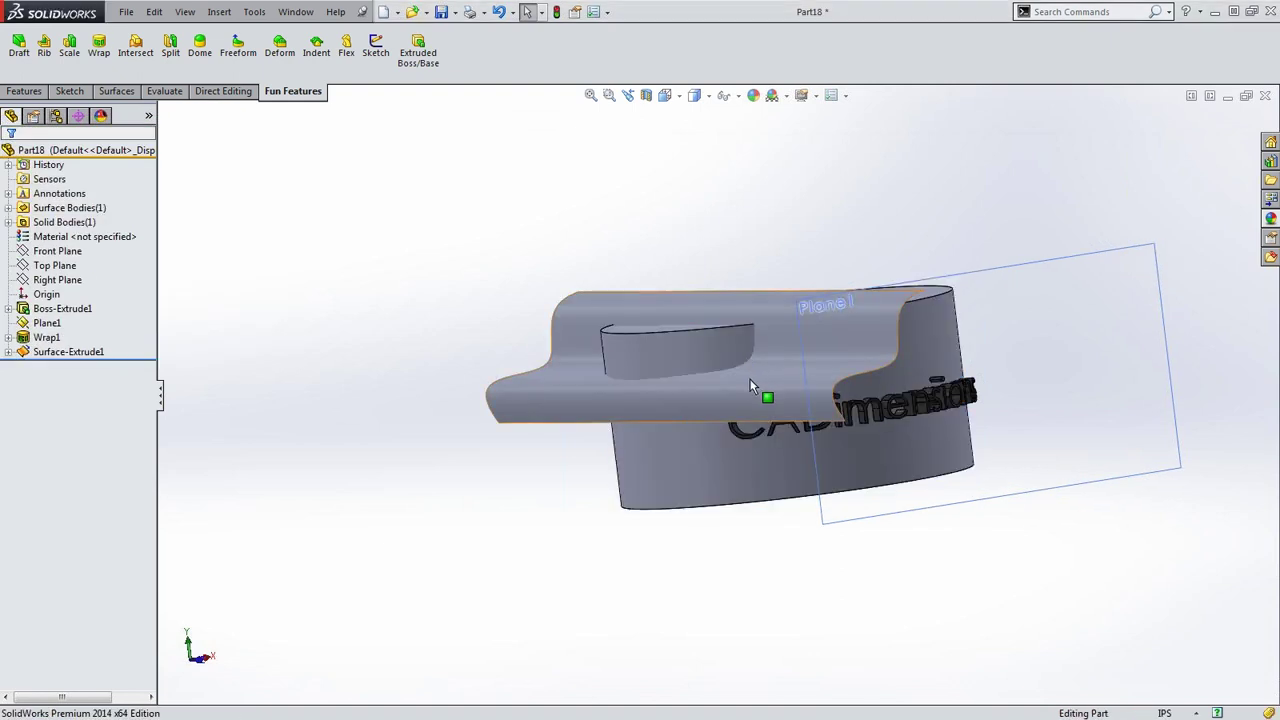
Start an Indent with the lettered cylinder as target body and the wavy extruded surface as tool body region
{"action": "middle_click_drag", "start_coordinate": [750, 379], "coordinate": [792, 408]}
{"action": "left_click", "coordinate": [801, 343]}
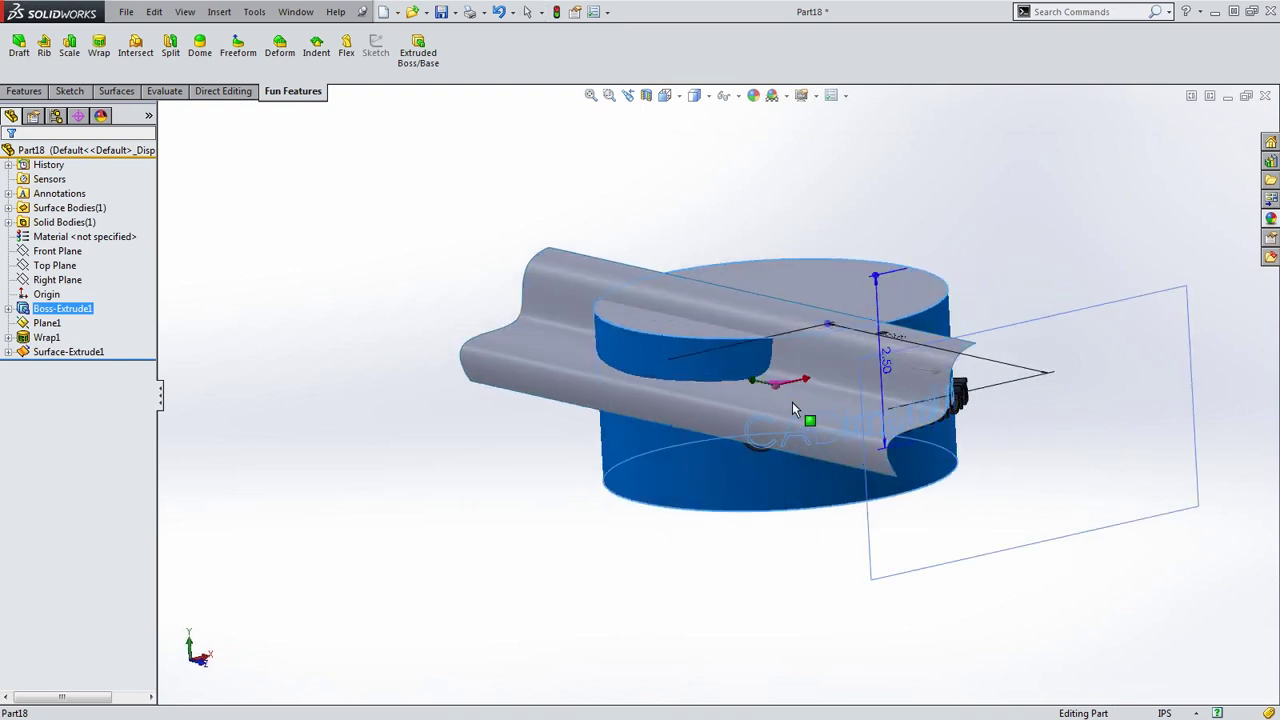
{"action": "left_click", "coordinate": [806, 420]}
{"action": "middle_click_drag", "start_coordinate": [971, 520], "coordinate": [557, 502]}
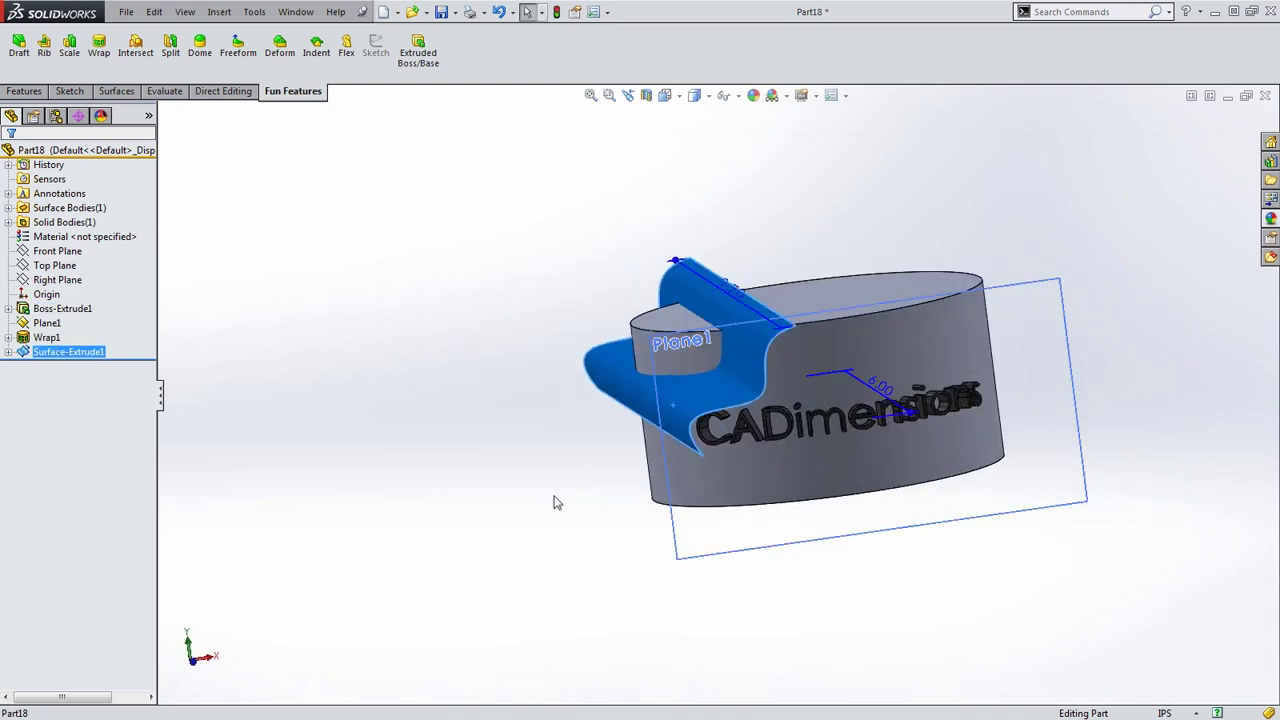
{"action": "left_click", "coordinate": [557, 502]}
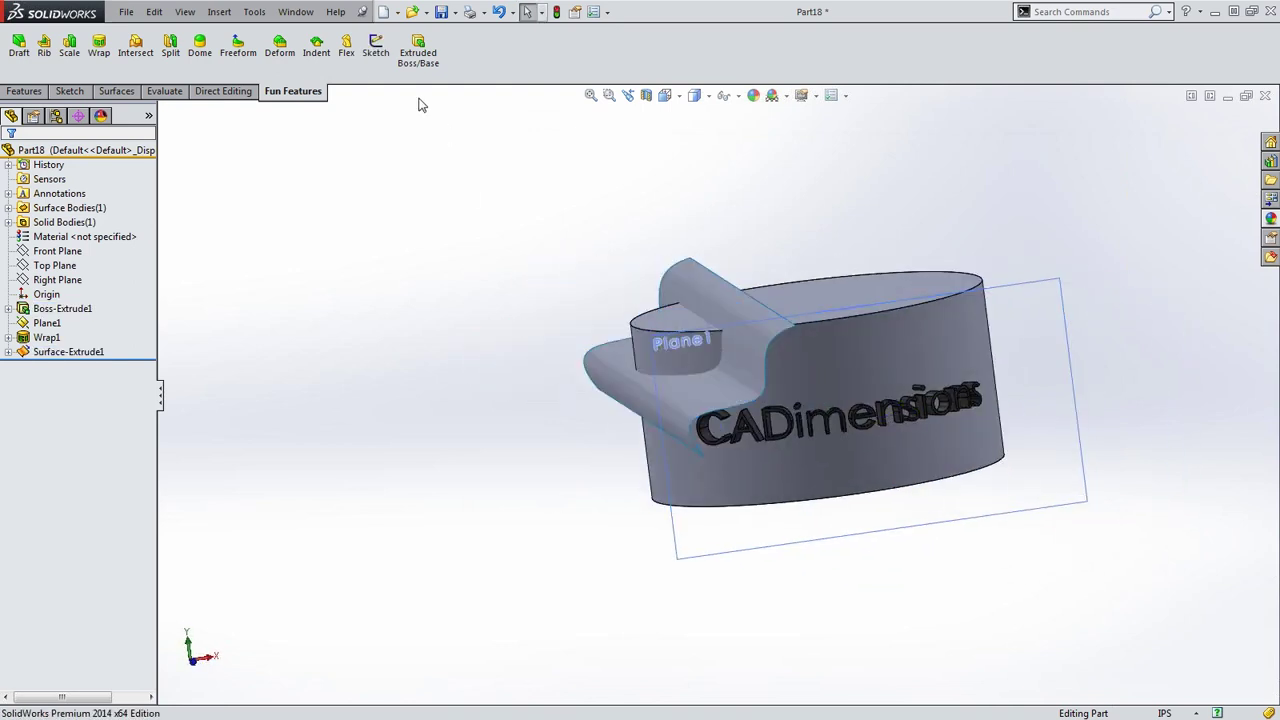
{"action": "left_click", "coordinate": [317, 52]}
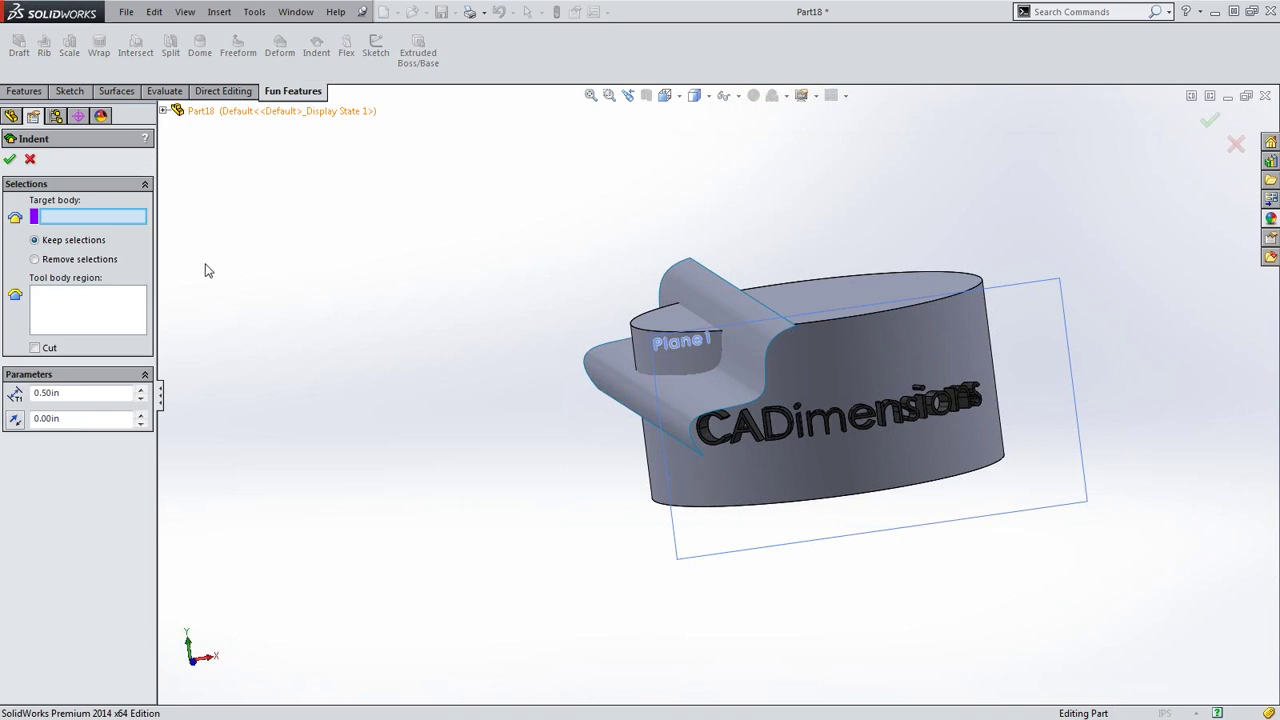
{"action": "left_click", "coordinate": [865, 302]}
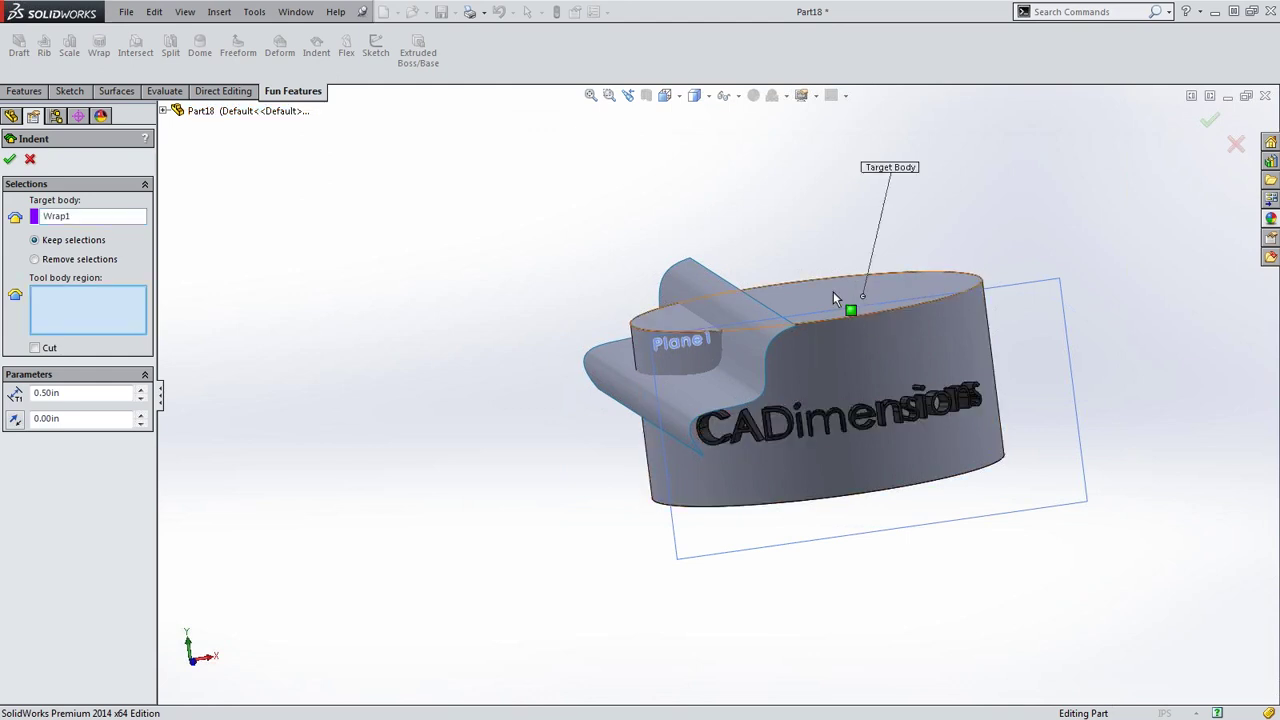
{"action": "left_click", "coordinate": [628, 389]}
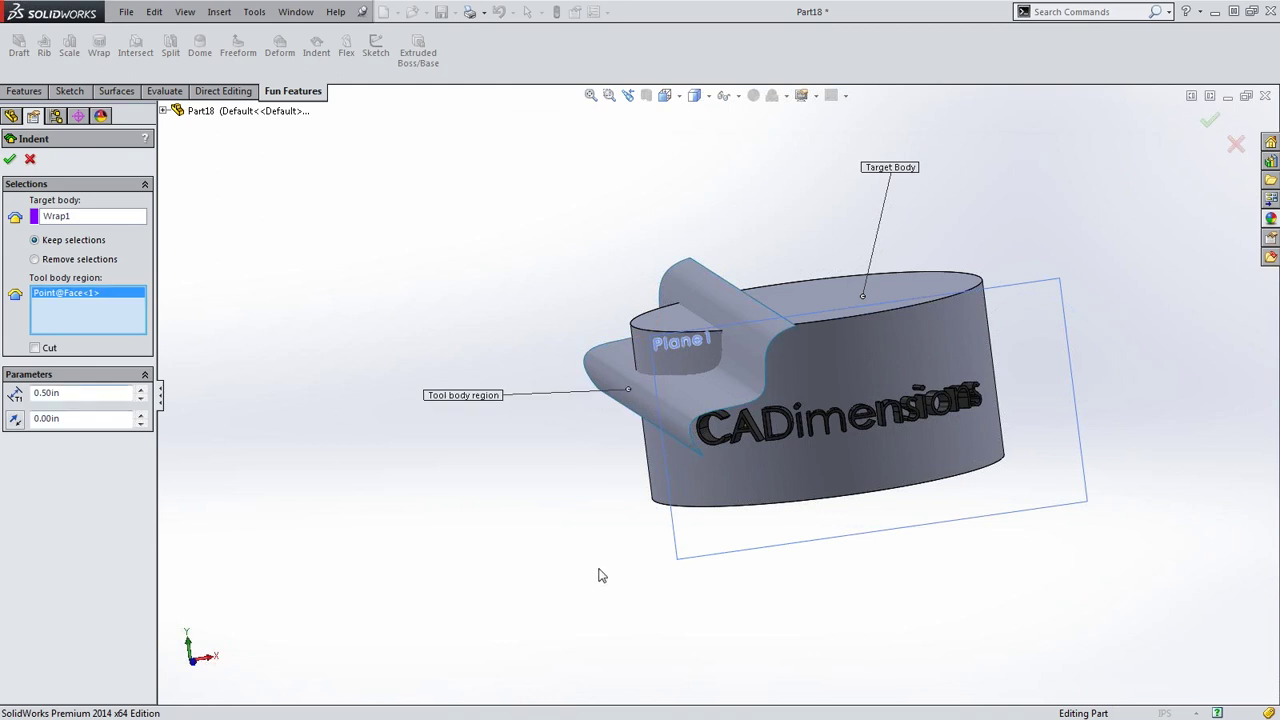
Set the Indent clearance to 0.50 in and enable its Cut option
{"action": "middle_click_drag", "start_coordinate": [600, 571], "coordinate": [574, 505]}
{"action": "scroll", "coordinate": [709, 368], "scroll_direction": "down", "scroll_amount": 2}
{"action": "mouse_move", "coordinate": [673, 391]}
{"action": "middle_mouse_down"}
{"action": "mouse_move", "coordinate": [709, 368]}
{"action": "mouse_move", "coordinate": [692, 386]}
{"action": "middle_mouse_up"}
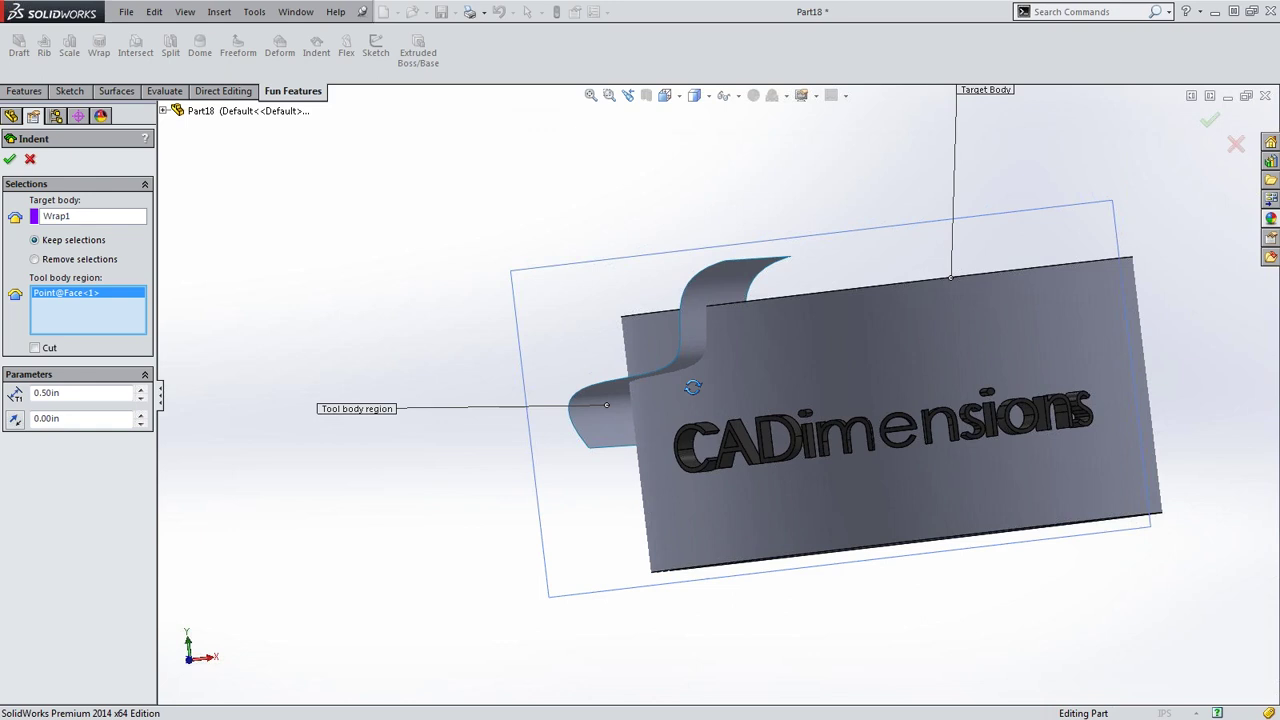
{"action": "left_click", "coordinate": [105, 422]}
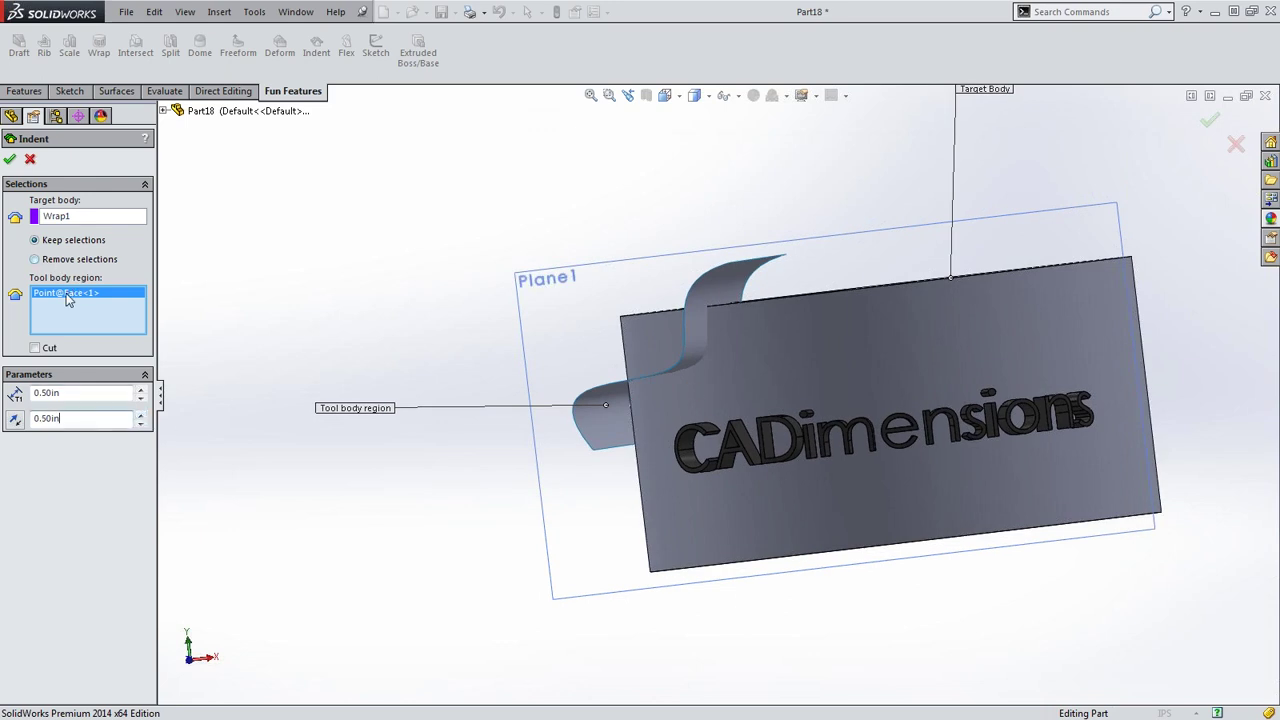
{"action": "left_click", "coordinate": [35, 347]}
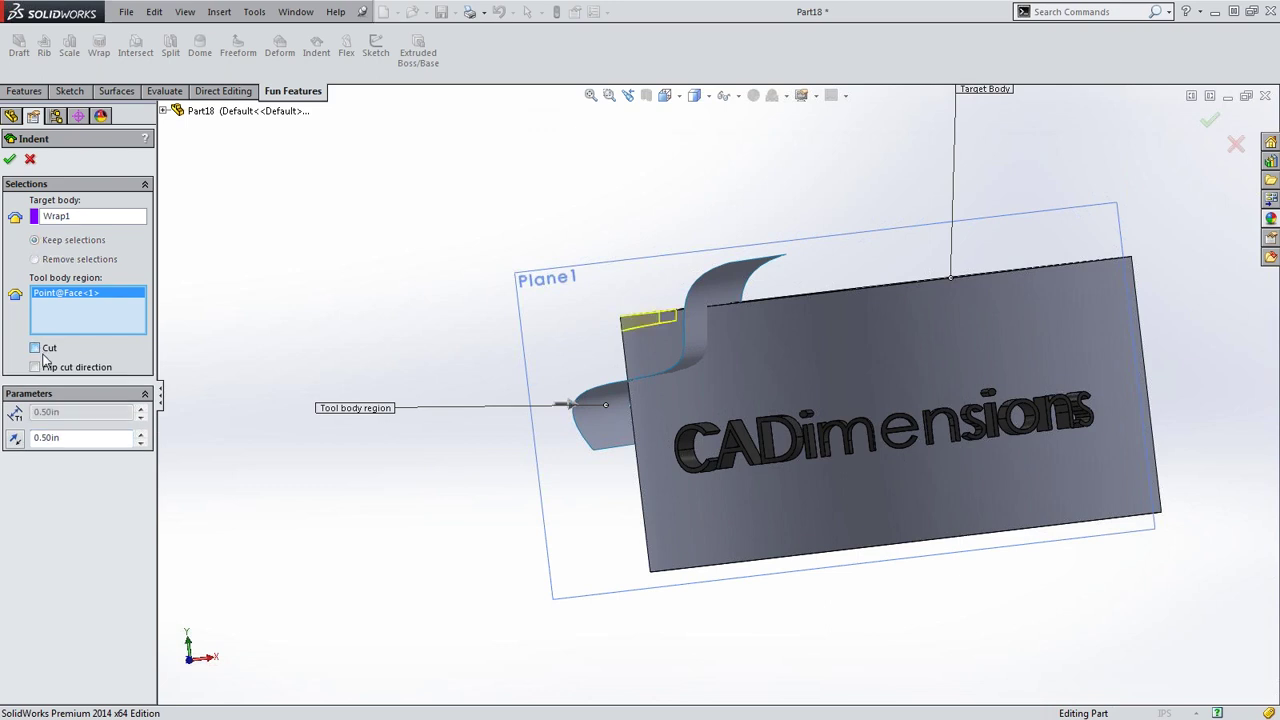
Reduce the Indent clearance to 0.10 in
{"action": "scroll", "coordinate": [624, 357], "scroll_direction": "down", "scroll_amount": 3}
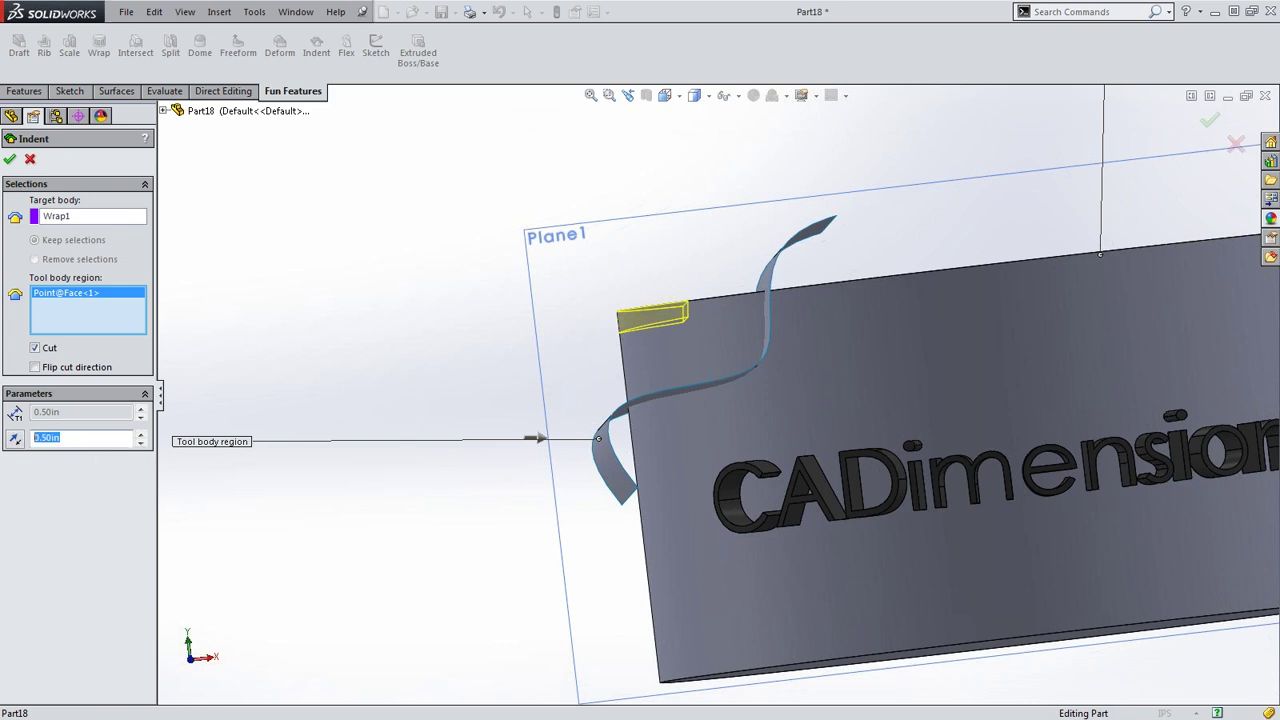
{"action": "key", "text": "Return"}
{"action": "scroll", "coordinate": [674, 342], "scroll_direction": "down", "scroll_amount": 5}
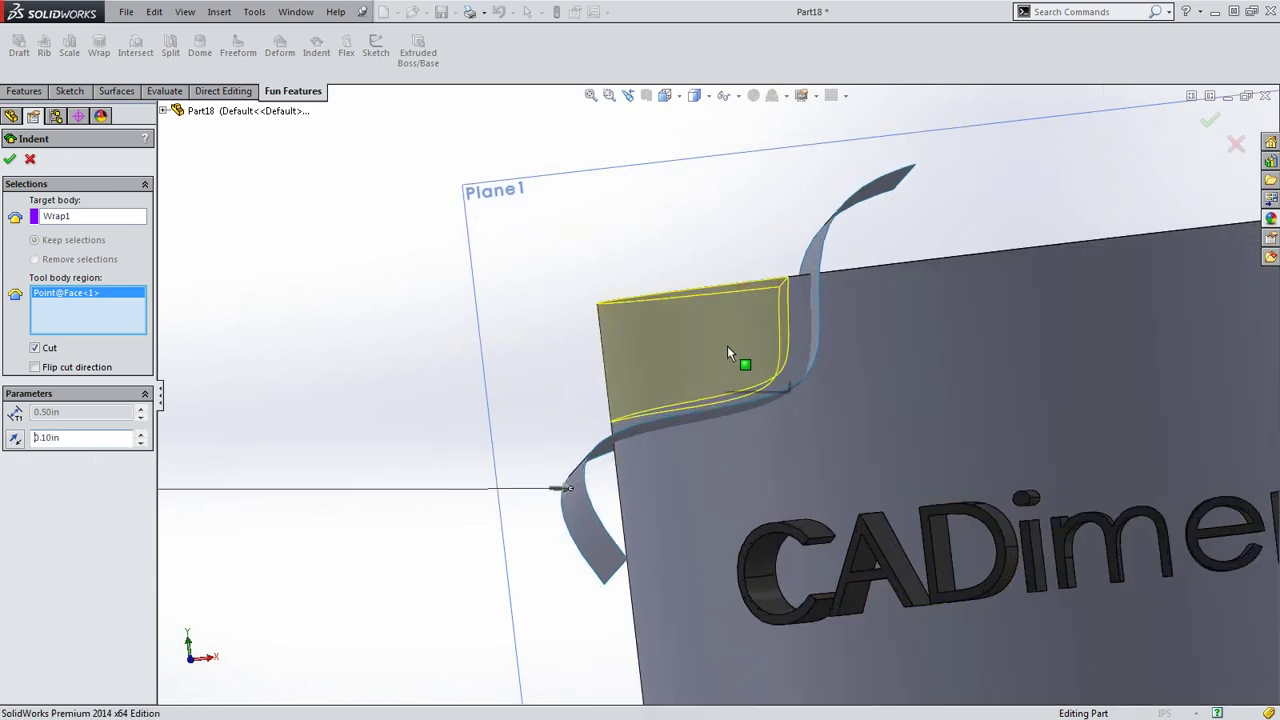
Reverse the Indent's clearance direction, set the clearance to 0.05 in, and accept the feature
{"action": "middle_click_drag", "start_coordinate": [734, 338], "coordinate": [722, 352]}
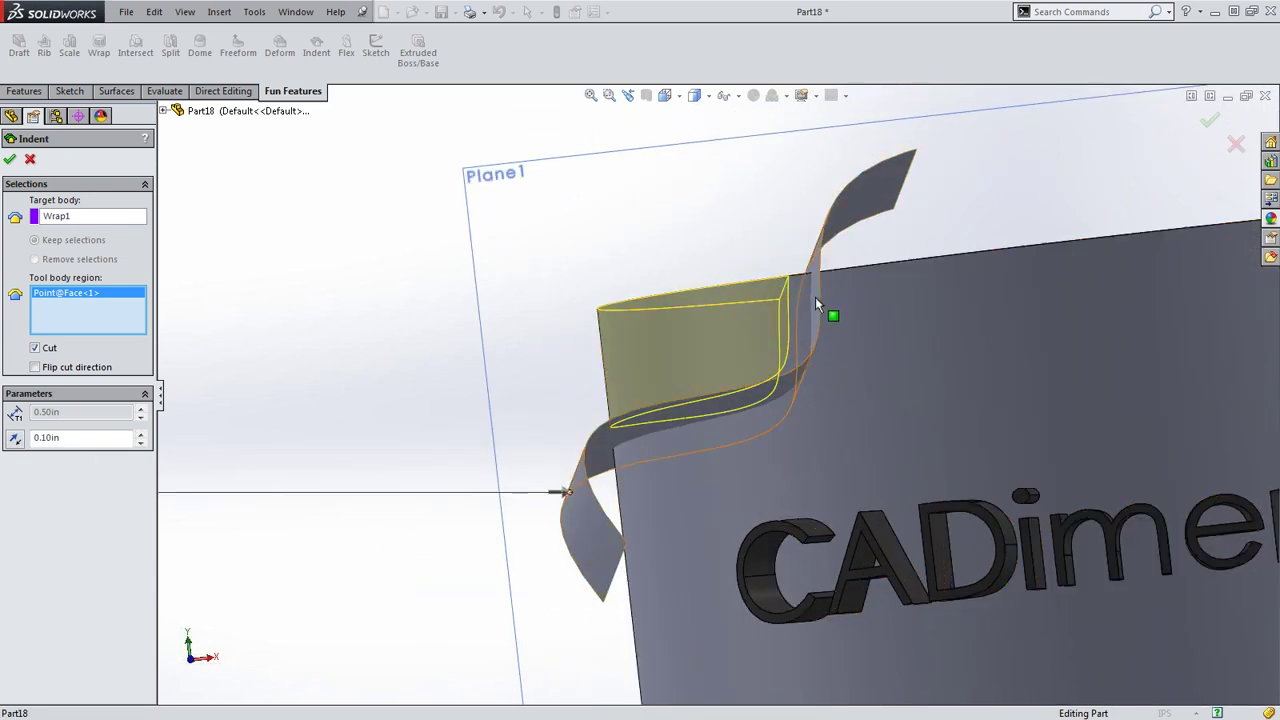
{"action": "left_click", "coordinate": [15, 438]}
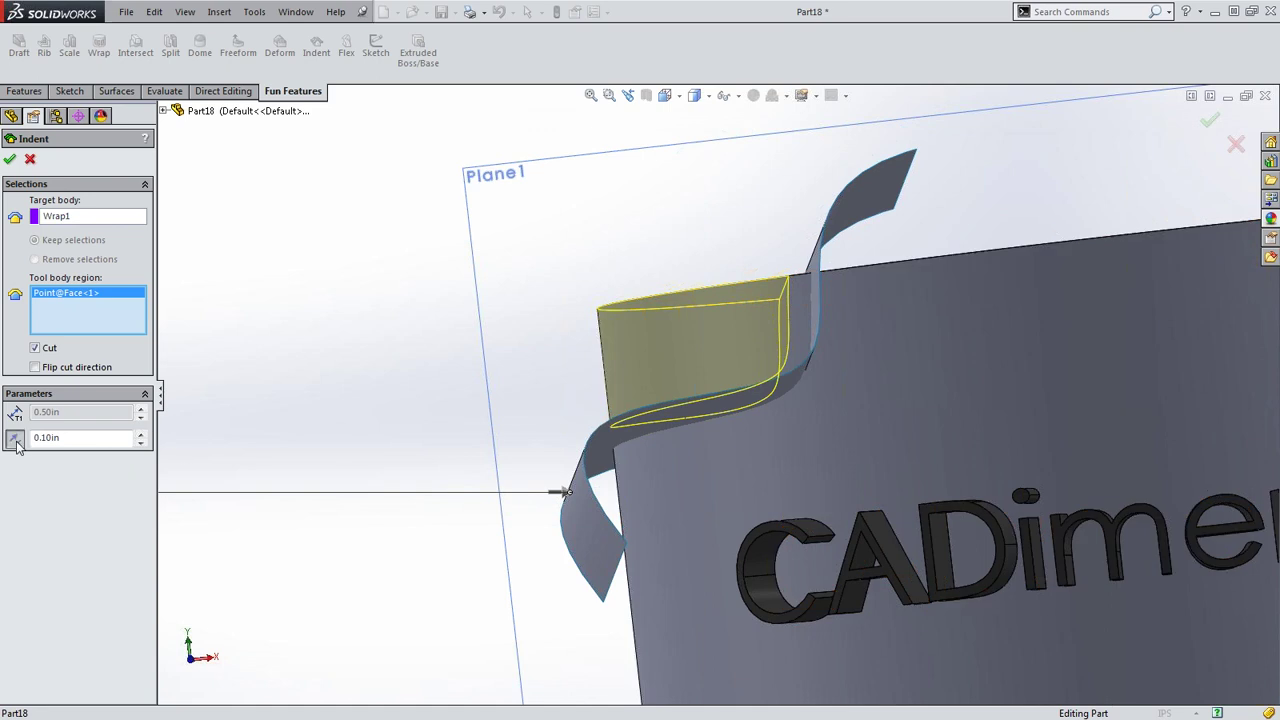
{"action": "middle_click_drag", "start_coordinate": [622, 414], "coordinate": [557, 528]}
{"action": "left_click", "coordinate": [80, 437]}
{"action": "key", "text": "BackSpace"}
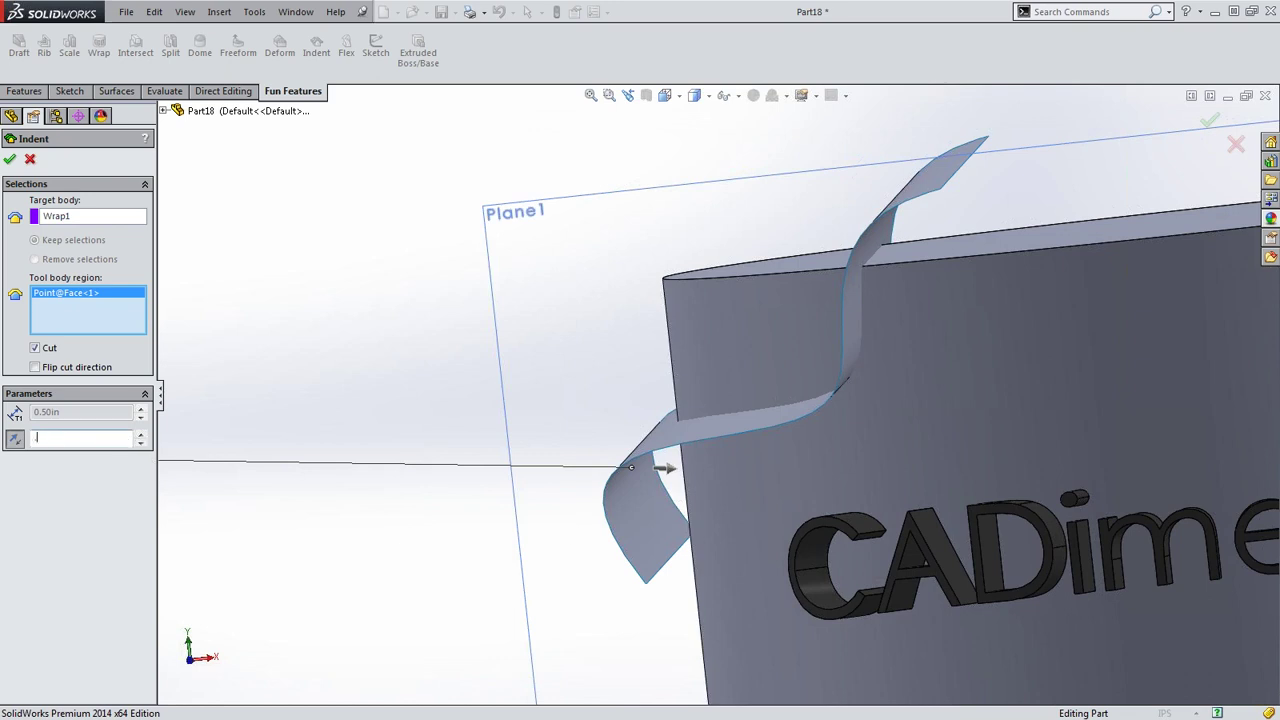
{"action": "type", "text": ".05"}
{"action": "key", "text": "Return"}
{"action": "middle_click_drag", "start_coordinate": [905, 405], "coordinate": [919, 382]}
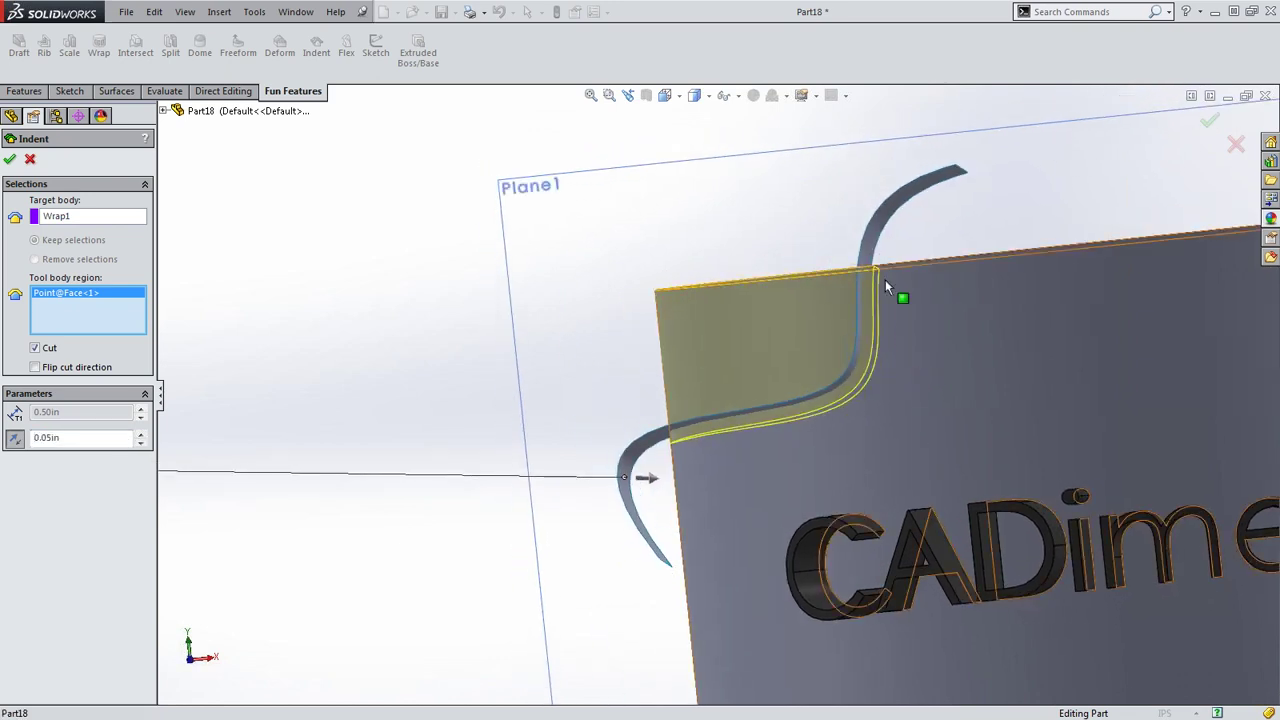
{"action": "left_click", "coordinate": [12, 161]}
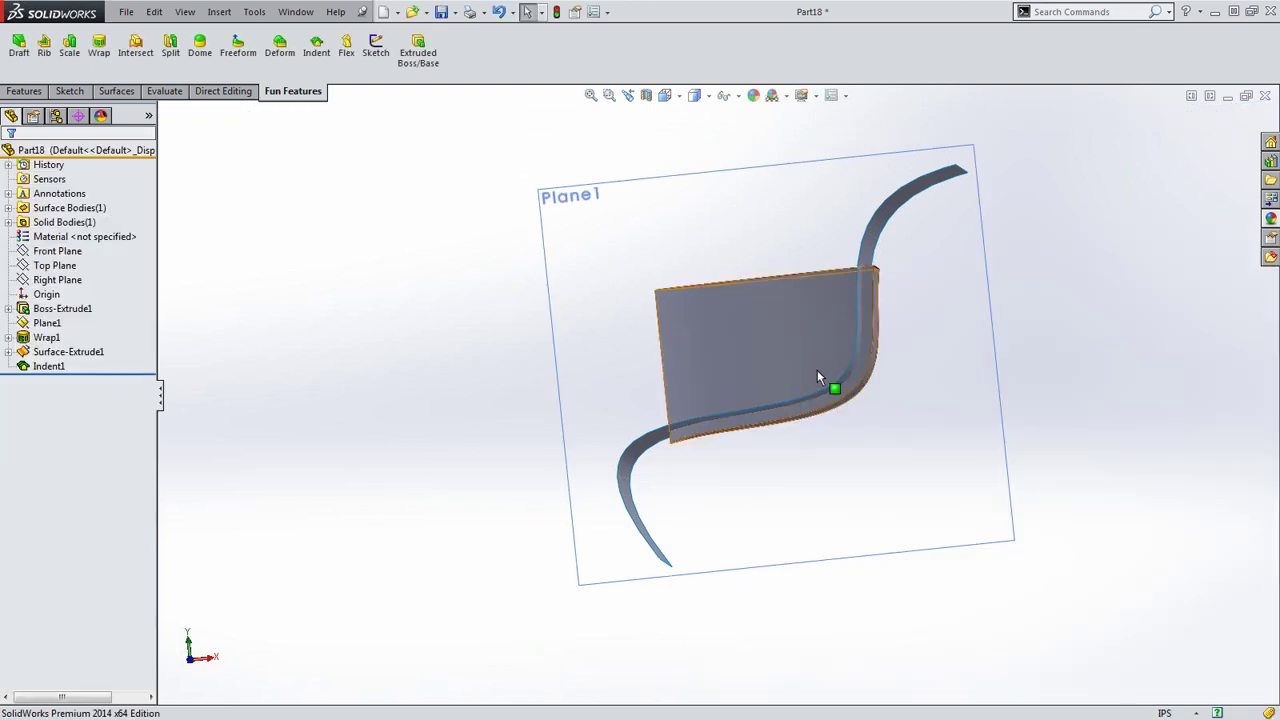
Edit the Indent feature to flip its cut direction, keeping the Cut option enabled, and accept it
{"action": "mouse_move", "coordinate": [817, 370]}
{"action": "middle_mouse_down"}
{"action": "mouse_move", "coordinate": [838, 364]}
{"action": "mouse_move", "coordinate": [829, 373]}
{"action": "middle_mouse_up"}
{"action": "left_click", "coordinate": [40, 366]}
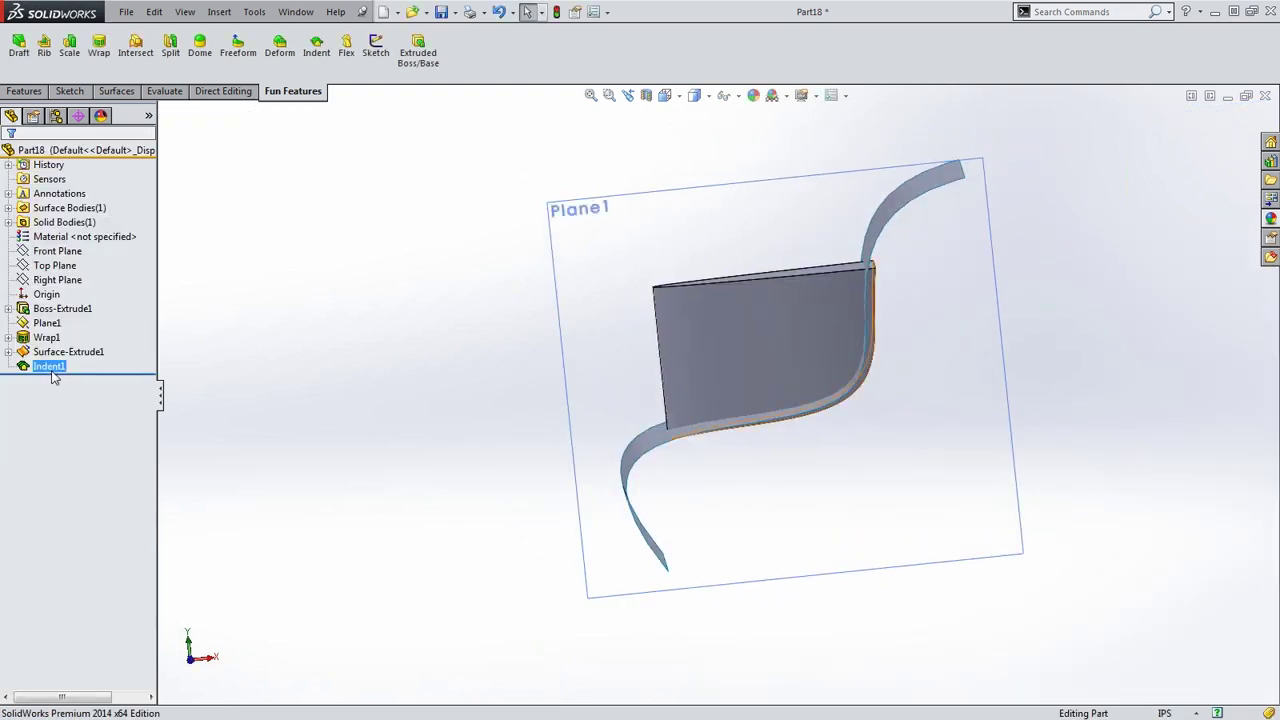
{"action": "left_click", "coordinate": [61, 345]}
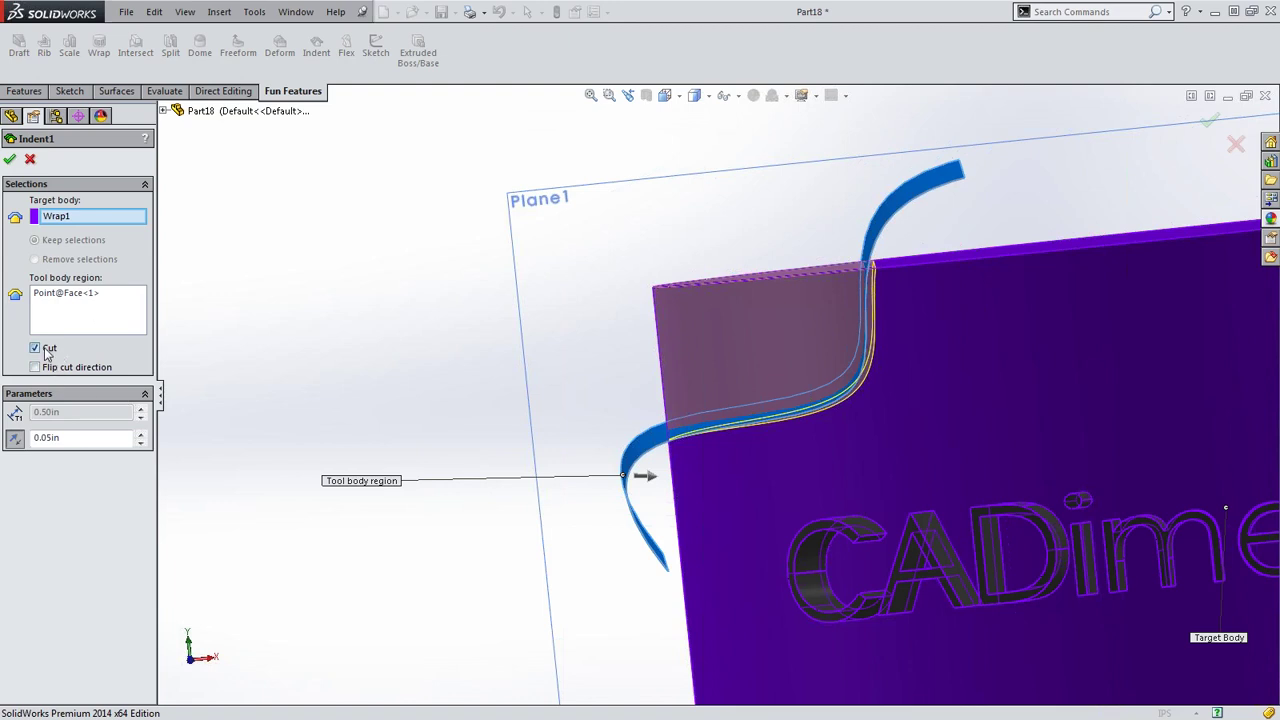
{"action": "left_click", "coordinate": [46, 352]}
{"action": "left_click", "coordinate": [40, 348]}
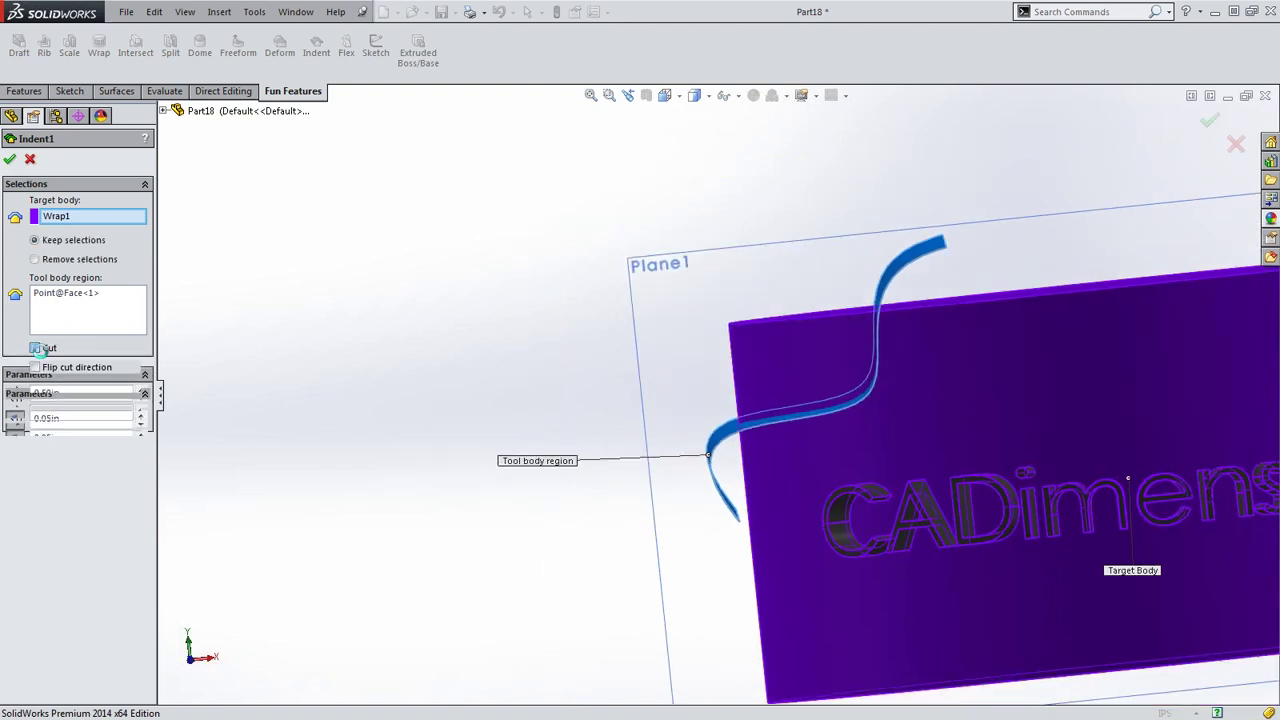
{"action": "left_click", "coordinate": [48, 368]}
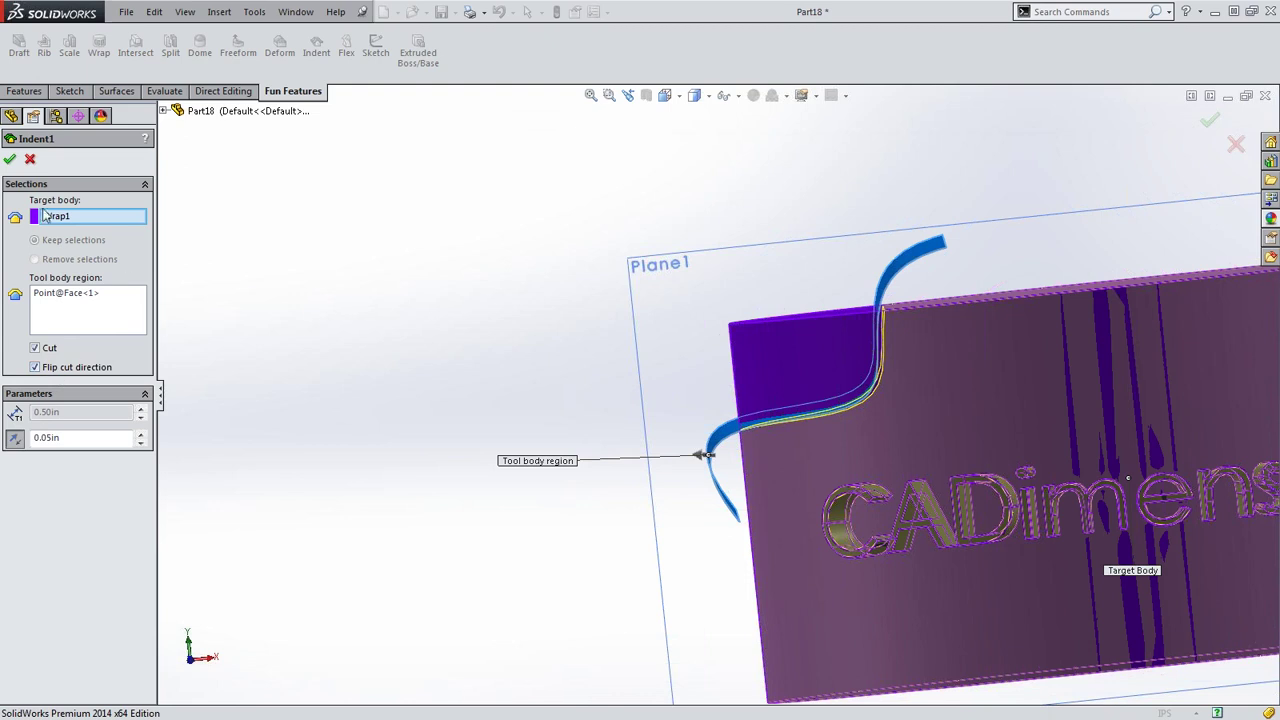
{"action": "left_click", "coordinate": [9, 159]}
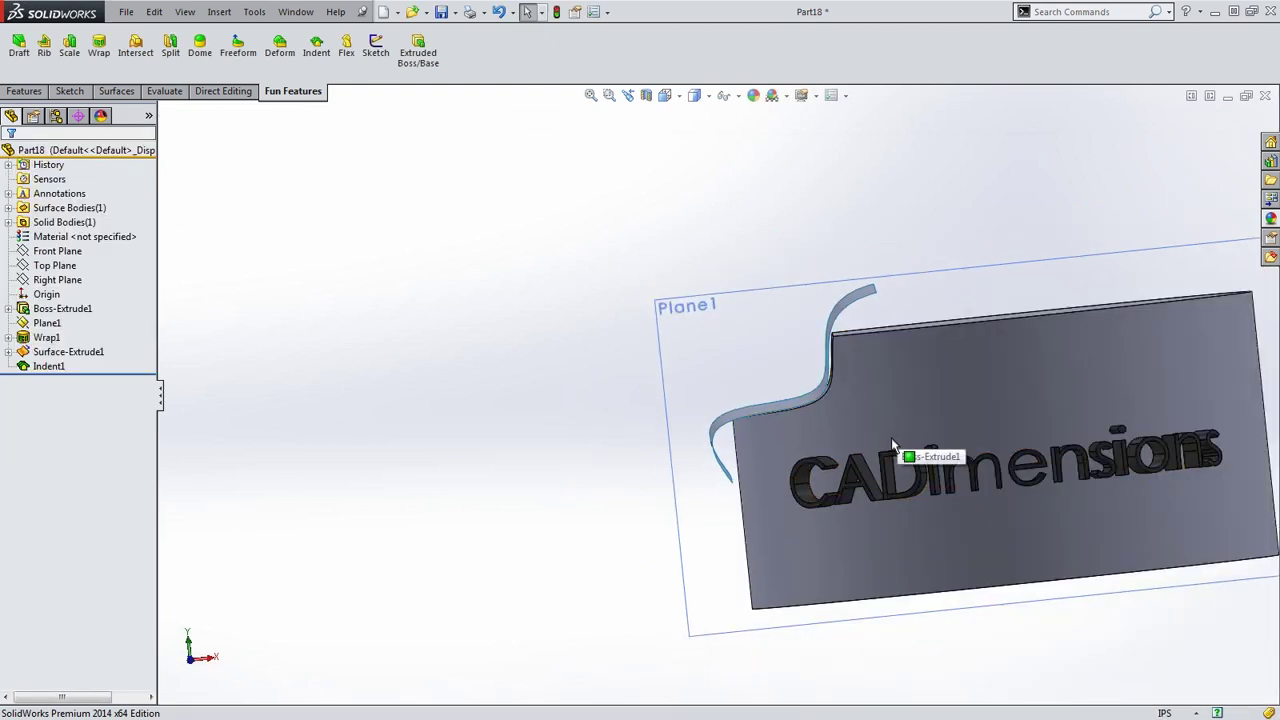
Inspect the gap between surface and cylinder, then reopen the Indent and clear its tool body region and target body
{"action": "mouse_move", "coordinate": [893, 444]}
{"action": "middle_mouse_down"}
{"action": "mouse_move", "coordinate": [894, 423]}
{"action": "mouse_move", "coordinate": [877, 434]}
{"action": "middle_mouse_up"}
{"action": "scroll", "coordinate": [840, 400], "scroll_direction": "down", "scroll_amount": 5}
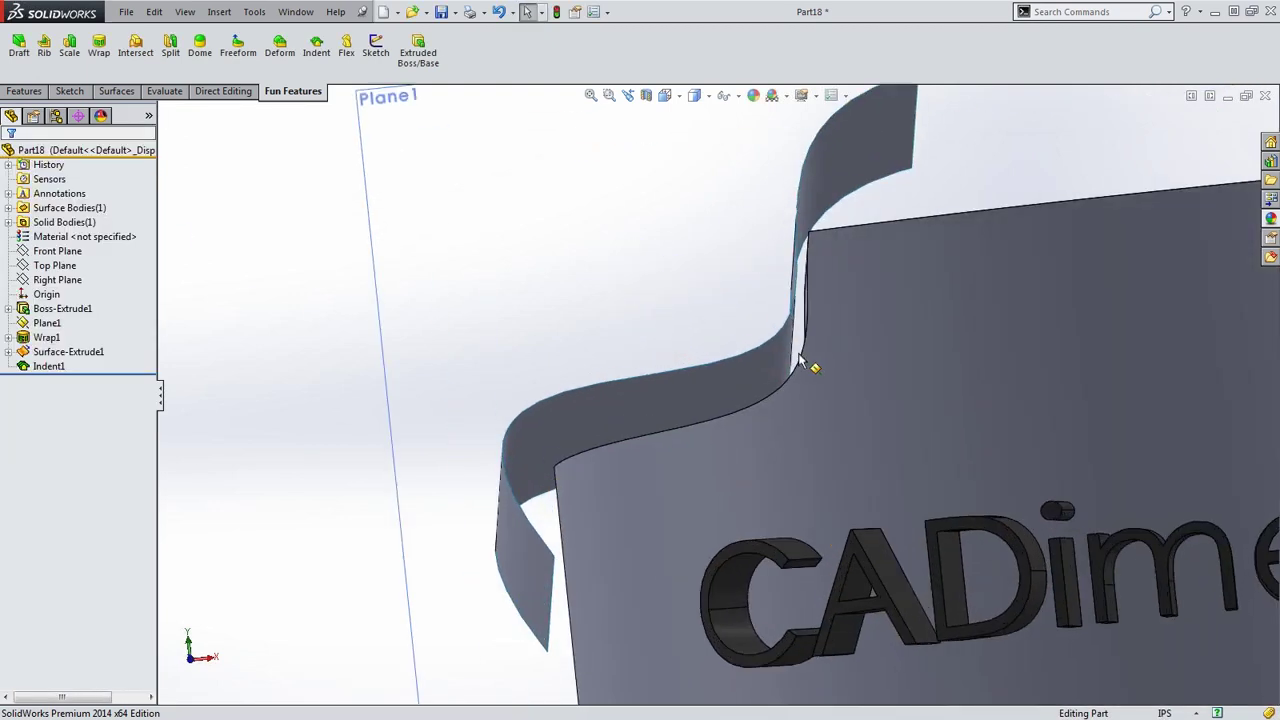
{"action": "middle_click_drag", "start_coordinate": [800, 360], "coordinate": [766, 380]}
{"action": "key", "text": "f"}
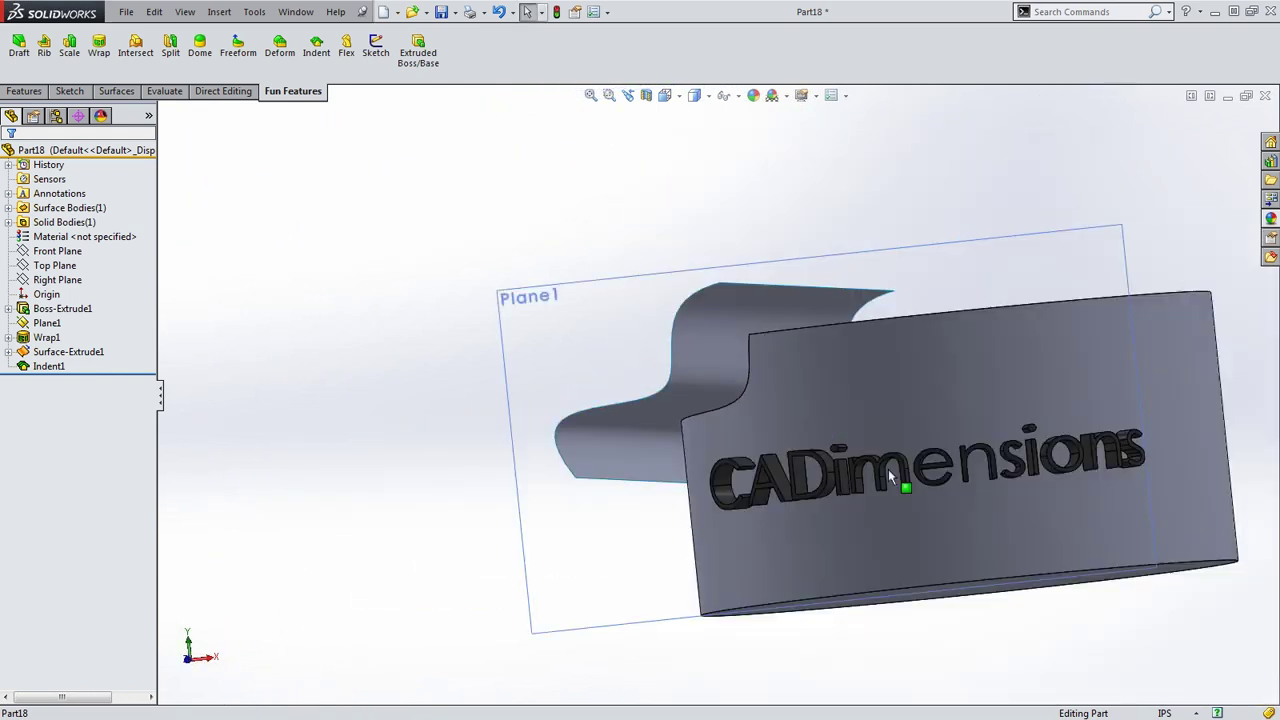
{"action": "middle_click_drag", "start_coordinate": [966, 609], "coordinate": [969, 609]}
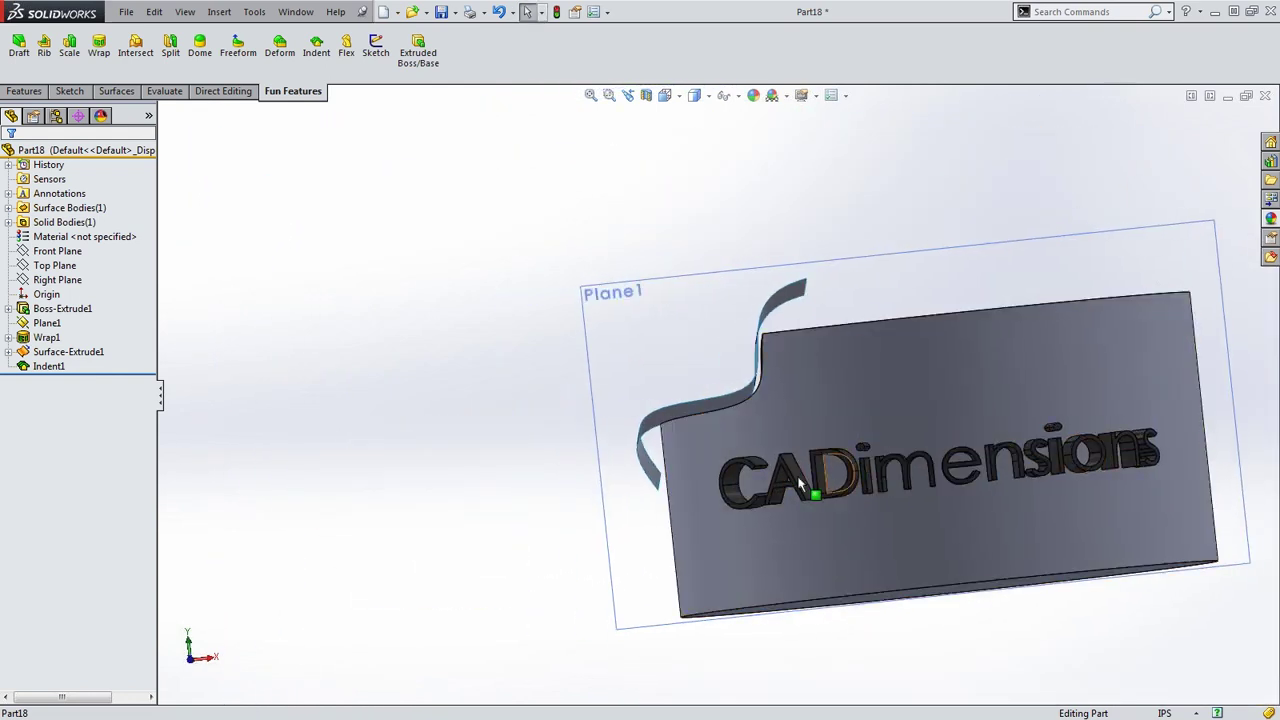
{"action": "left_click", "coordinate": [52, 366]}
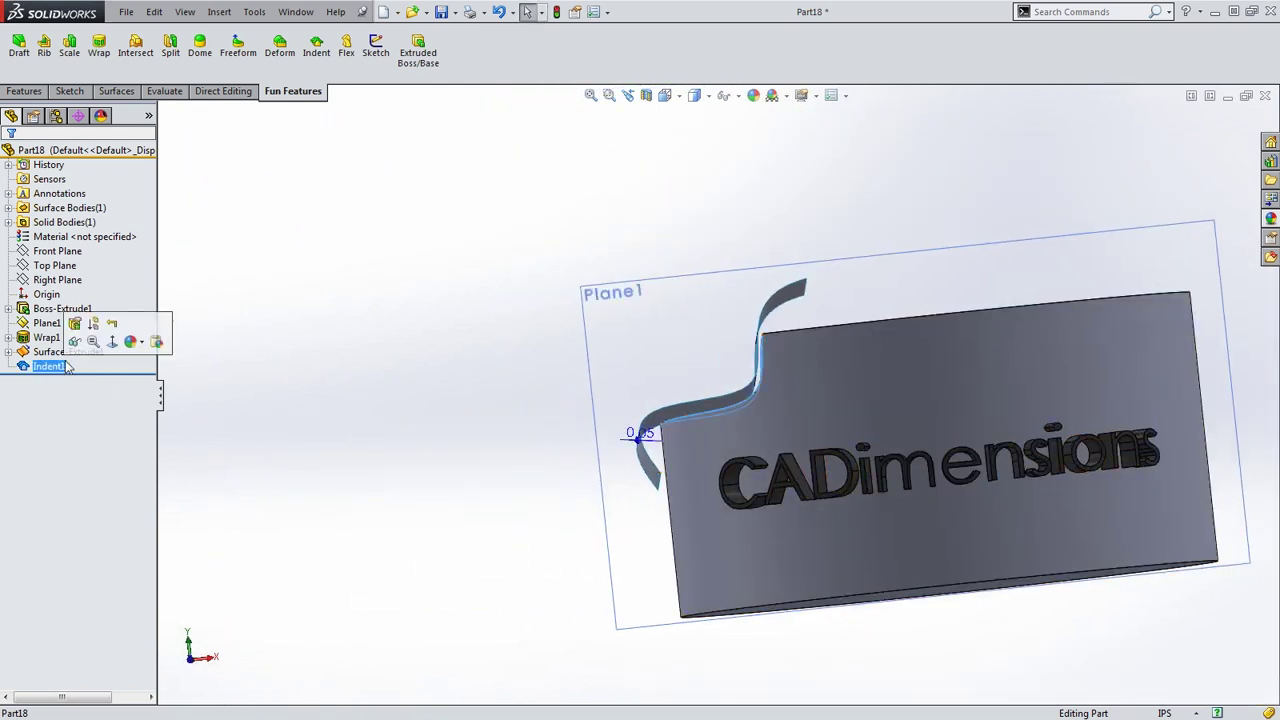
{"action": "left_click", "coordinate": [75, 323]}
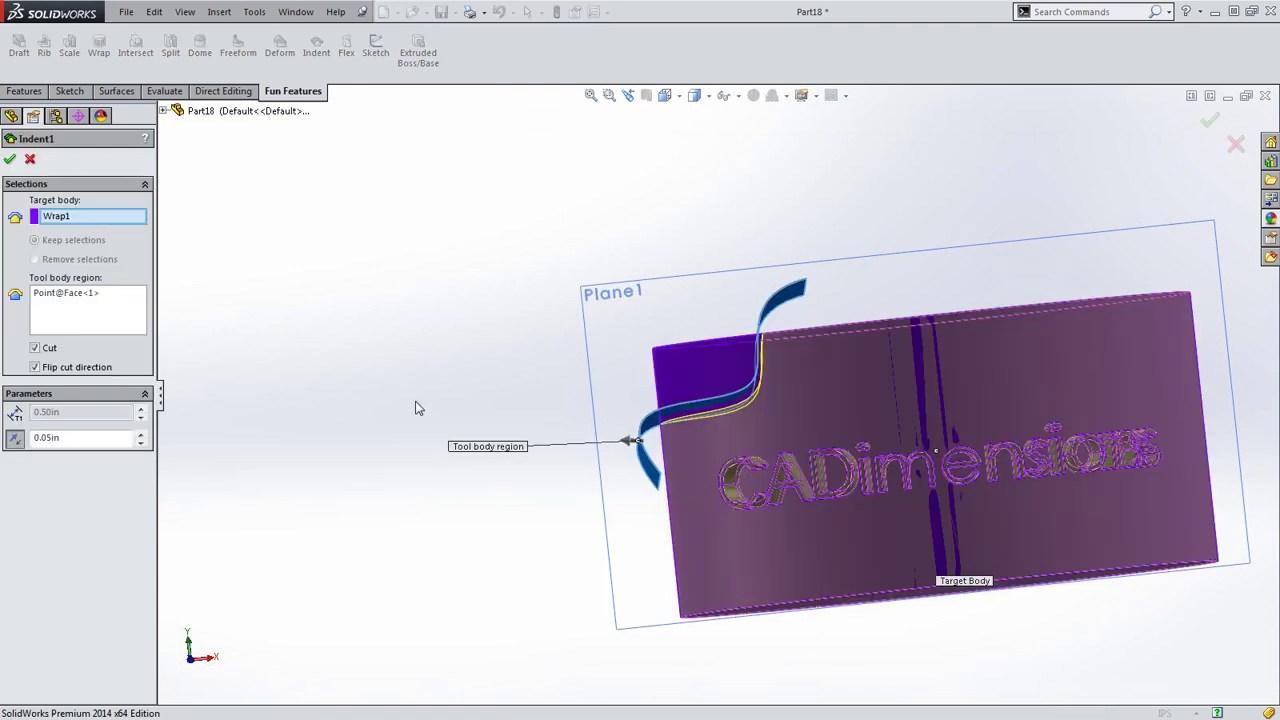
{"action": "left_click", "coordinate": [78, 293]}
{"action": "right_click", "coordinate": [80, 293]}
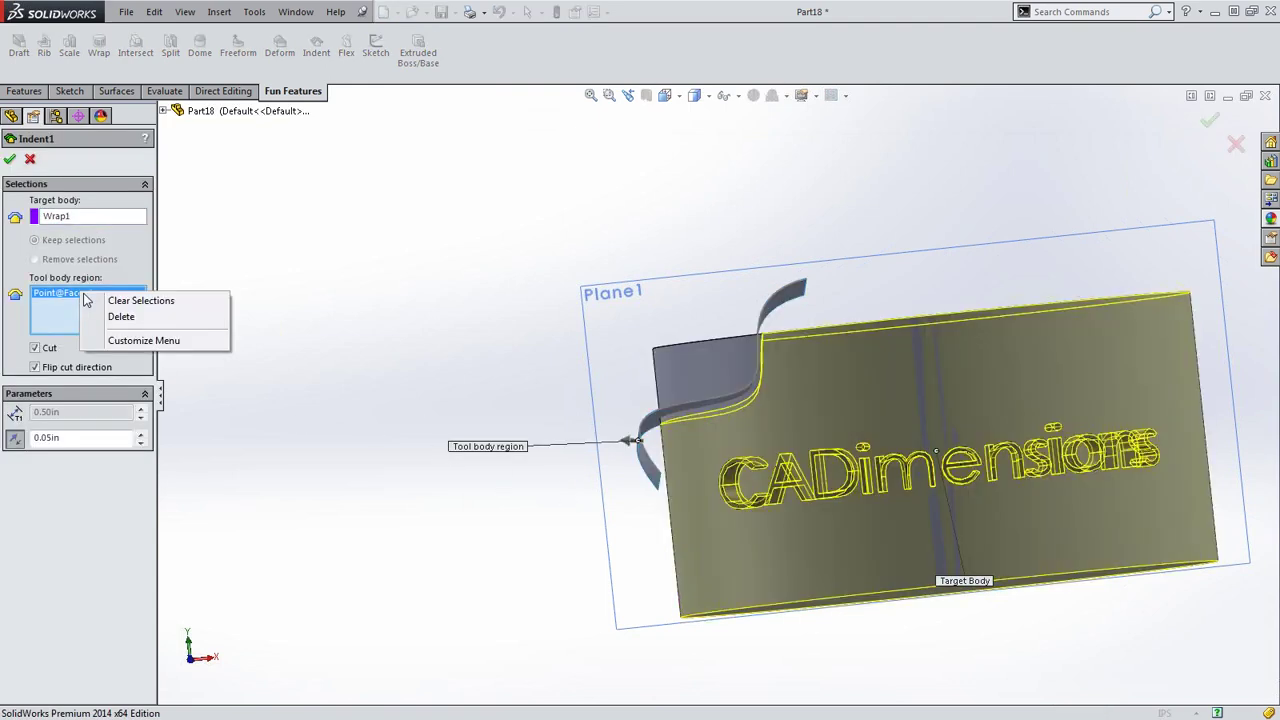
{"action": "left_click", "coordinate": [128, 322]}
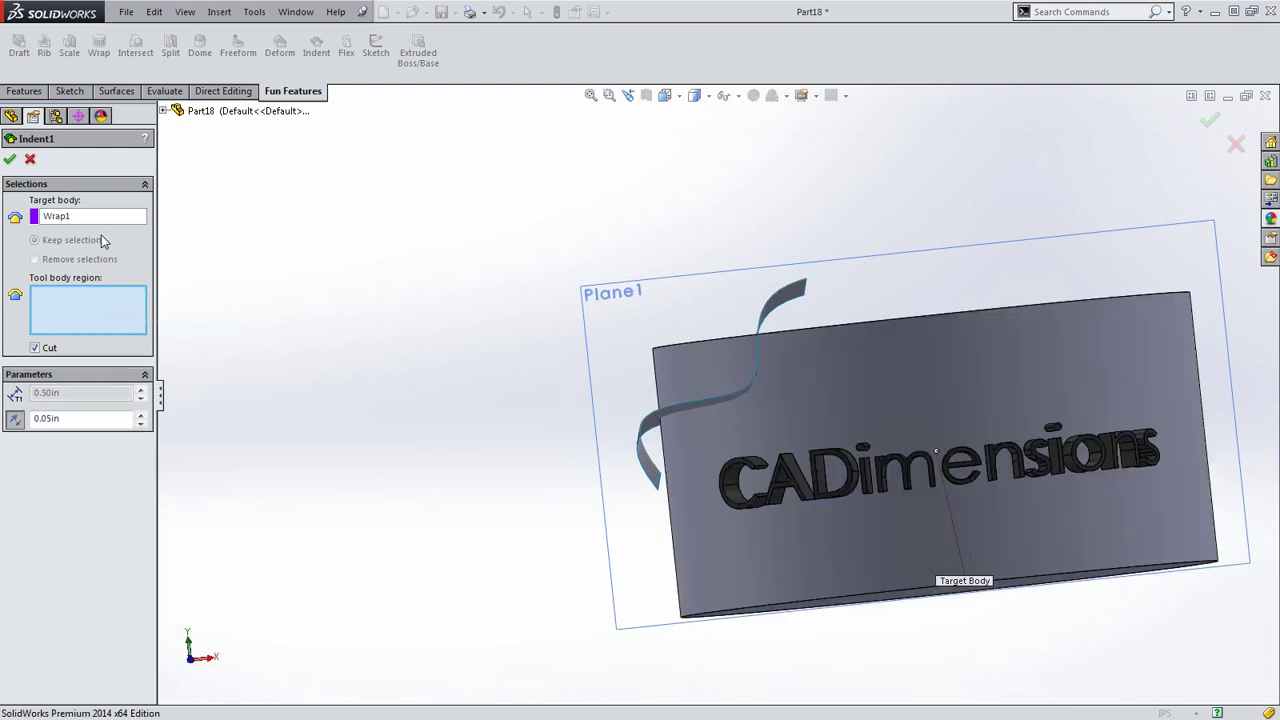
{"action": "right_click", "coordinate": [109, 218]}
{"action": "left_click", "coordinate": [140, 244]}
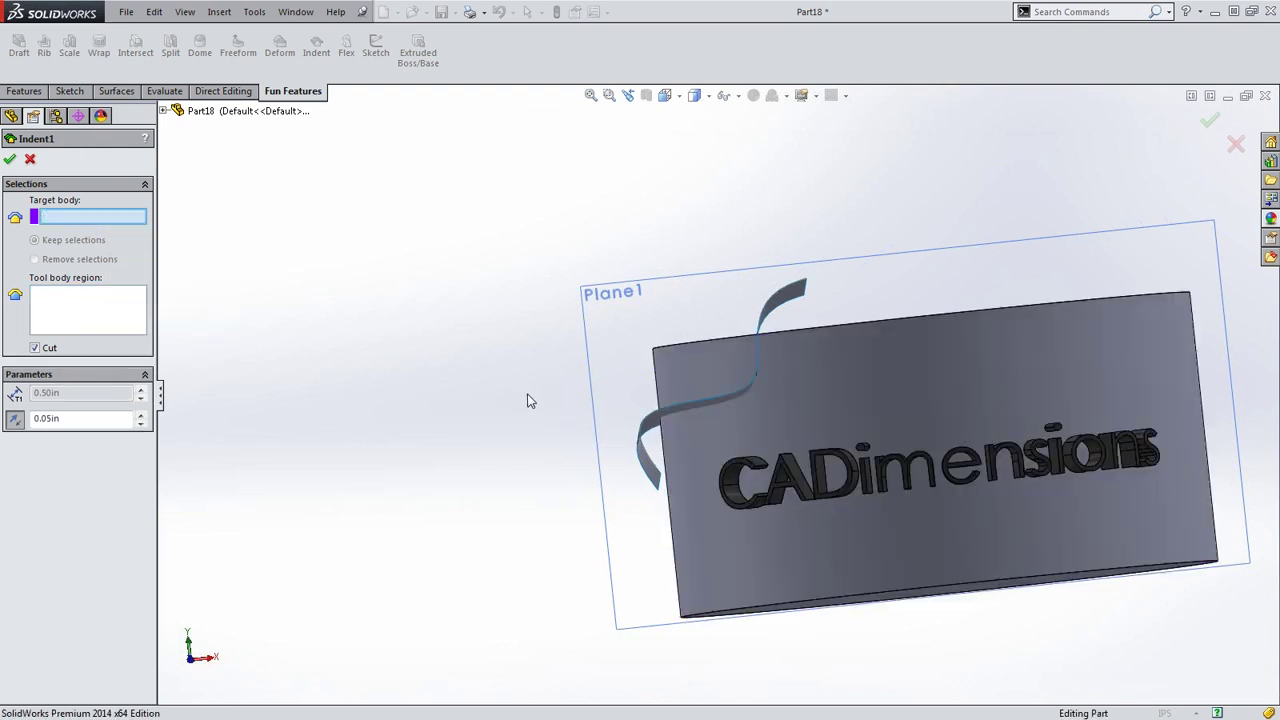
Choose the wavy extruded surface as the Indent's target body and the lettered cylinder's top face as its tool body region
{"action": "middle_click_drag", "start_coordinate": [529, 397], "coordinate": [572, 432]}
{"action": "left_click", "coordinate": [603, 410]}
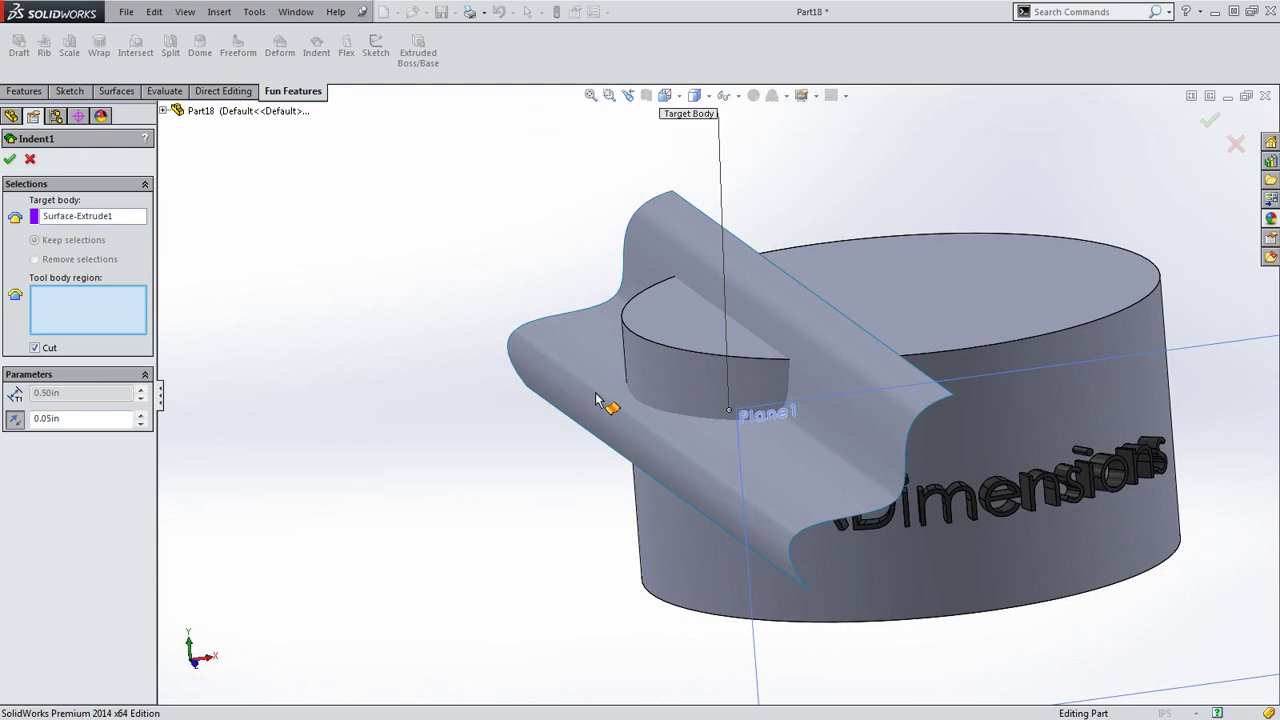
{"action": "left_click", "coordinate": [934, 340]}
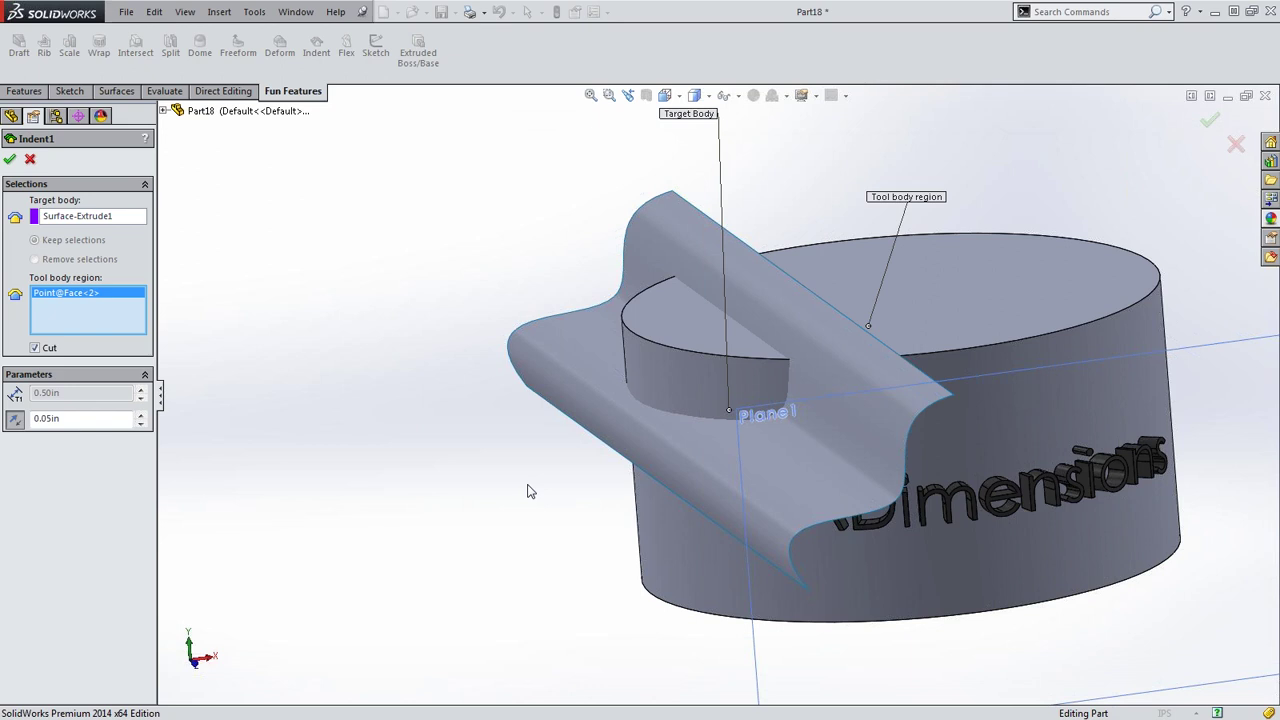
{"action": "middle_click_drag", "start_coordinate": [443, 494], "coordinate": [405, 460]}
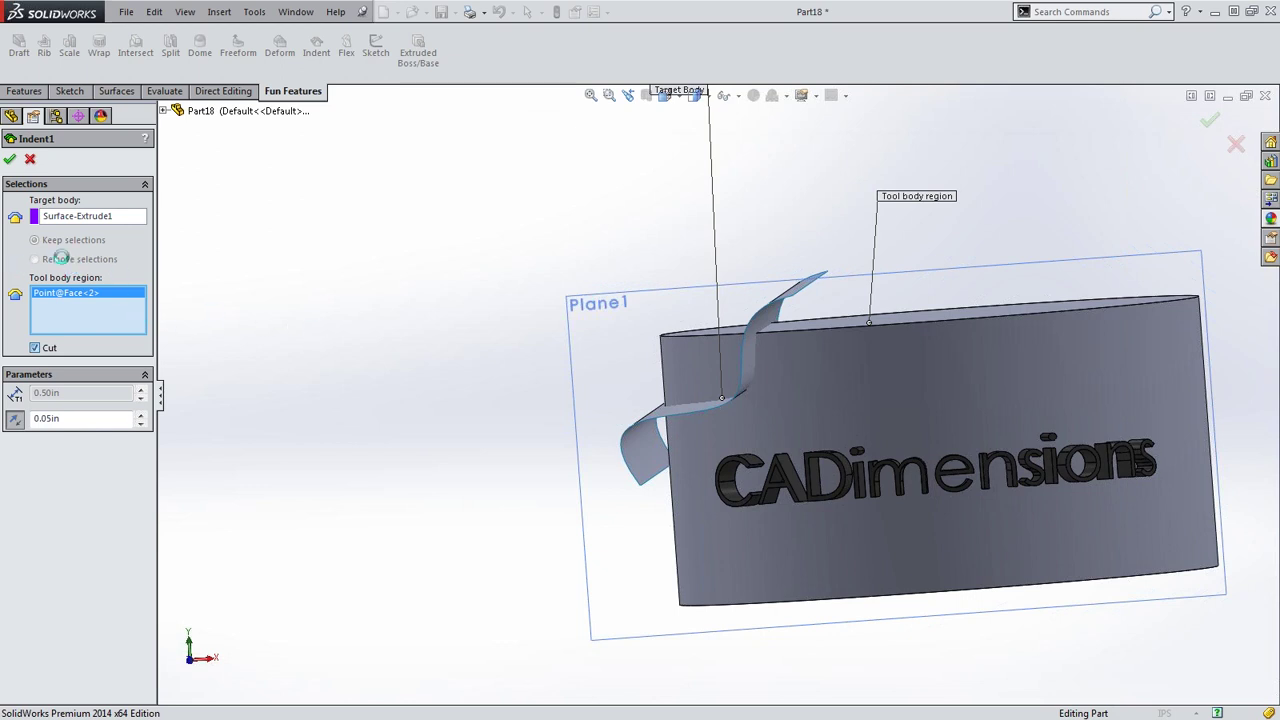
Try the Indent with Cut disabled and Remove selections chosen, and remove the extra face from the tool body region
{"action": "left_click", "coordinate": [36, 347]}
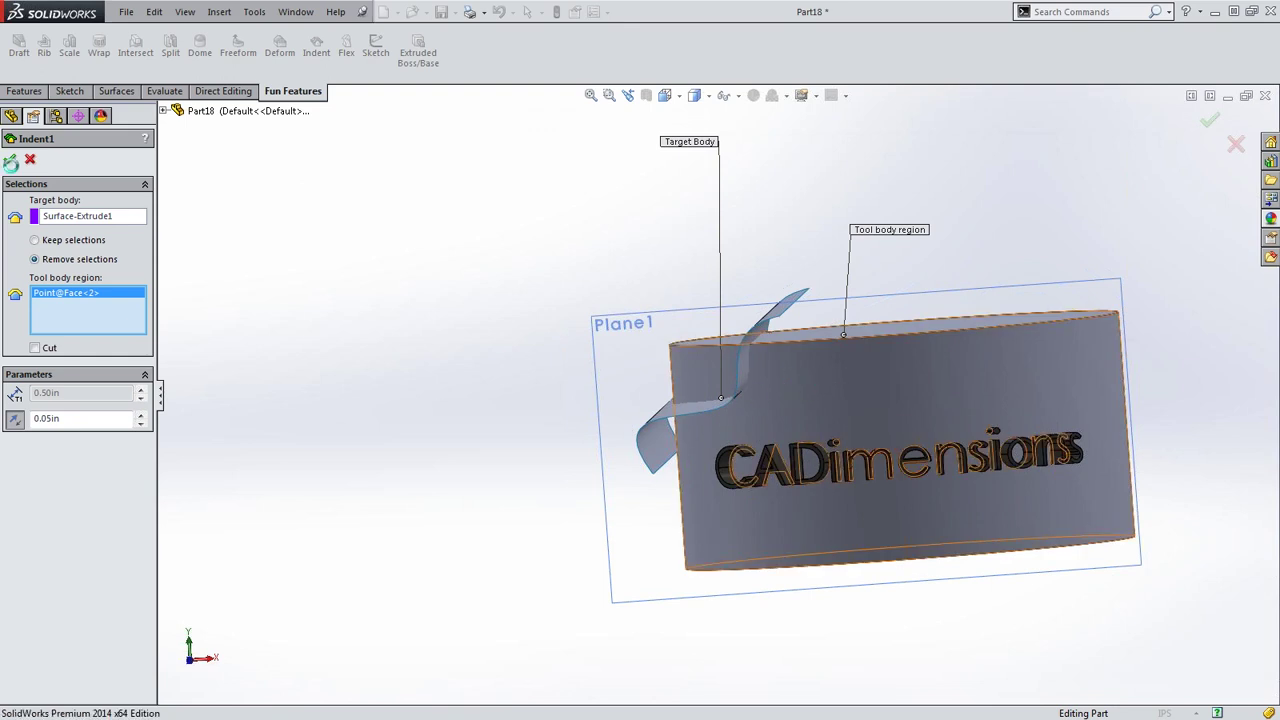
{"action": "left_click", "coordinate": [10, 158]}
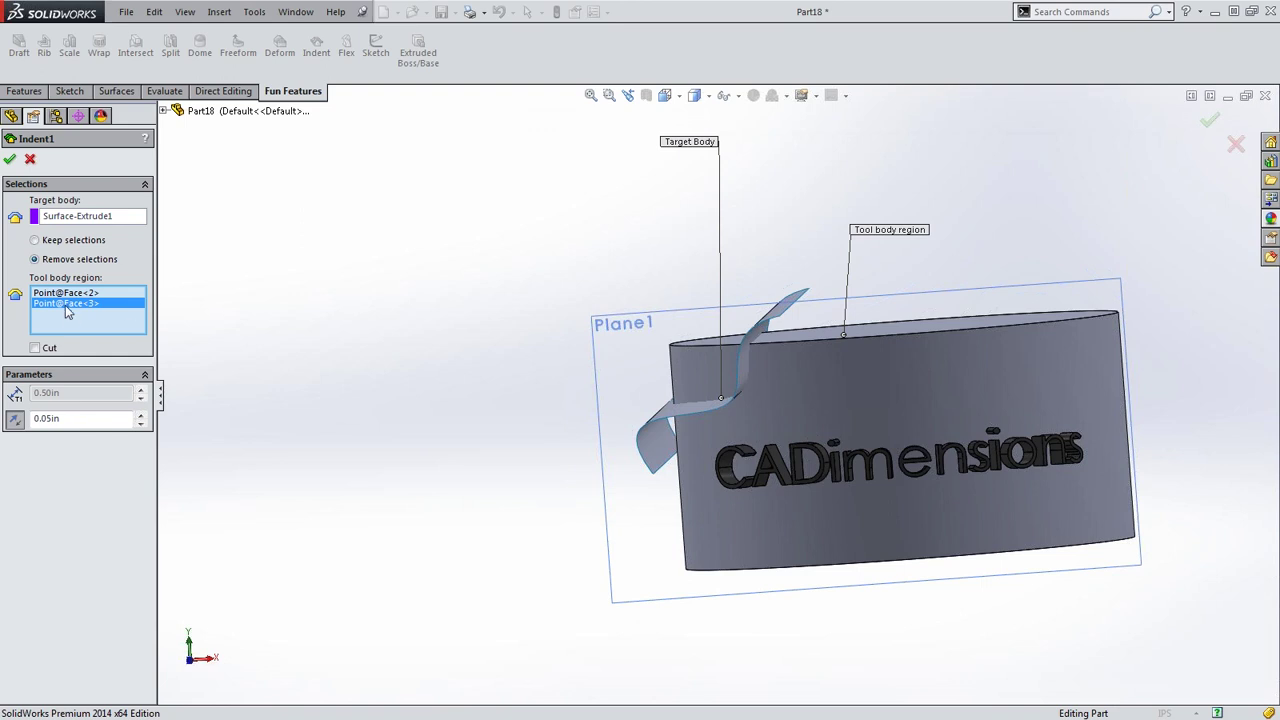
{"action": "right_click", "coordinate": [66, 311]}
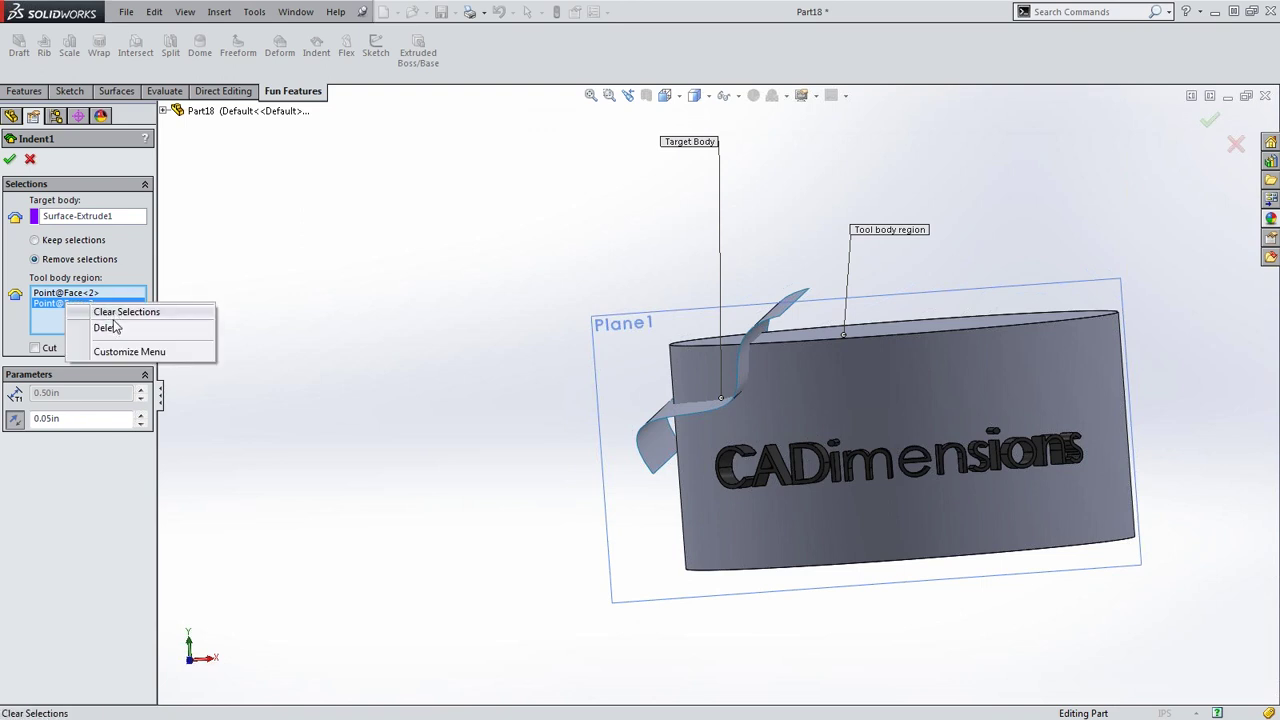
{"action": "left_click", "coordinate": [60, 270]}
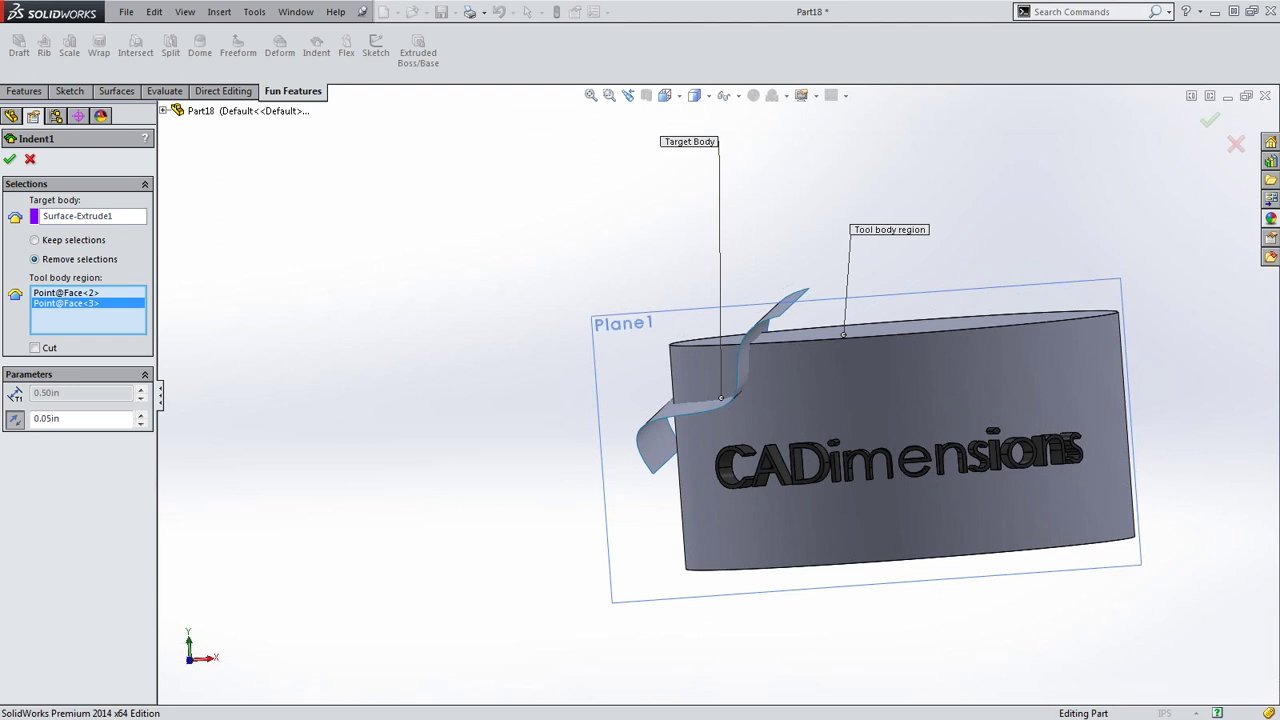
{"action": "left_click", "coordinate": [9, 159]}
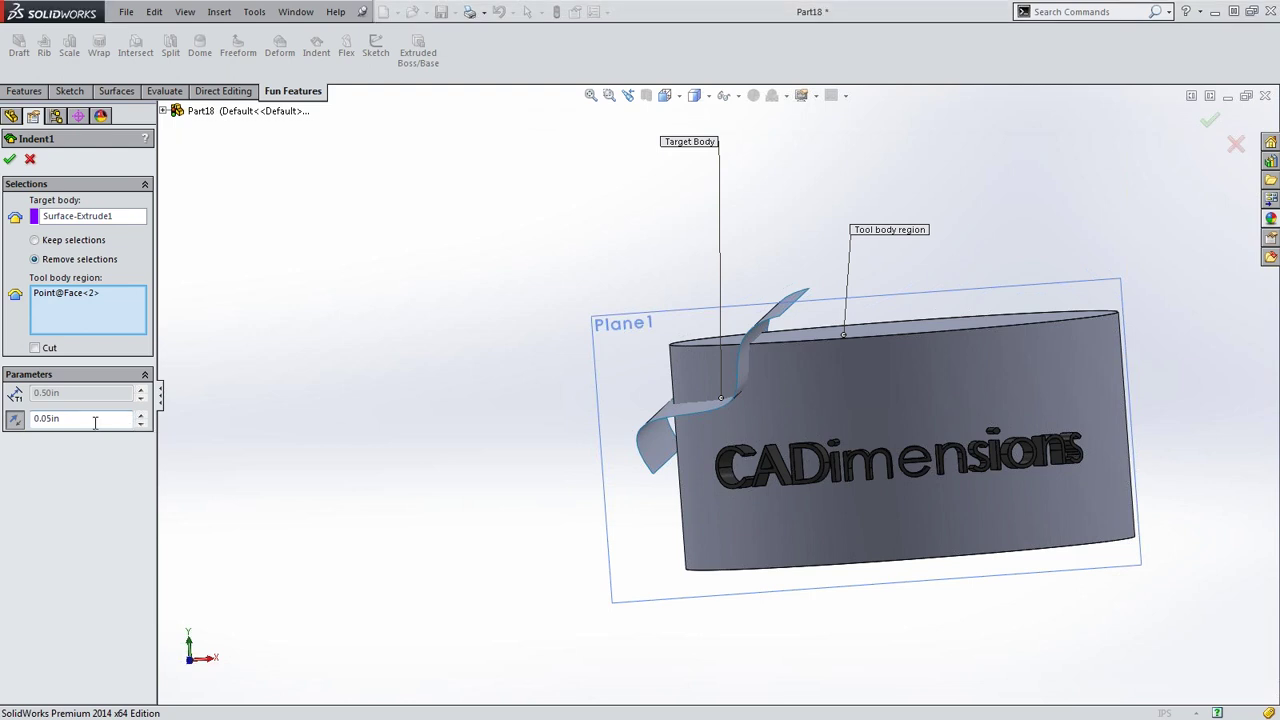
Set the Indent clearance to 0.00 in, enable the Cut option, and accept the feature
{"action": "double_click", "coordinate": [94, 419]}
{"action": "type", "text": ".00"}
{"action": "key", "text": "Return"}
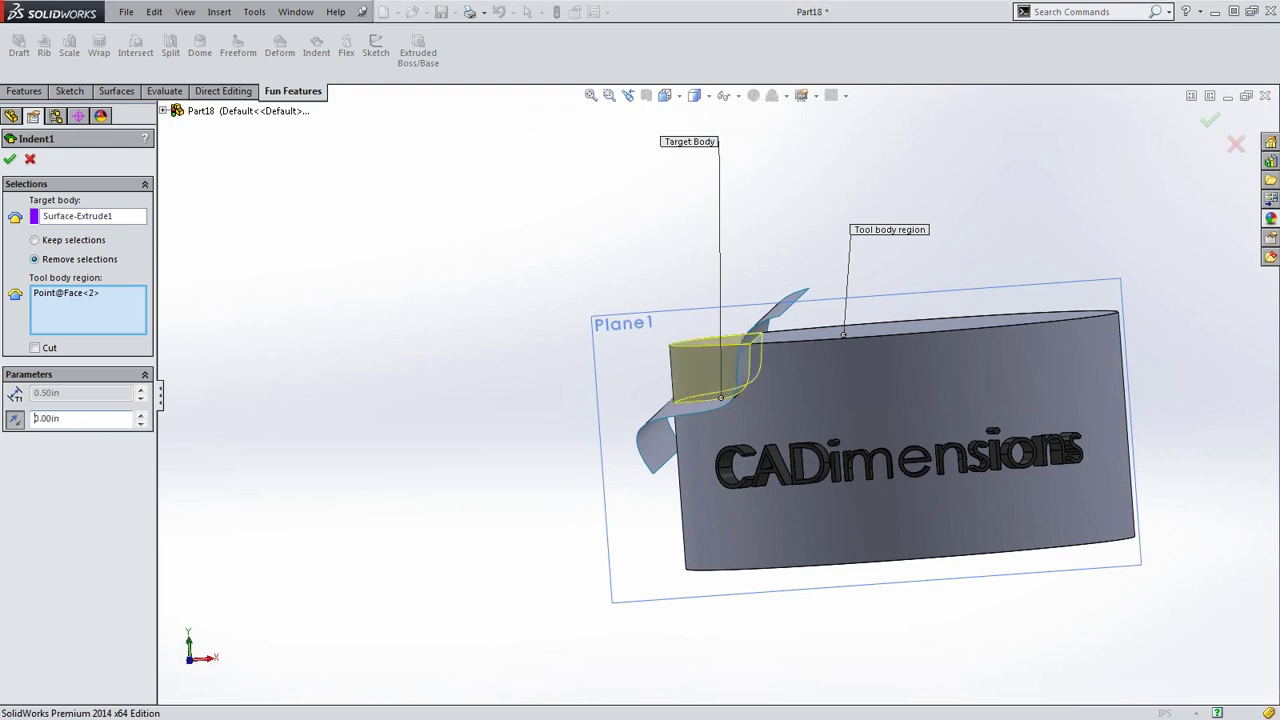
{"action": "left_click", "coordinate": [36, 348]}
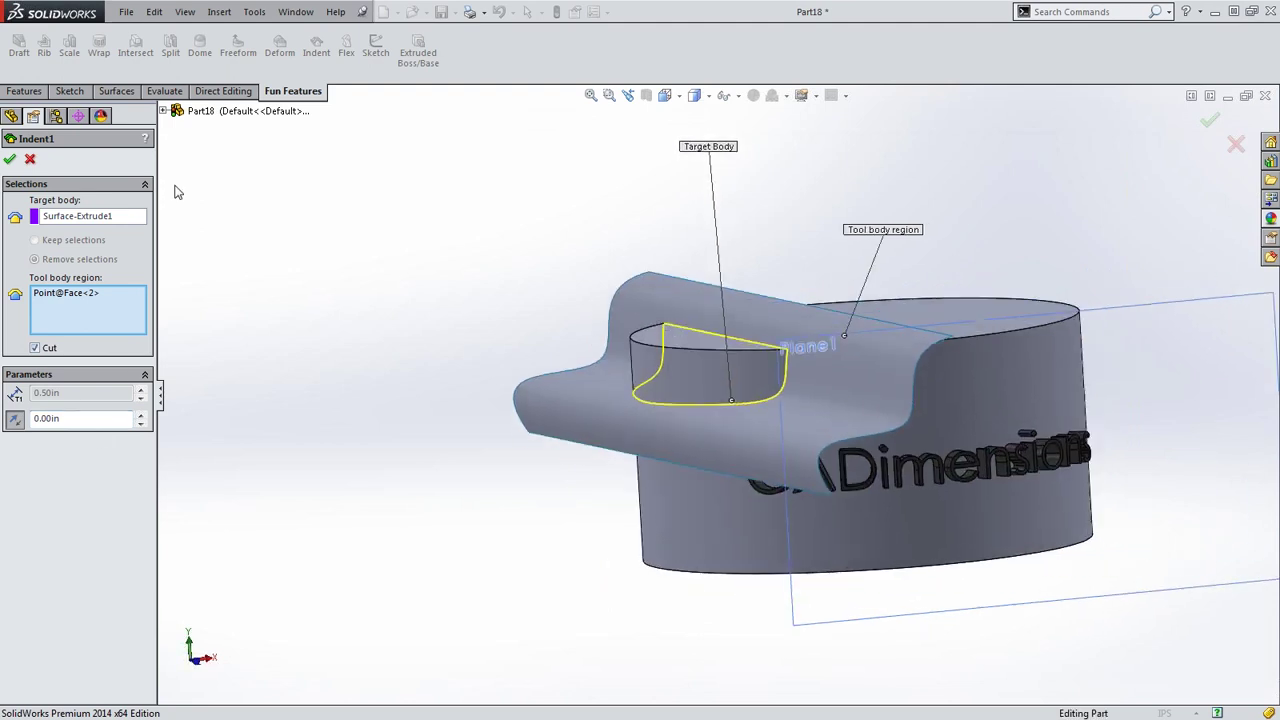
{"action": "left_click", "coordinate": [10, 159]}
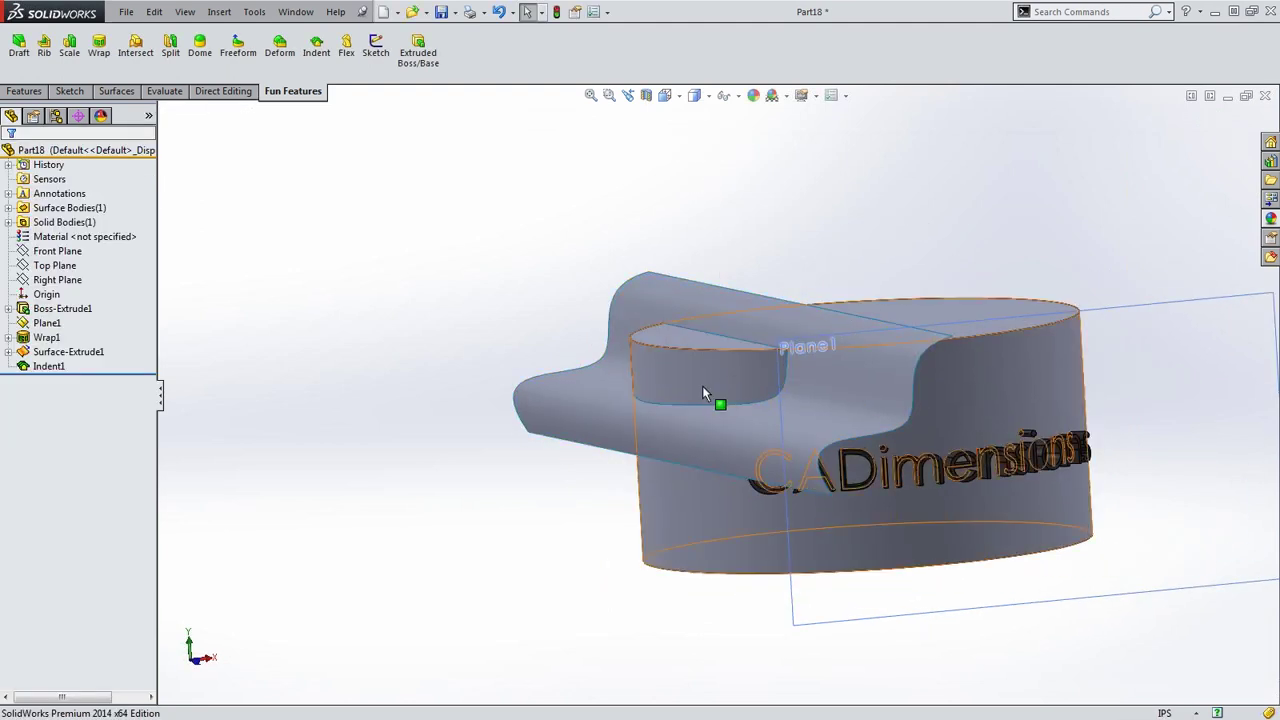
Hide the lettered cylinder's solid body to inspect the opening cut in the wavy surface
{"action": "key", "text": "ctrl+8"}
{"action": "left_click", "coordinate": [55, 366]}
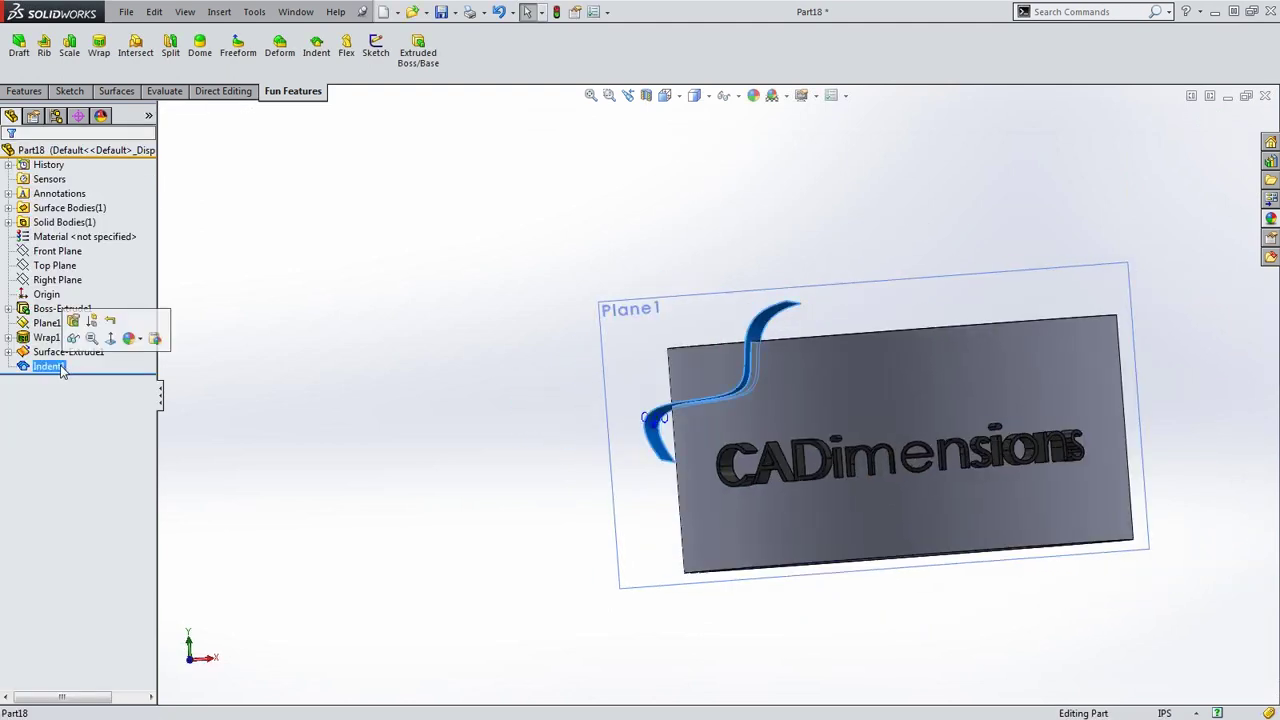
{"action": "middle_click_drag", "start_coordinate": [902, 437], "coordinate": [882, 488]}
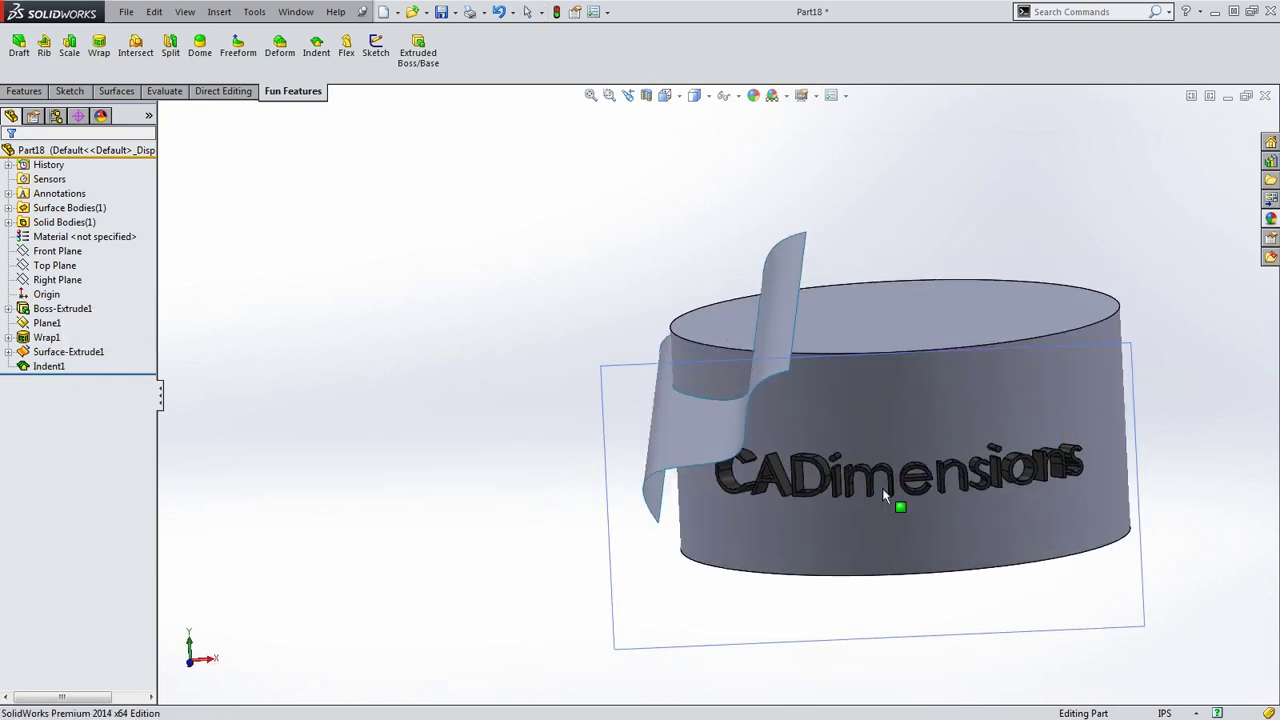
{"action": "left_click", "coordinate": [46, 338]}
{"action": "left_click", "coordinate": [280, 417]}
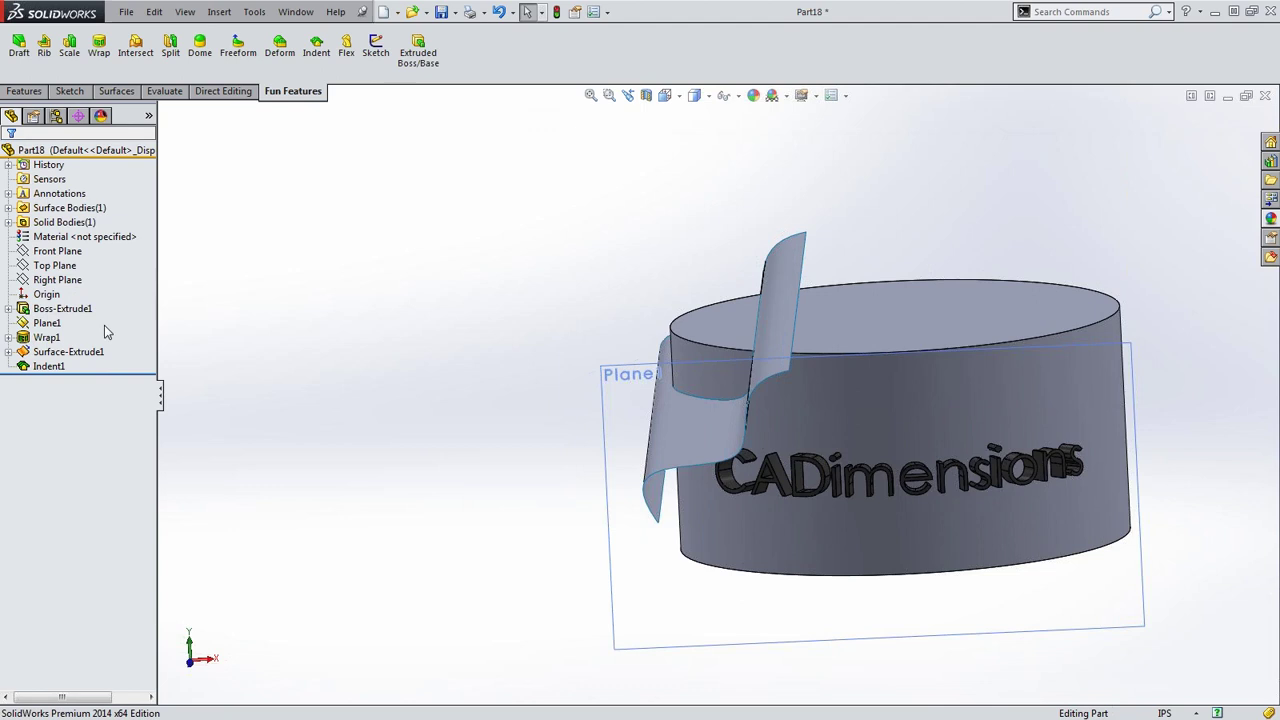
{"action": "left_click", "coordinate": [62, 308]}
{"action": "left_click", "coordinate": [97, 288]}
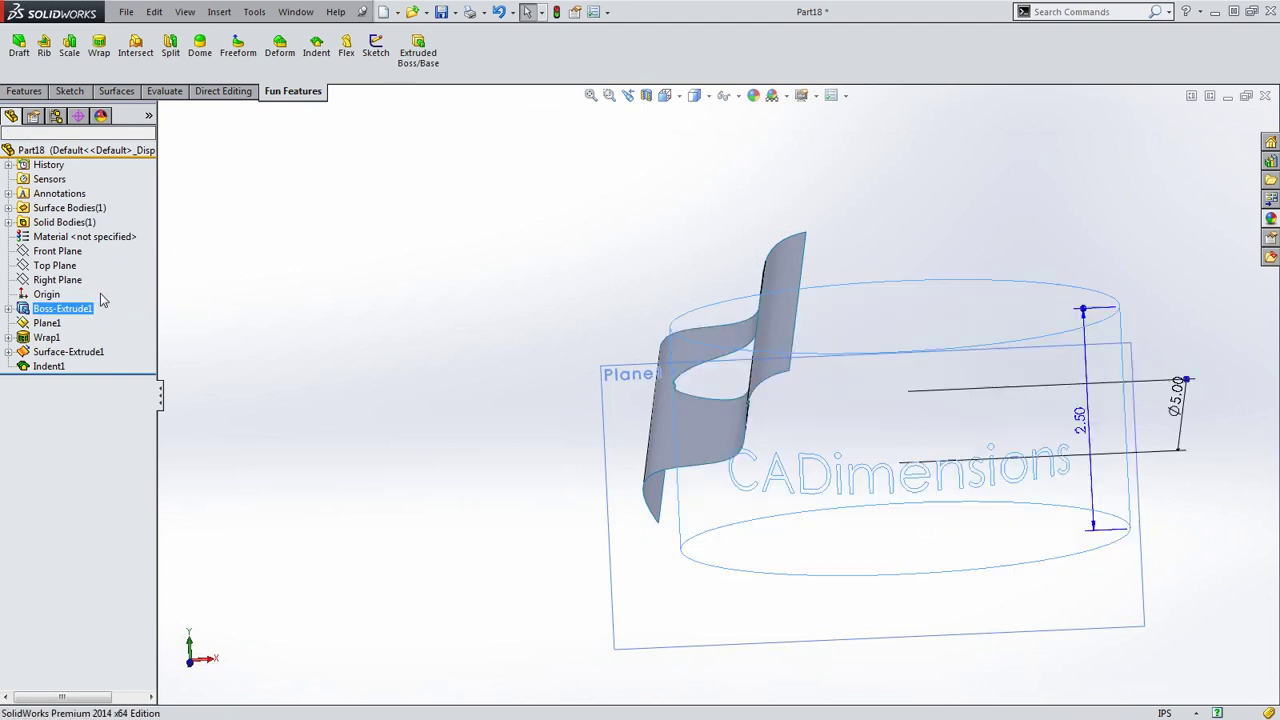
{"action": "middle_click_drag", "start_coordinate": [551, 403], "coordinate": [702, 413]}
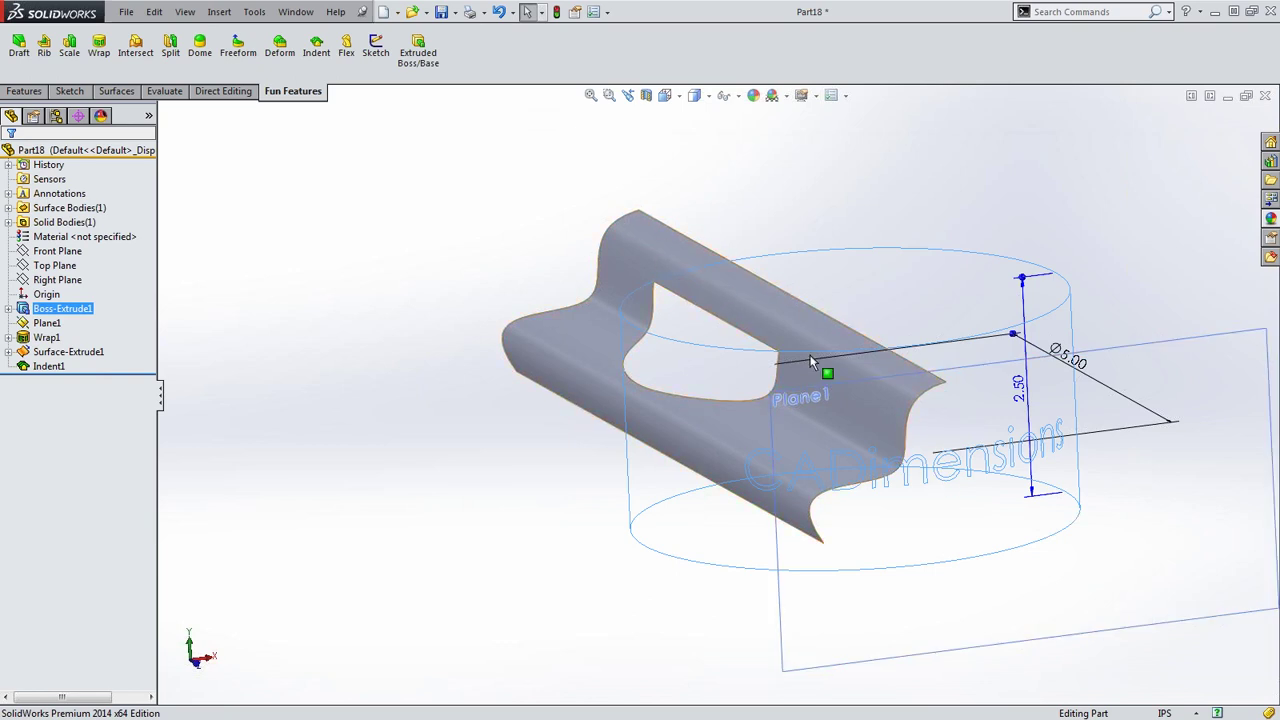
{"action": "scroll", "coordinate": [690, 278], "scroll_direction": "down", "scroll_amount": 1}
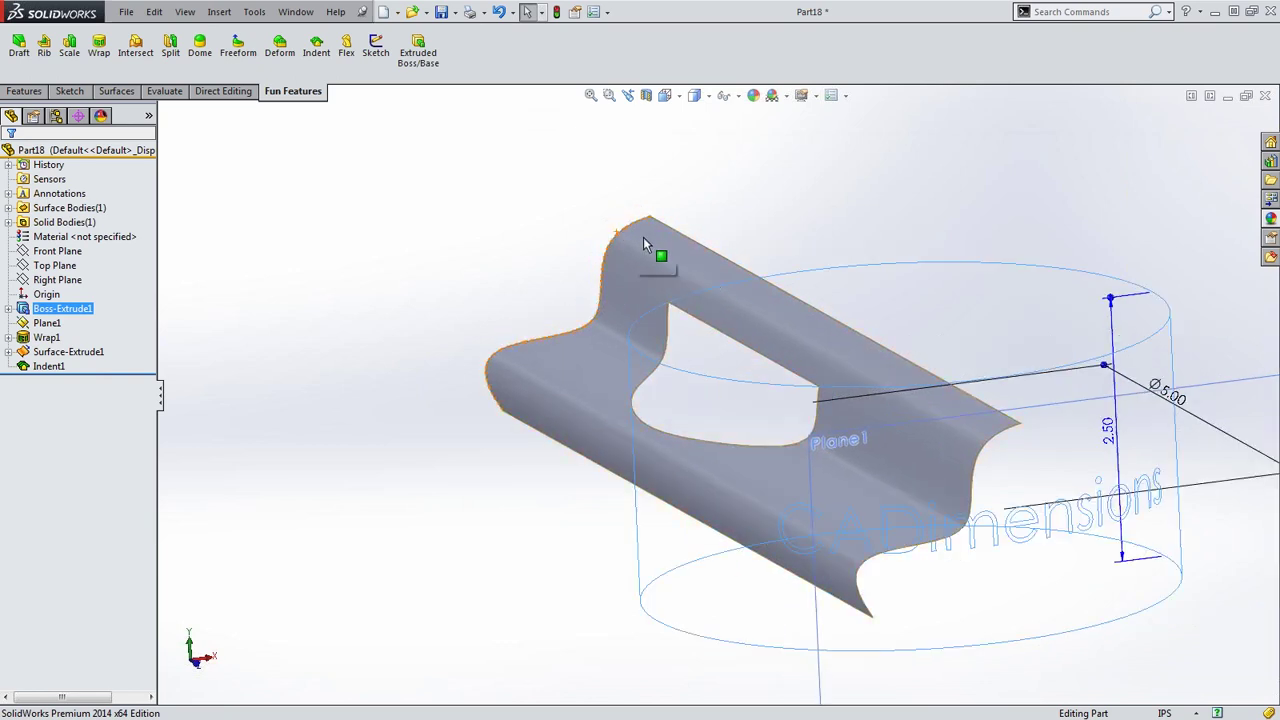
Edit the wavy surface's Indent feature, switch it to Keep selections with Cut disabled, and accept the feature
{"action": "middle_click_drag", "start_coordinate": [739, 477], "coordinate": [738, 440]}
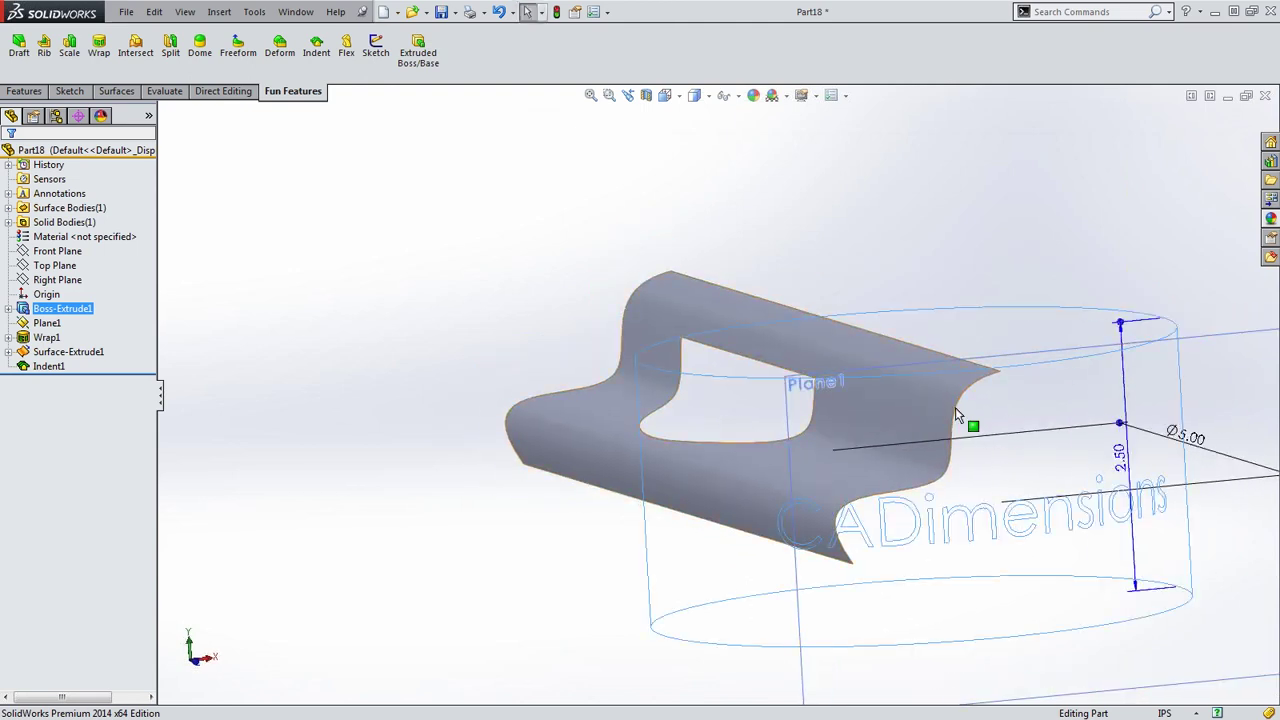
{"action": "scroll", "coordinate": [746, 417], "scroll_direction": "down", "scroll_amount": 2}
{"action": "middle_click_drag", "start_coordinate": [766, 423], "coordinate": [879, 377]}
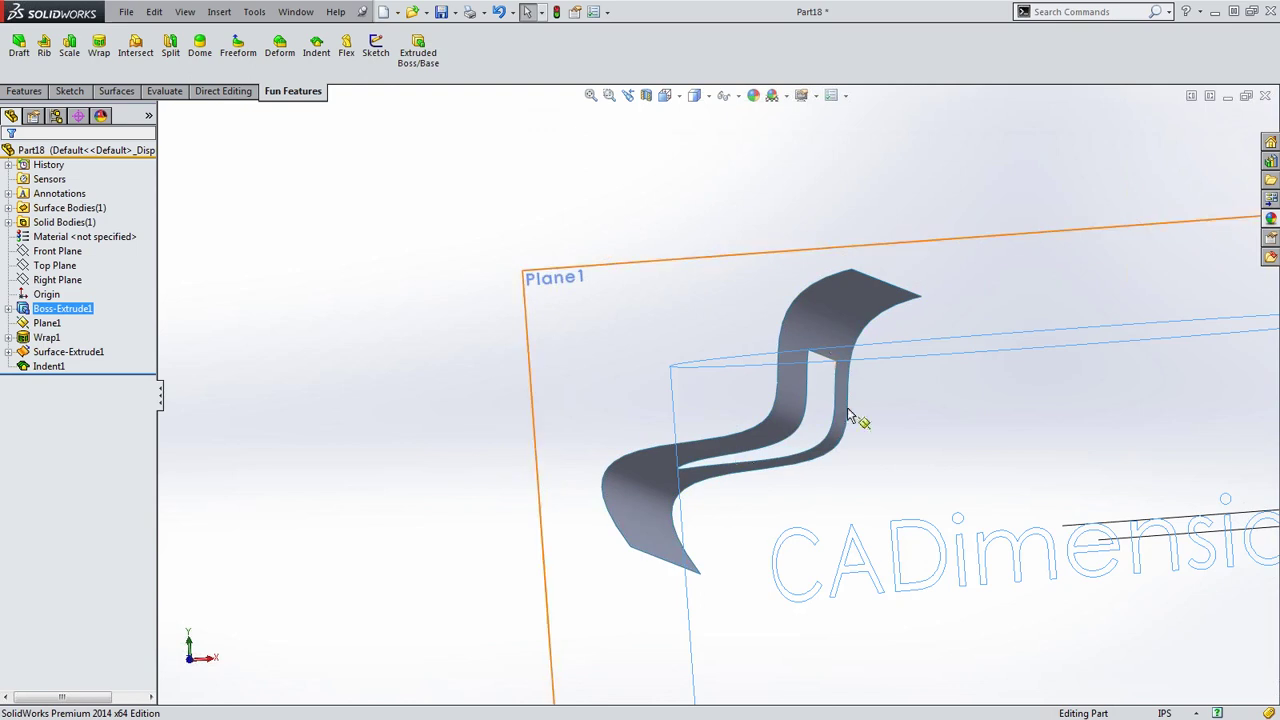
{"action": "middle_click_drag", "start_coordinate": [851, 420], "coordinate": [808, 408]}
{"action": "left_click", "coordinate": [48, 366]}
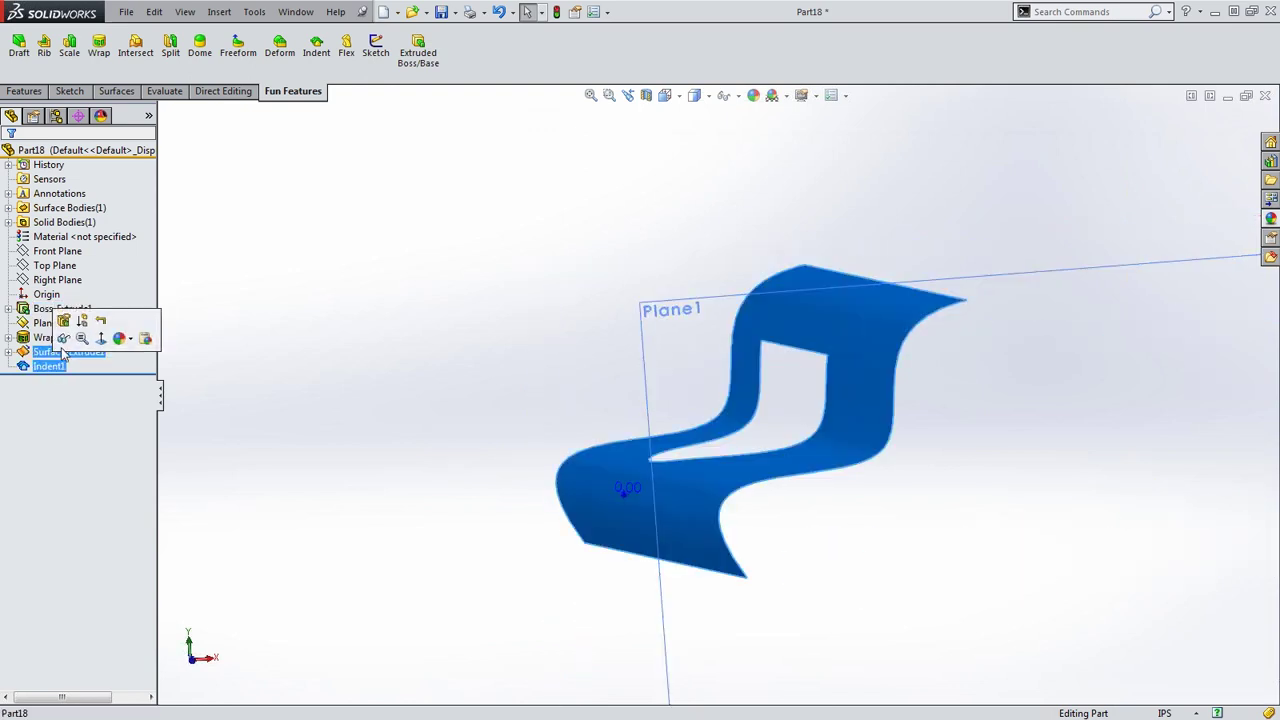
{"action": "left_click", "coordinate": [66, 312]}
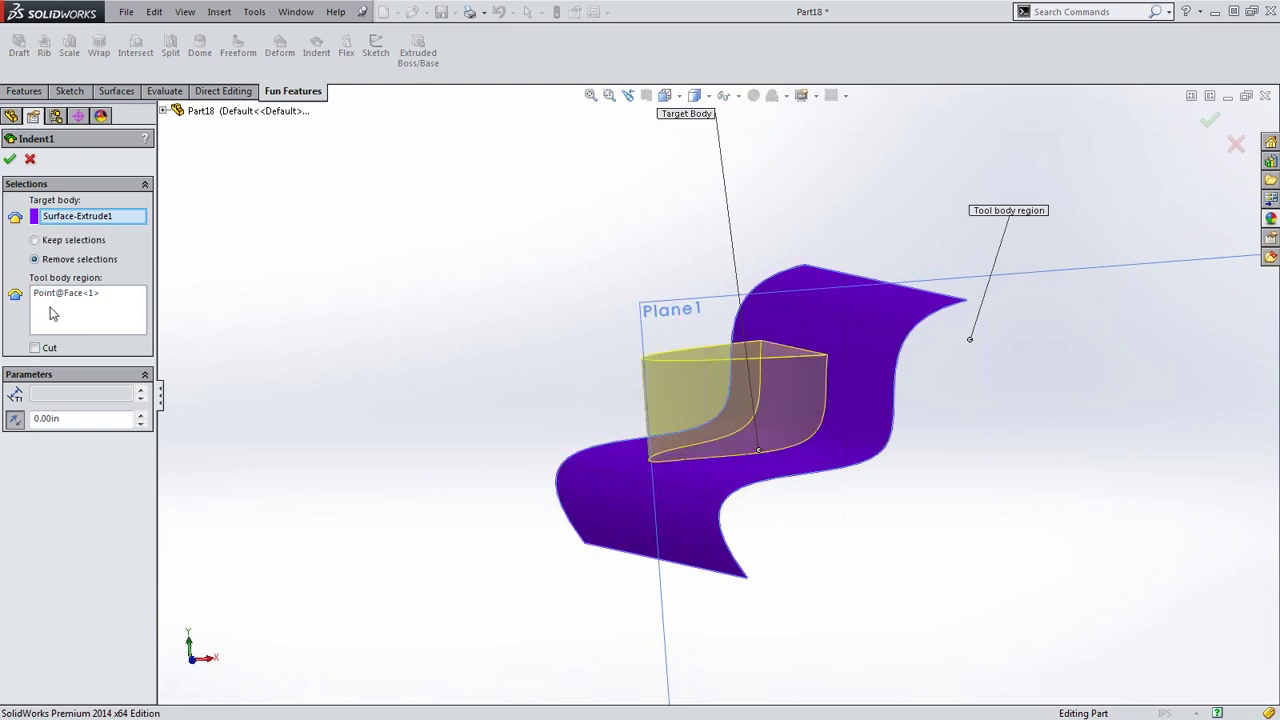
{"action": "left_click", "coordinate": [35, 240]}
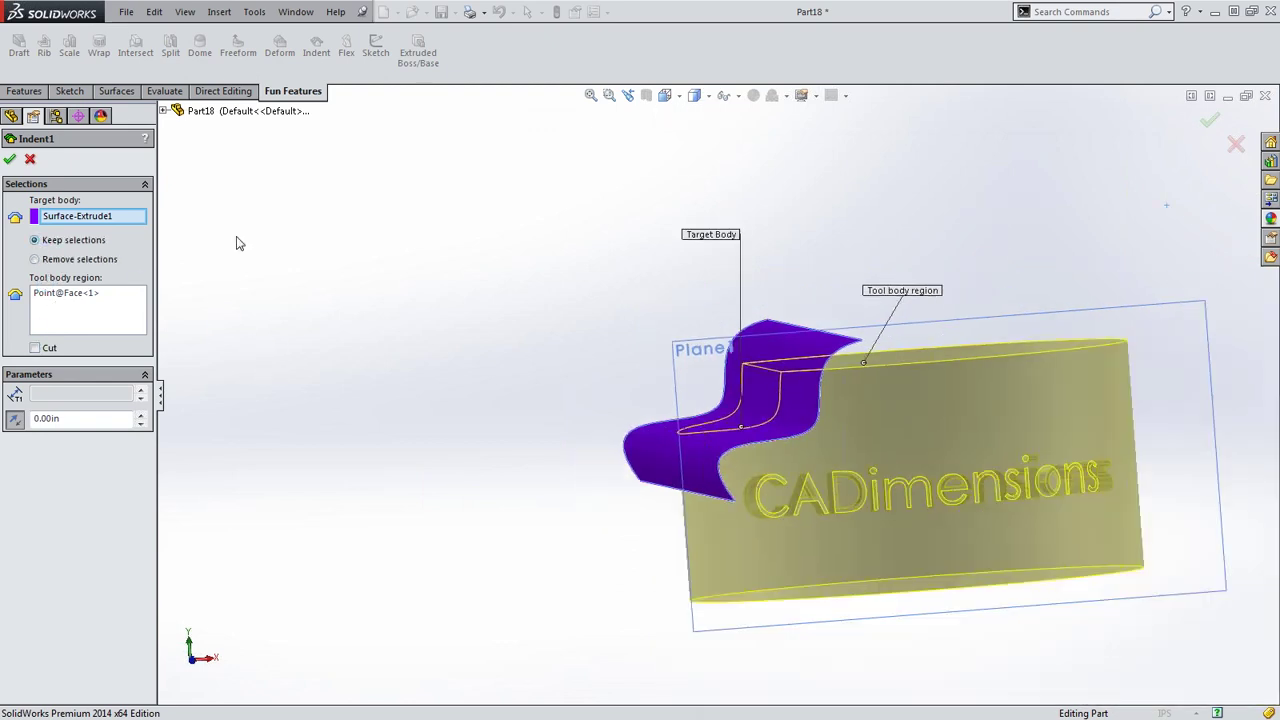
{"action": "left_click", "coordinate": [10, 159]}
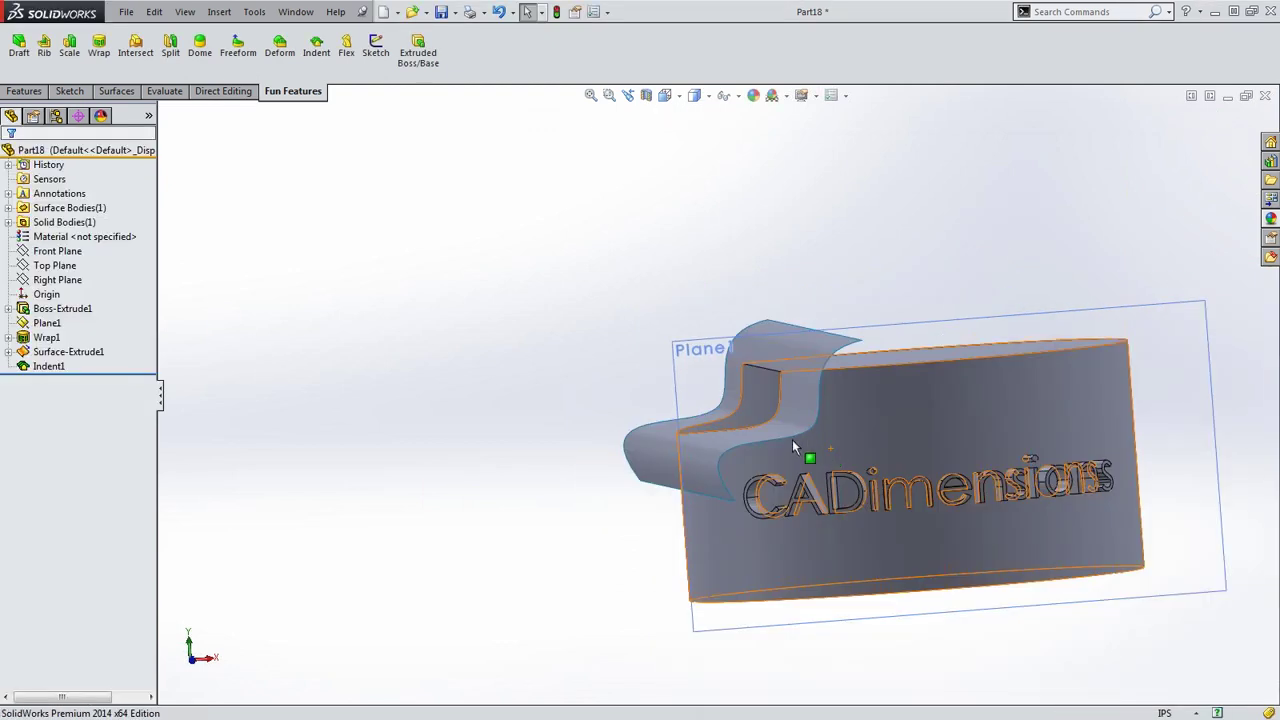
Examine the indent where the lettered cylinder meets the wavy surface from several angles, highlighting the faces and bodies
{"action": "middle_click_drag", "start_coordinate": [803, 449], "coordinate": [914, 509]}
{"action": "left_click", "coordinate": [997, 346]}
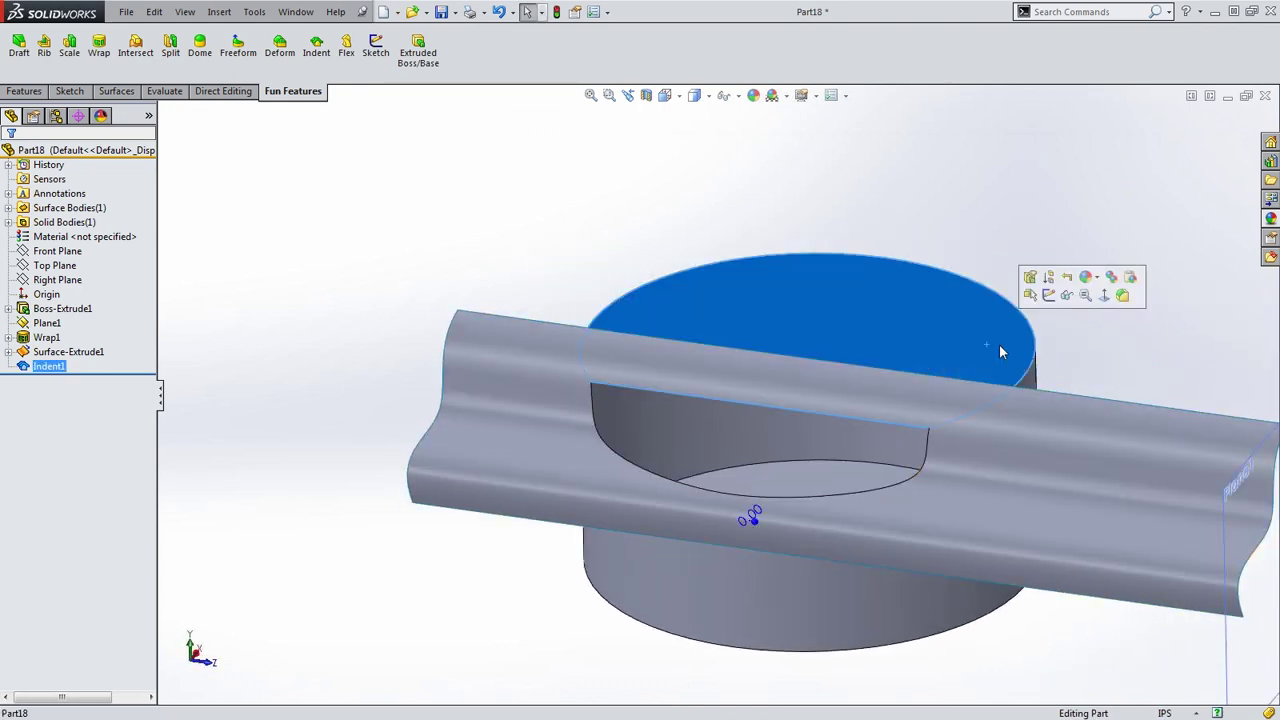
{"action": "left_click", "coordinate": [829, 485], "text": "ctrl"}
{"action": "left_click", "coordinate": [214, 280]}
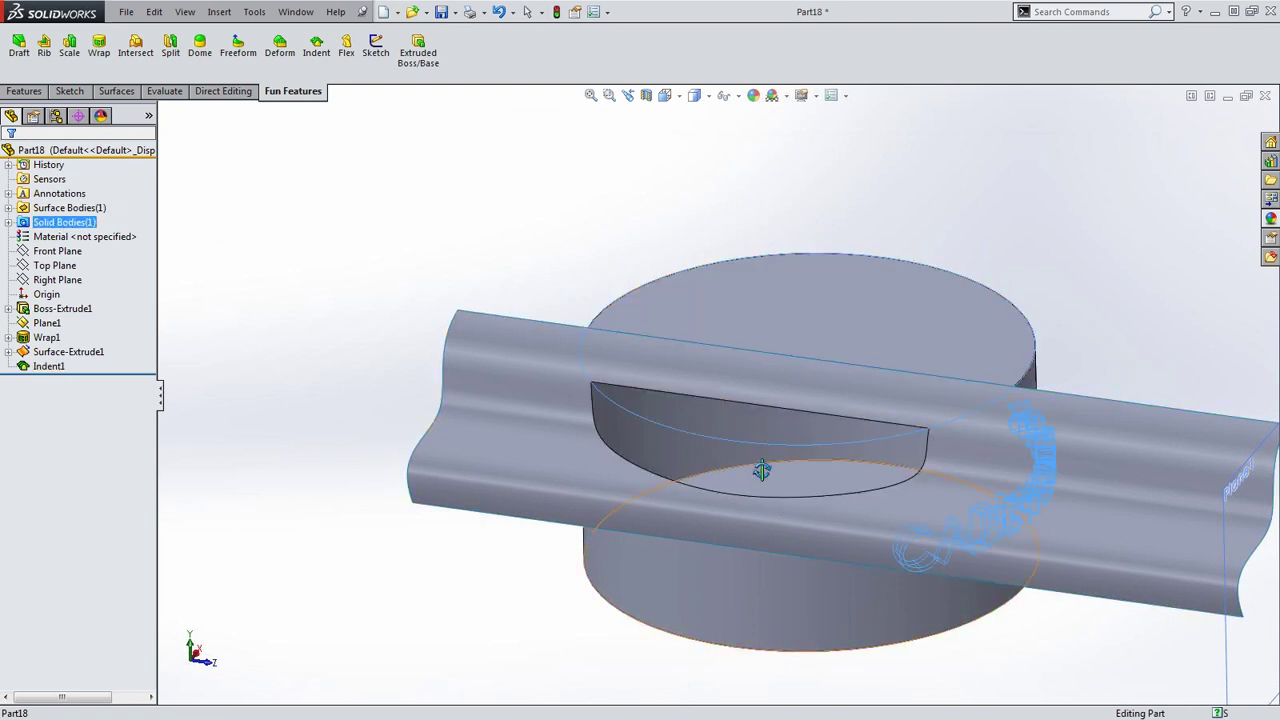
{"action": "middle_click_drag", "start_coordinate": [757, 471], "coordinate": [676, 415]}
{"action": "left_click", "coordinate": [83, 208], "text": "ctrl"}
{"action": "left_click", "coordinate": [650, 344]}
{"action": "middle_click_drag", "start_coordinate": [650, 344], "coordinate": [720, 353]}
{"action": "scroll", "coordinate": [700, 420], "scroll_direction": "down", "scroll_amount": 3}
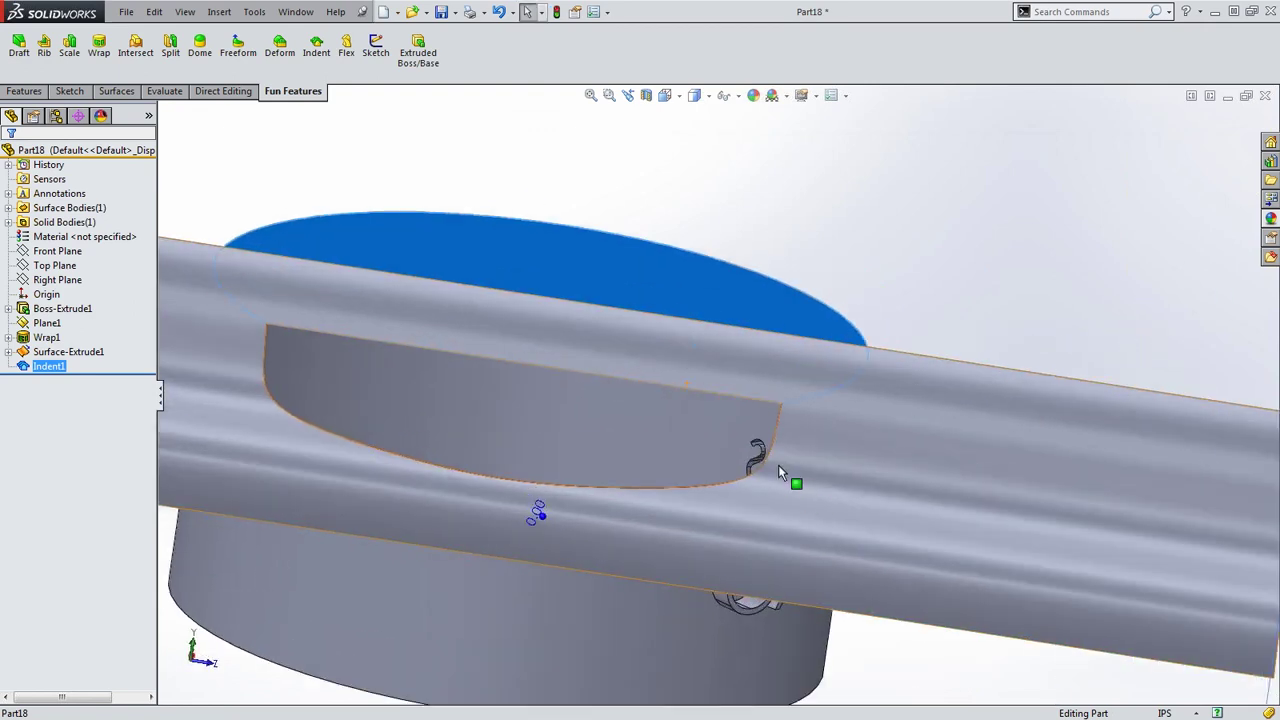
{"action": "middle_click_drag", "start_coordinate": [547, 437], "coordinate": [349, 405]}
{"action": "scroll", "coordinate": [369, 452], "scroll_direction": "up", "scroll_amount": 5}
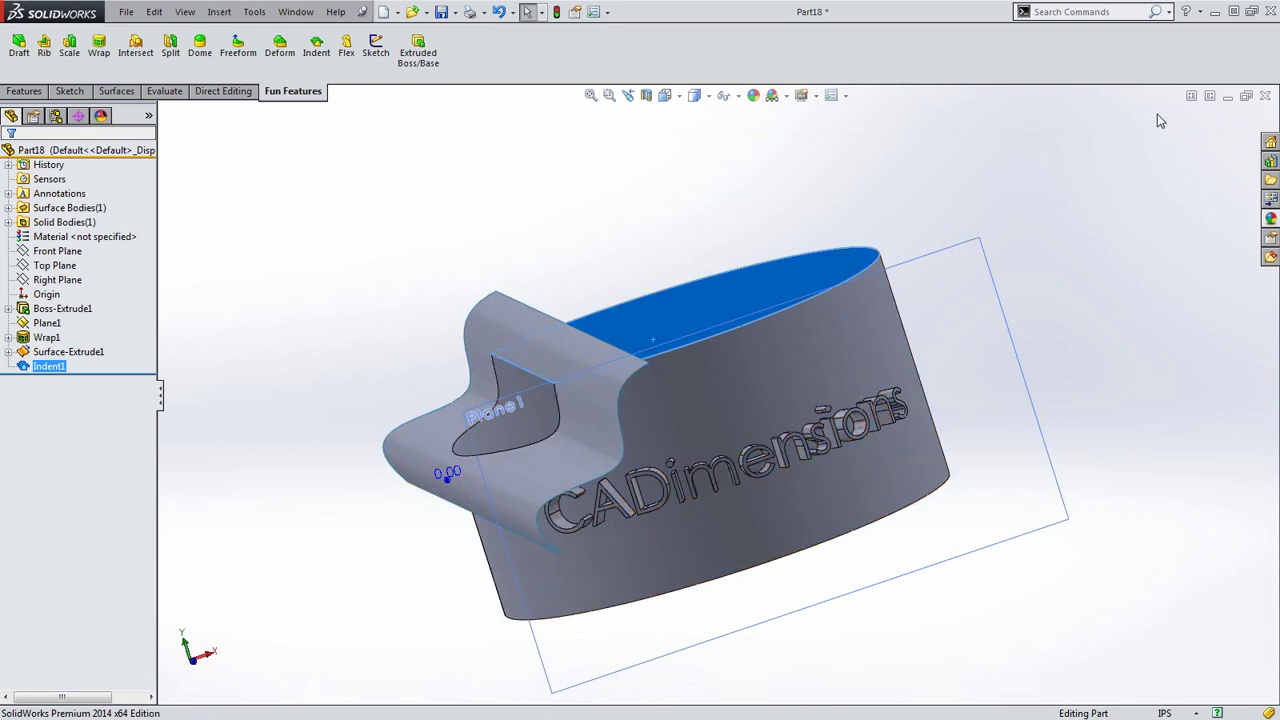
Minimize the current part window and create a new part from the Part template
{"action": "left_click", "coordinate": [1228, 96]}
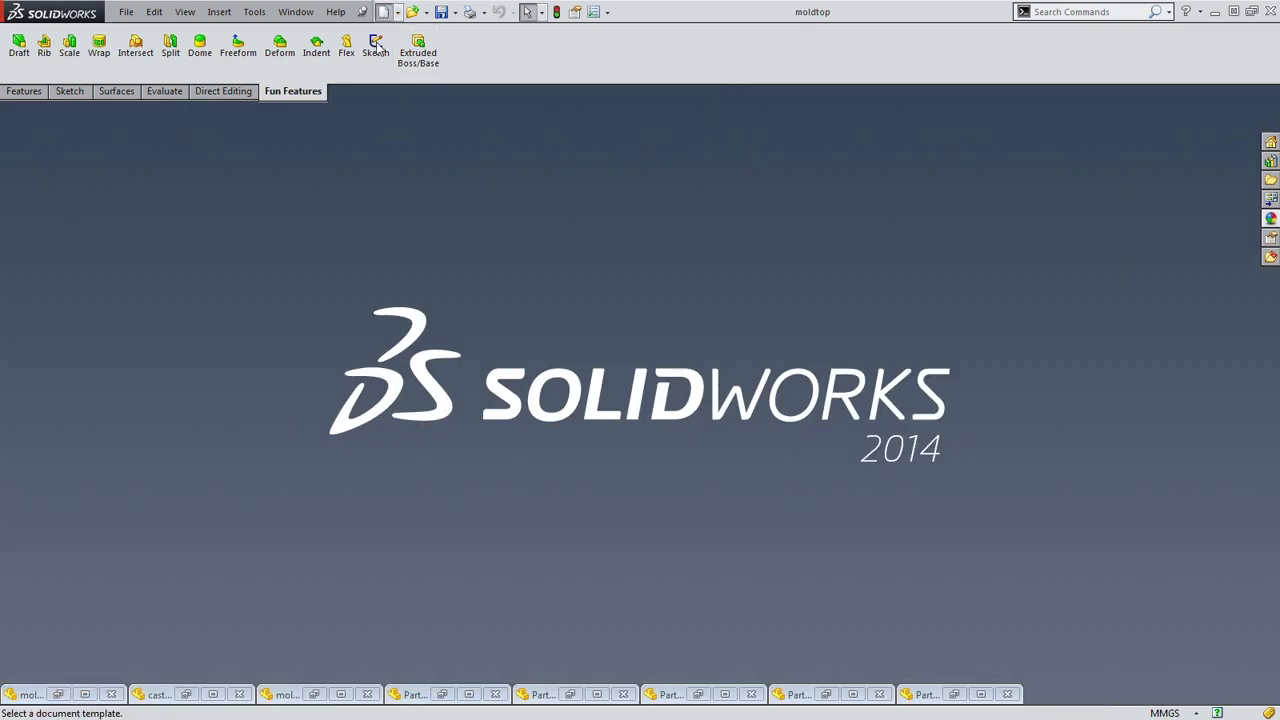
{"action": "left_click", "coordinate": [561, 290]}
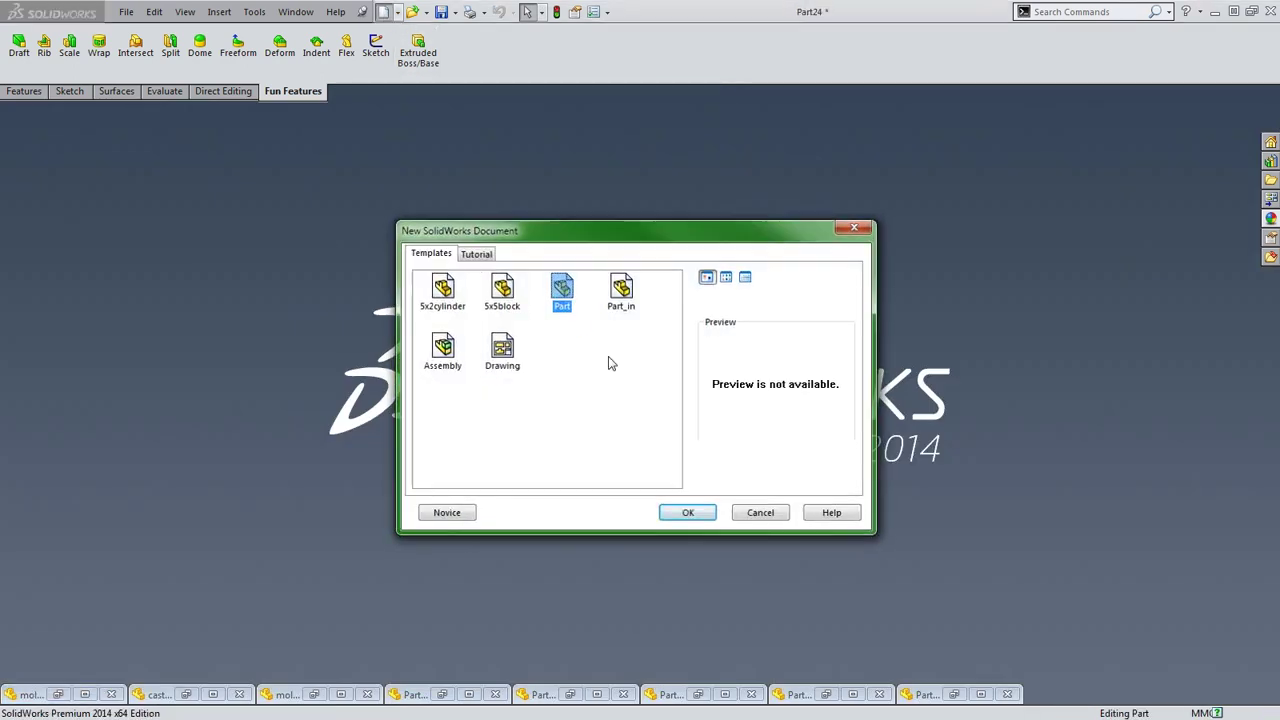
{"action": "double_click", "coordinate": [561, 290]}
Start a sketch on the Front Plane and draw an upright corner rectangle about 60 mm wide around the origin
{"action": "right_click_drag", "start_coordinate": [558, 256], "coordinate": [486, 249]}
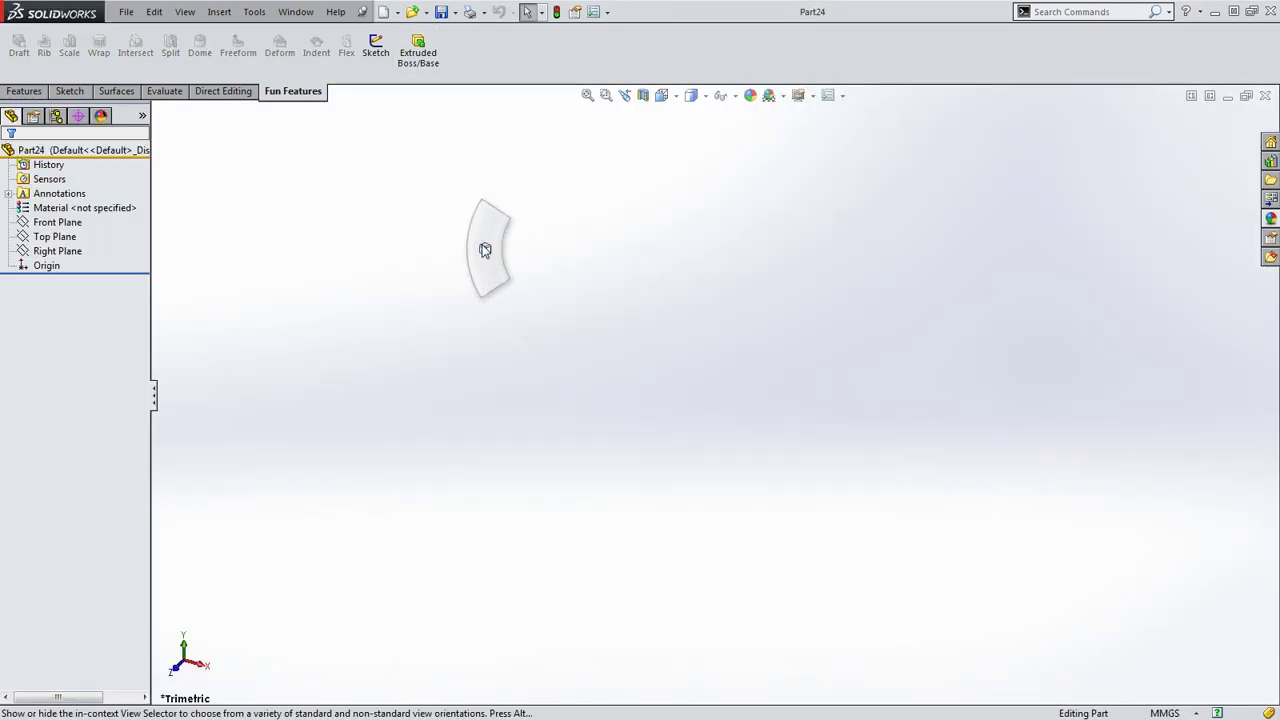
{"action": "left_click", "coordinate": [598, 258]}
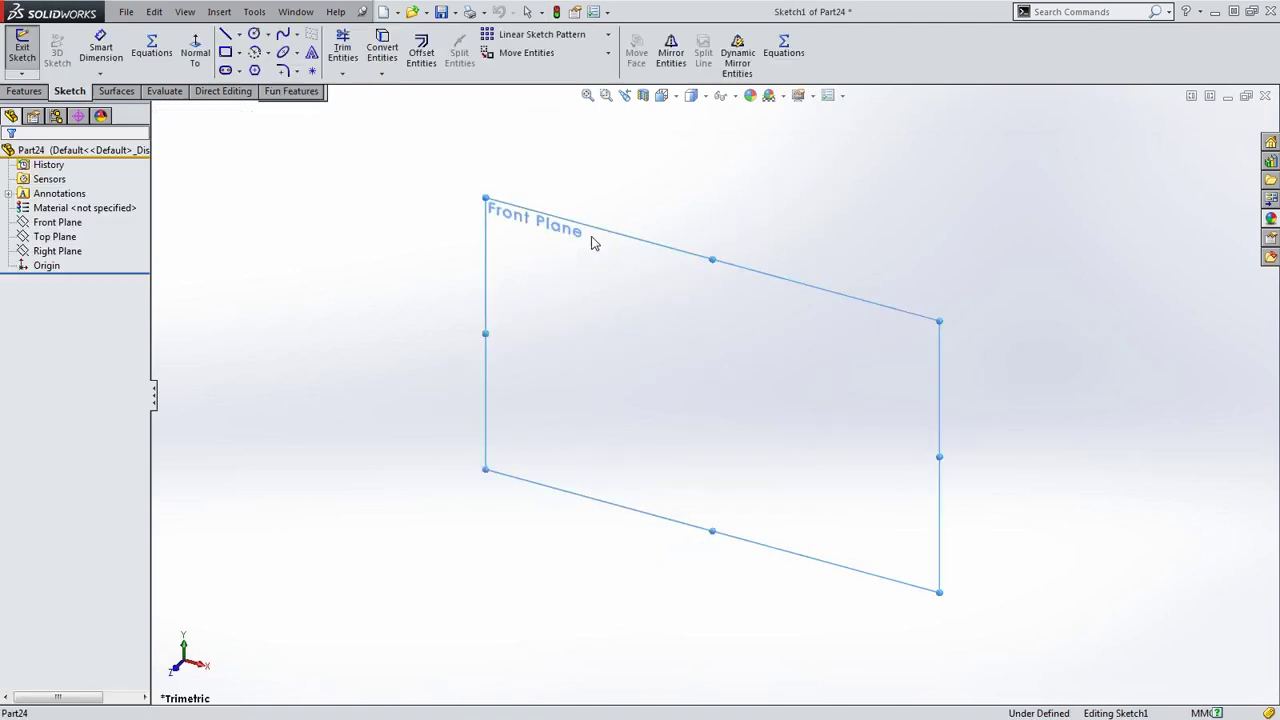
{"action": "mouse_move", "coordinate": [598, 234]}
{"action": "right_mouse_down"}
{"action": "mouse_move", "coordinate": [562, 236]}
{"action": "mouse_move", "coordinate": [656, 288]}
{"action": "right_mouse_up"}
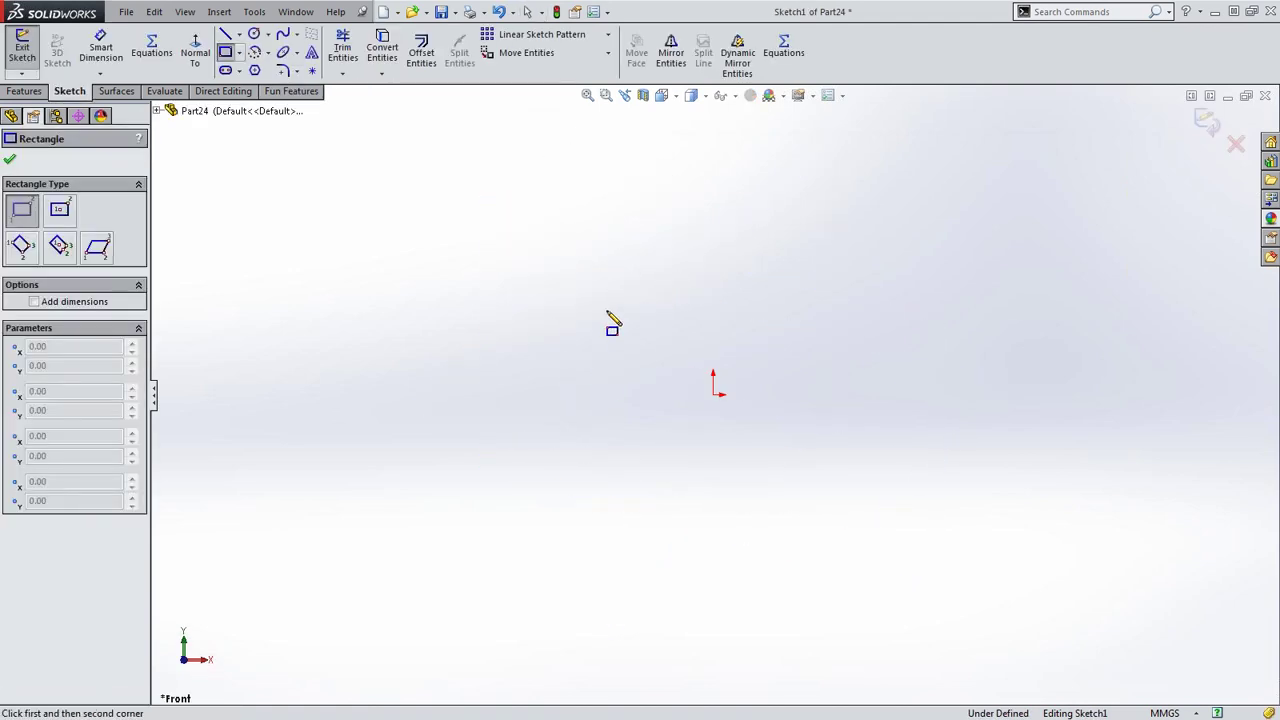
{"action": "left_click", "coordinate": [588, 153]}
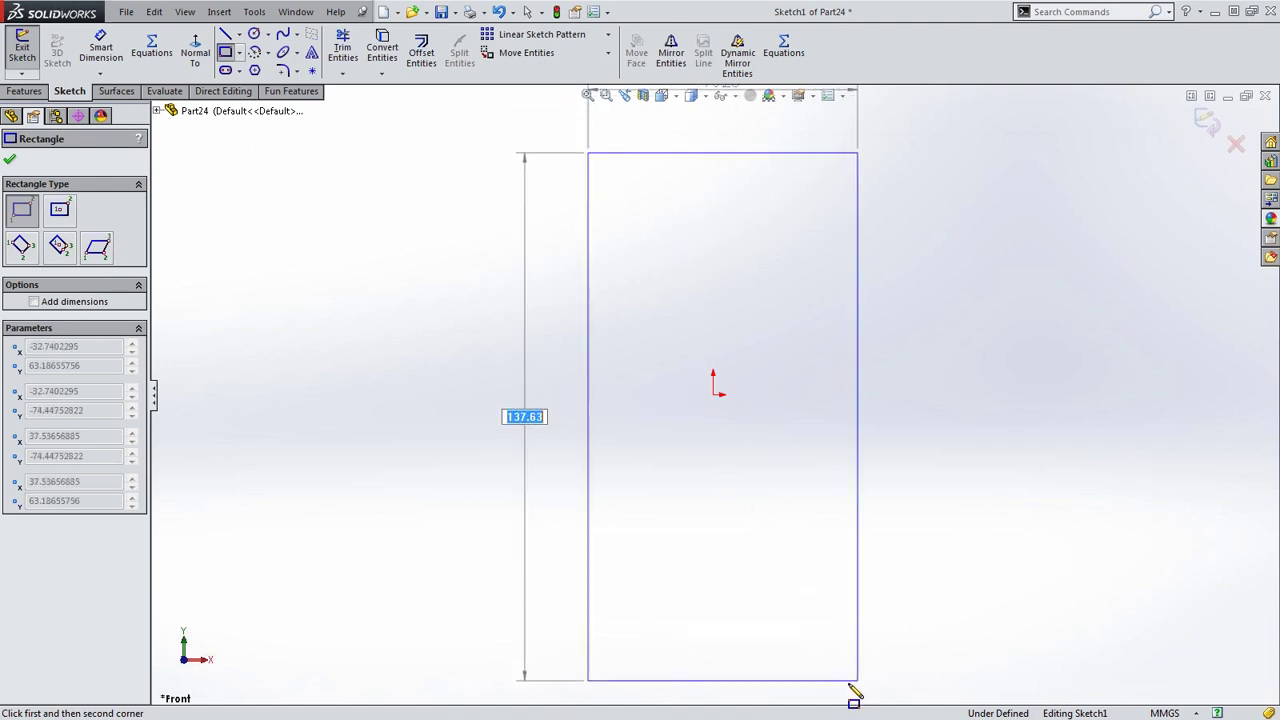
{"action": "left_click", "coordinate": [818, 670]}
Dimension the rectangle to 25 mm wide and 75 mm high
{"action": "right_click_drag", "start_coordinate": [908, 455], "coordinate": [891, 271]}
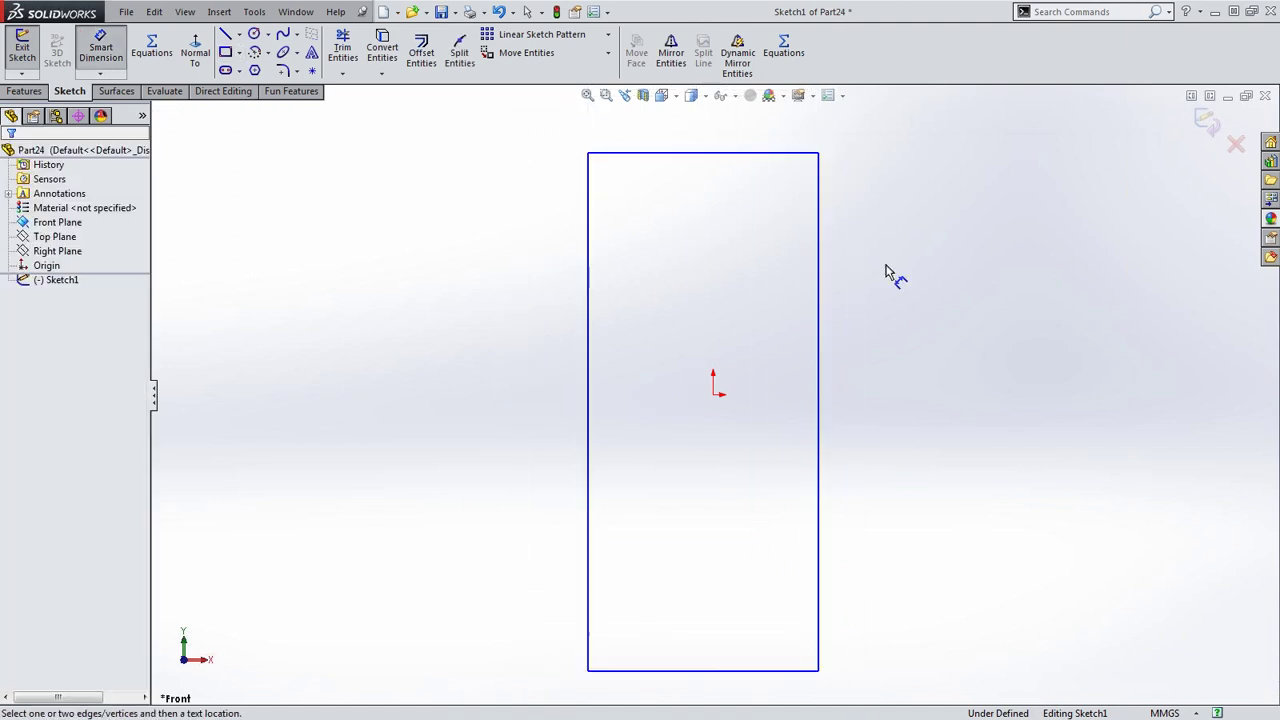
{"action": "left_click", "coordinate": [740, 153]}
{"action": "left_click", "coordinate": [730, 137]}
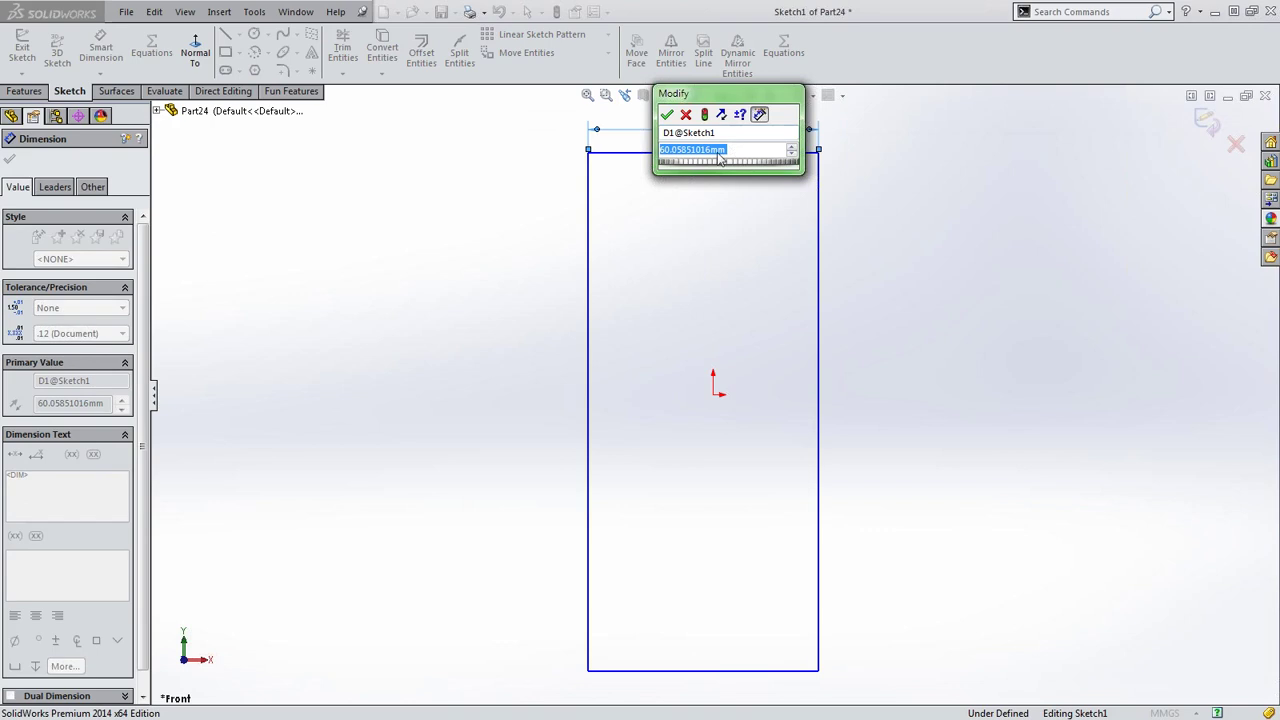
{"action": "type", "text": "25"}
{"action": "key", "text": "Return"}
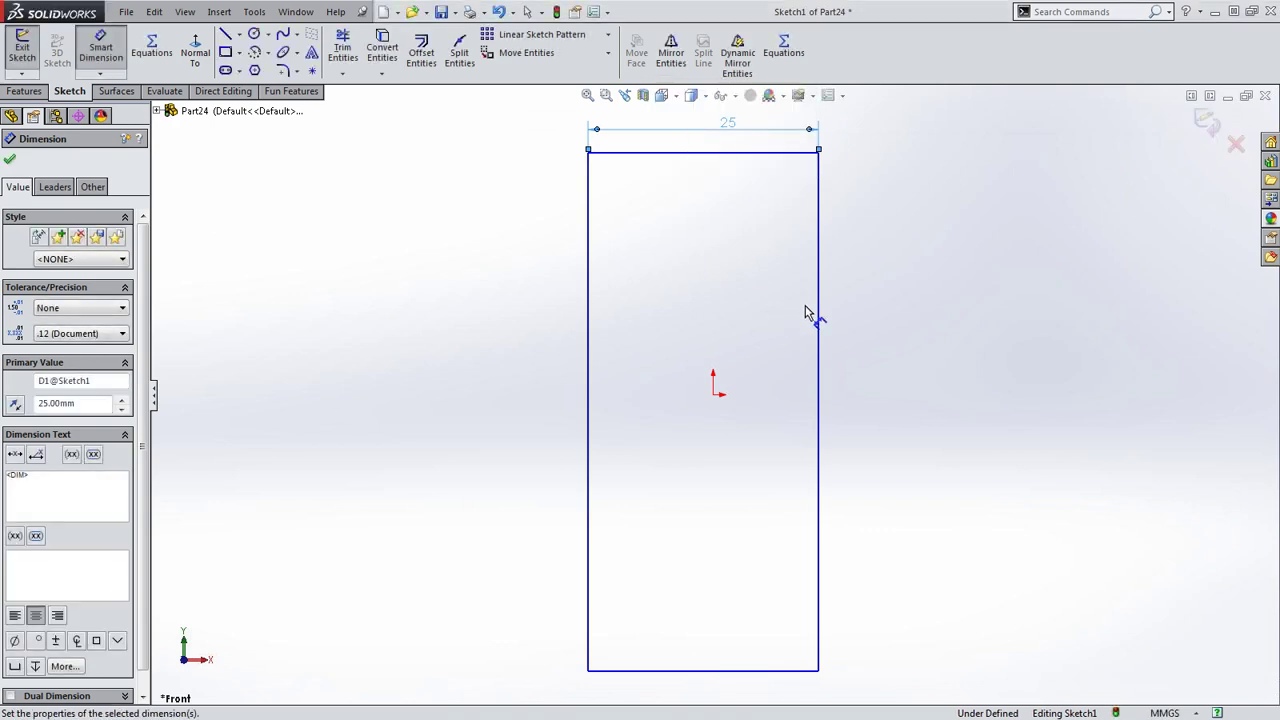
{"action": "left_click", "coordinate": [817, 307]}
{"action": "left_click", "coordinate": [918, 300]}
{"action": "type", "text": "75"}
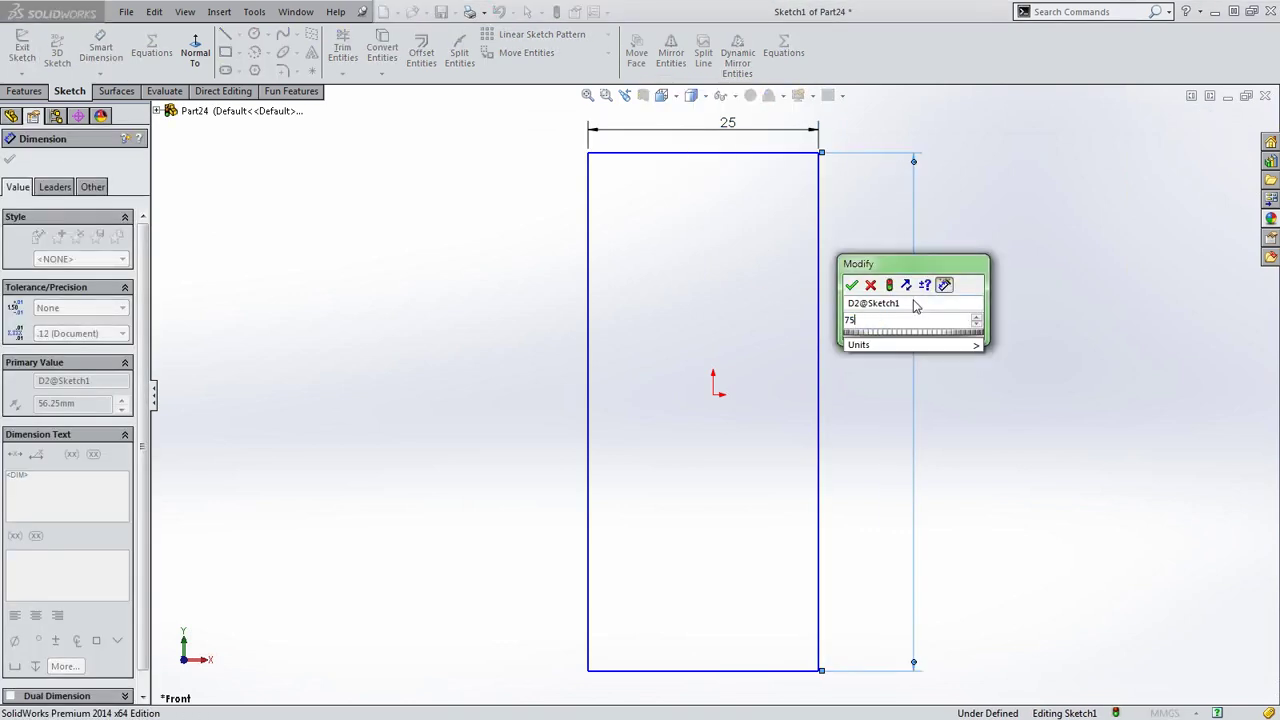
{"action": "key", "text": "Return"}
{"action": "key", "text": "z"}
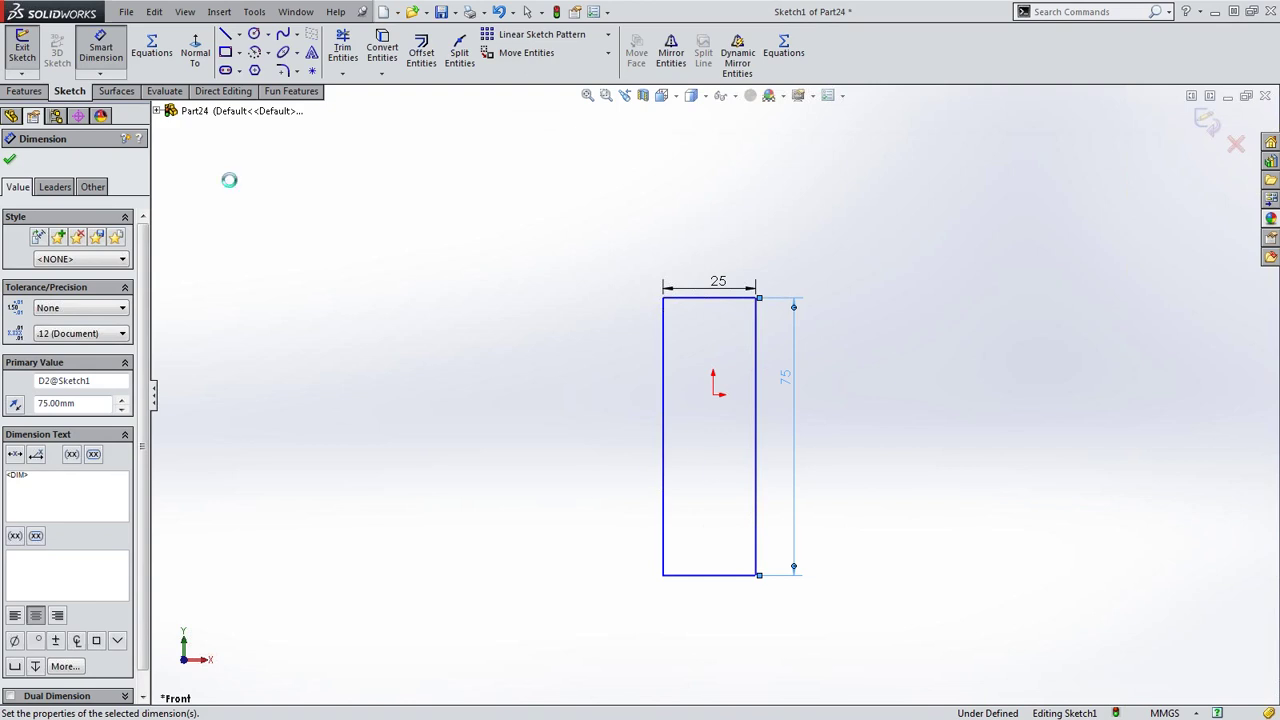
Extrude the rectangle as a blind boss 5 mm deep
{"action": "left_click", "coordinate": [22, 60]}
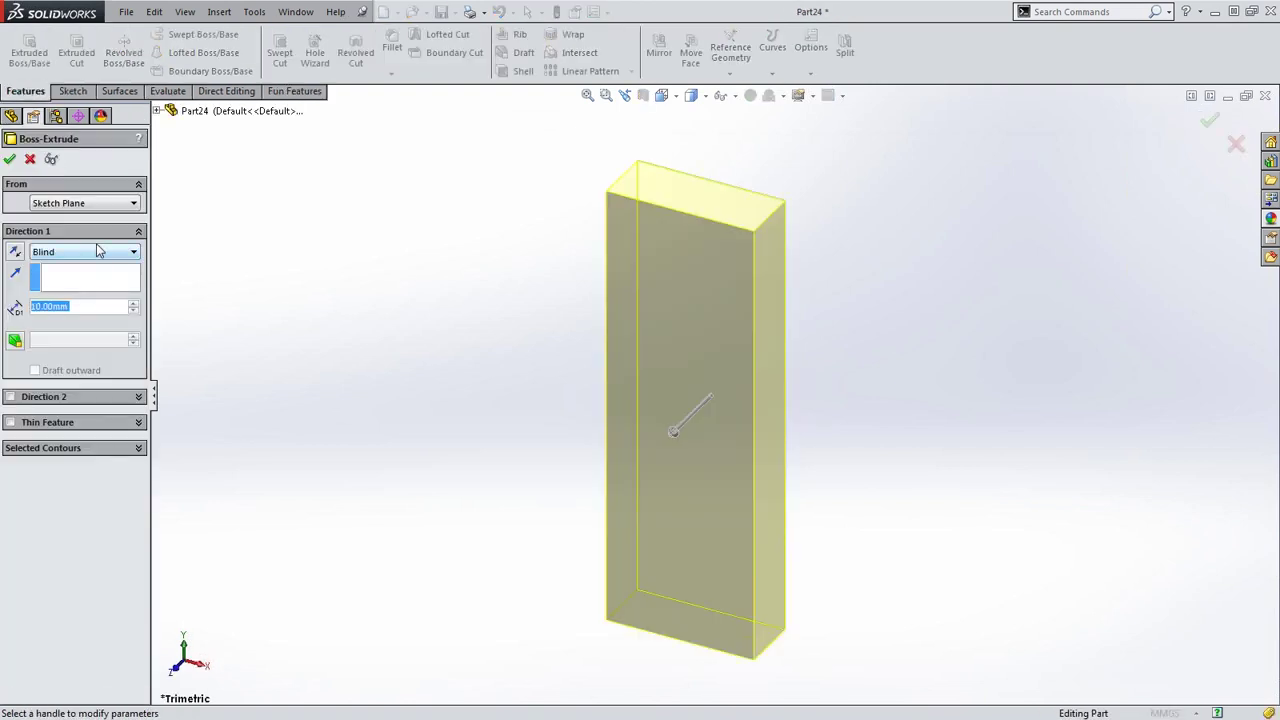
{"action": "type", "text": "5"}
{"action": "key", "text": "Return"}
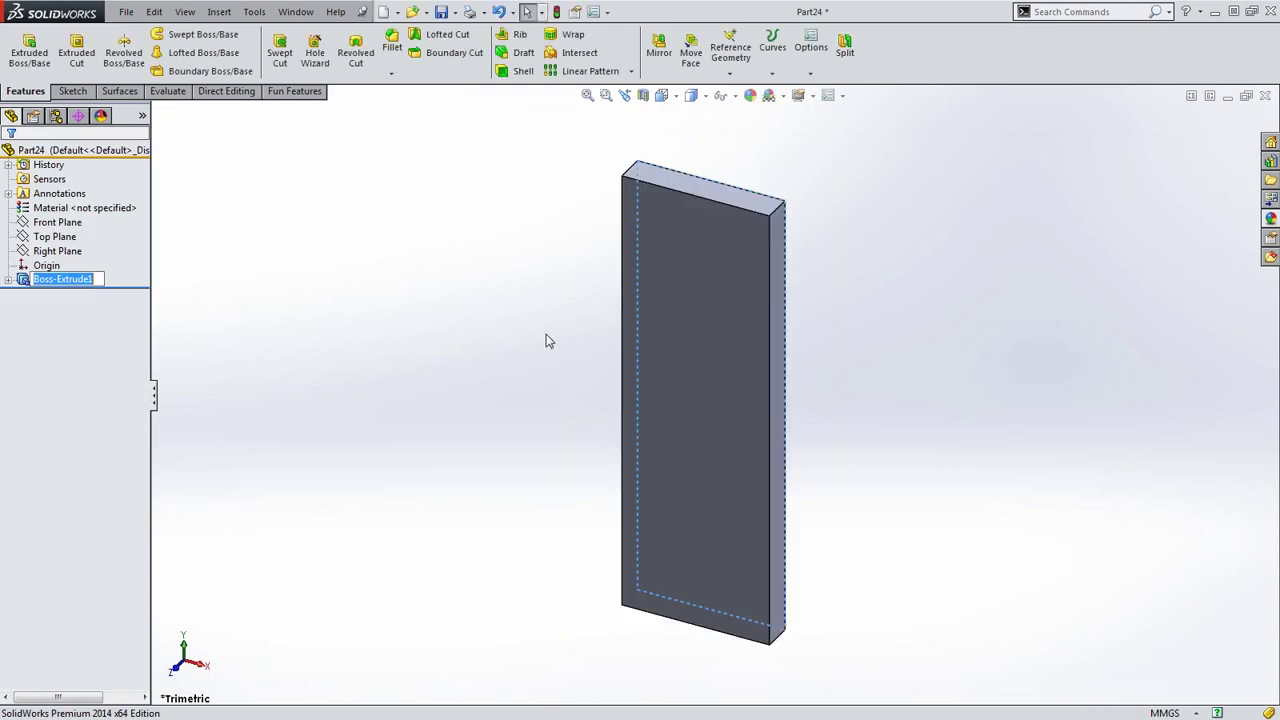
Start a Flex feature of the Twisting type and choose the extruded bar as the body to flex
{"action": "middle_click_drag", "start_coordinate": [546, 341], "coordinate": [477, 211]}
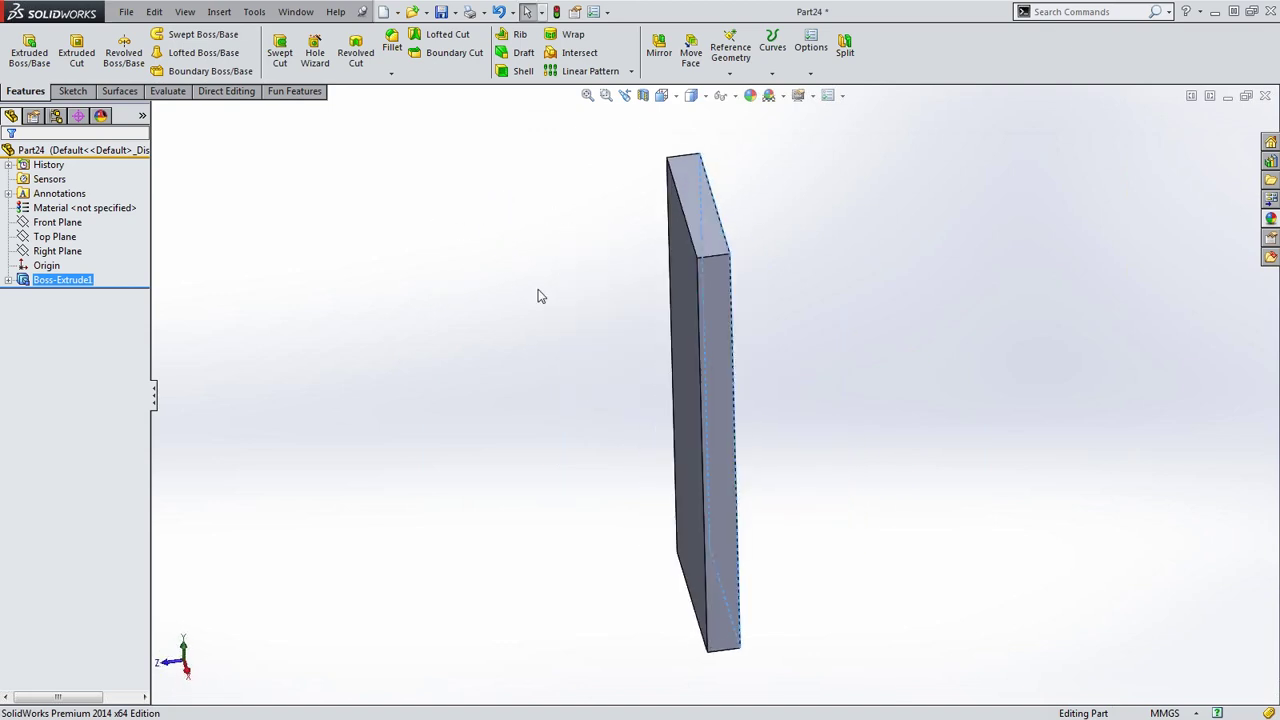
{"action": "middle_click_drag", "start_coordinate": [539, 296], "coordinate": [498, 224]}
{"action": "left_click", "coordinate": [298, 92]}
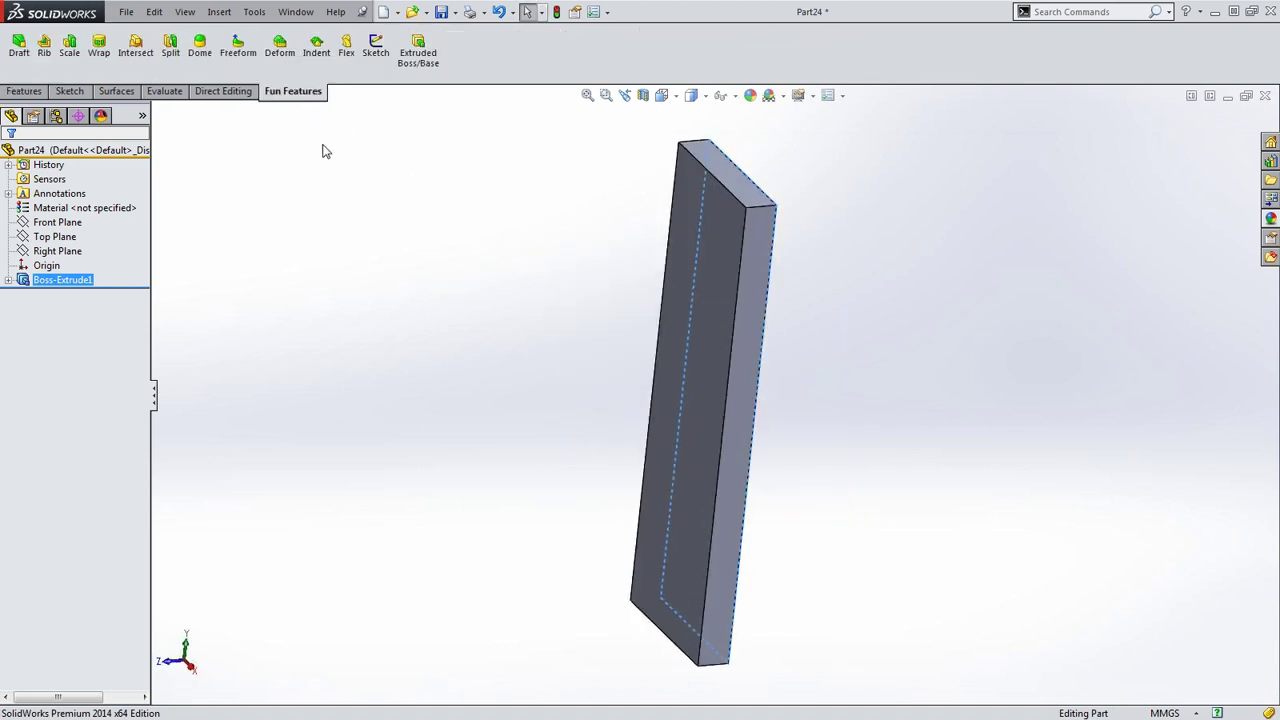
{"action": "left_click", "coordinate": [346, 46]}
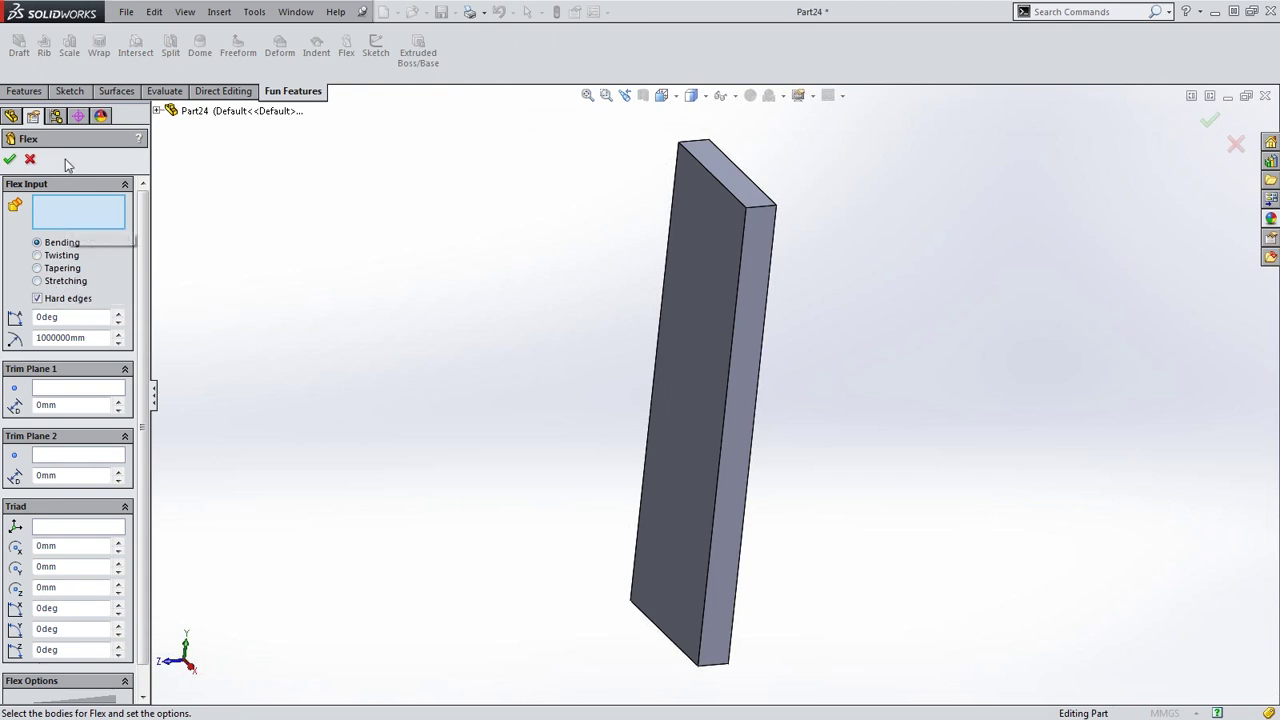
{"action": "left_click", "coordinate": [38, 255]}
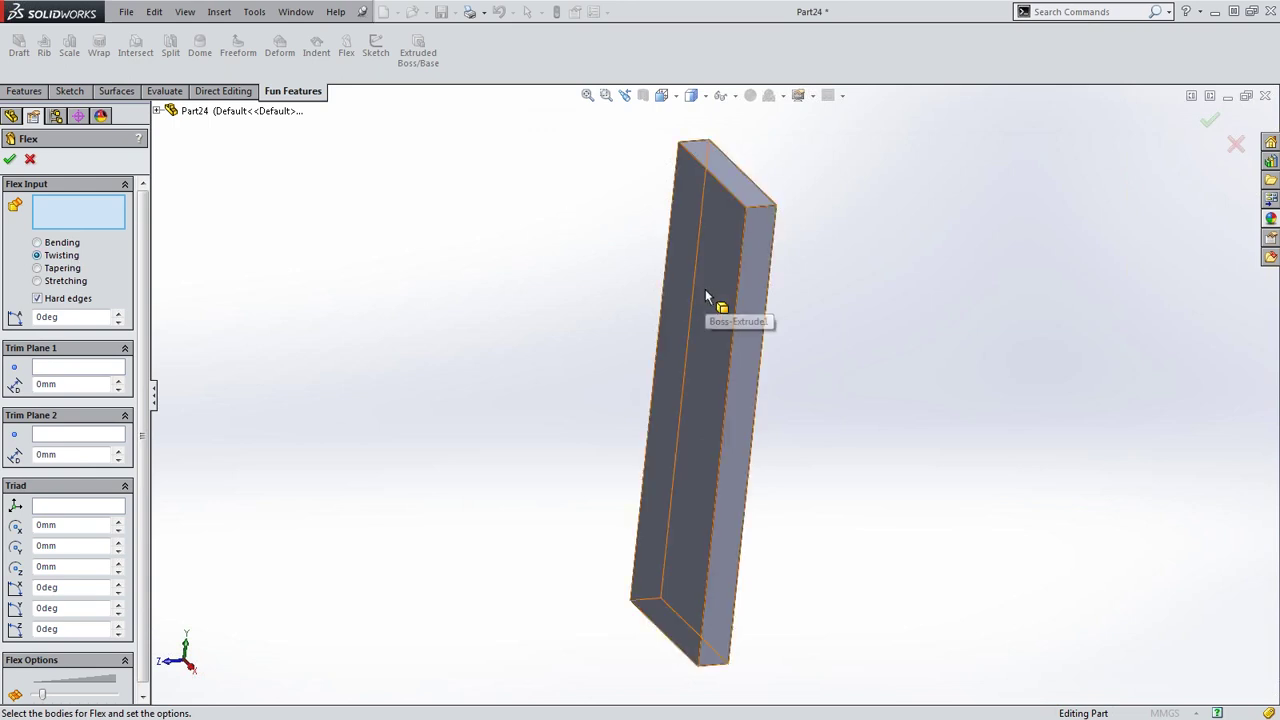
{"action": "left_click", "coordinate": [648, 426]}
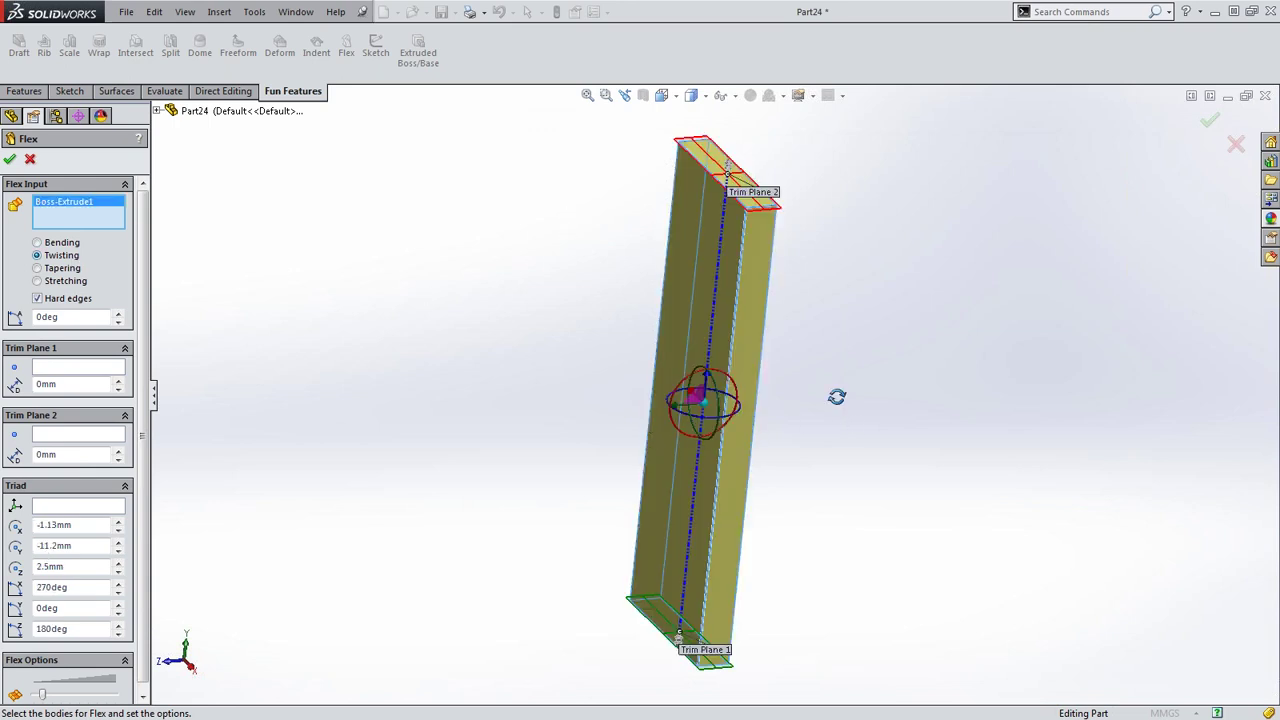
{"action": "middle_click_drag", "start_coordinate": [837, 396], "coordinate": [877, 362]}
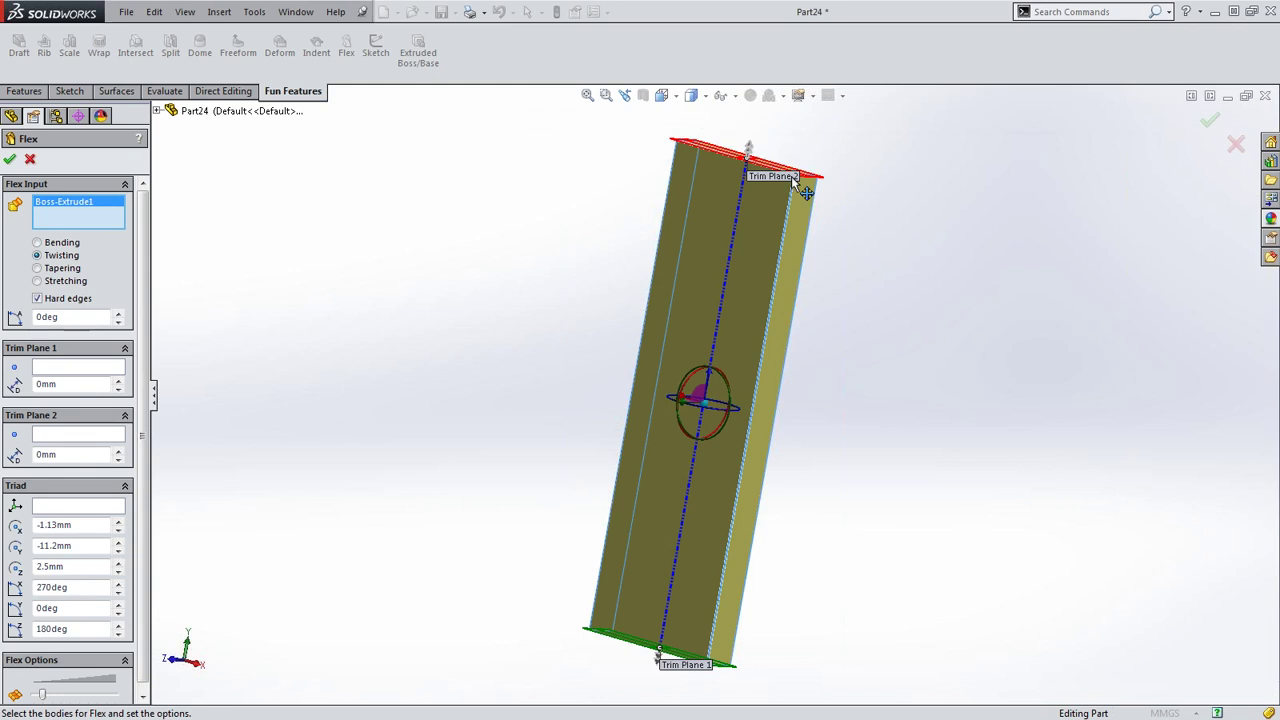
{"action": "middle_click_drag", "start_coordinate": [913, 500], "coordinate": [435, 498]}
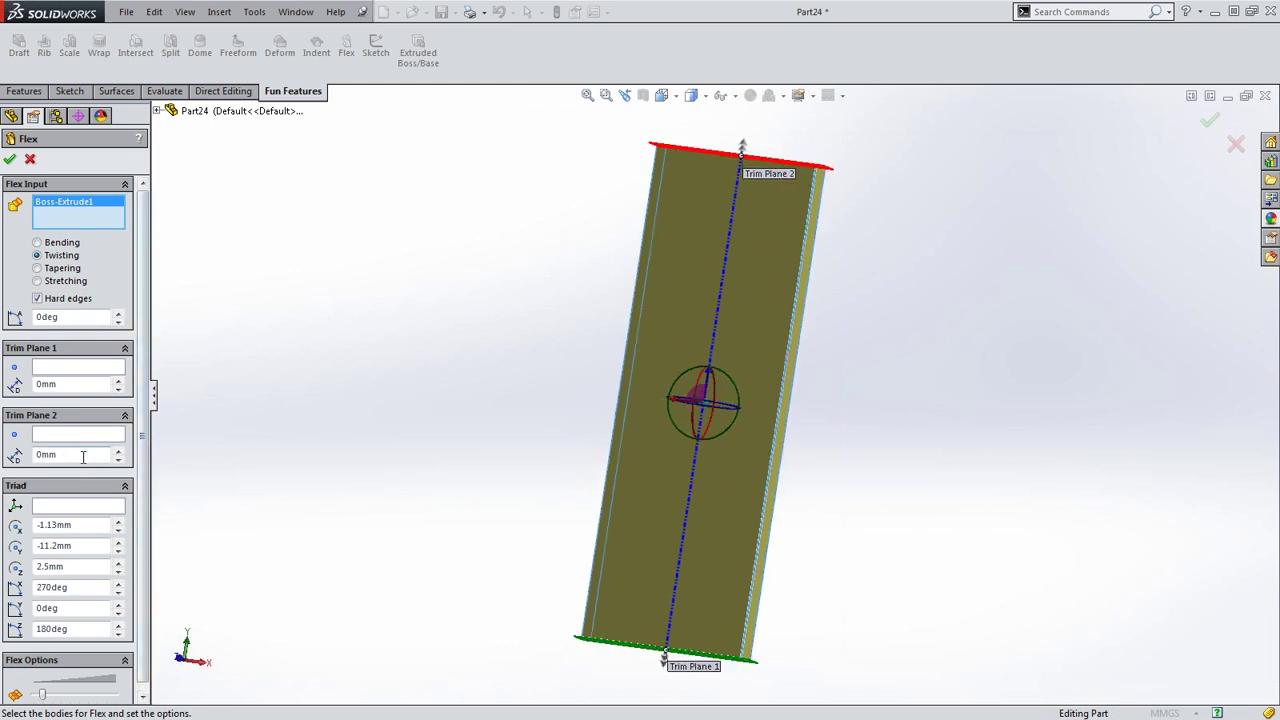
{"action": "middle_click_drag", "start_coordinate": [491, 388], "coordinate": [463, 391]}
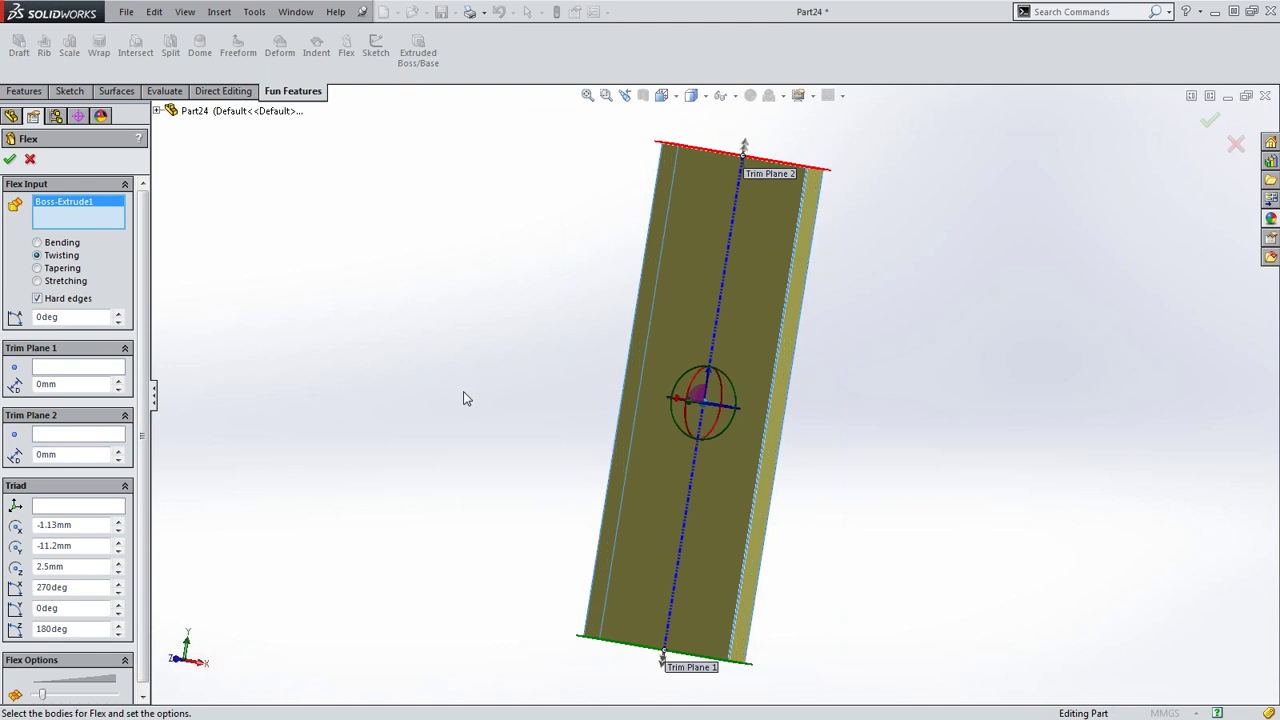
Increase the Flex twist angle of the bar in increments to 405 degrees
{"action": "left_click", "coordinate": [118, 313]}
{"action": "left_click", "coordinate": [118, 313]}
{"action": "left_click", "coordinate": [118, 313]}
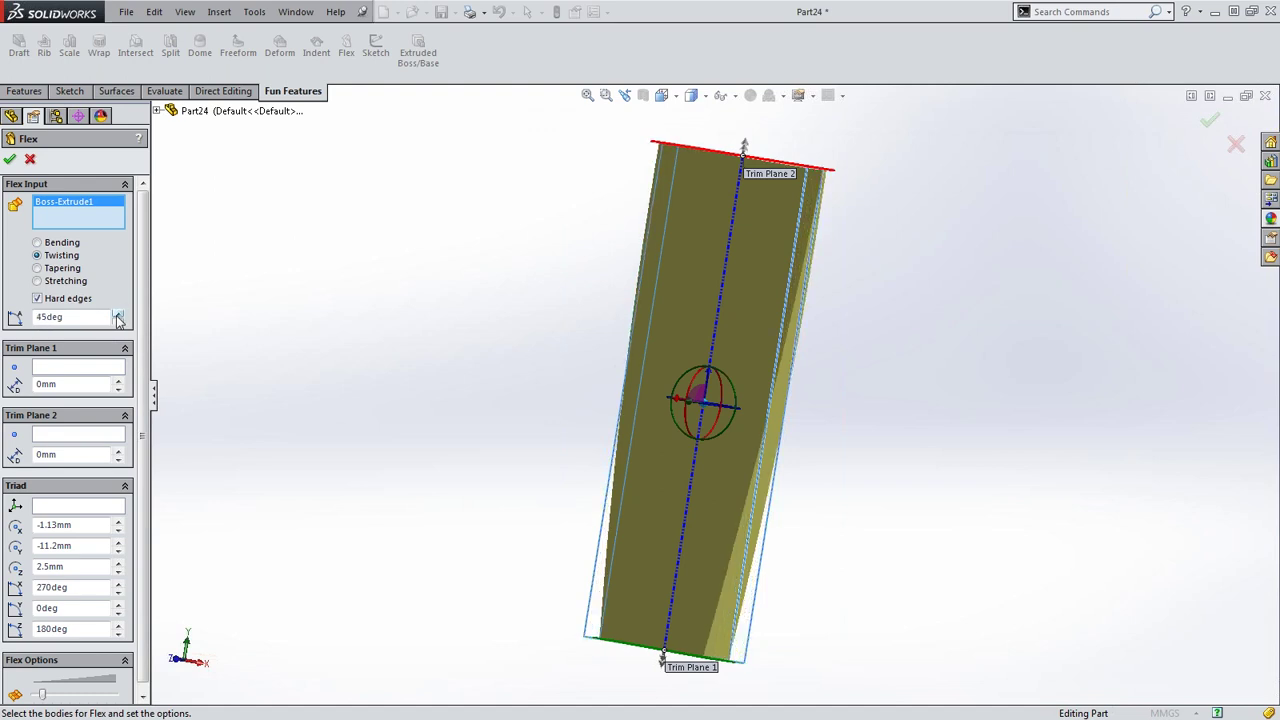
{"action": "left_click", "coordinate": [118, 313]}
{"action": "left_click", "coordinate": [118, 313]}
{"action": "left_click", "coordinate": [118, 313]}
{"action": "left_click", "coordinate": [118, 313]}
{"action": "left_click", "coordinate": [118, 313]}
{"action": "left_click", "coordinate": [118, 313]}
{"action": "left_click", "coordinate": [118, 313]}
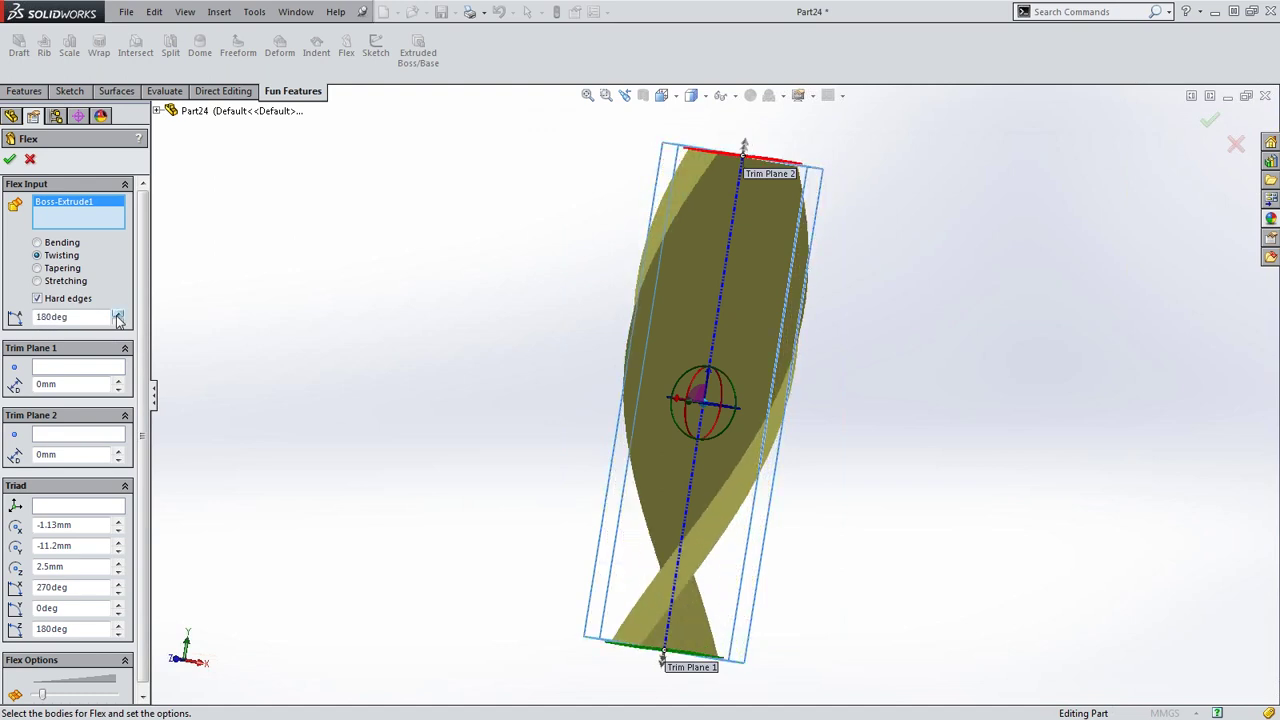
{"action": "left_click", "coordinate": [118, 313]}
{"action": "left_click", "coordinate": [118, 313]}
{"action": "left_click", "coordinate": [118, 313]}
{"action": "left_click", "coordinate": [118, 313]}
{"action": "left_click", "coordinate": [118, 313]}
{"action": "left_click", "coordinate": [118, 313]}
{"action": "left_click", "coordinate": [118, 313]}
{"action": "left_click", "coordinate": [118, 313]}
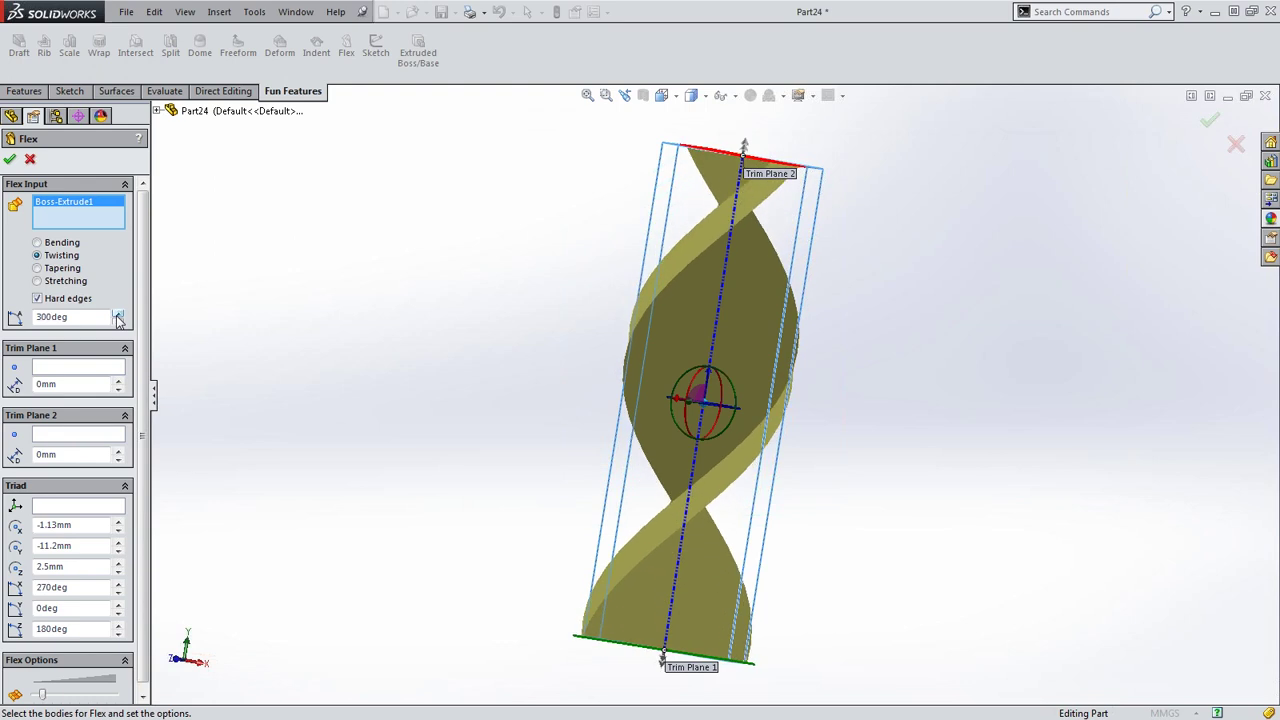
{"action": "left_click", "coordinate": [118, 313]}
{"action": "left_click", "coordinate": [118, 313]}
{"action": "left_click", "coordinate": [118, 313]}
{"action": "left_click", "coordinate": [118, 313]}
{"action": "left_click", "coordinate": [118, 313]}
{"action": "left_click", "coordinate": [118, 313]}
{"action": "left_click", "coordinate": [118, 313]}
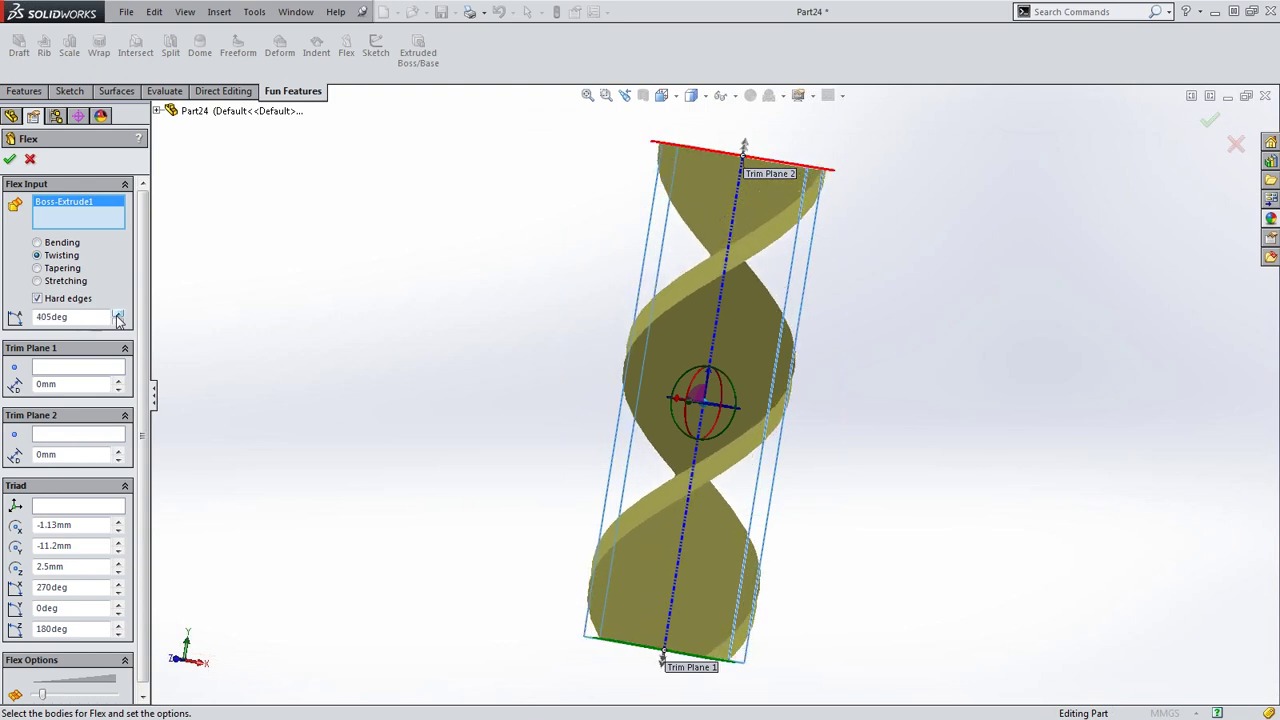
Raise the Flex twist angle of the bar to 705 degrees and accept the feature
{"action": "left_click", "coordinate": [118, 313]}
{"action": "left_click", "coordinate": [118, 313]}
{"action": "left_click", "coordinate": [118, 313]}
{"action": "left_click", "coordinate": [118, 313]}
{"action": "left_click", "coordinate": [118, 313]}
{"action": "left_click", "coordinate": [118, 313]}
{"action": "left_click", "coordinate": [118, 313]}
{"action": "left_click", "coordinate": [118, 313]}
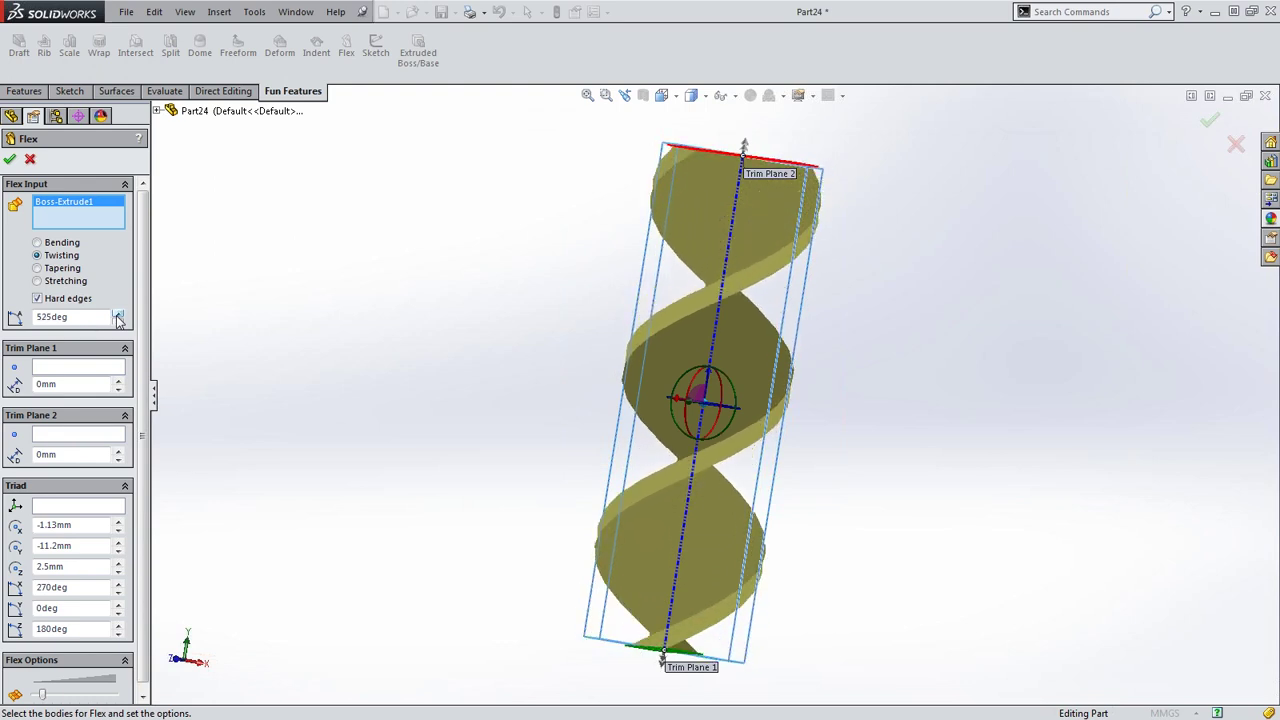
{"action": "left_click", "coordinate": [118, 313]}
{"action": "left_click", "coordinate": [118, 313]}
{"action": "left_click", "coordinate": [118, 313]}
{"action": "left_click", "coordinate": [118, 313]}
{"action": "left_click", "coordinate": [118, 313]}
{"action": "left_click", "coordinate": [118, 313]}
{"action": "left_click", "coordinate": [118, 313]}
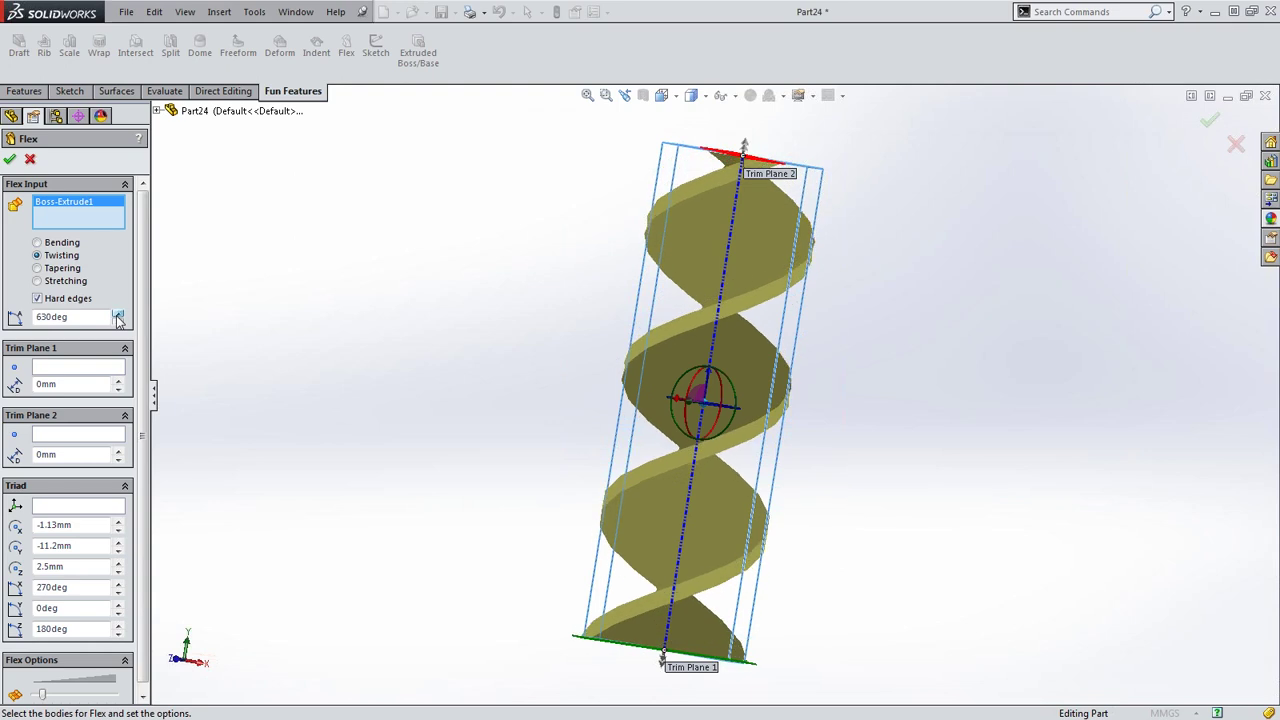
{"action": "left_click", "coordinate": [118, 313]}
{"action": "left_click", "coordinate": [118, 313]}
{"action": "left_click", "coordinate": [118, 313]}
{"action": "left_click", "coordinate": [118, 313]}
{"action": "left_click", "coordinate": [118, 313]}
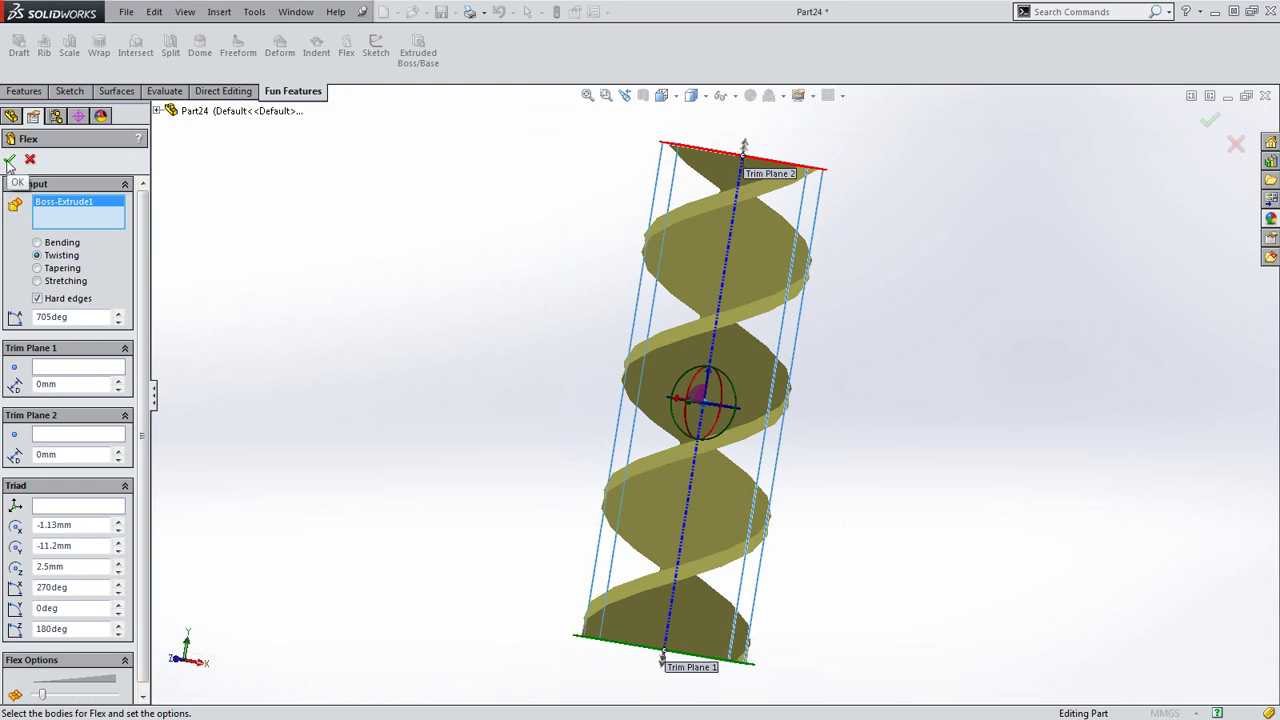
{"action": "left_click", "coordinate": [9, 160]}
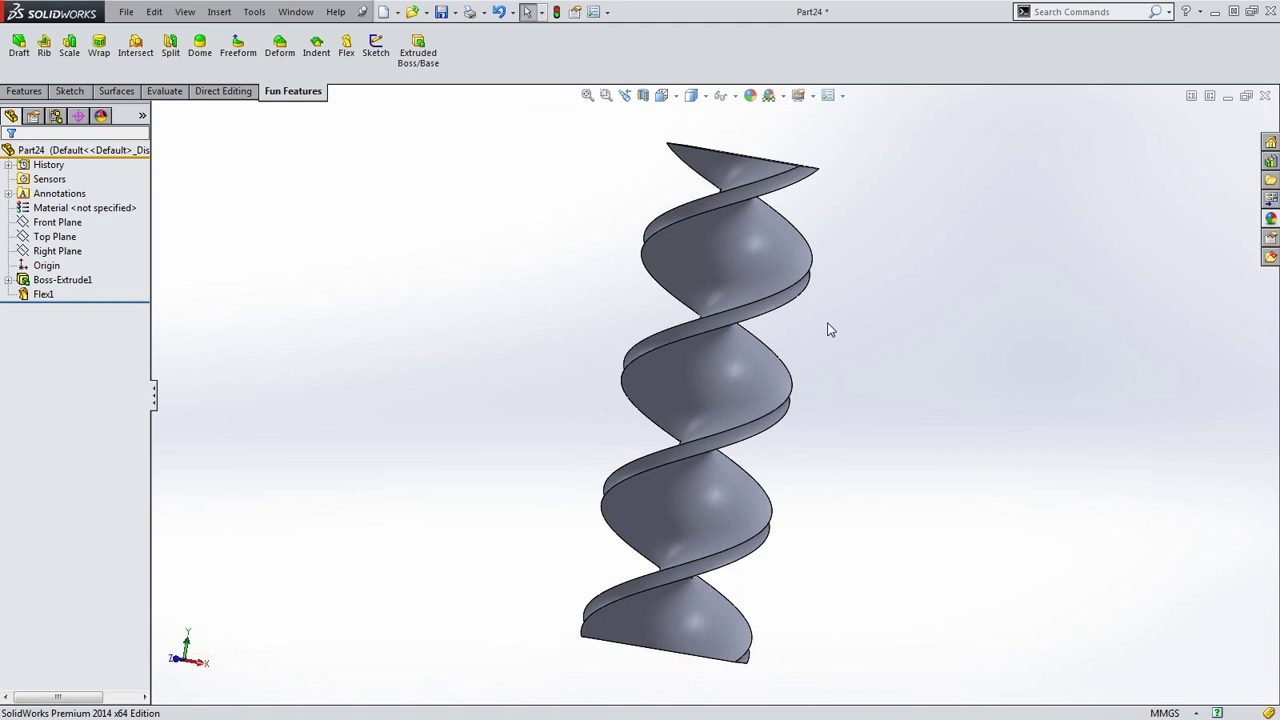
Start a Flex feature of the Tapering type on the twisted bar in the front view
{"action": "middle_click_drag", "start_coordinate": [885, 405], "coordinate": [821, 347]}
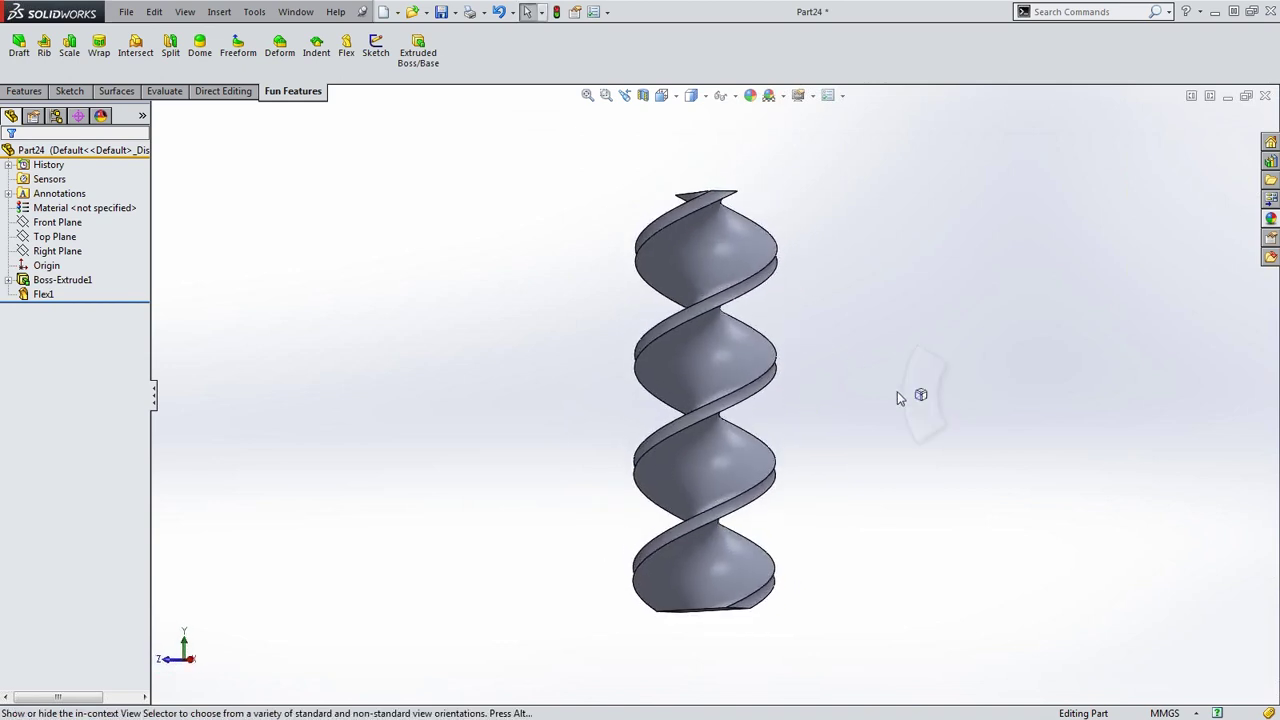
{"action": "middle_click_drag", "start_coordinate": [897, 391], "coordinate": [674, 334]}
{"action": "key", "text": "ctrl+space"}
{"action": "left_click", "coordinate": [661, 395]}
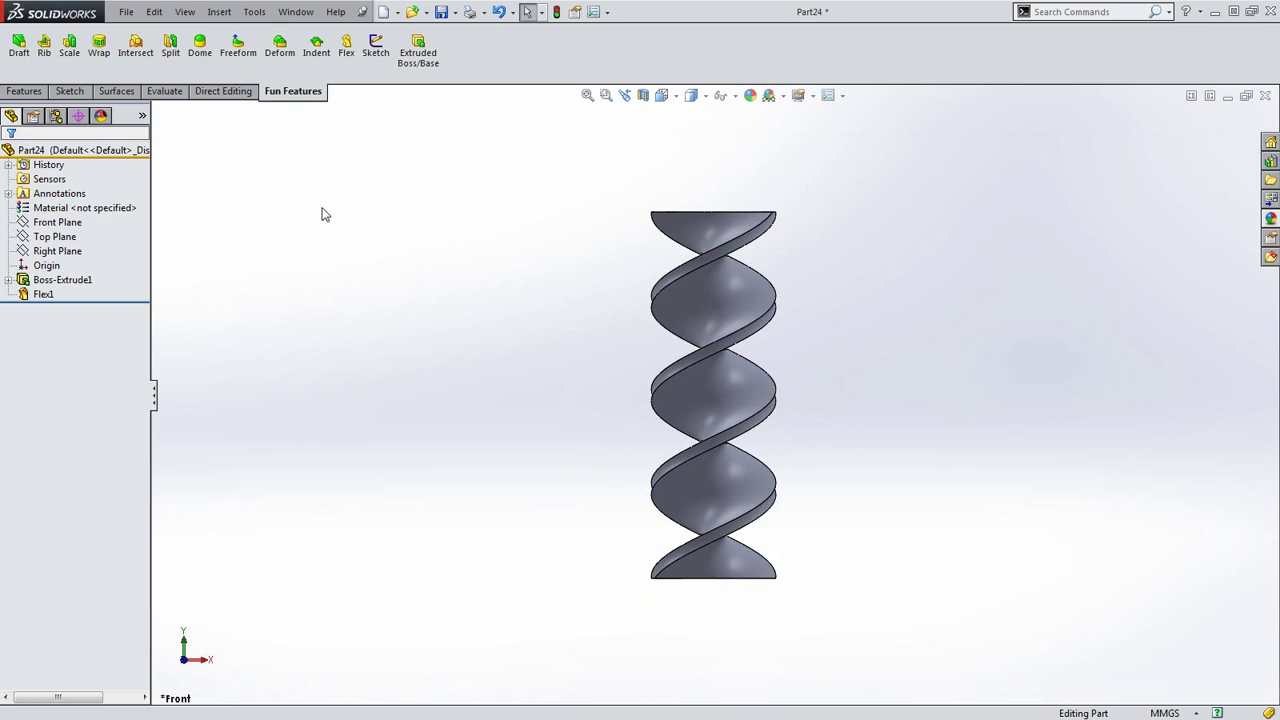
{"action": "left_click", "coordinate": [345, 47]}
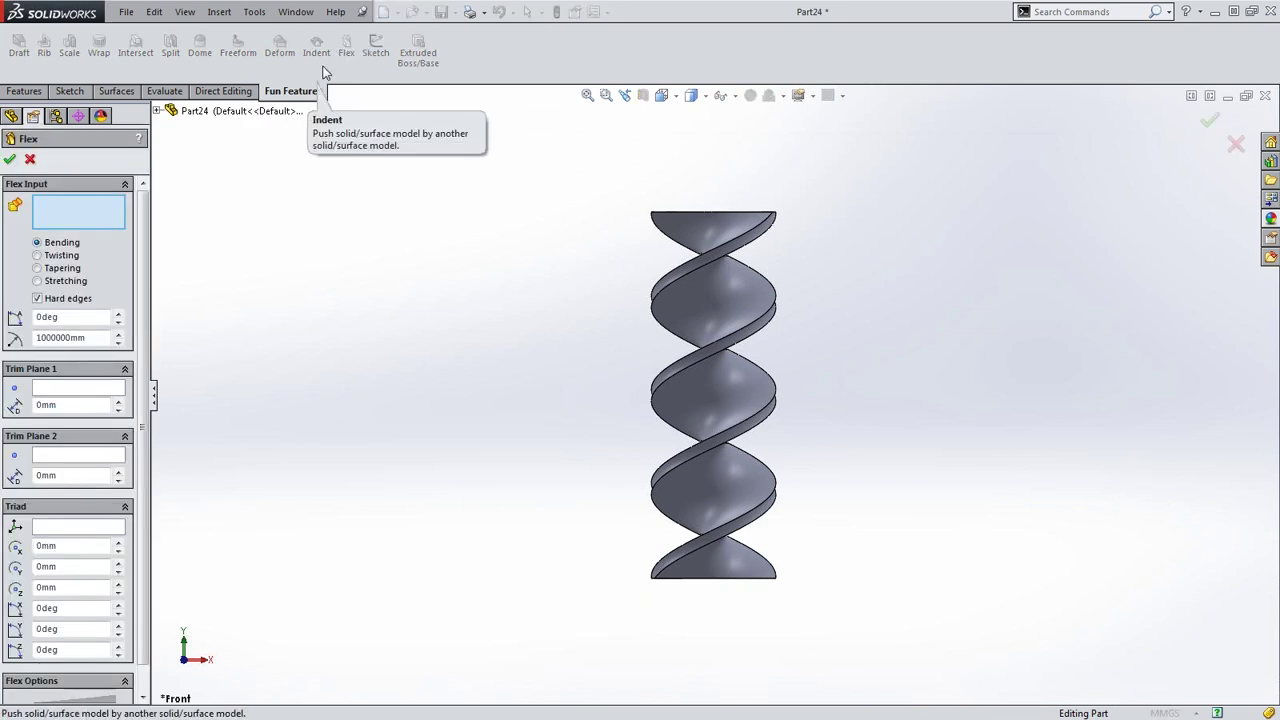
{"action": "left_click", "coordinate": [38, 268]}
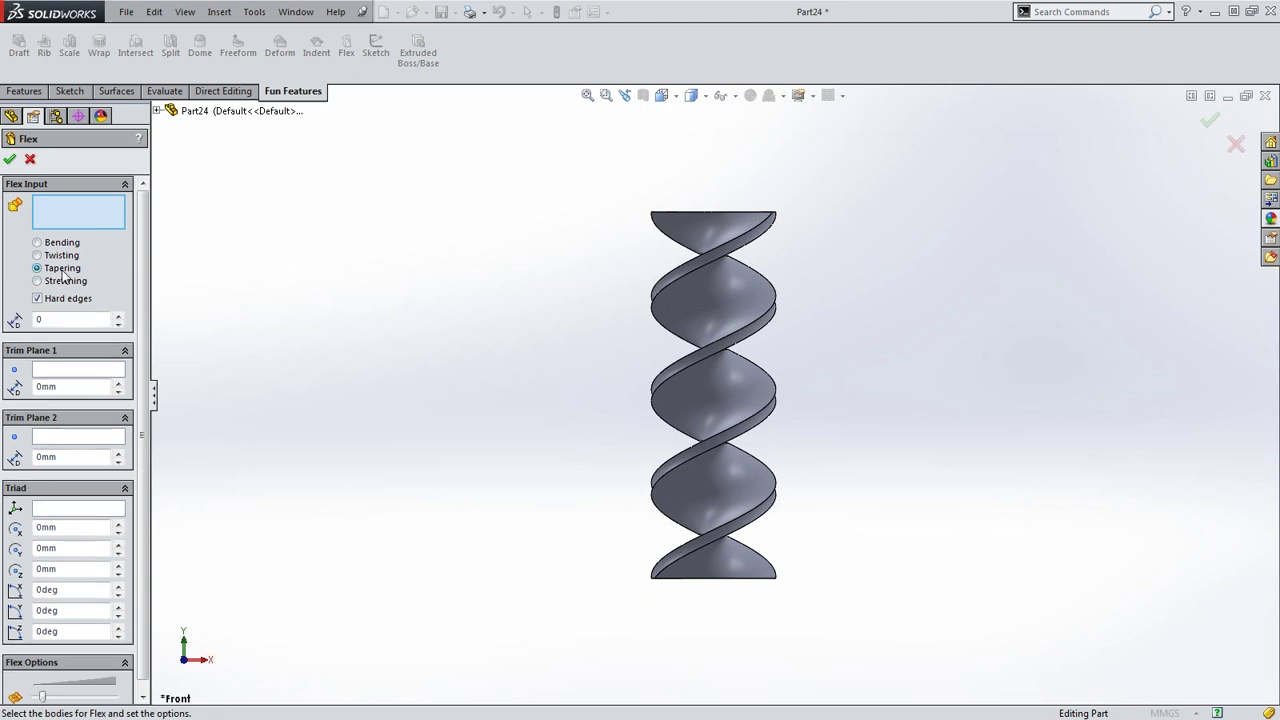
{"action": "left_click", "coordinate": [734, 329]}
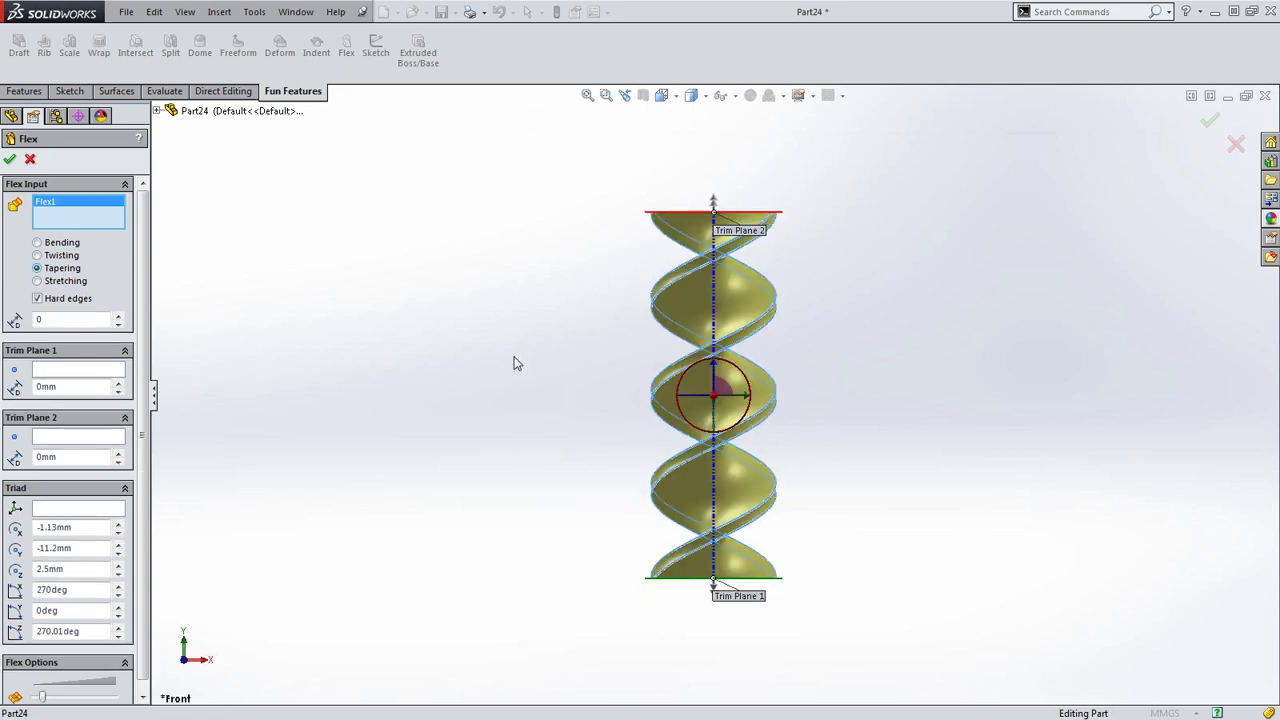
Increase the taper factor of the twisted bar to 1.6 and accept the Flex feature
{"action": "left_click", "coordinate": [119, 316]}
{"action": "left_click", "coordinate": [119, 316]}
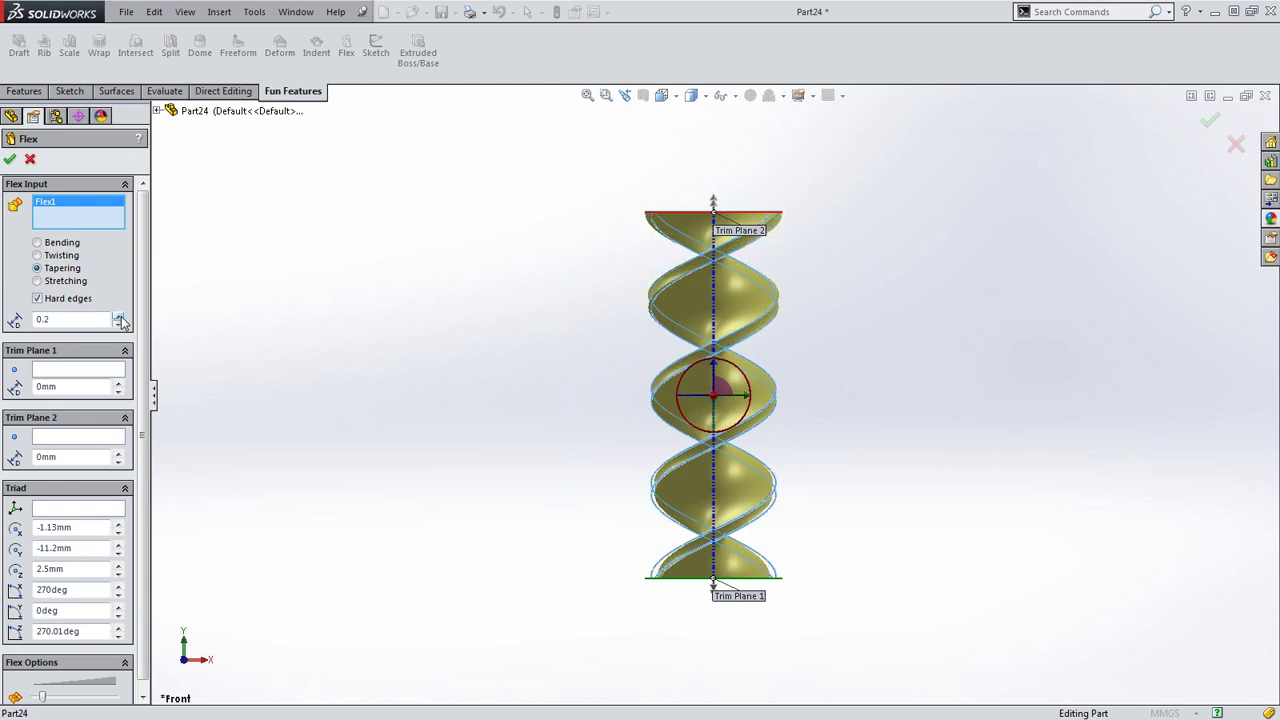
{"action": "left_click", "coordinate": [119, 316]}
{"action": "left_click", "coordinate": [119, 316]}
{"action": "left_click", "coordinate": [119, 316]}
{"action": "left_click", "coordinate": [119, 316]}
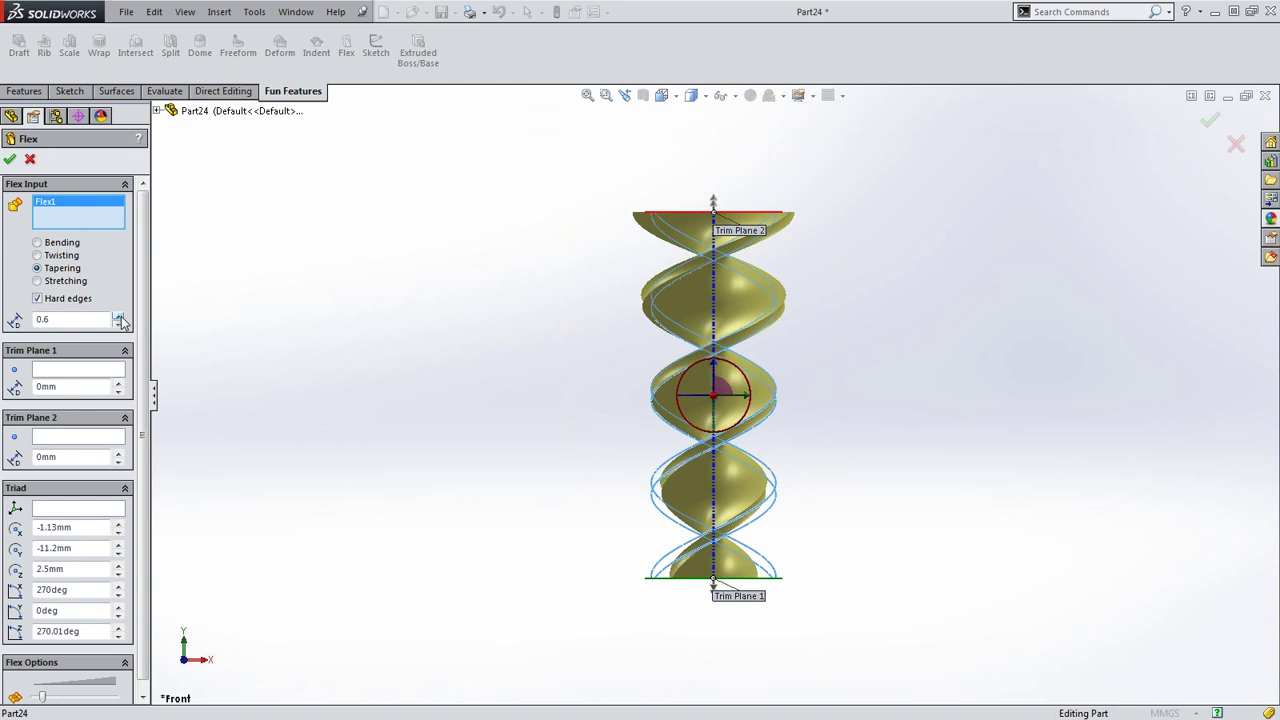
{"action": "left_click", "coordinate": [119, 316]}
{"action": "left_click", "coordinate": [119, 316]}
{"action": "left_click", "coordinate": [119, 316]}
{"action": "left_click", "coordinate": [119, 316]}
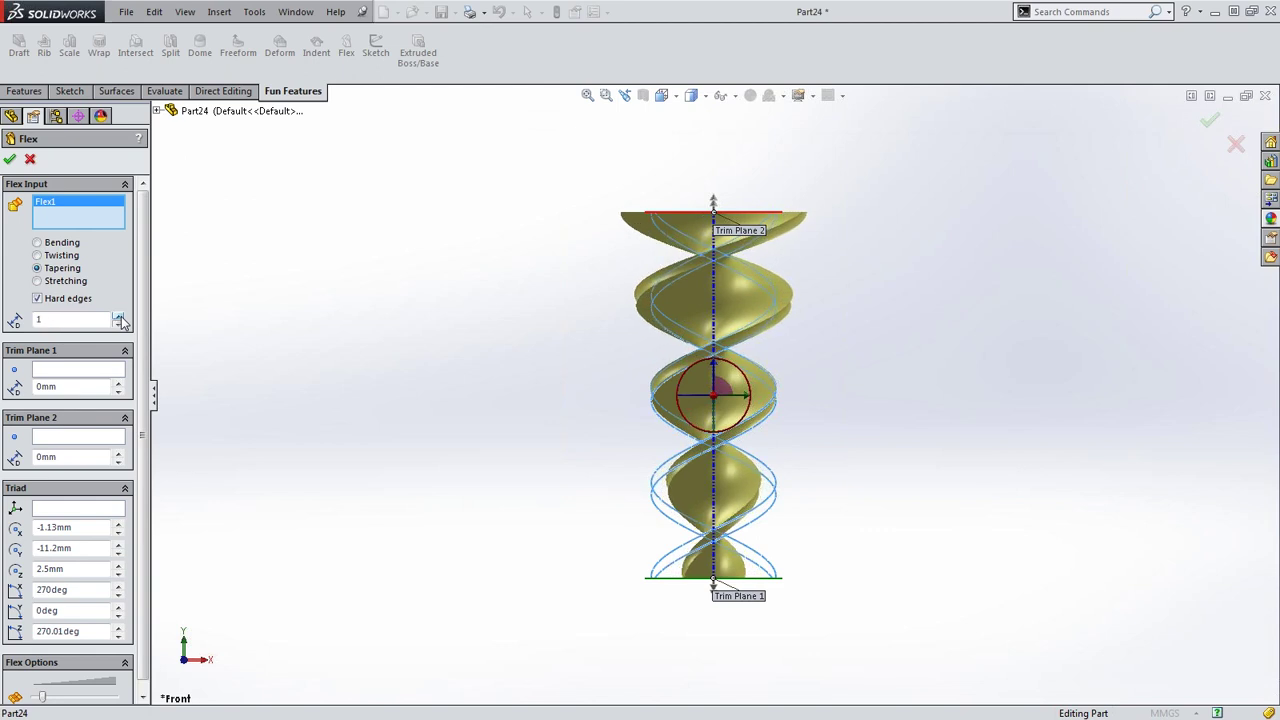
{"action": "left_click", "coordinate": [119, 316]}
{"action": "left_click", "coordinate": [119, 316]}
{"action": "left_click", "coordinate": [119, 316]}
{"action": "left_click", "coordinate": [119, 316]}
{"action": "left_click", "coordinate": [119, 316]}
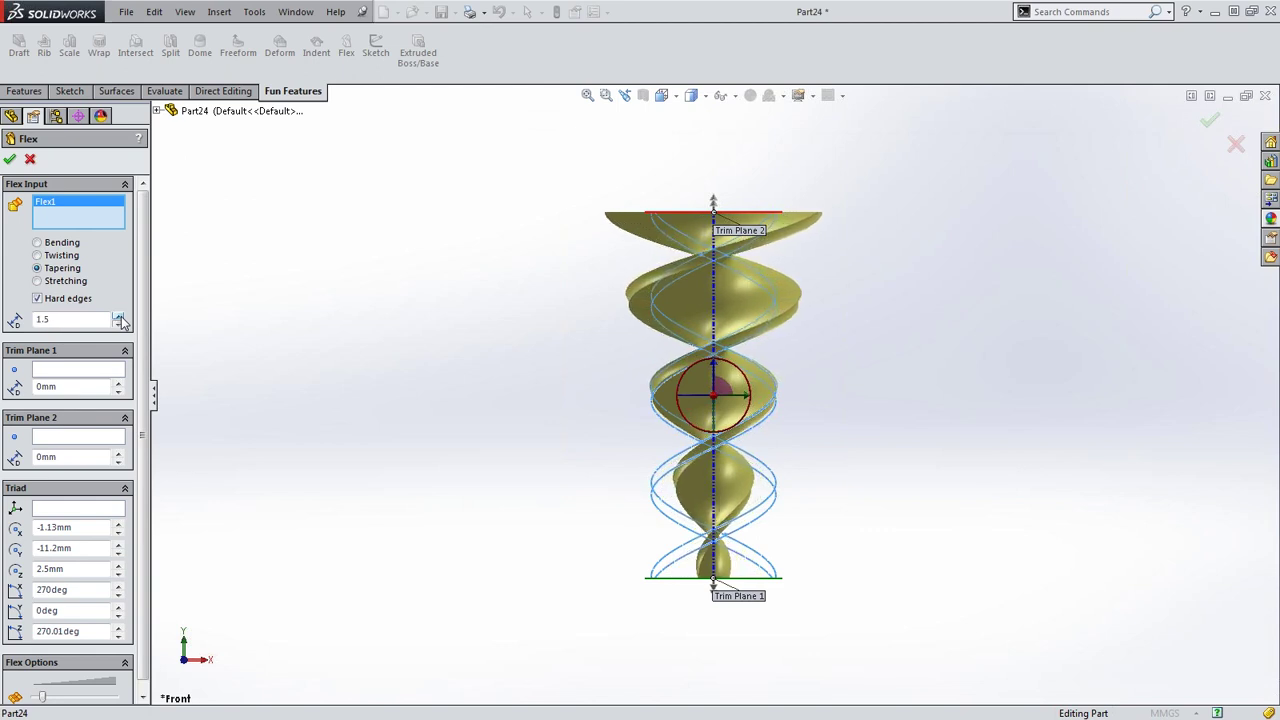
{"action": "left_click", "coordinate": [119, 316]}
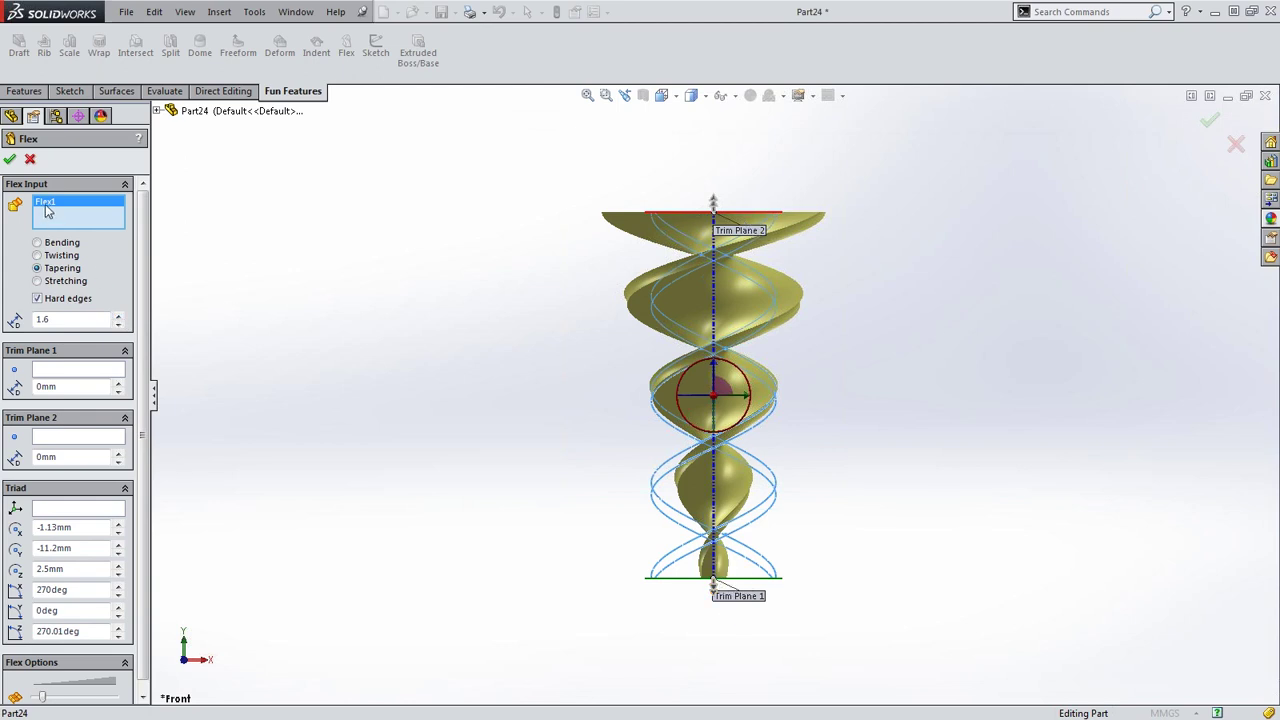
{"action": "left_click", "coordinate": [9, 159]}
Rotate the tapered twisted body about its vertical axis to examine its shape from all sides
{"action": "mouse_move", "coordinate": [796, 423]}
{"action": "middle_mouse_down"}
{"action": "mouse_move", "coordinate": [766, 414]}
{"action": "mouse_move", "coordinate": [771, 425]}
{"action": "middle_mouse_up"}
{"action": "key", "text": "Left"}
{"action": "key", "text": "Left"}
{"action": "key", "text": "Left"}
{"action": "key", "text": "Left"}
{"action": "key", "text": "Left"}
{"action": "key", "text": "Left"}
{"action": "key", "text": "Left"}
{"action": "key", "text": "Left"}
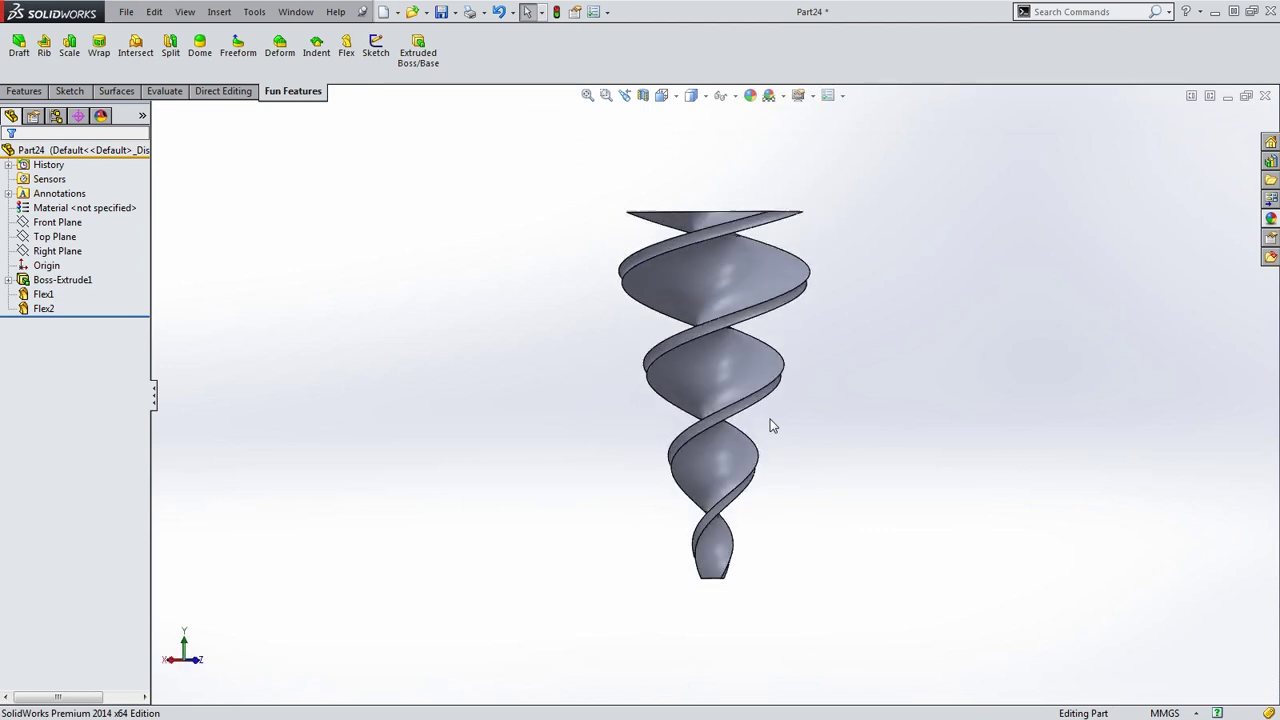
{"action": "key", "text": "Left"}
{"action": "key", "text": "Left"}
{"action": "key", "text": "Left"}
{"action": "key", "text": "Left"}
{"action": "key", "text": "Left"}
{"action": "key", "text": "Left"}
{"action": "key", "text": "Left"}
{"action": "key", "text": "Left"}
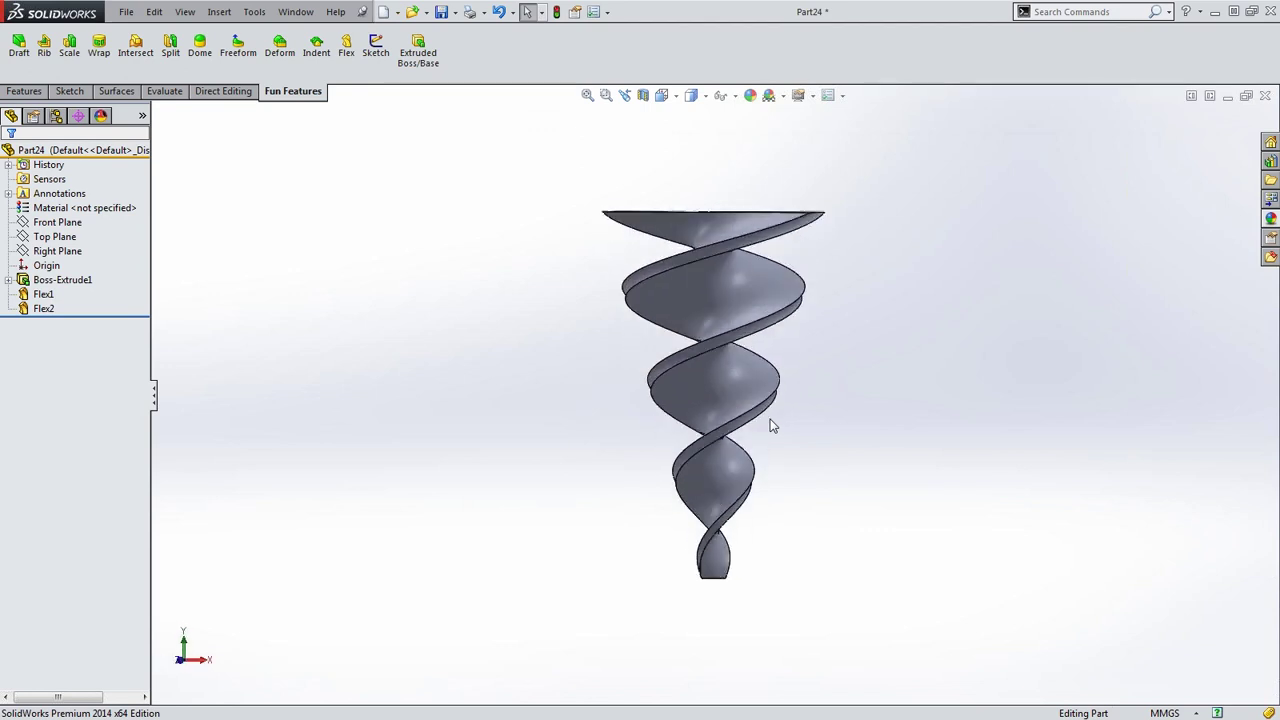
{"action": "key", "text": "Left"}
{"action": "key", "text": "Left"}
{"action": "key", "text": "Left"}
{"action": "key", "text": "Left"}
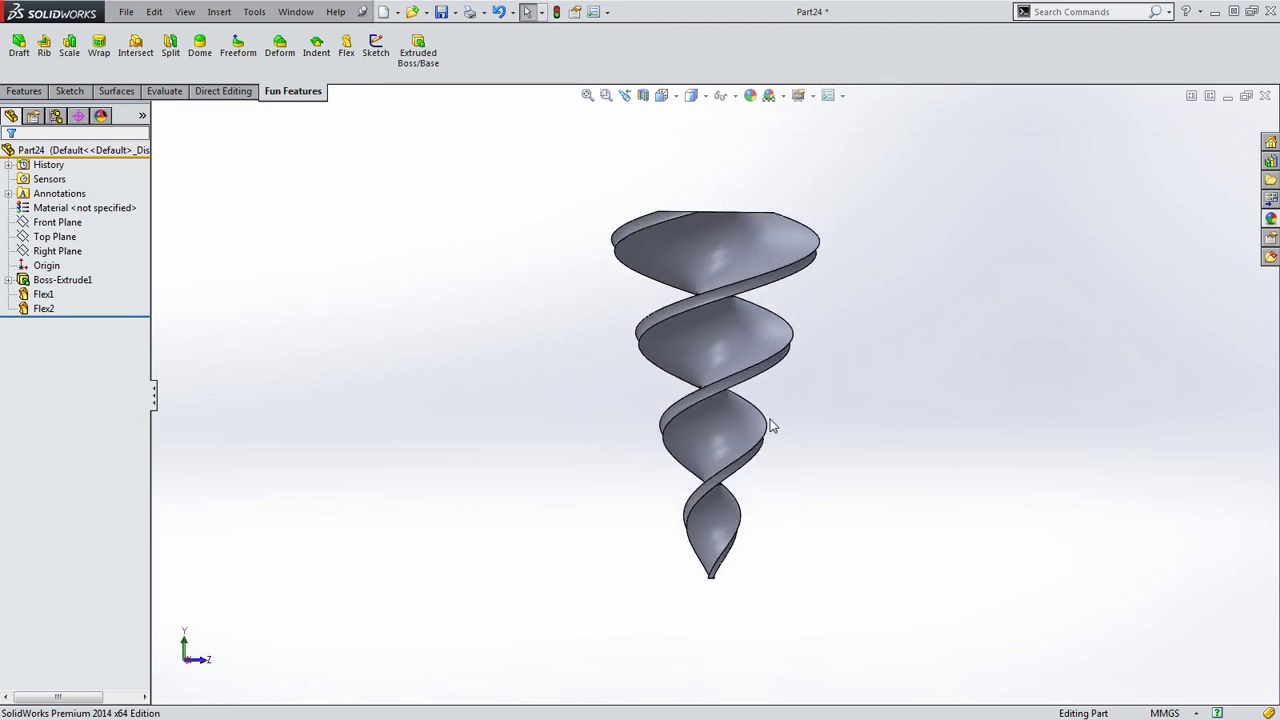
{"action": "key", "text": "Left"}
{"action": "key", "text": "Left"}
{"action": "key", "text": "Left"}
{"action": "key", "text": "Left"}
{"action": "key", "text": "Left"}
{"action": "key", "text": "Left"}
{"action": "key", "text": "Left"}
{"action": "key", "text": "Left"}
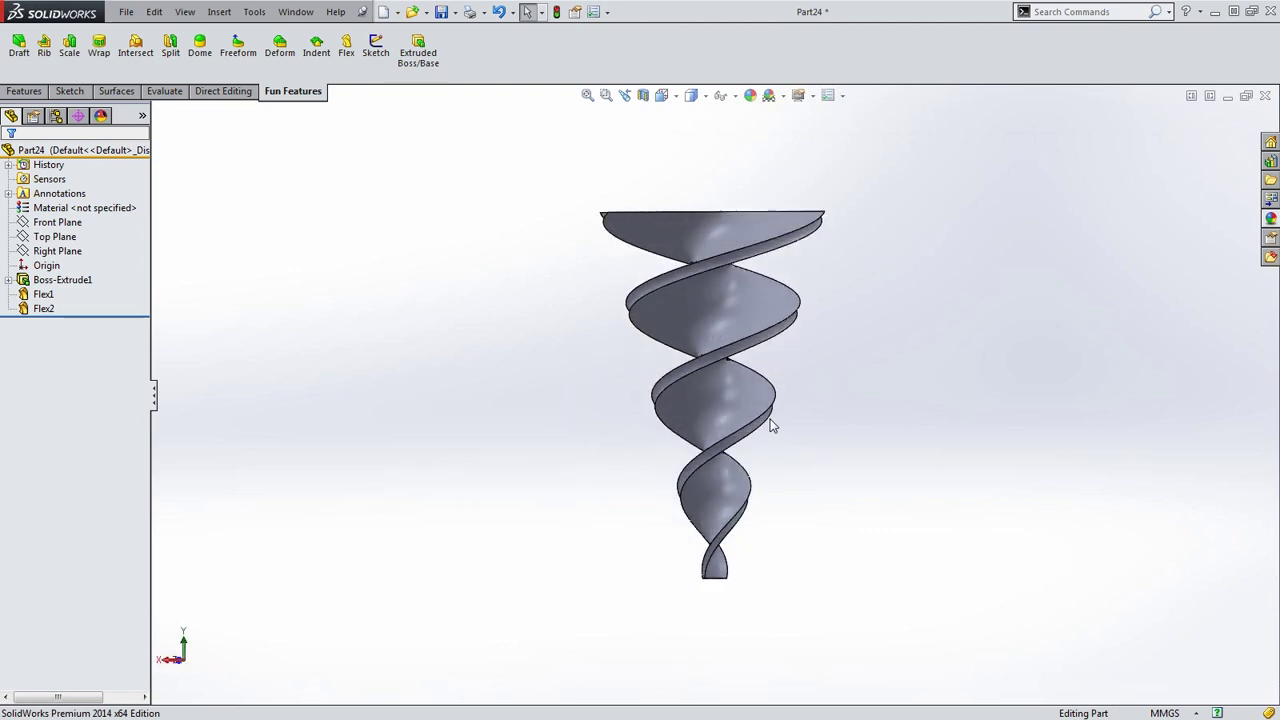
{"action": "key", "text": "Left"}
{"action": "key", "text": "Left"}
{"action": "key", "text": "Left"}
{"action": "key", "text": "Left"}
{"action": "key", "text": "Left"}
{"action": "key", "text": "Left"}
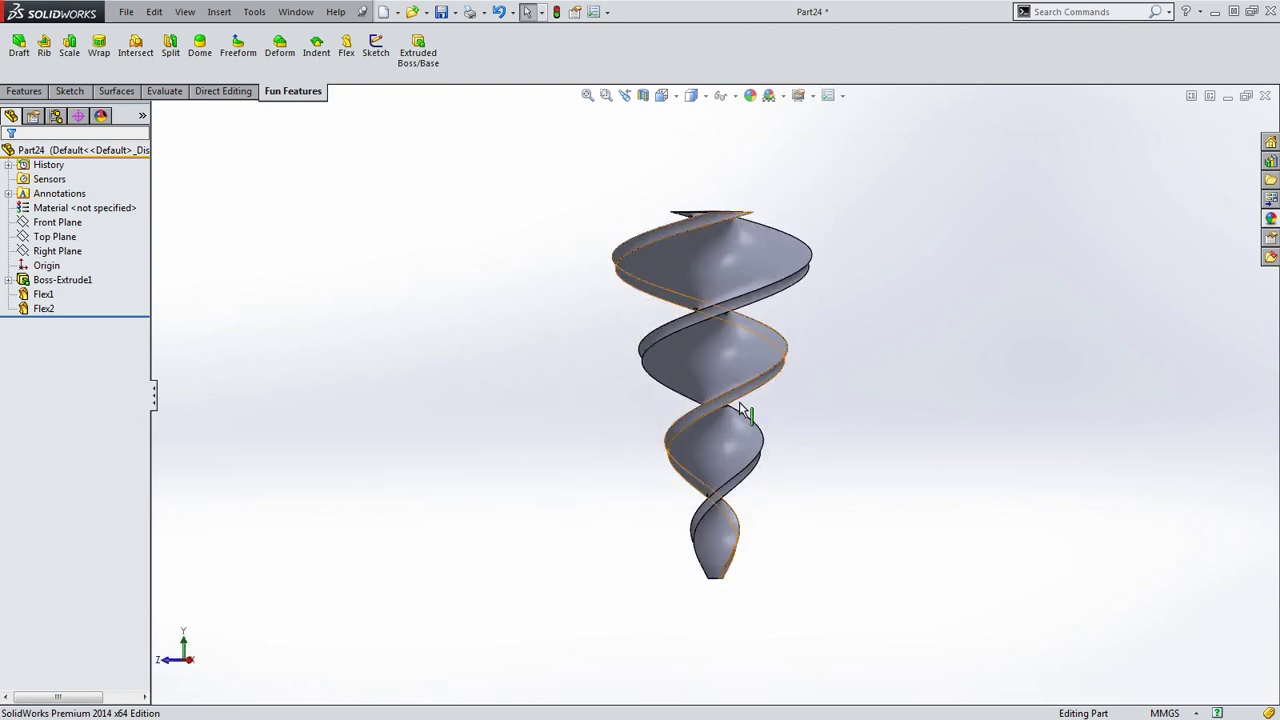
Measure the distance between an edge at the wide upper end and an edge at the narrow lower end
{"action": "left_click", "coordinate": [738, 216]}
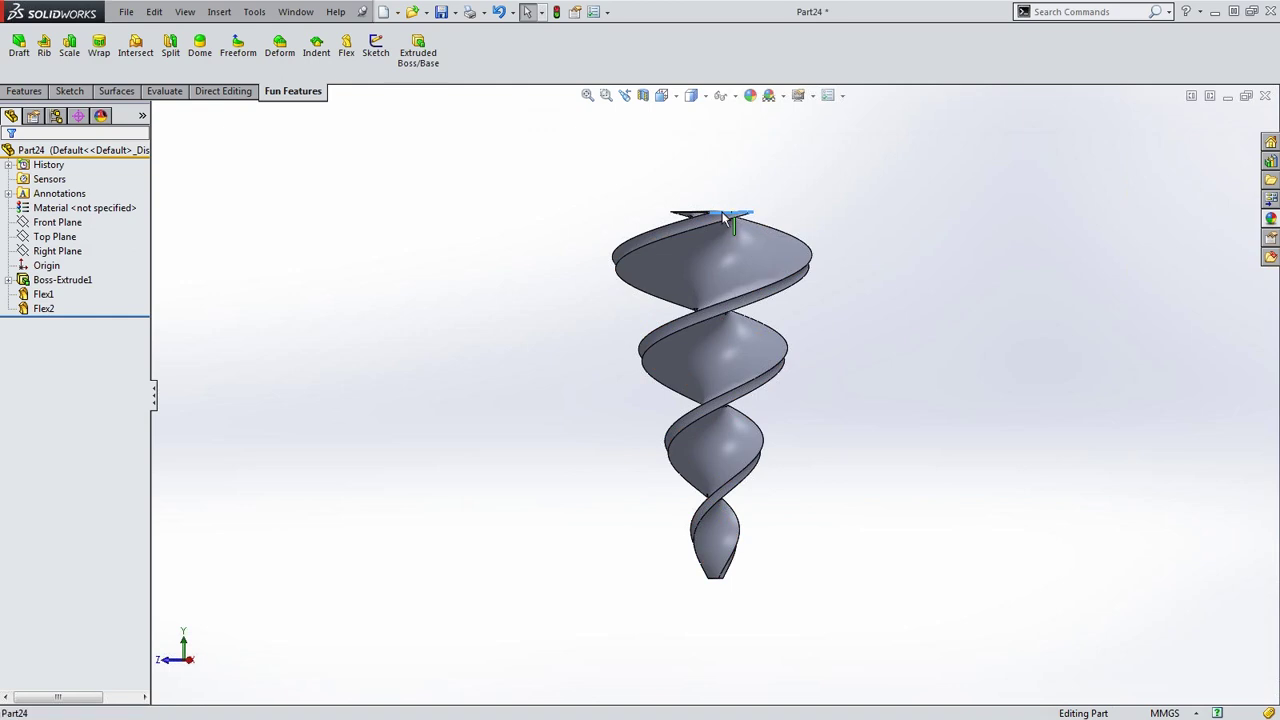
{"action": "left_click", "coordinate": [716, 578], "text": "ctrl"}
{"action": "right_click_drag", "start_coordinate": [909, 432], "coordinate": [1123, 437]}
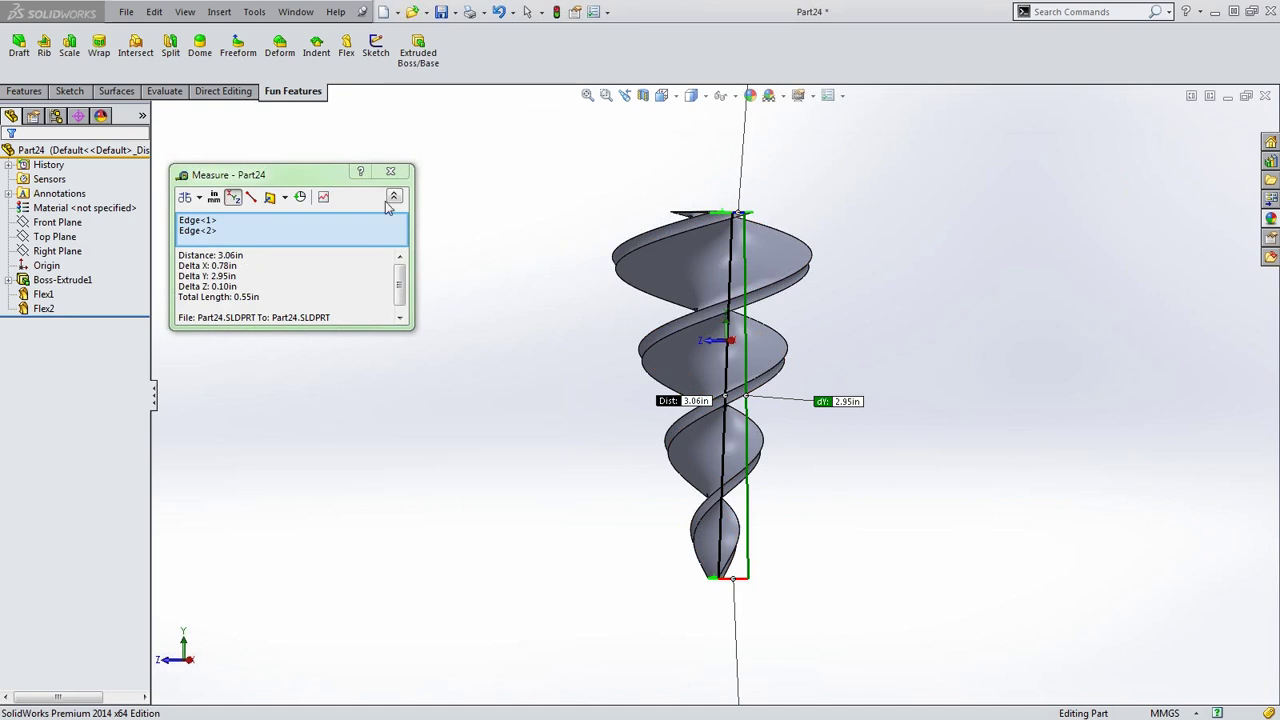
{"action": "left_click", "coordinate": [390, 171]}
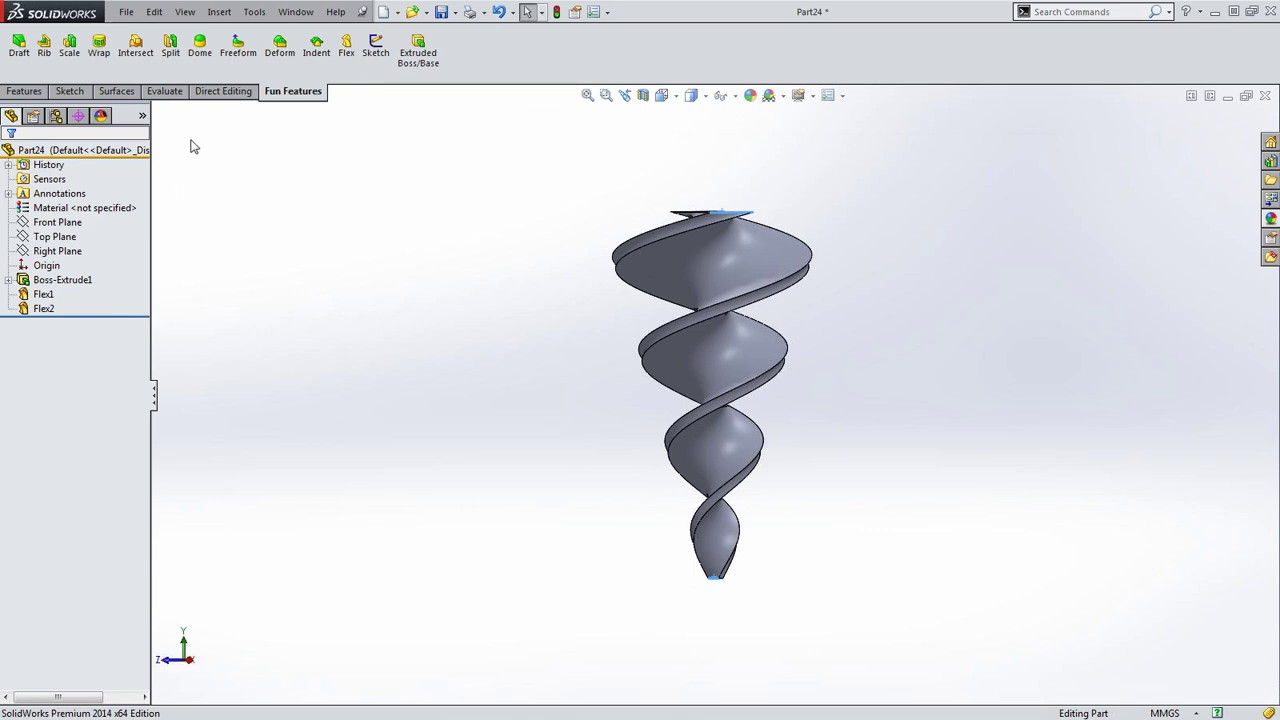
Stretch the tapered twisted body by 130 mm with a Flex feature of the Stretching type
{"action": "left_click", "coordinate": [347, 52]}
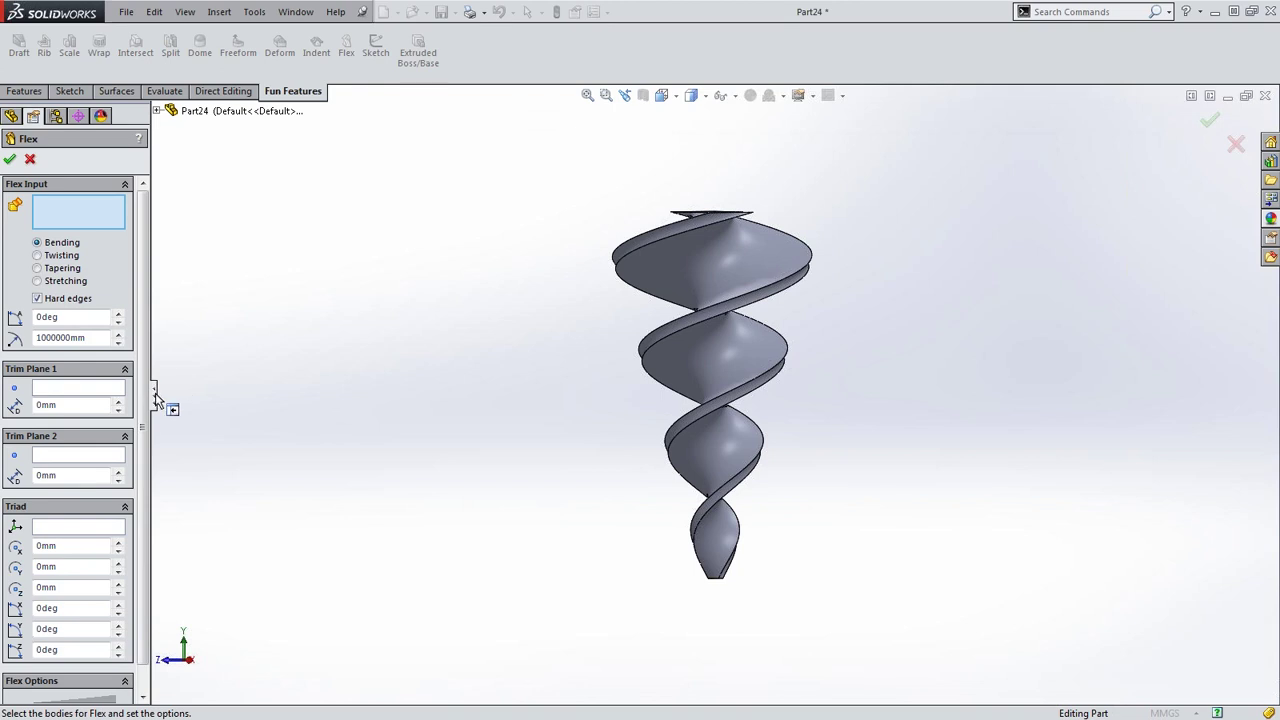
{"action": "left_click", "coordinate": [38, 281]}
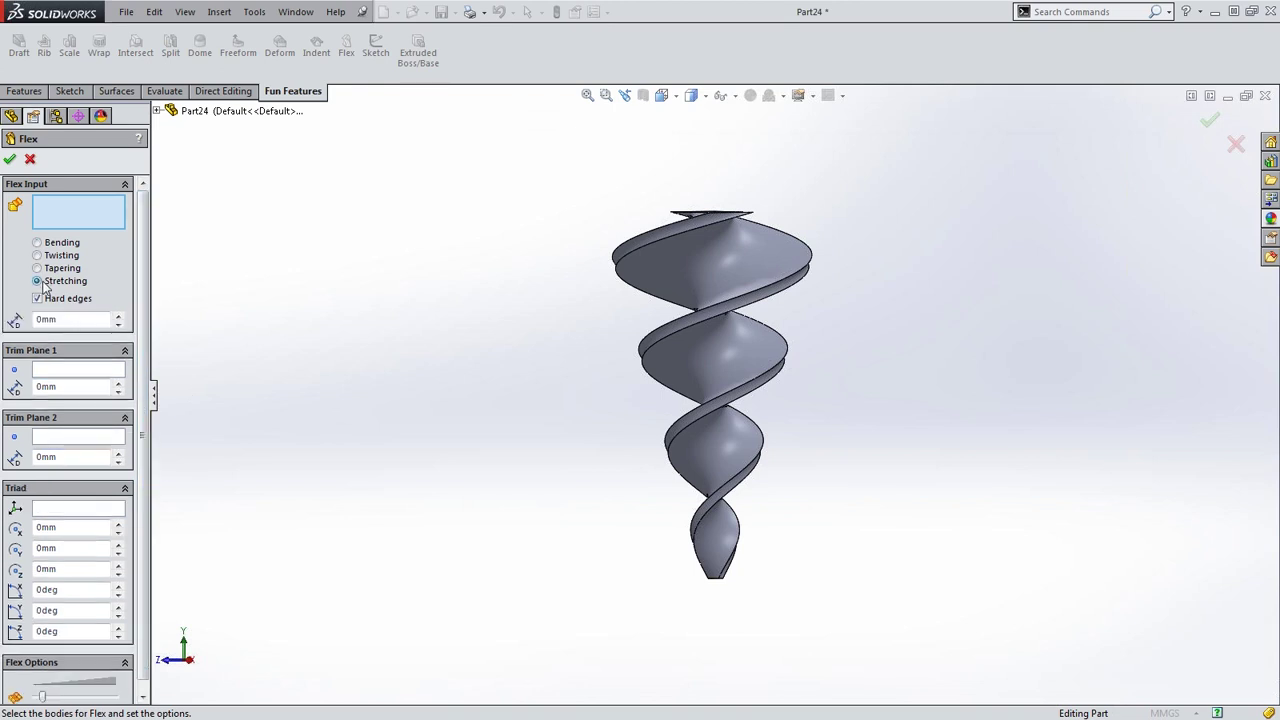
{"action": "left_click", "coordinate": [677, 295]}
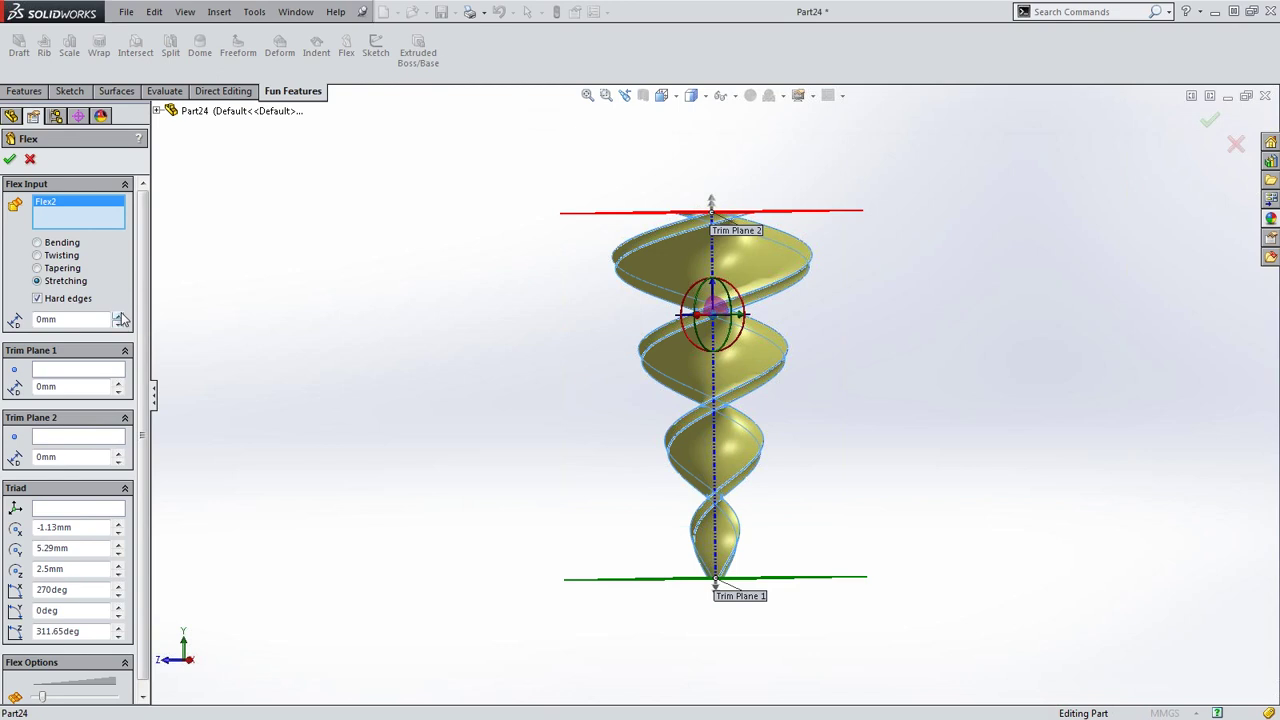
{"action": "left_click_drag", "start_coordinate": [119, 315], "coordinate": [119, 318]}
{"action": "key", "text": "f"}
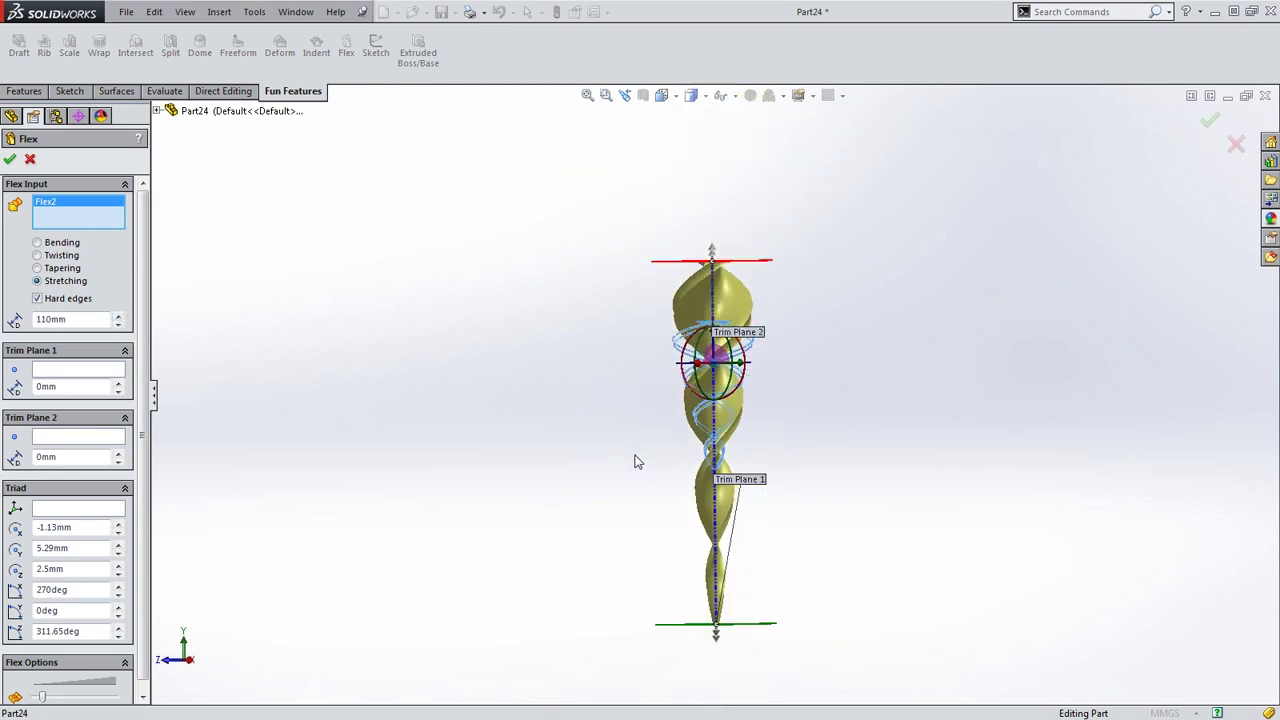
{"action": "scroll", "coordinate": [834, 554], "scroll_direction": "down", "scroll_amount": 2}
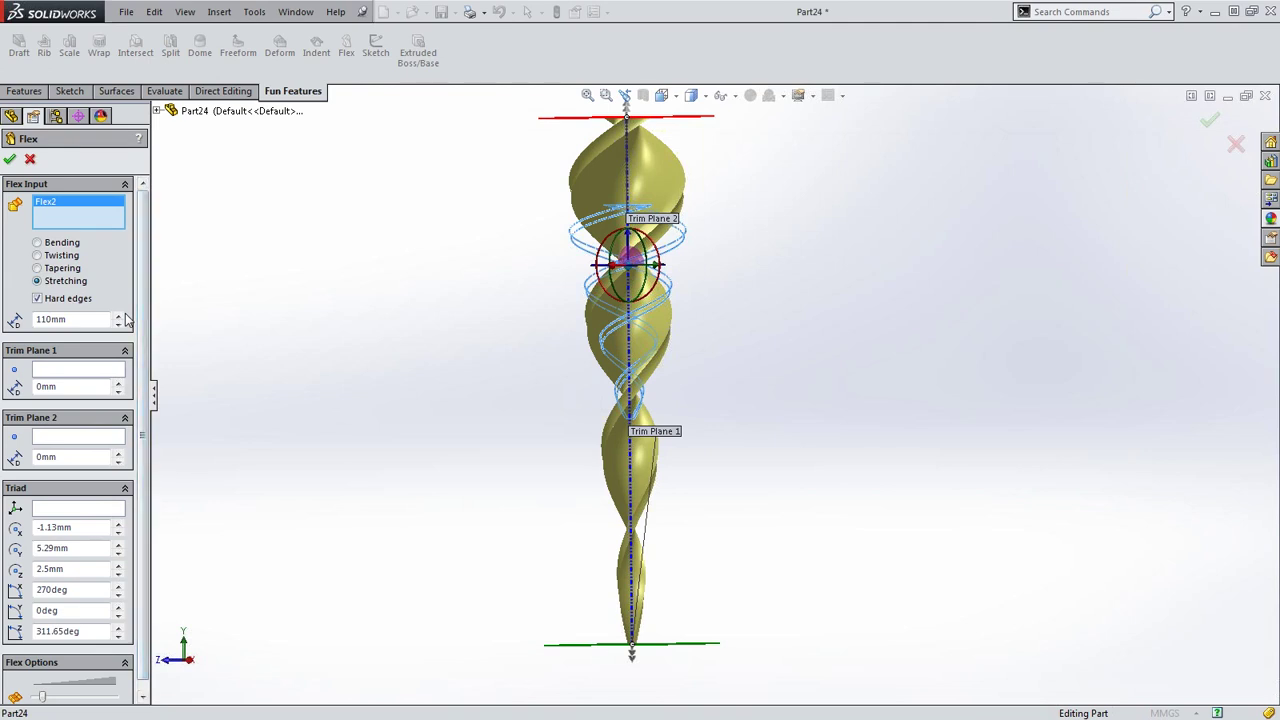
{"action": "left_click_drag", "start_coordinate": [119, 315], "coordinate": [119, 315]}
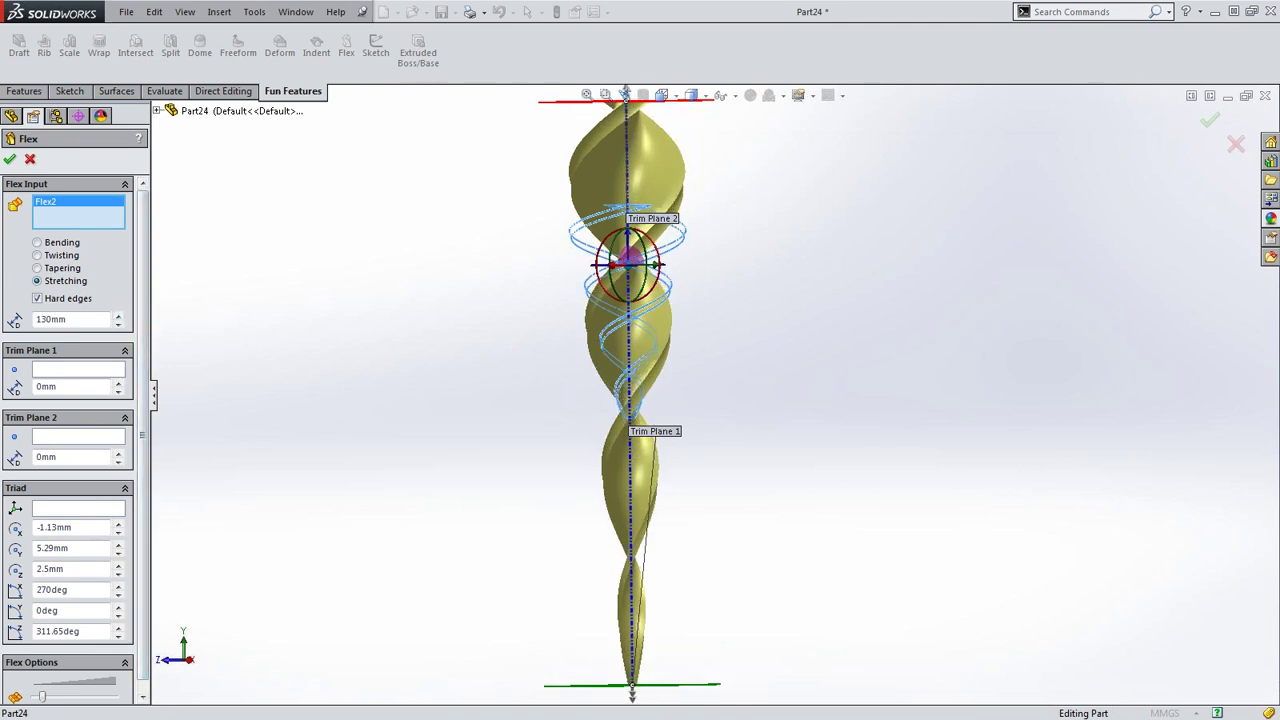
{"action": "left_click", "coordinate": [10, 161]}
Spin the stretched spiral body around its vertical axis to examine its shape from all sides
{"action": "scroll", "coordinate": [709, 492], "scroll_direction": "up", "scroll_amount": 3}
{"action": "scroll", "coordinate": [705, 481], "scroll_direction": "down", "scroll_amount": 1}
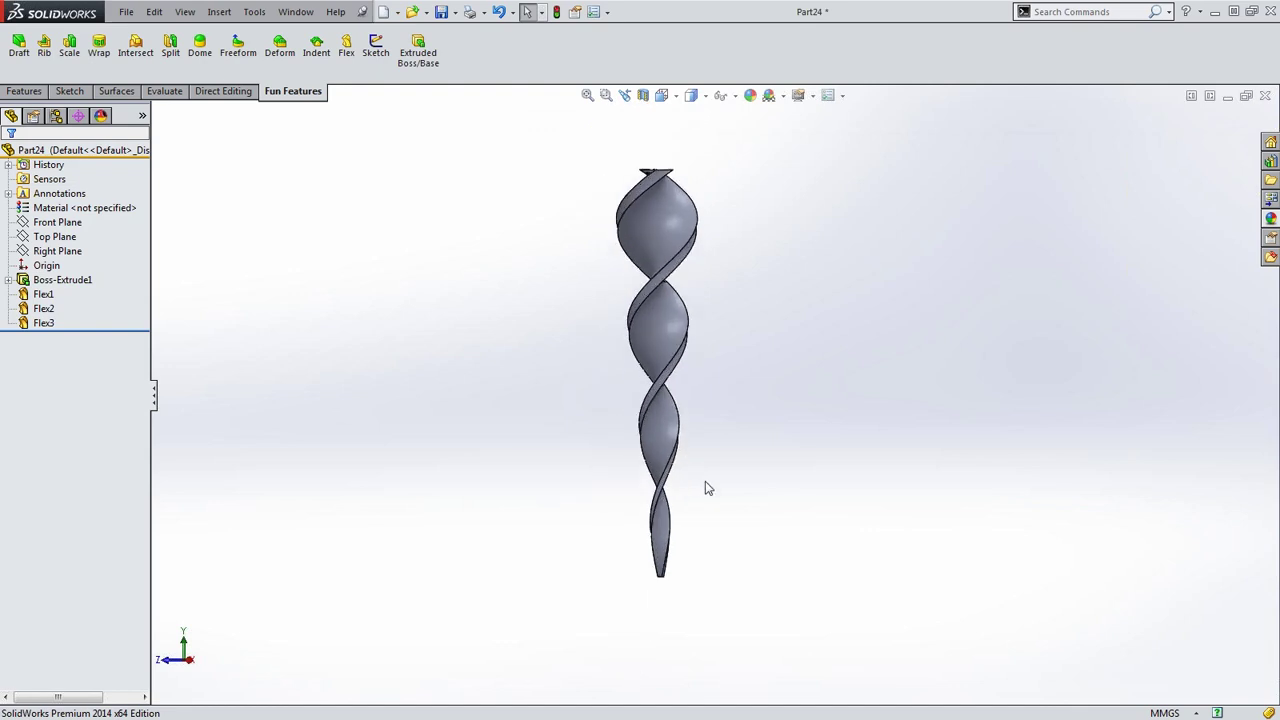
{"action": "scroll", "coordinate": [722, 415], "scroll_direction": "up", "scroll_amount": 1}
{"action": "key", "text": "ctrl+1"}
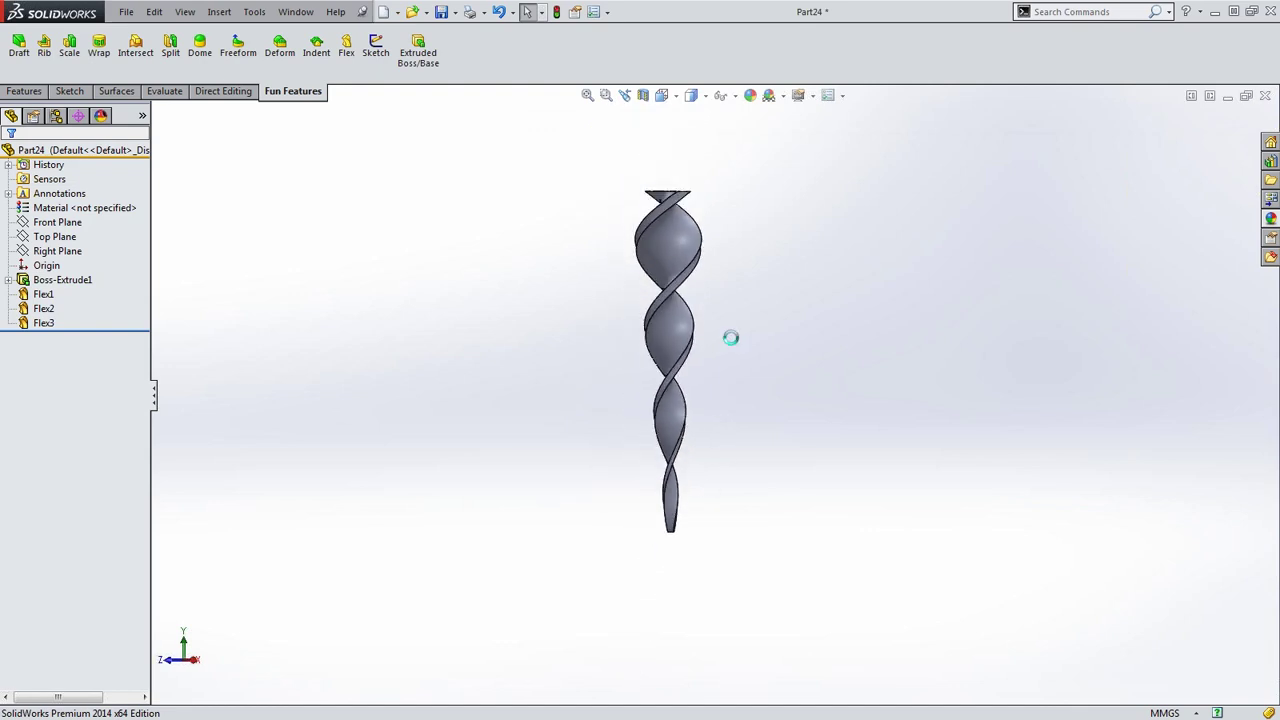
{"action": "key", "text": "Right"}
{"action": "key", "text": "Right"}
{"action": "key", "text": "Right"}
{"action": "key", "text": "Right"}
{"action": "key", "text": "Right"}
{"action": "key", "text": "Right"}
{"action": "key", "text": "Right"}
{"action": "key", "text": "Right"}
{"action": "key", "text": "Right"}
{"action": "key", "text": "Right"}
{"action": "key", "text": "Right"}
{"action": "key", "text": "Right"}
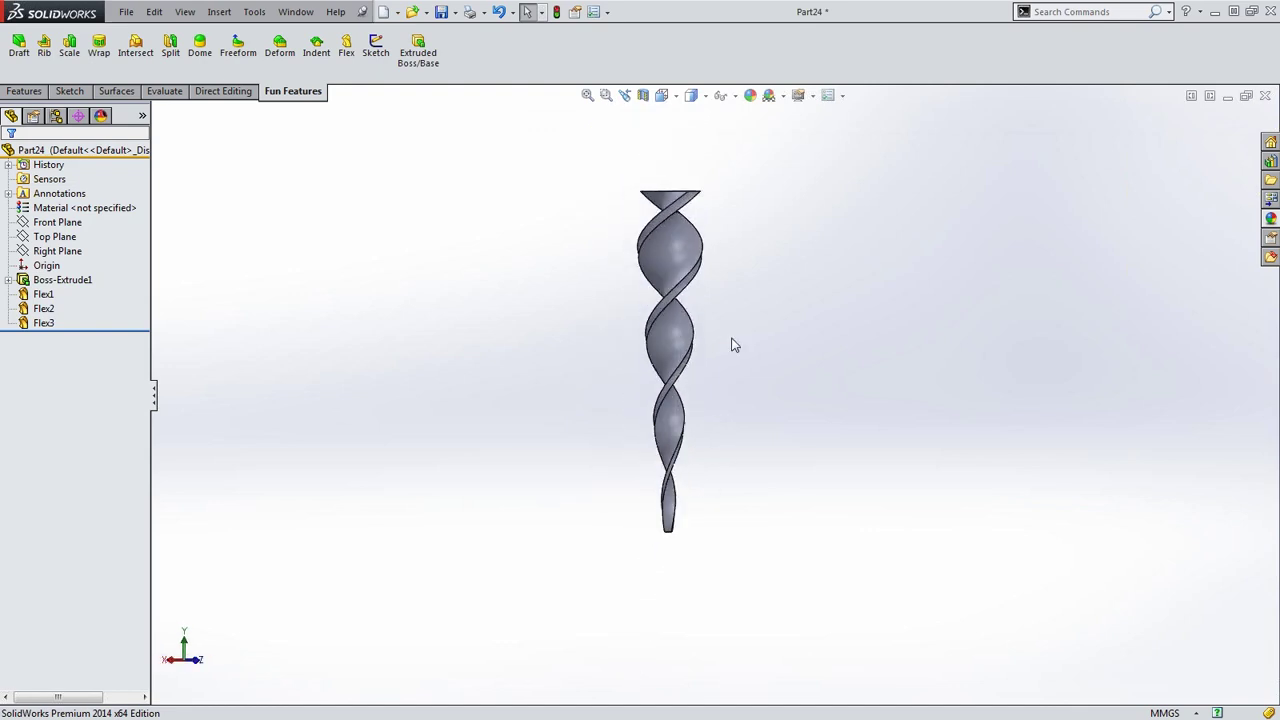
{"action": "key", "text": "Right"}
{"action": "key", "text": "Right"}
{"action": "key", "text": "Right"}
{"action": "key", "text": "Right"}
{"action": "key", "text": "Right"}
{"action": "key", "text": "Right"}
{"action": "key", "text": "Right"}
{"action": "key", "text": "Right"}
{"action": "key", "text": "Right"}
{"action": "key", "text": "Right"}
{"action": "key", "text": "Right"}
{"action": "key", "text": "Right"}
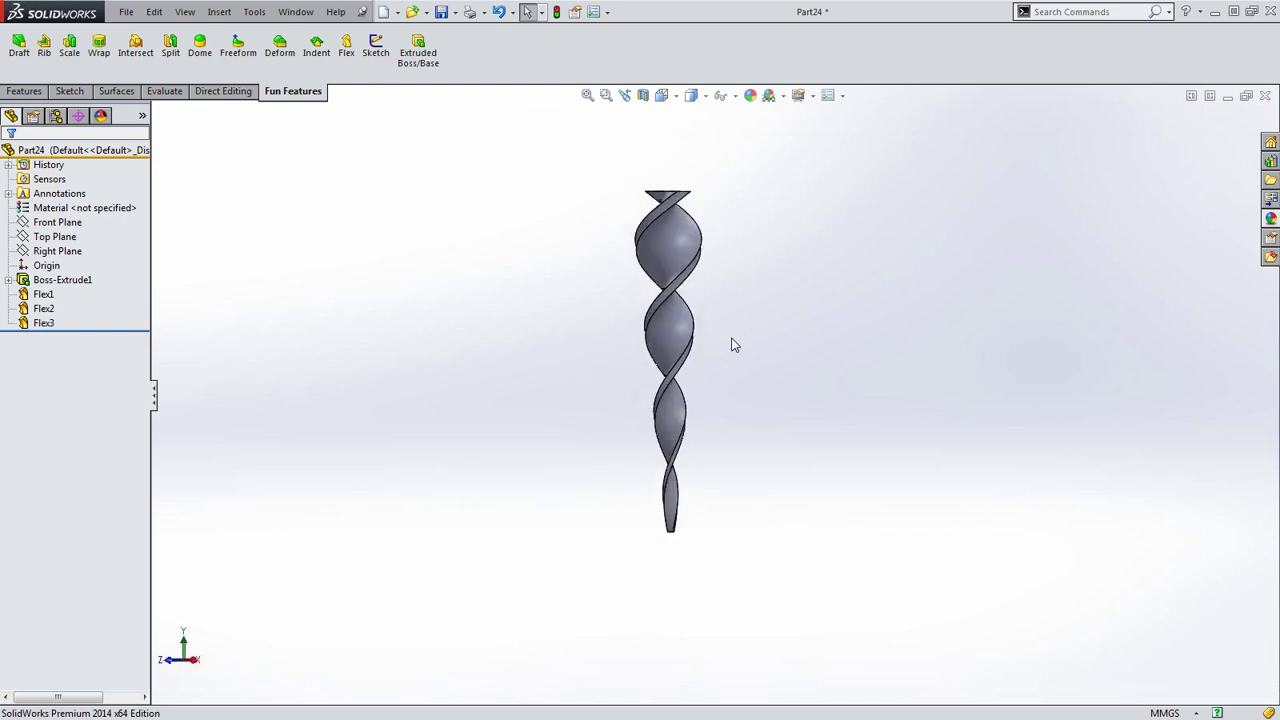
{"action": "key", "text": "Right"}
{"action": "key", "text": "Right"}
{"action": "key", "text": "Right"}
{"action": "key", "text": "Right"}
{"action": "key", "text": "Right"}
{"action": "key", "text": "Right"}
{"action": "key", "text": "Right"}
{"action": "key", "text": "Right"}
{"action": "key", "text": "Right"}
{"action": "key", "text": "Right"}
{"action": "key", "text": "Right"}
{"action": "key", "text": "Right"}
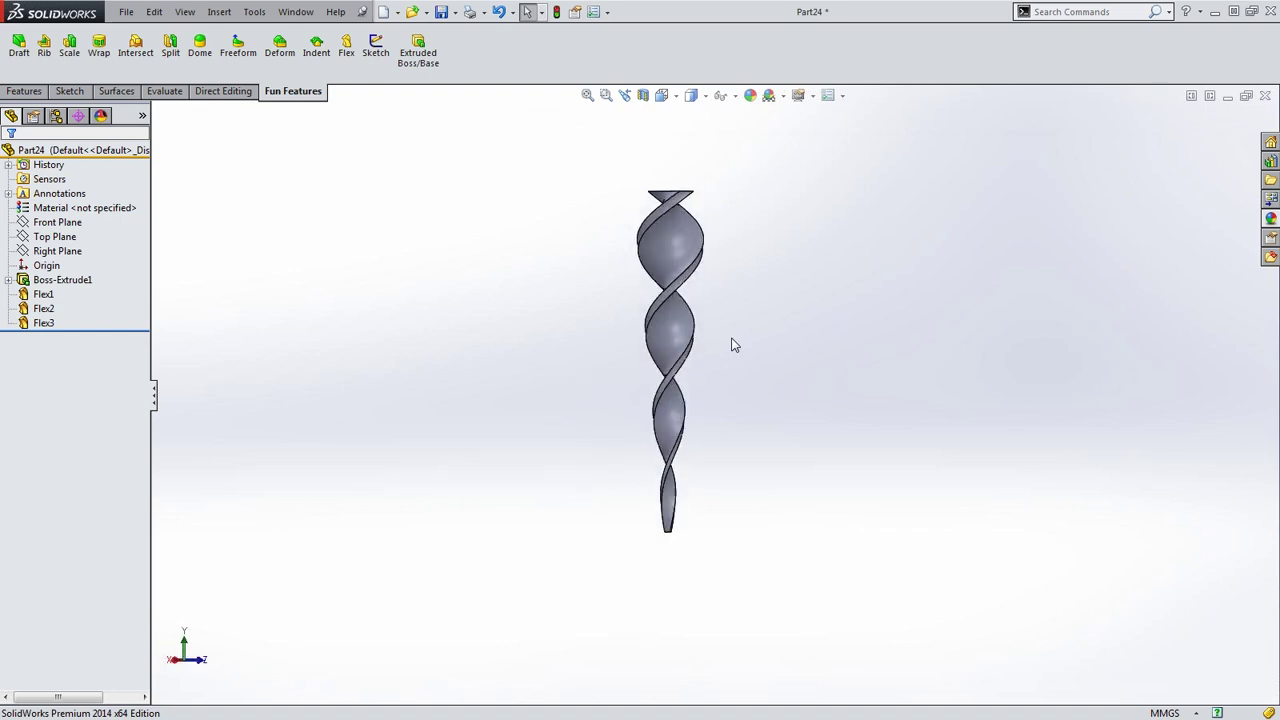
{"action": "key", "text": "Right"}
{"action": "key", "text": "Right"}
{"action": "key", "text": "Right"}
{"action": "key", "text": "Right"}
{"action": "key", "text": "Right"}
{"action": "key", "text": "Right"}
{"action": "key", "text": "Right"}
{"action": "key", "text": "Right"}
{"action": "key", "text": "Right"}
{"action": "key", "text": "Right"}
{"action": "key", "text": "Right"}
{"action": "key", "text": "Right"}
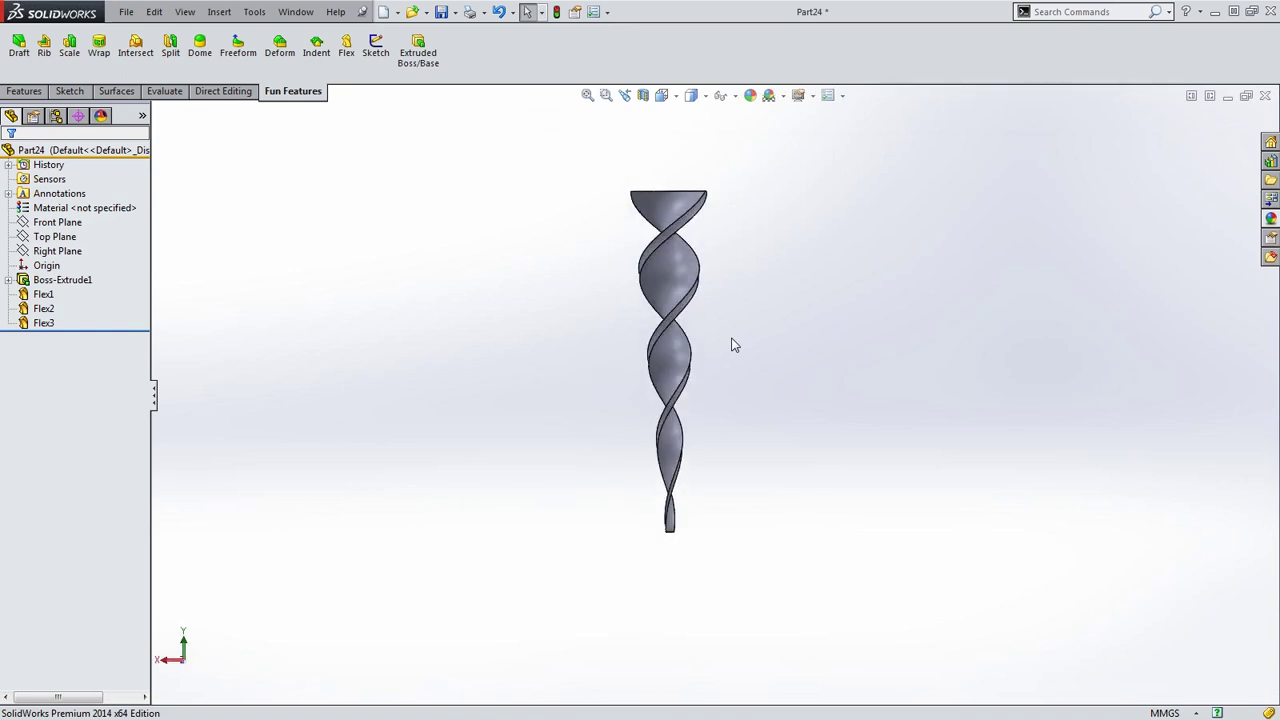
{"action": "key", "text": "Right"}
{"action": "key", "text": "Right"}
{"action": "key", "text": "Right"}
{"action": "key", "text": "Right"}
{"action": "key", "text": "Right"}
{"action": "key", "text": "Right"}
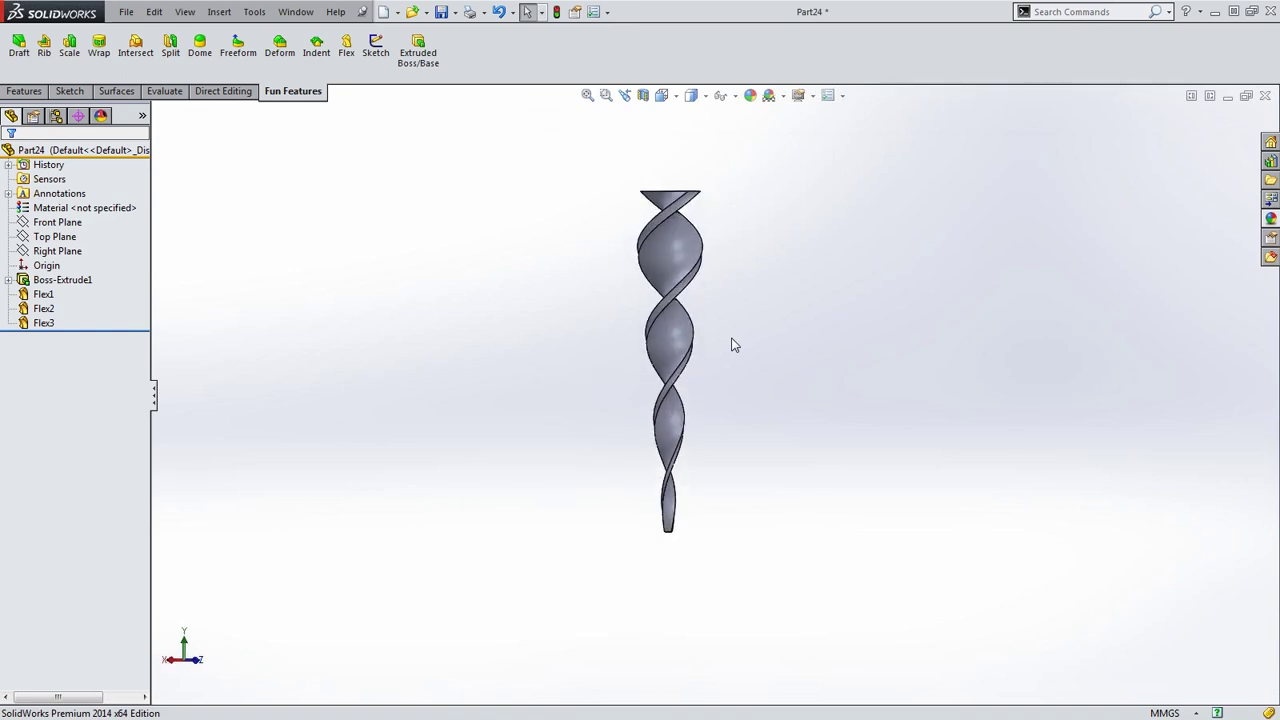
Rotate the stretched spiral back and forth about its vertical axis to inspect its twist and taper along the length
{"action": "key", "text": "Right"}
{"action": "key", "text": "Right"}
{"action": "key", "text": "Right"}
{"action": "key", "text": "Right"}
{"action": "key", "text": "Right"}
{"action": "key", "text": "Right"}
{"action": "key", "text": "Right"}
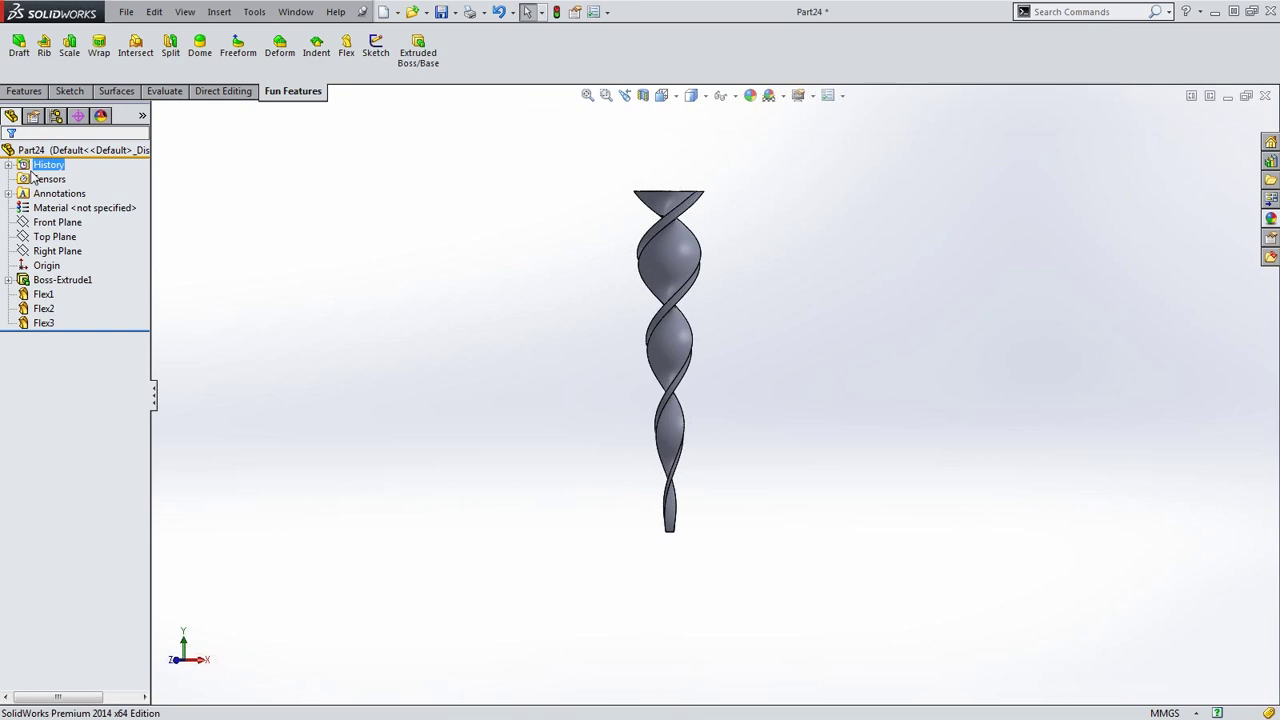
{"action": "mouse_move", "coordinate": [109, 329]}
{"action": "left_mouse_down"}
{"action": "mouse_move", "coordinate": [109, 286]}
{"action": "mouse_move", "coordinate": [134, 330]}
{"action": "left_mouse_up"}
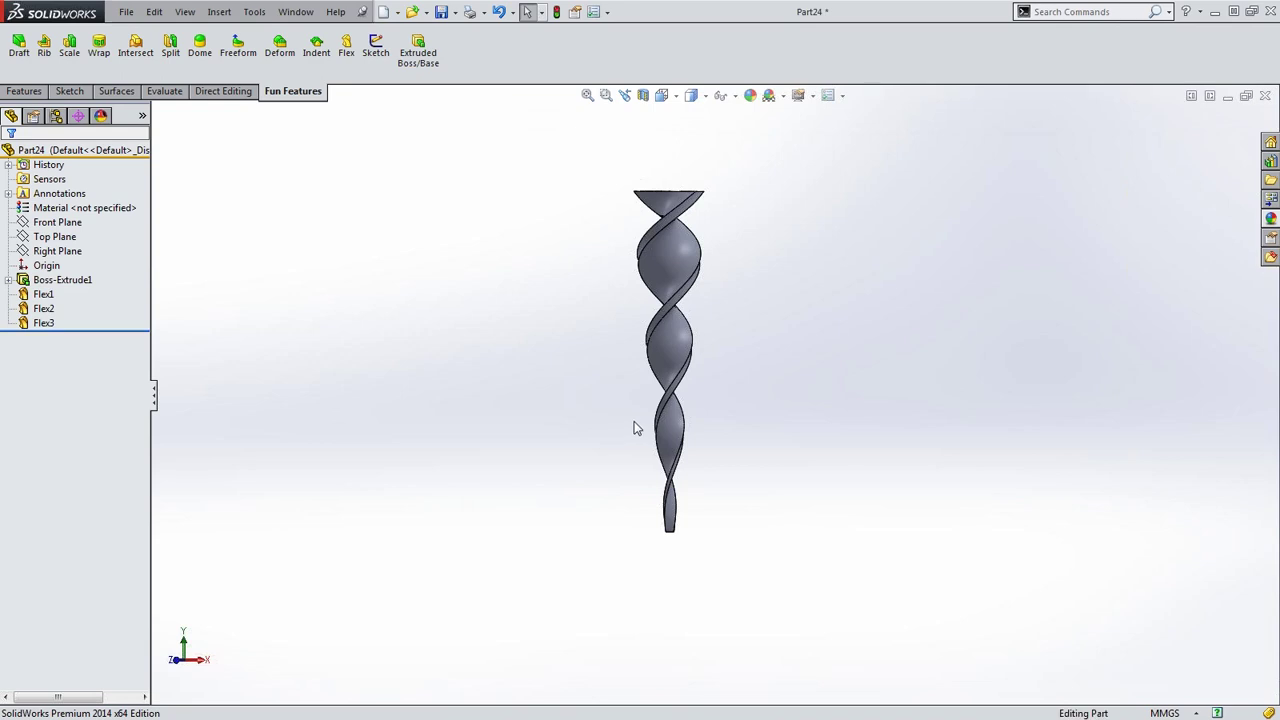
{"action": "key", "text": "Left"}
{"action": "key", "text": "Left"}
{"action": "key", "text": "Left"}
{"action": "key", "text": "Left"}
{"action": "key", "text": "Left"}
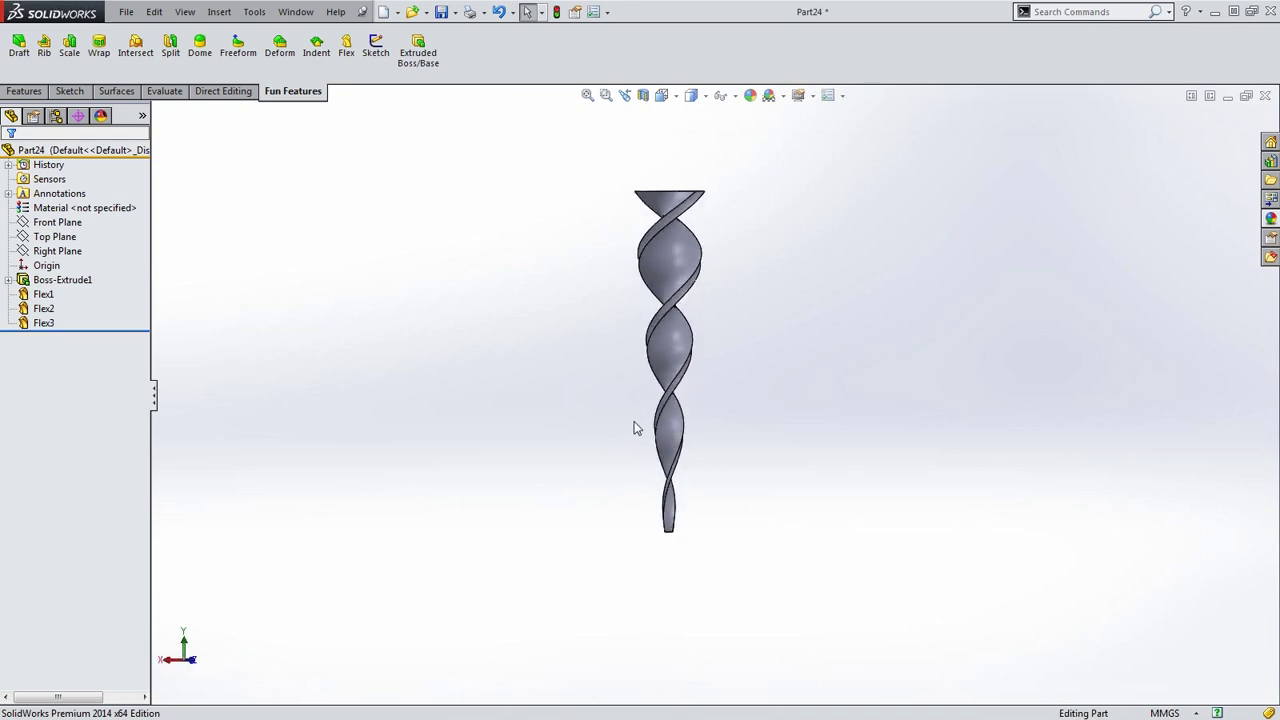
Start a Flex feature of the Bending type on the spiral body and raise the bend angle to 105 degrees
{"action": "left_click", "coordinate": [347, 55]}
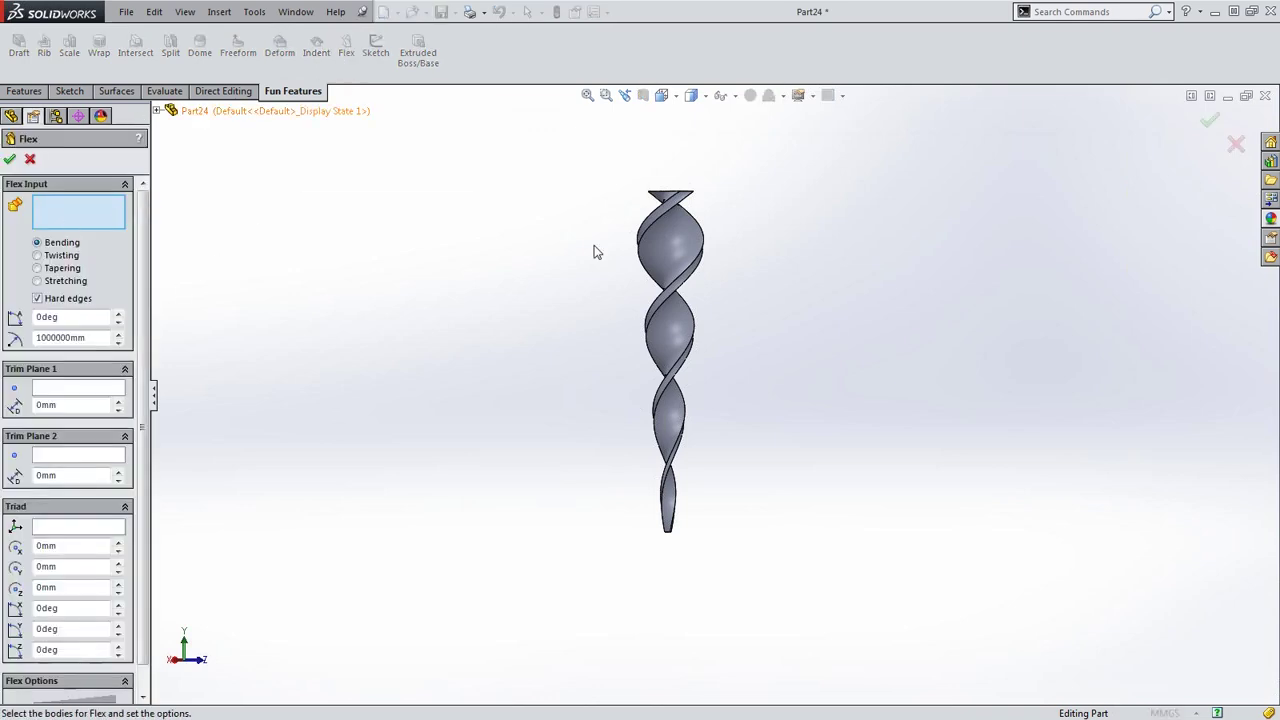
{"action": "left_click", "coordinate": [678, 258]}
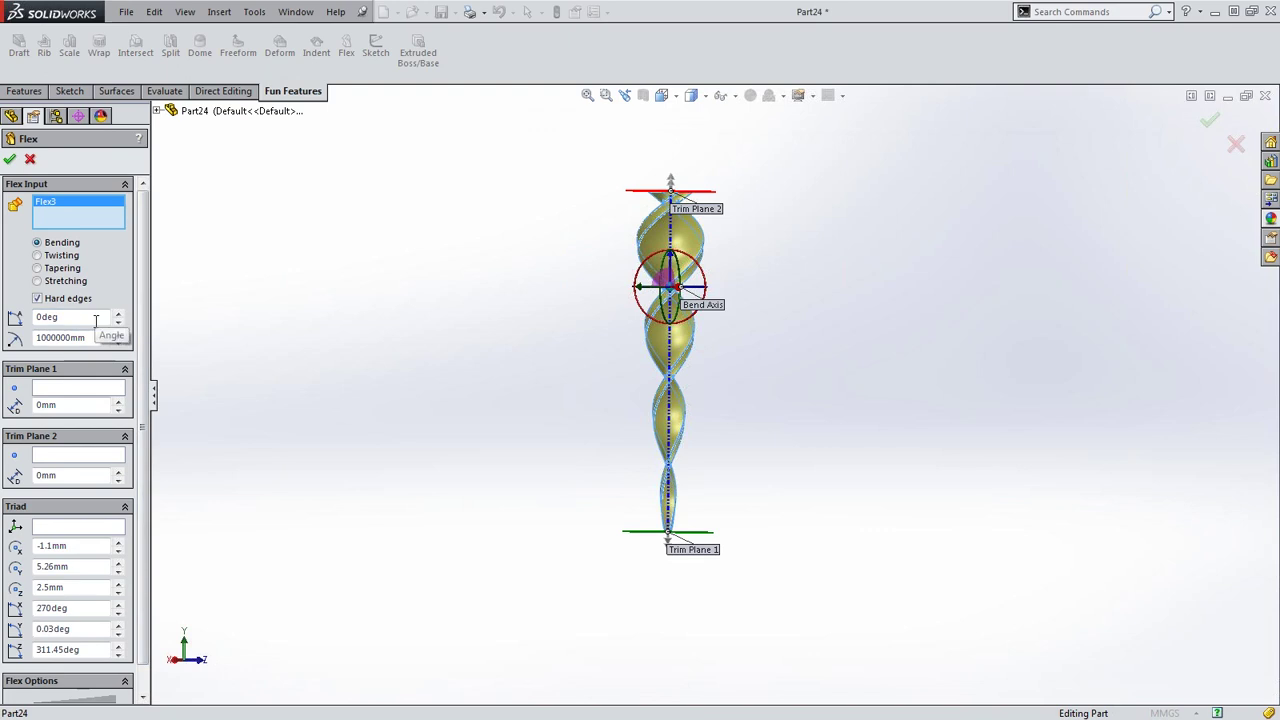
{"action": "left_click_drag", "start_coordinate": [119, 317], "coordinate": [119, 318]}
{"action": "key", "text": "Left"}
{"action": "key", "text": "Left"}
{"action": "key", "text": "Left"}
{"action": "key", "text": "Left"}
{"action": "key", "text": "Left"}
{"action": "key", "text": "Left"}
{"action": "key", "text": "Left"}
{"action": "key", "text": "Left"}
{"action": "key", "text": "Left"}
{"action": "key", "text": "Left"}
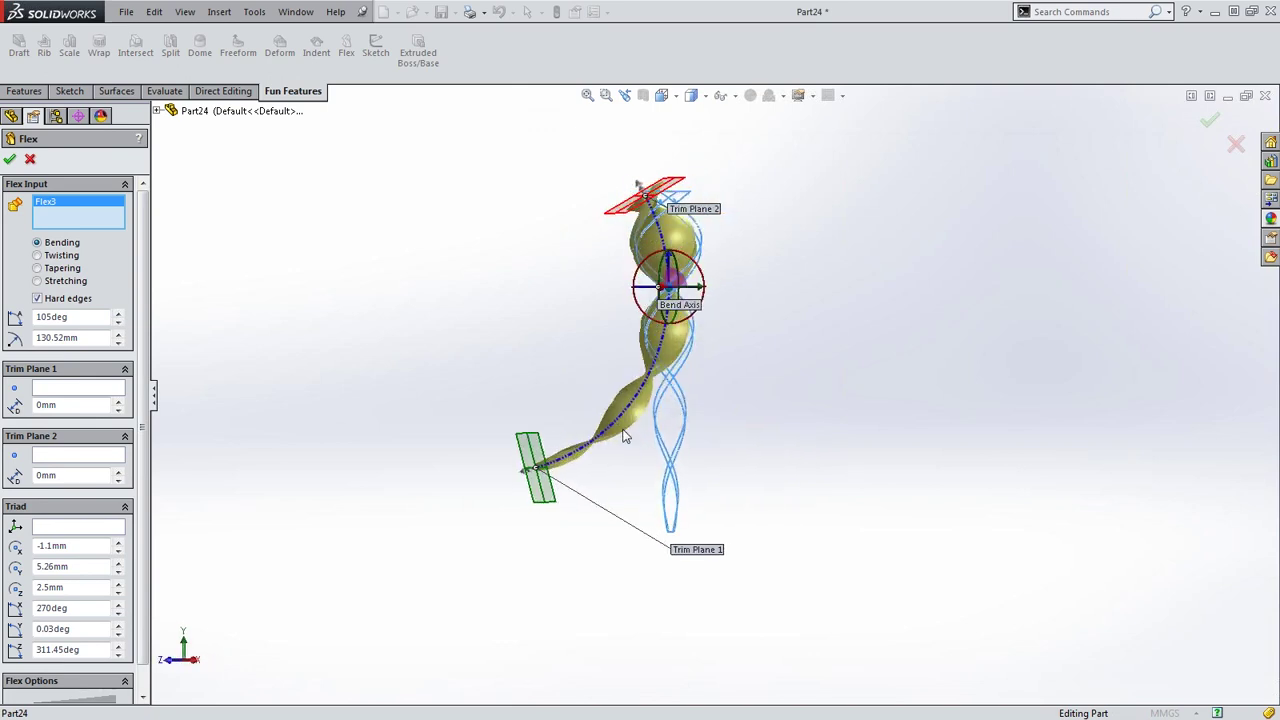
{"action": "key", "text": "Left"}
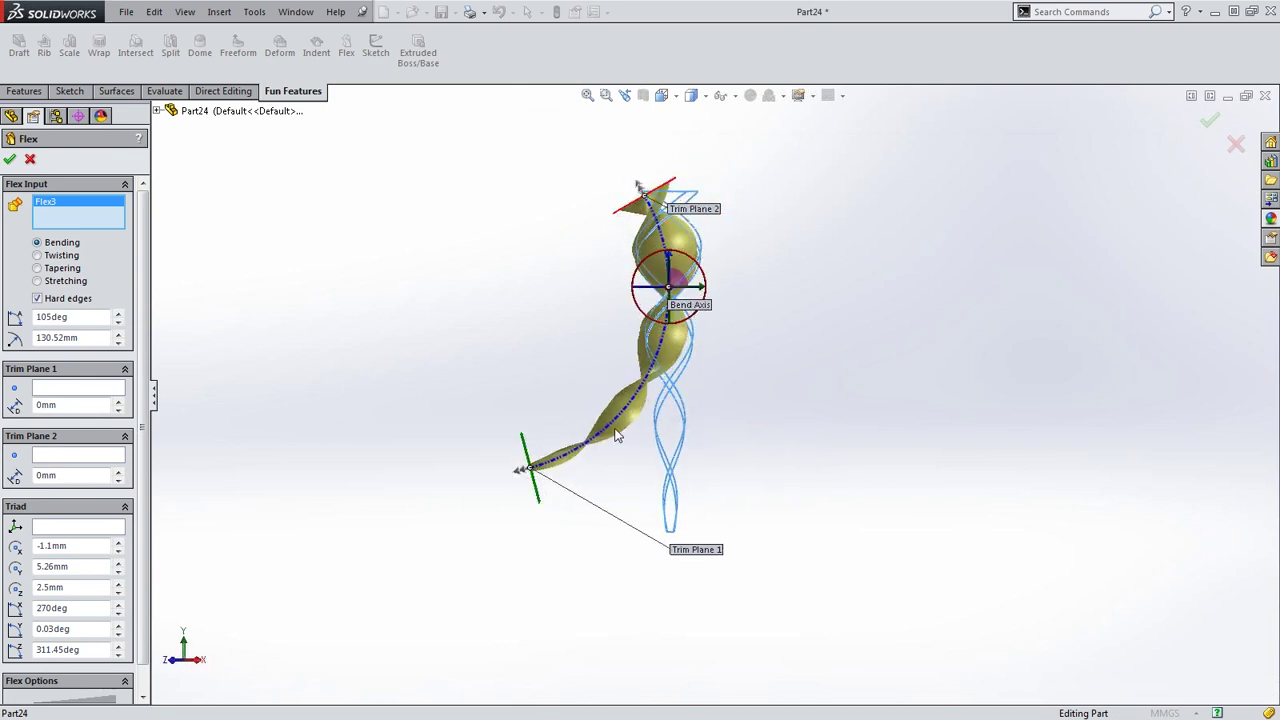
Adjust the bend to a radius of 146.62 mm with an angle of 80.12 degrees and apply the Flex feature
{"action": "left_click", "coordinate": [117, 324]}
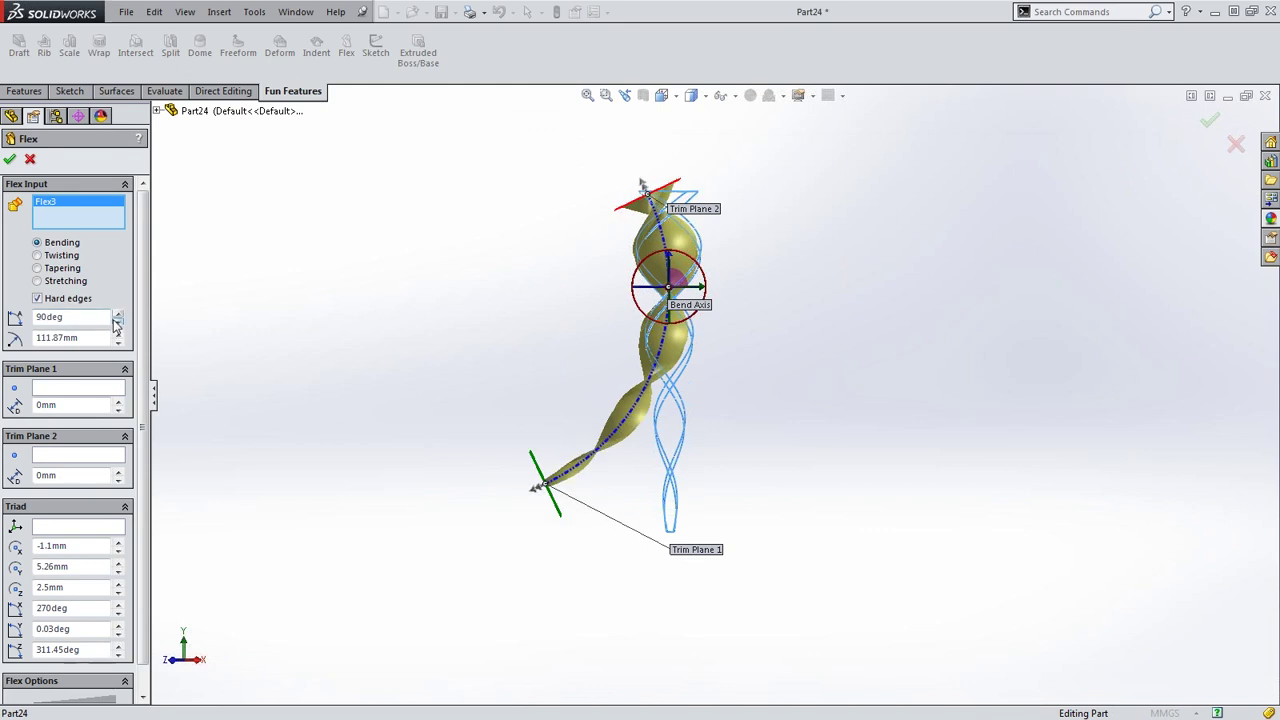
{"action": "left_click", "coordinate": [117, 324]}
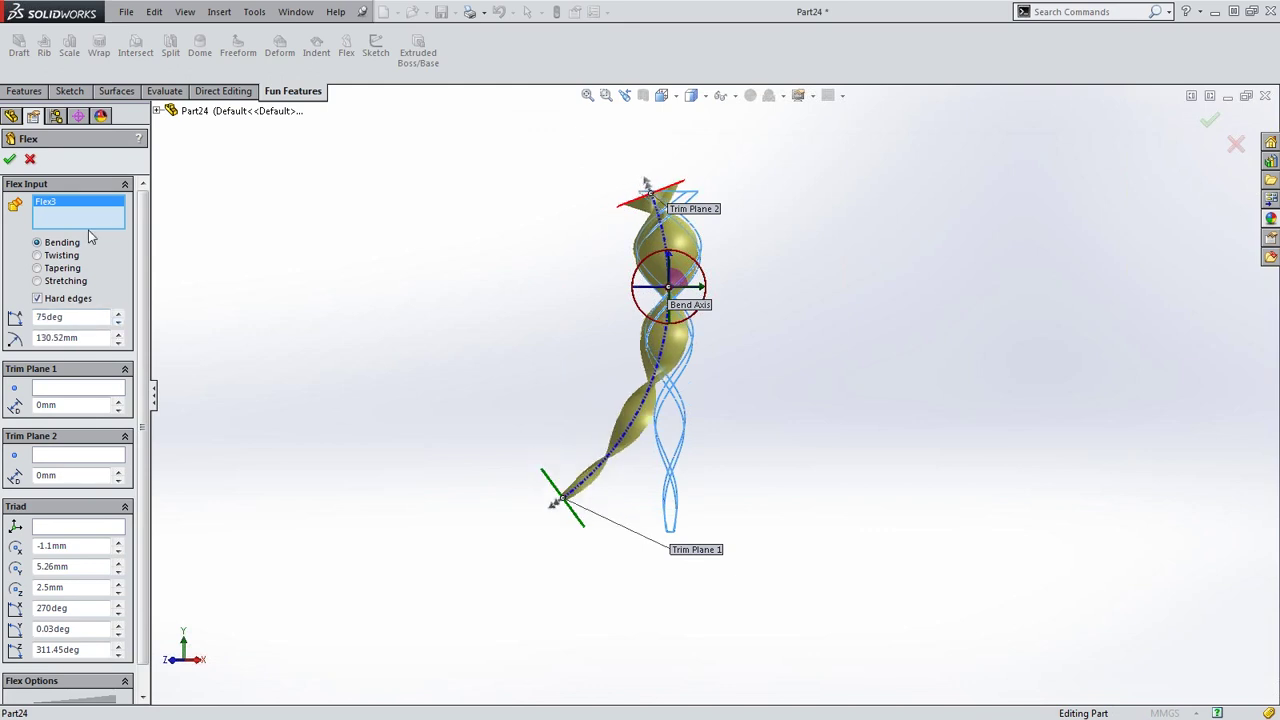
{"action": "left_click", "coordinate": [119, 334]}
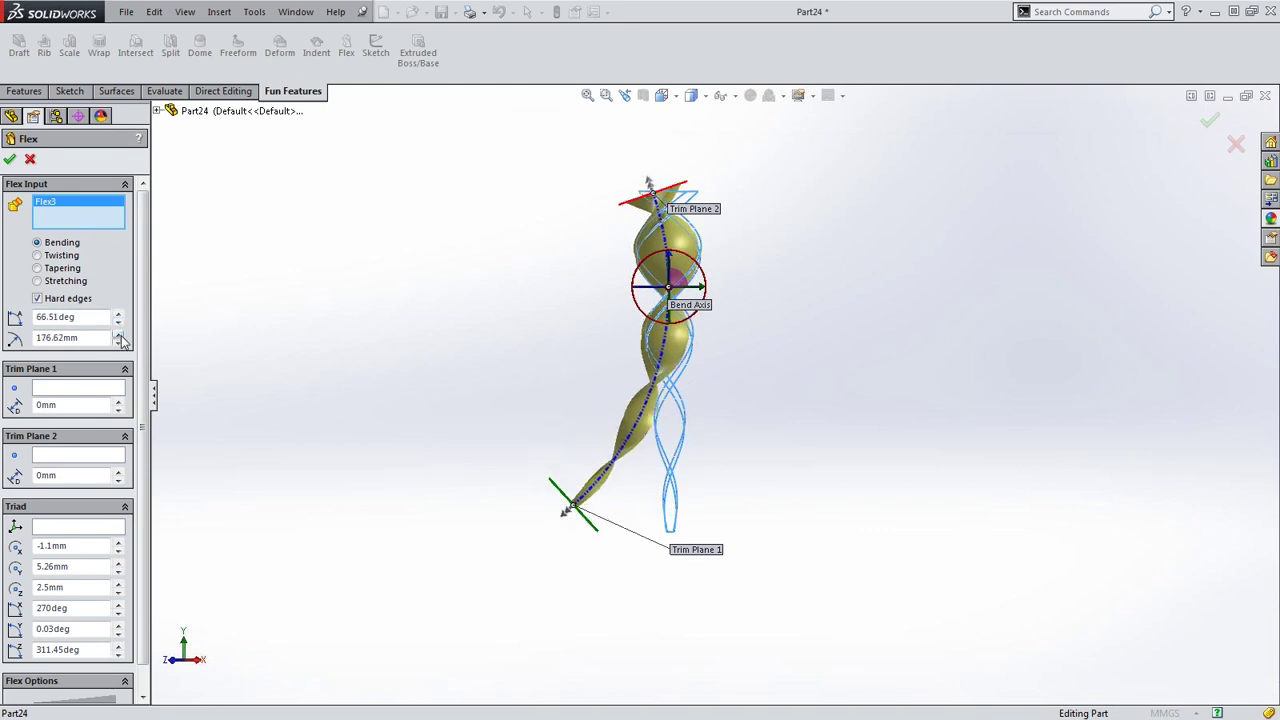
{"action": "left_click", "coordinate": [119, 334]}
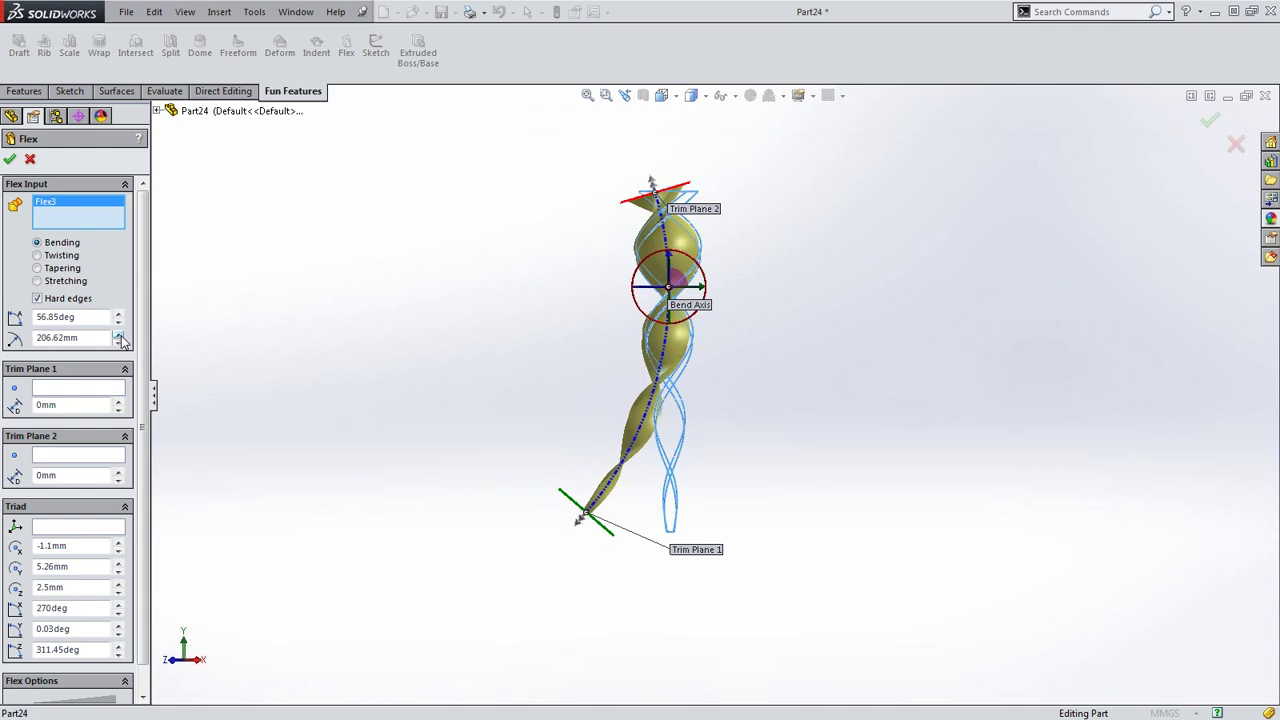
{"action": "left_click", "coordinate": [119, 342]}
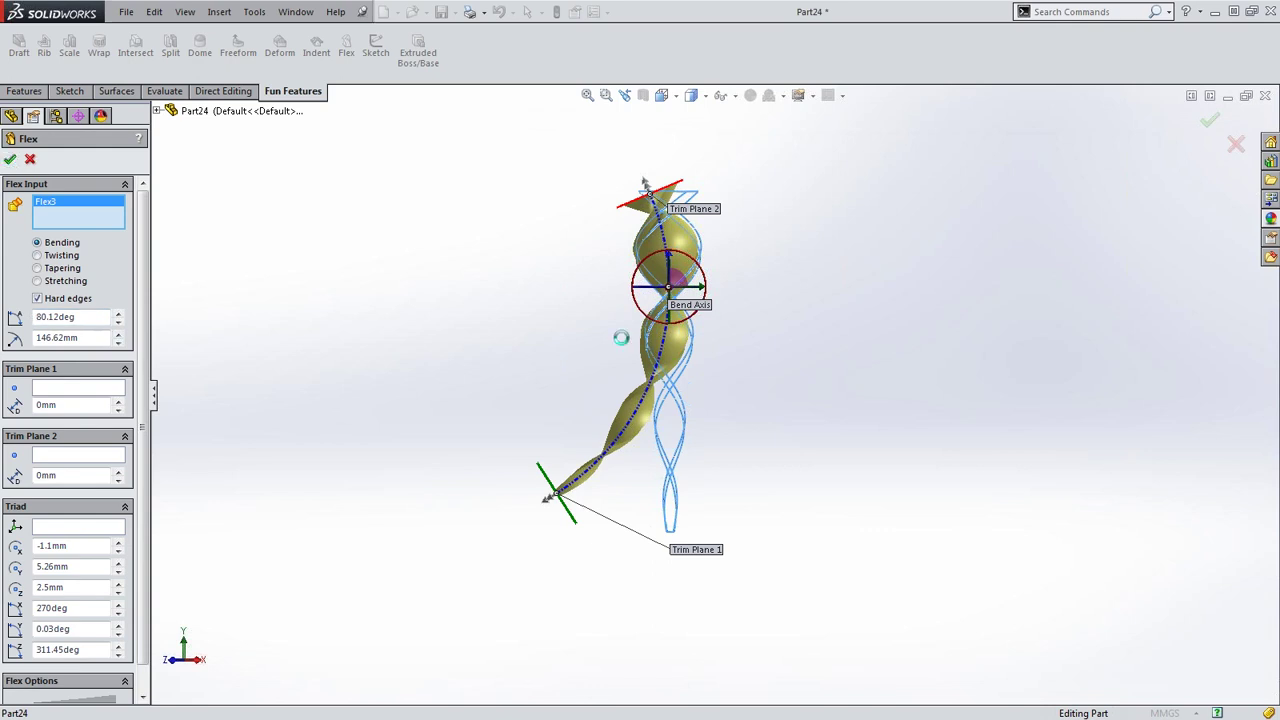
{"action": "key", "text": "Return"}
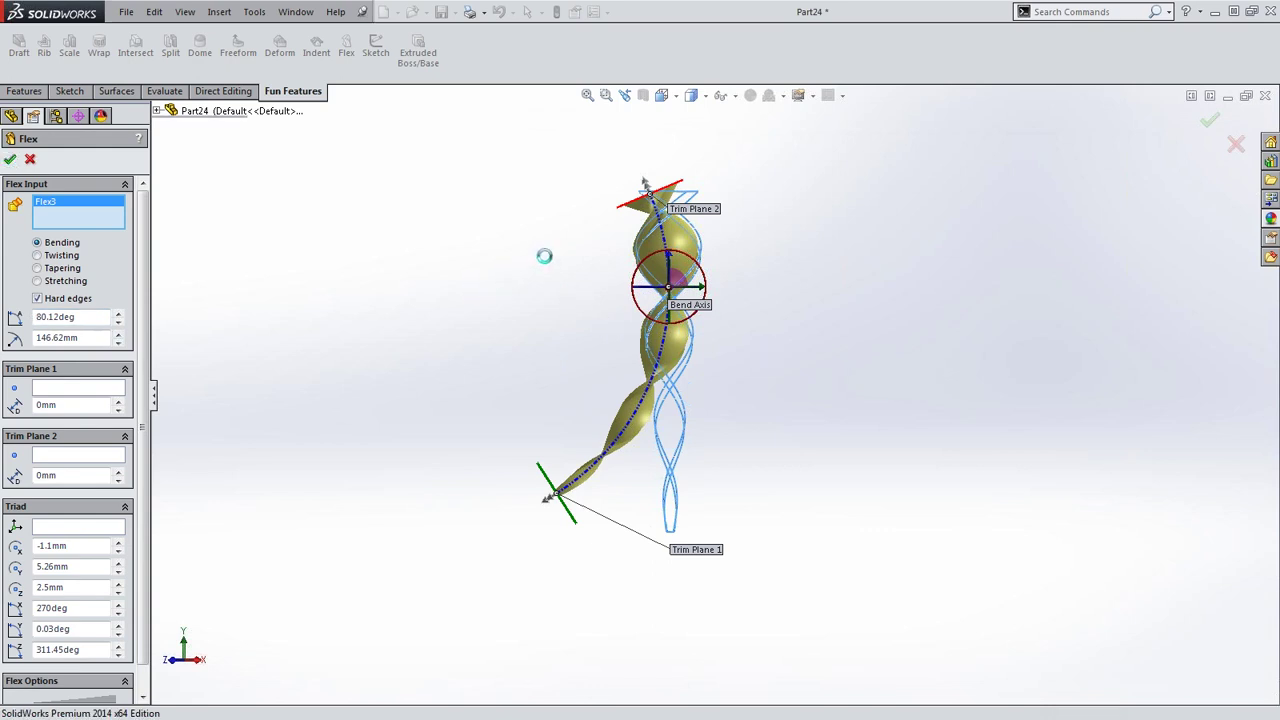
Rotate the bent spiral body about its vertical axis to examine the curve from all sides
{"action": "middle_click_drag", "start_coordinate": [694, 346], "coordinate": [705, 343]}
{"action": "key", "text": "Left"}
{"action": "key", "text": "Left"}
{"action": "key", "text": "Left"}
{"action": "key", "text": "Left"}
{"action": "key", "text": "Left"}
{"action": "key", "text": "Left"}
{"action": "key", "text": "Left"}
{"action": "key", "text": "Left"}
{"action": "key", "text": "Left"}
{"action": "key", "text": "Left"}
{"action": "key", "text": "Left"}
{"action": "key", "text": "Left"}
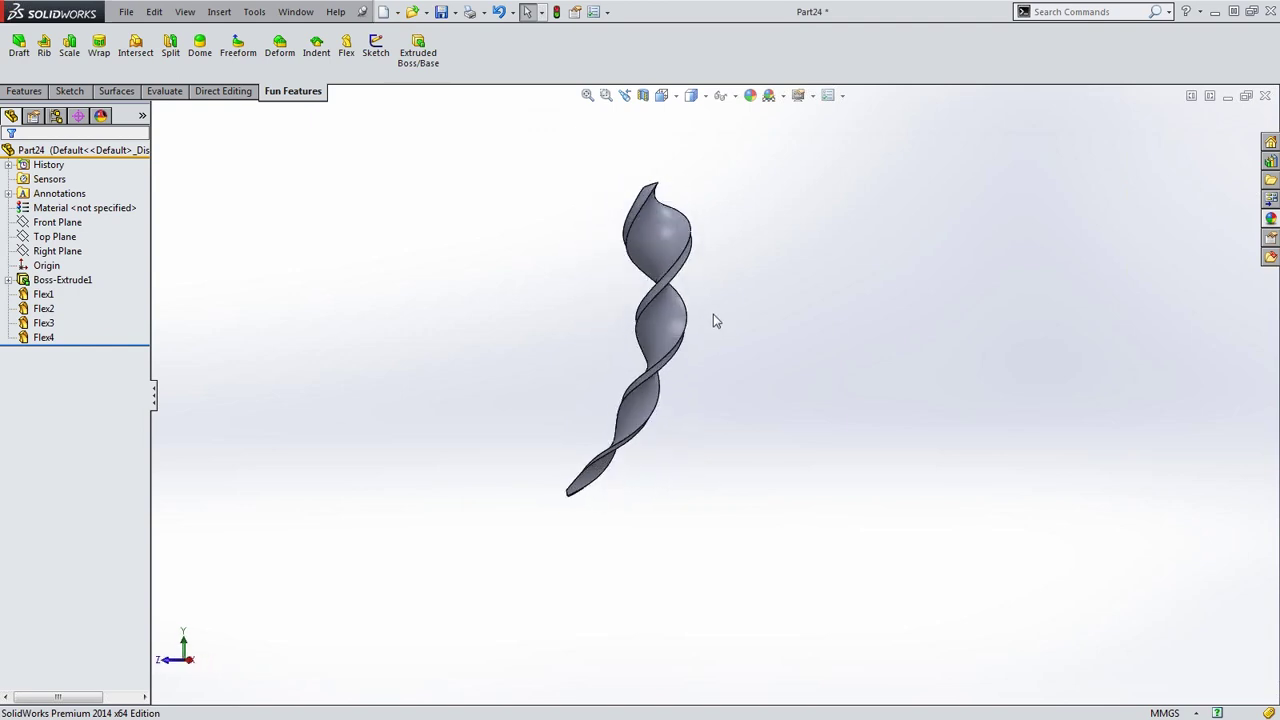
{"action": "key", "text": "Left"}
{"action": "key", "text": "Left"}
{"action": "key", "text": "Left"}
{"action": "key", "text": "Left"}
{"action": "key", "text": "Left"}
{"action": "key", "text": "Left"}
{"action": "key", "text": "Left"}
{"action": "key", "text": "Left"}
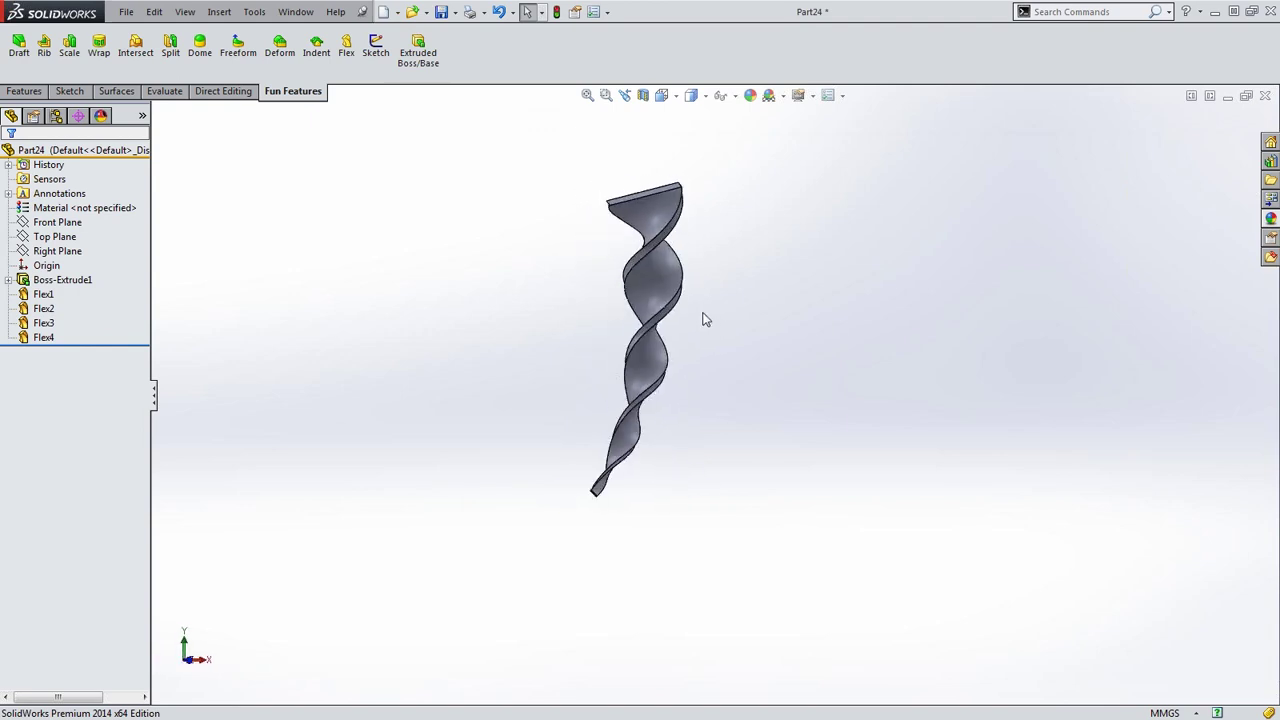
{"action": "key", "text": "Left"}
{"action": "key", "text": "Left"}
{"action": "key", "text": "Left"}
{"action": "key", "text": "Left"}
{"action": "key", "text": "Left"}
{"action": "key", "text": "Left"}
{"action": "key", "text": "Left"}
{"action": "key", "text": "Left"}
{"action": "key", "text": "Left"}
{"action": "key", "text": "Left"}
{"action": "key", "text": "Left"}
{"action": "key", "text": "Left"}
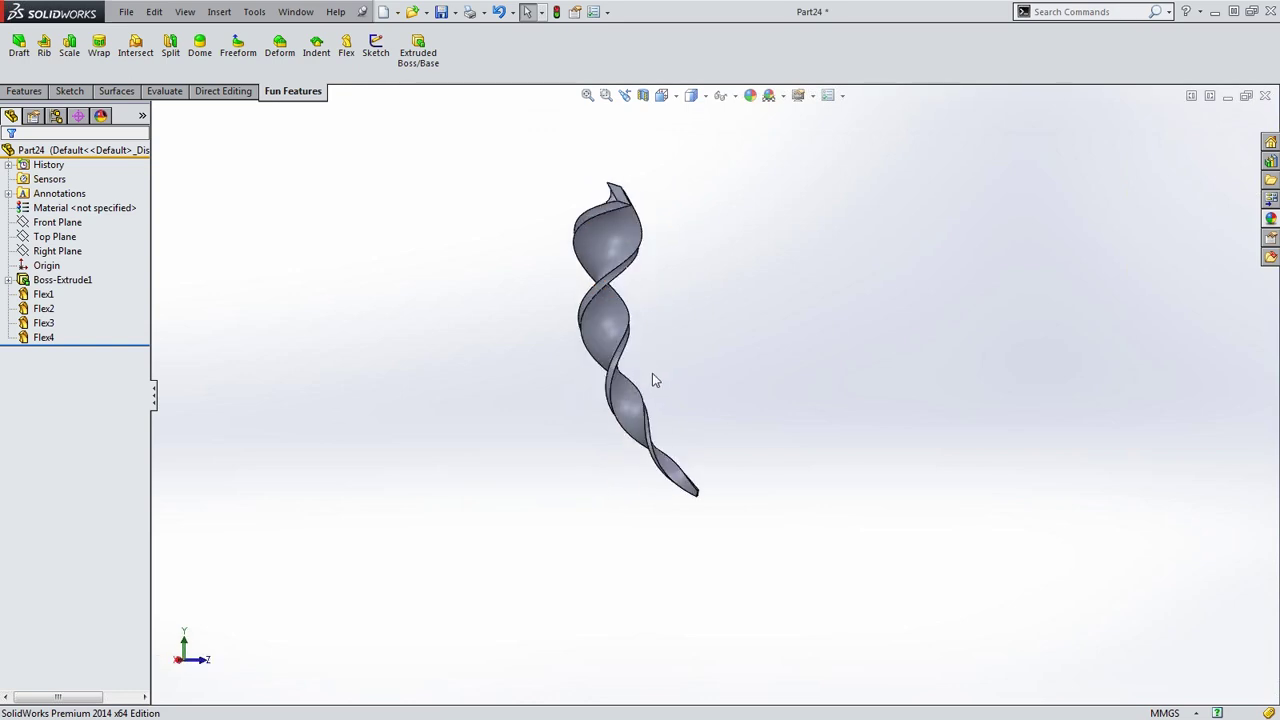
{"action": "key", "text": "Left"}
{"action": "key", "text": "Left"}
{"action": "key", "text": "Left"}
{"action": "key", "text": "Left"}
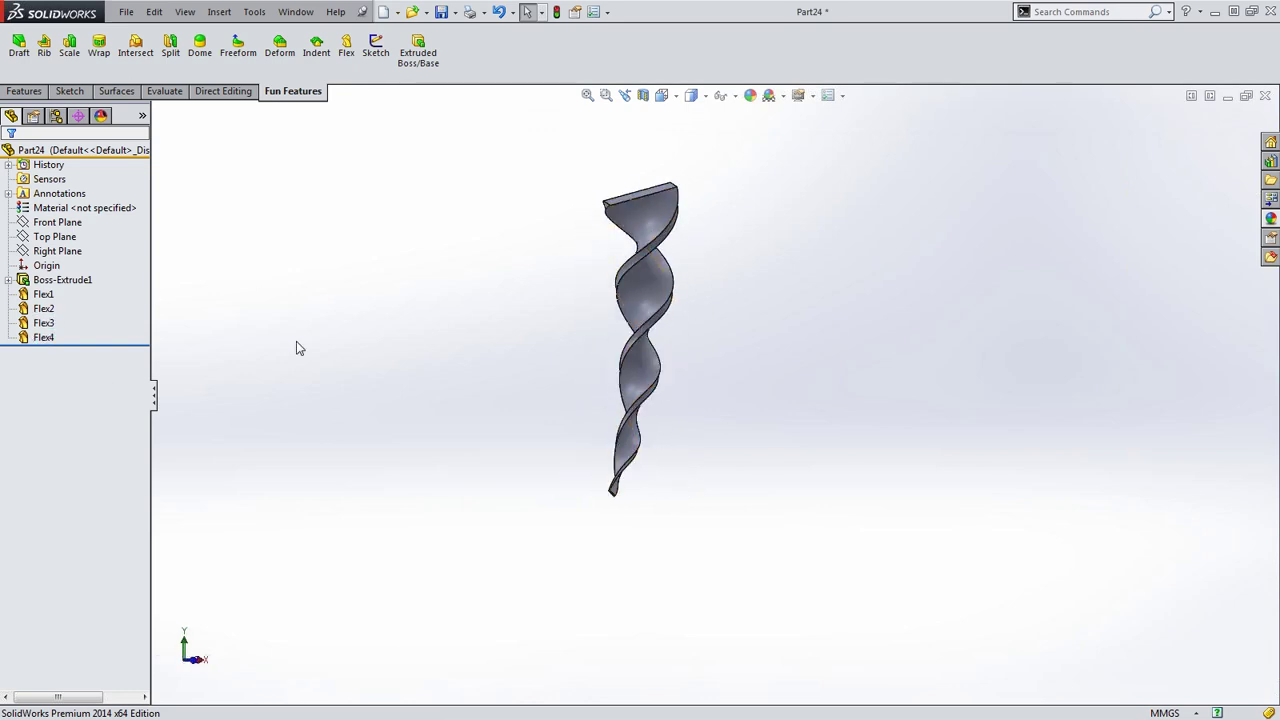
Check the Indent and Flex slide in PowerPoint, return to the SolidWorks part and review the feature types that can be inserted
{"action": "key", "text": "alt+Tab"}
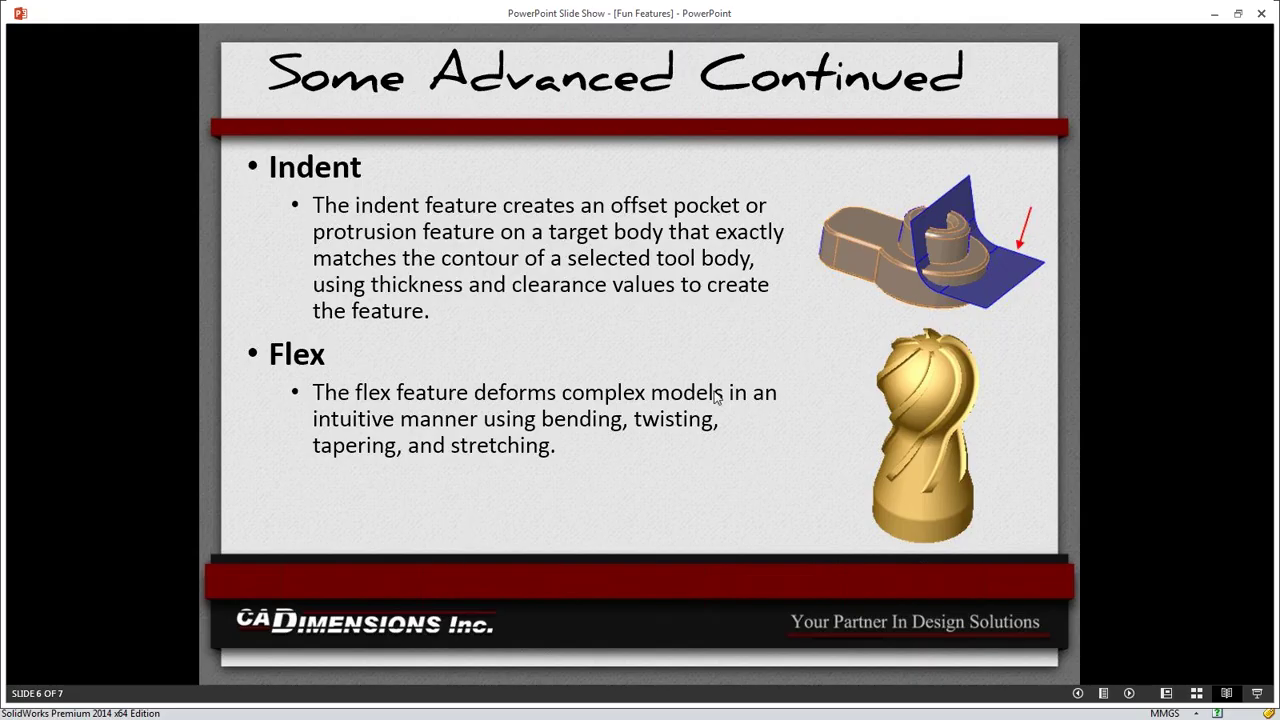
{"action": "key", "text": "alt+Tab"}
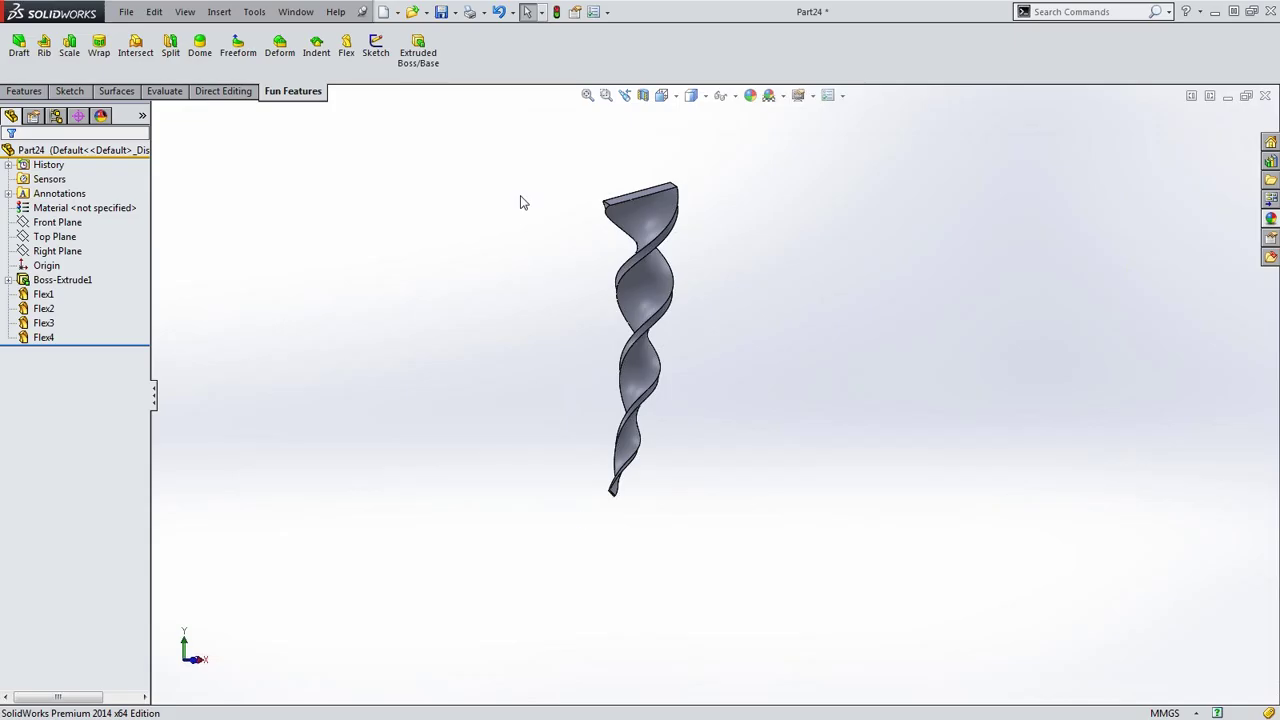
{"action": "left_click", "coordinate": [226, 14]}
{"action": "mouse_move", "coordinate": [300, 65]}
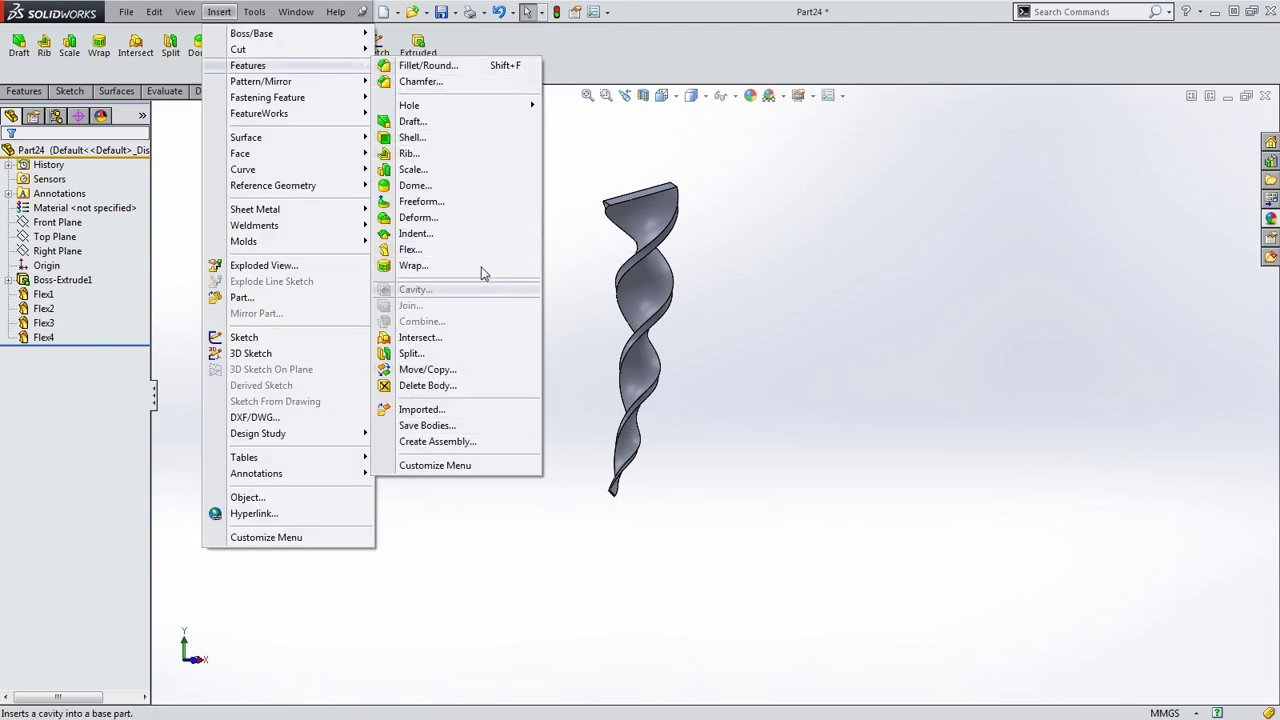
{"action": "left_click", "coordinate": [930, 518]}
Switch to the PowerPoint slide show and advance to the closing "Thanks For Watching!" slide
{"action": "key", "text": "alt+Tab"}
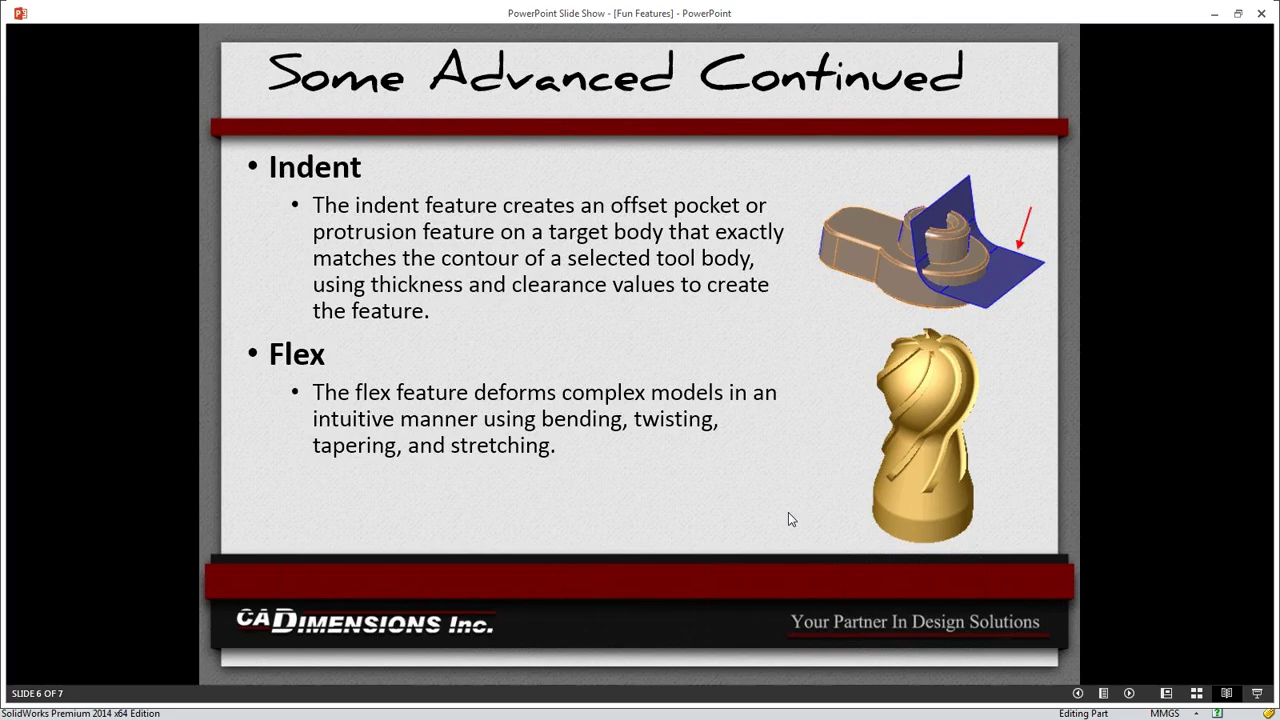
{"action": "left_click", "coordinate": [595, 428]}
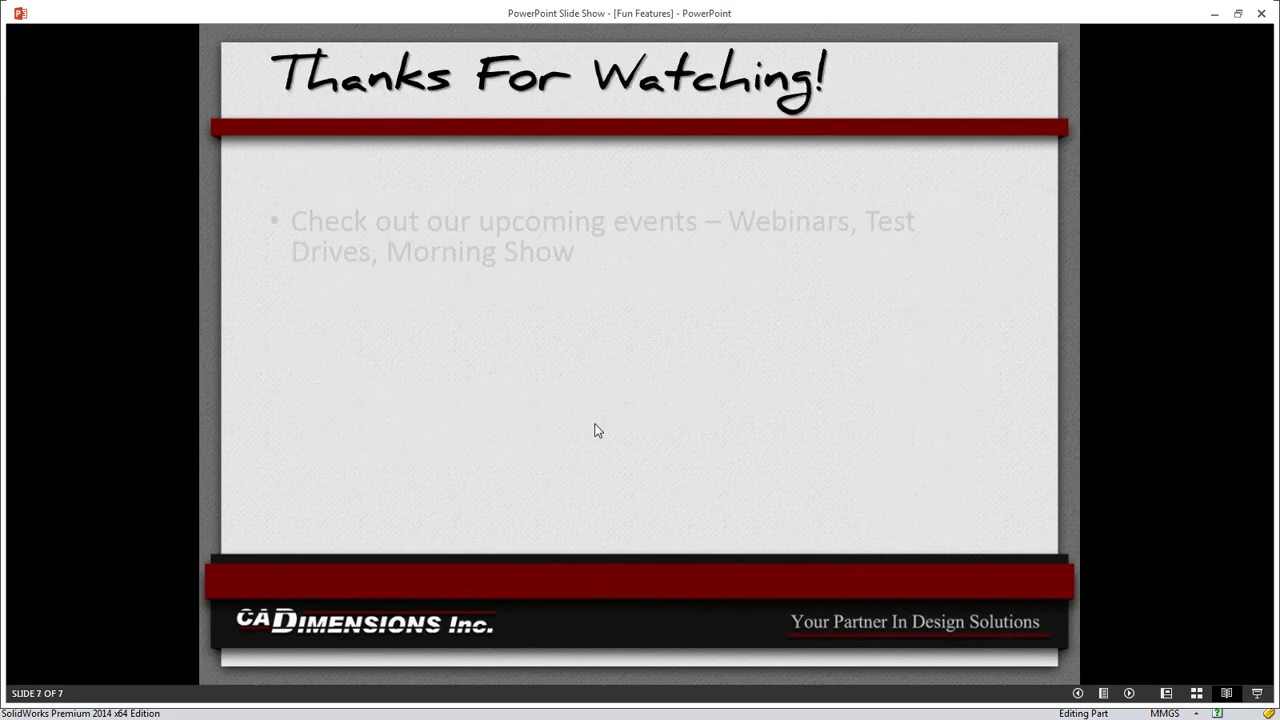